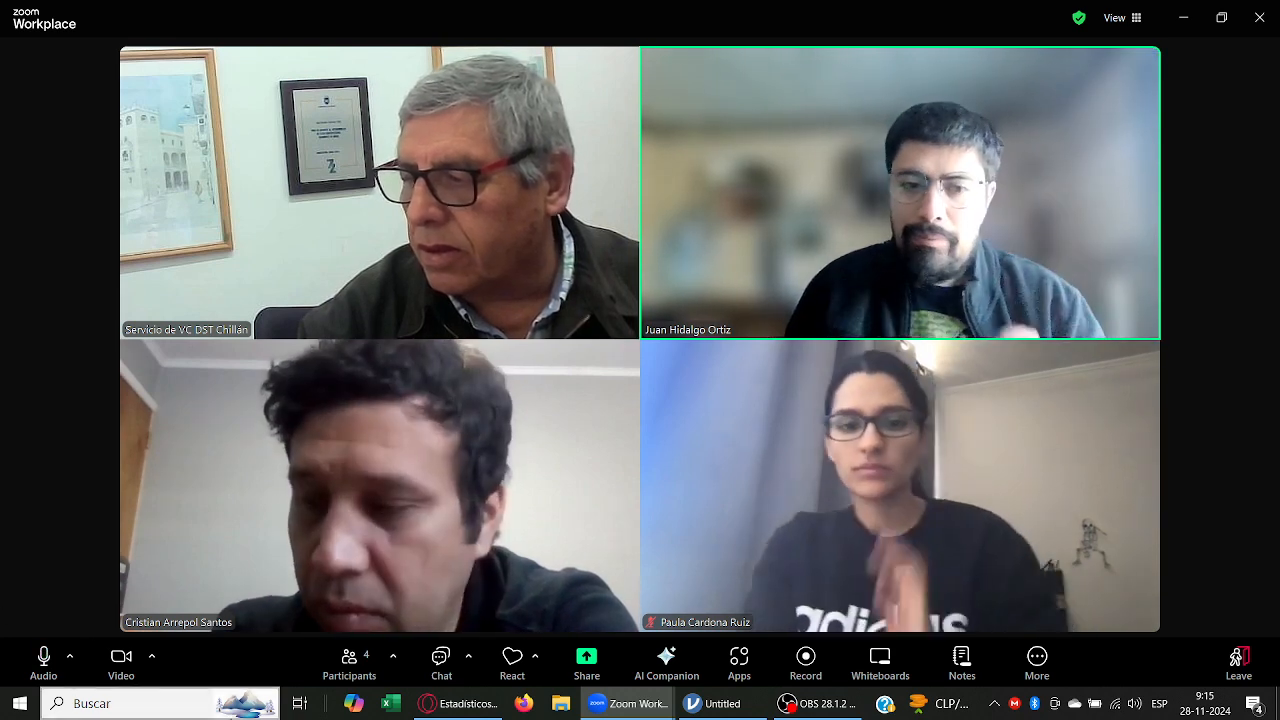
# Step: Share the untitled jamovi window in the Zoom meeting, dismissing the sharing notice and retrying as needed
pyautogui.click(575, 658)
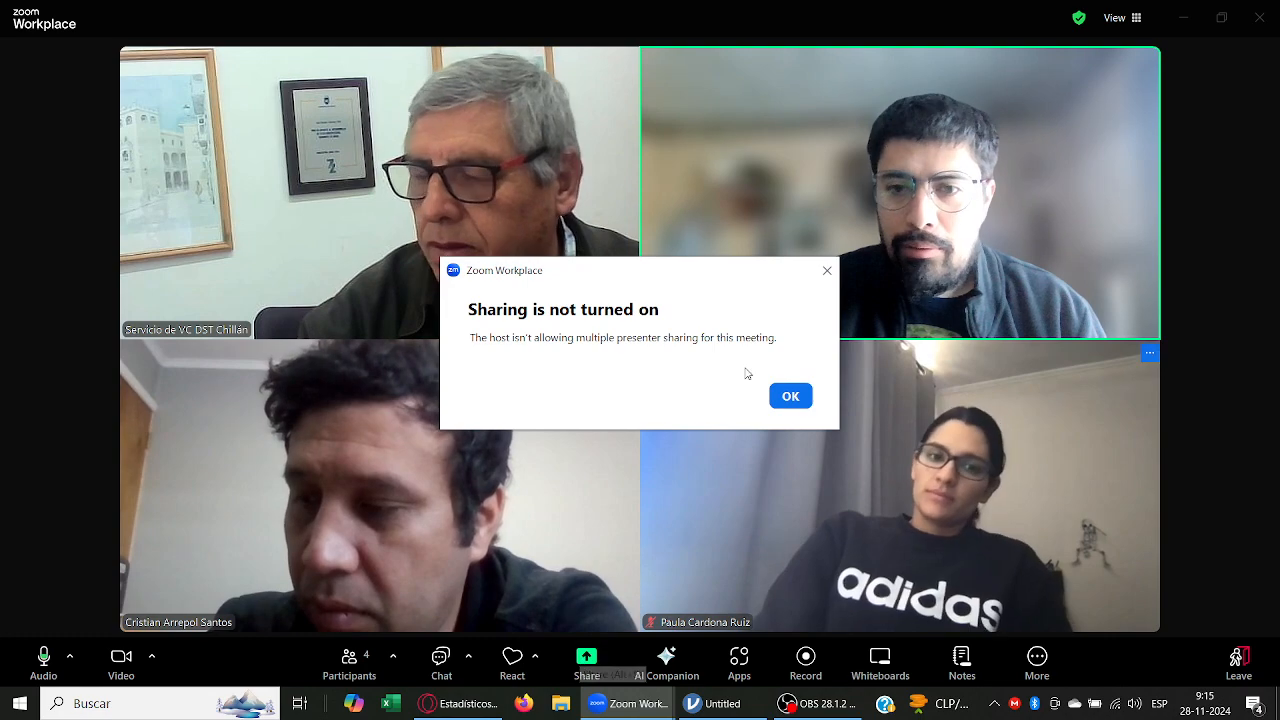
pyautogui.click(797, 394)
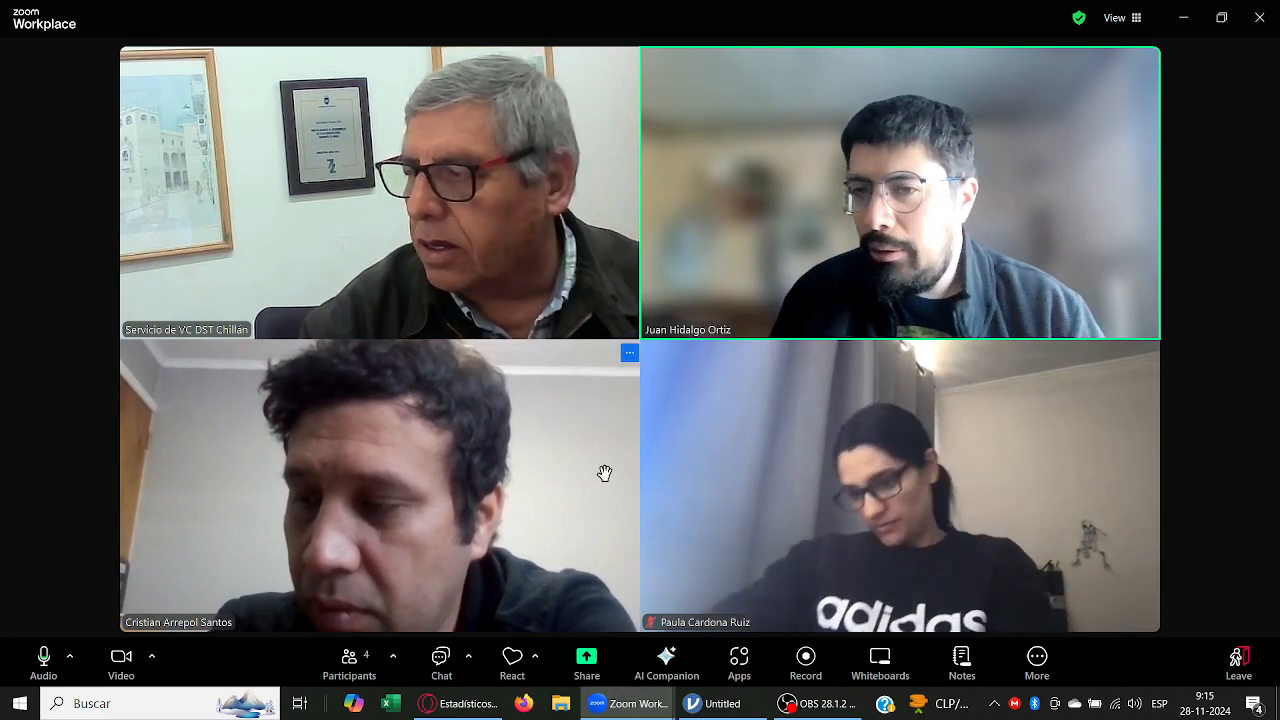
pyautogui.click(722, 704)
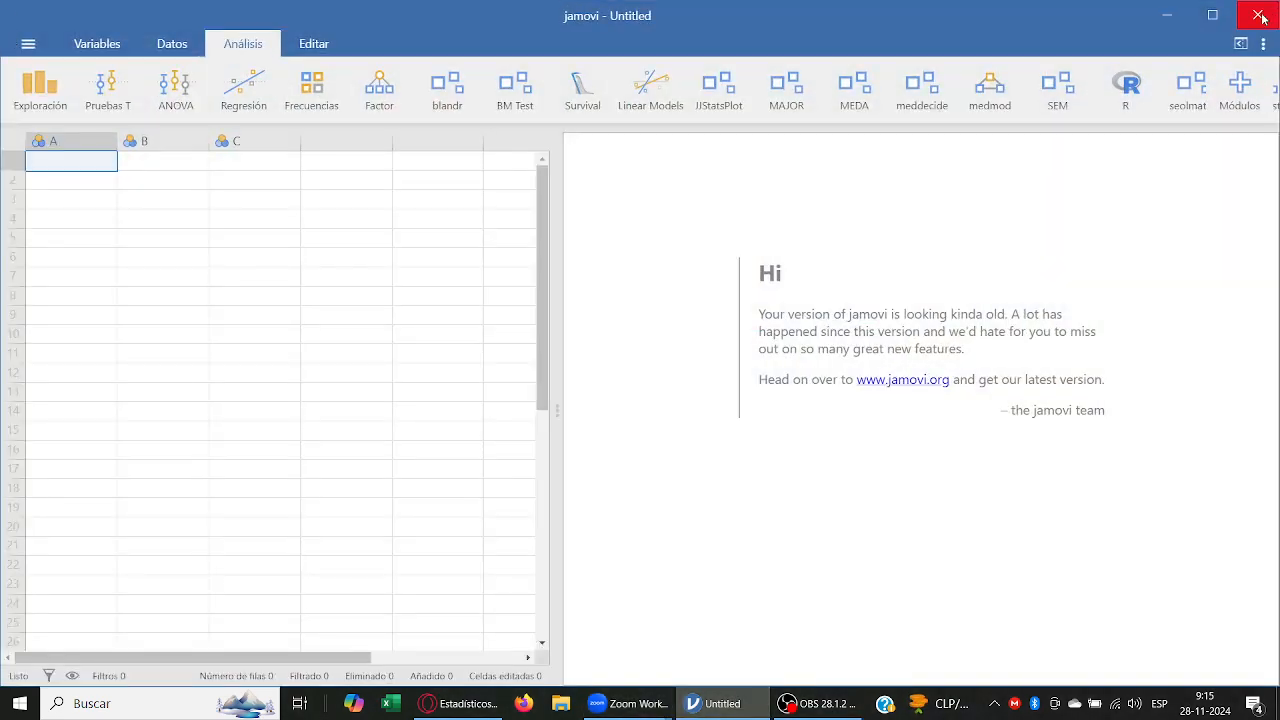
pyautogui.moveTo(625, 704)
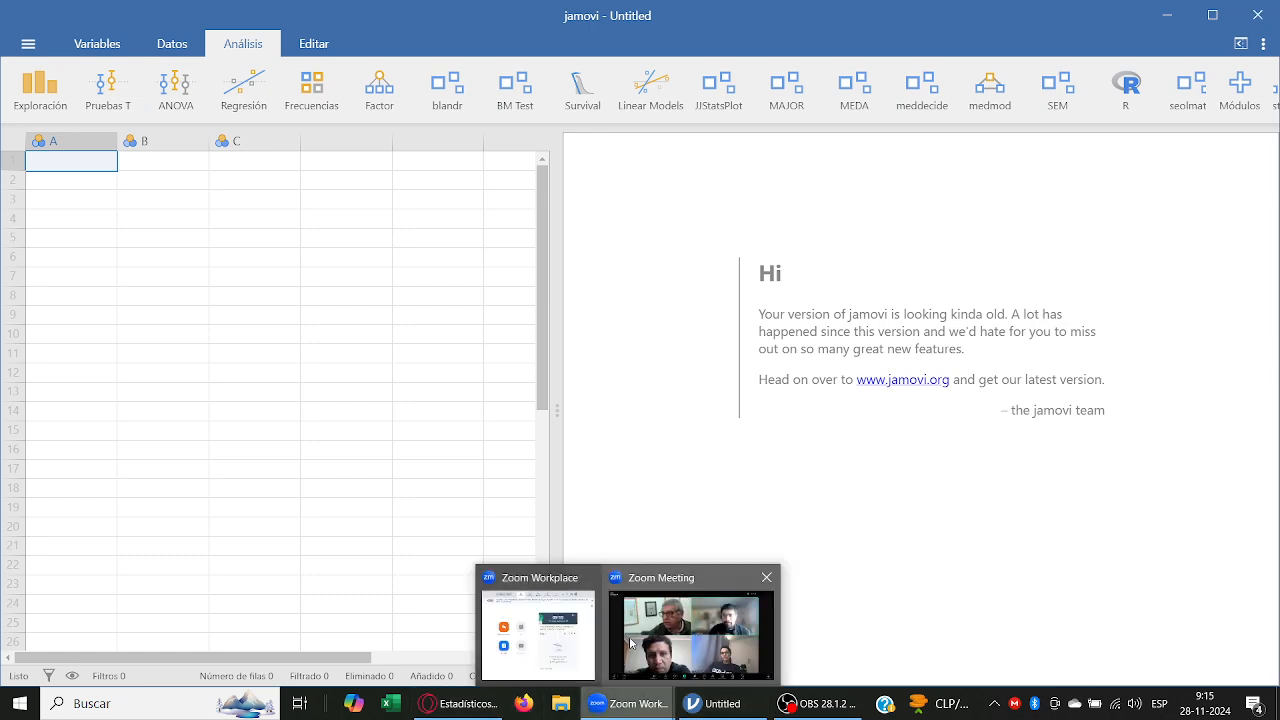
pyautogui.click(629, 636)
pyautogui.click(587, 658)
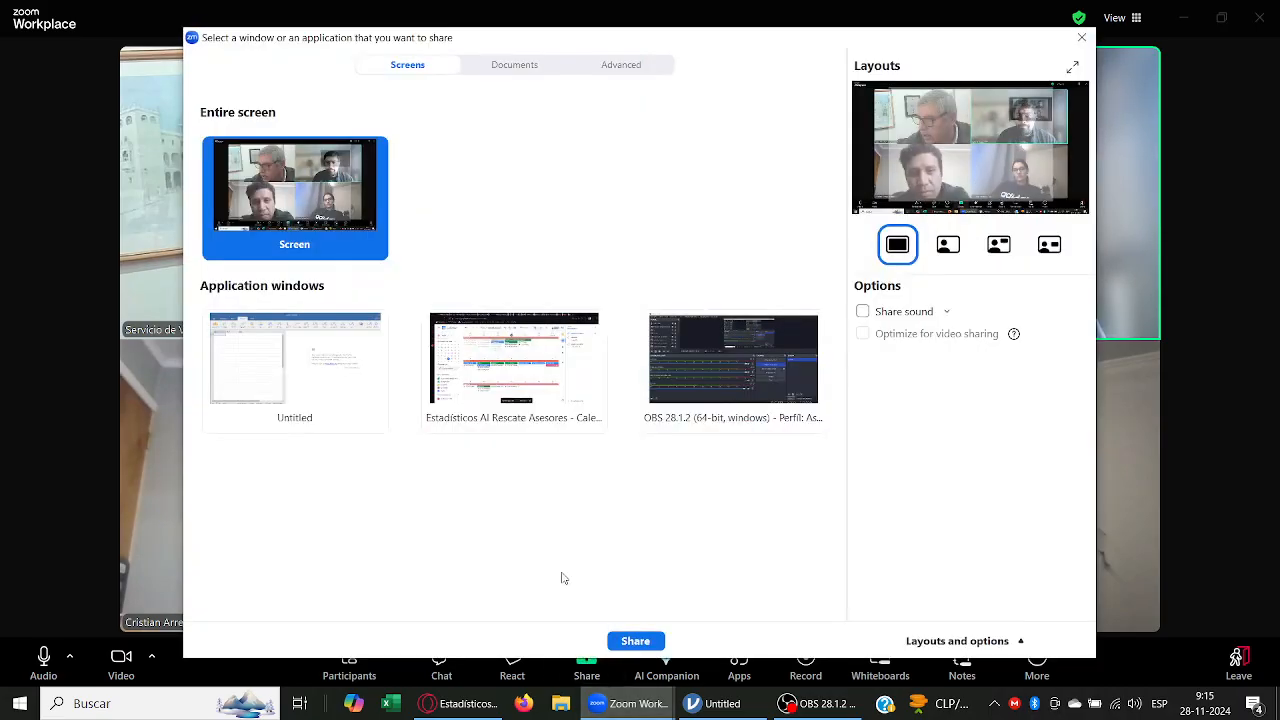
pyautogui.doubleClick(331, 345)
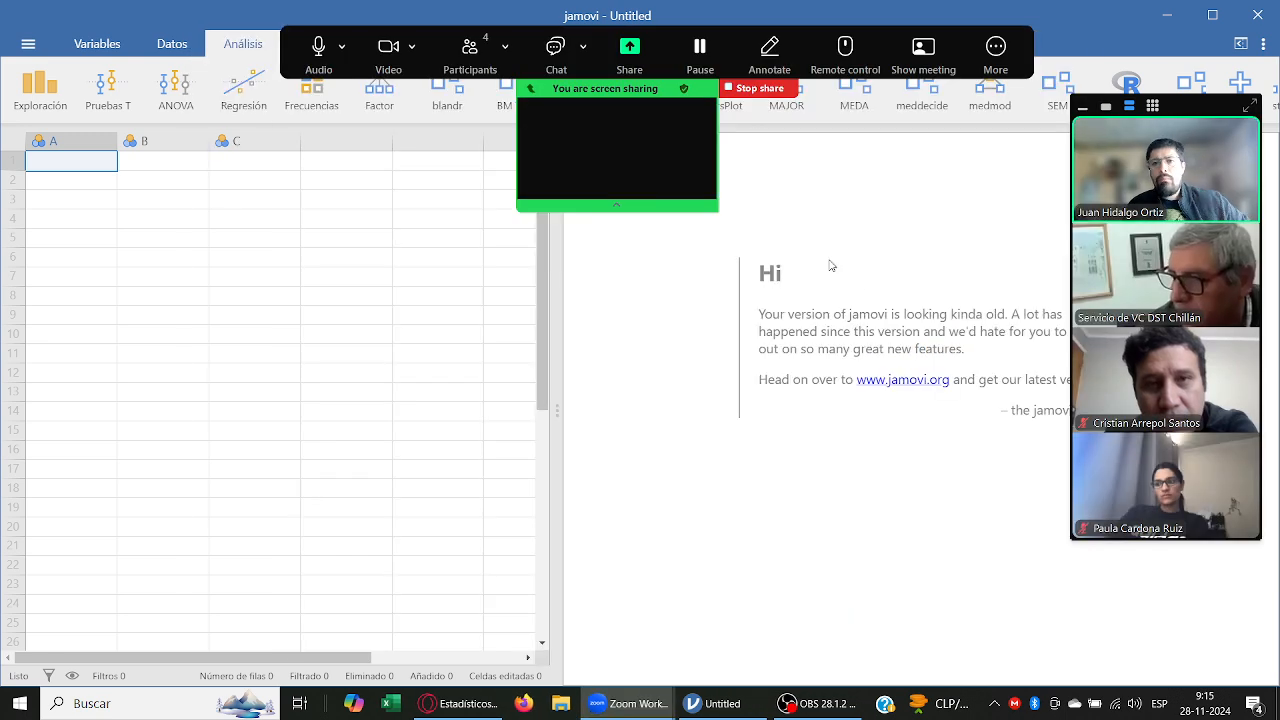
# Step: Open the data file pruebasnoparam.omv in jamovi from this computer
pyautogui.click(36, 52)
pyautogui.click(62, 172)
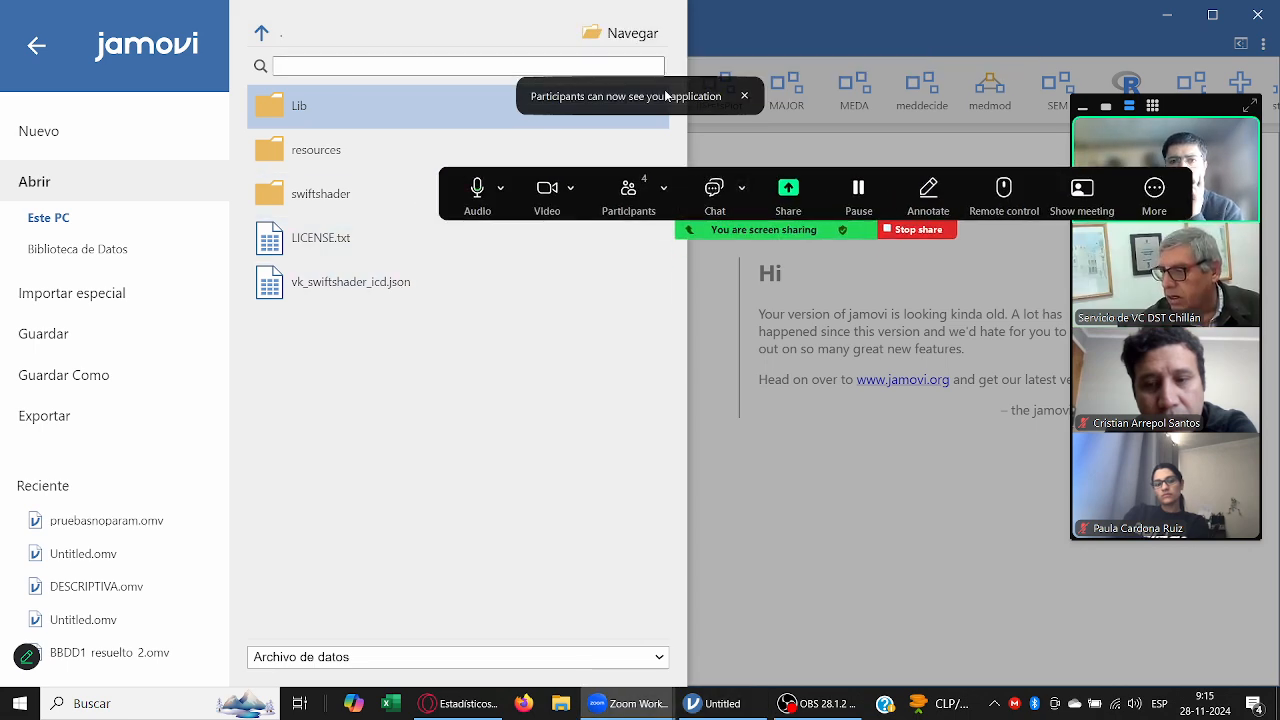
pyautogui.click(643, 37)
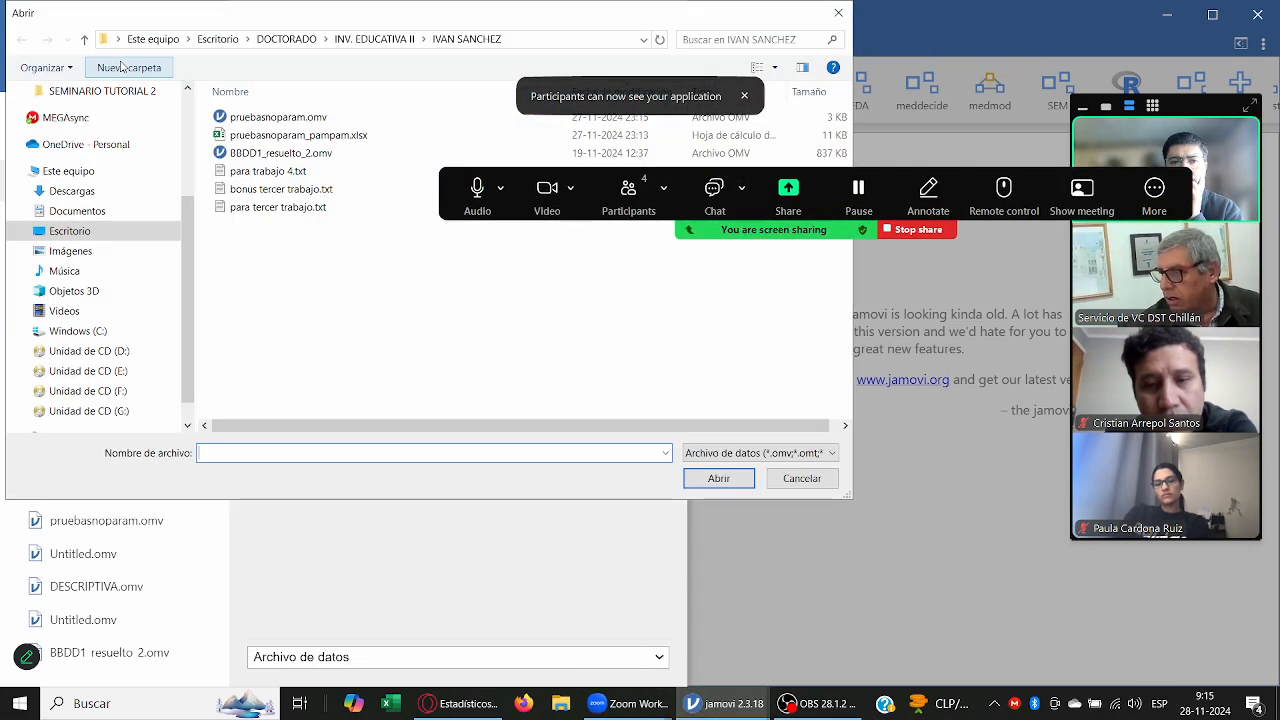
pyautogui.doubleClick(276, 119)
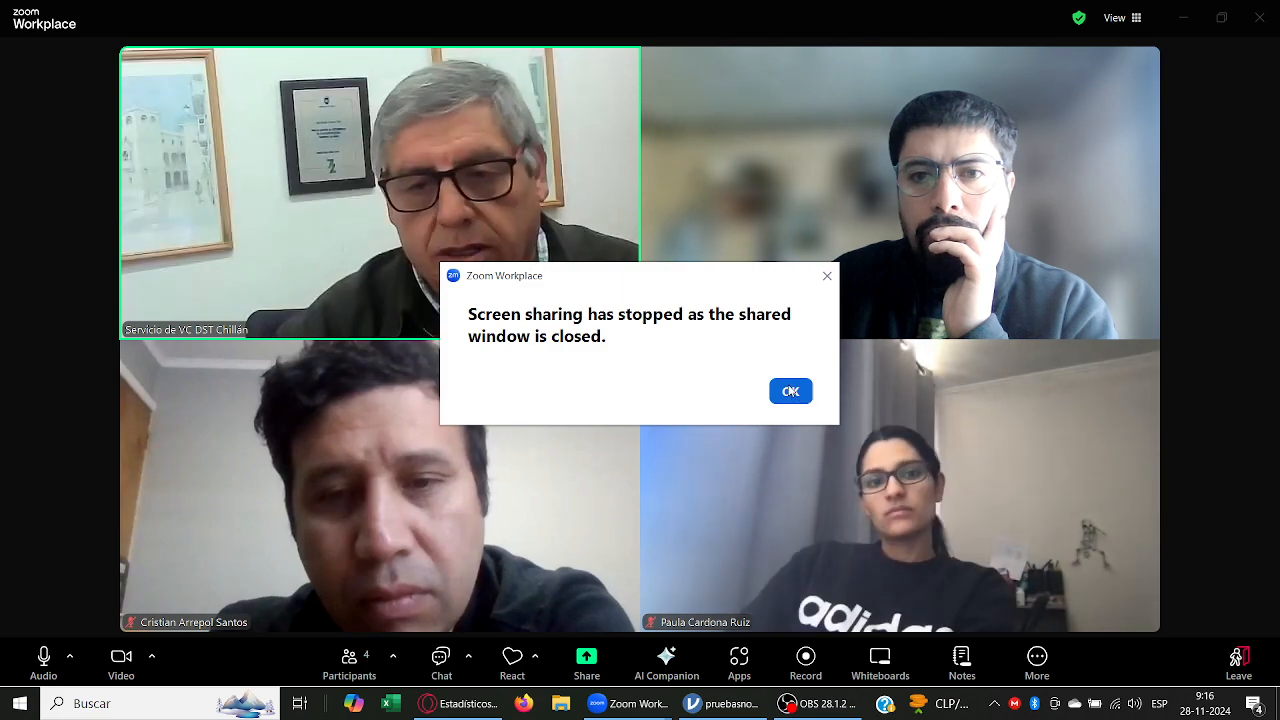
# Step: Dismiss the stopped-sharing notice in Zoom and share the jamovi window containing the pruebasnoparam data
pyautogui.click(790, 391)
pyautogui.click(587, 662)
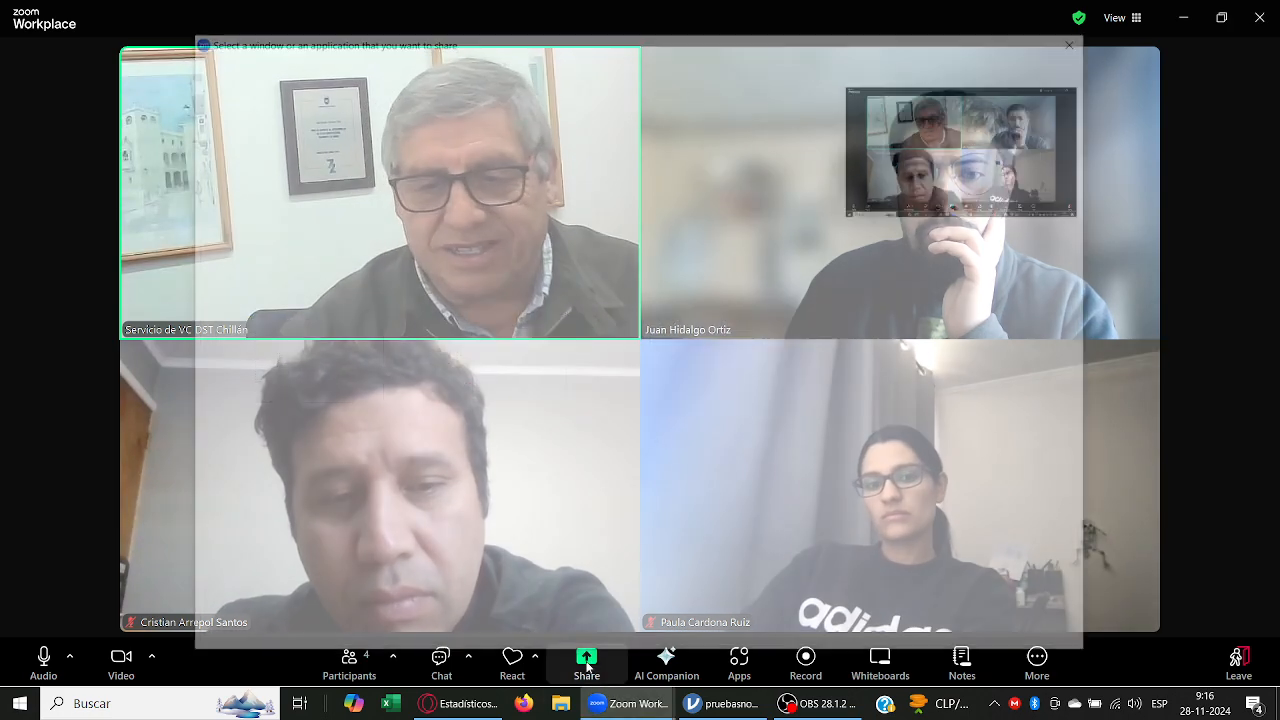
pyautogui.doubleClick(337, 378)
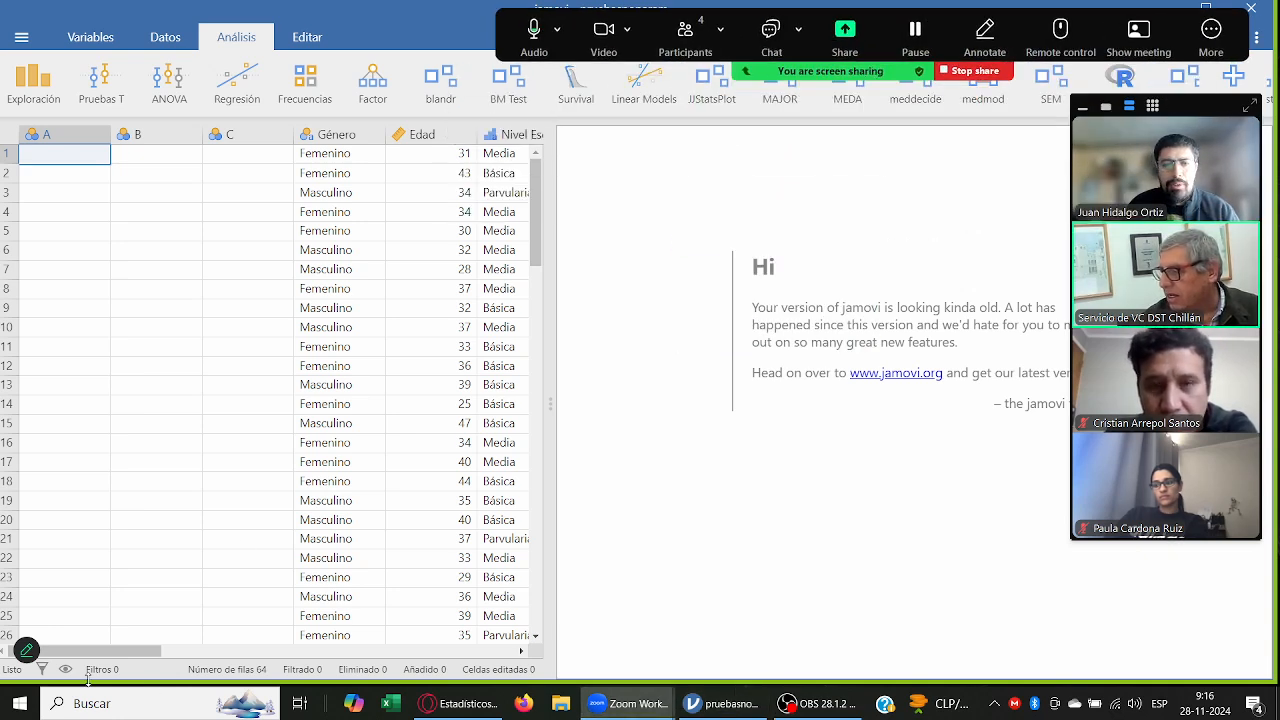
# Step: Narrow the empty columns A, B and C in the data sheet
pyautogui.moveTo(103, 652)
pyautogui.mouseDown()
pyautogui.moveTo(160, 660)
pyautogui.moveTo(92, 652)
pyautogui.mouseUp()
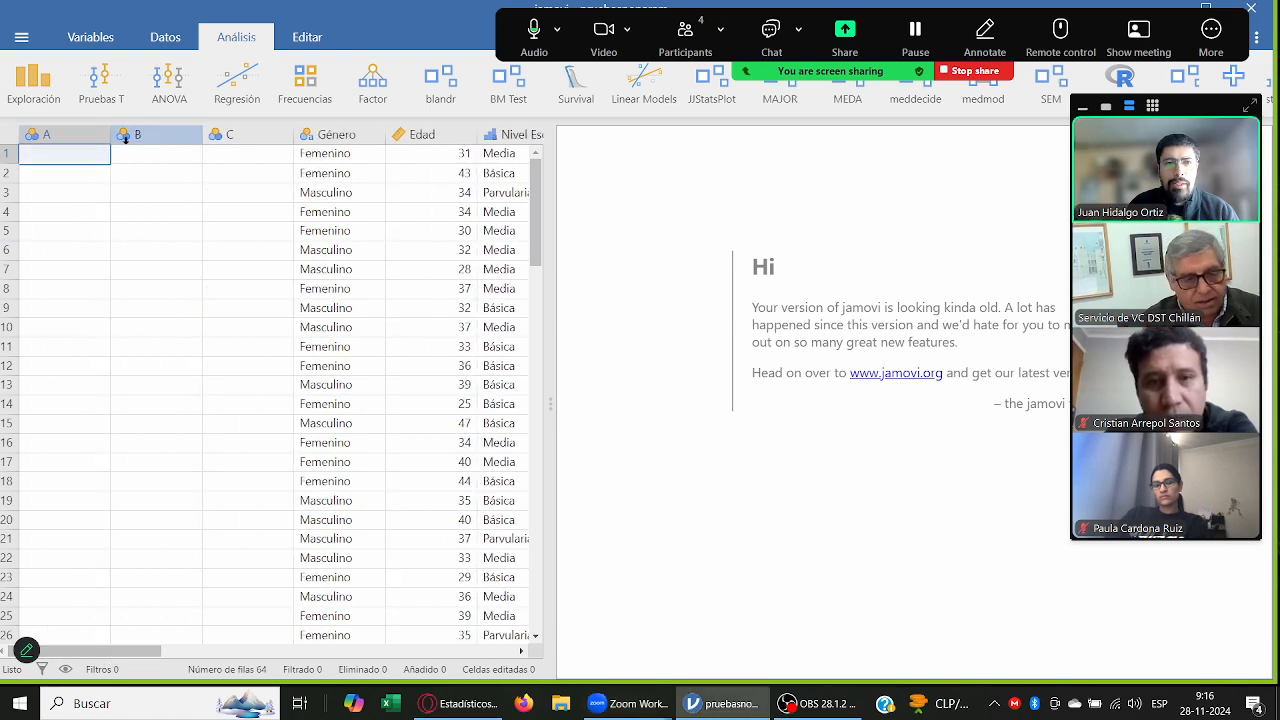
pyautogui.moveTo(109, 134); pyautogui.dragTo(63, 134)
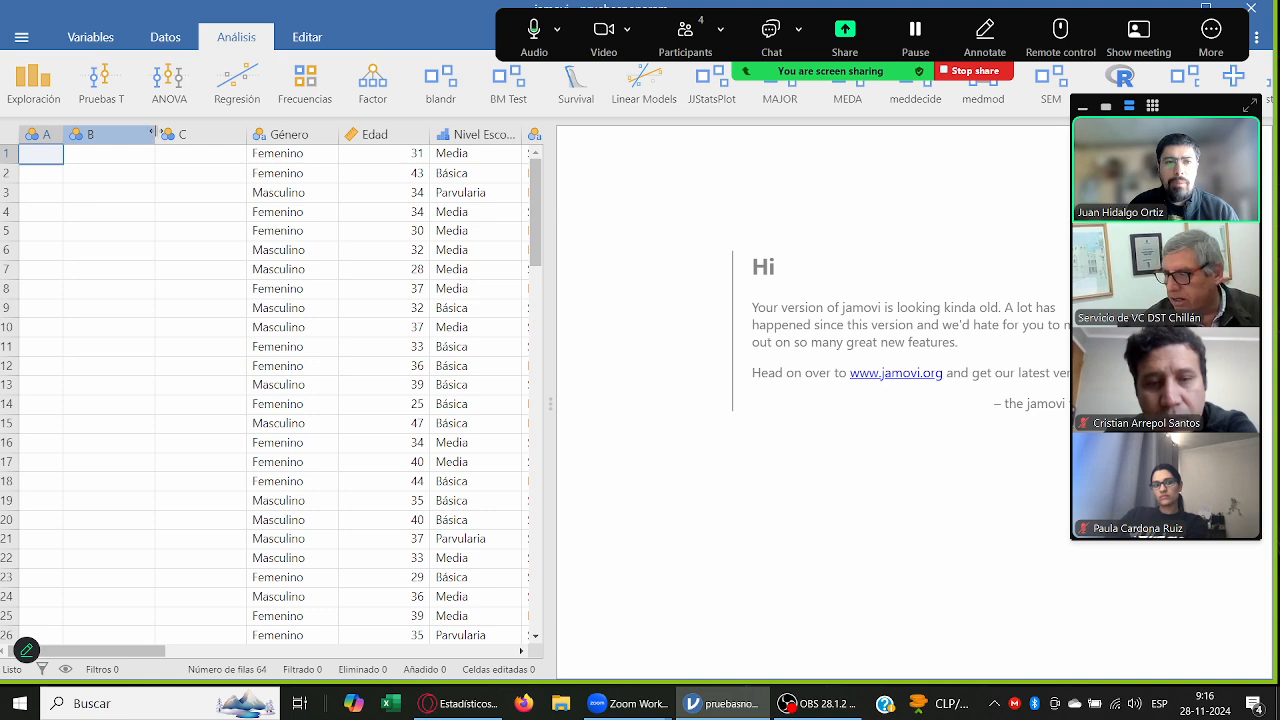
pyautogui.moveTo(152, 133); pyautogui.dragTo(98, 134)
pyautogui.moveTo(190, 134); pyautogui.dragTo(64, 137)
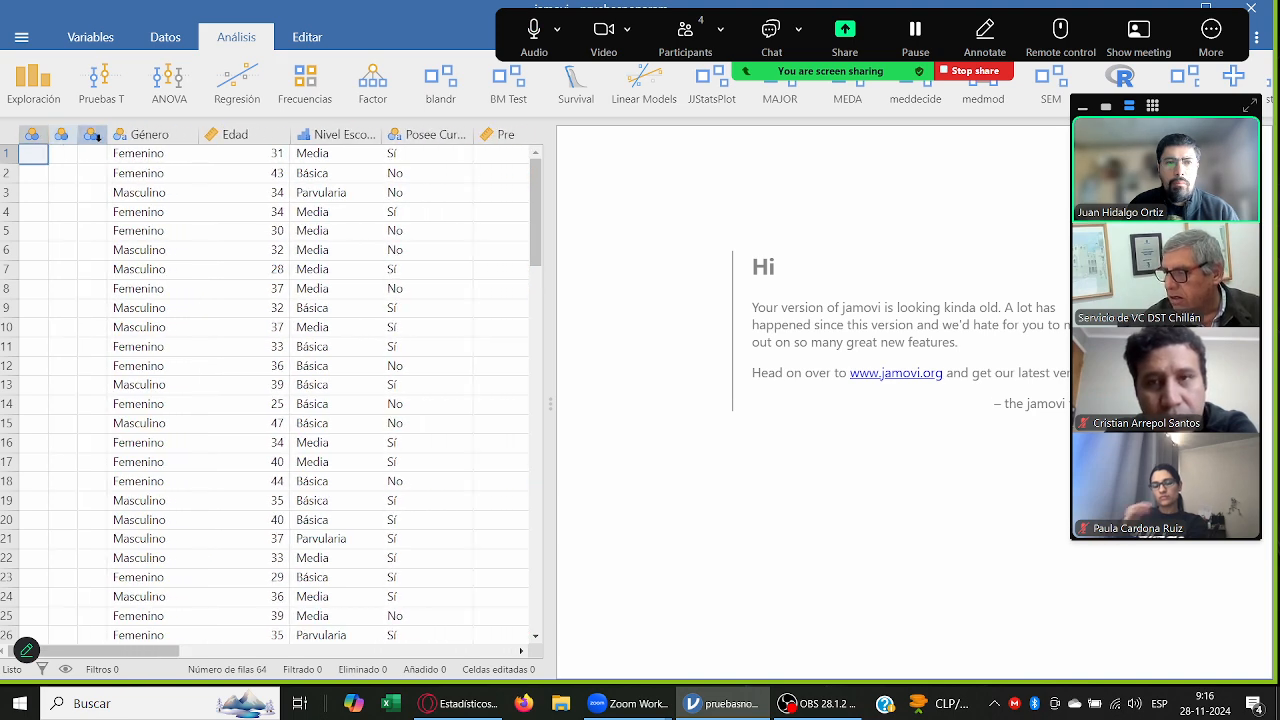
# Step: Adjust the column widths: narrow Género, Edad and Posee Cursos ABP, and widen Nivel Escolar to show its full name
pyautogui.moveTo(200, 135); pyautogui.dragTo(179, 135)
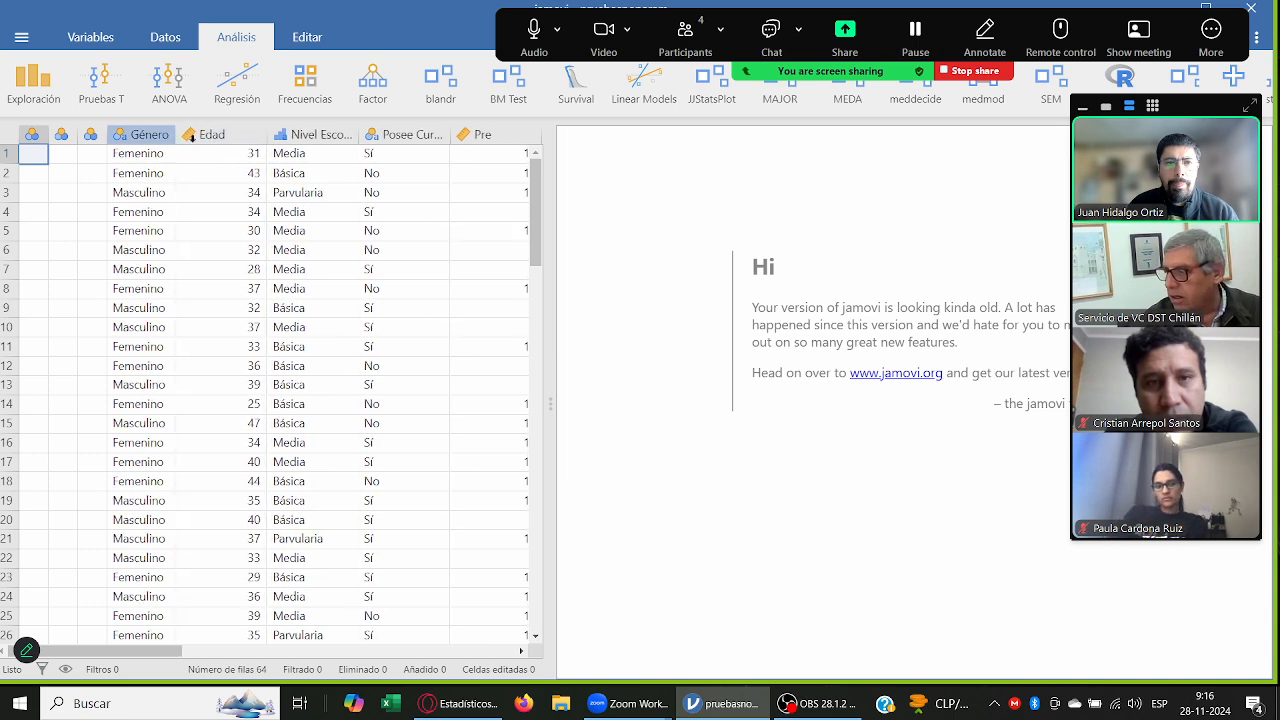
pyautogui.moveTo(266, 135); pyautogui.dragTo(233, 135)
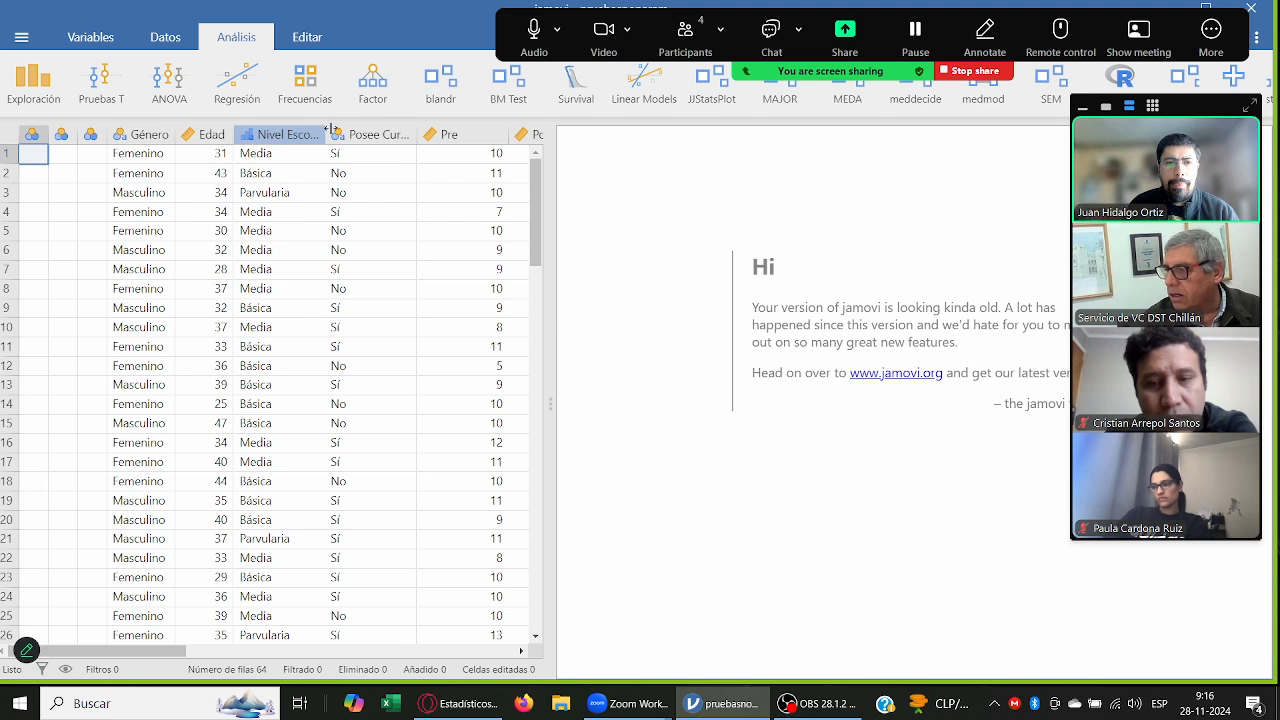
pyautogui.moveTo(326, 135); pyautogui.dragTo(350, 135)
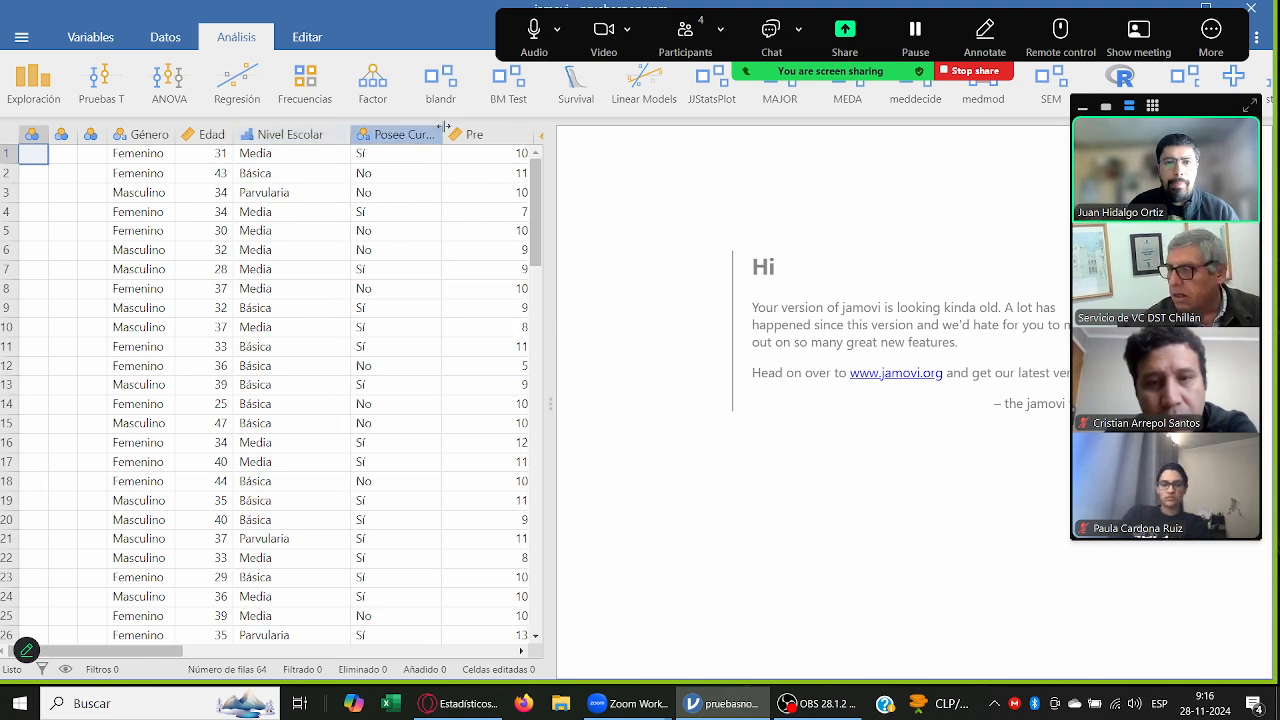
pyautogui.moveTo(443, 126)
pyautogui.mouseDown()
pyautogui.moveTo(465, 134)
pyautogui.moveTo(421, 134)
pyautogui.mouseUp()
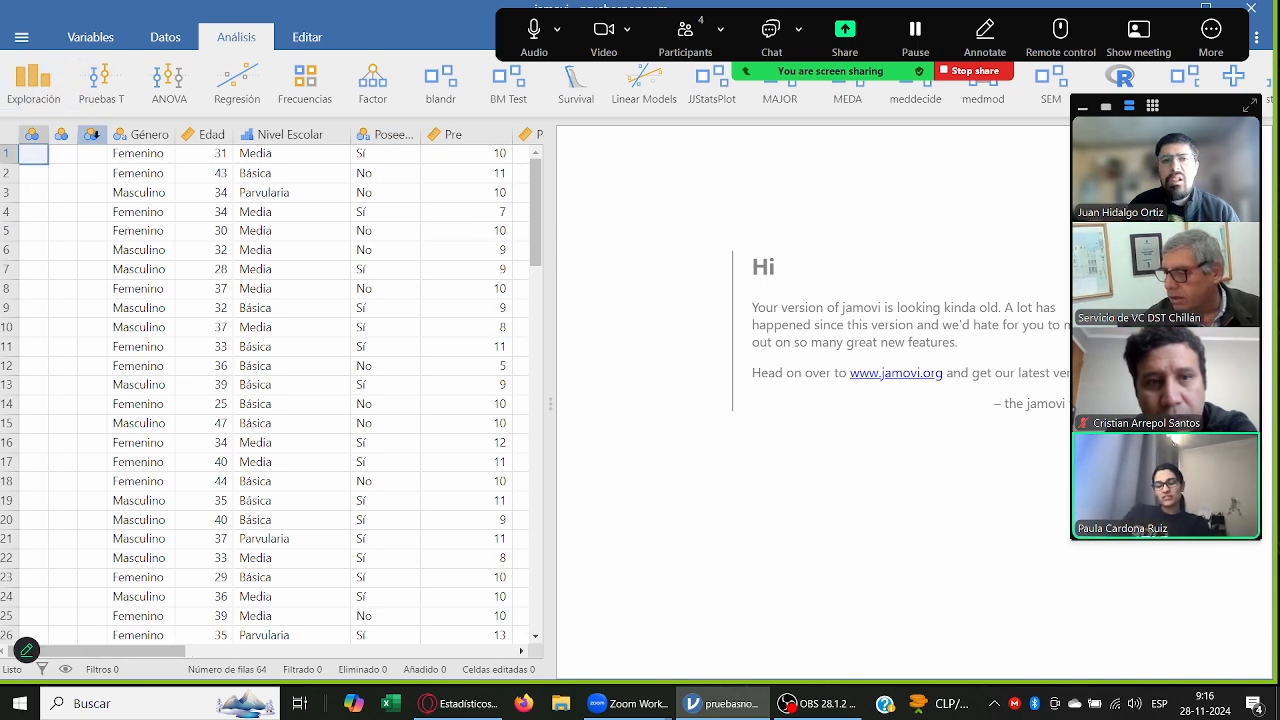
# Step: Delete the three empty variables A, B and C in front of Género
pyautogui.click(91, 133)
pyautogui.keyDown('shift'); pyautogui.click(32, 134); pyautogui.keyUp('shift')
pyautogui.rightClick(30, 135)
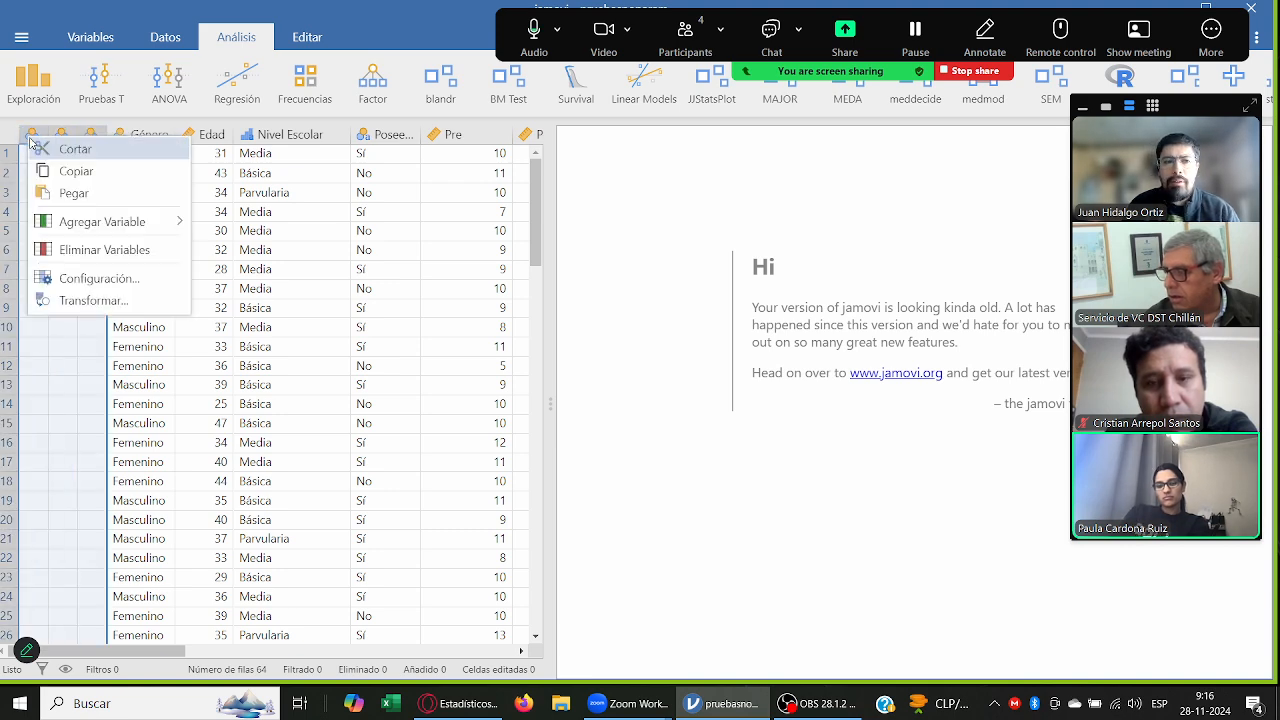
pyautogui.click(95, 249)
pyautogui.press('Return')
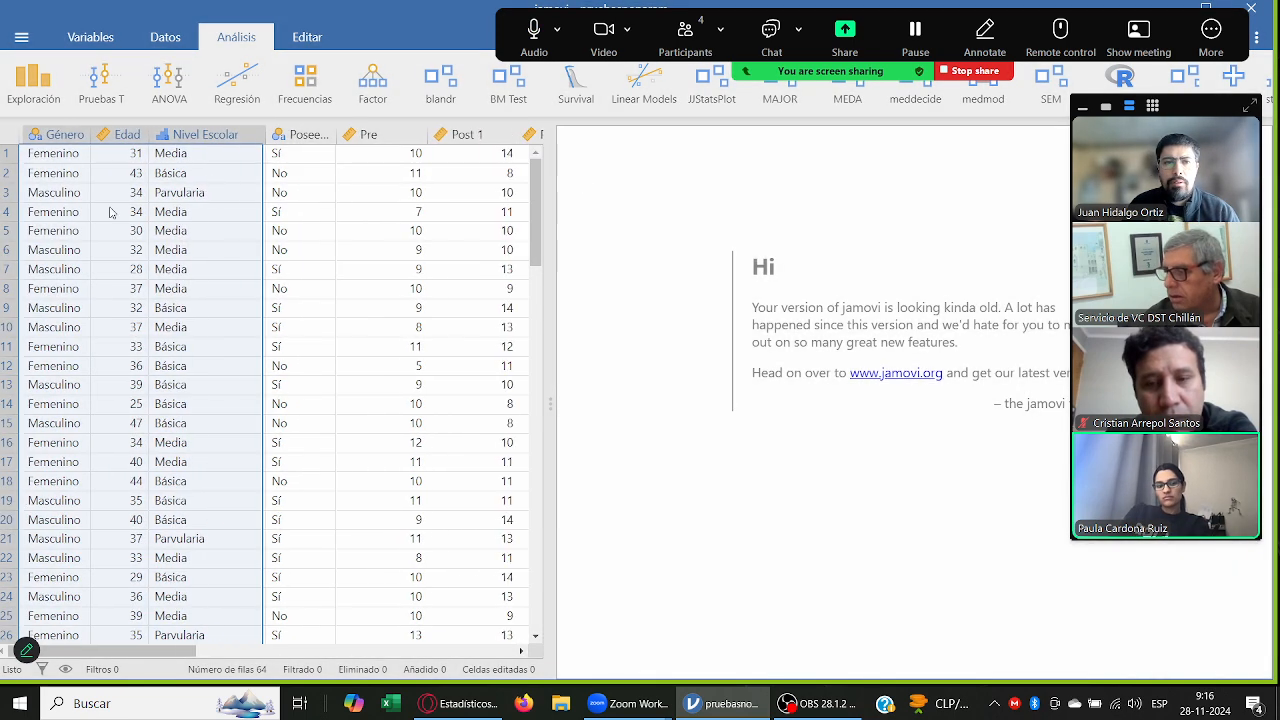
# Step: Widen the Posee Cursos ABP column to show its full name and enlarge the data area to include the Post 2 column
pyautogui.click(291, 390)
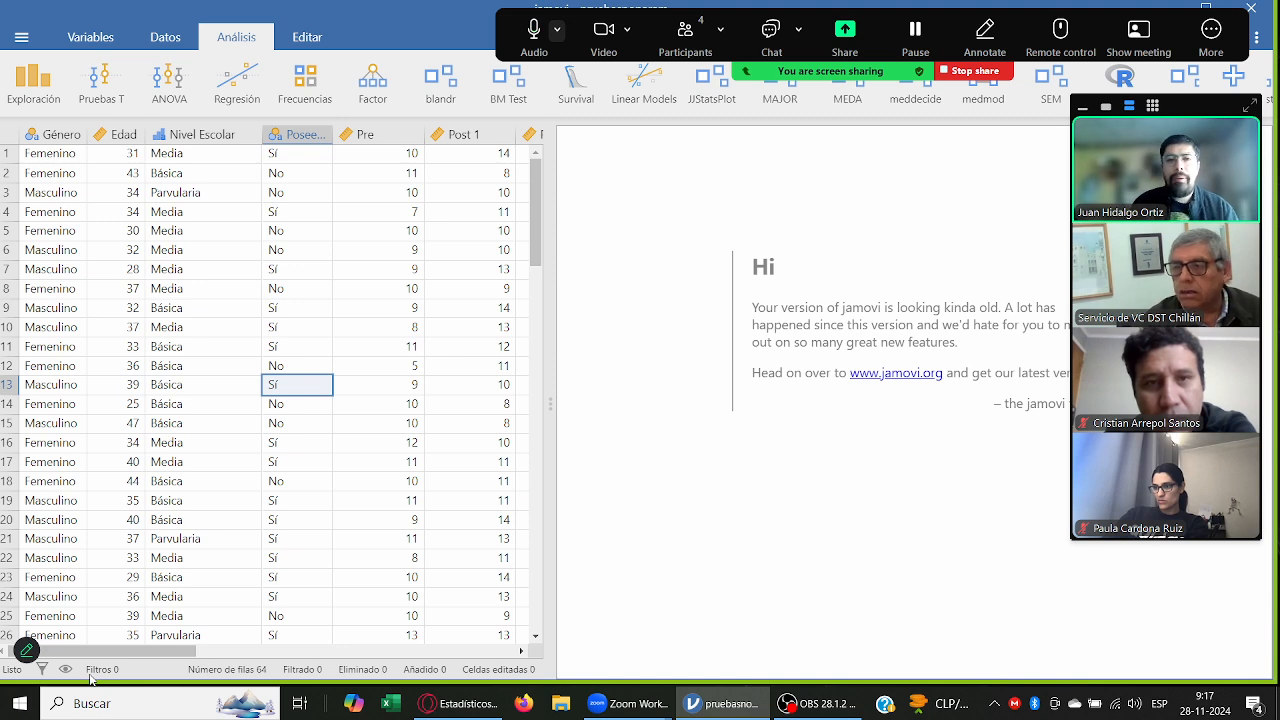
pyautogui.moveTo(333, 134); pyautogui.dragTo(364, 134)
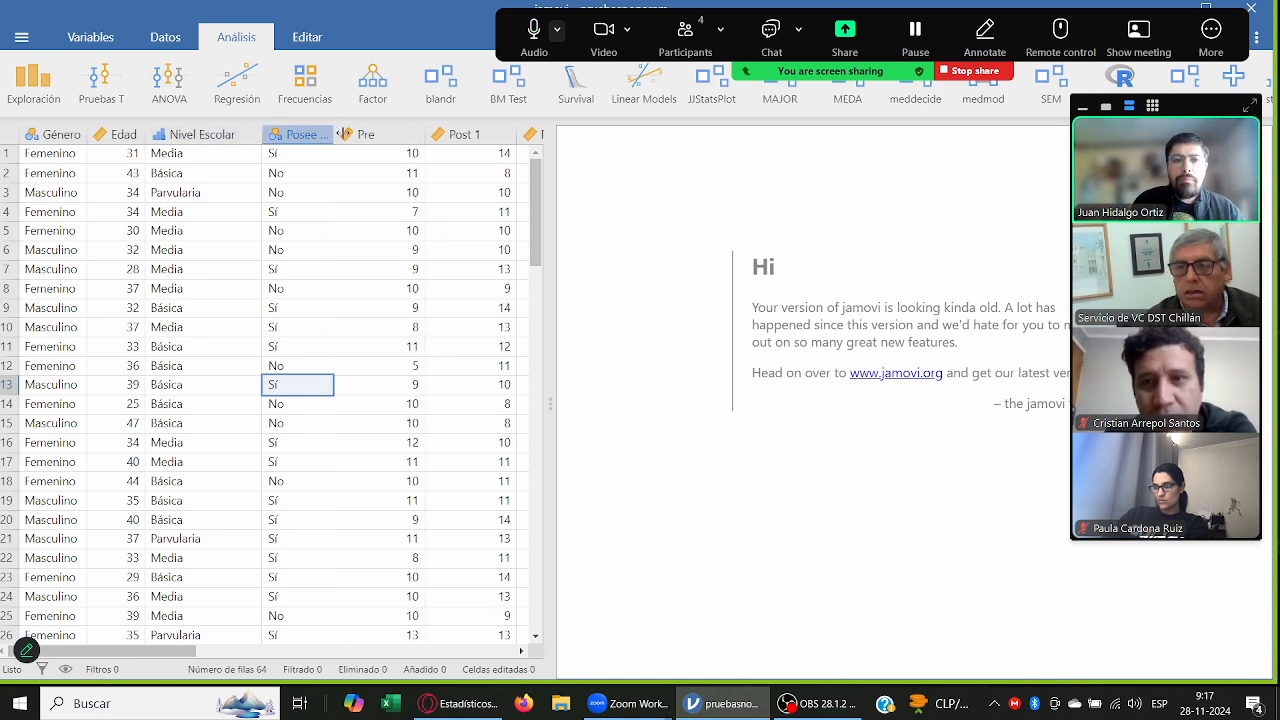
pyautogui.click(220, 135)
pyautogui.moveTo(262, 134); pyautogui.dragTo(251, 134)
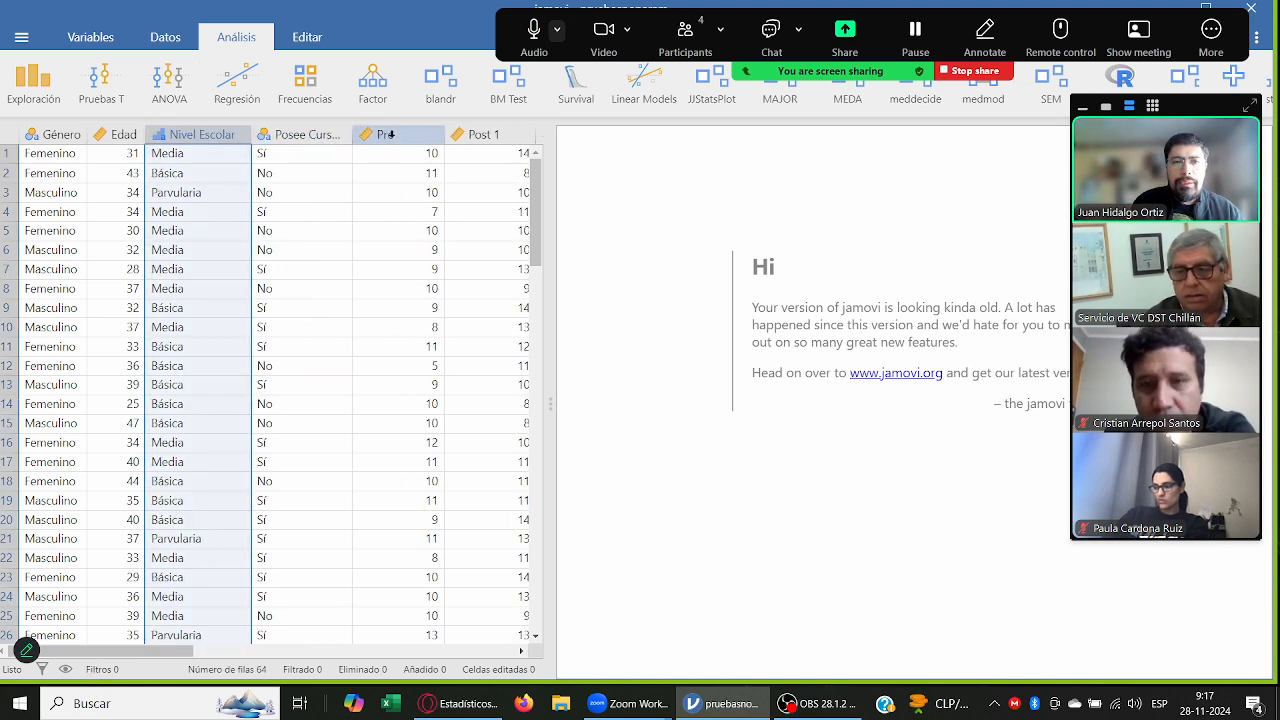
pyautogui.moveTo(350, 134); pyautogui.dragTo(381, 134)
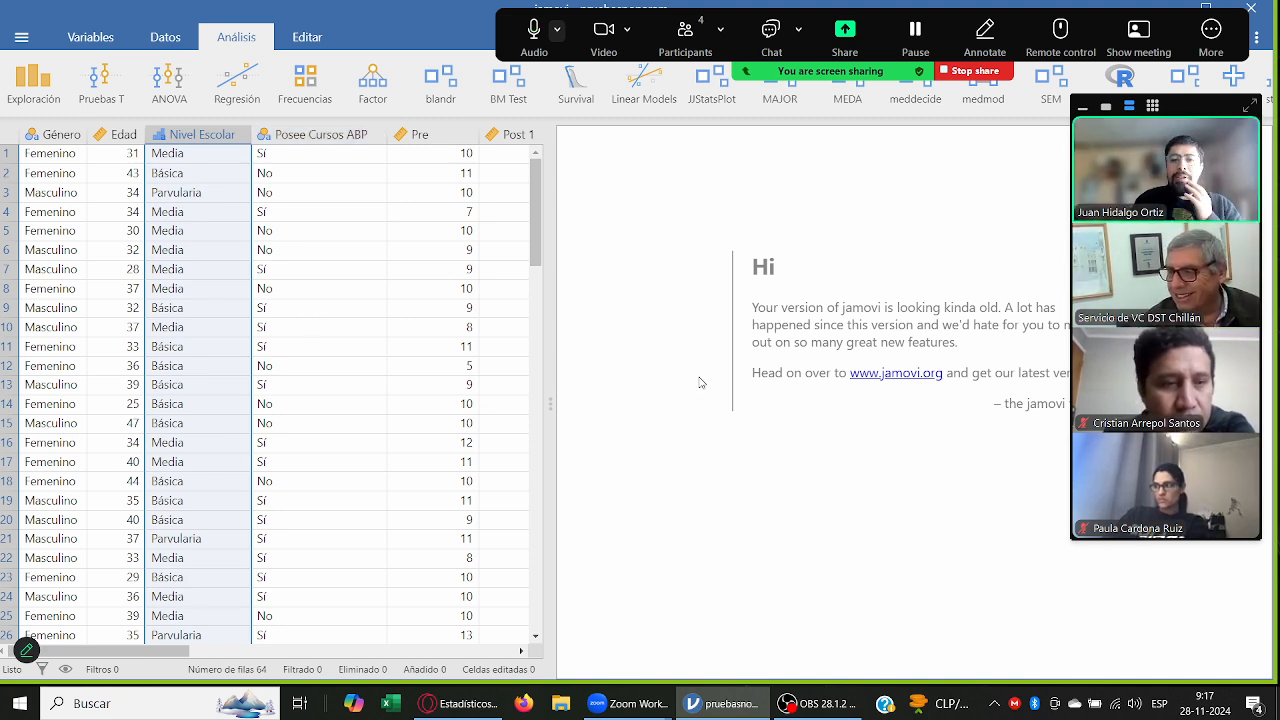
pyautogui.moveTo(549, 393); pyautogui.dragTo(805, 374)
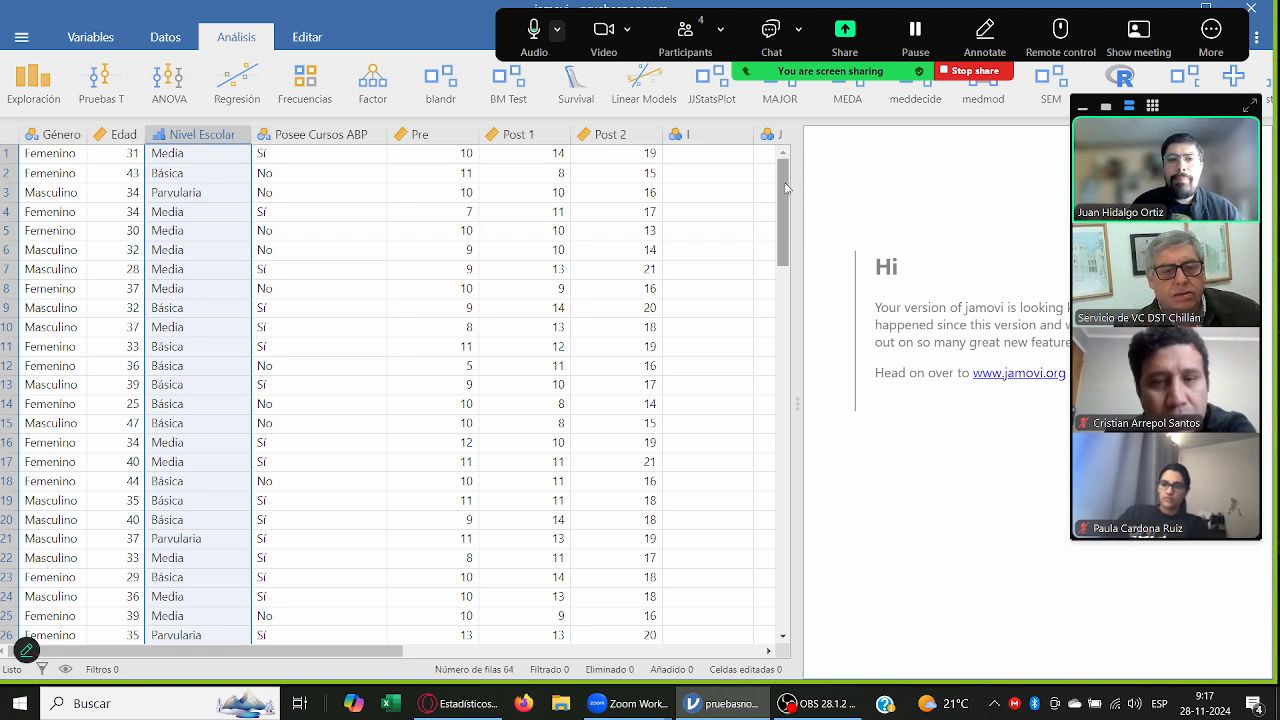
pyautogui.moveTo(786, 188); pyautogui.dragTo(795, 160)
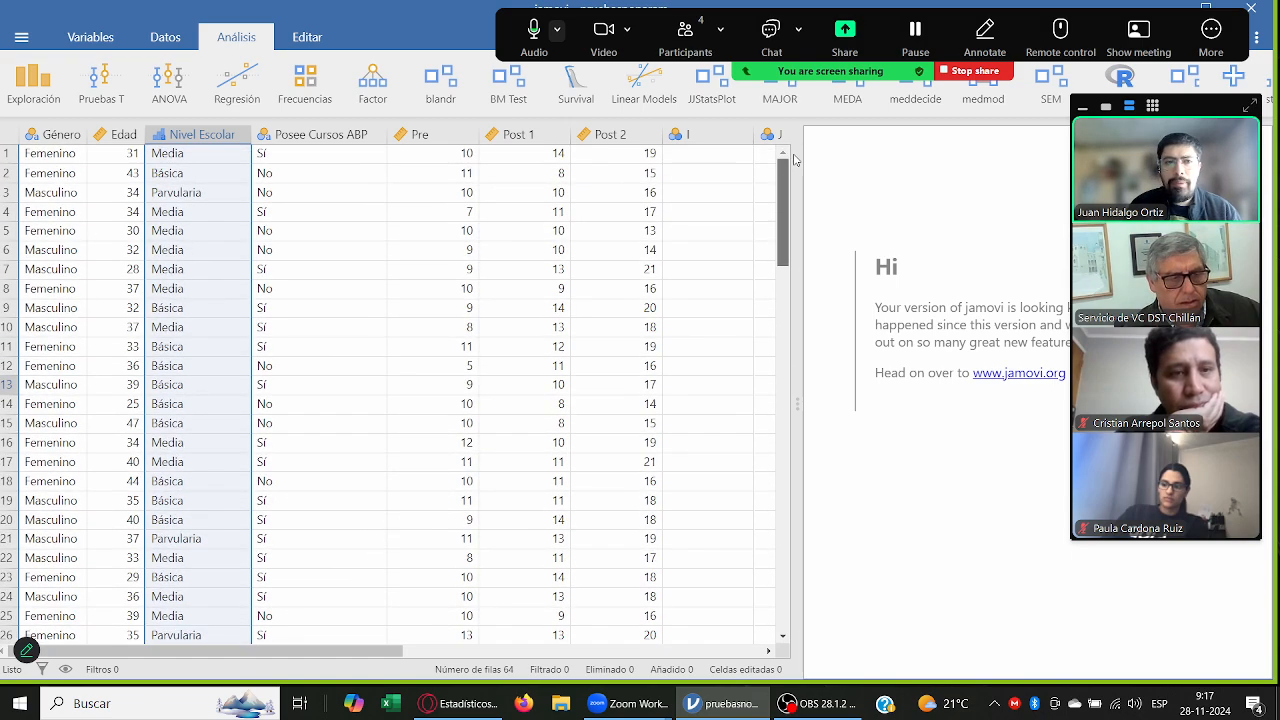
# Step: Go through the Género, Edad, Nivel Escolar and Posee Cursos ABP variables and examine their data
pyautogui.click(64, 132)
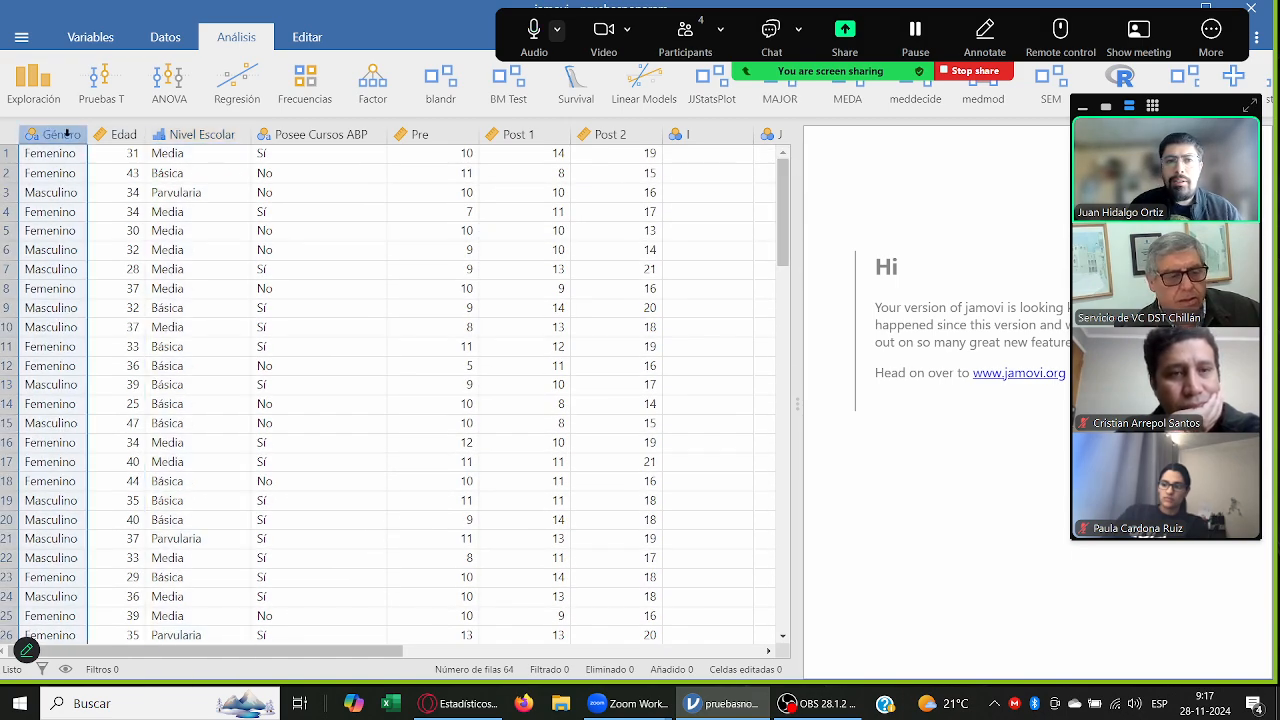
pyautogui.click(124, 132)
pyautogui.click(184, 126)
pyautogui.click(305, 133)
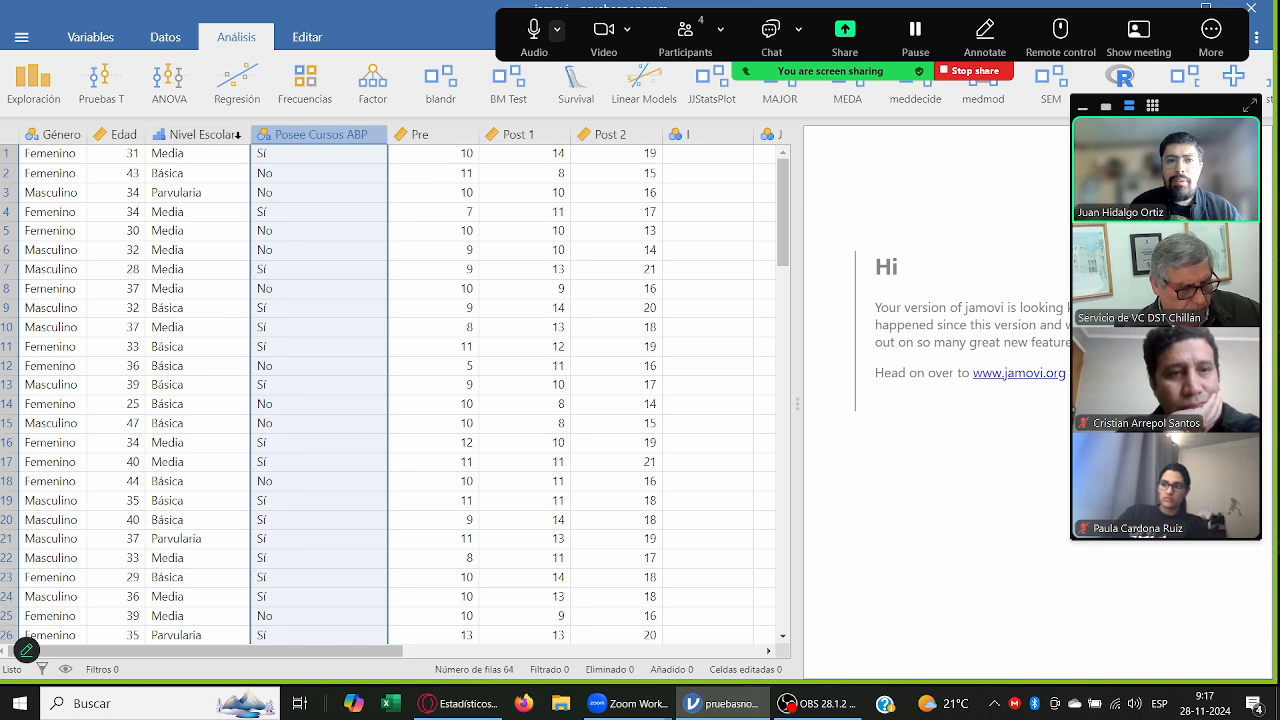
pyautogui.click(70, 134)
pyautogui.click(114, 134)
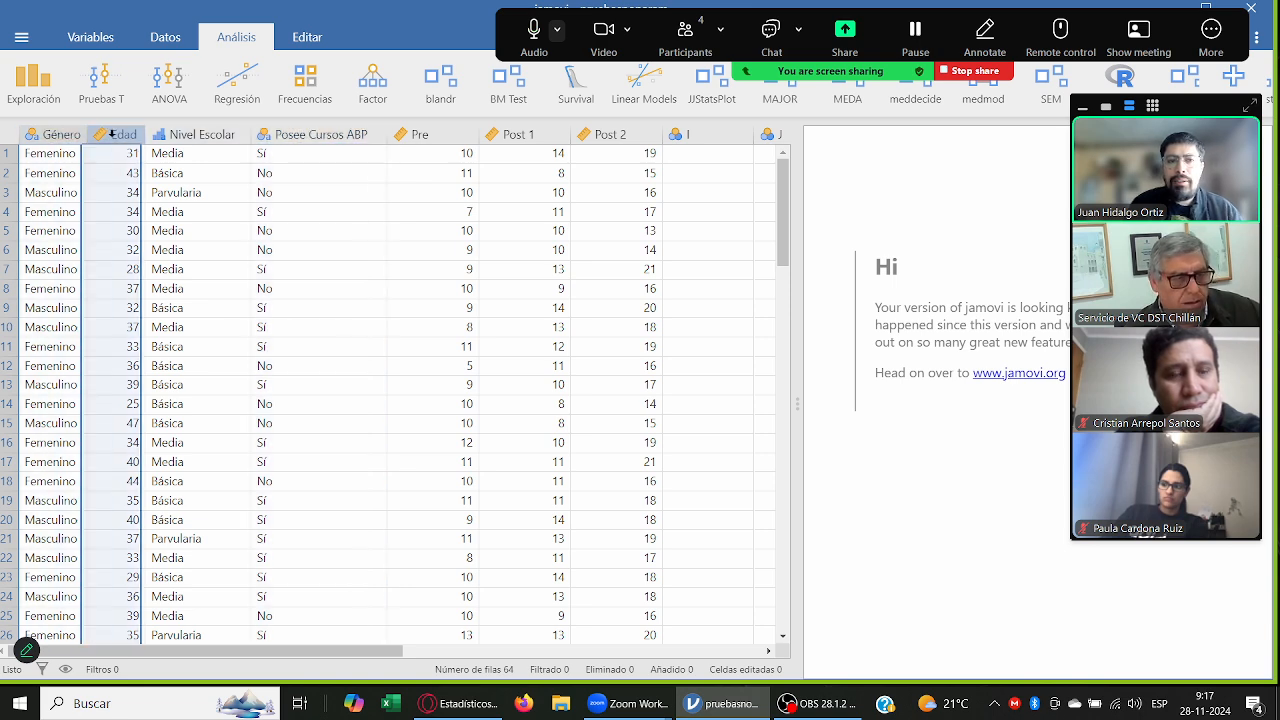
pyautogui.click(198, 131)
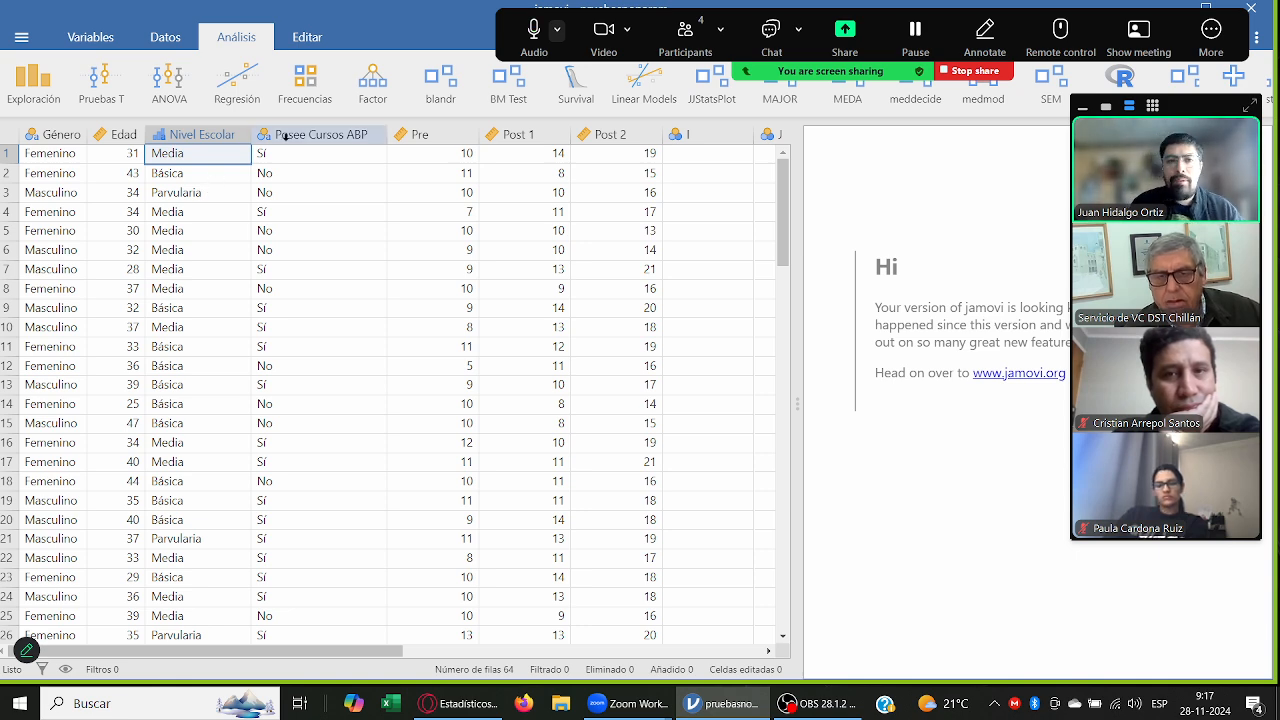
pyautogui.click(340, 133)
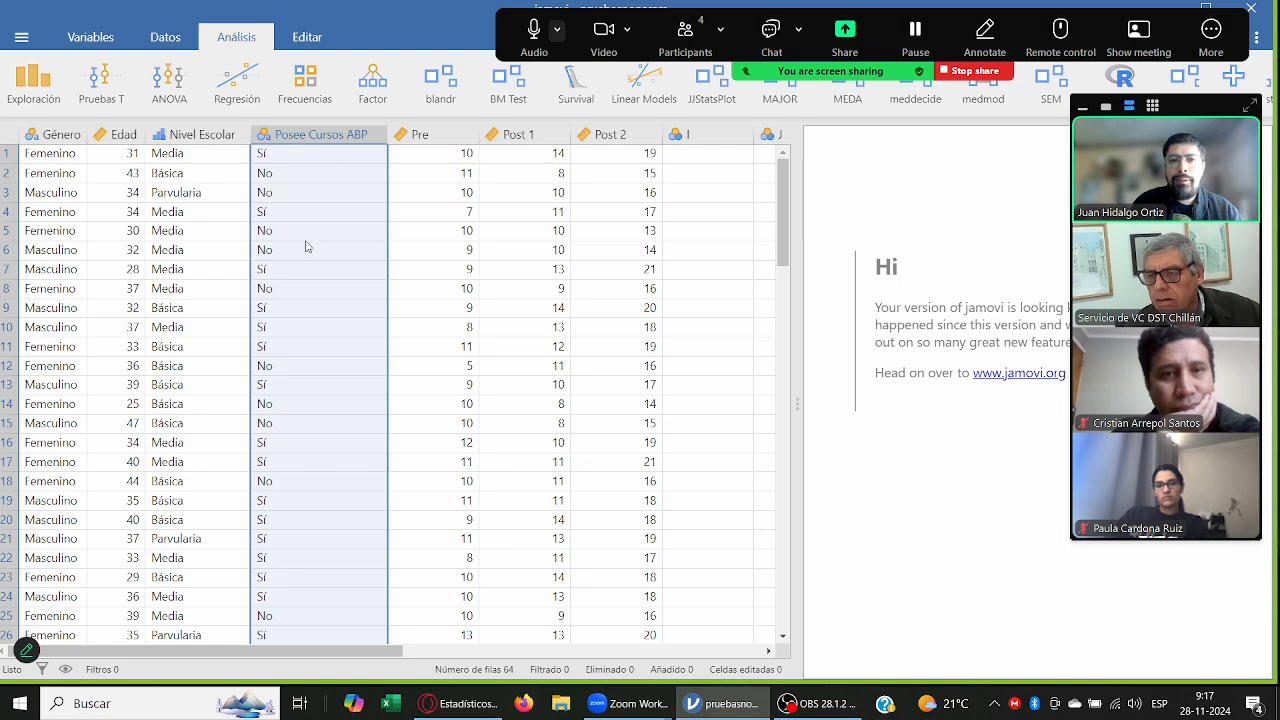
pyautogui.scroll(-15, 349, 374)
pyautogui.scroll(15, 349, 374)
# Step: Rename the "Sí" level of the Posee Cursos ABP variable to "Si" and close the variable setup
pyautogui.doubleClick(338, 134)
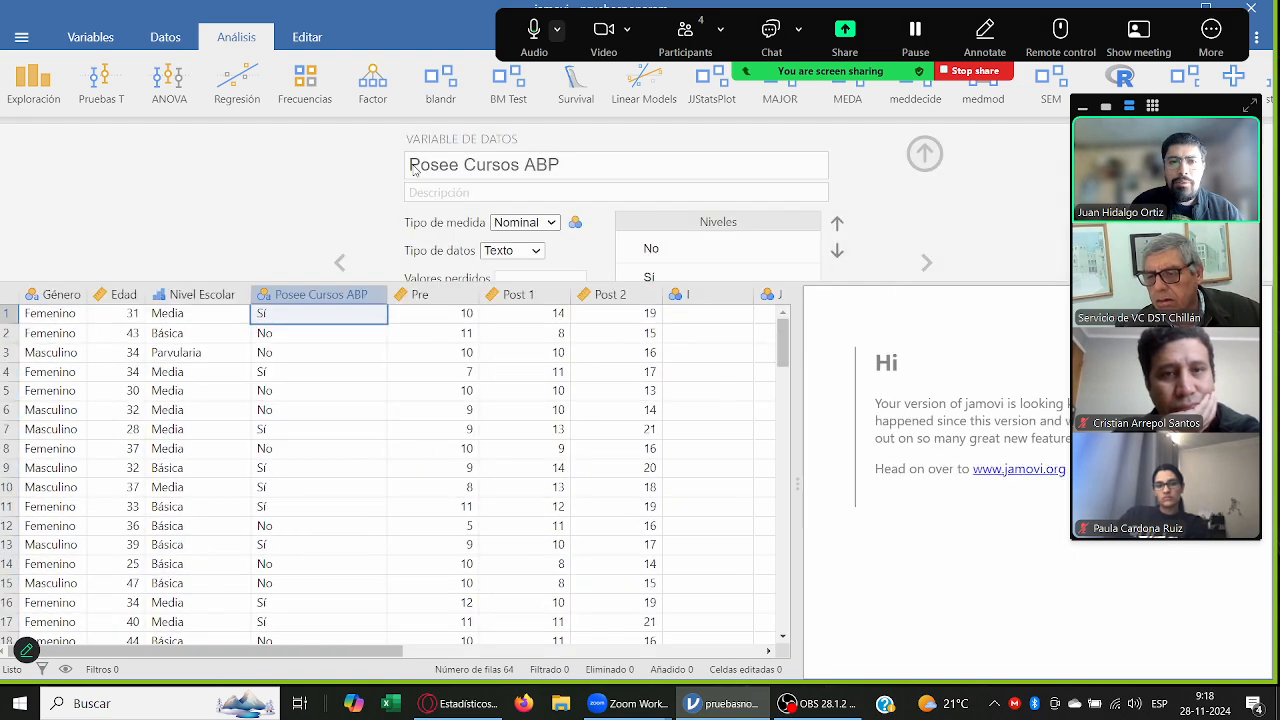
pyautogui.click(679, 278)
pyautogui.click(679, 280)
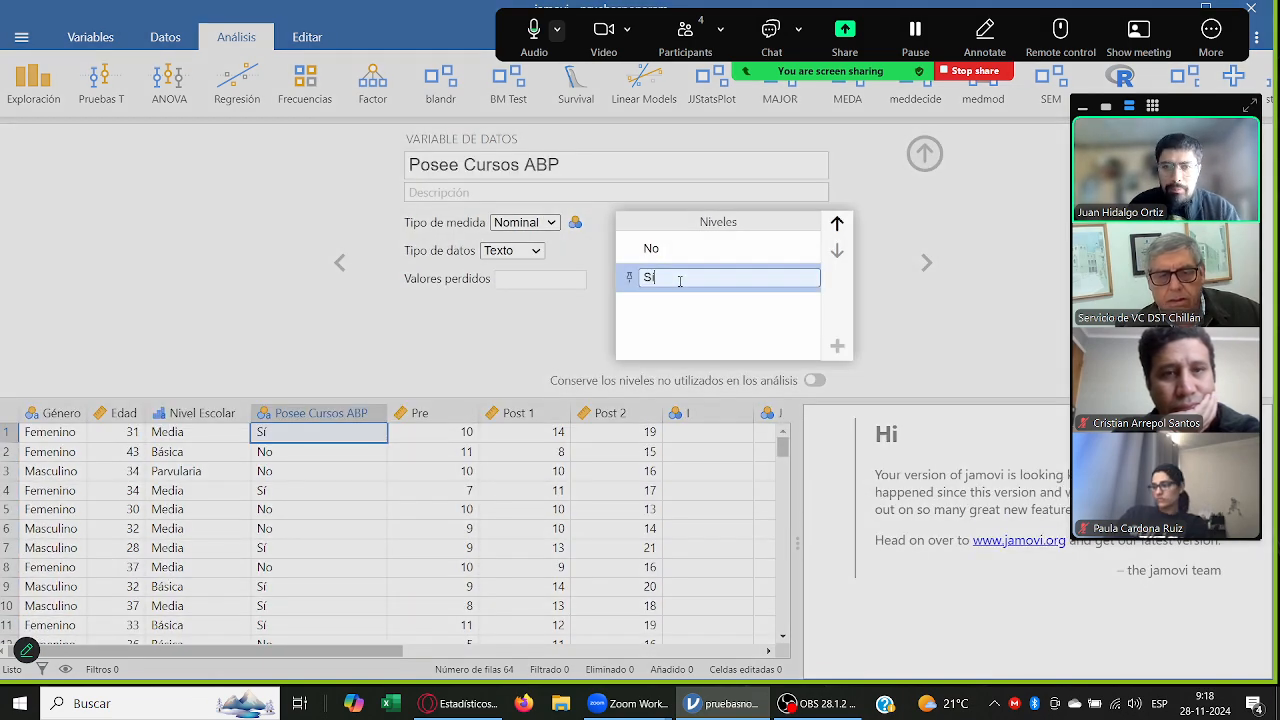
pyautogui.click(413, 346)
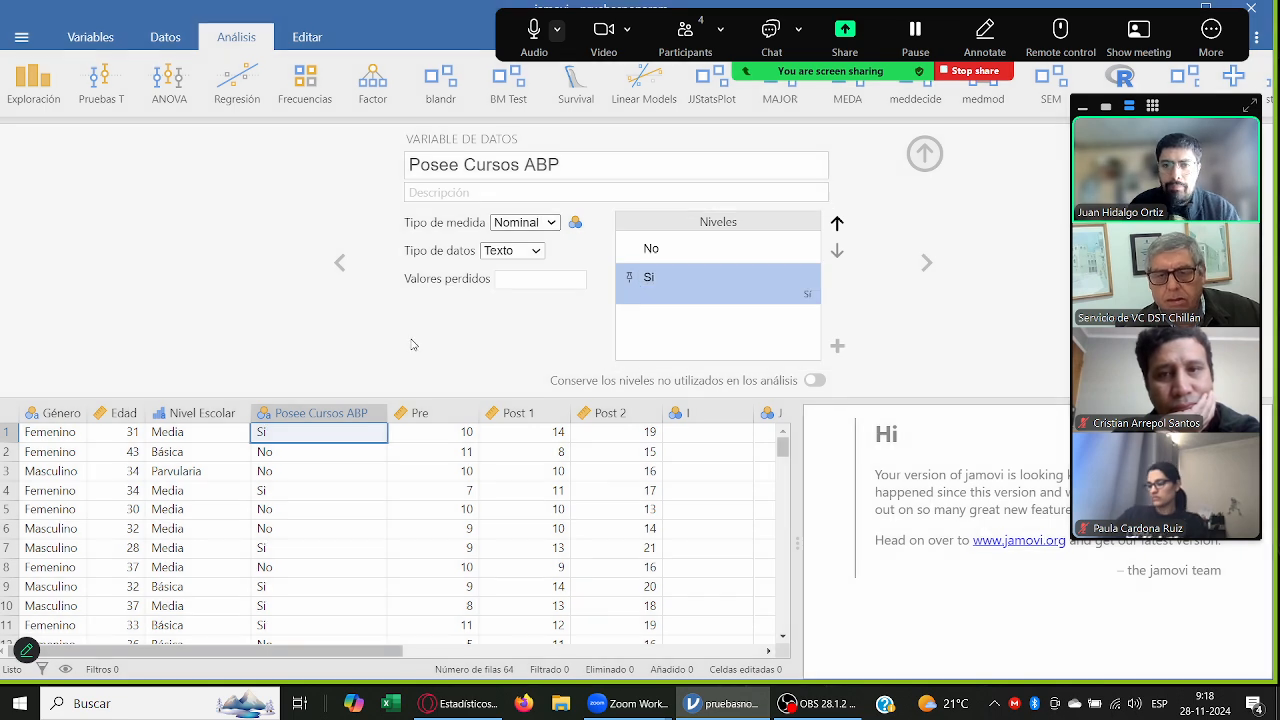
pyautogui.click(934, 162)
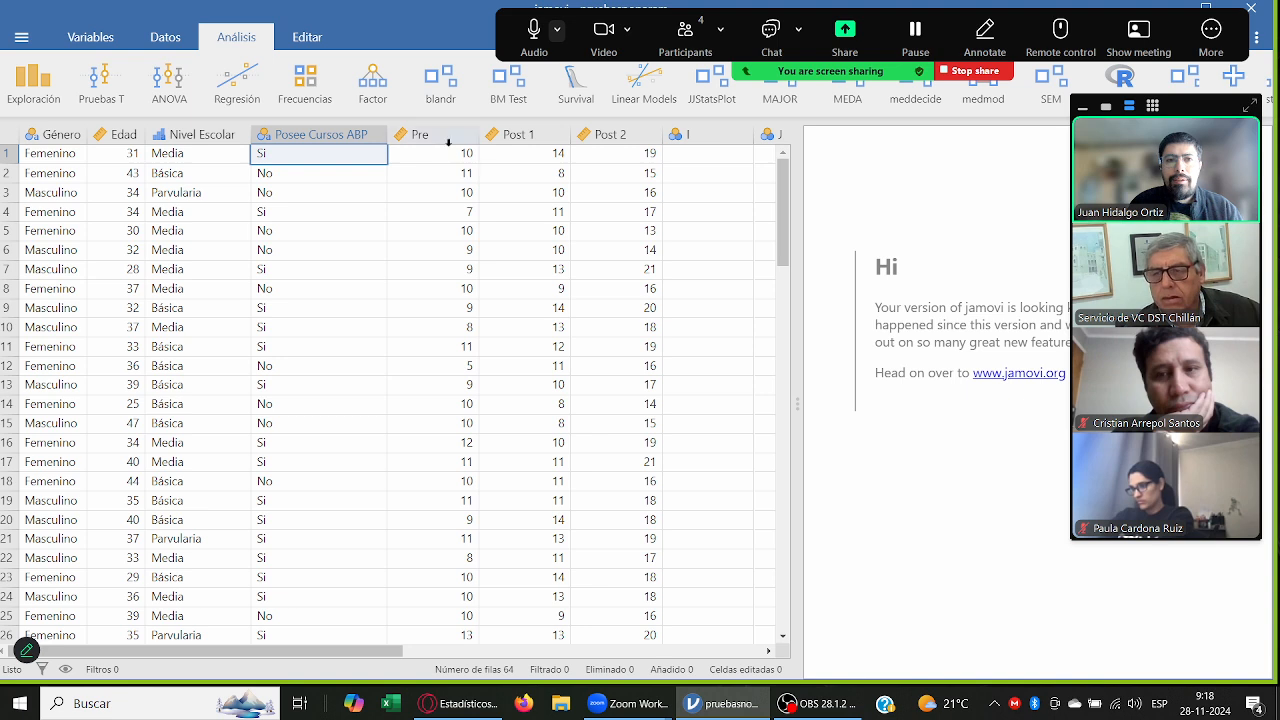
# Step: Go through the Pre, Post 1 and Post 2 score variables individually and together to examine their data
pyautogui.click(470, 134)
pyautogui.click(515, 134)
pyautogui.click(605, 134)
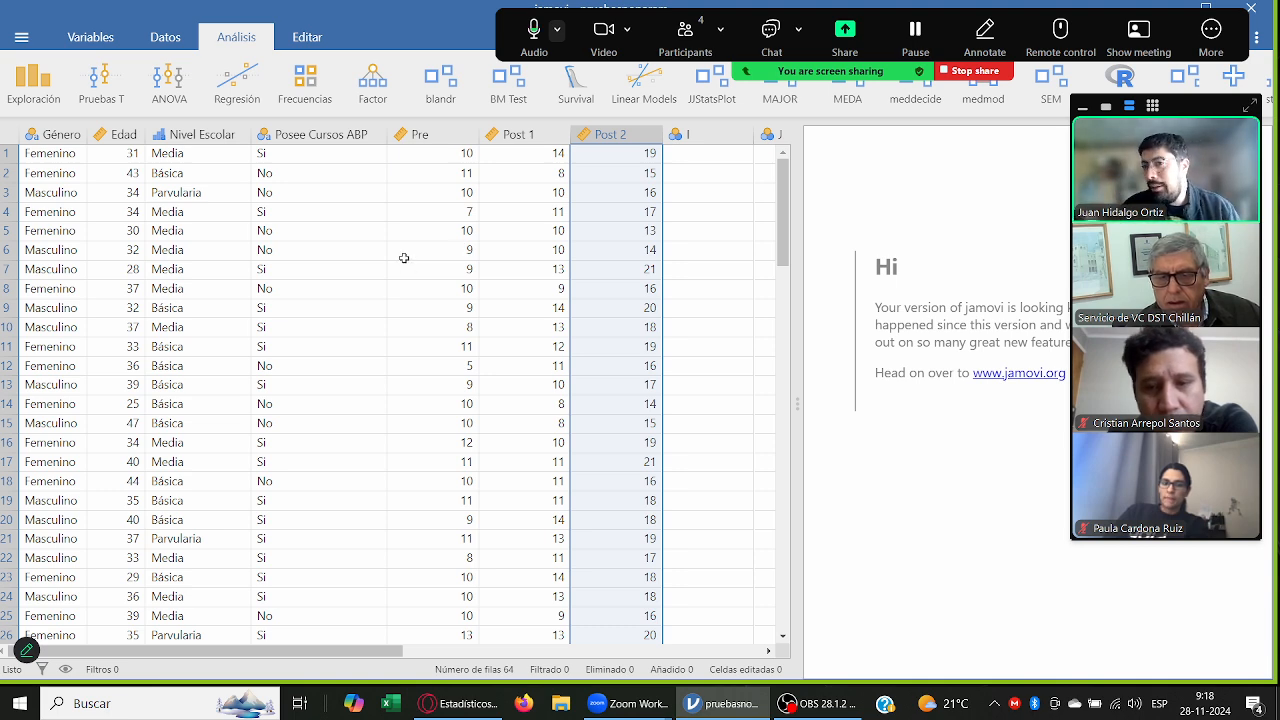
pyautogui.click(454, 148)
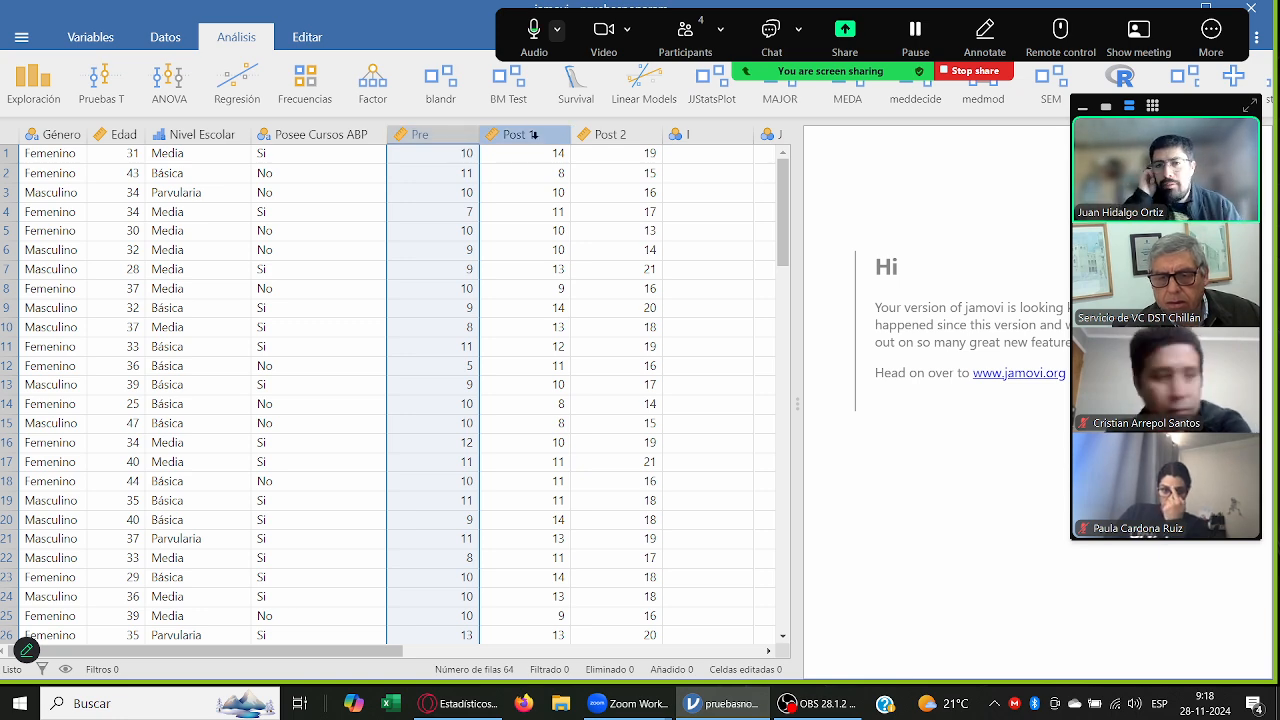
pyautogui.click(533, 134)
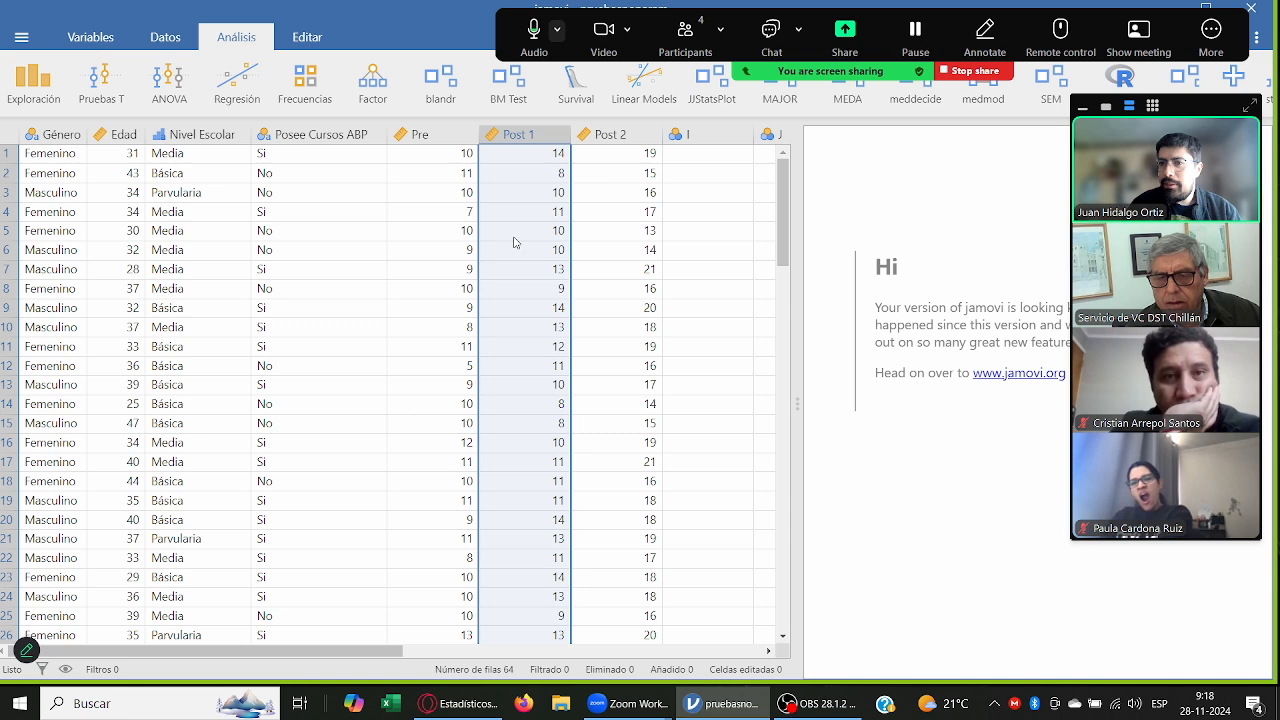
pyautogui.click(621, 137)
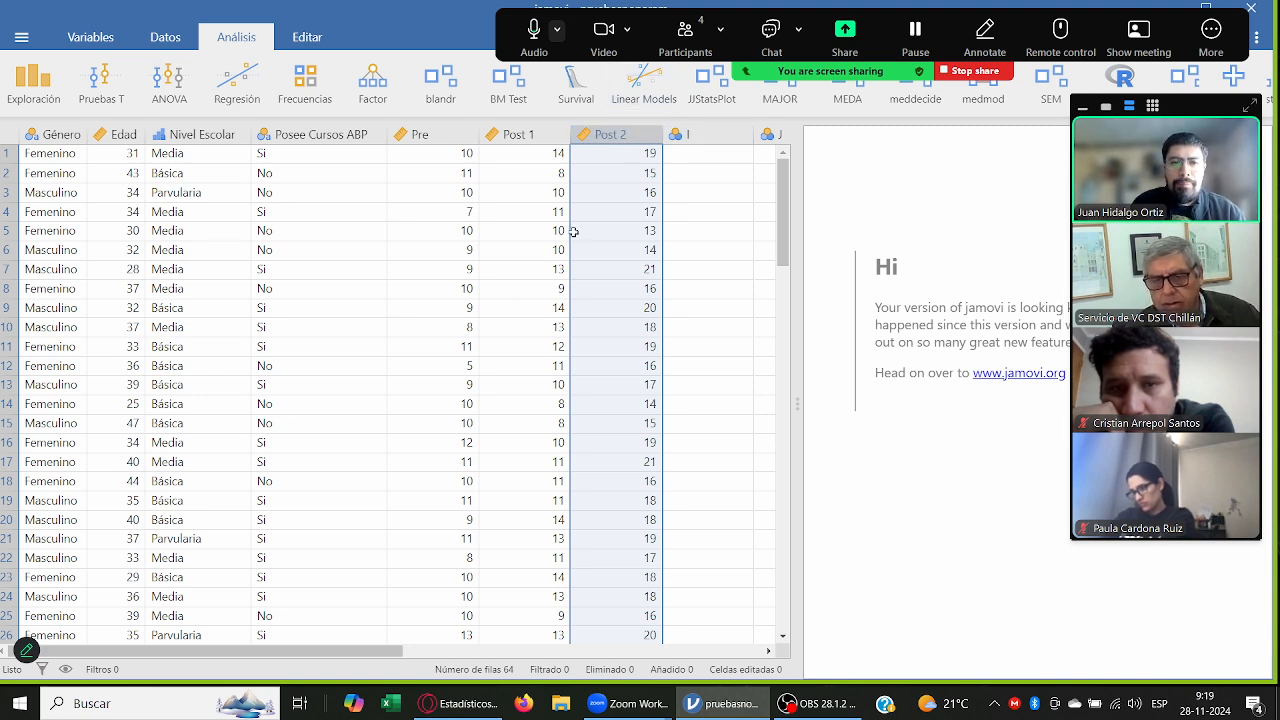
pyautogui.moveTo(450, 131); pyautogui.dragTo(584, 125)
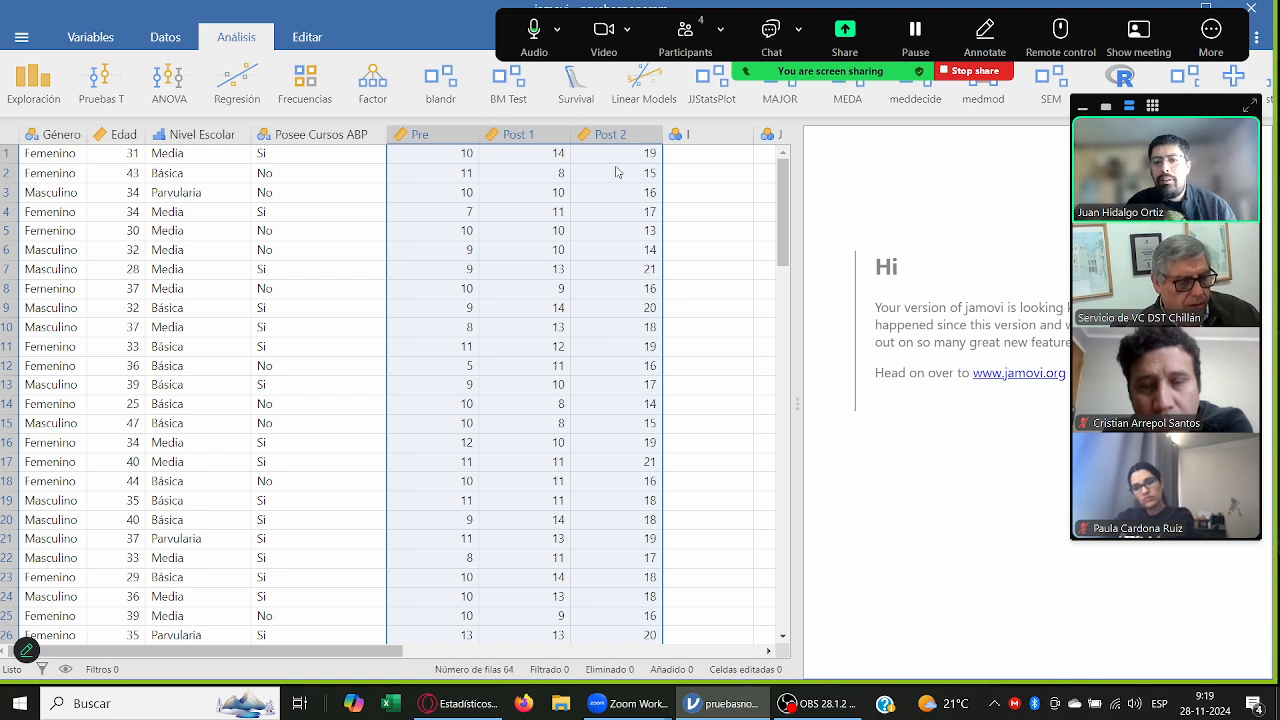
pyautogui.click(709, 157)
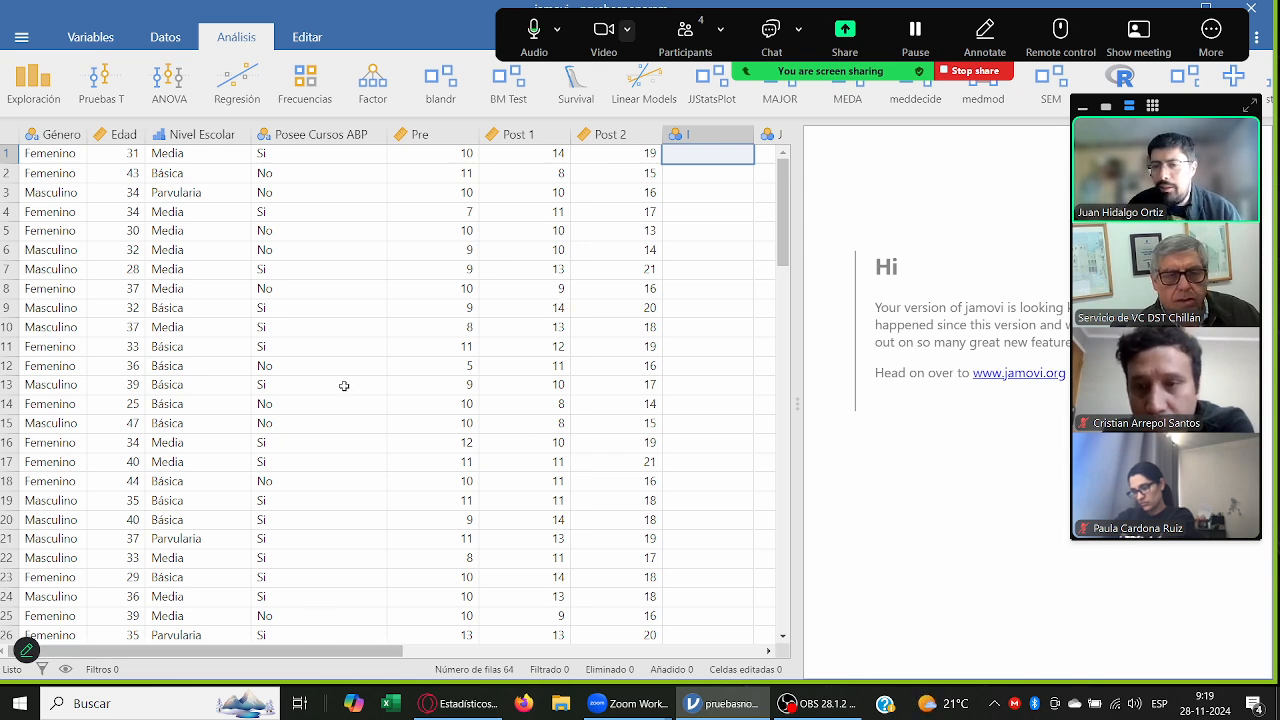
# Step: Create a Descriptivas analysis with Género, Edad, Nivel Escolar and Posee Cursos ABP as its variables
pyautogui.click(43, 95)
pyautogui.click(45, 129)
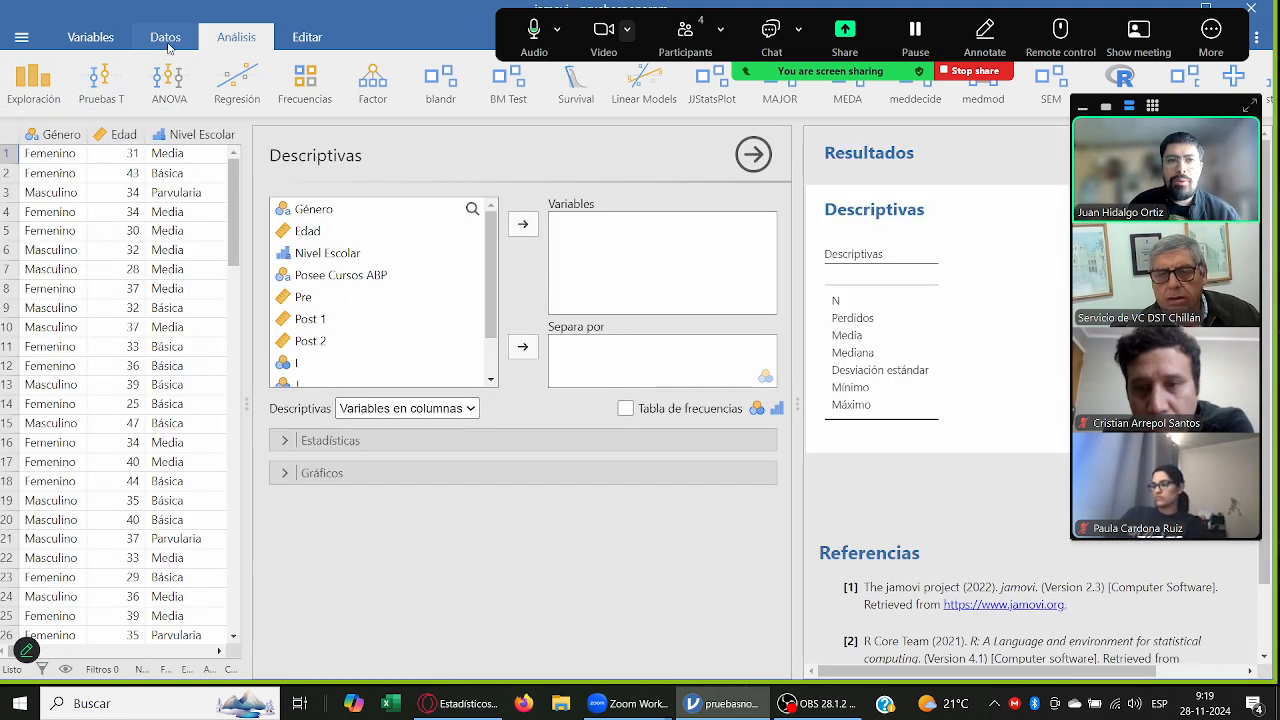
pyautogui.click(236, 40)
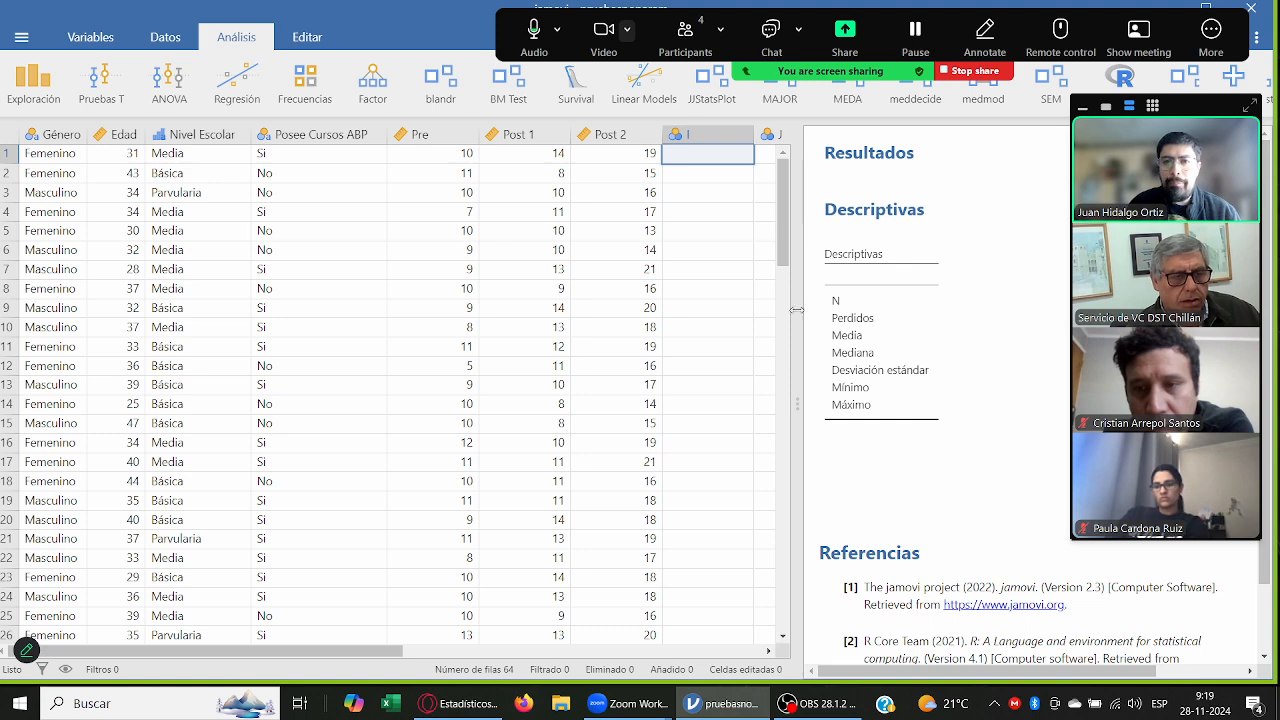
pyautogui.click(855, 368)
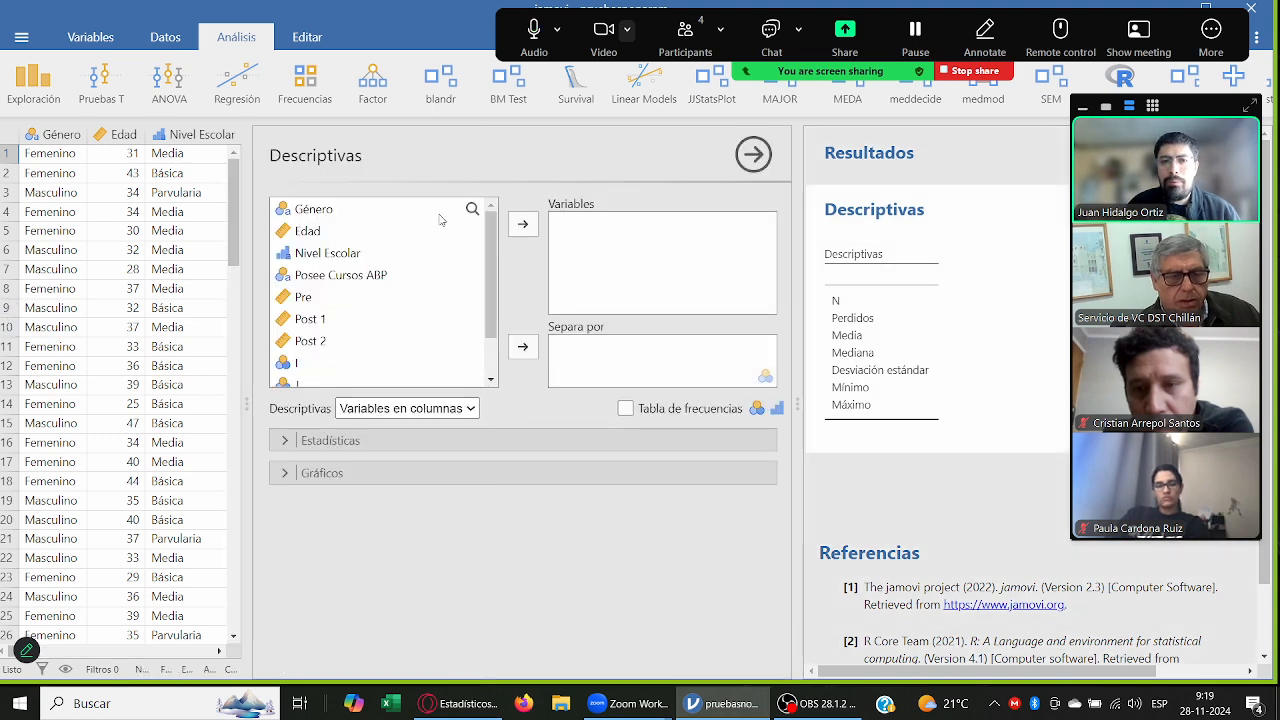
pyautogui.click(443, 212)
pyautogui.keyDown('ctrl'); pyautogui.click(423, 232); pyautogui.keyUp('ctrl')
pyautogui.keyDown('ctrl'); pyautogui.click(420, 273); pyautogui.keyUp('ctrl')
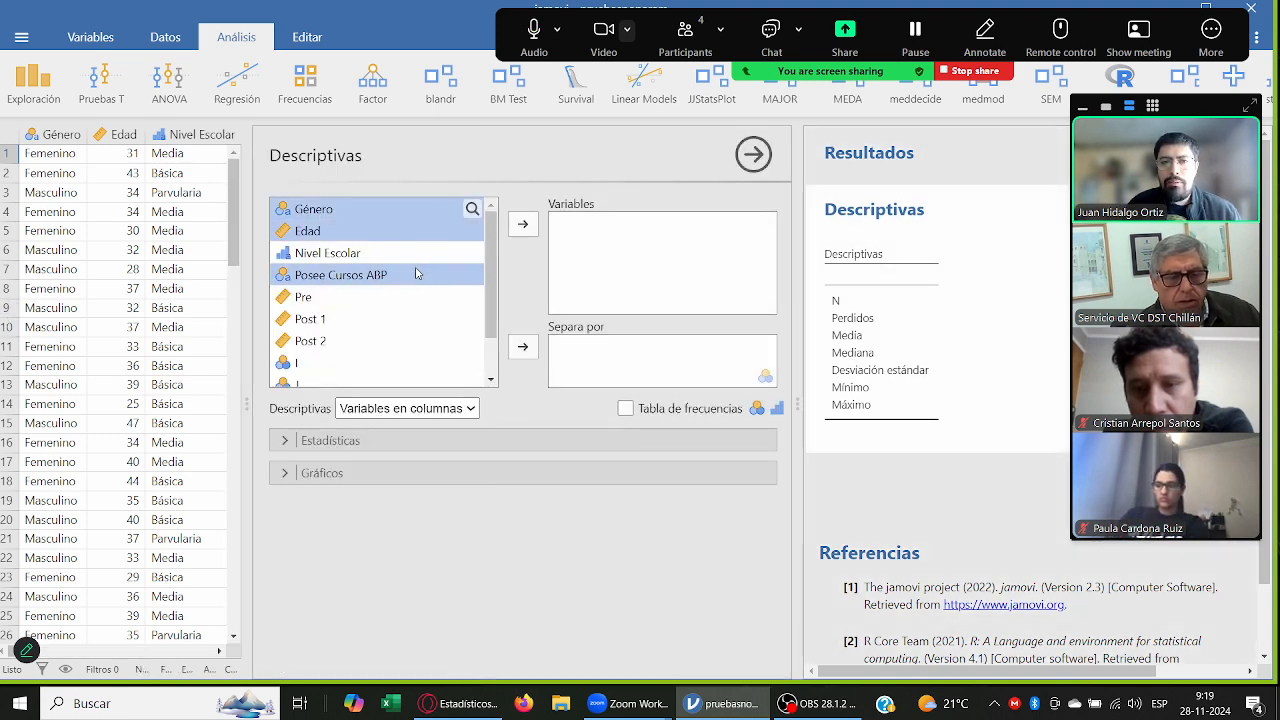
pyautogui.keyDown('ctrl'); pyautogui.click(406, 260); pyautogui.keyUp('ctrl')
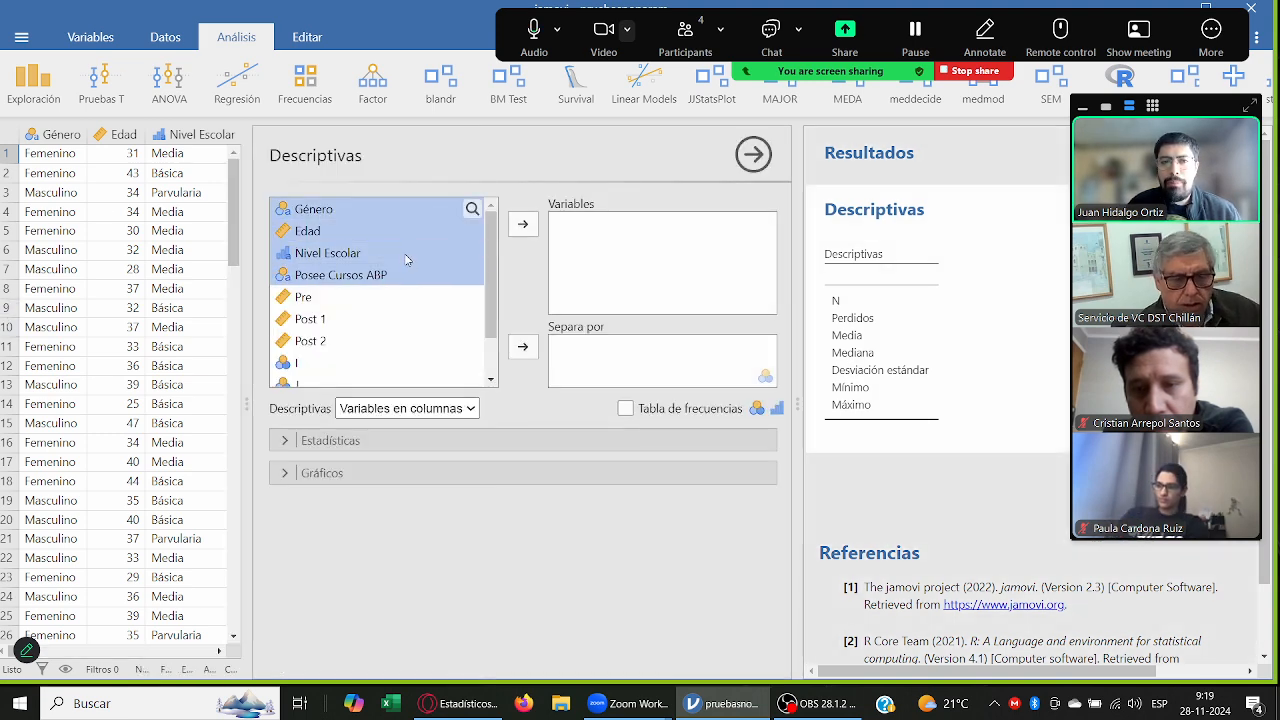
pyautogui.click(523, 225)
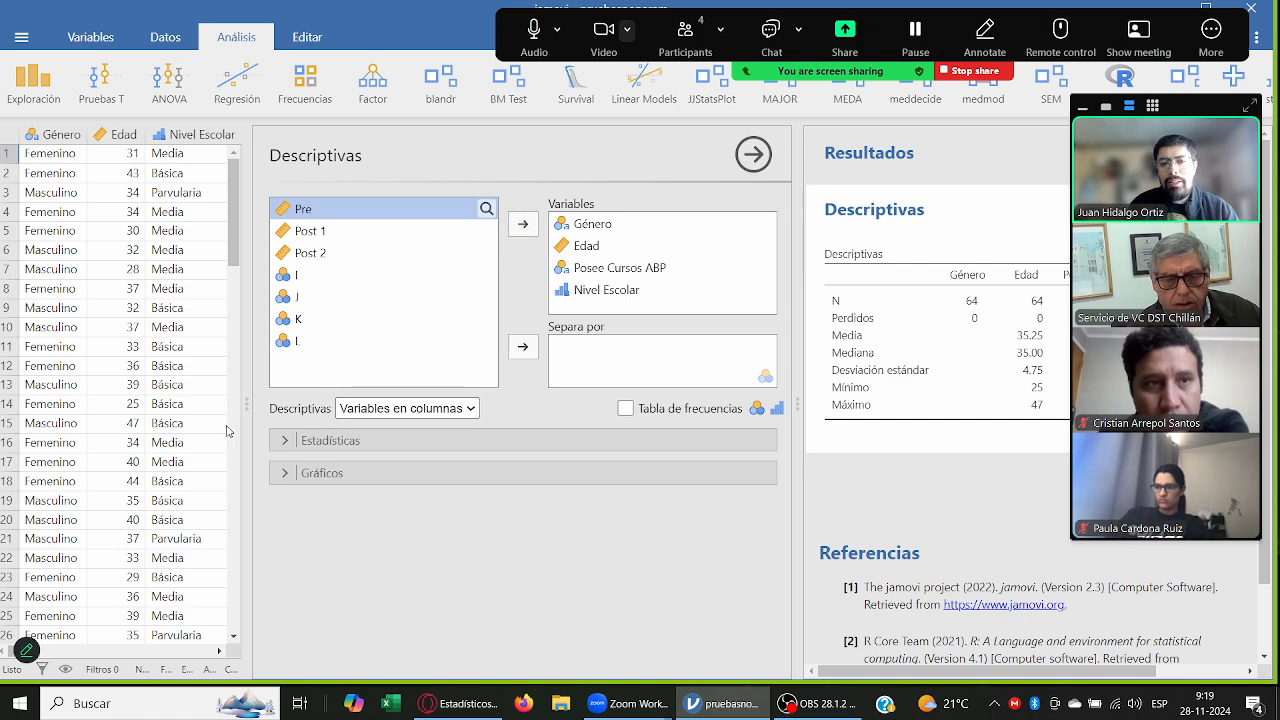
# Step: Collapse the data area to widen the results, add frequency tables to the Descriptivas analysis and review them
pyautogui.moveTo(245, 405); pyautogui.dragTo(15, 364)
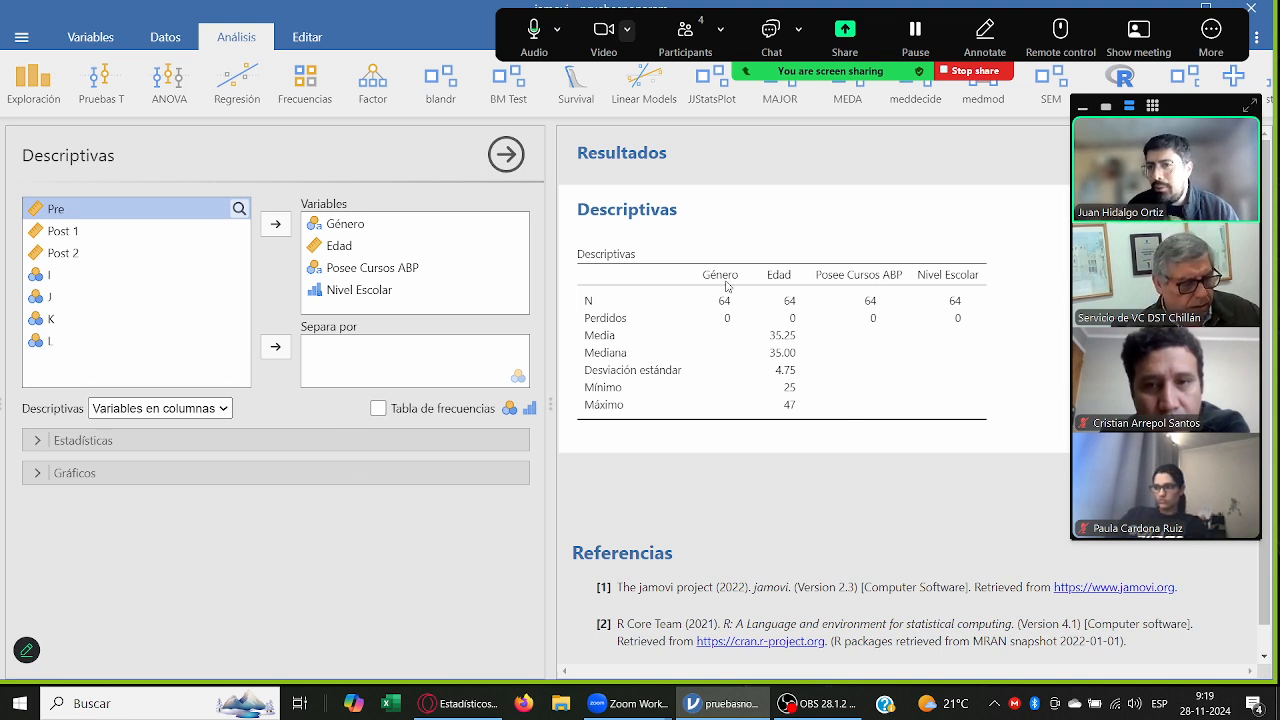
pyautogui.click(378, 408)
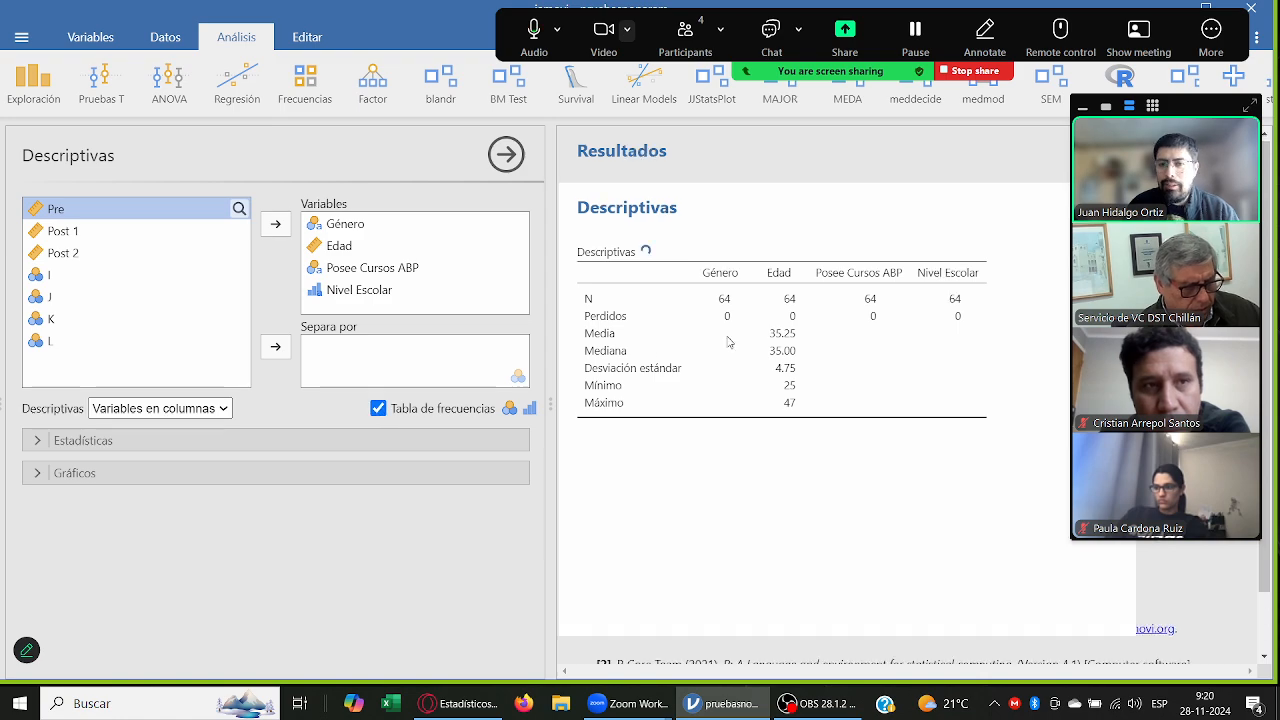
pyautogui.scroll(-5, 878, 330)
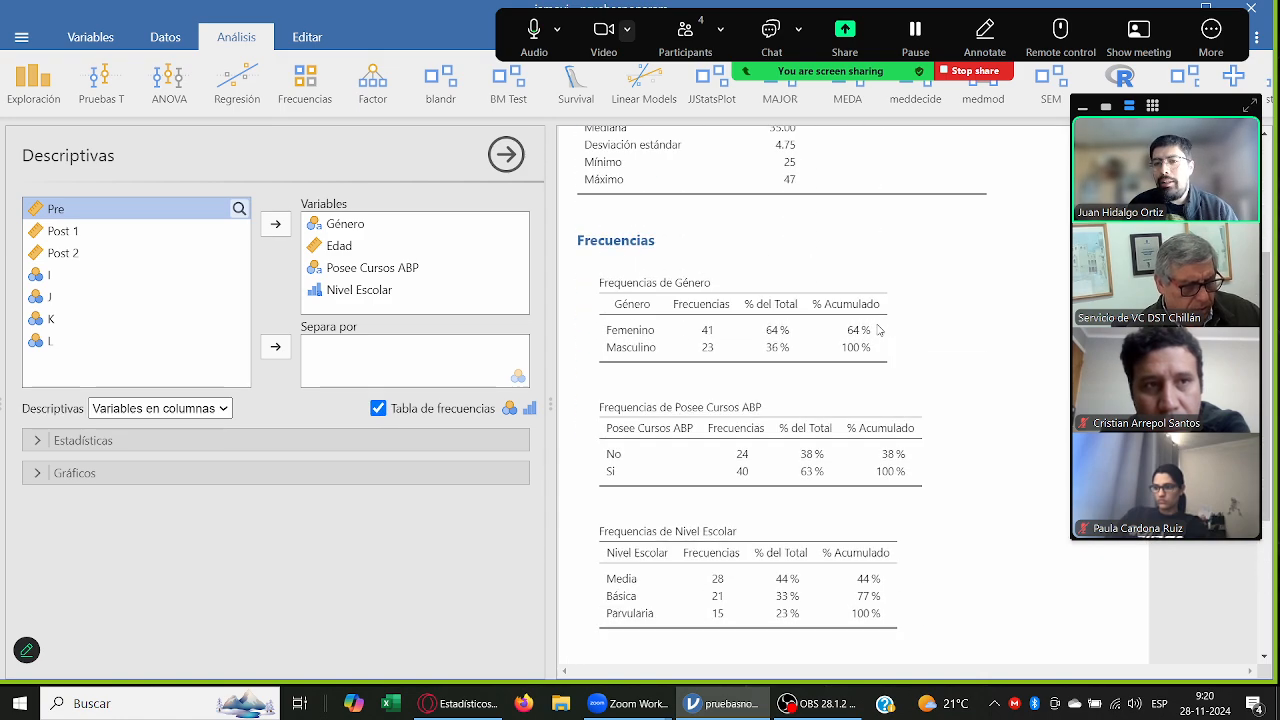
pyautogui.scroll(2, 878, 330)
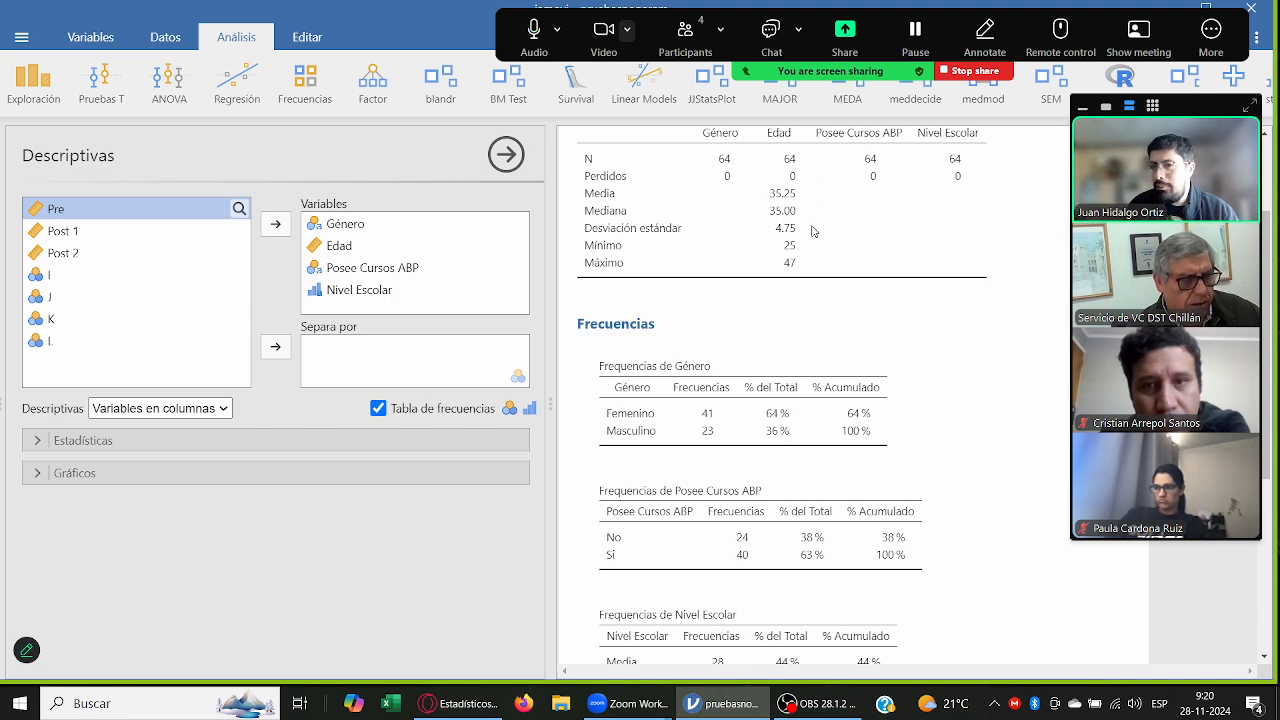
pyautogui.scroll(-2, 812, 231)
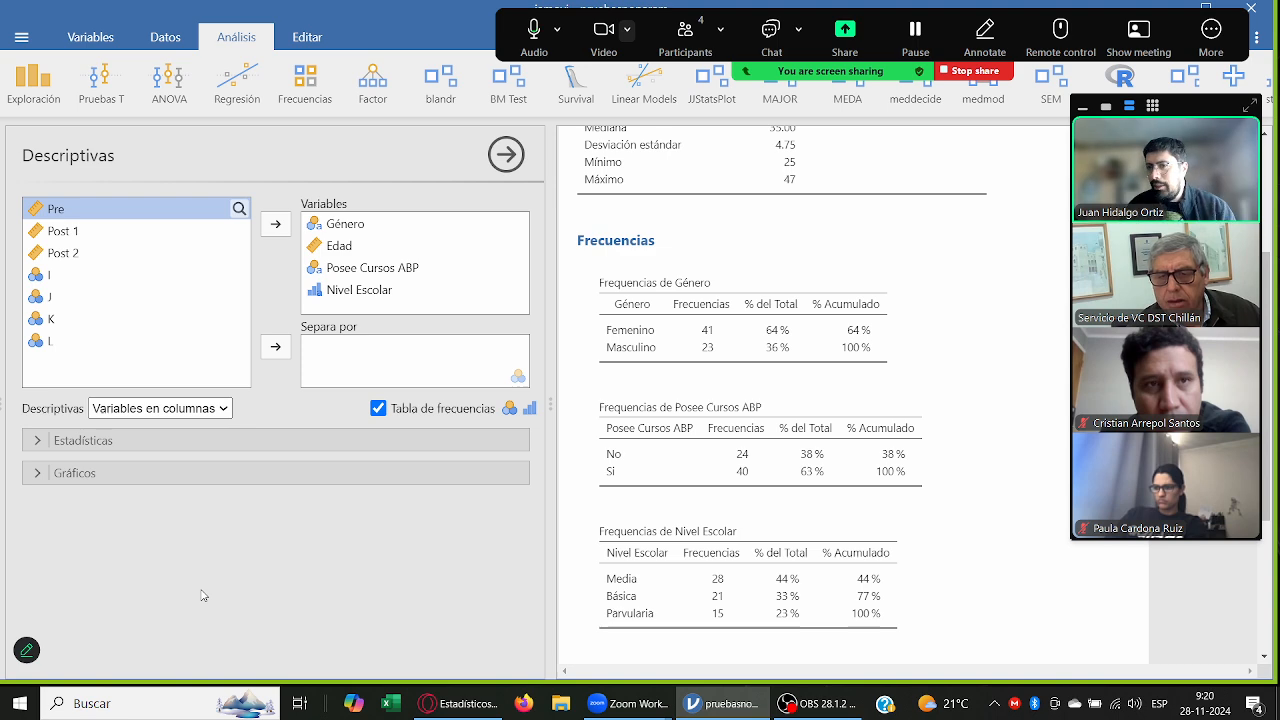
# Step: Expand the statistics and plot options of the Descriptivas analysis to examine them, and briefly view the variable list
pyautogui.click(231, 438)
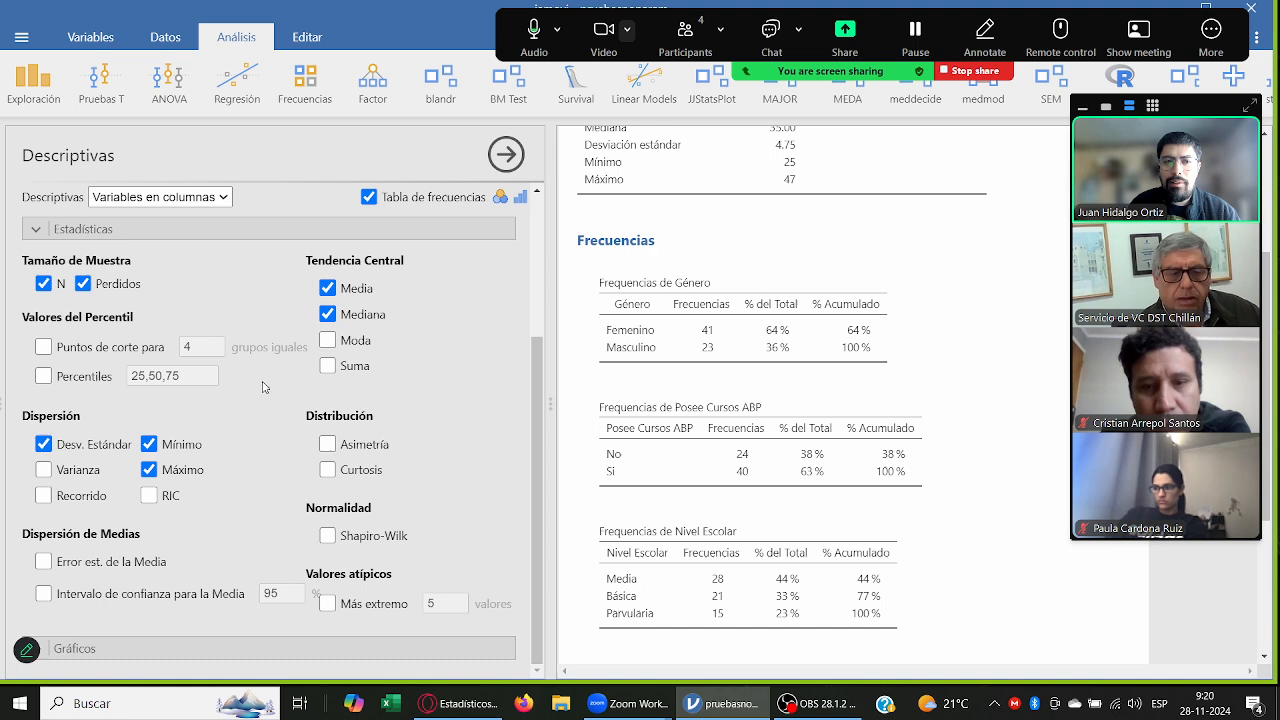
pyautogui.click(234, 642)
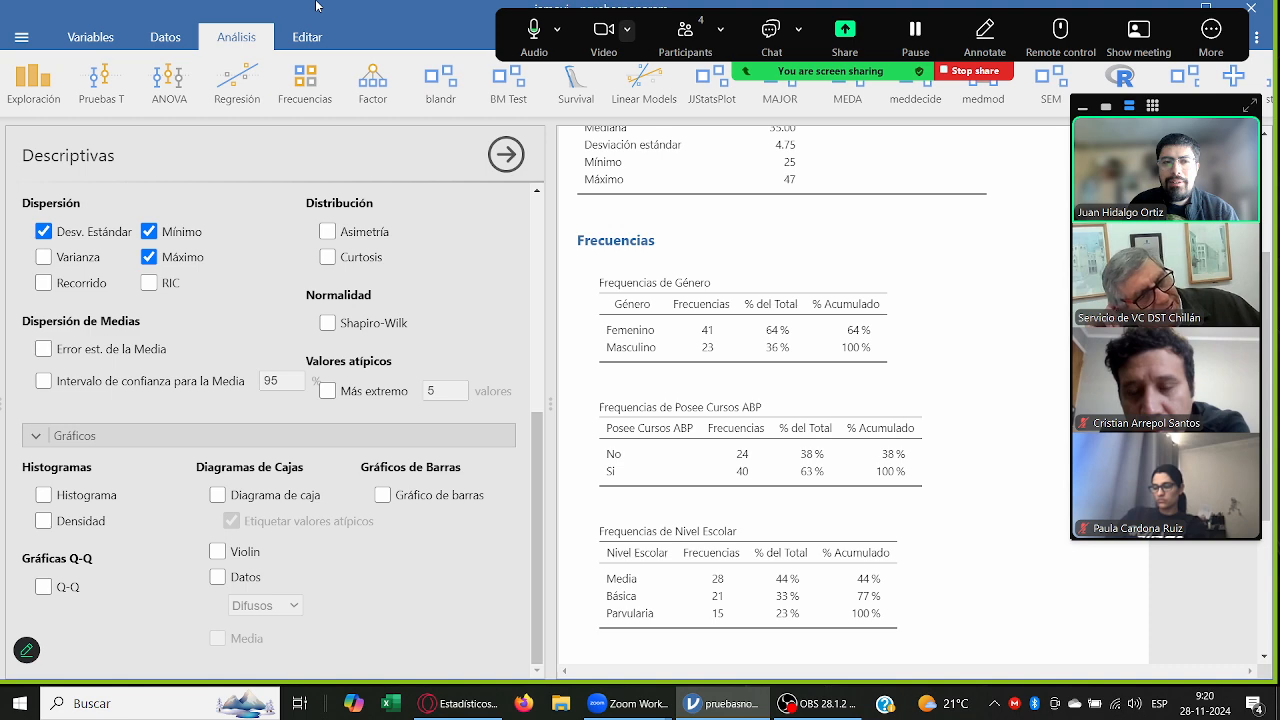
pyautogui.click(21, 37)
pyautogui.click(381, 48)
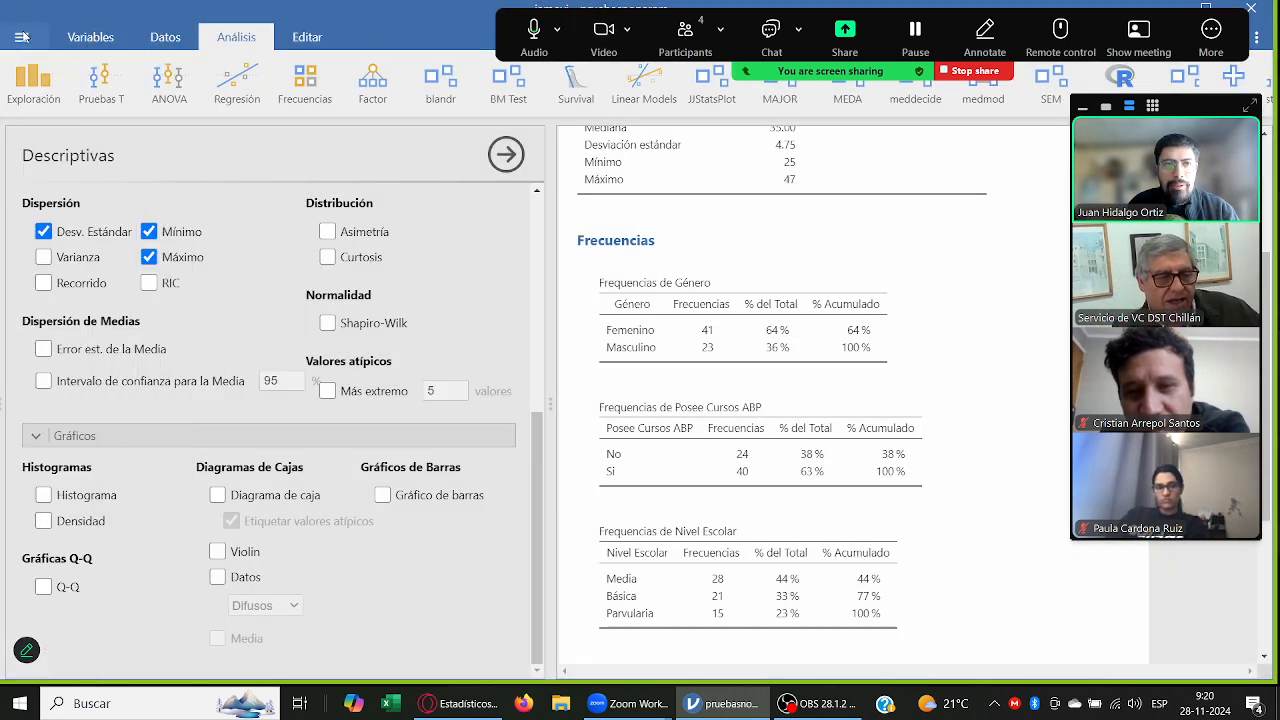
pyautogui.click(90, 37)
pyautogui.click(236, 37)
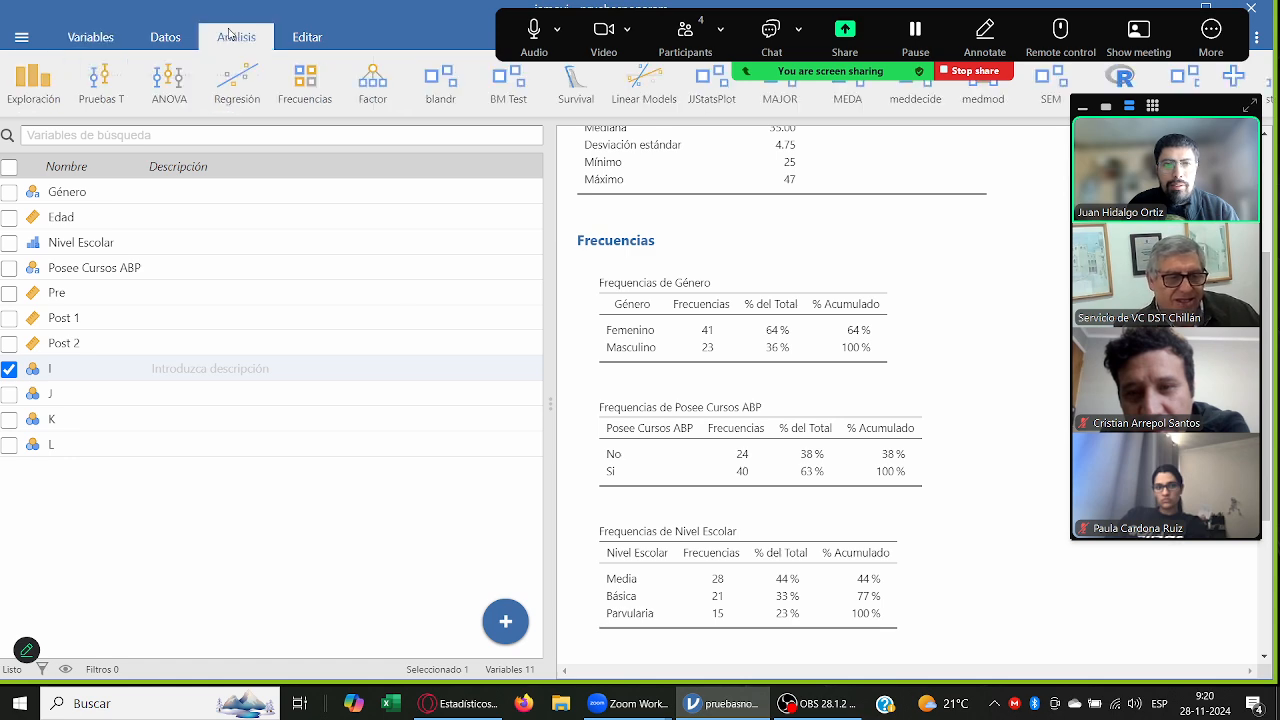
# Step: Create Survey Plots for Género, Edad, Nivel Escolar and Posee Cursos ABP and look over the resulting charts
pyautogui.click(33, 85)
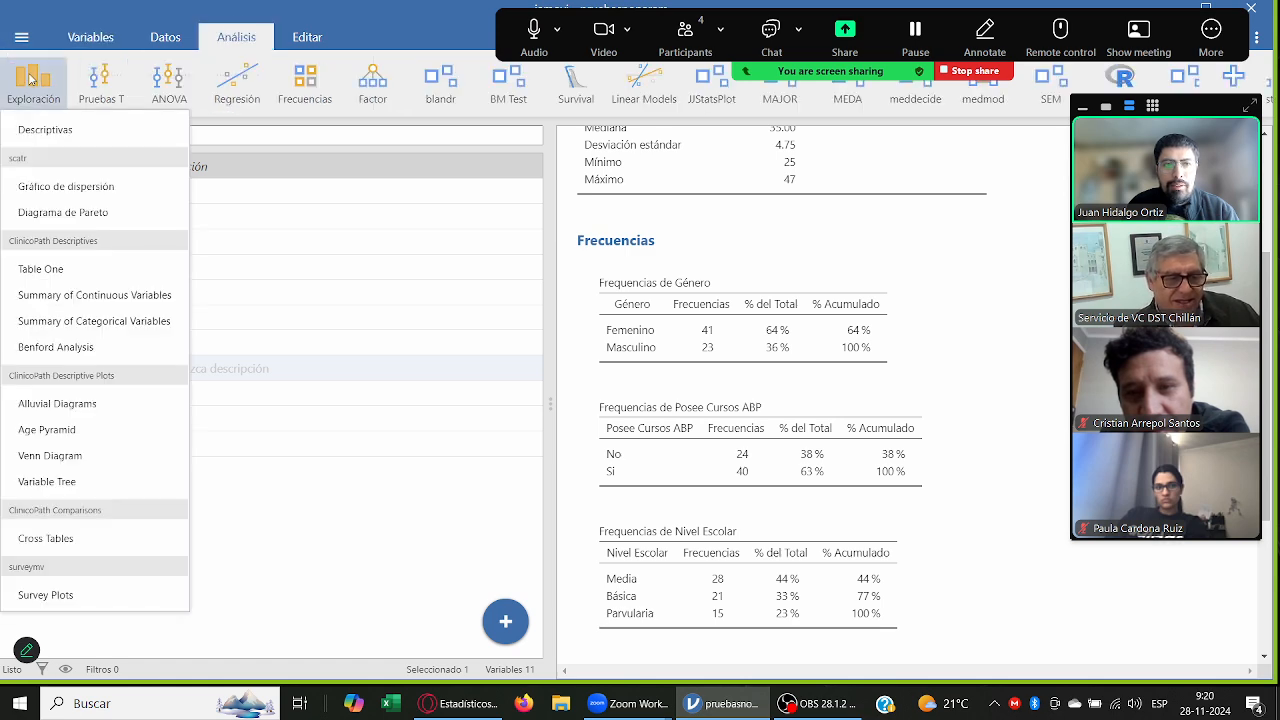
pyautogui.click(95, 590)
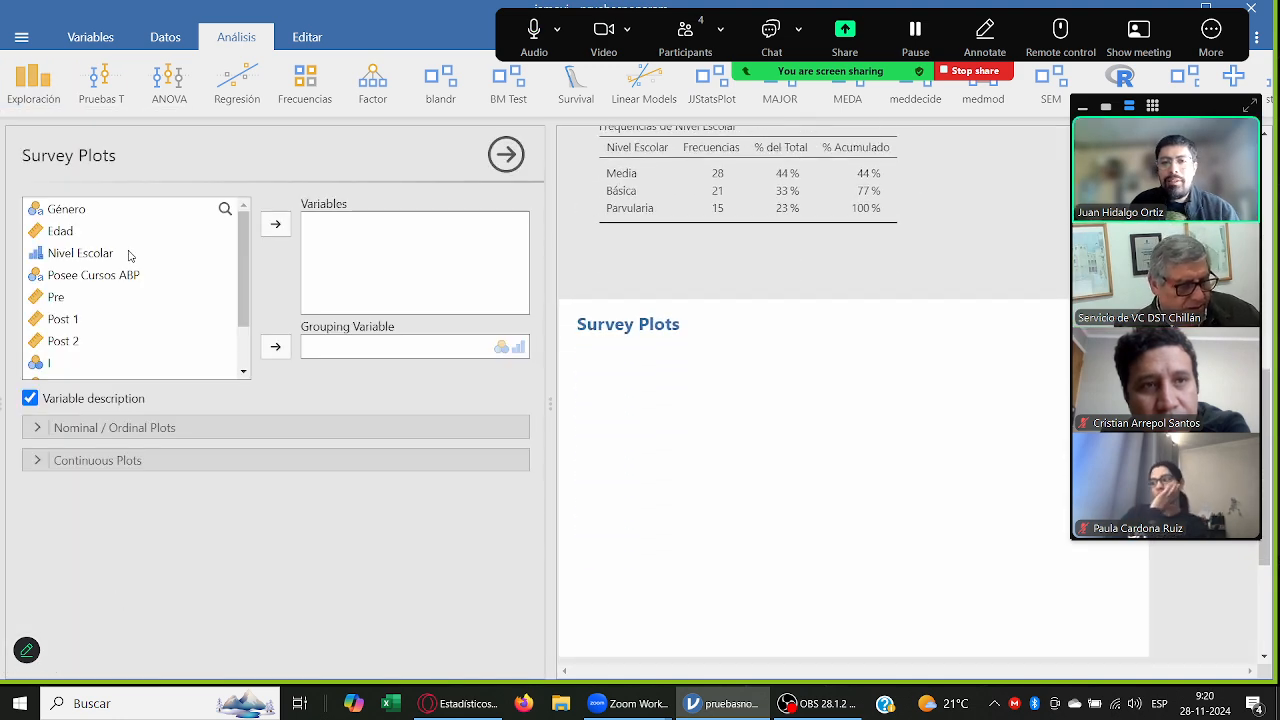
pyautogui.click(110, 212)
pyautogui.keyDown('shift'); pyautogui.click(131, 277); pyautogui.keyUp('shift')
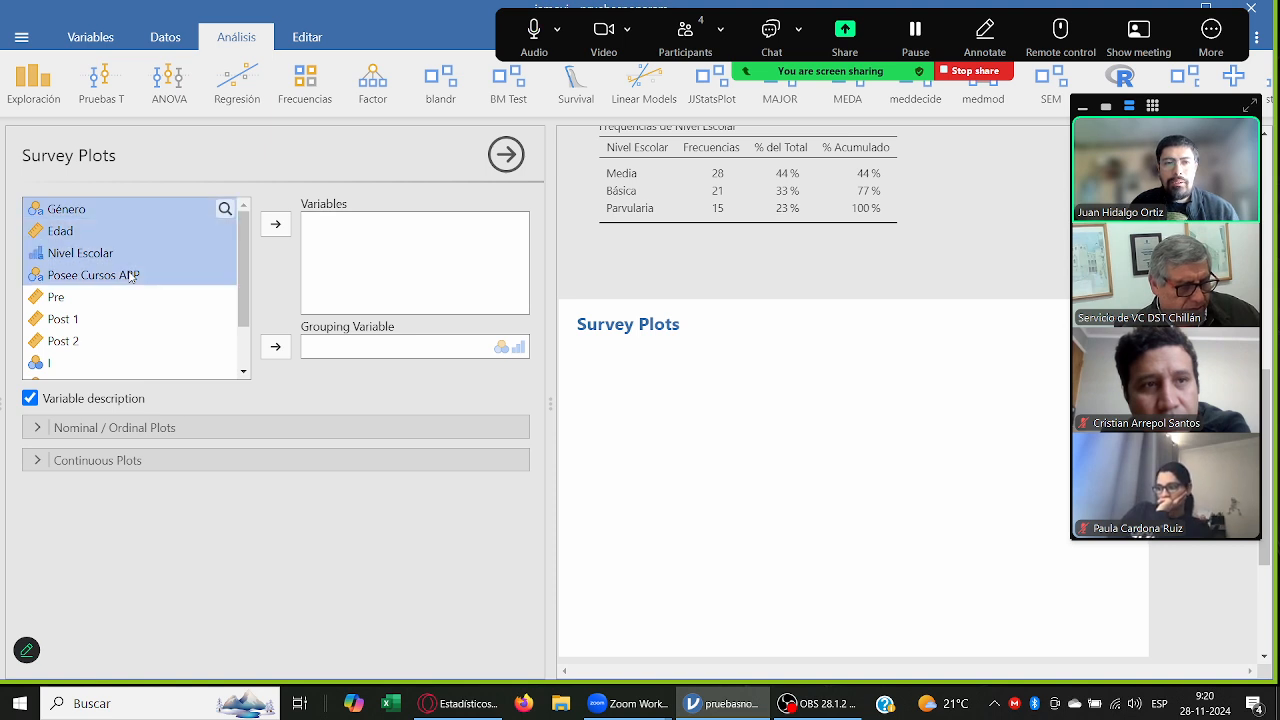
pyautogui.click(276, 225)
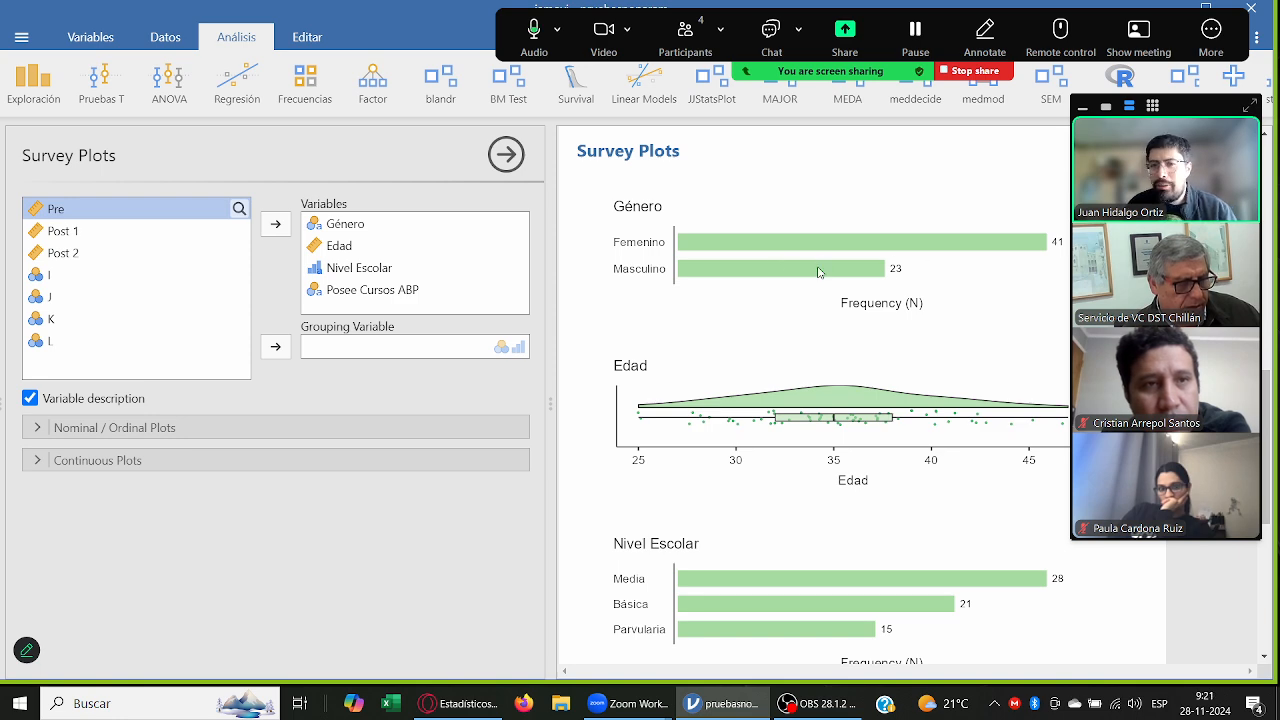
pyautogui.scroll(-5, 820, 268)
pyautogui.scroll(1, 785, 415)
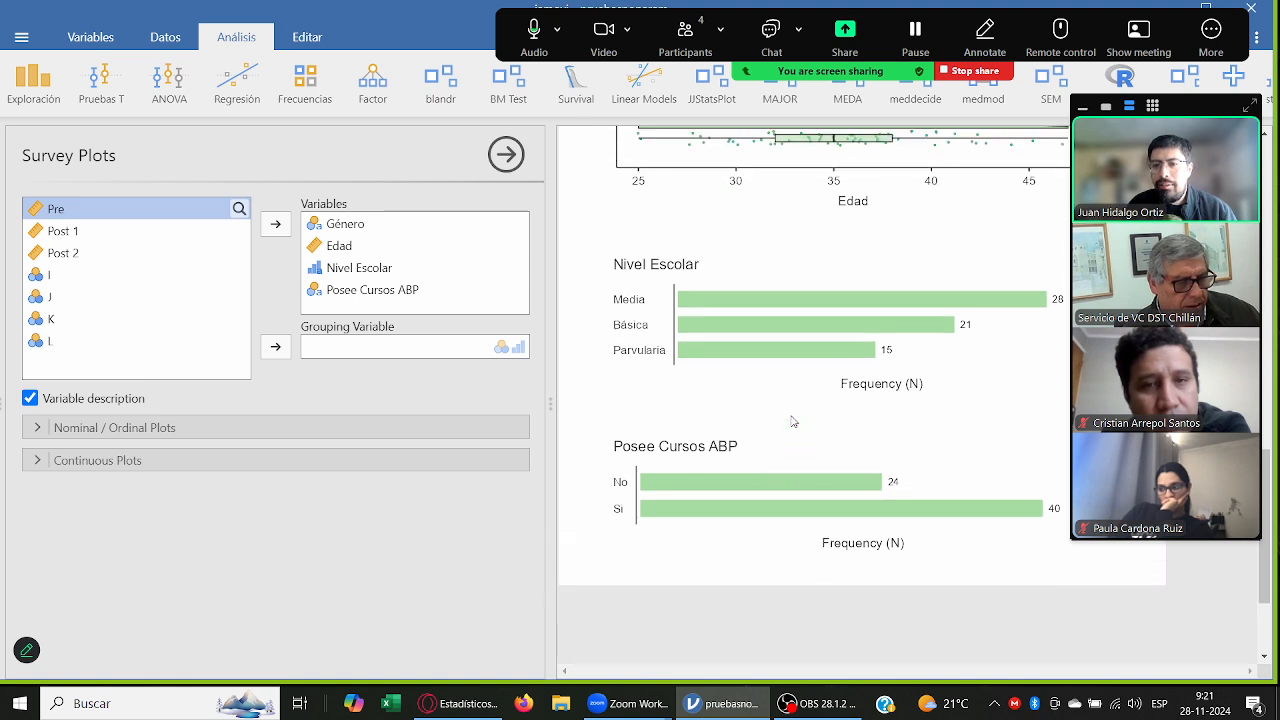
# Step: Set the frequency type of the nominal and ordinal survey plots to percentages and review the charts
pyautogui.click(106, 432)
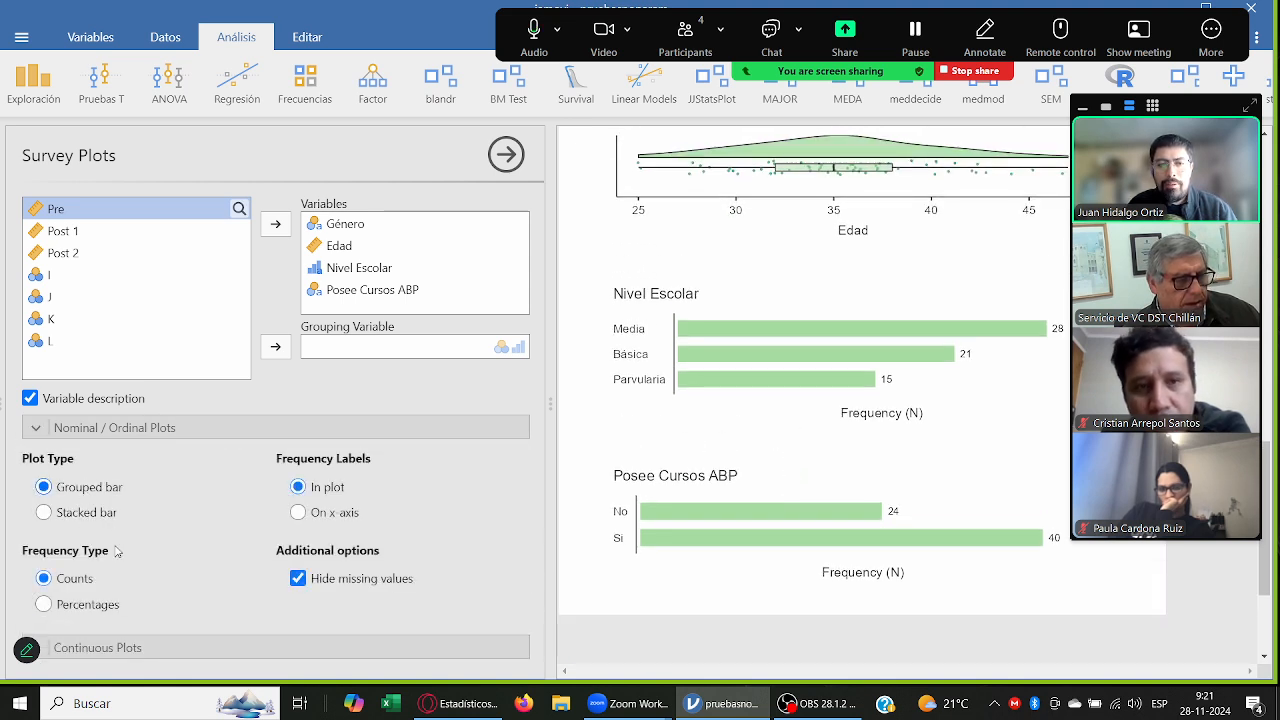
pyautogui.click(100, 603)
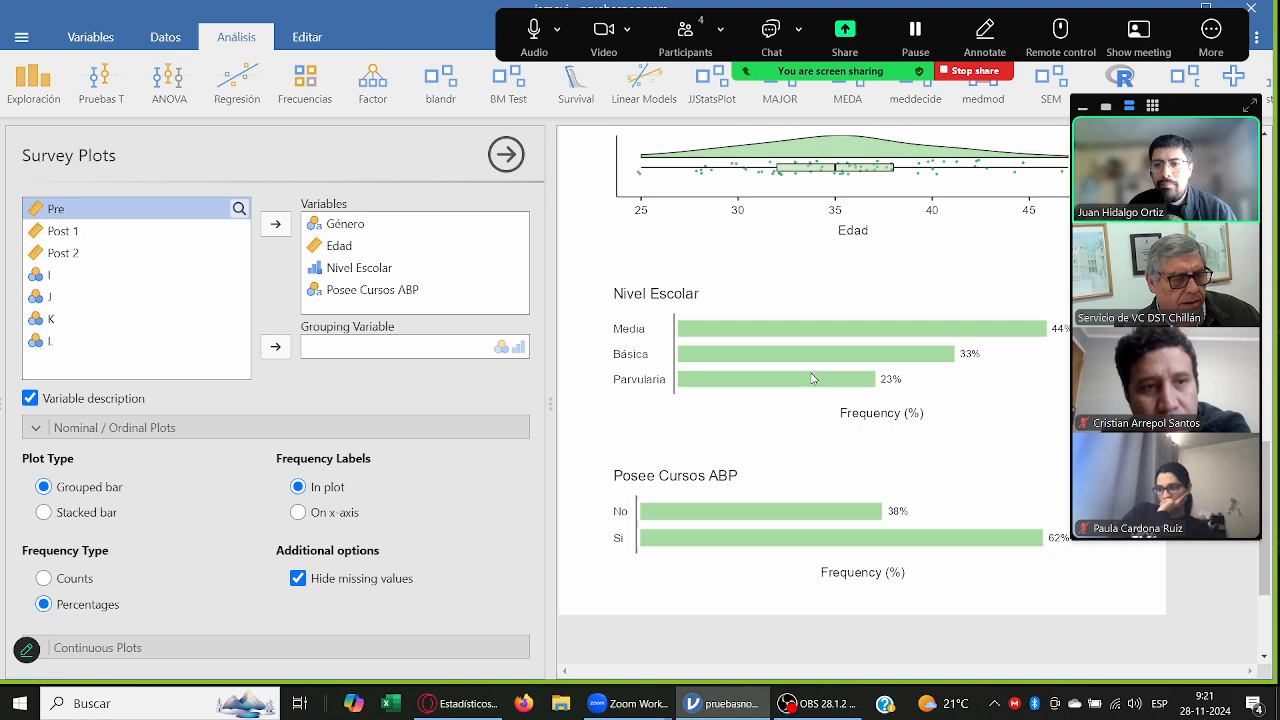
pyautogui.scroll(1, 712, 508)
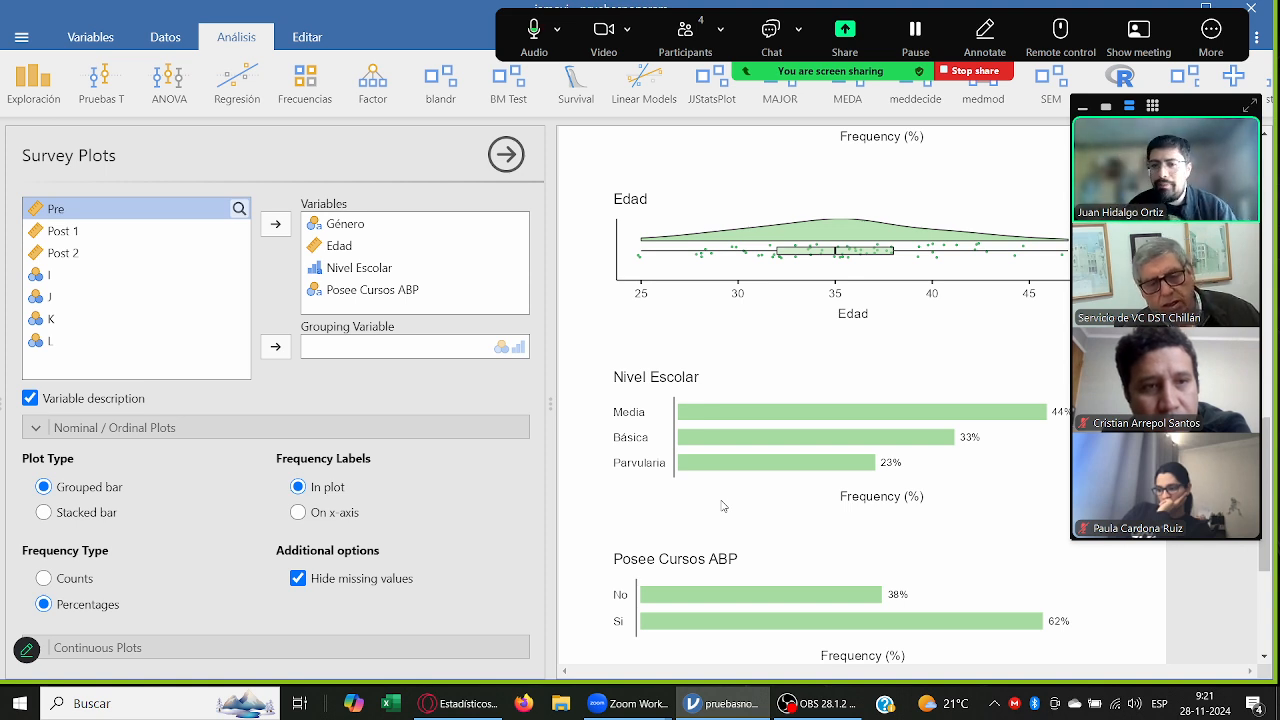
pyautogui.scroll(2, 789, 530)
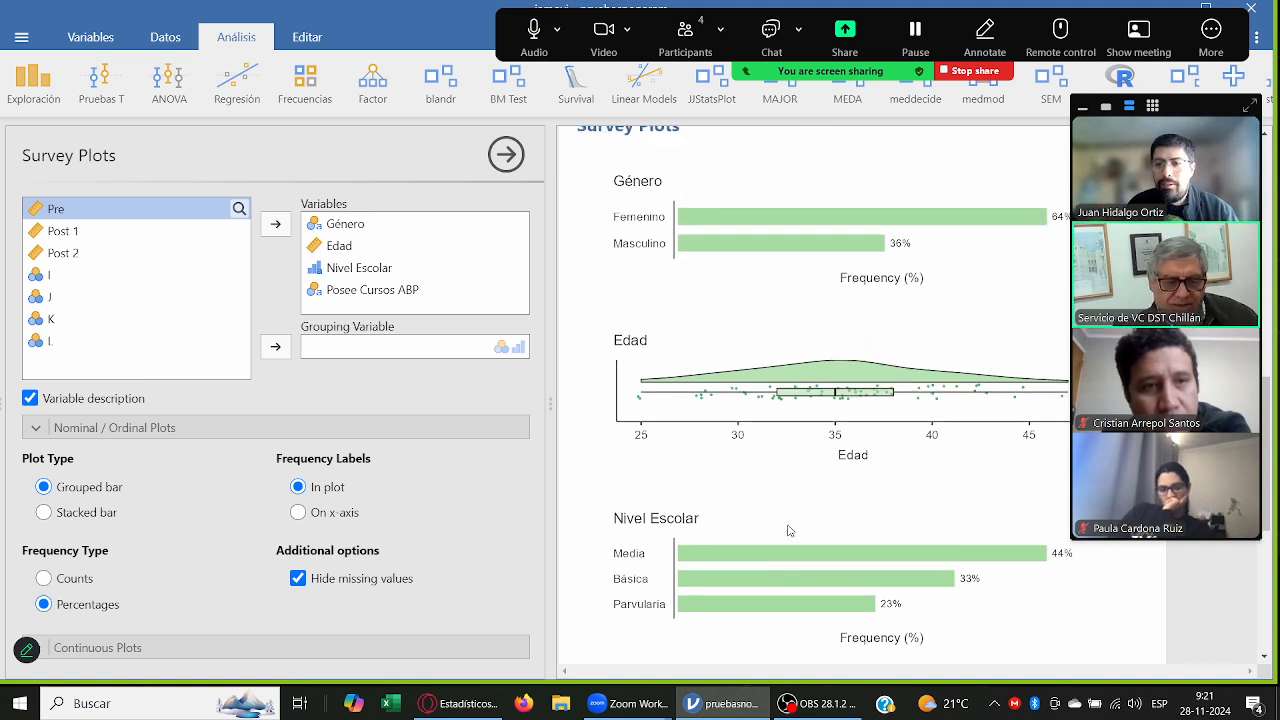
pyautogui.scroll(1, 789, 530)
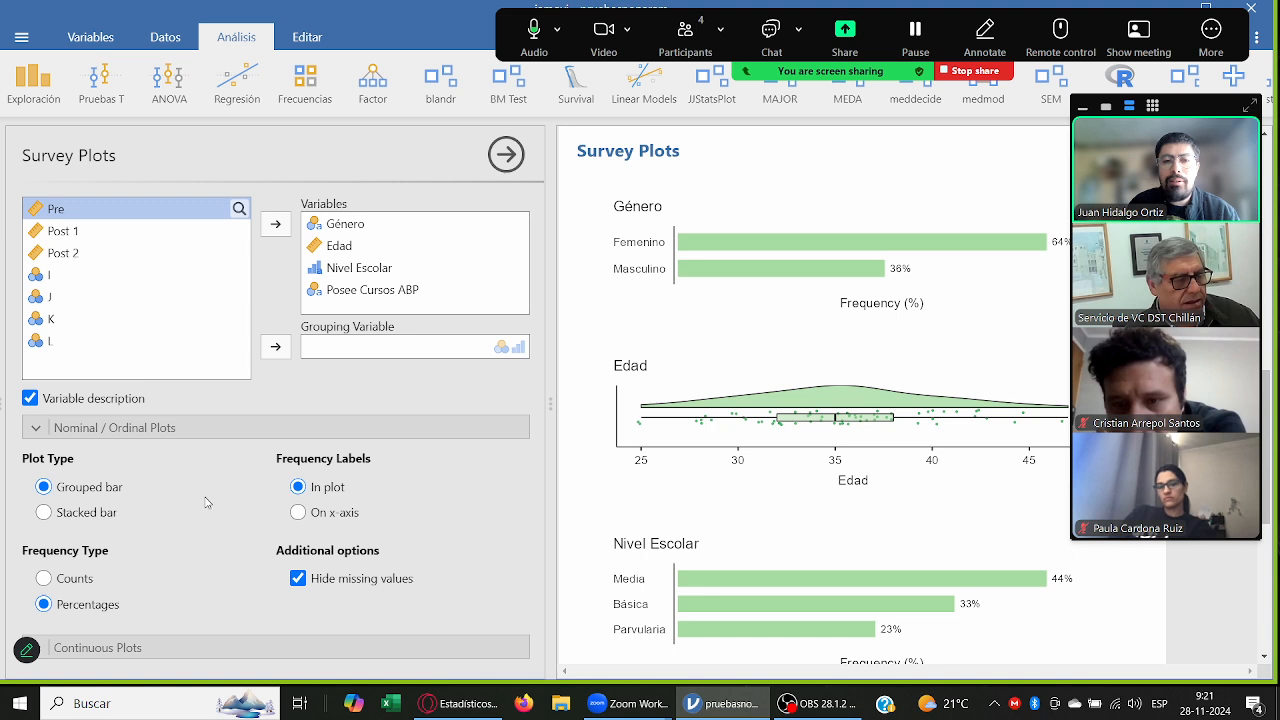
# Step: Remove the violin element from the continuous survey plots and return to the Descriptivas analysis and its frequency tables
pyautogui.click(100, 647)
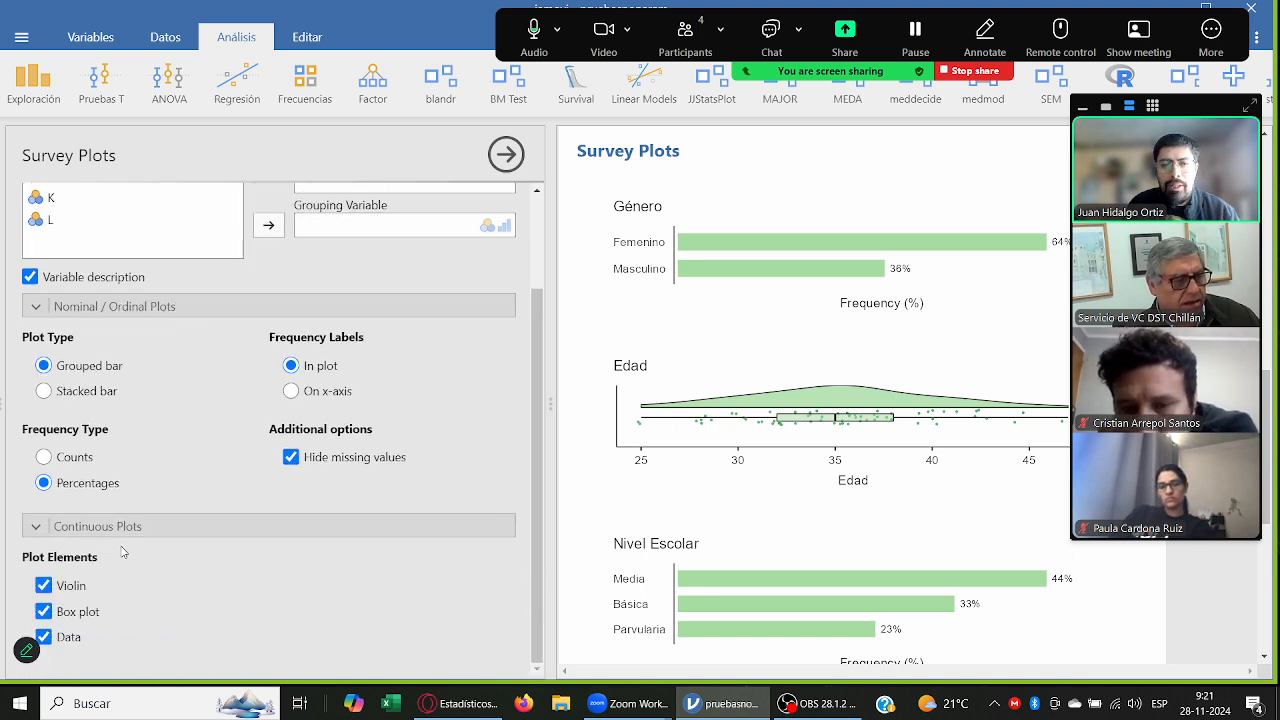
pyautogui.click(78, 587)
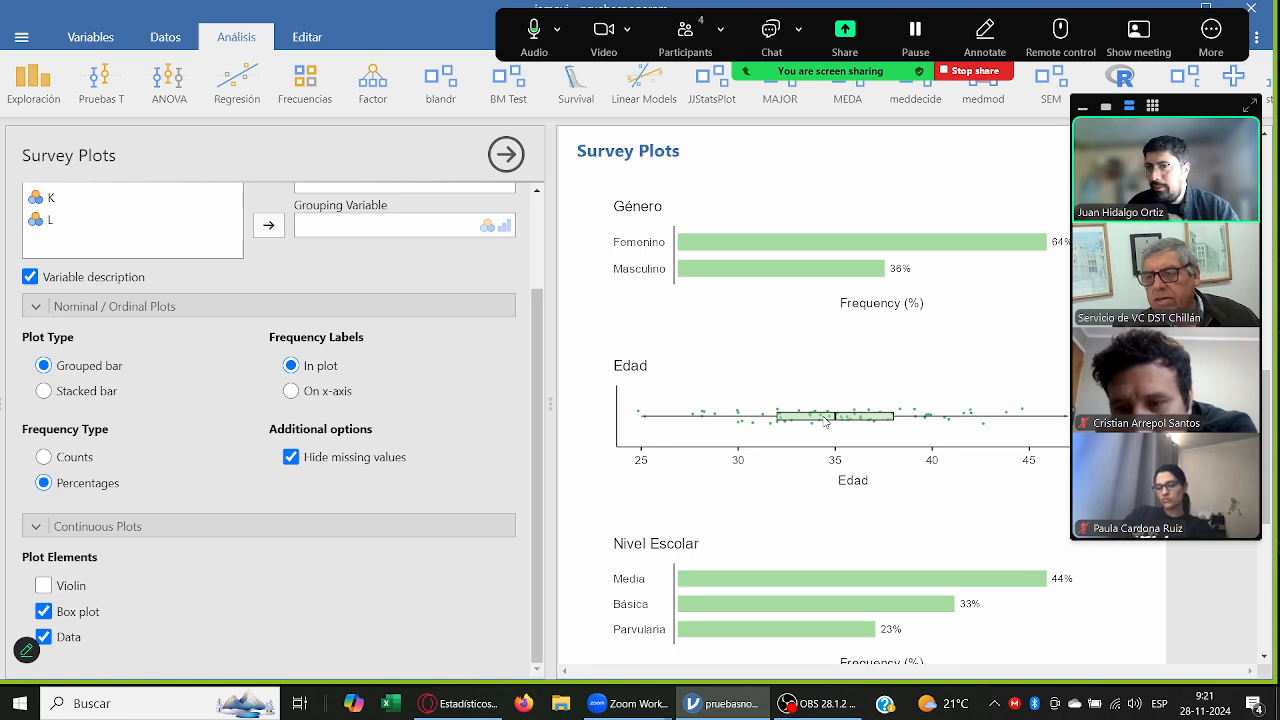
pyautogui.scroll(-3, 825, 422)
pyautogui.scroll(13, 825, 422)
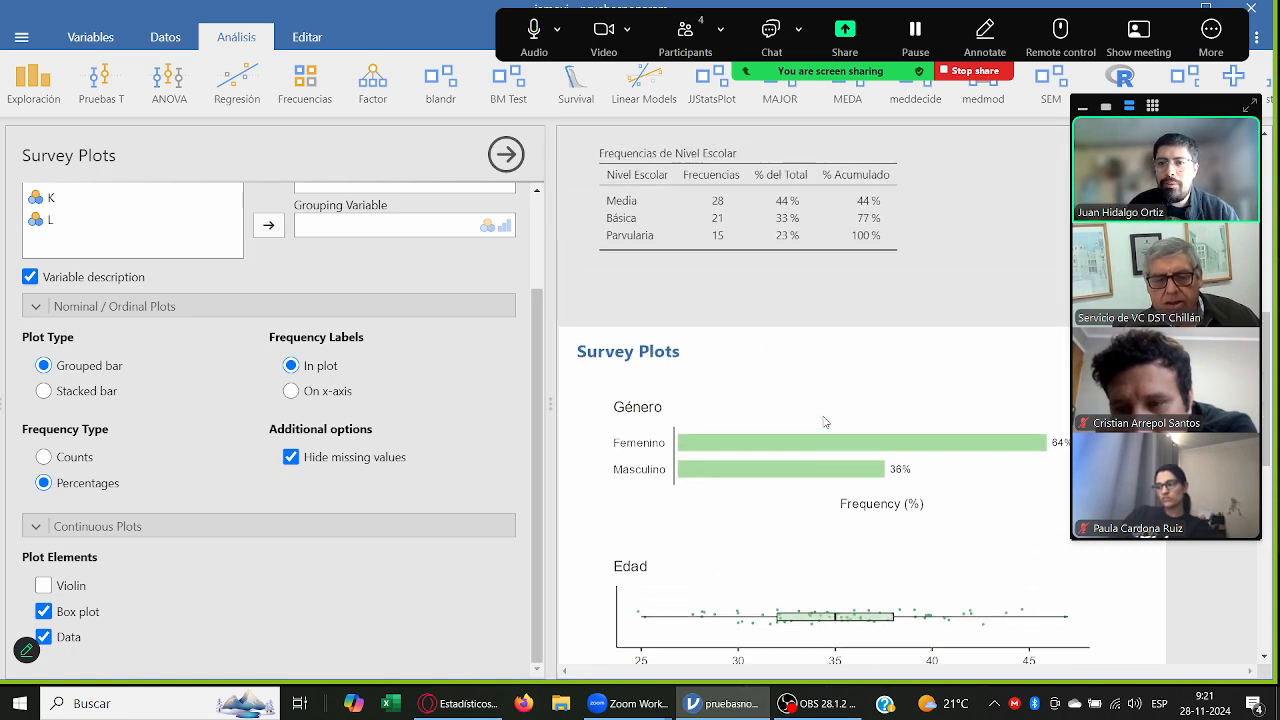
pyautogui.click(825, 422)
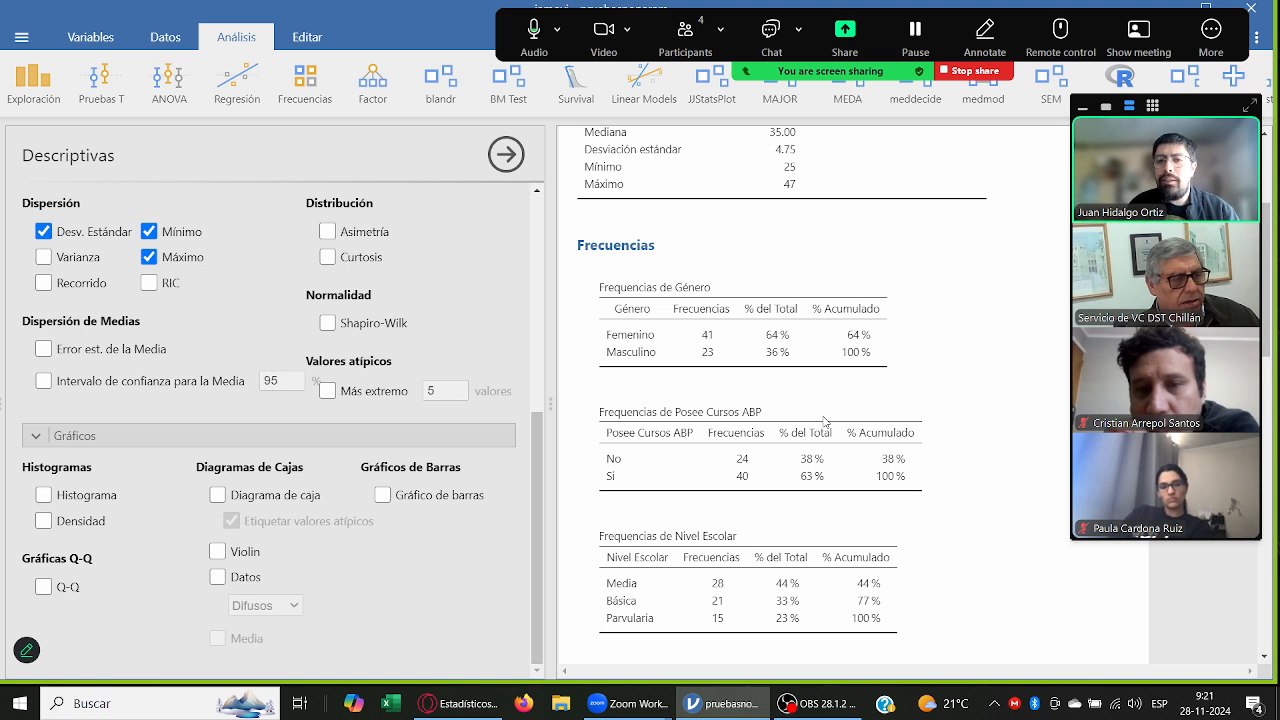
# Step: Review the Descriptivas table and the frequency tables for Género, Posee Cursos ABP and Nivel Escolar
pyautogui.scroll(-1, 753, 323)
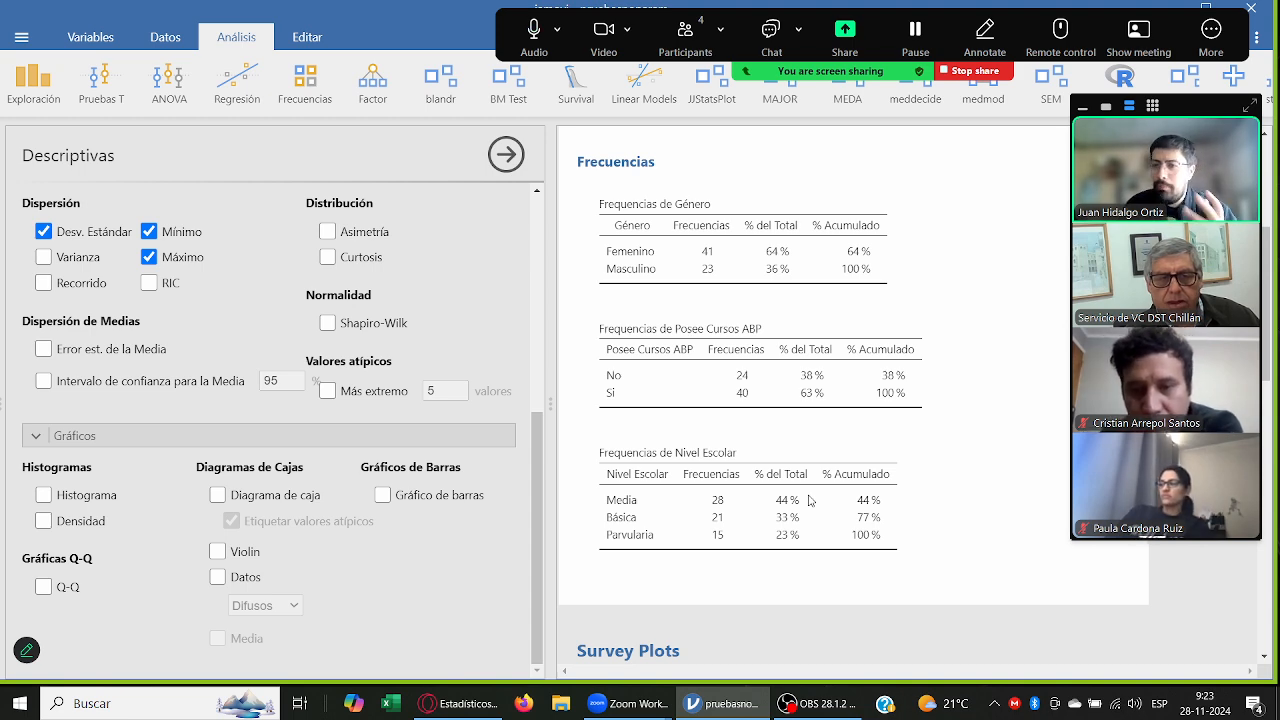
pyautogui.scroll(5, 838, 567)
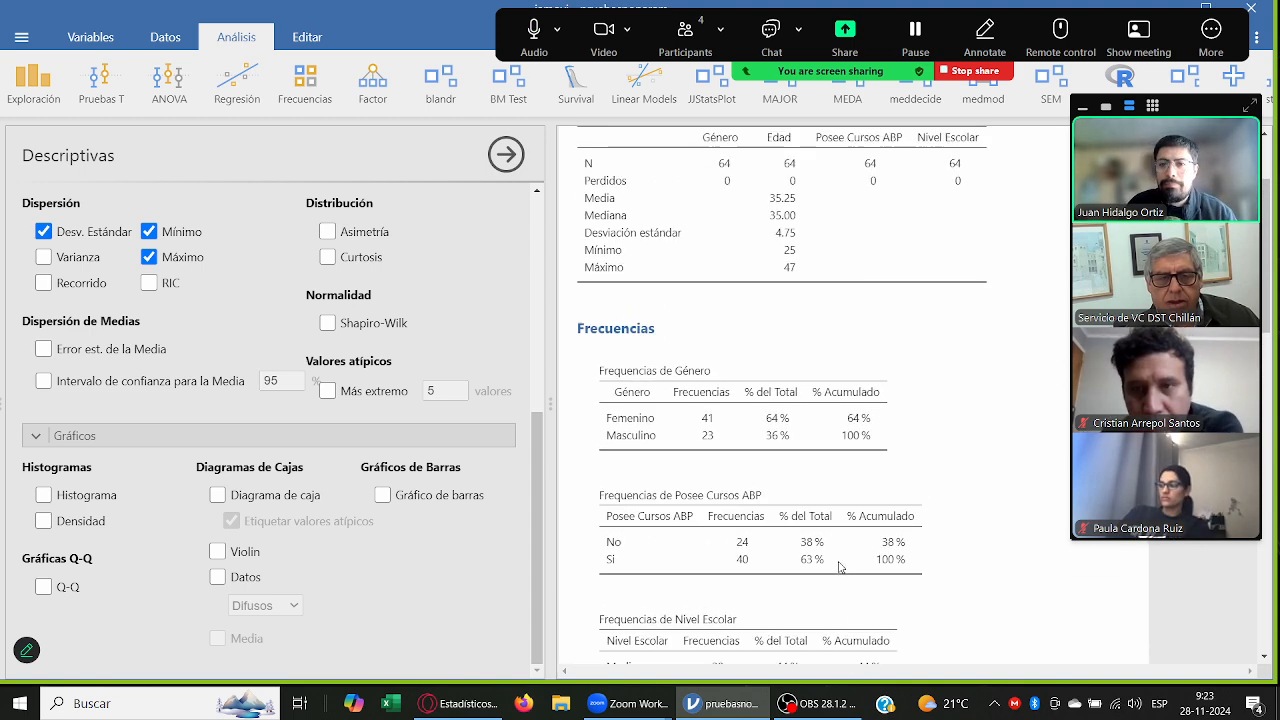
pyautogui.scroll(1, 838, 567)
pyautogui.scroll(-3, 838, 567)
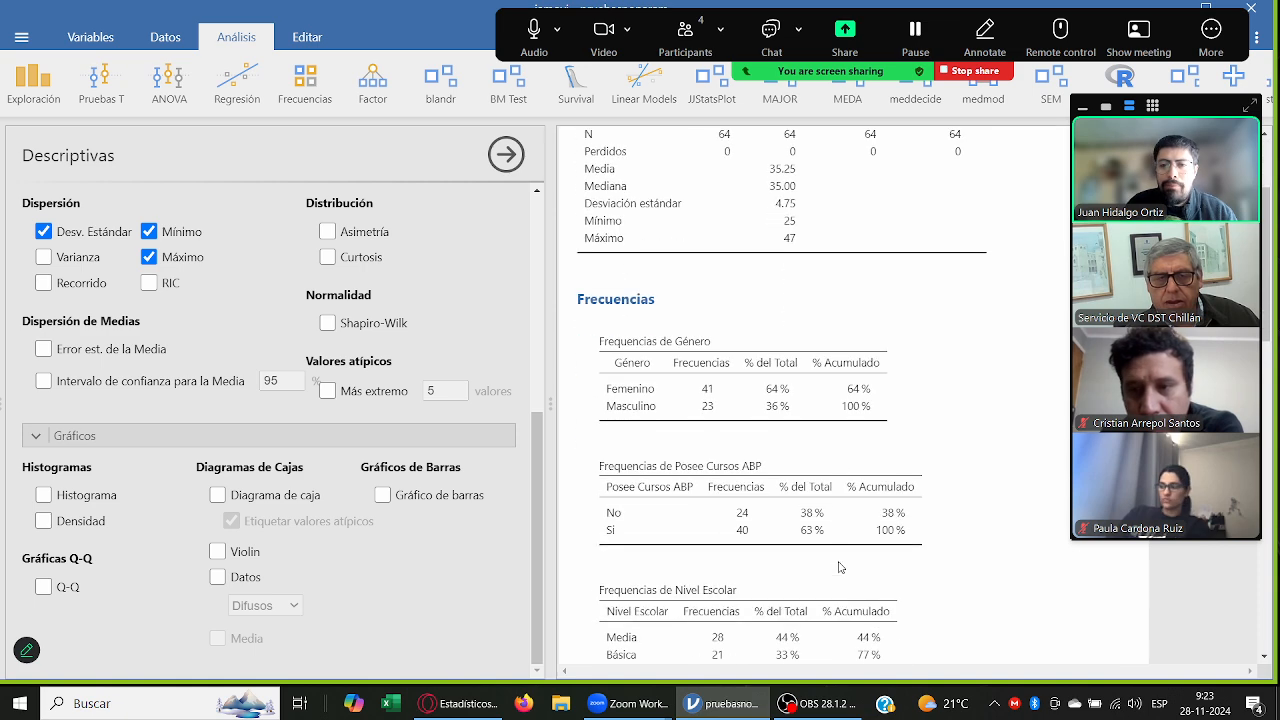
pyautogui.scroll(3, 838, 567)
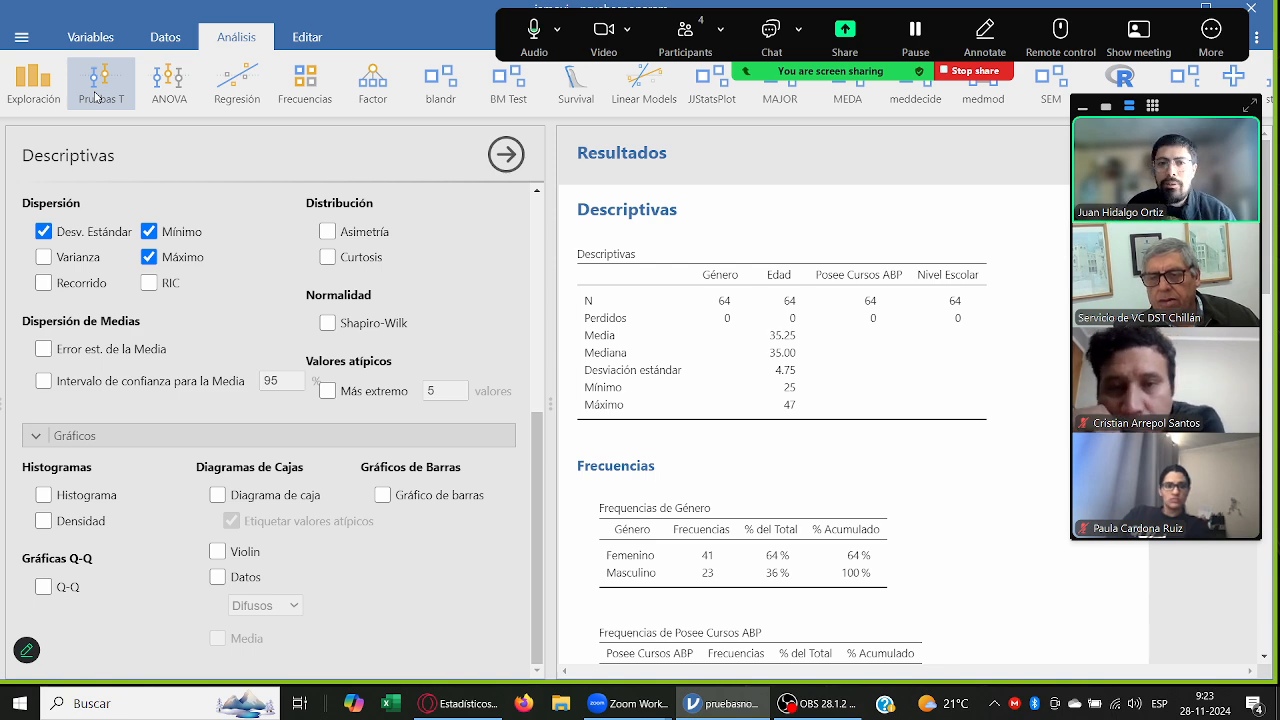
pyautogui.scroll(-3, 628, 341)
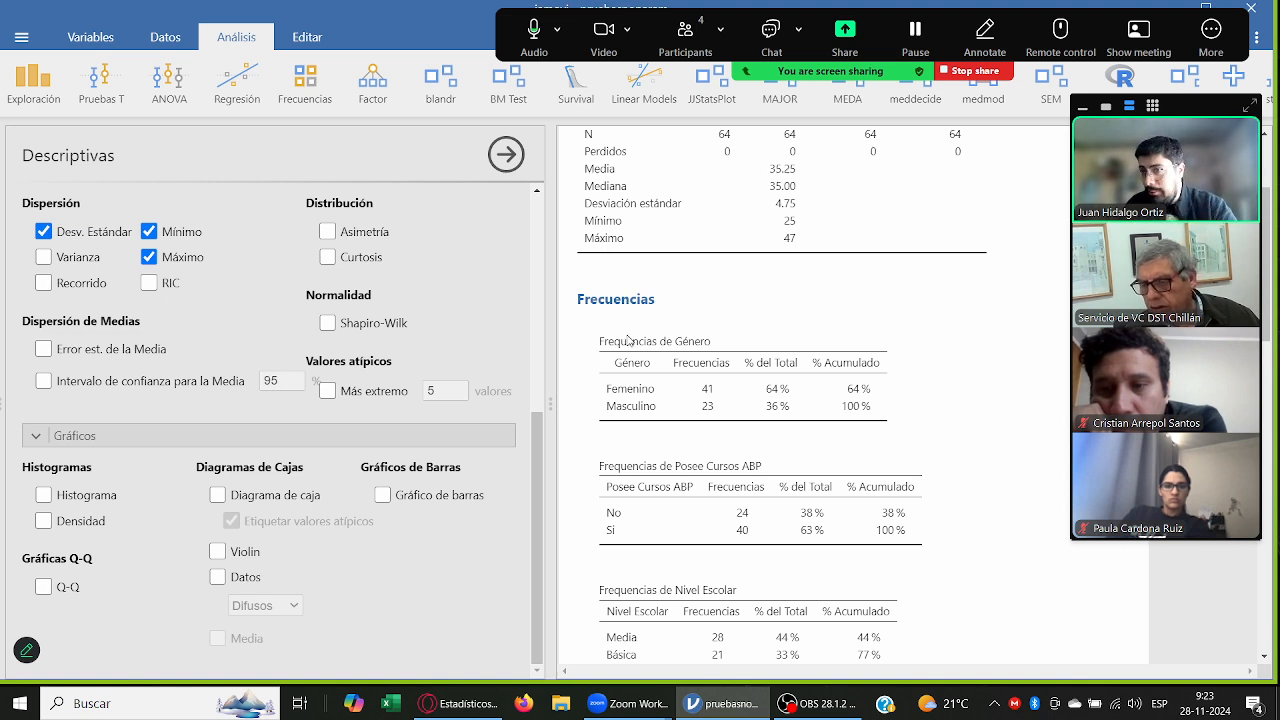
# Step: Create an independent samples T test with Pre, Post 1 and Post 2 as the dependent variables
pyautogui.click(103, 90)
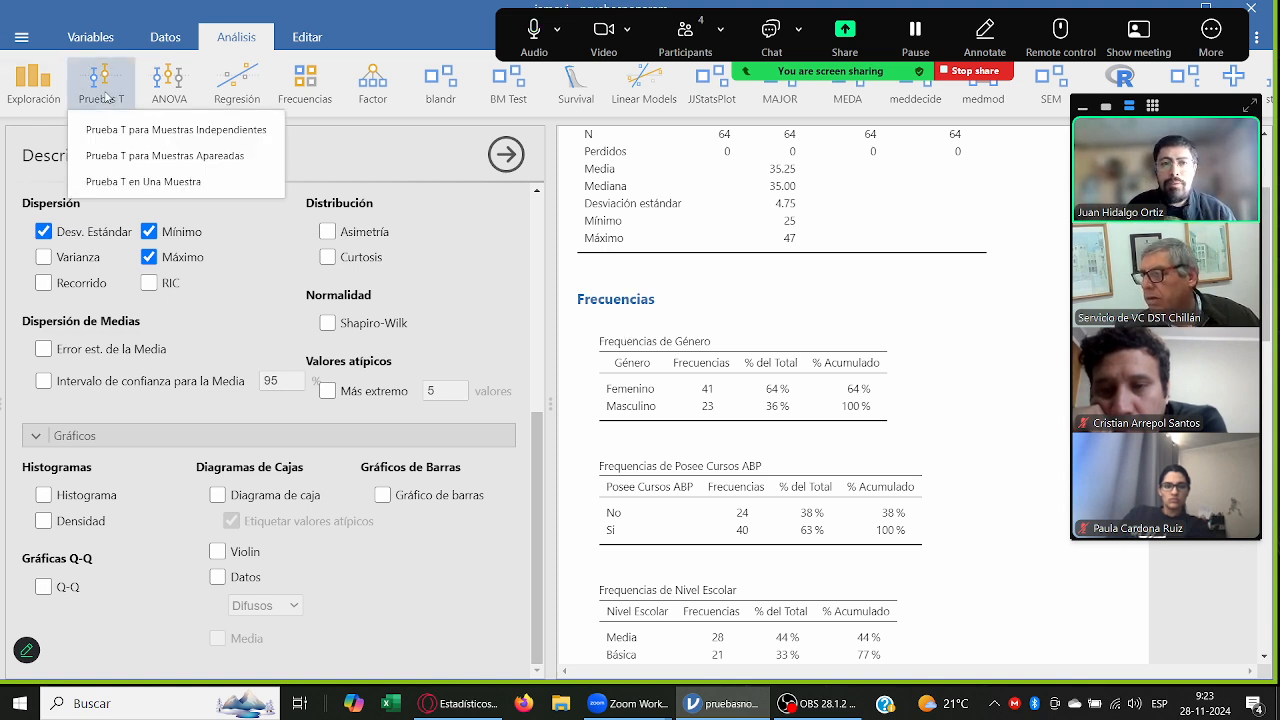
pyautogui.click(212, 130)
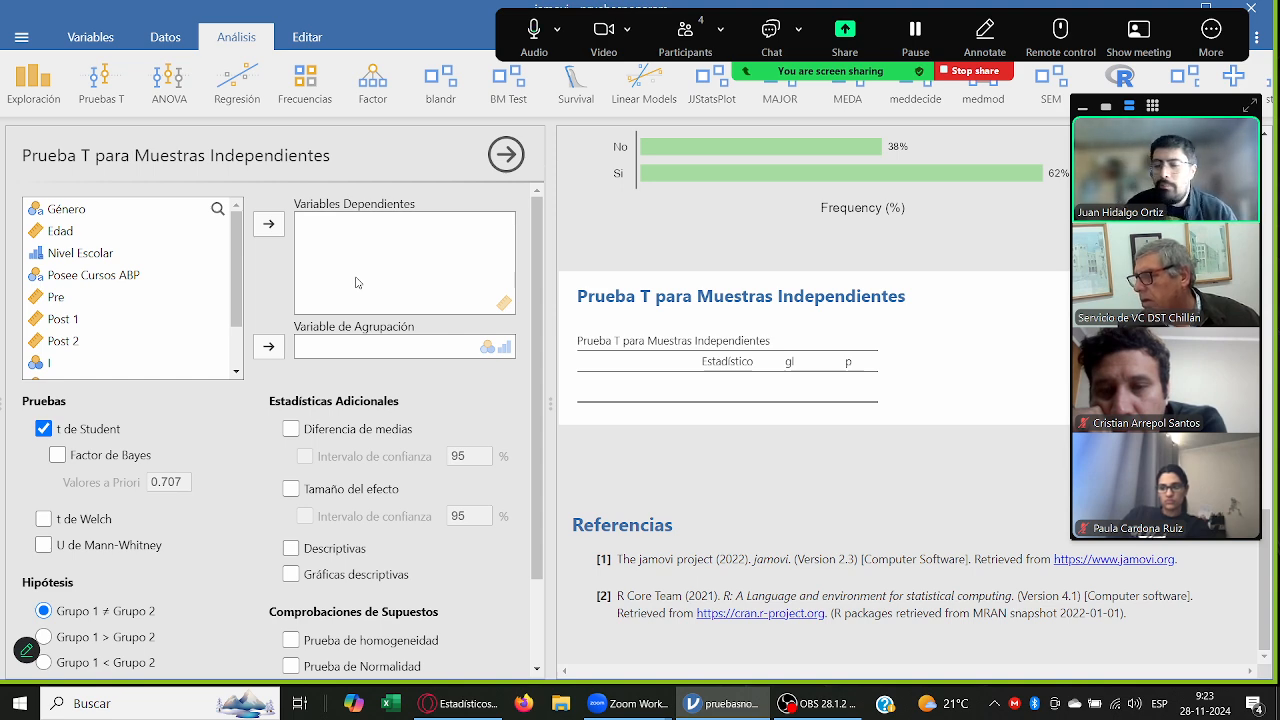
pyautogui.click(135, 302)
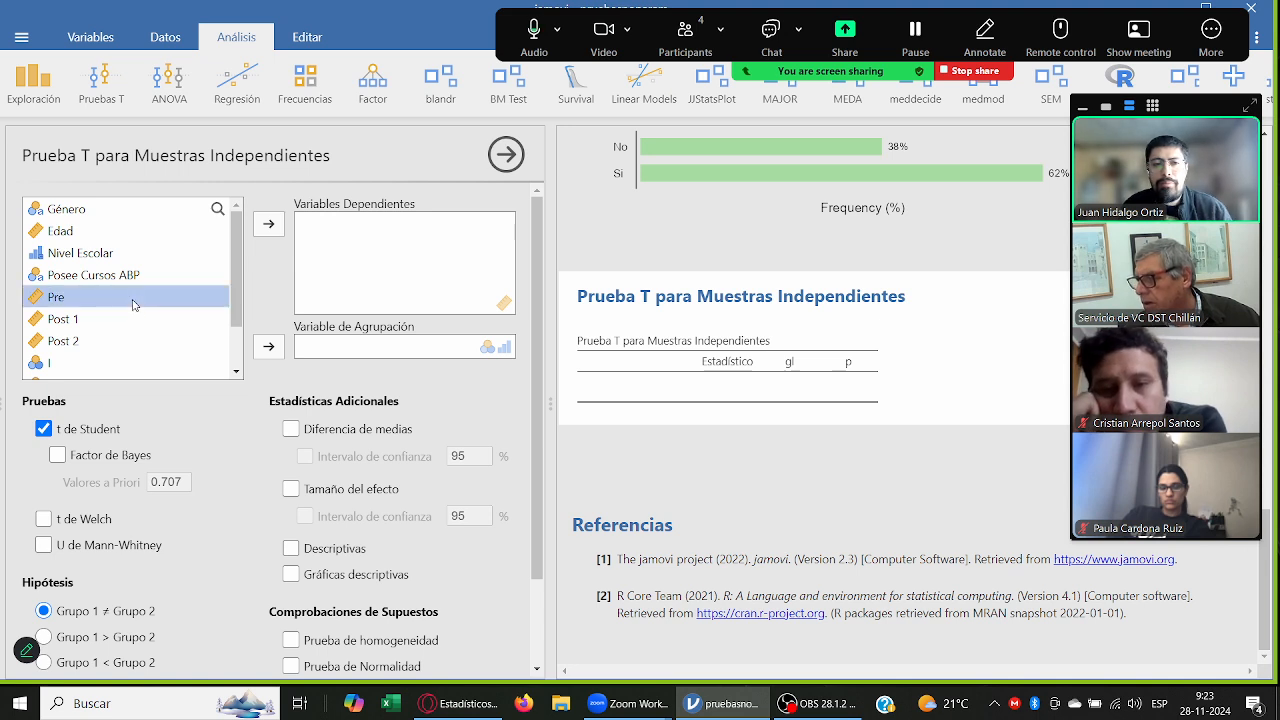
pyautogui.keyDown('shift'); pyautogui.click(100, 340); pyautogui.keyUp('shift')
pyautogui.click(269, 224)
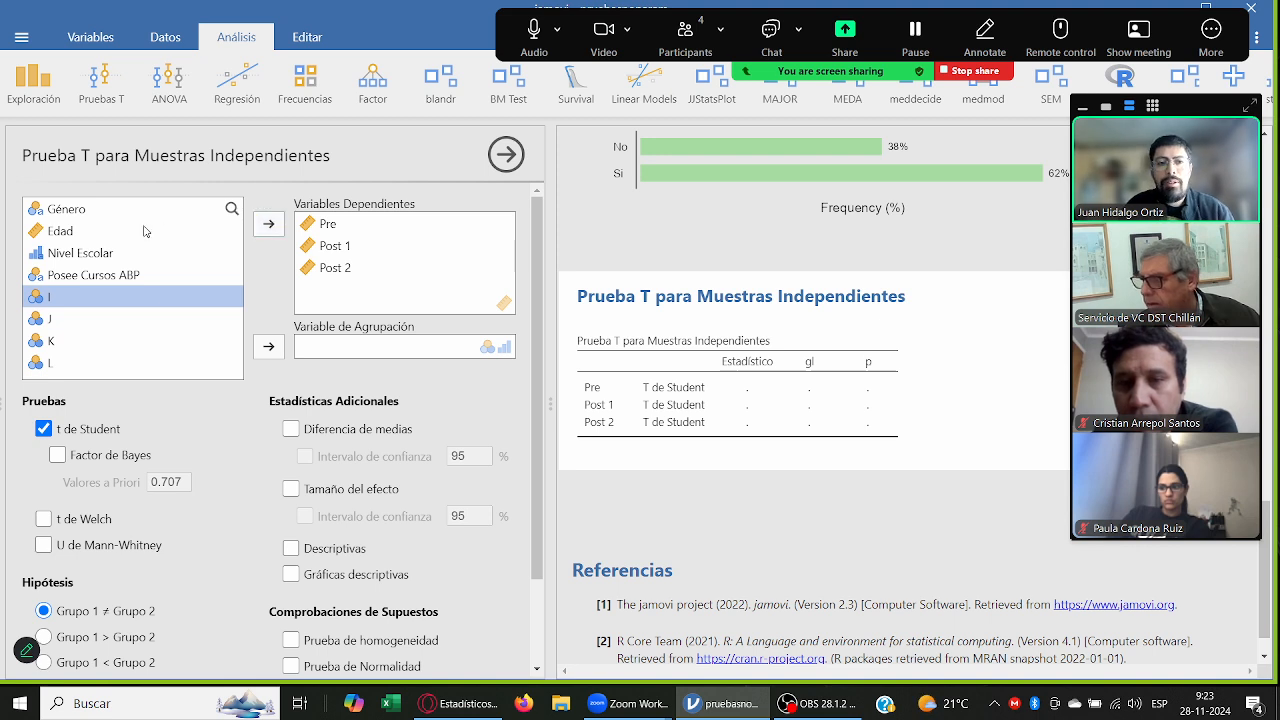
# Step: Assign Posee Cursos ABP as the grouping variable of the independent samples T test
pyautogui.click(112, 212)
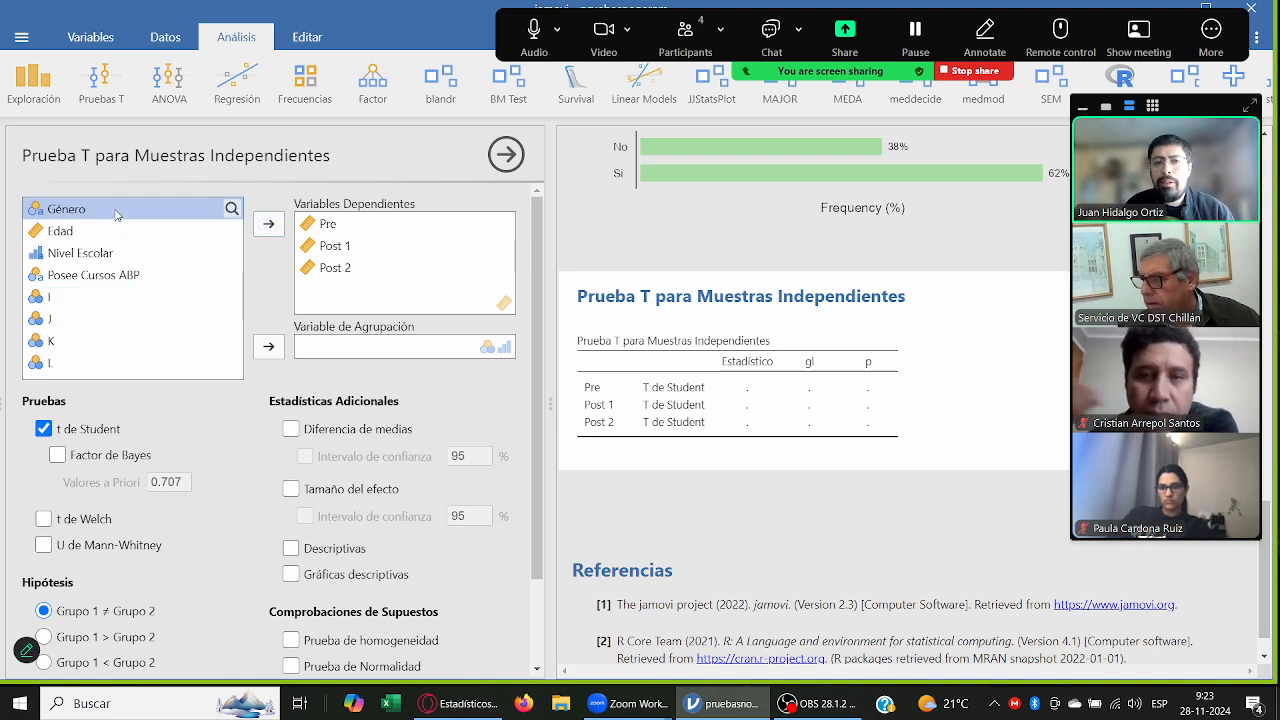
pyautogui.click(128, 275)
pyautogui.click(97, 256)
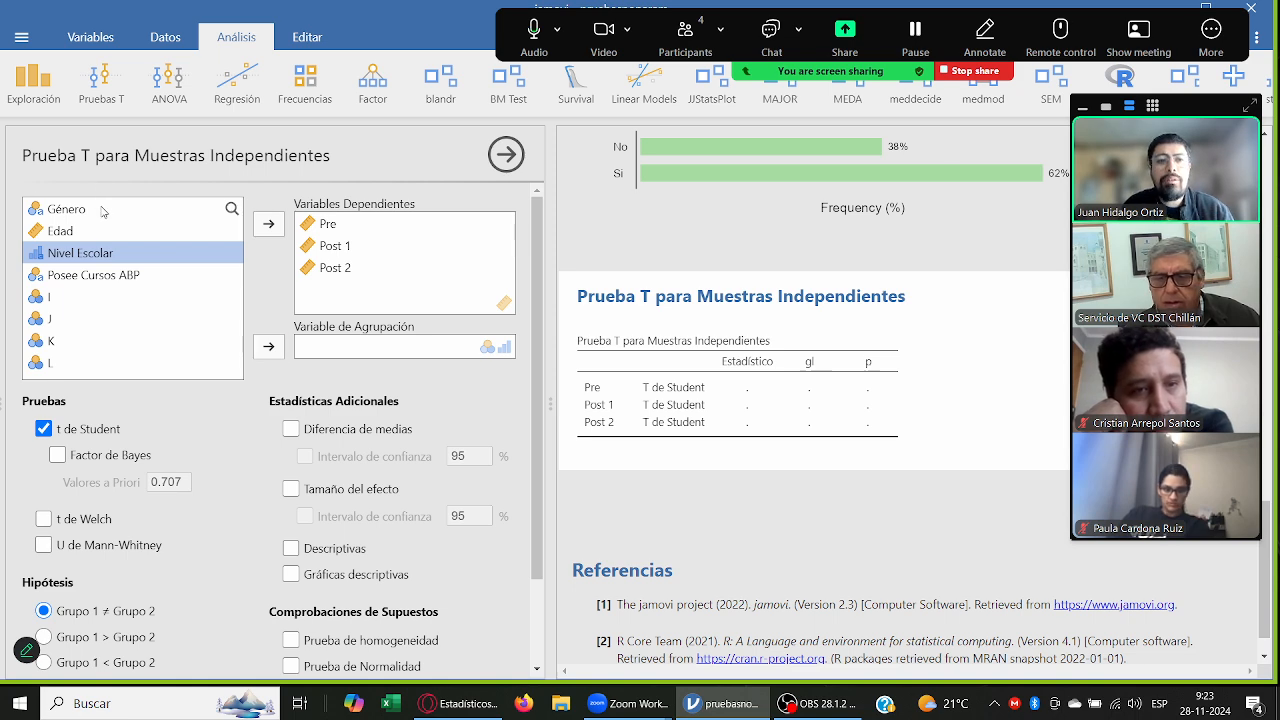
pyautogui.click(114, 274)
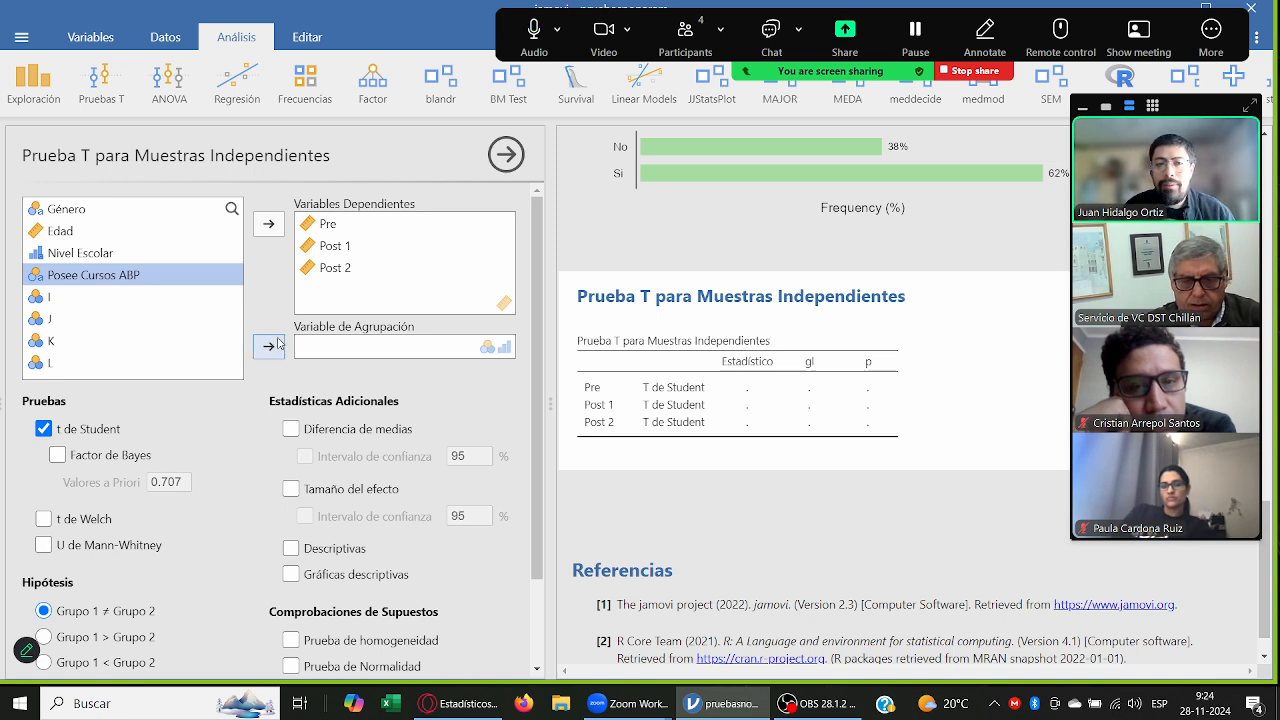
pyautogui.click(279, 347)
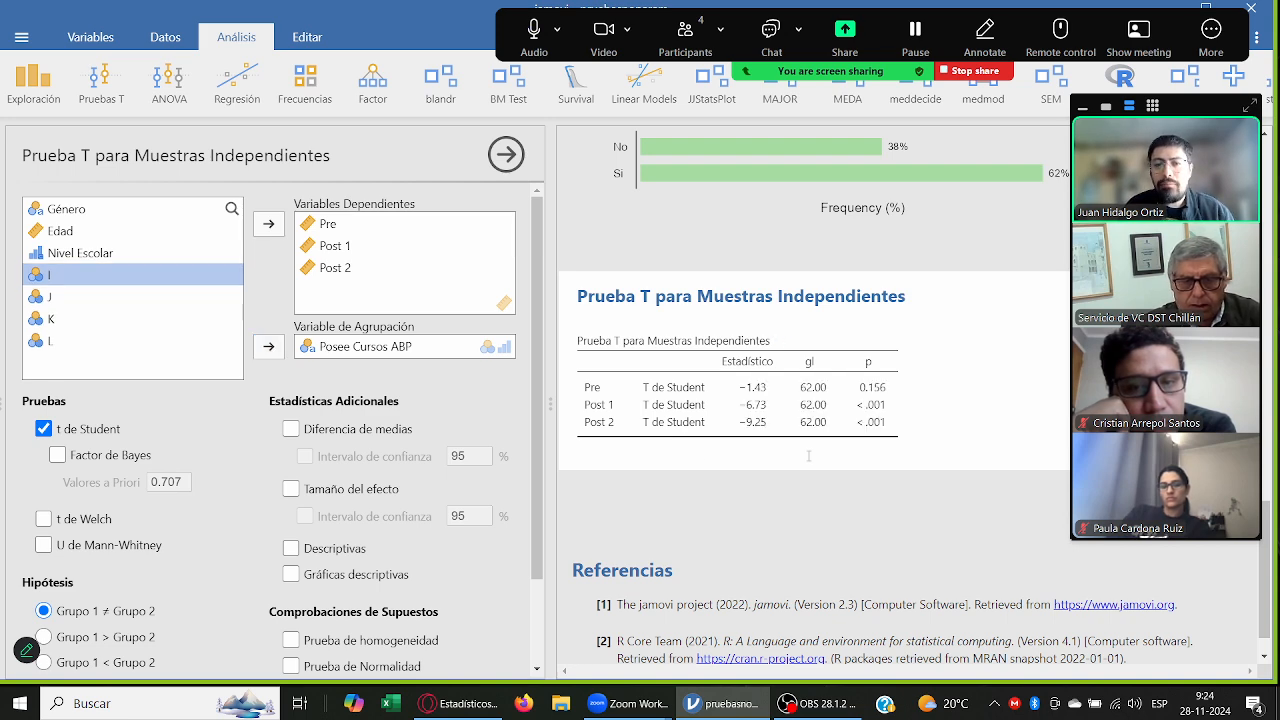
# Step: Add descriptive plots to the T test, look over the Pre and Post 1 charts, and enable the normality test
pyautogui.scroll(-1, 413, 472)
pyautogui.scroll(-2, 413, 472)
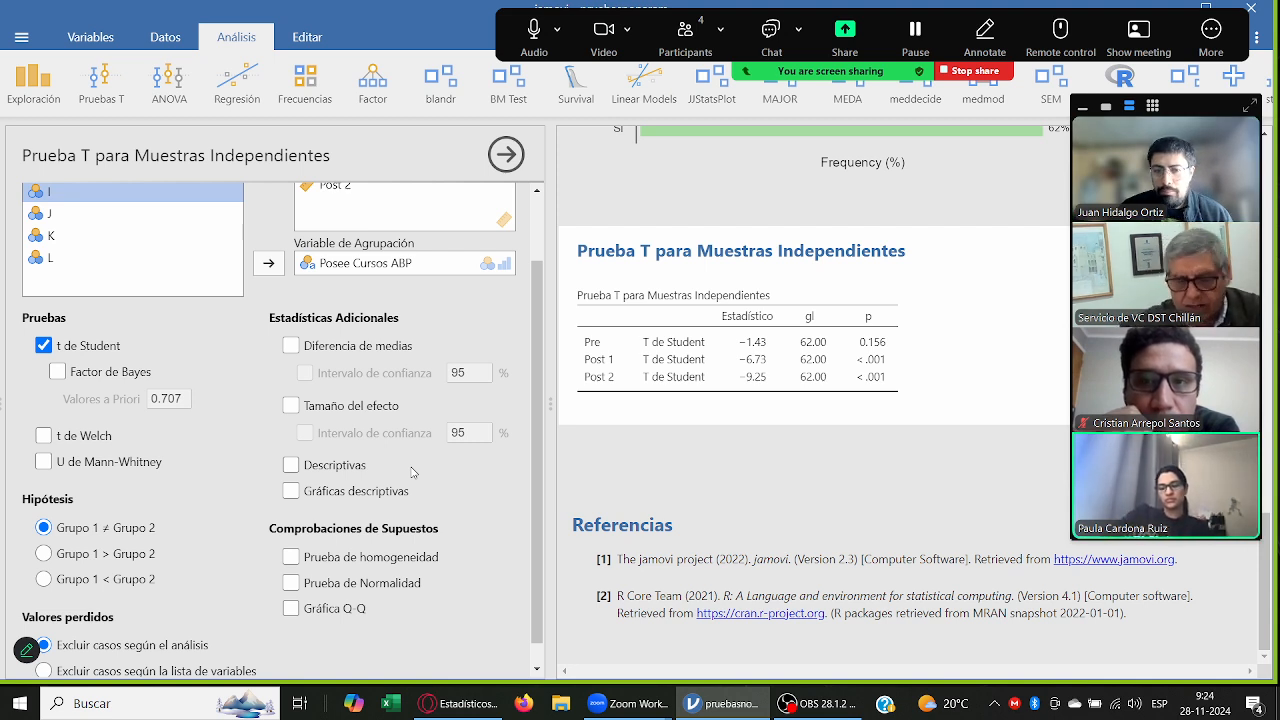
pyautogui.click(393, 497)
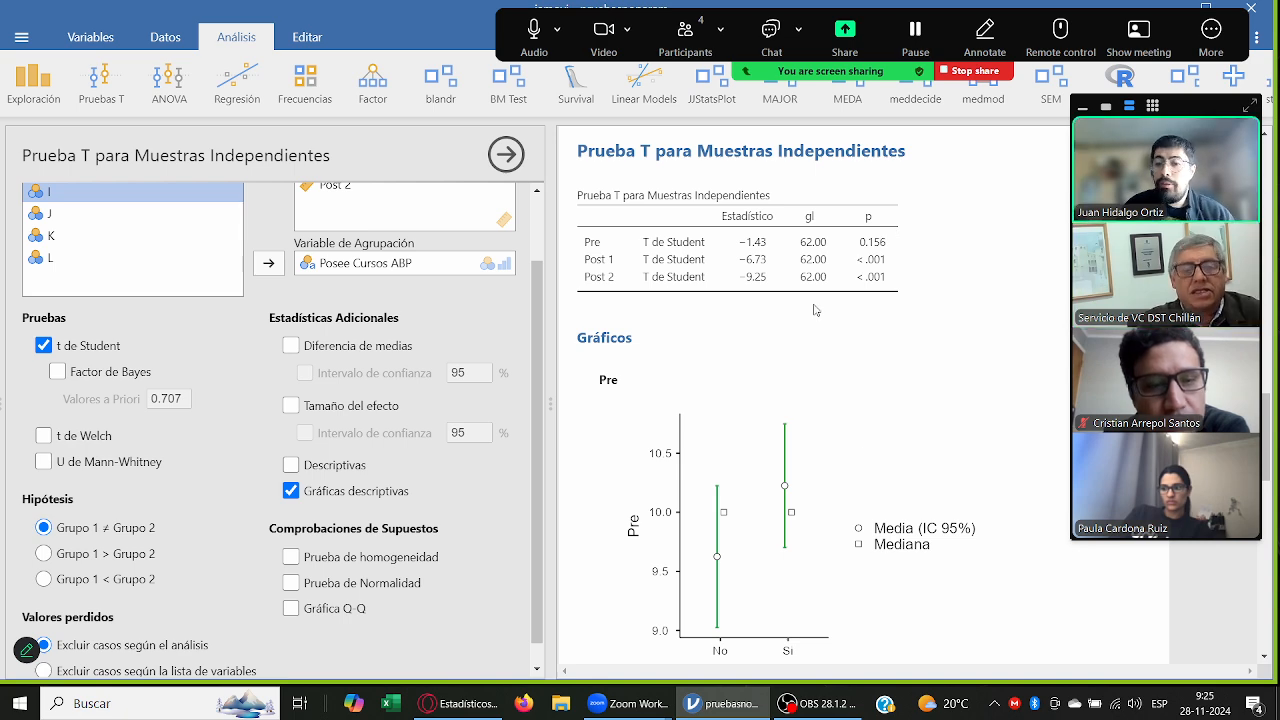
pyautogui.scroll(-5, 815, 310)
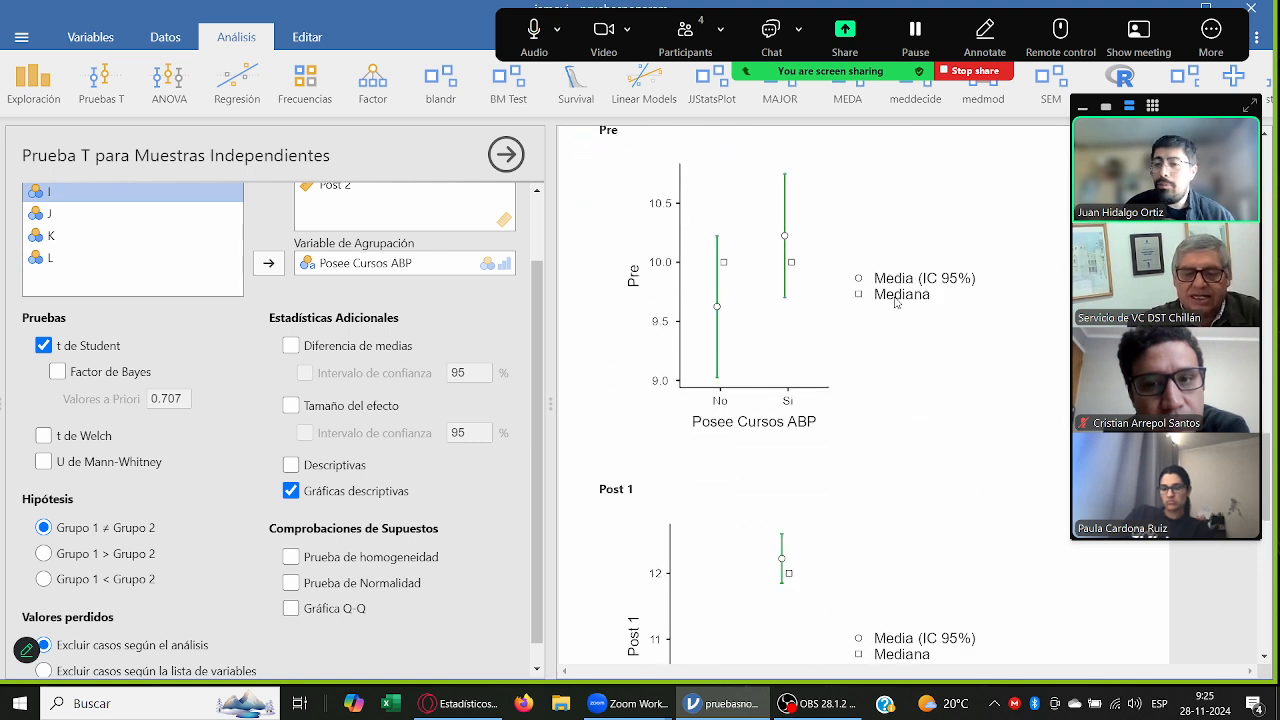
pyautogui.scroll(3, 895, 300)
pyautogui.scroll(-3, 895, 302)
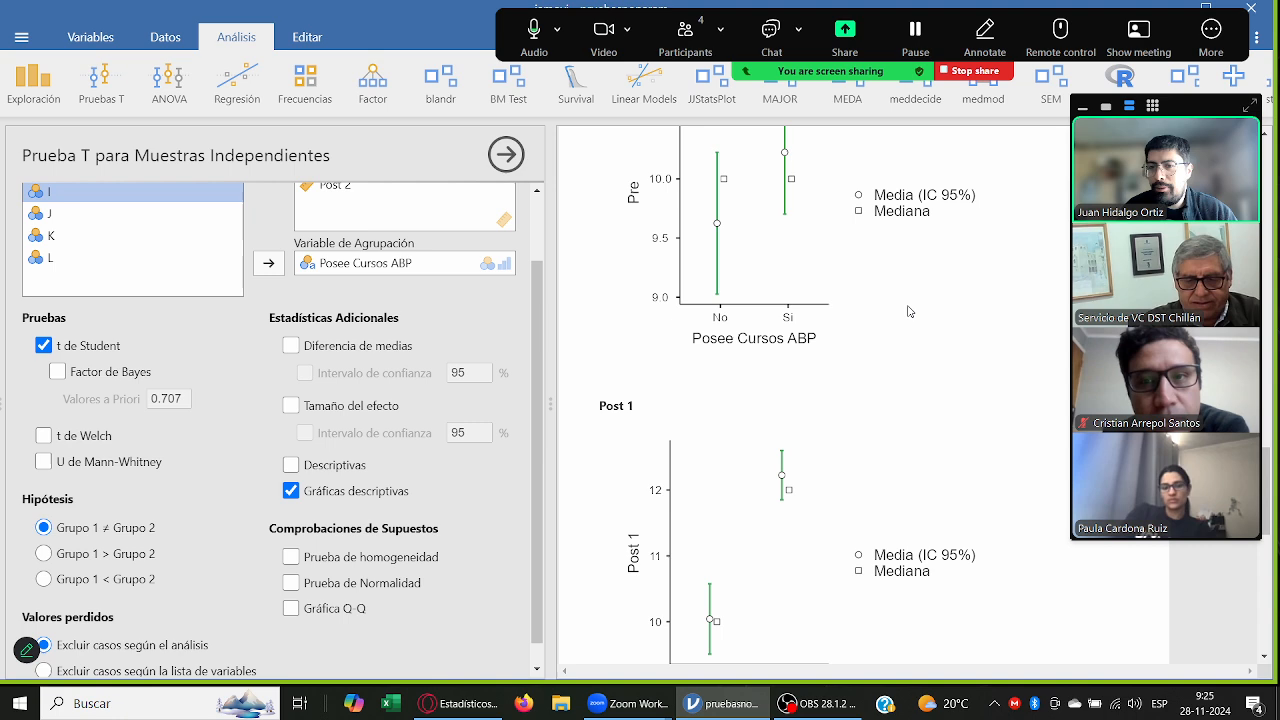
pyautogui.scroll(3, 912, 318)
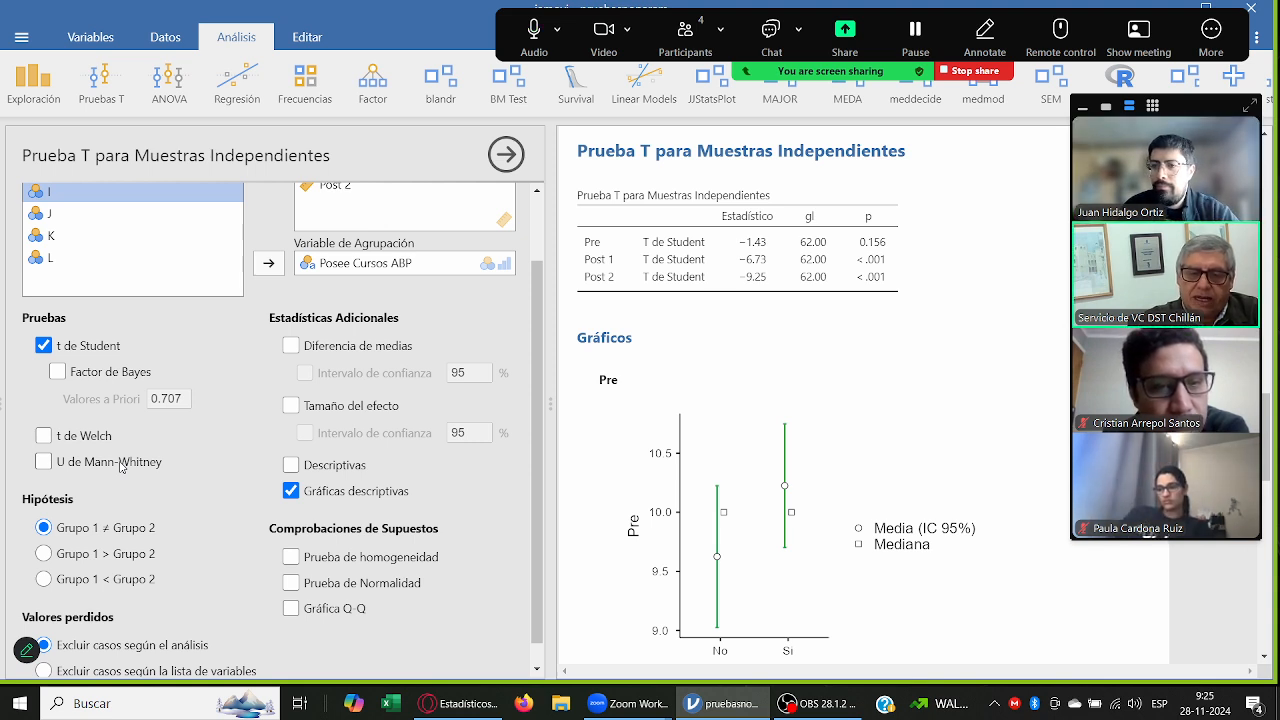
pyautogui.scroll(-1, 490, 331)
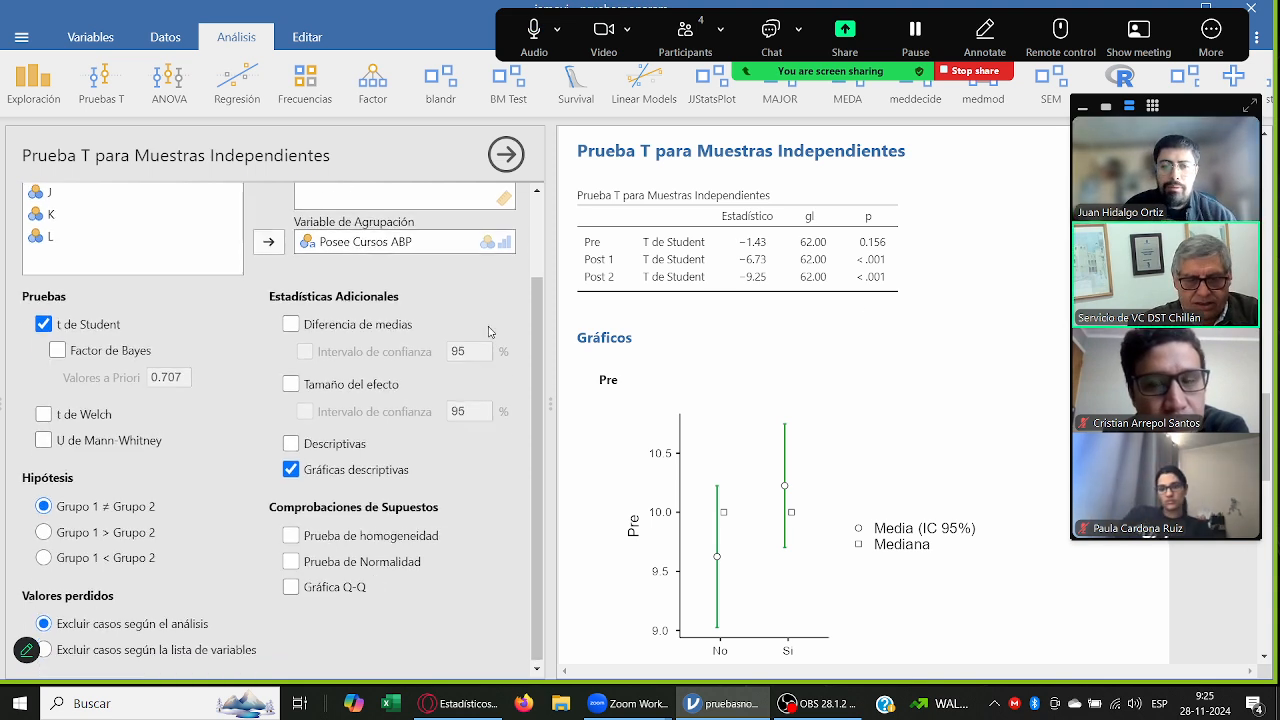
pyautogui.click(412, 564)
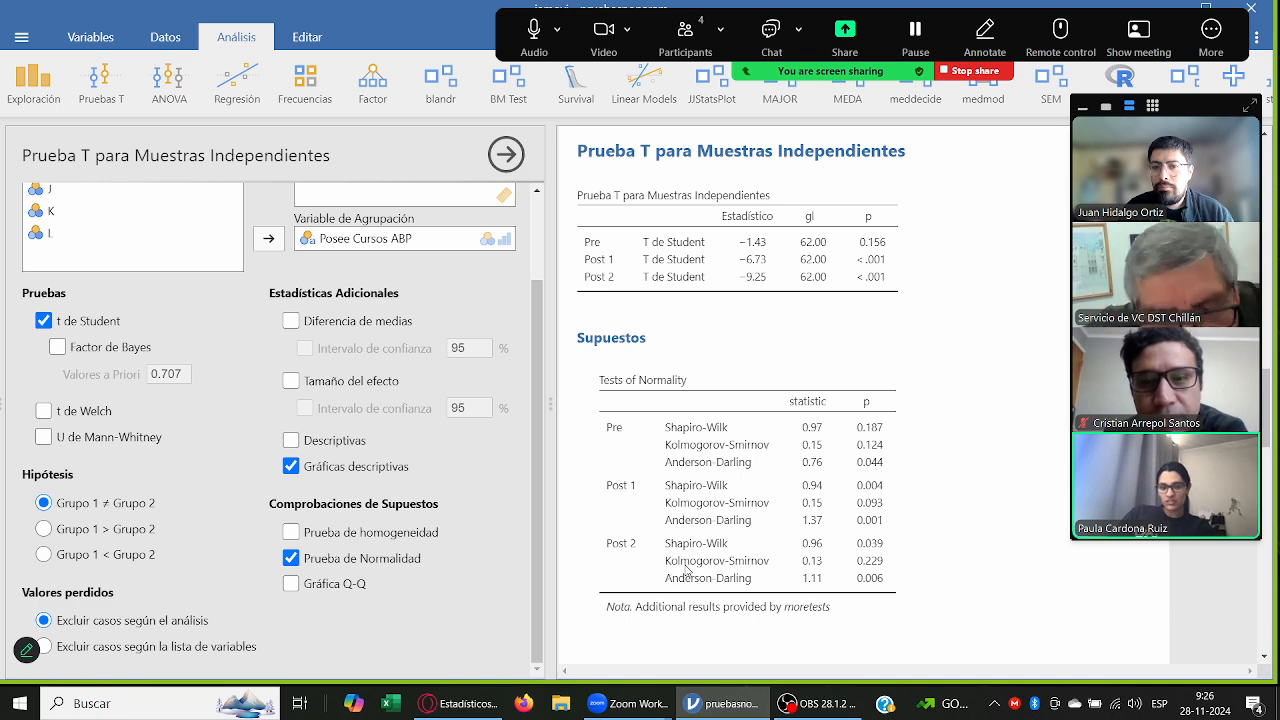
# Step: Stop the Zoom screen share, share the jamovi window again and move the meeting controls aside
pyautogui.click(975, 71)
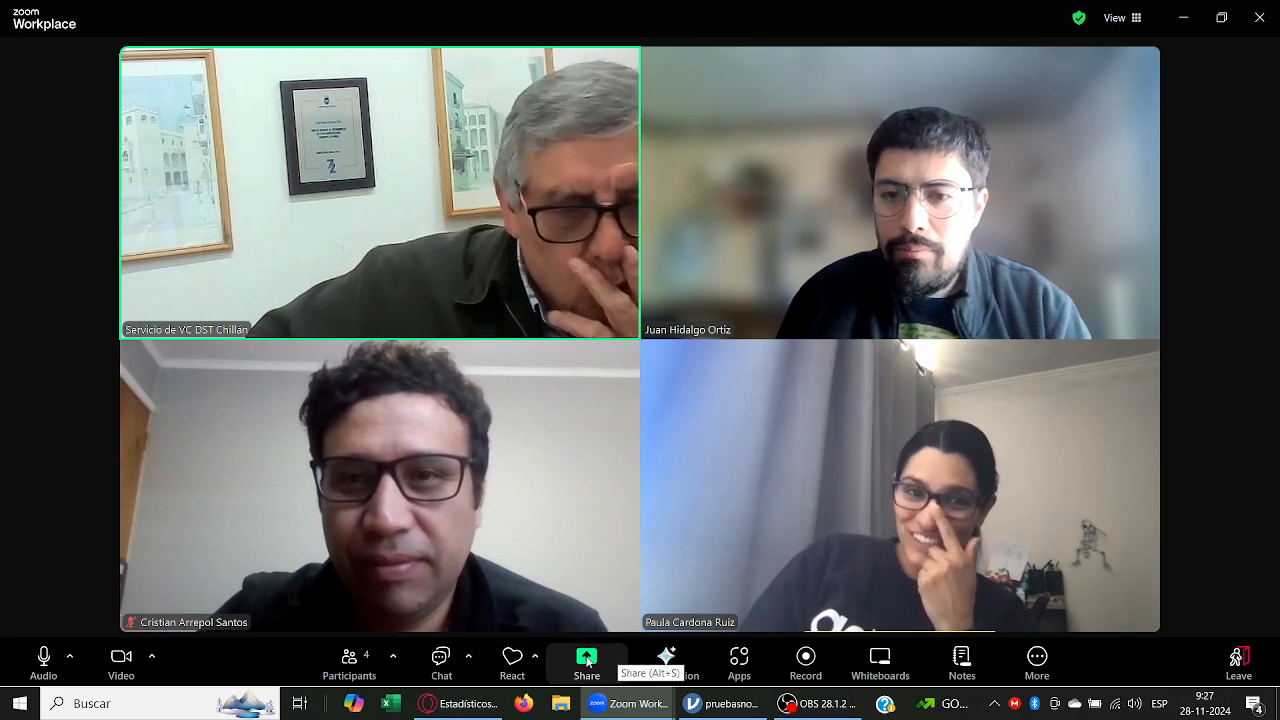
pyautogui.click(586, 660)
pyautogui.click(338, 378)
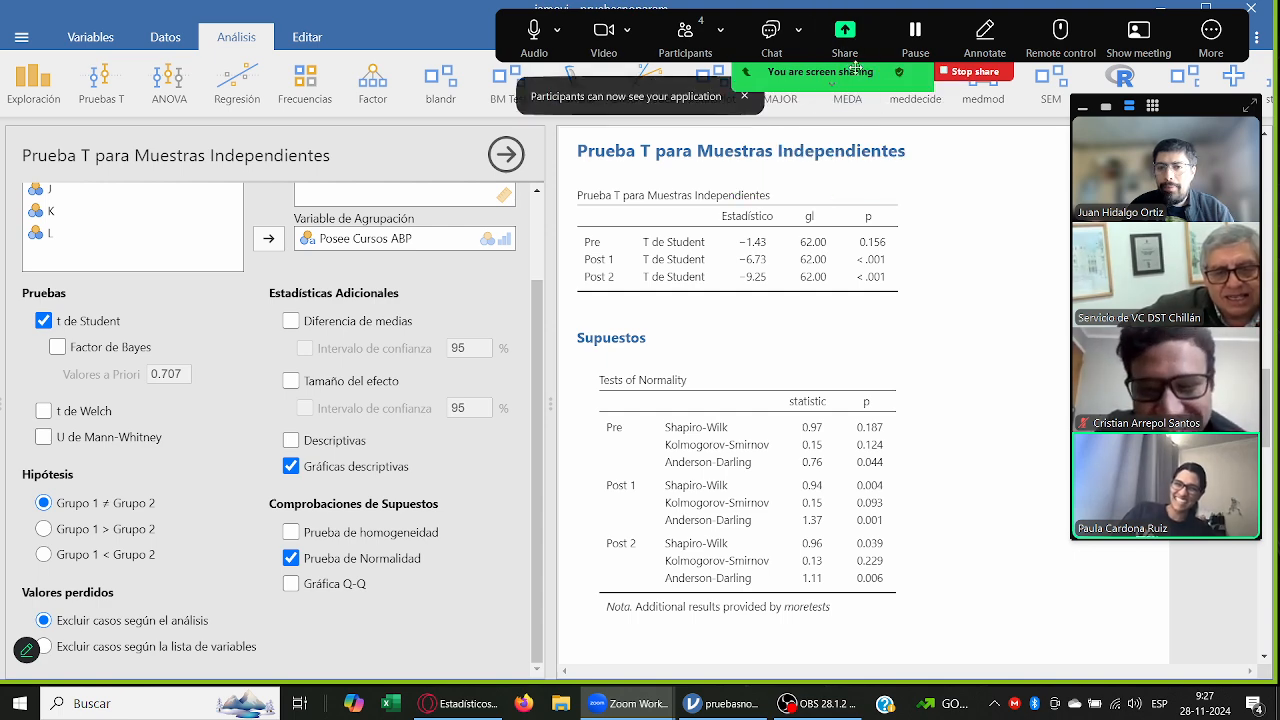
pyautogui.moveTo(856, 68); pyautogui.dragTo(808, 73)
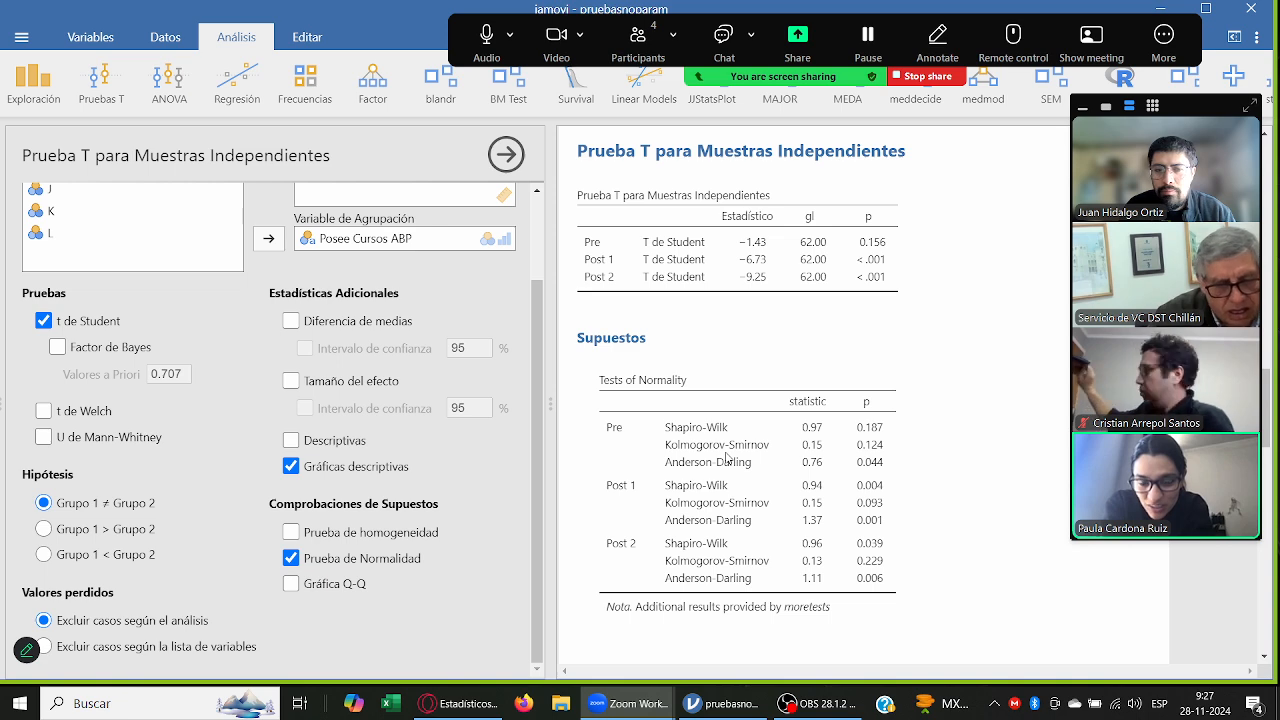
# Step: Add Q-Q plots to the T test's assumption checks and look over the resulting charts
pyautogui.scroll(2, 182, 365)
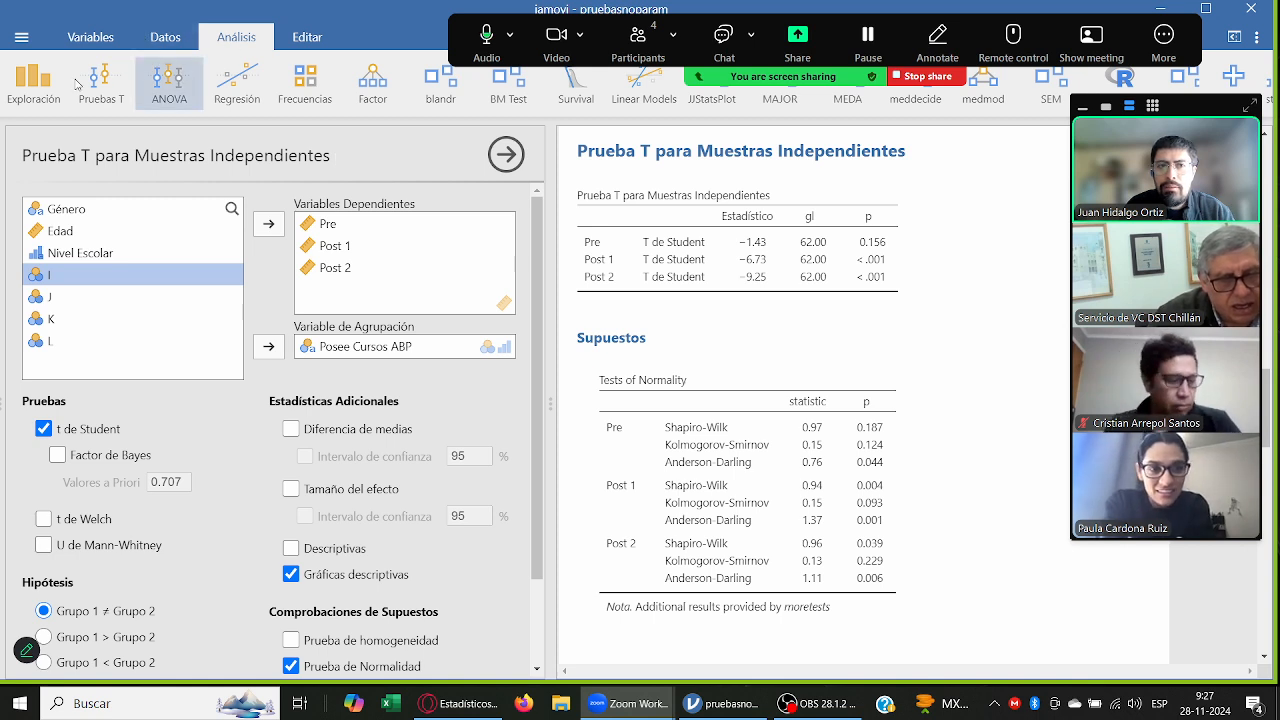
pyautogui.click(97, 104)
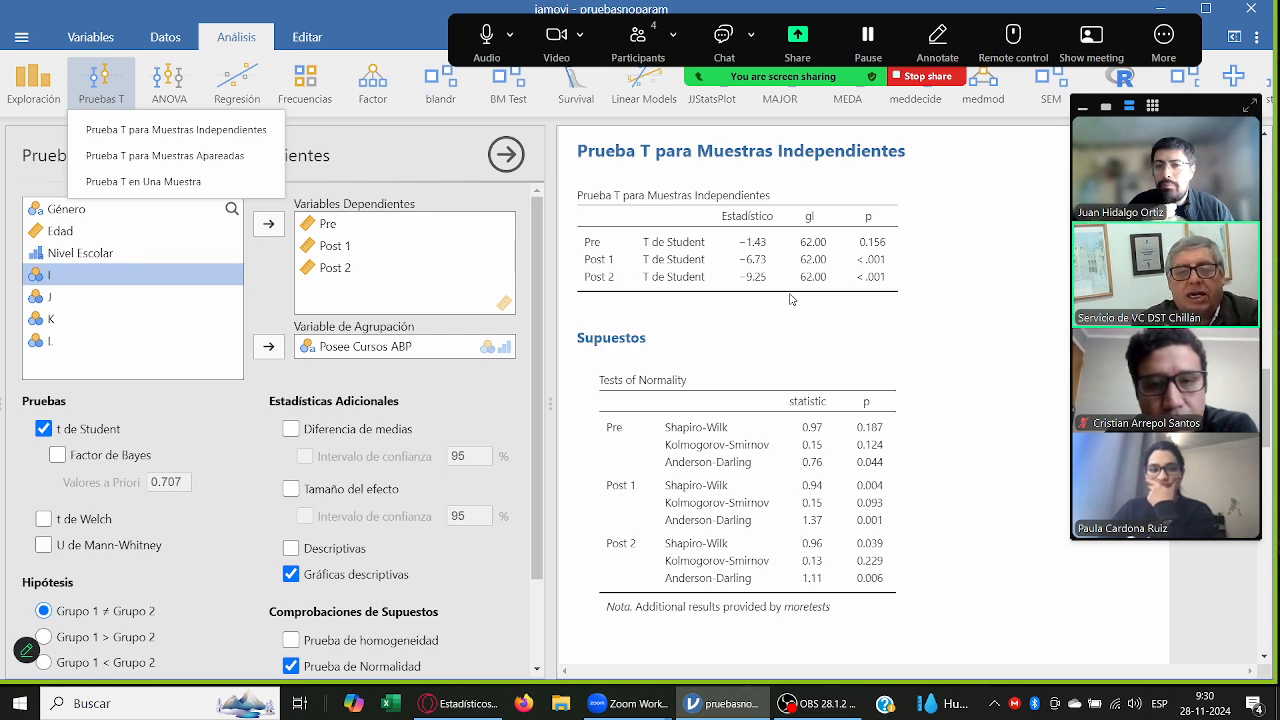
pyautogui.scroll(-2, 215, 410)
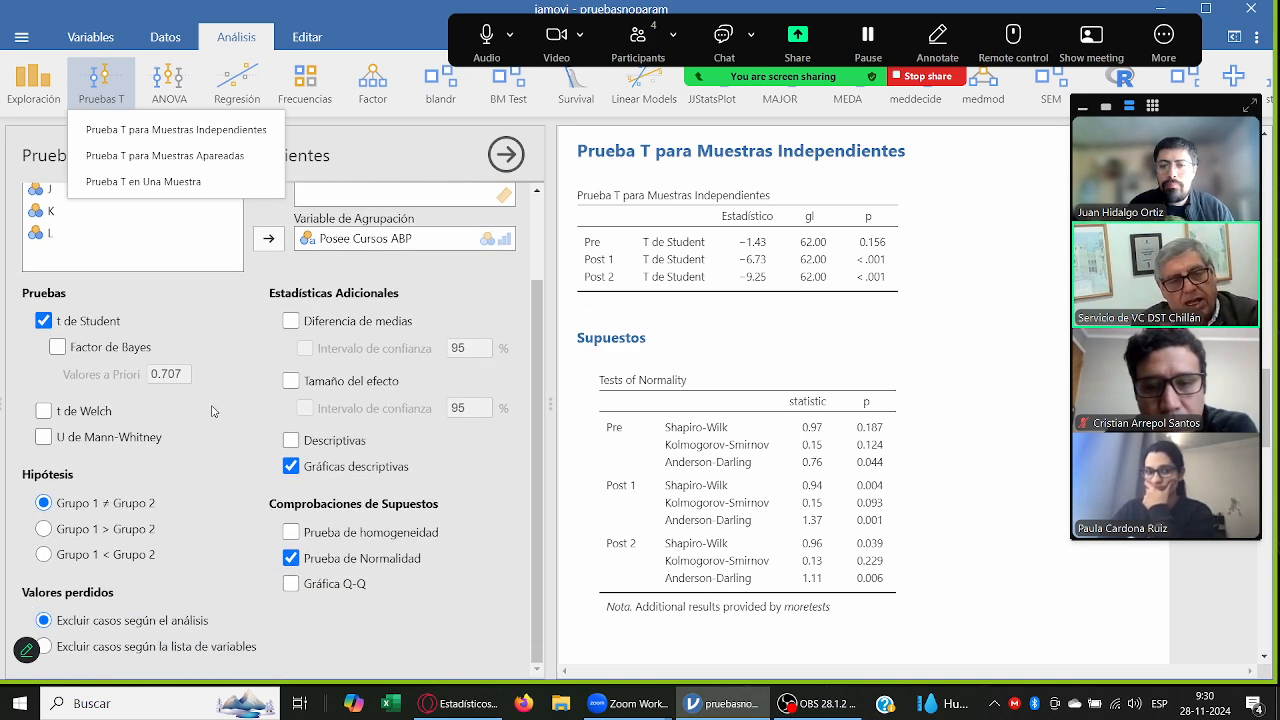
pyautogui.click(318, 586)
pyautogui.scroll(-1, 930, 348)
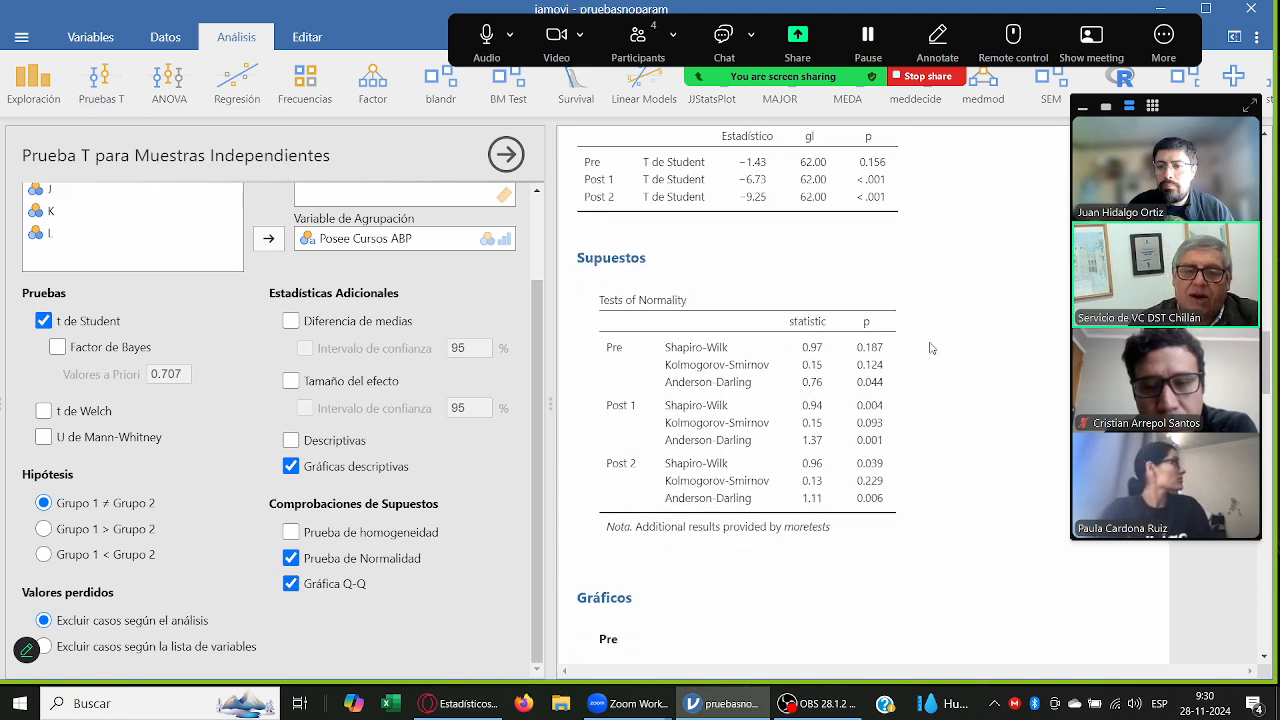
pyautogui.scroll(-7, 930, 348)
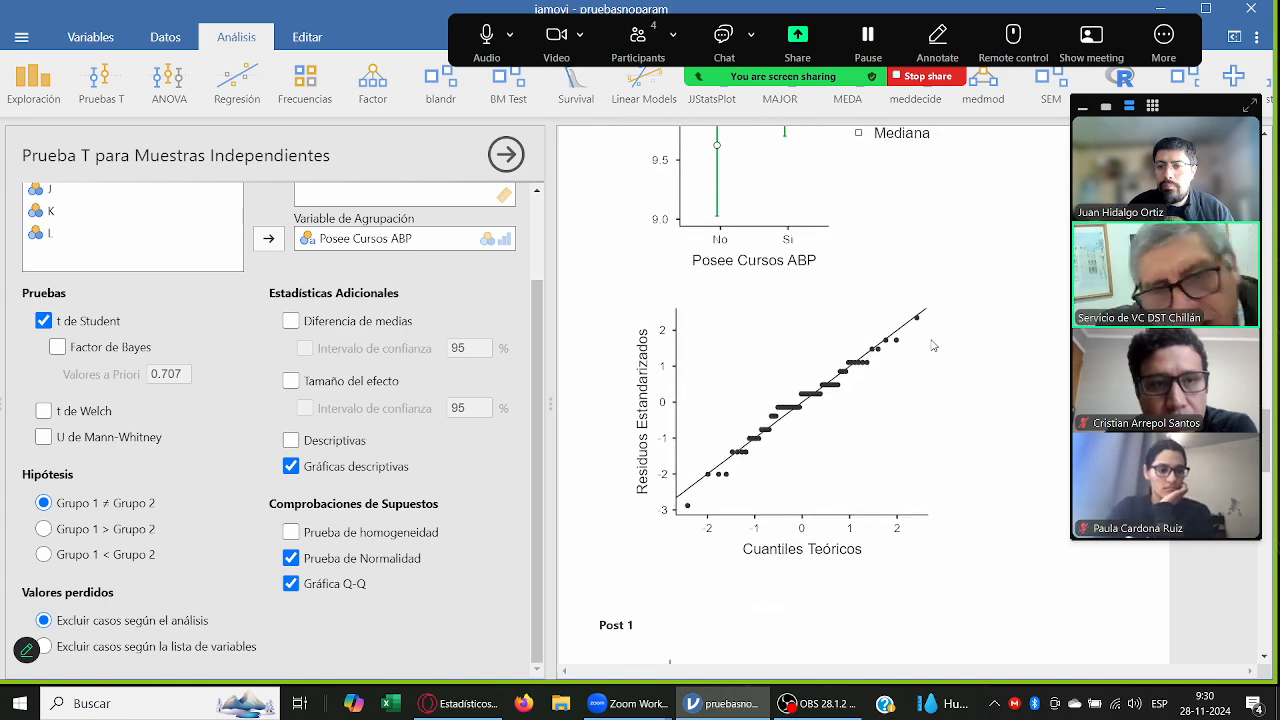
pyautogui.scroll(-5, 933, 345)
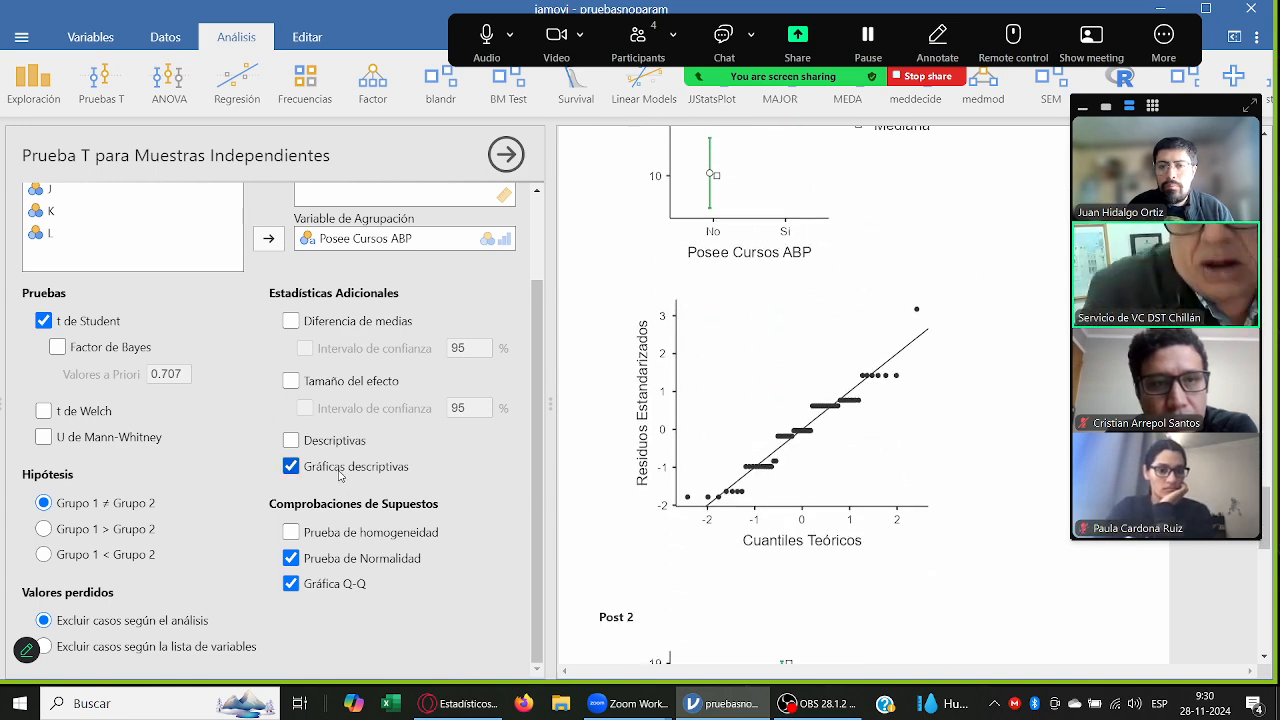
# Step: Remove the descriptive plots from the T test and examine the Q-Q plots for Pre, Post 1 and Post 2
pyautogui.click(291, 466)
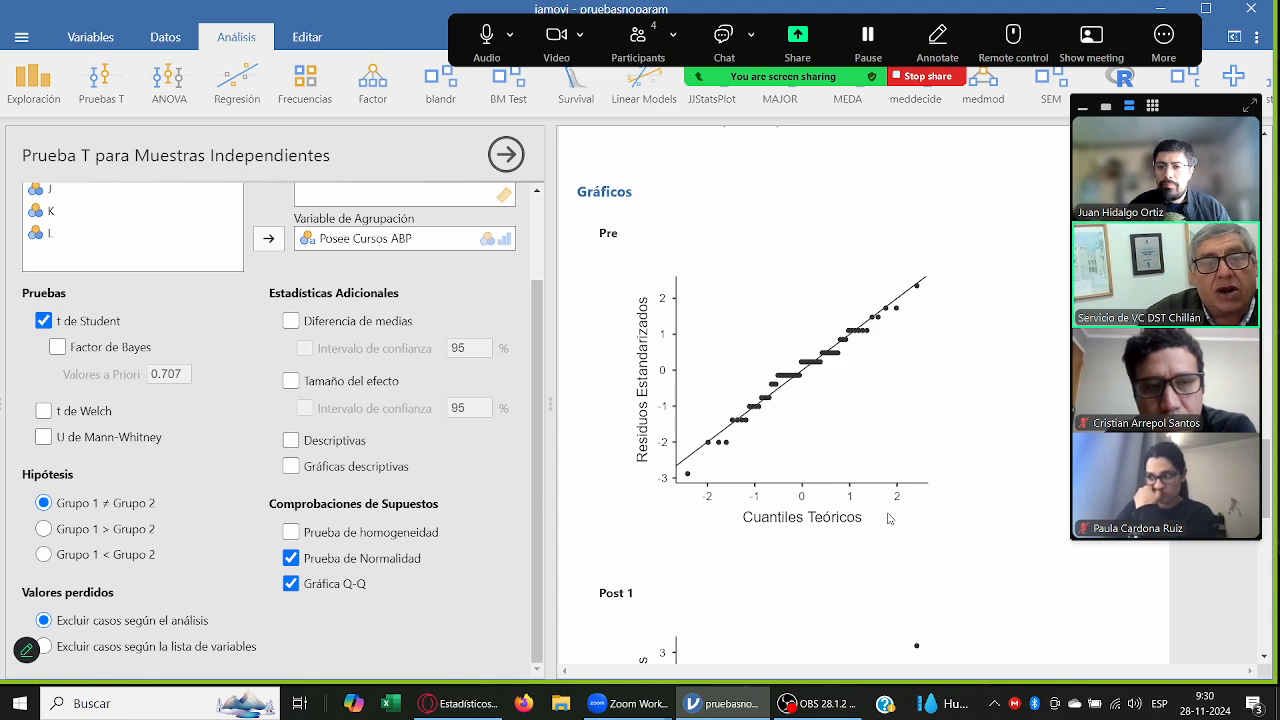
pyautogui.scroll(-3, 889, 518)
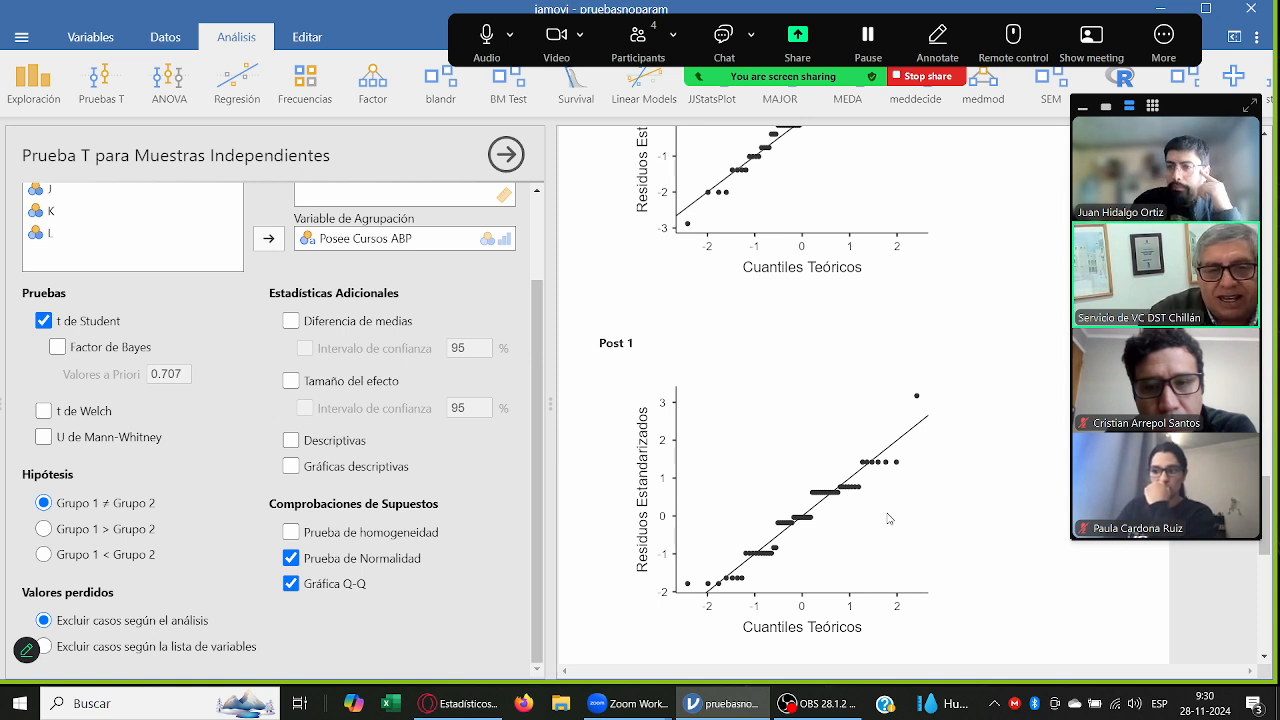
pyautogui.scroll(-3, 889, 518)
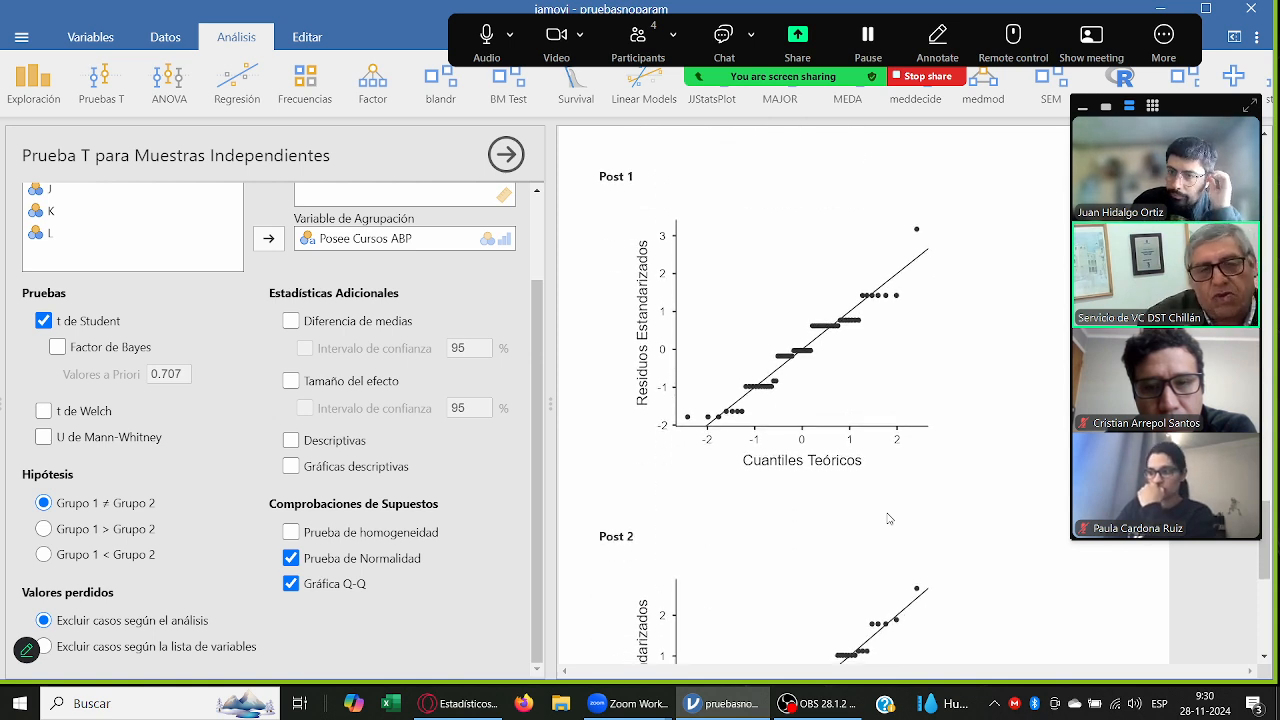
pyautogui.scroll(-4, 889, 518)
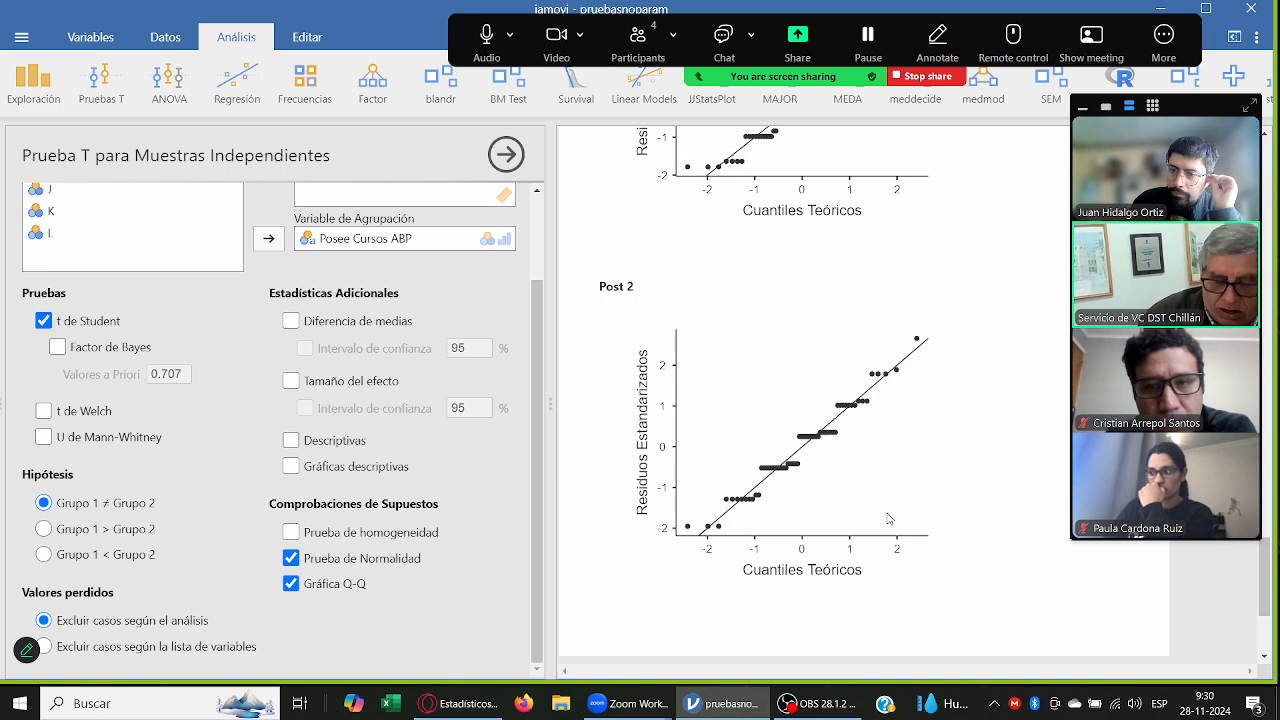
pyautogui.scroll(3, 889, 518)
pyautogui.scroll(4, 887, 517)
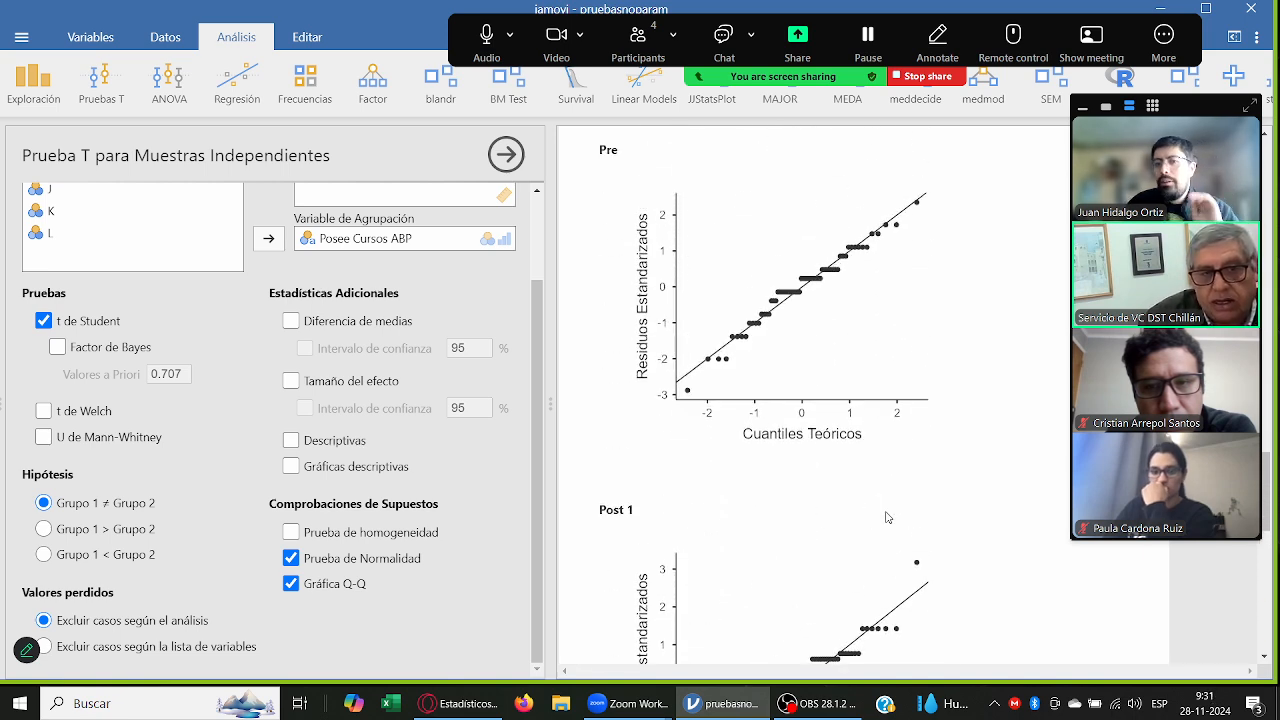
pyautogui.scroll(2, 886, 517)
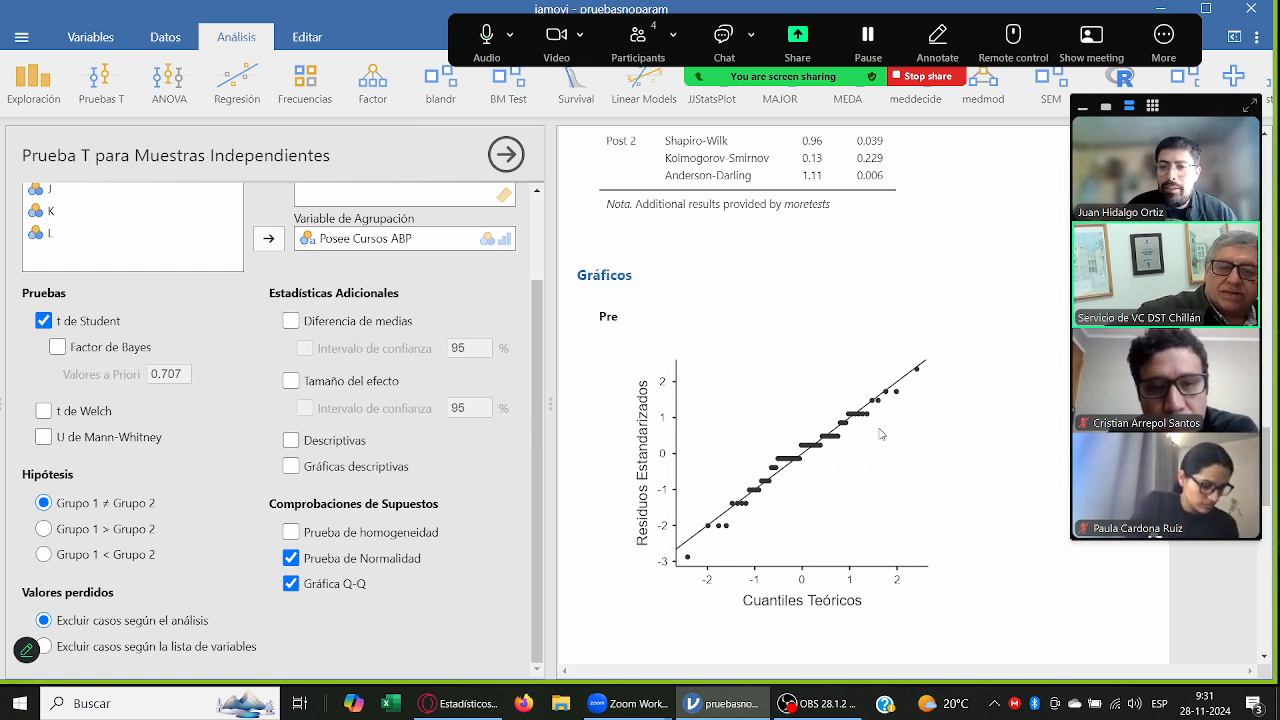
# Step: Compare the normality test table with the Q-Q plots for Pre, Post 1 and Post 2 in the T test results
pyautogui.scroll(-2, 880, 432)
pyautogui.scroll(1, 880, 432)
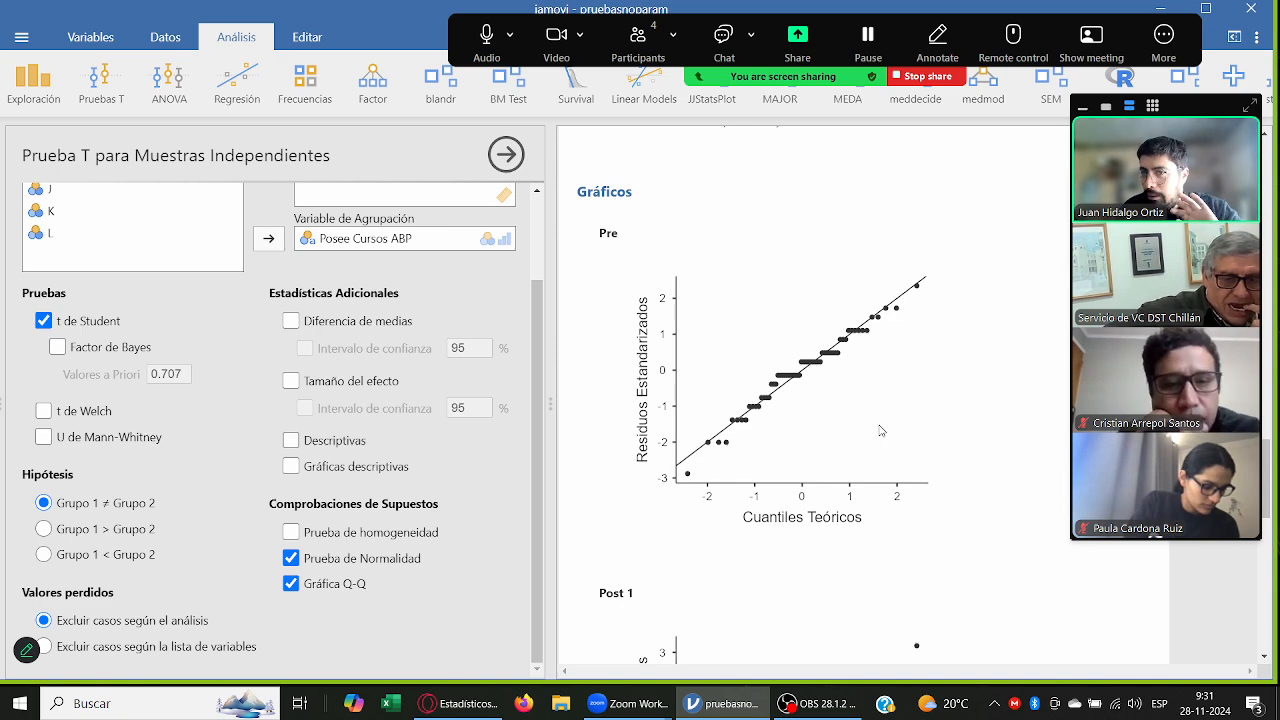
pyautogui.scroll(2, 880, 432)
pyautogui.scroll(1, 884, 420)
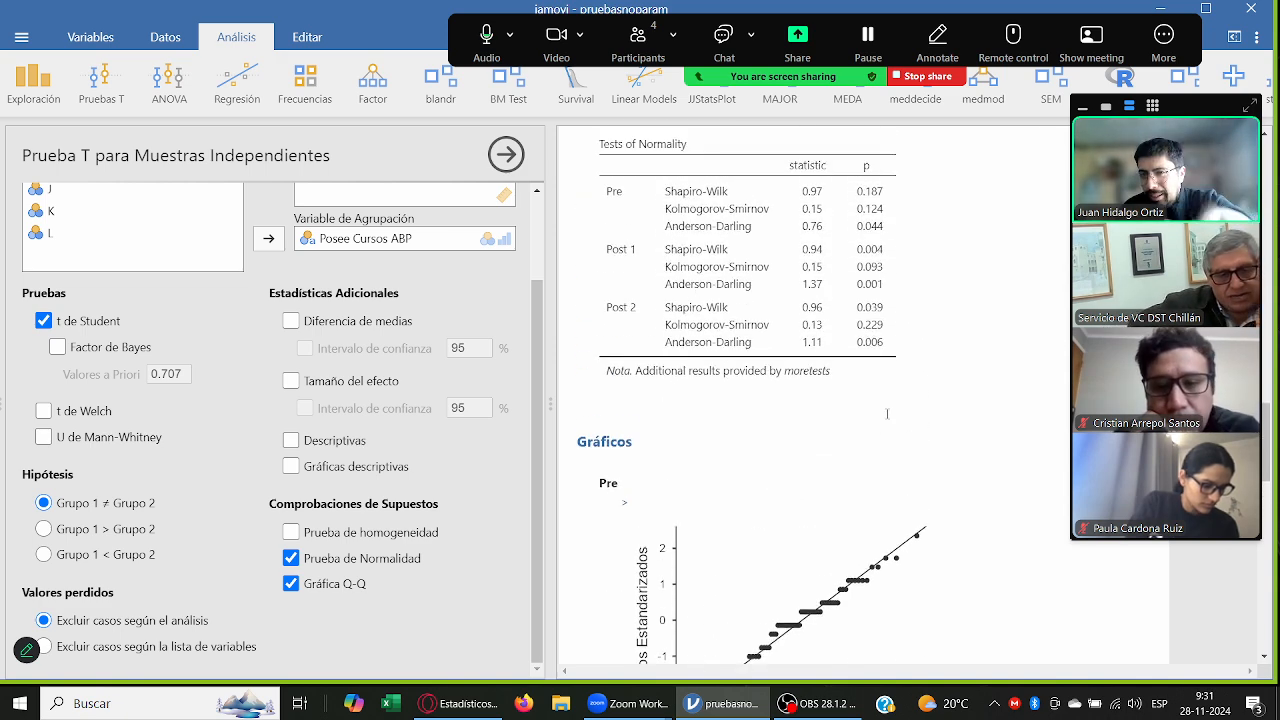
pyautogui.scroll(-3, 895, 393)
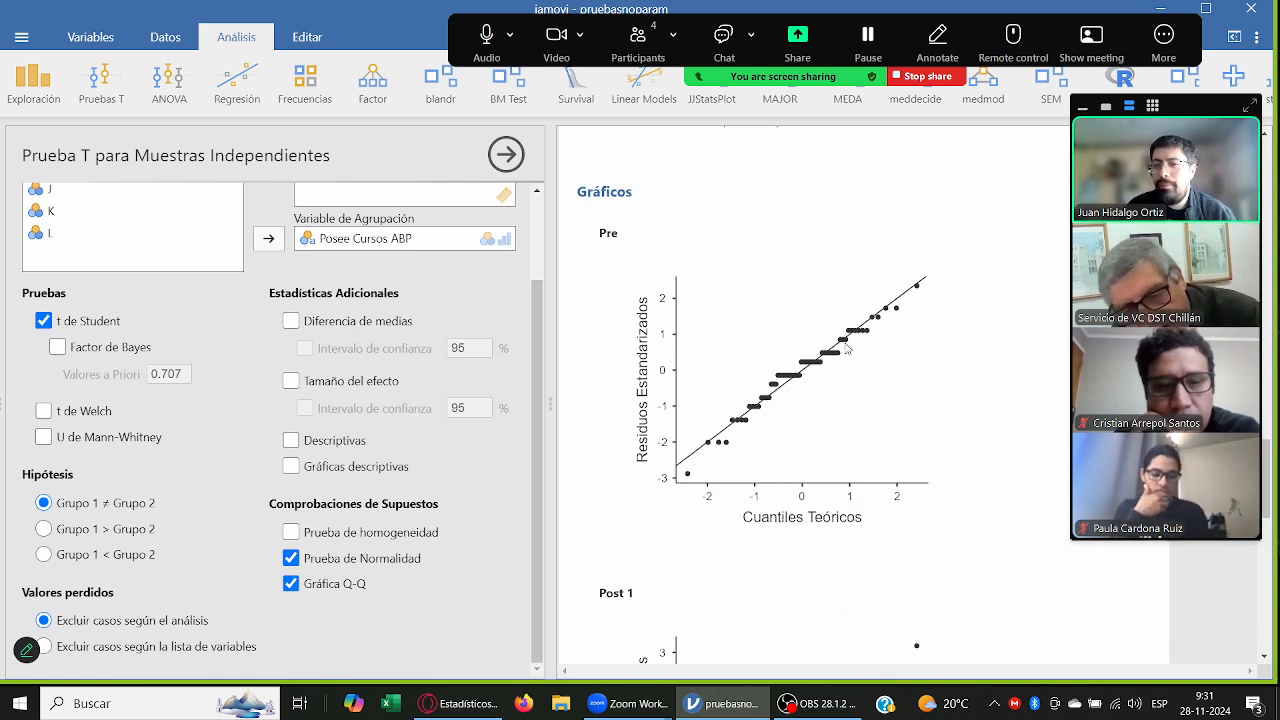
pyautogui.scroll(-2, 849, 349)
pyautogui.scroll(1, 838, 372)
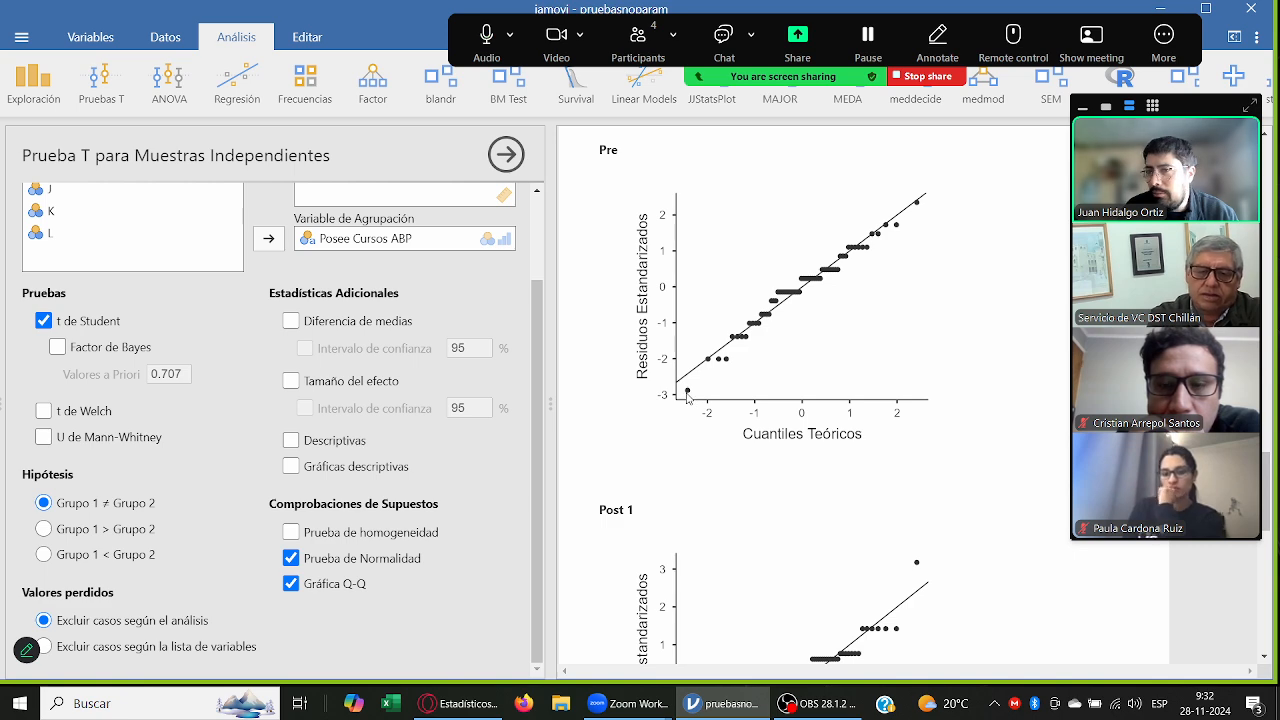
pyautogui.scroll(-5, 740, 375)
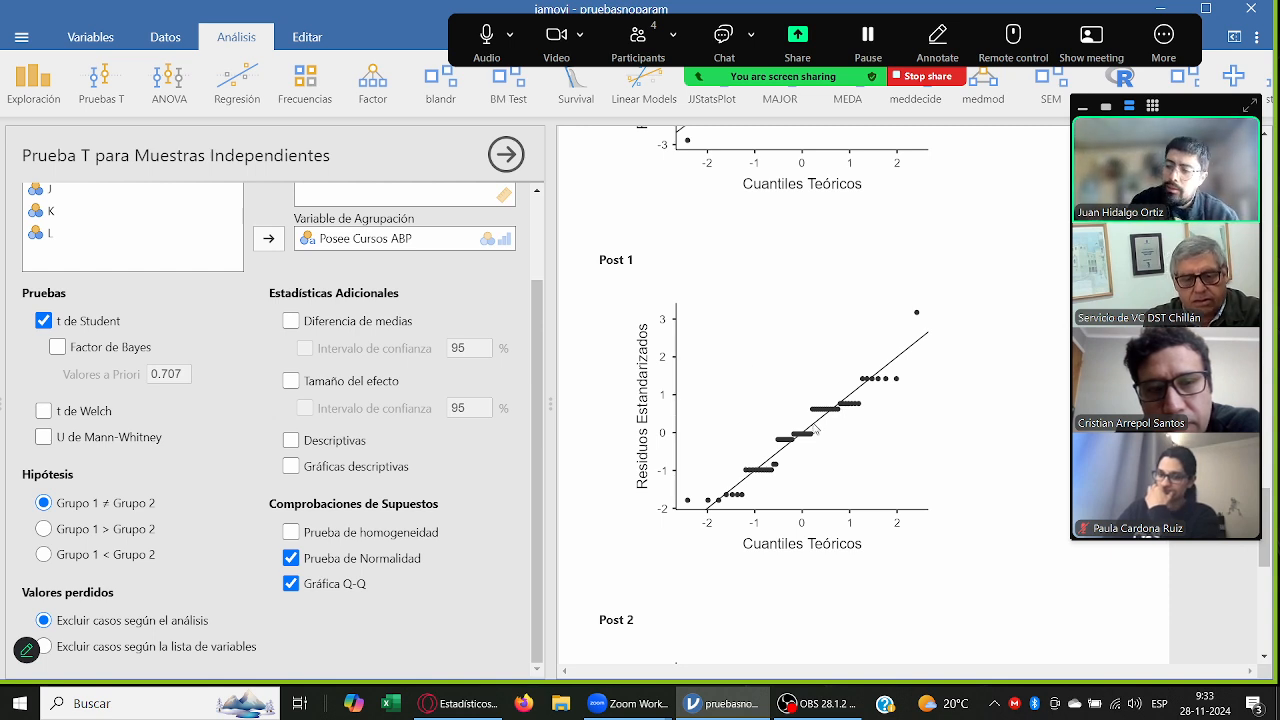
pyautogui.scroll(-4, 773, 510)
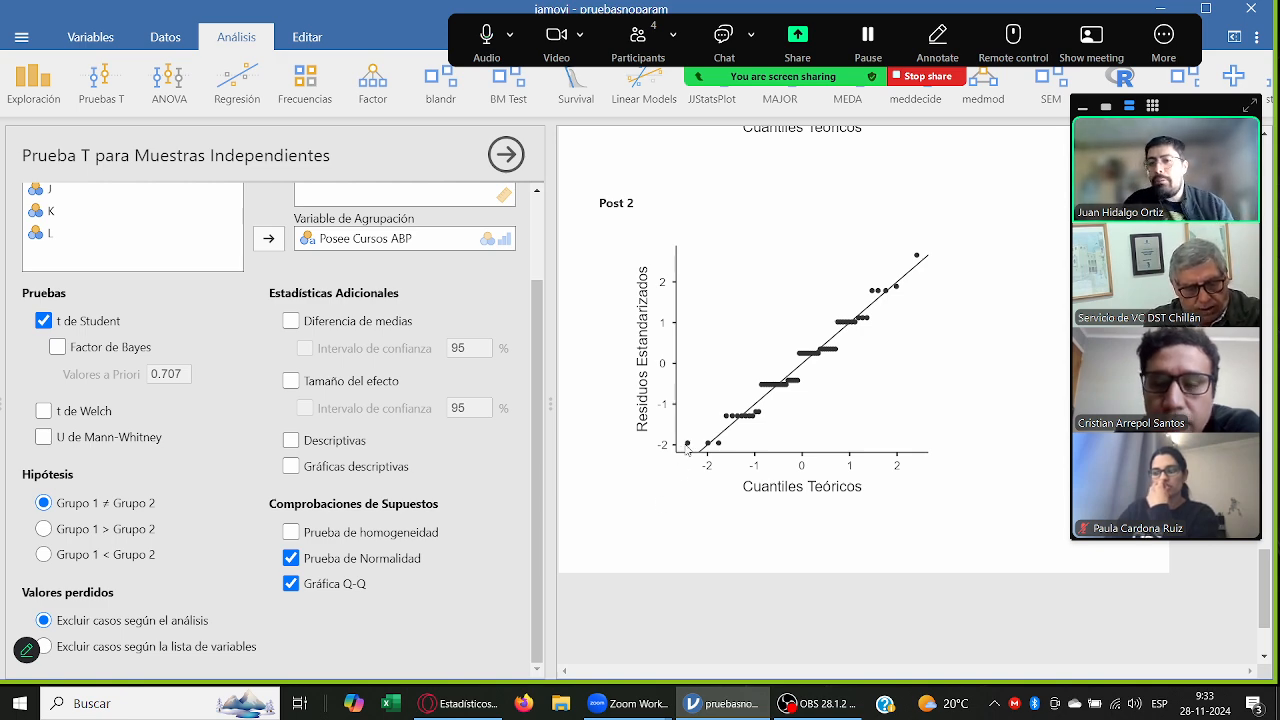
pyautogui.scroll(3, 760, 444)
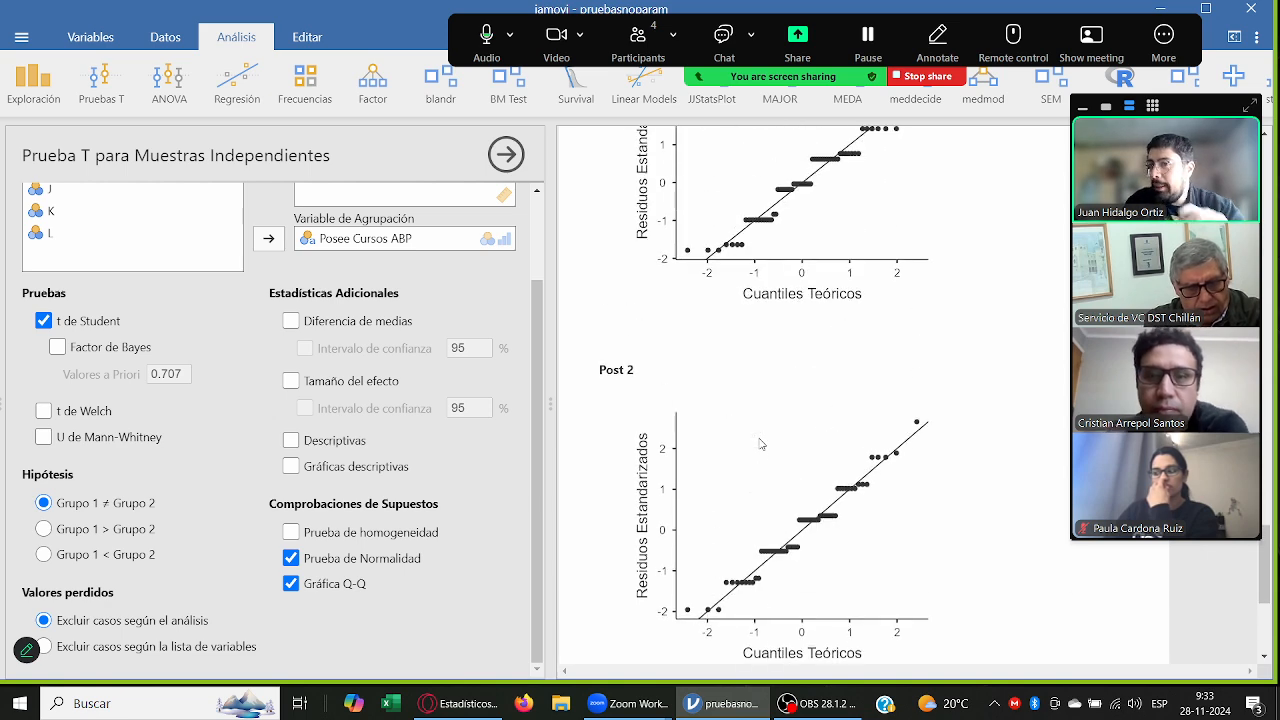
pyautogui.scroll(10, 760, 444)
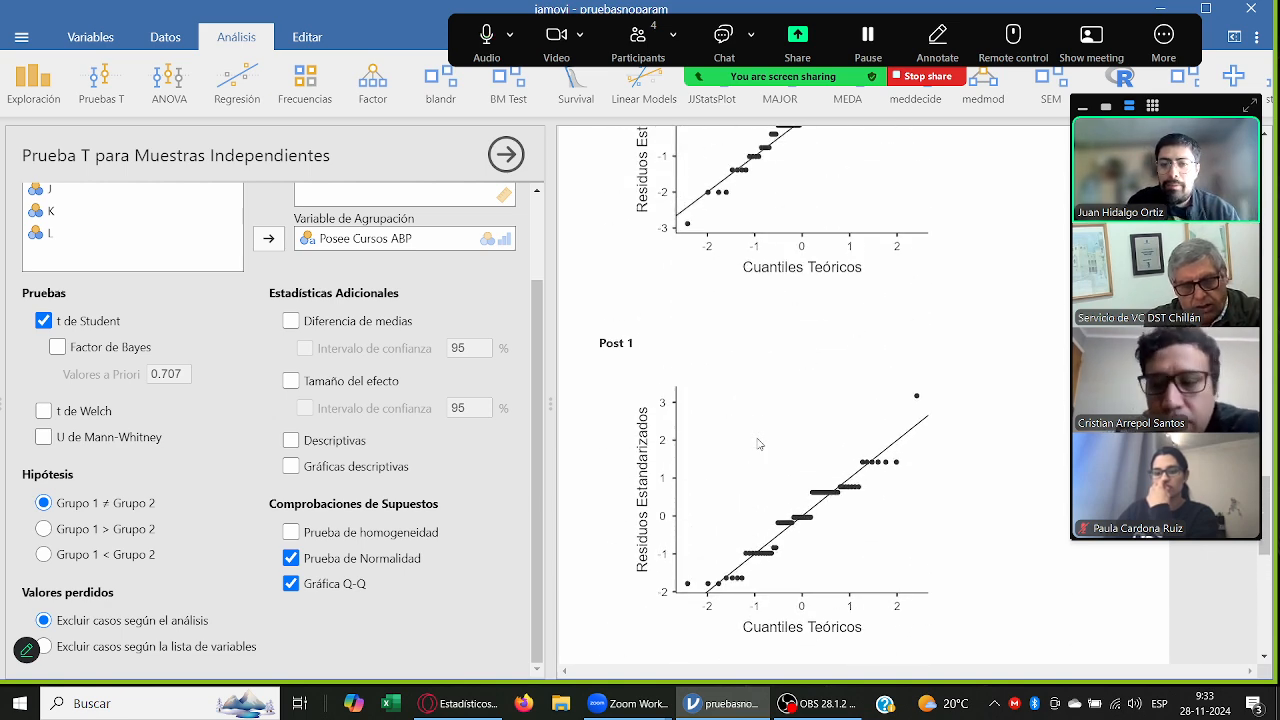
pyautogui.scroll(3, 762, 451)
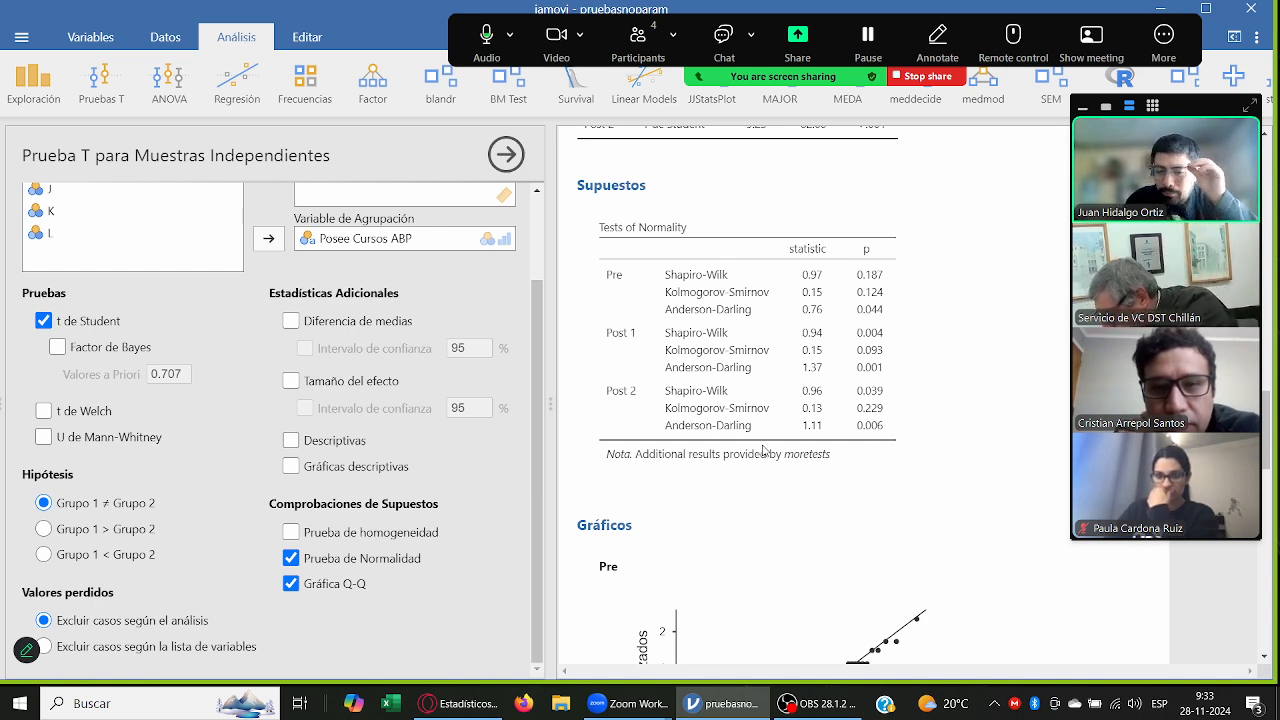
# Step: Remove the Q-Q plots and the normality test from the independent-samples T test, keeping that analysis open
pyautogui.click(310, 588)
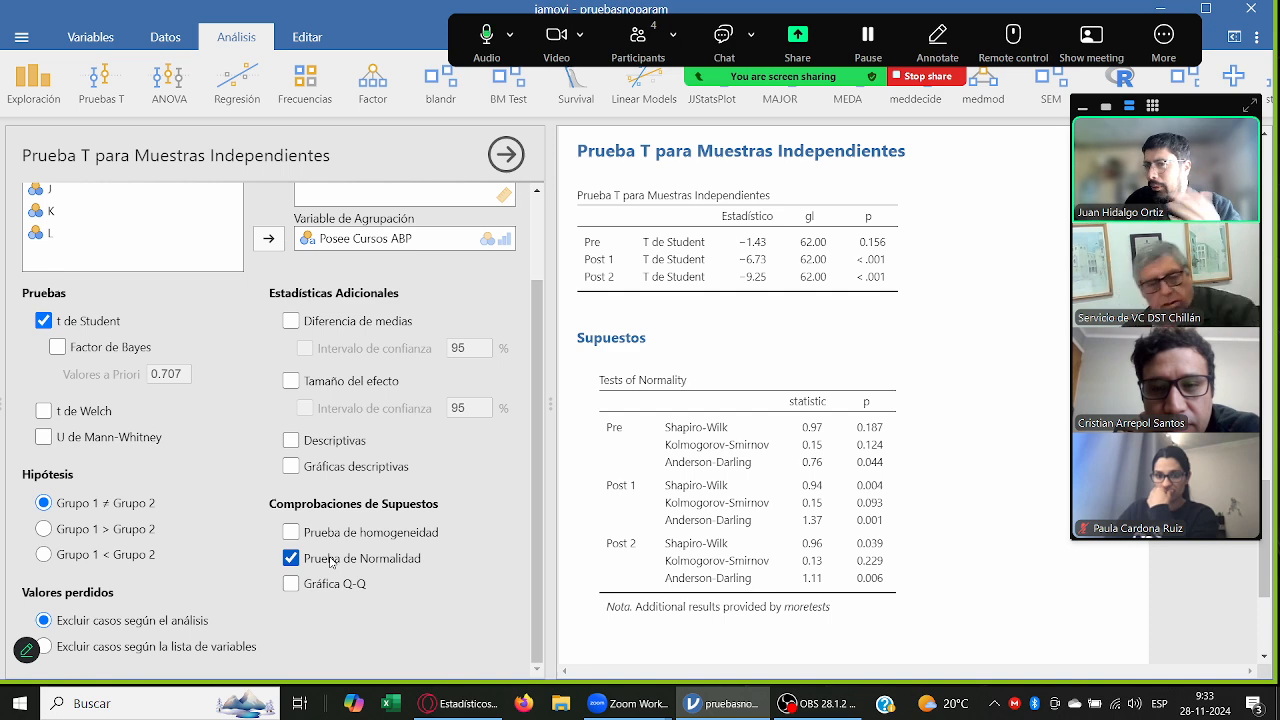
pyautogui.click(331, 561)
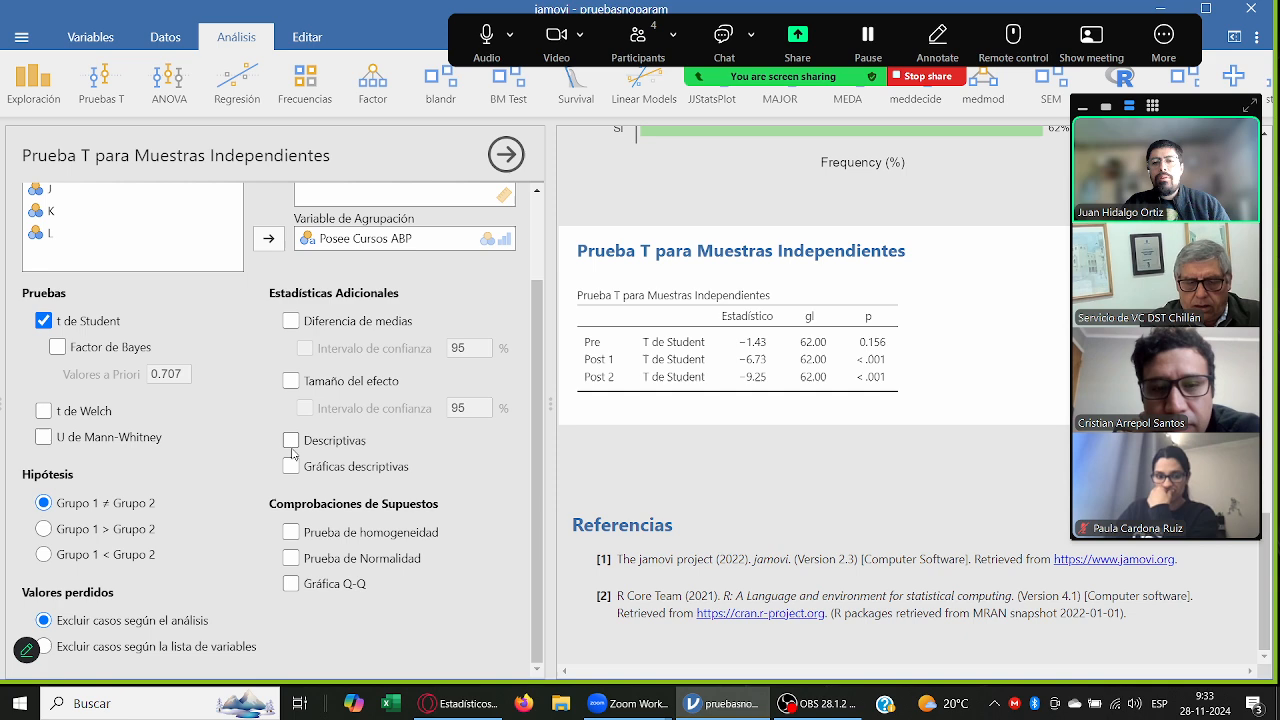
pyautogui.click(790, 376)
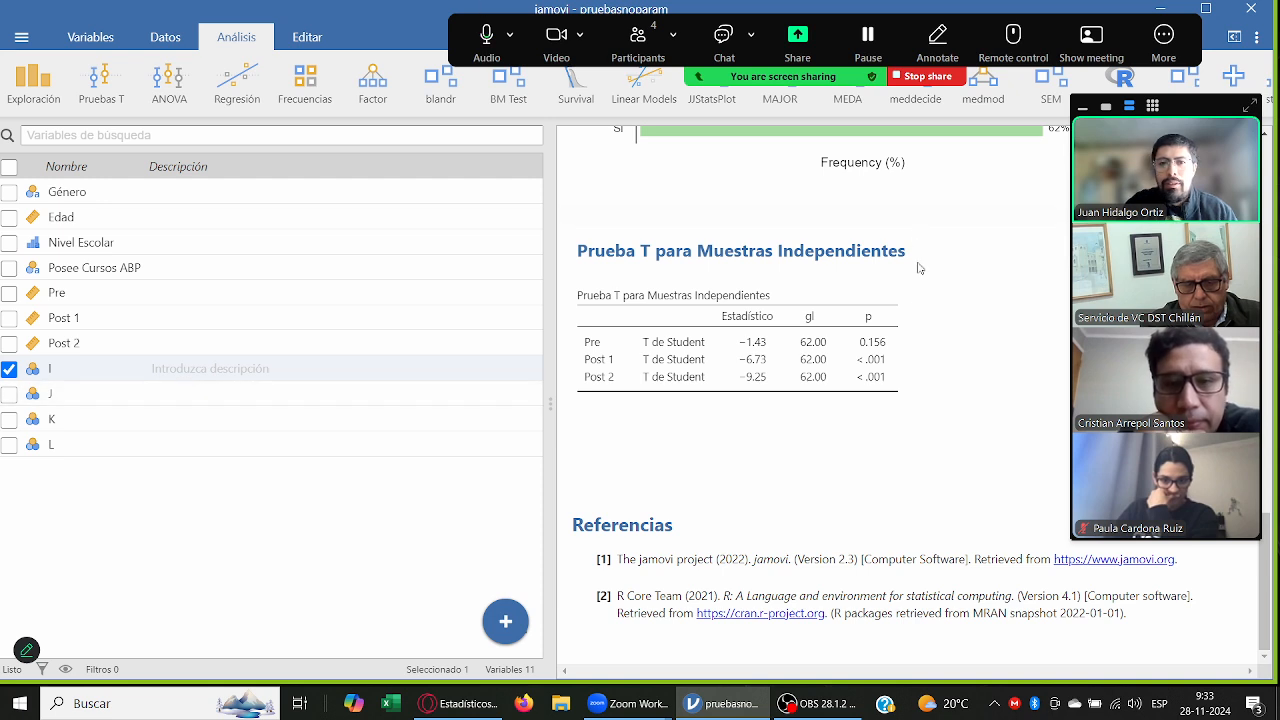
pyautogui.click(883, 300)
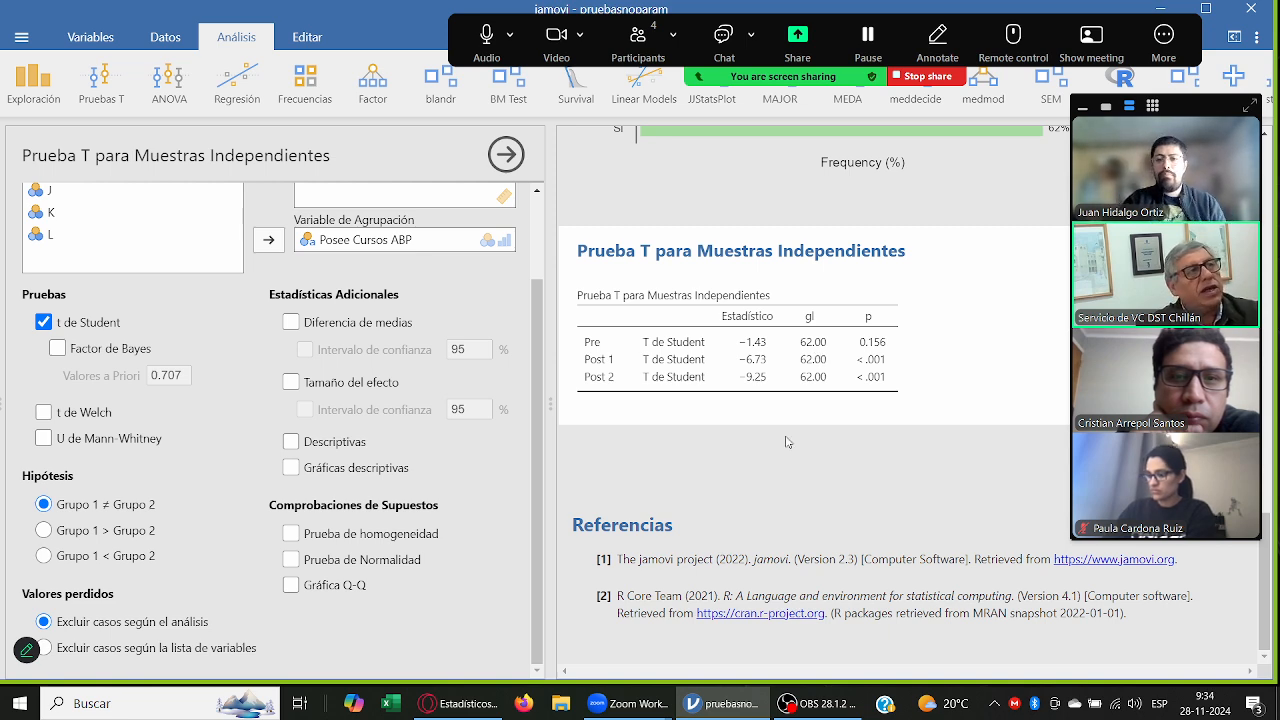
# Step: Add the note "grados de libertad: Numero de datos - 2" below the independent-samples T test table
pyautogui.click(743, 413)
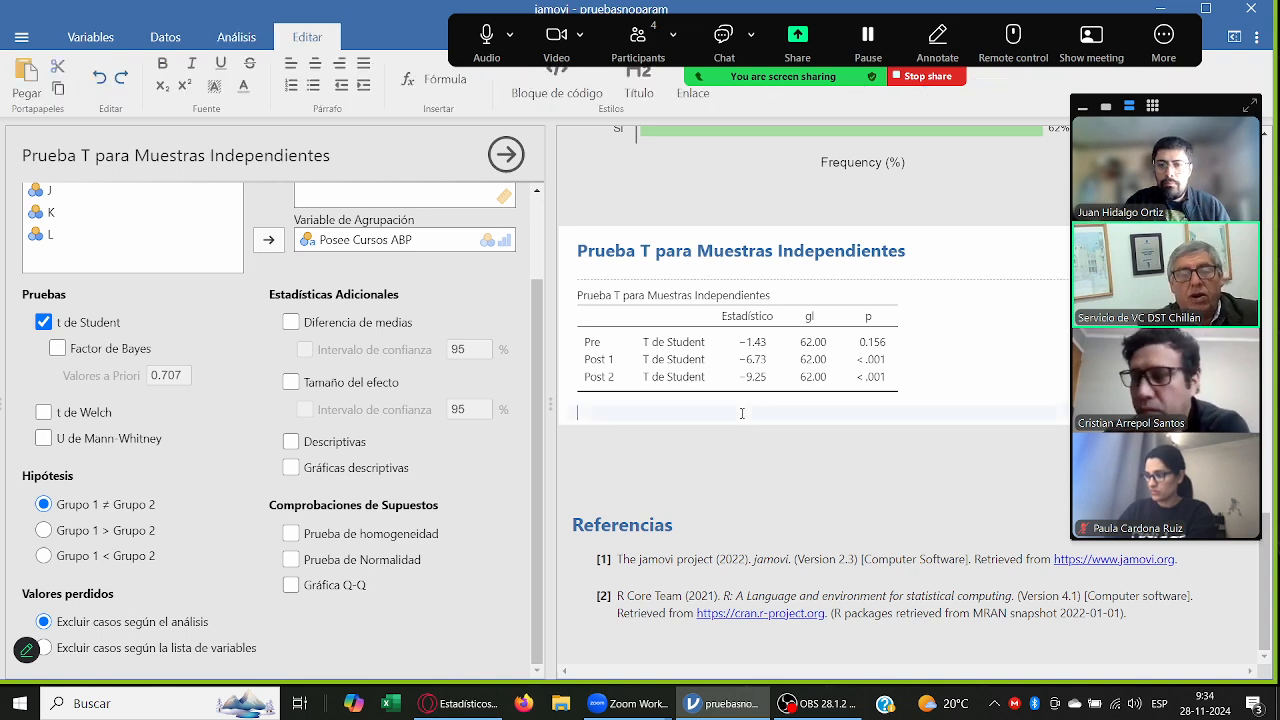
pyautogui.write('grados')
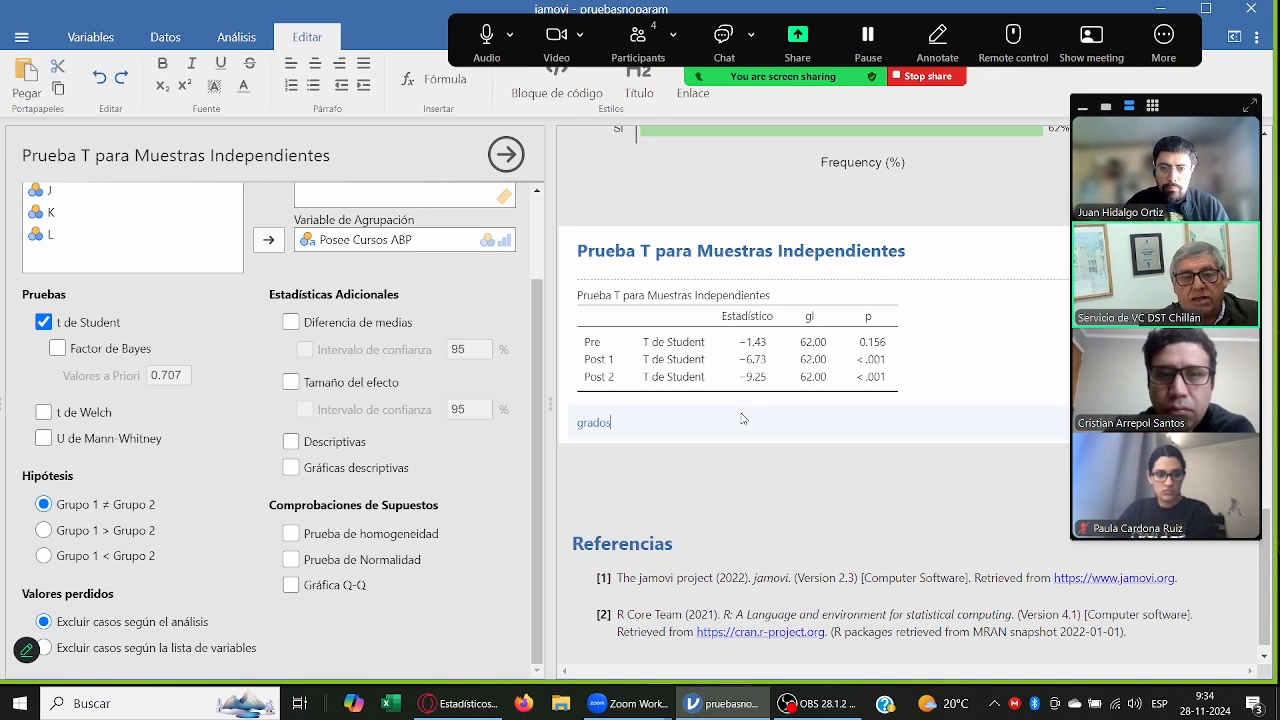
pyautogui.write(' de libertad:')
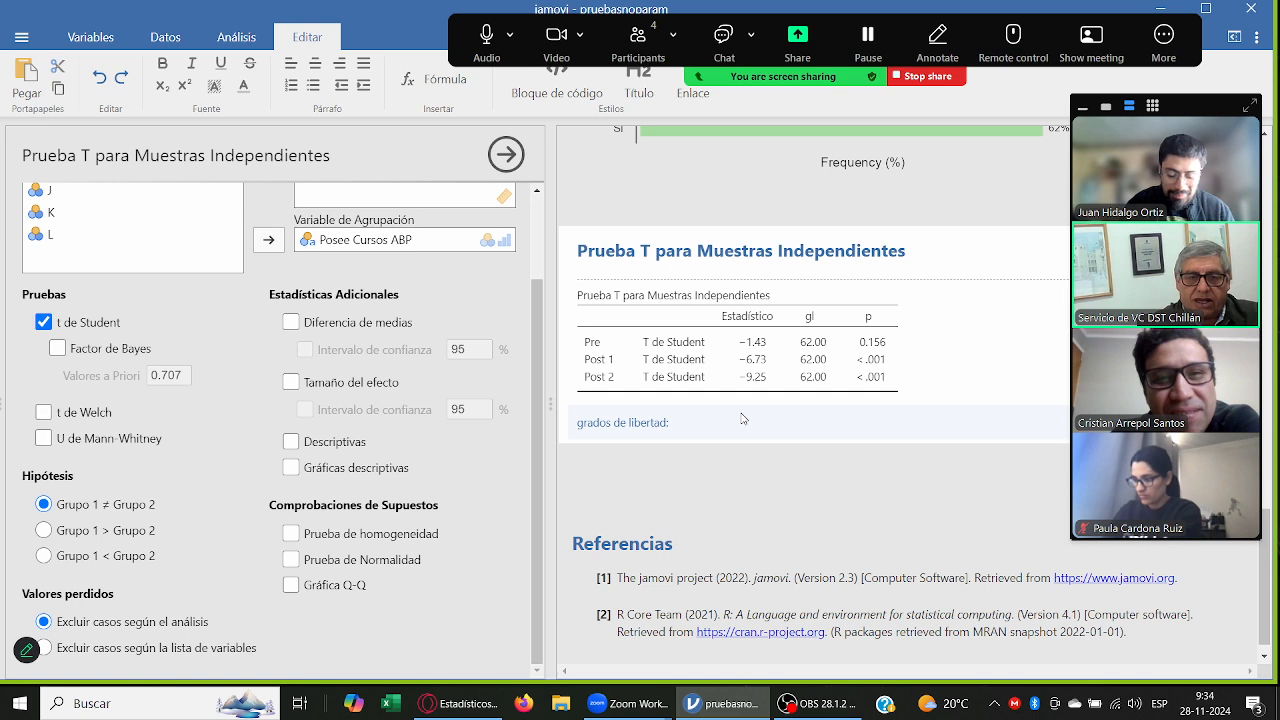
pyautogui.write('Numero de datos')
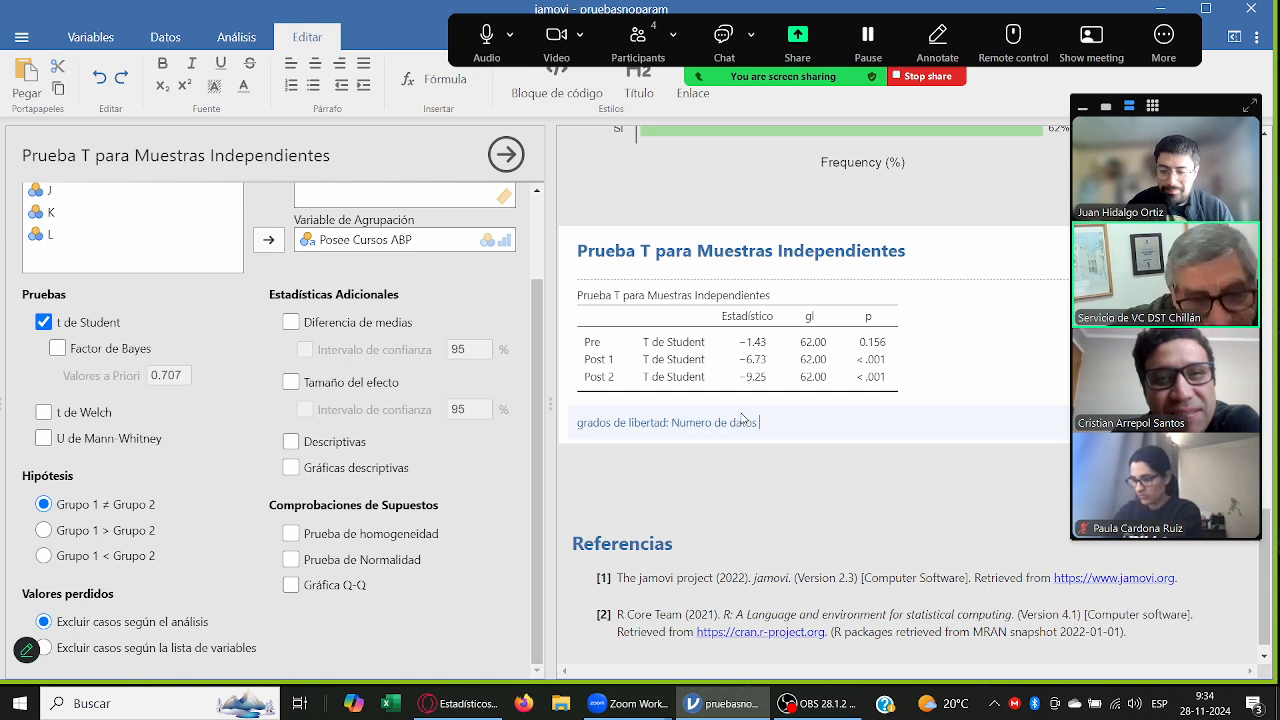
pyautogui.write(' - 2')
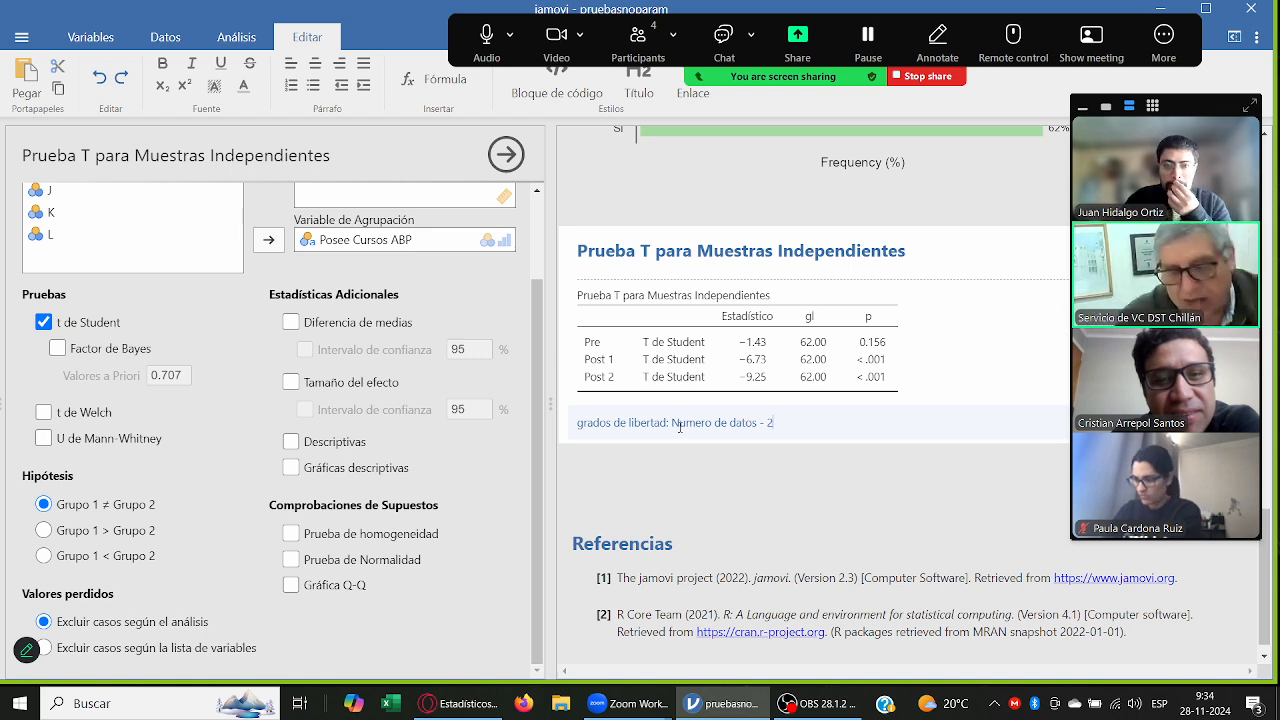
pyautogui.scroll(1, 511, 450)
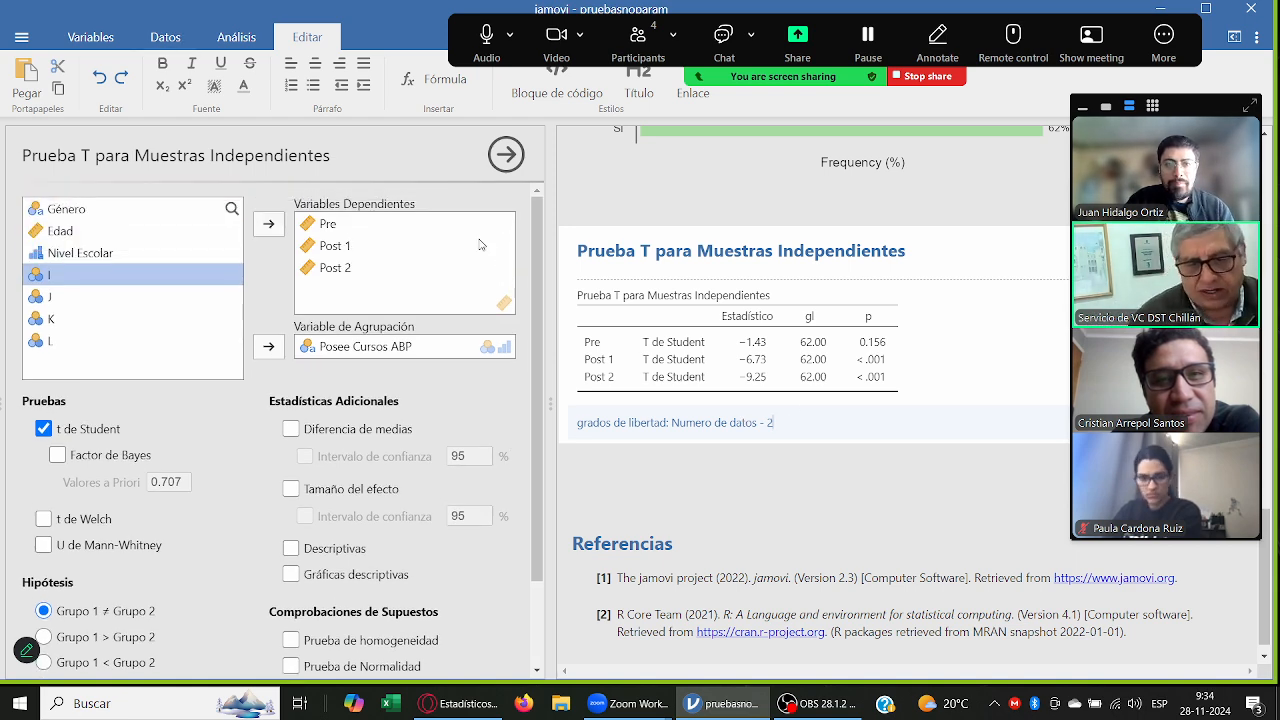
pyautogui.click(749, 512)
# Step: Check the dataset's columns and row count, and return to the independent-samples T test and its degrees-of-freedom note
pyautogui.click(167, 37)
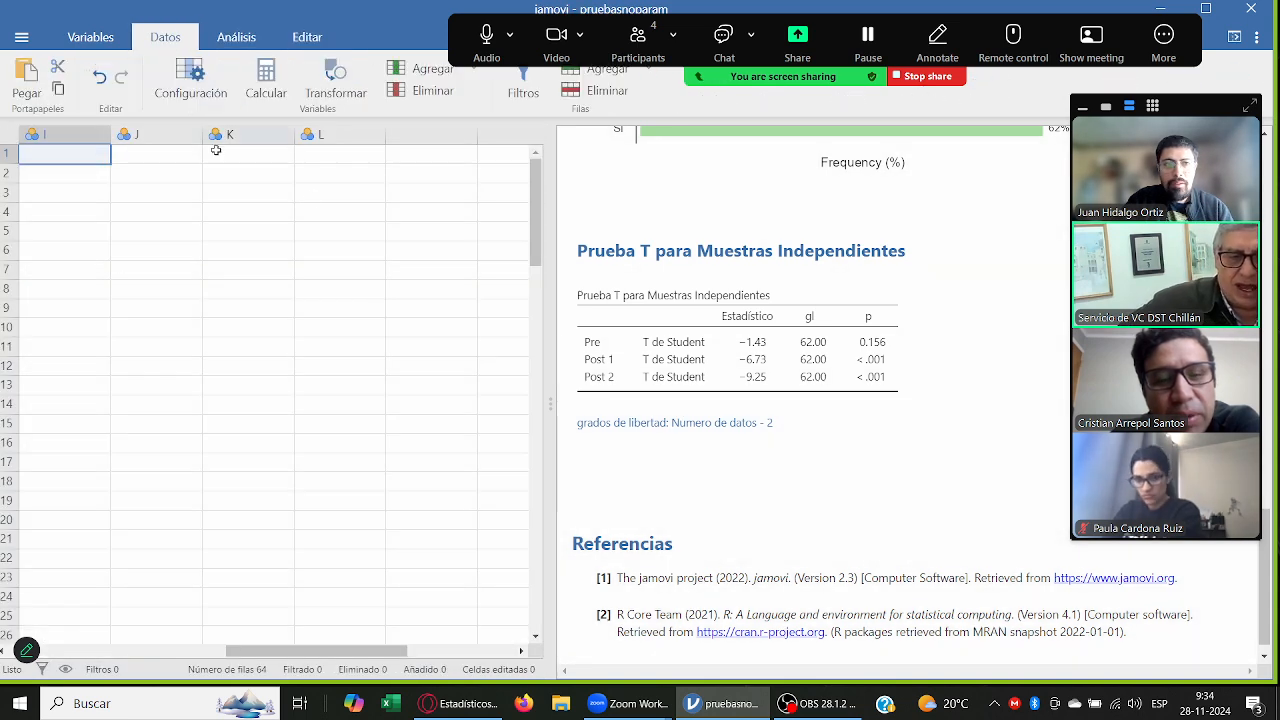
pyautogui.moveTo(375, 651); pyautogui.dragTo(115, 651)
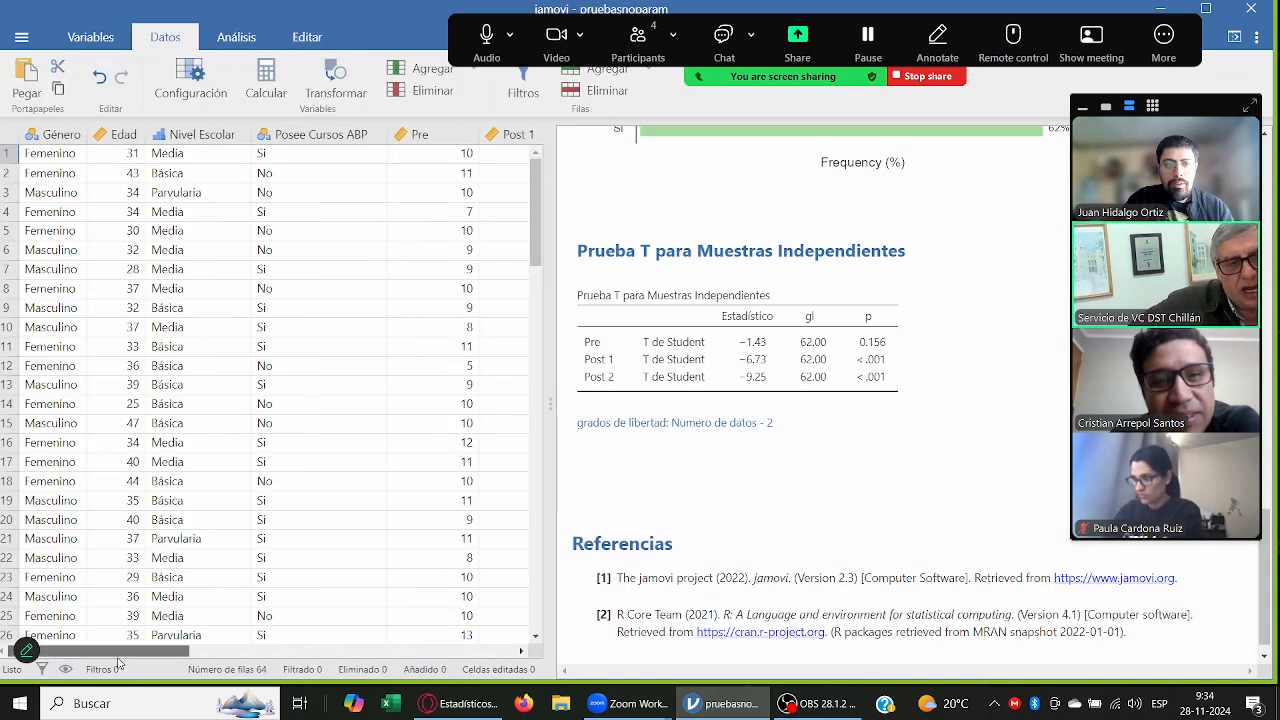
pyautogui.moveTo(535, 177); pyautogui.dragTo(580, 158)
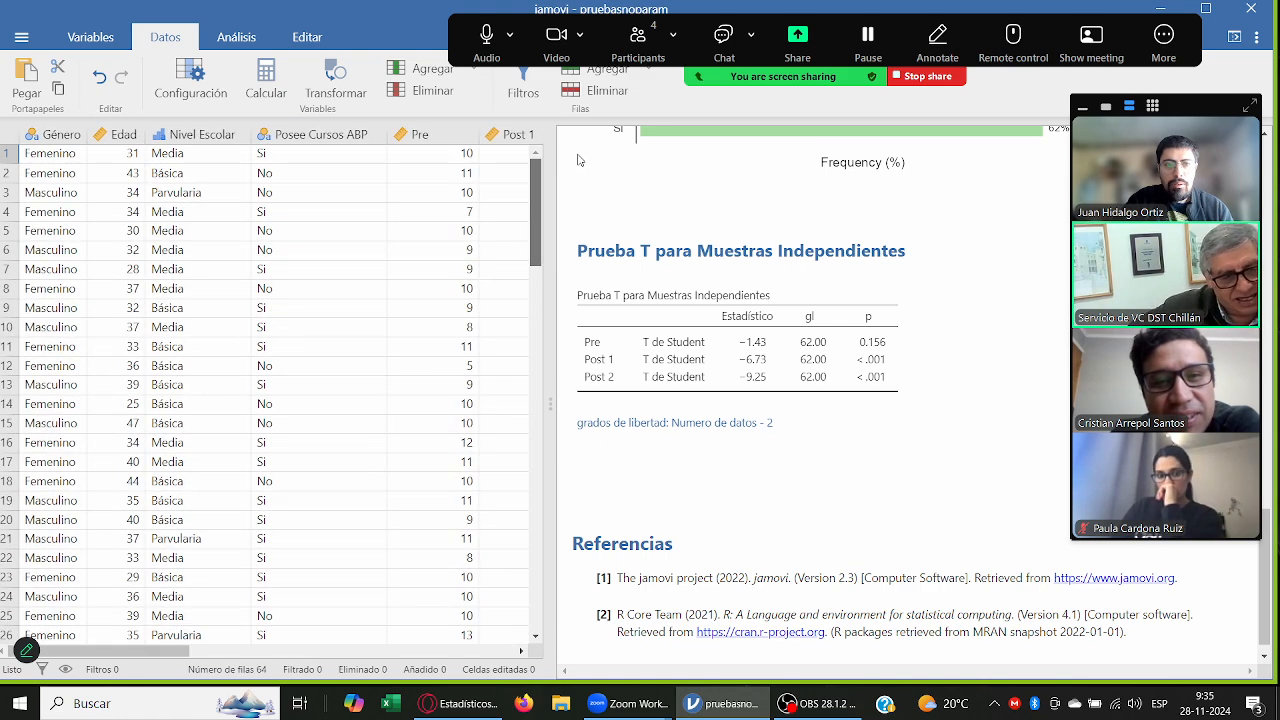
pyautogui.click(741, 384)
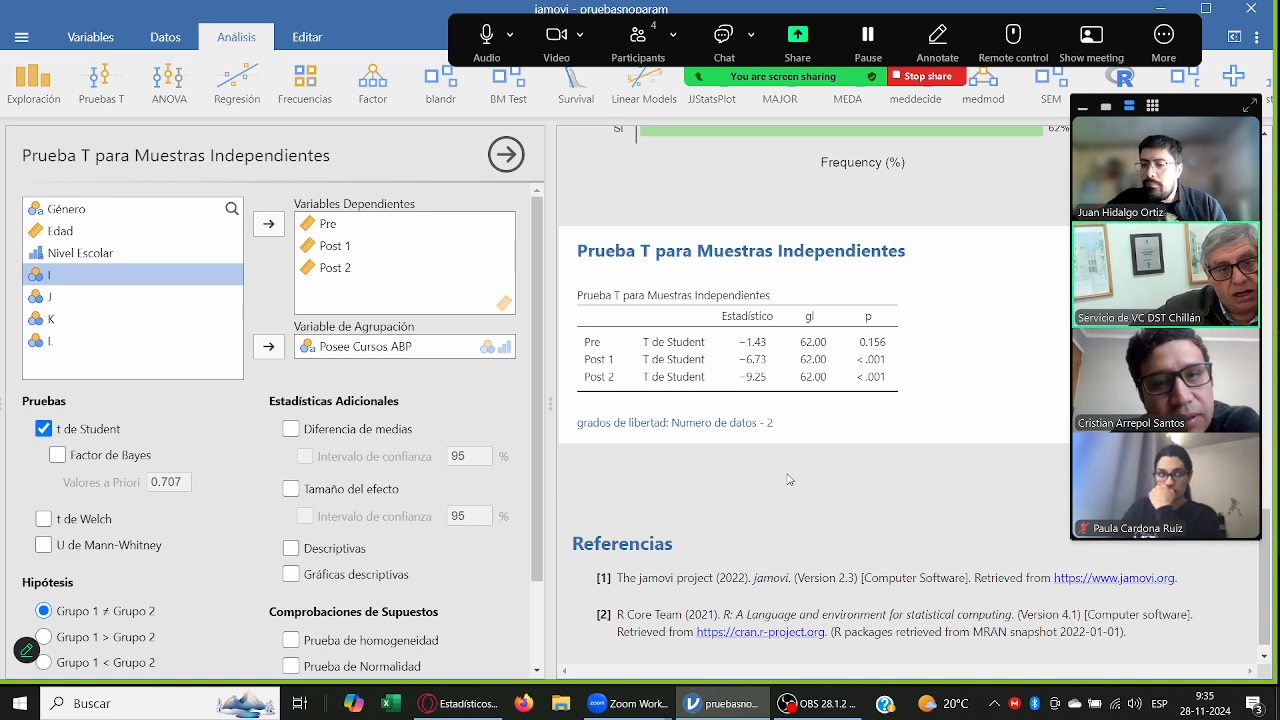
pyautogui.click(778, 422)
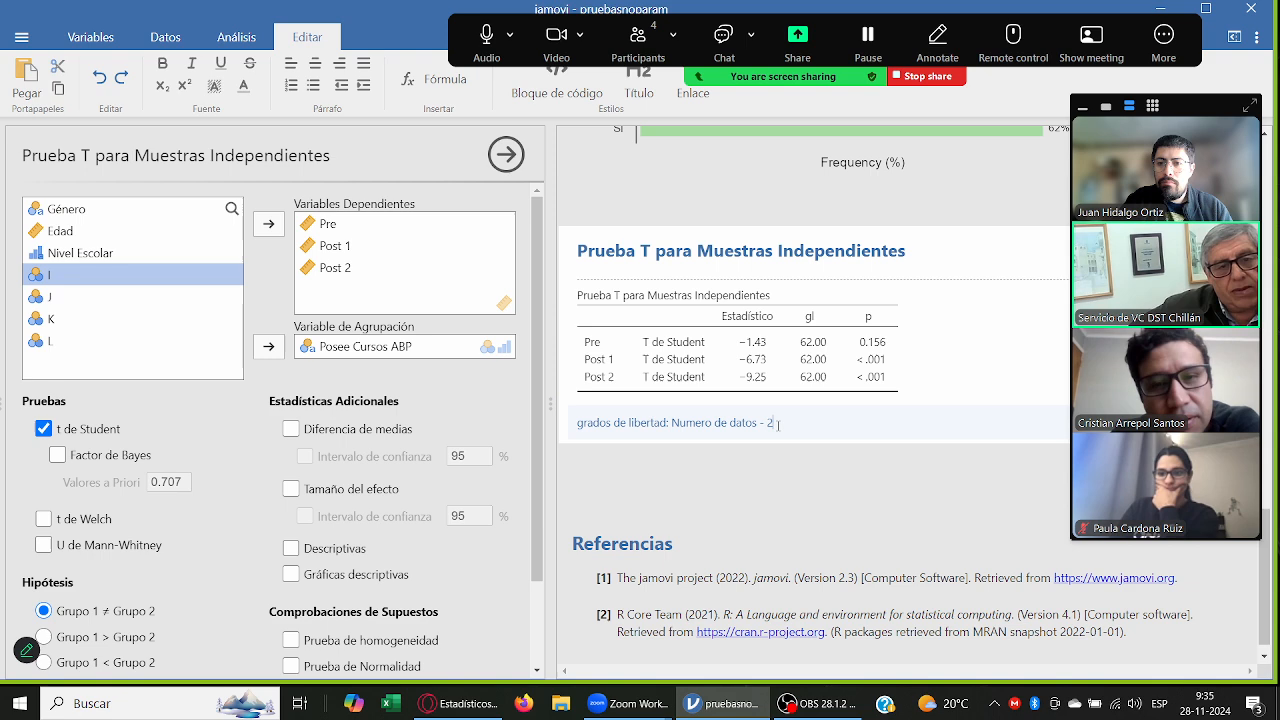
pyautogui.click(784, 464)
pyautogui.click(785, 429)
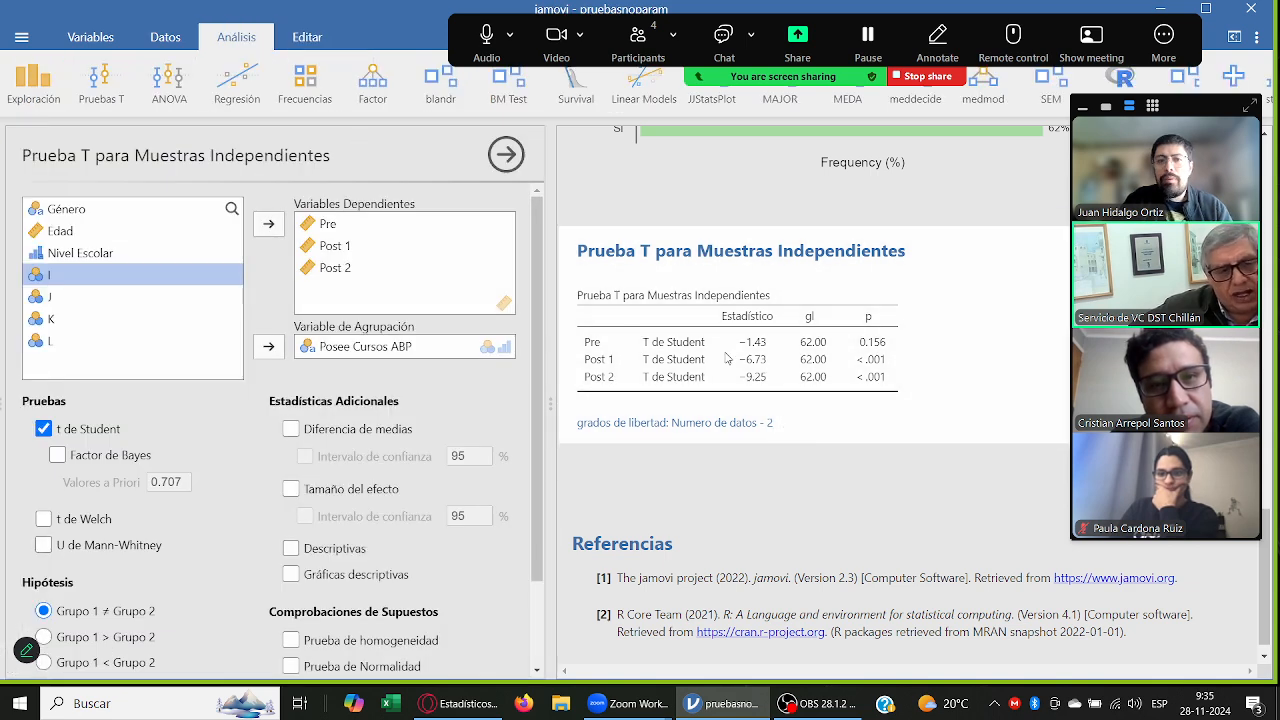
# Step: Create a one-sample T test with Pre as the dependent variable and look through the remaining variables
pyautogui.click(101, 85)
pyautogui.click(143, 181)
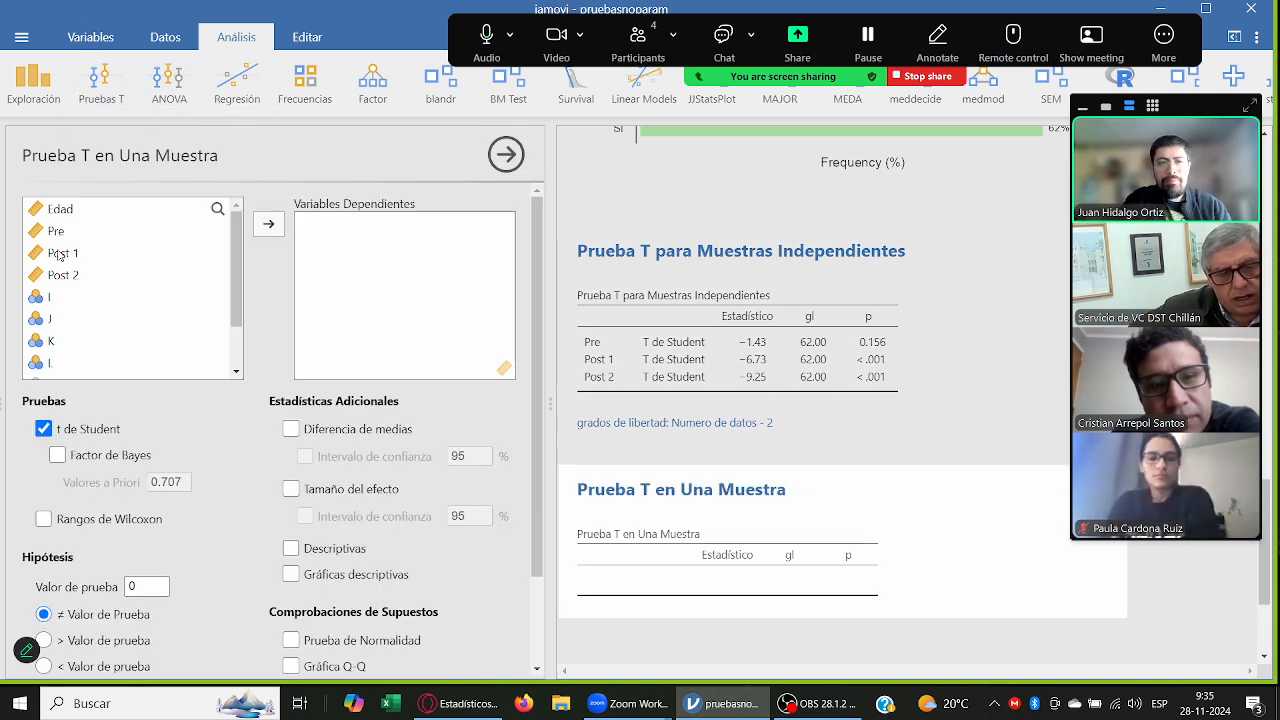
pyautogui.click(107, 231)
pyautogui.click(268, 224)
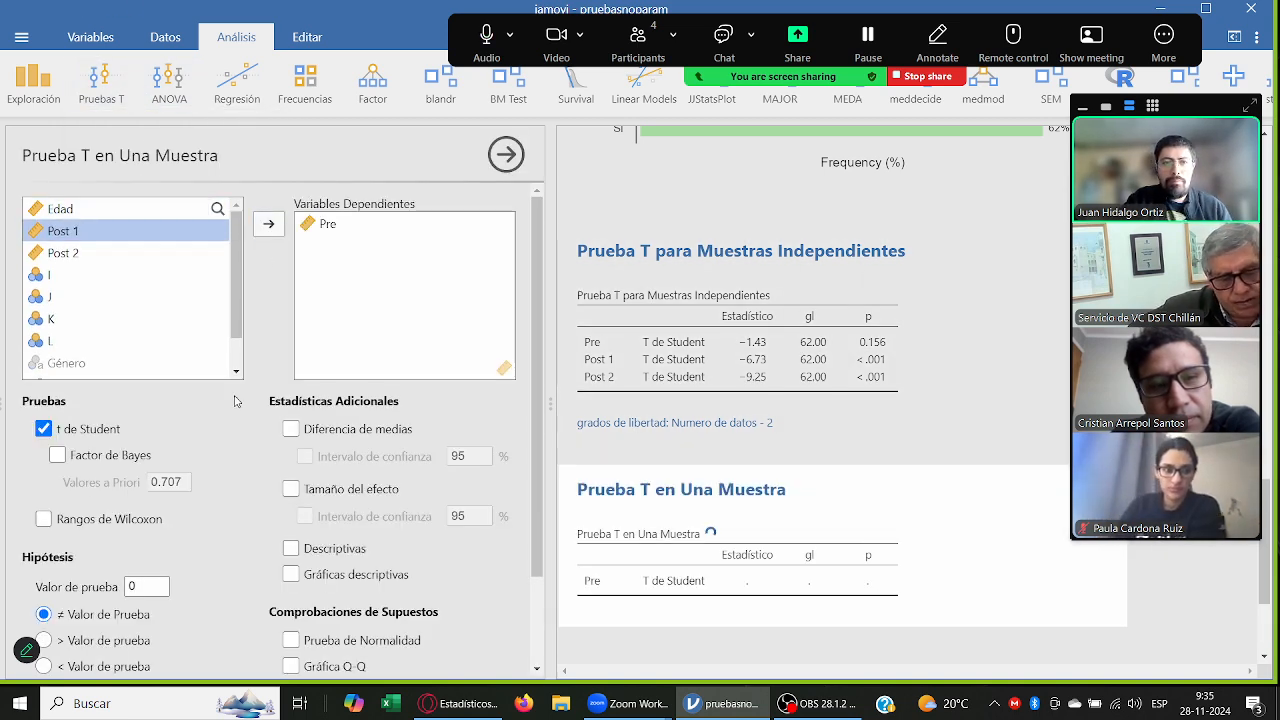
pyautogui.scroll(-1, 295, 514)
pyautogui.scroll(1, 150, 262)
pyautogui.scroll(-1, 155, 262)
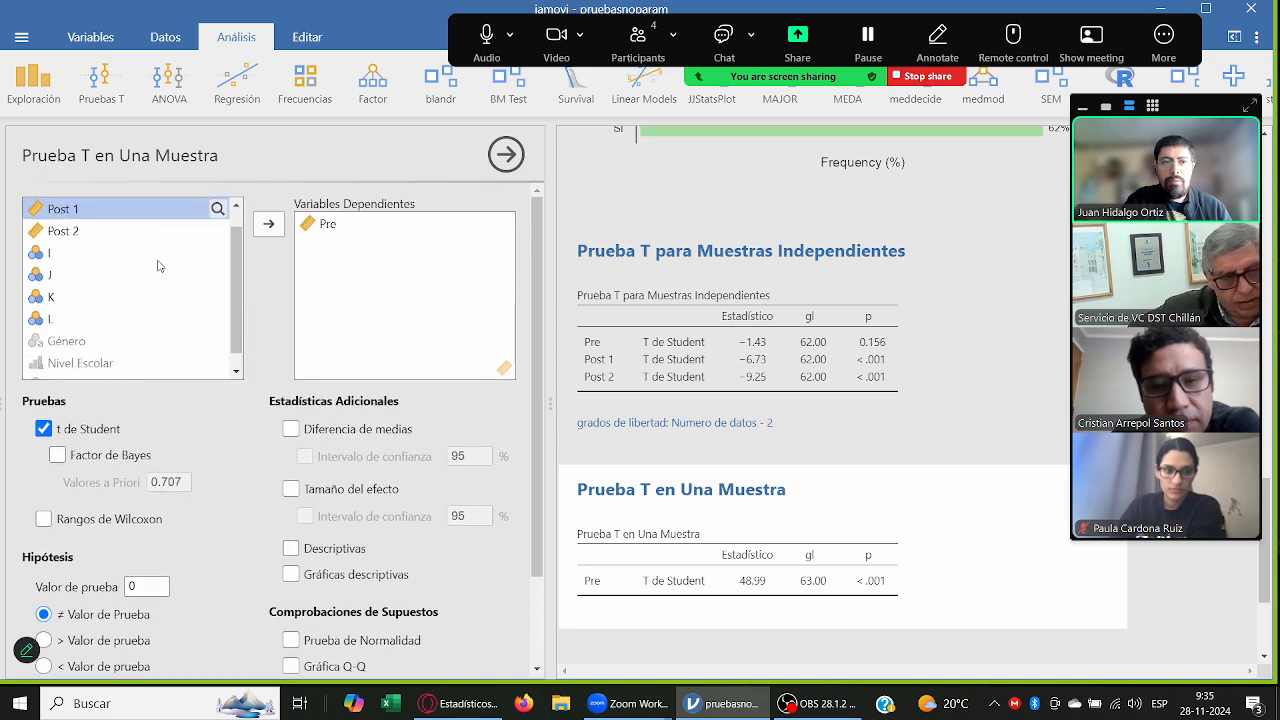
pyautogui.scroll(1, 150, 262)
pyautogui.scroll(-2, 150, 262)
pyautogui.scroll(2, 122, 352)
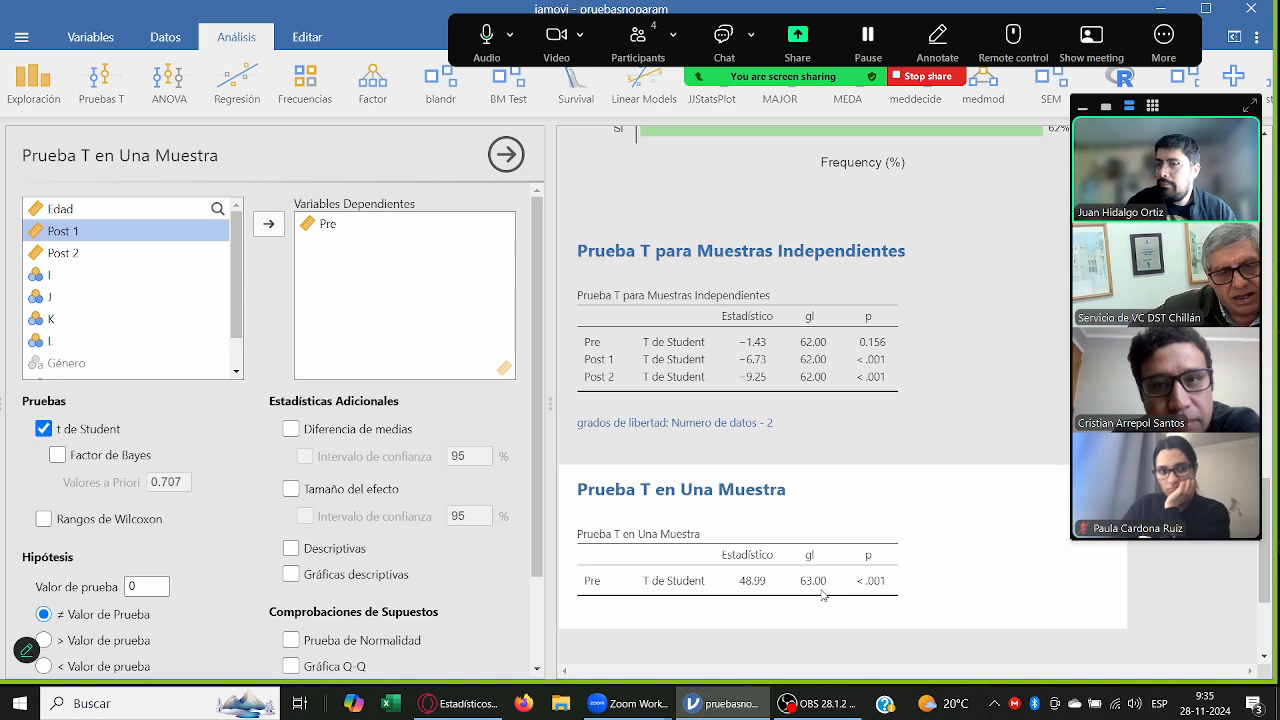
# Step: Compare the degrees of freedom in the independent-samples and one-sample T test tables
pyautogui.click(785, 380)
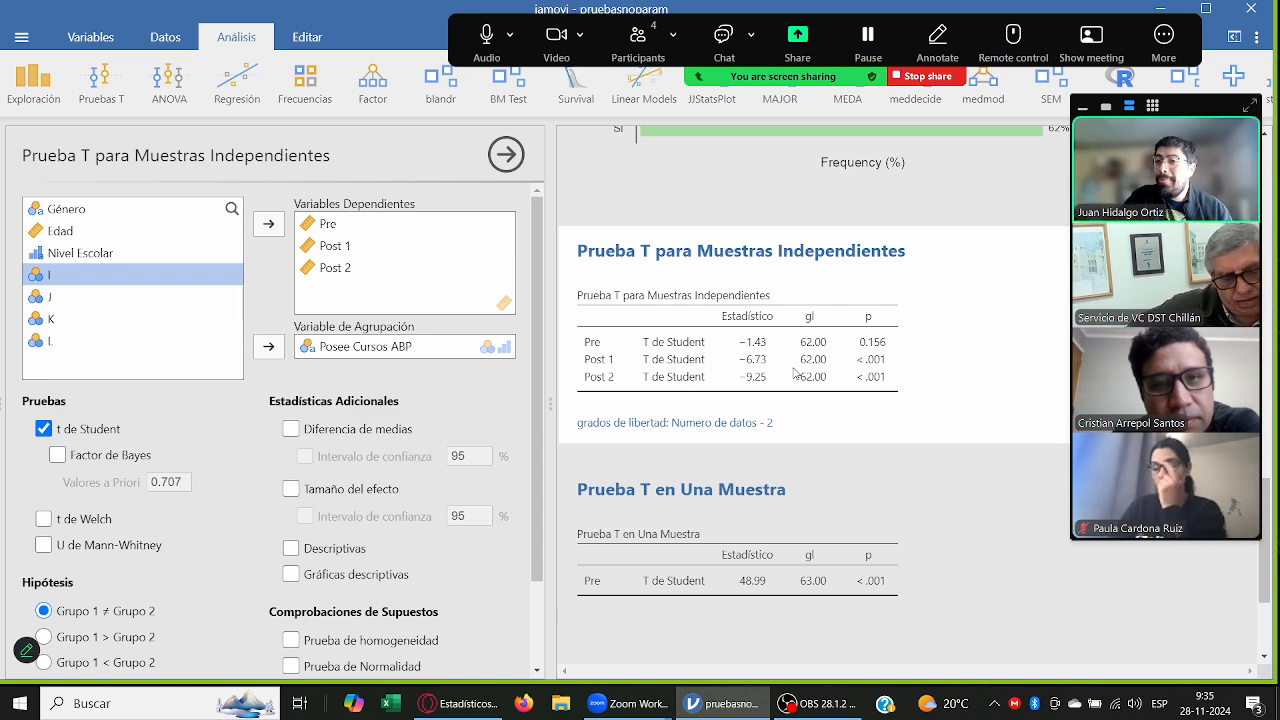
pyautogui.click(716, 528)
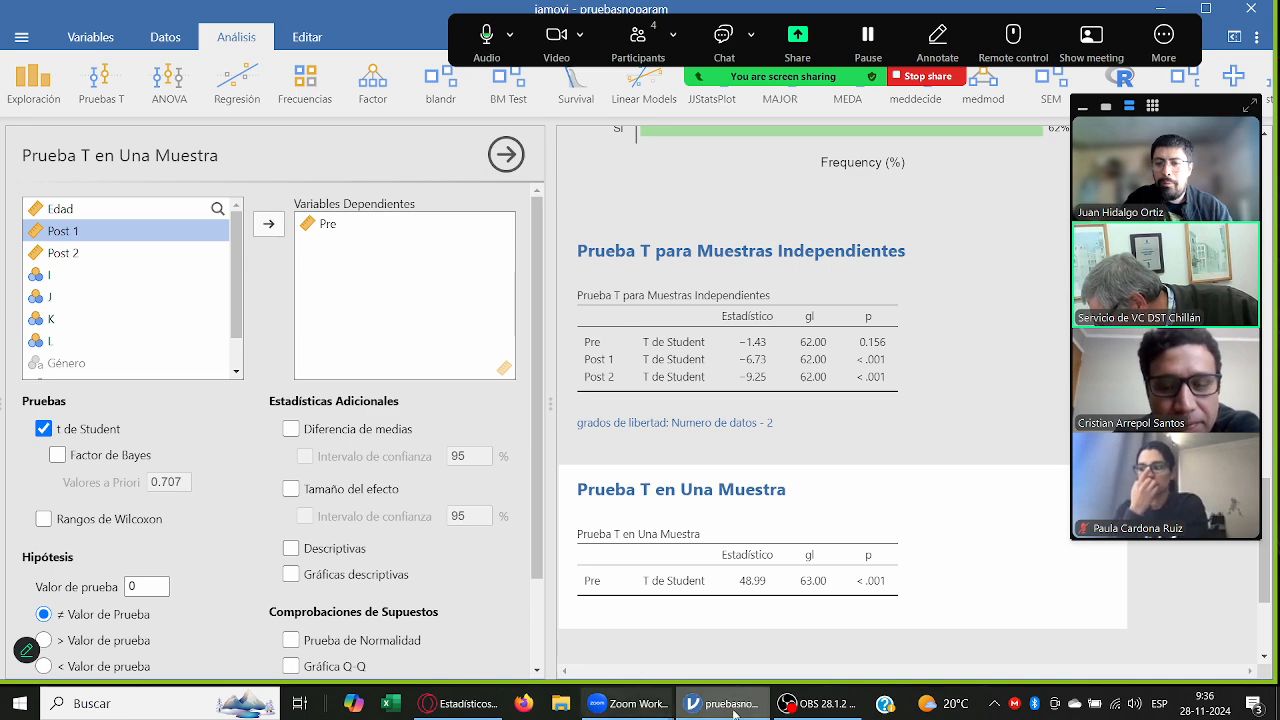
pyautogui.click(735, 668)
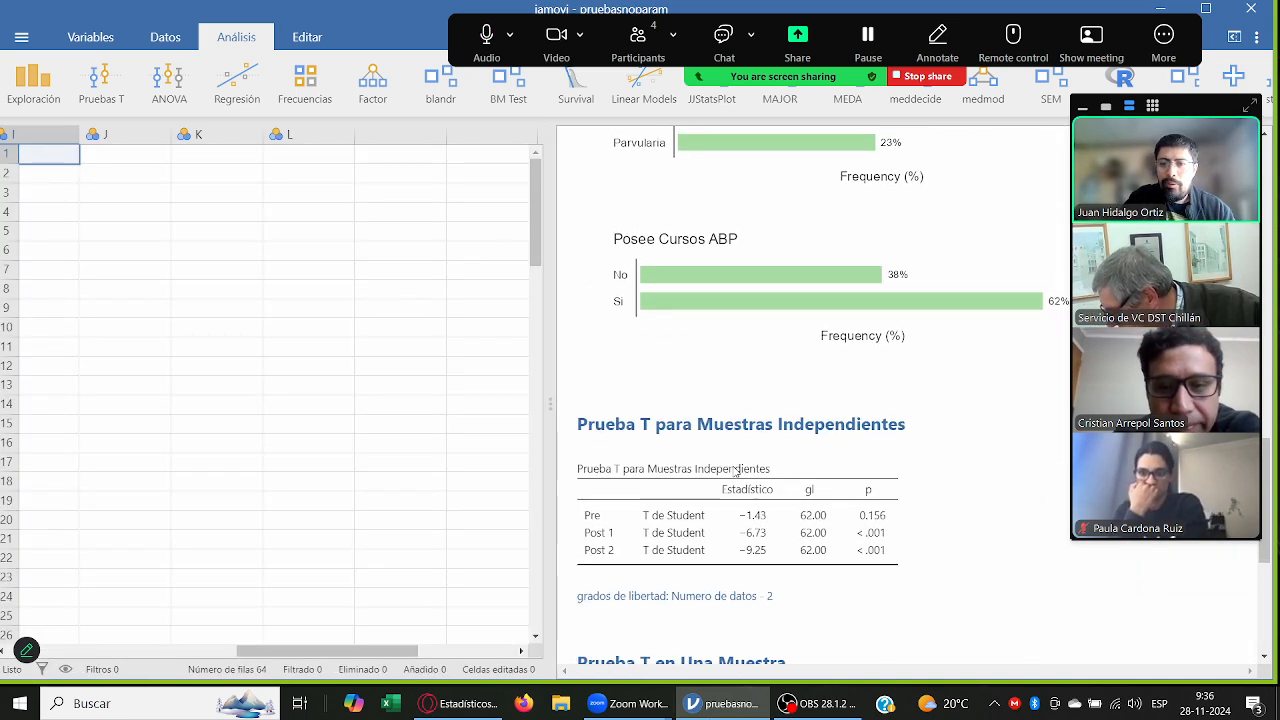
pyautogui.click(805, 392)
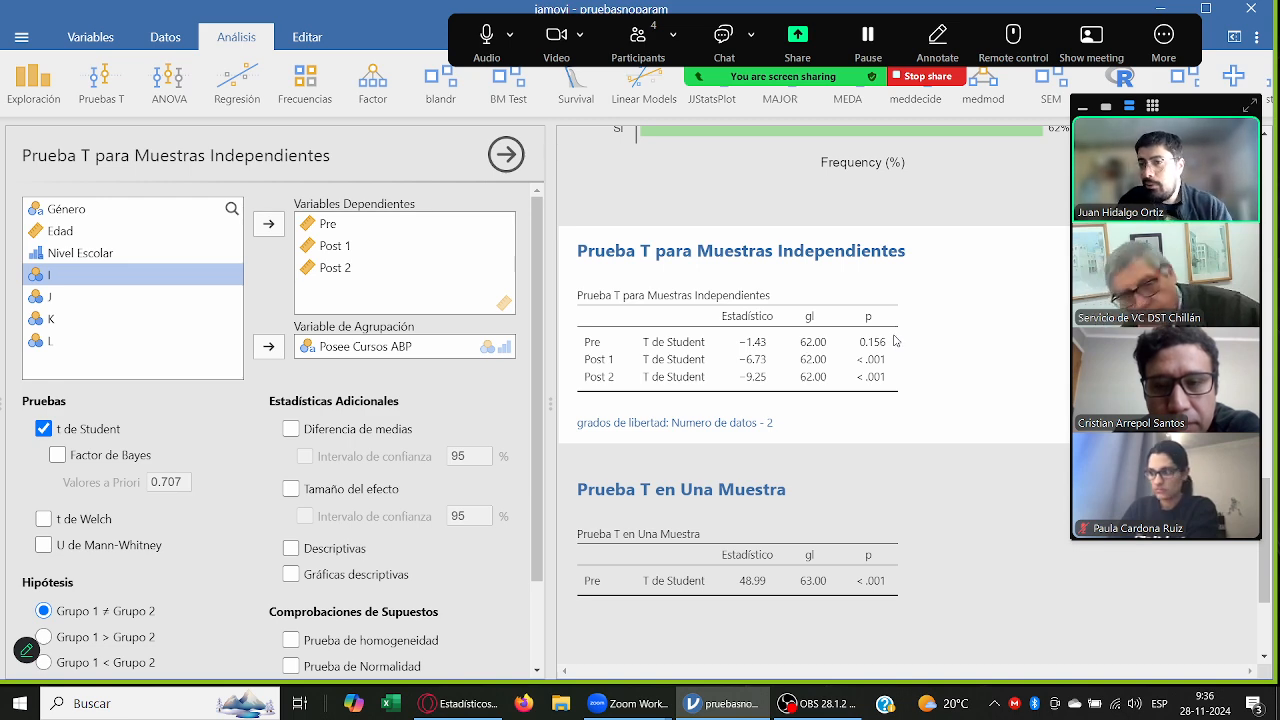
# Step: Delete the one-sample T test from the results
pyautogui.click(672, 492)
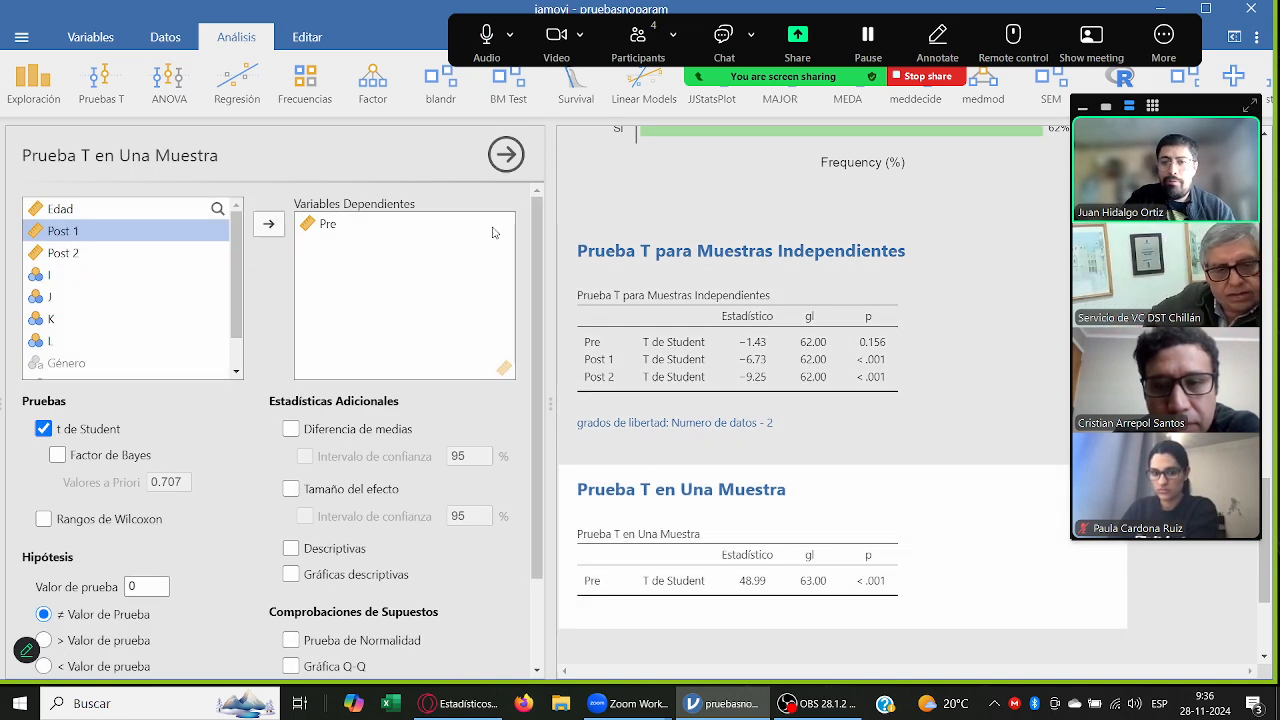
pyautogui.rightClick(672, 490)
pyautogui.click(722, 566)
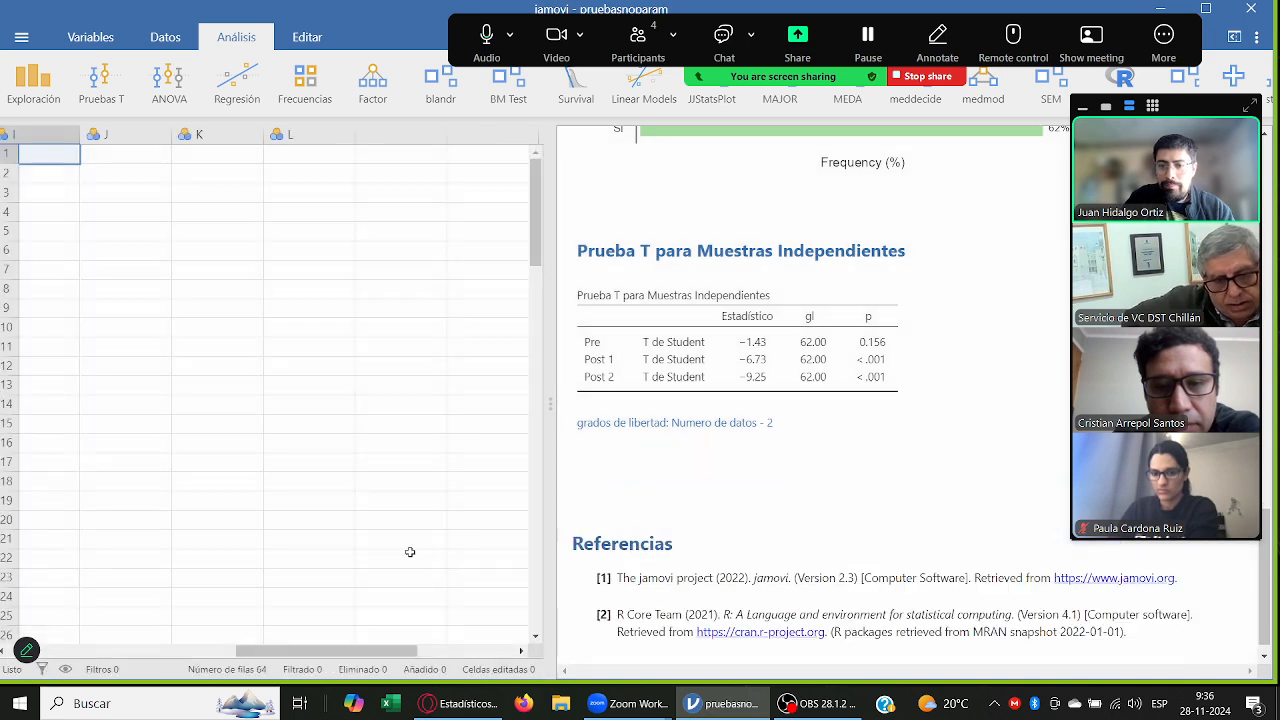
# Step: Add the group descriptives table to the independent-samples T test
pyautogui.click(757, 347)
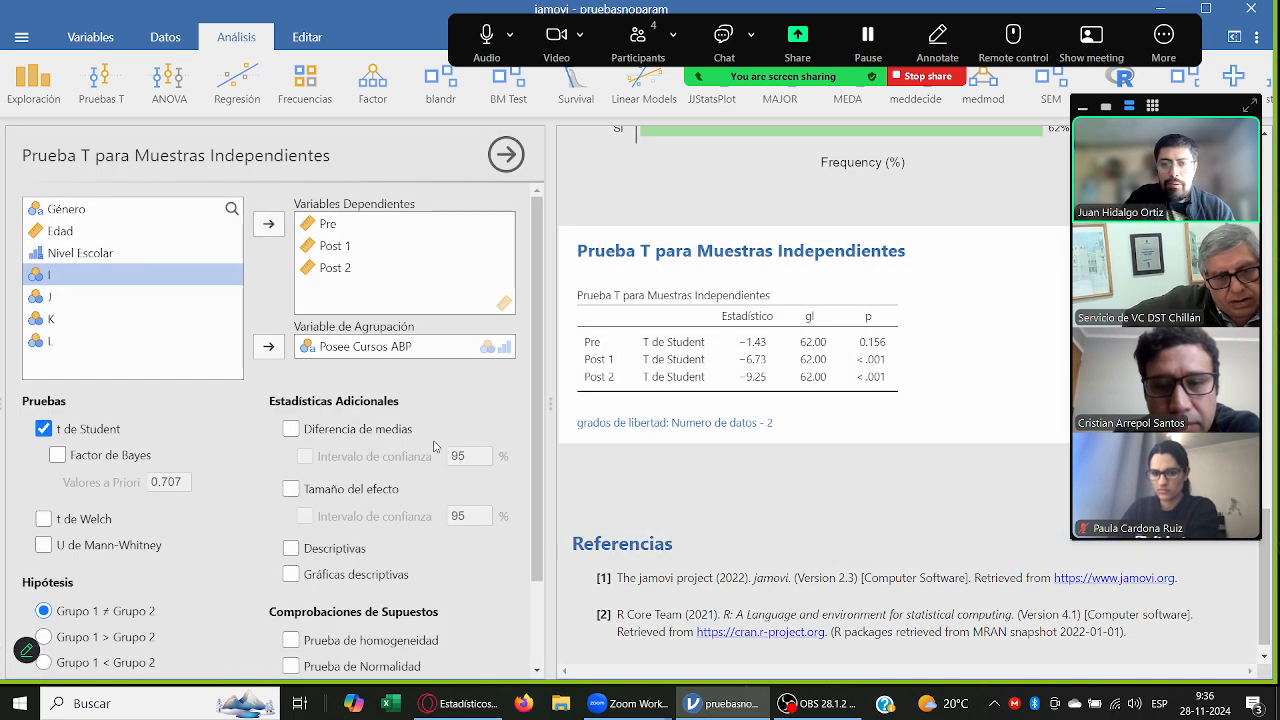
pyautogui.click(366, 556)
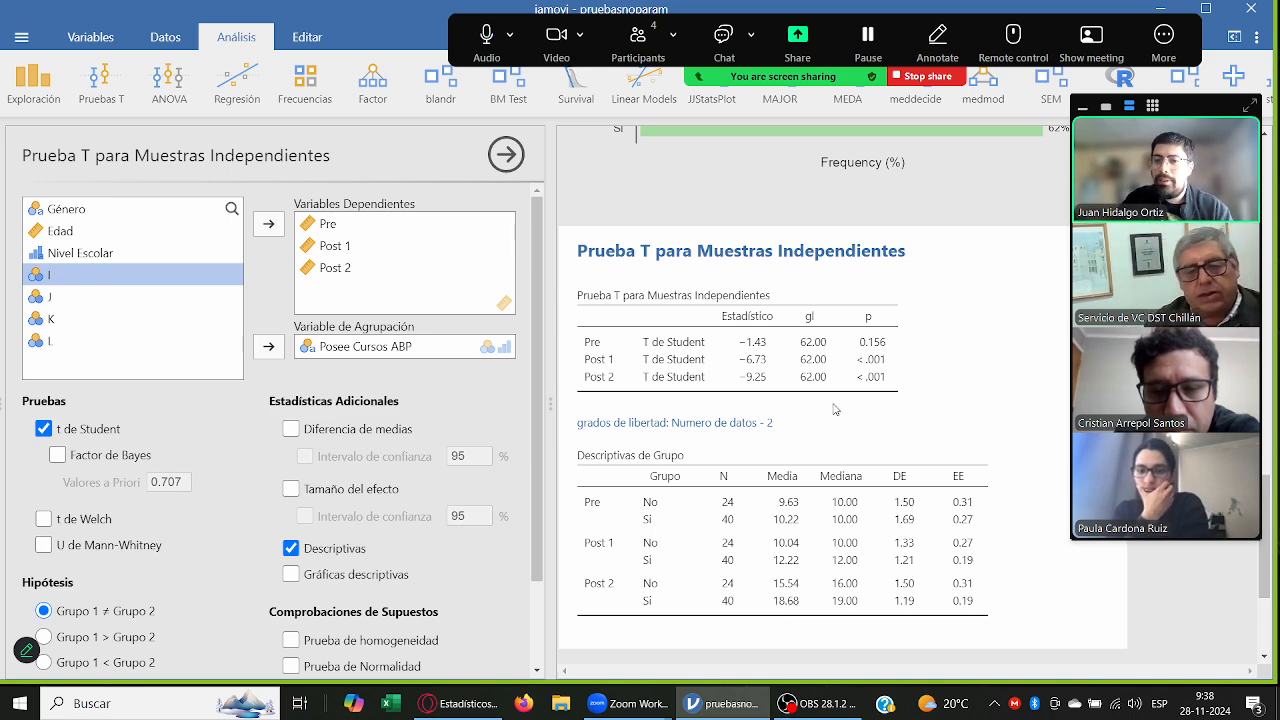
# Step: Try Género as the T test's grouping variable and restore Posee Cursos ABP
pyautogui.click(148, 215)
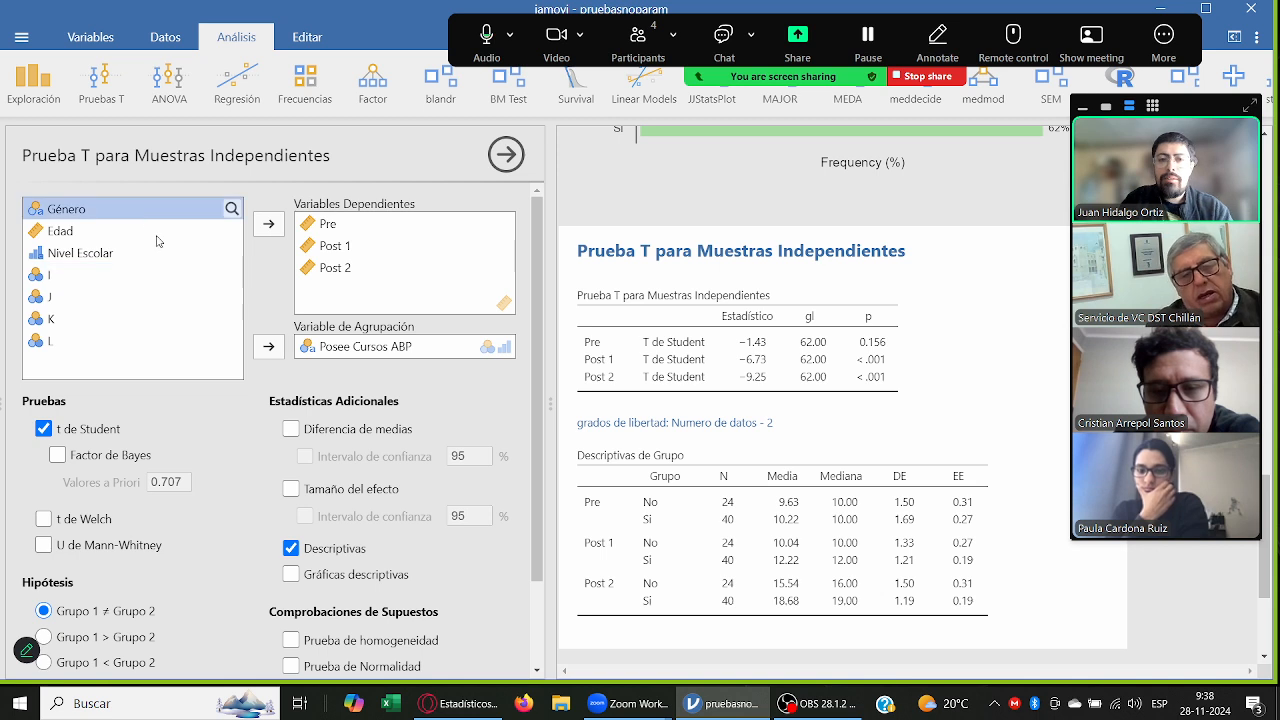
pyautogui.click(268, 346)
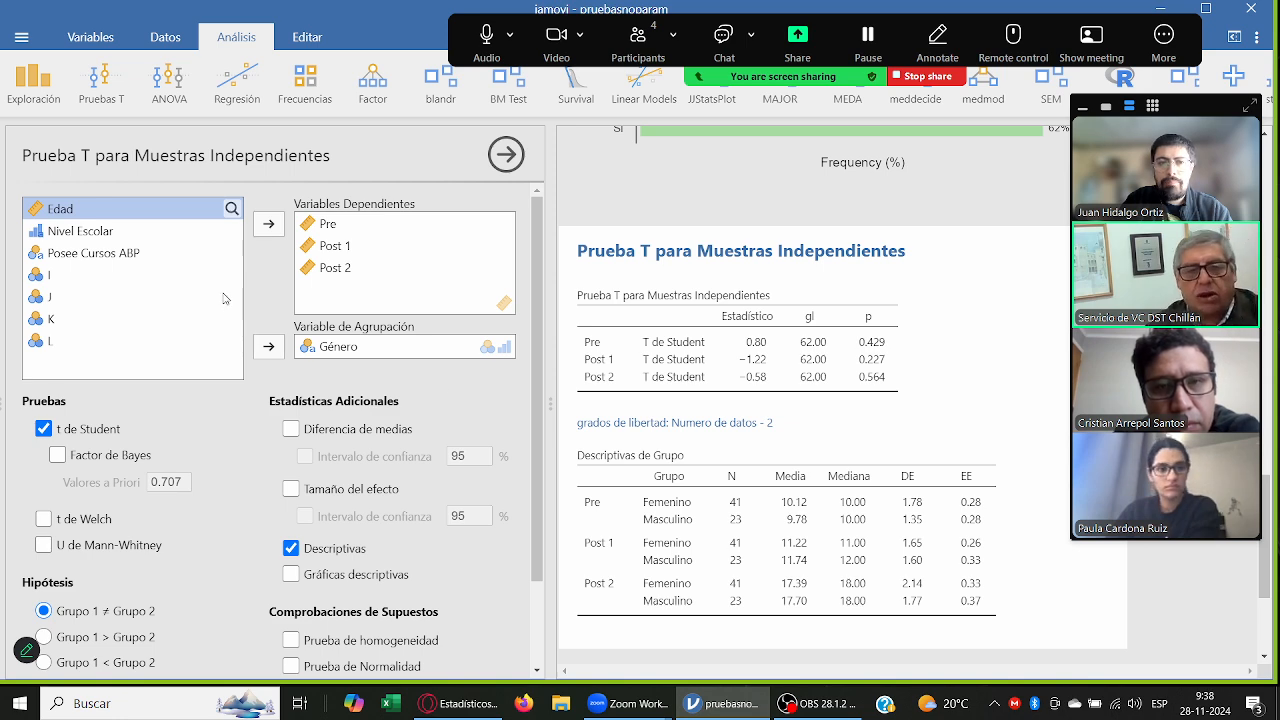
pyautogui.click(201, 255)
pyautogui.click(269, 347)
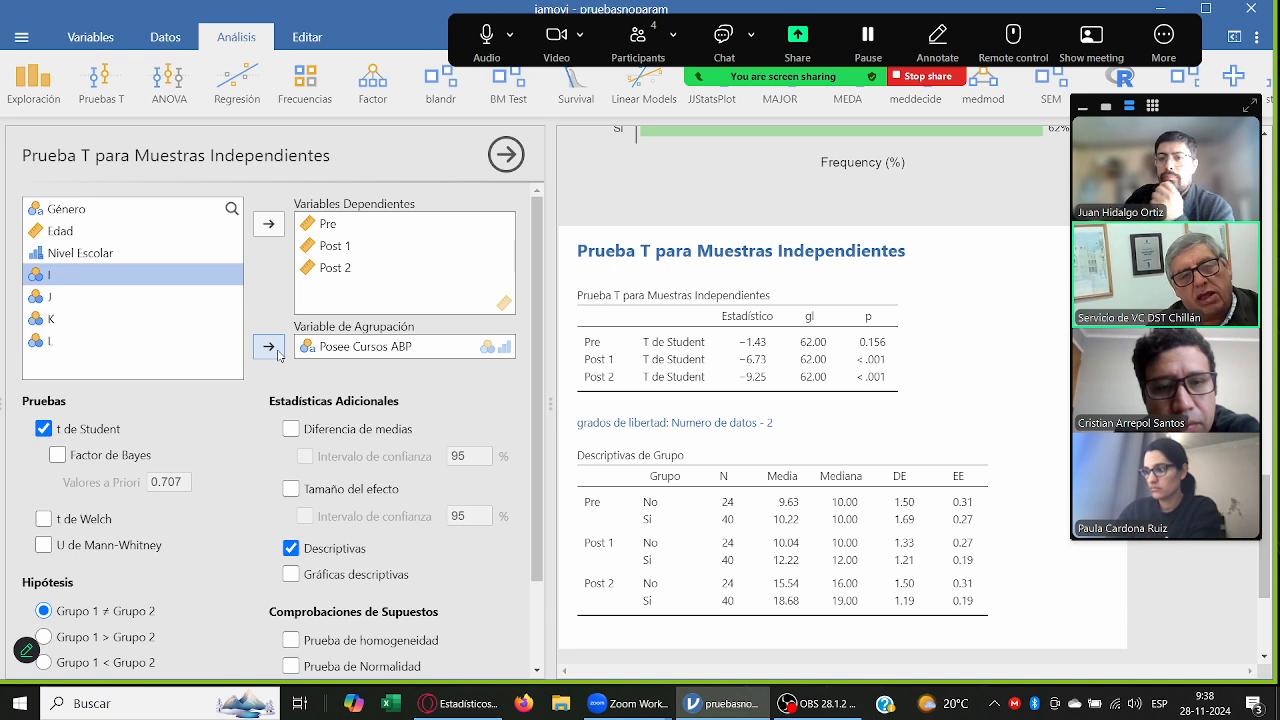
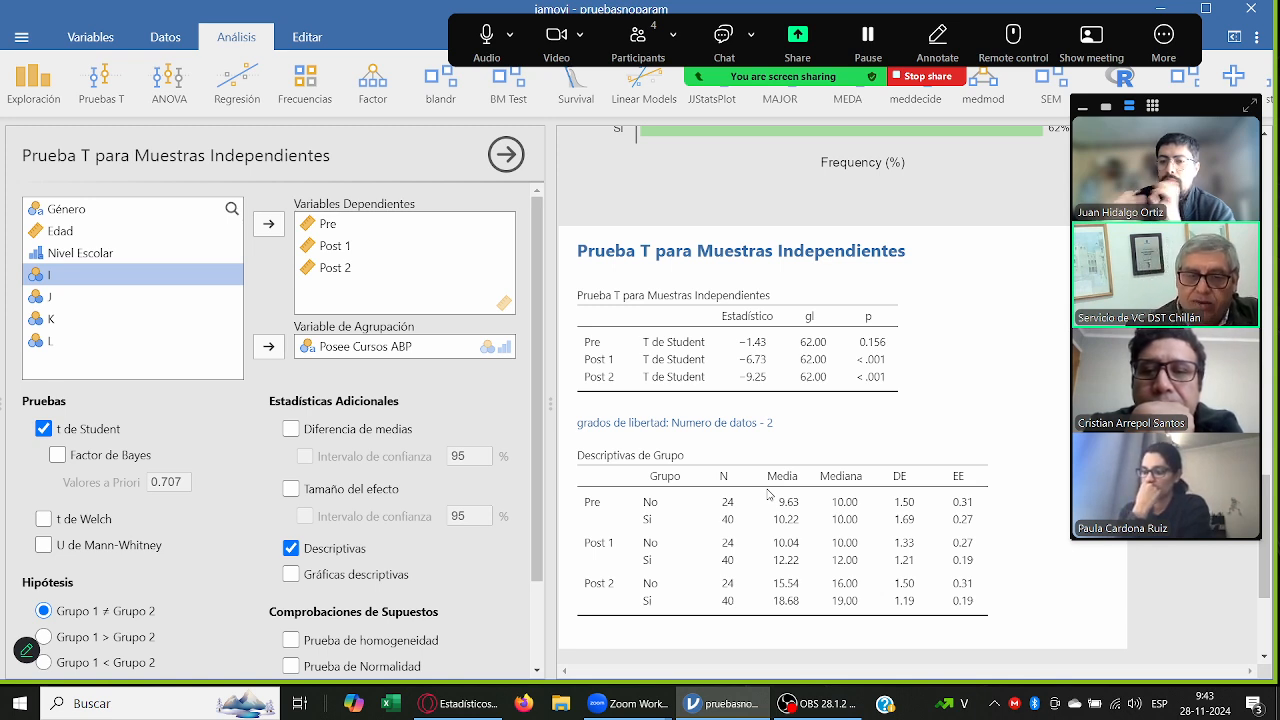
# Step: Try adding the mean difference to the independent-samples T test table, view its columns and remove it again
pyautogui.click(381, 426)
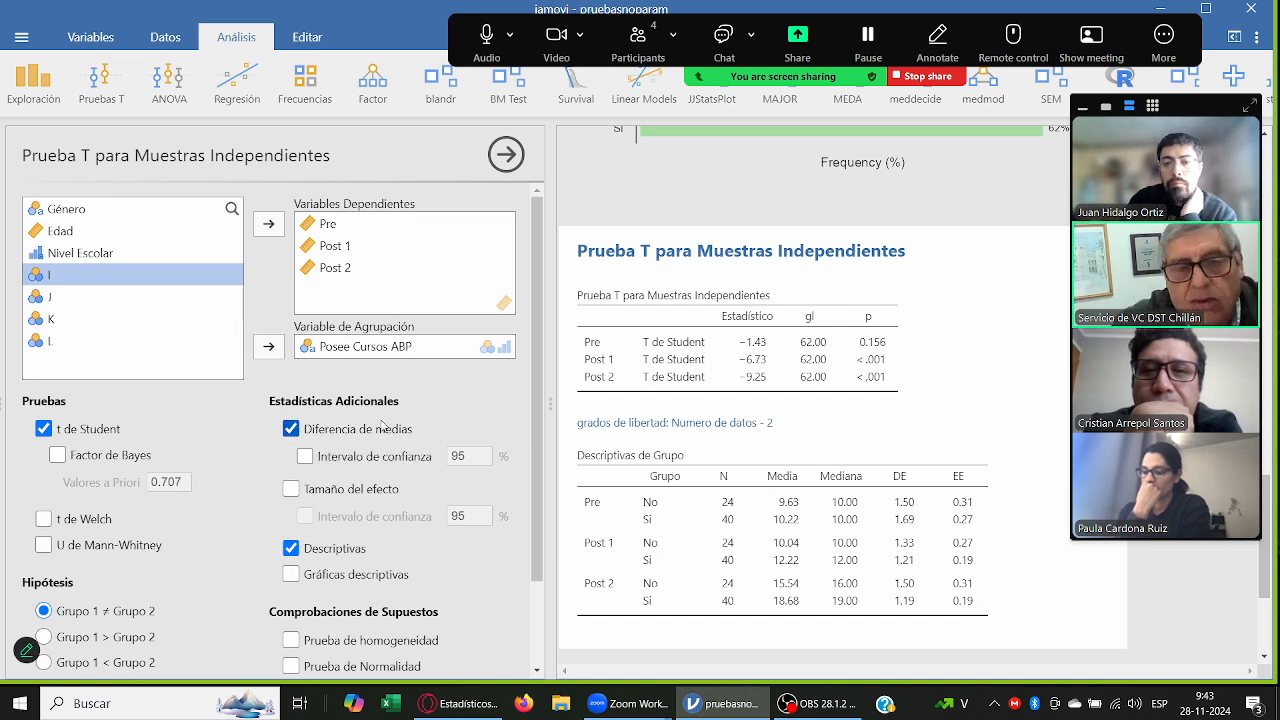
pyautogui.moveTo(1188, 112); pyautogui.dragTo(426, 48)
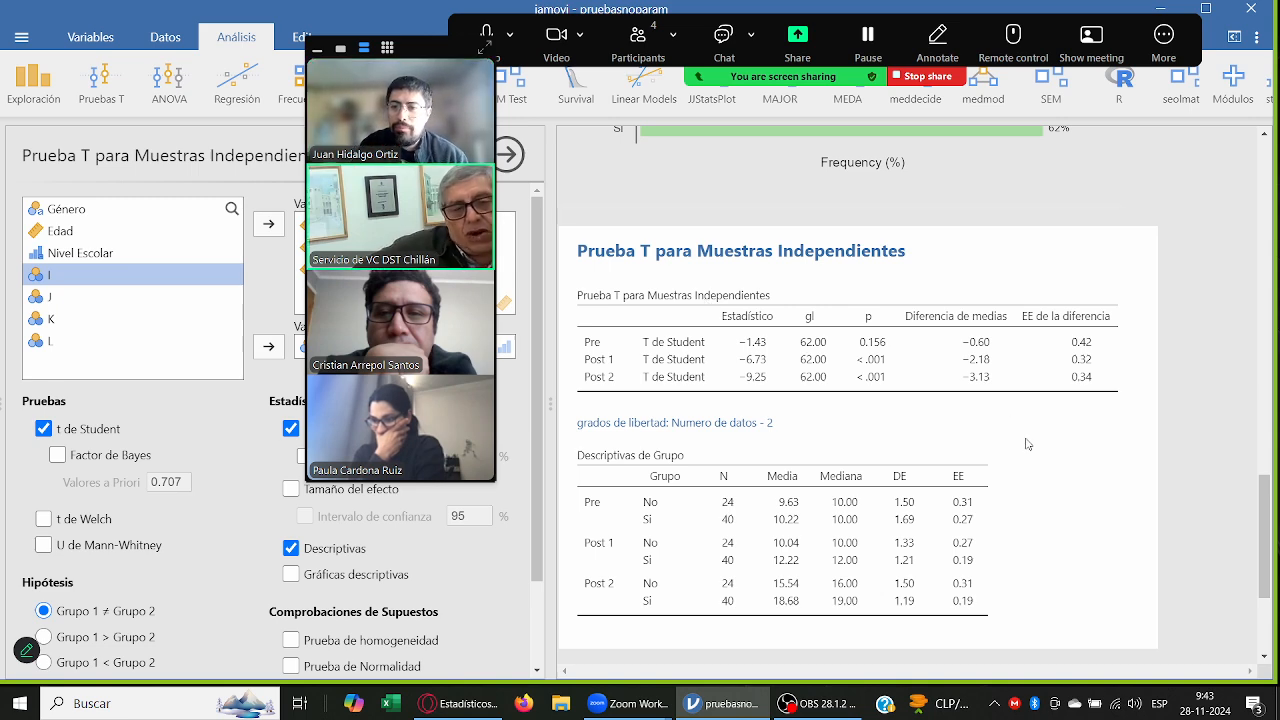
pyautogui.moveTo(420, 52); pyautogui.dragTo(1175, 93)
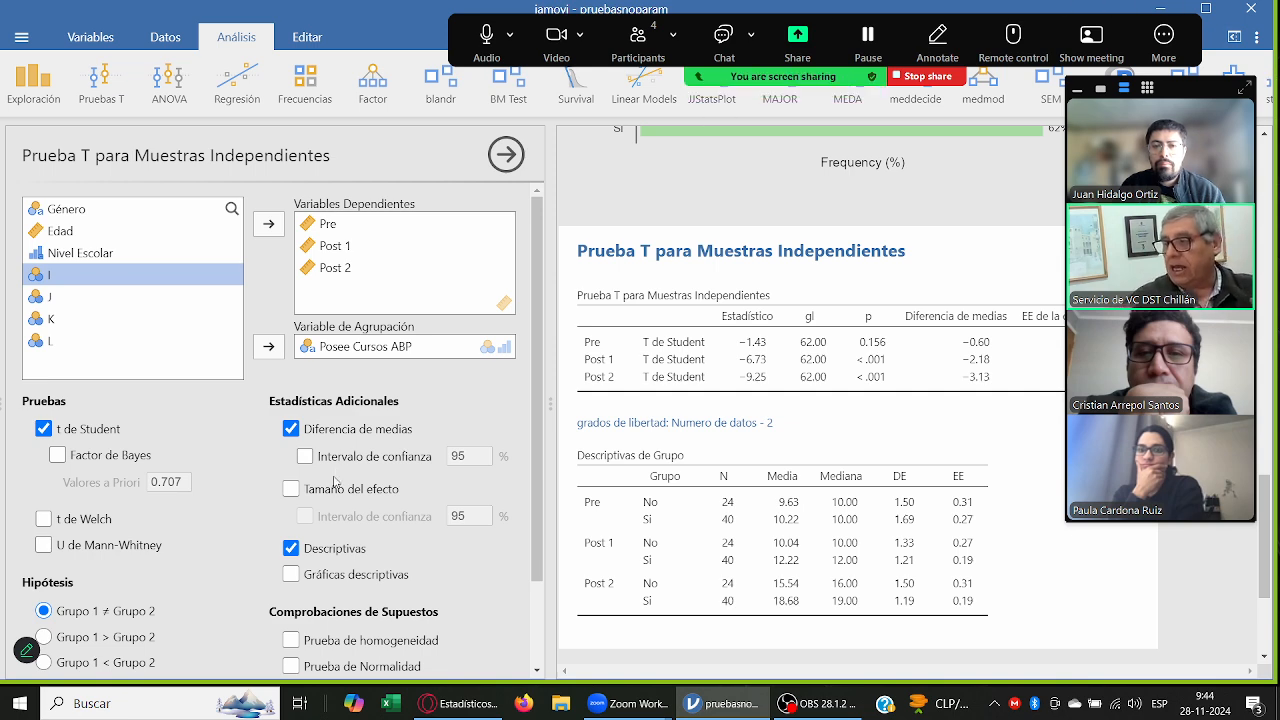
pyautogui.click(360, 432)
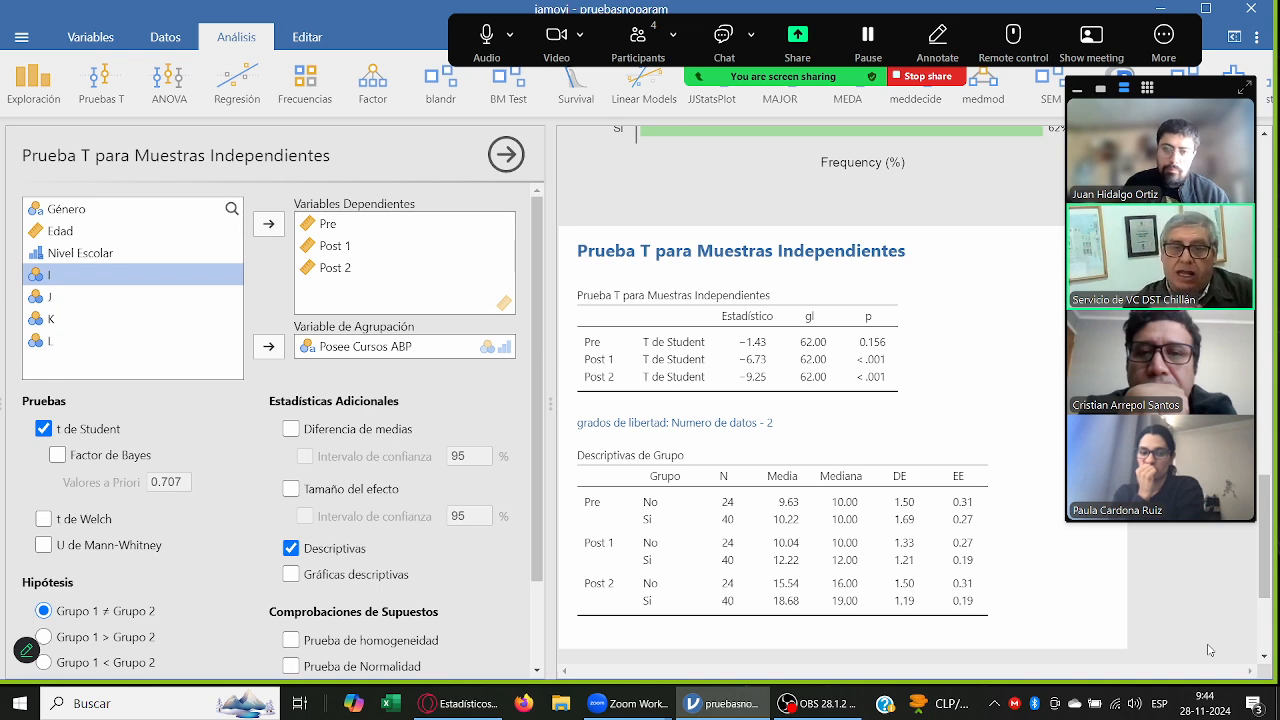
# Step: Write the note line "Cómo hacer para atenuar si es que en "pre" hay diferencias:" below the group descriptives table
pyautogui.scroll(-3, 1203, 627)
pyautogui.click(744, 408)
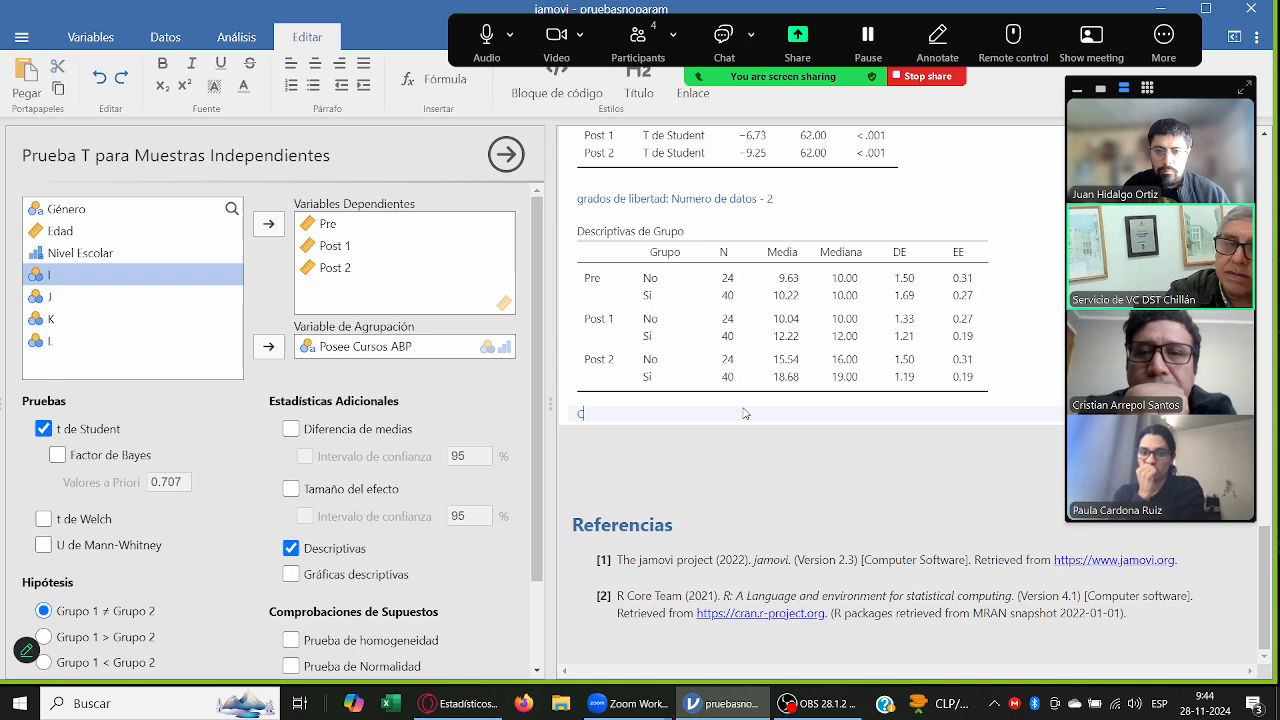
pyautogui.write('Cómo hacer para ')
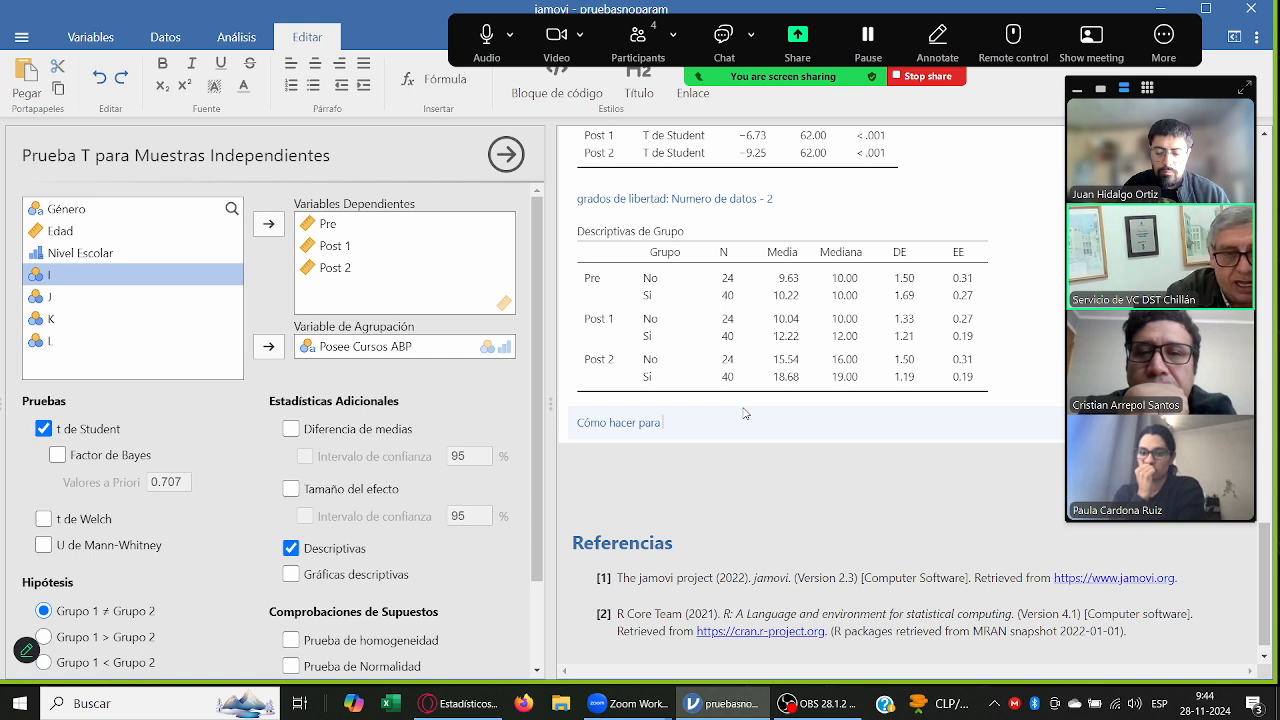
pyautogui.write('atenuar e')
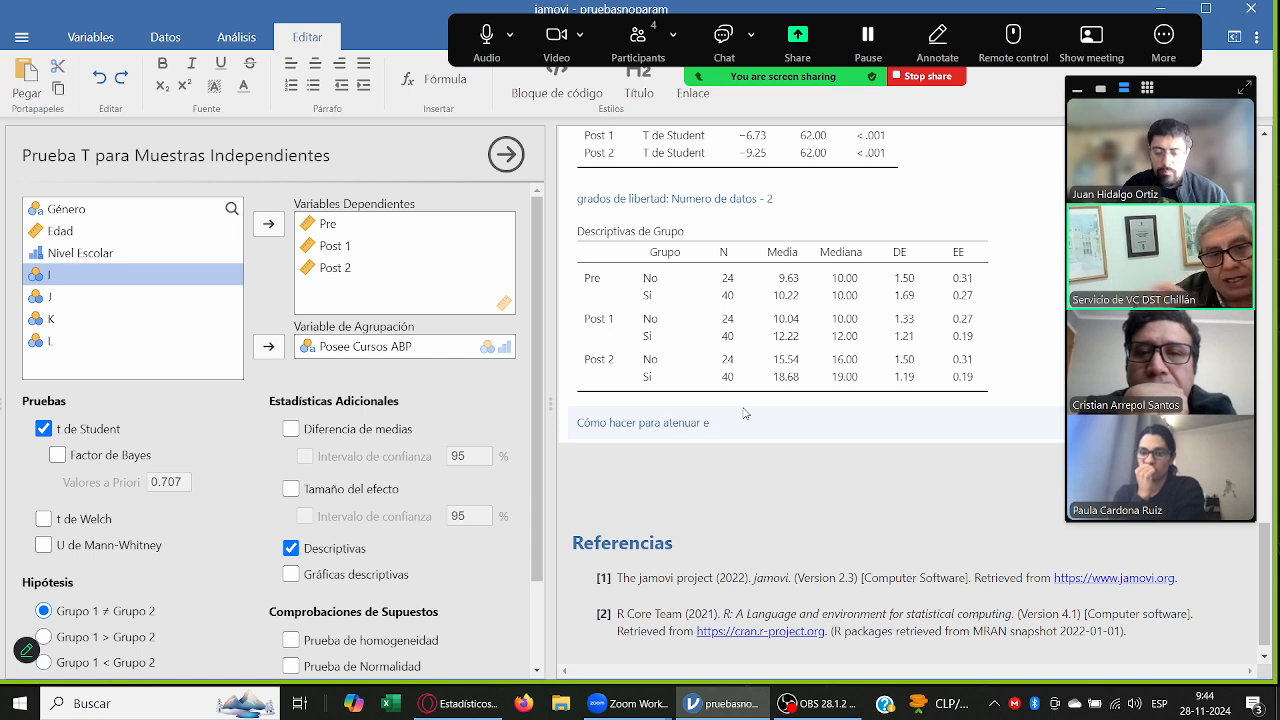
pyautogui.press('BackSpace')
pyautogui.write('si es que en "pre')
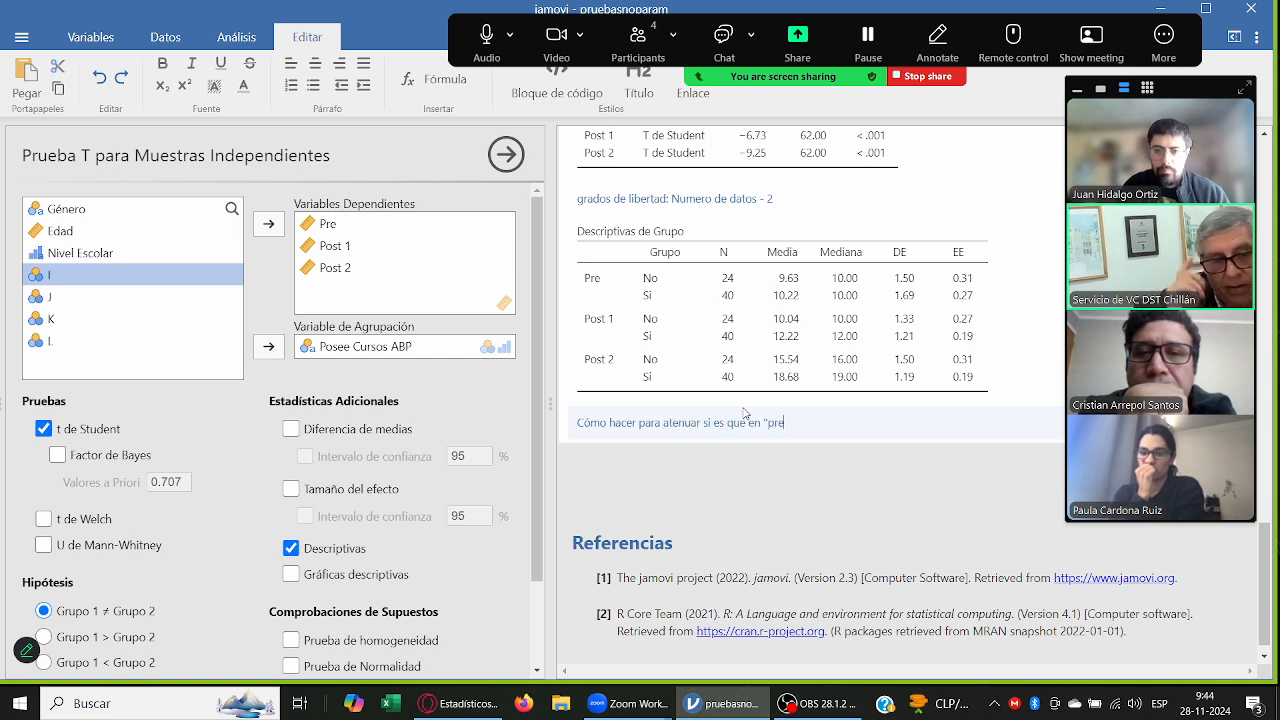
pyautogui.write('" hay diferen')
pyautogui.write('cias:')
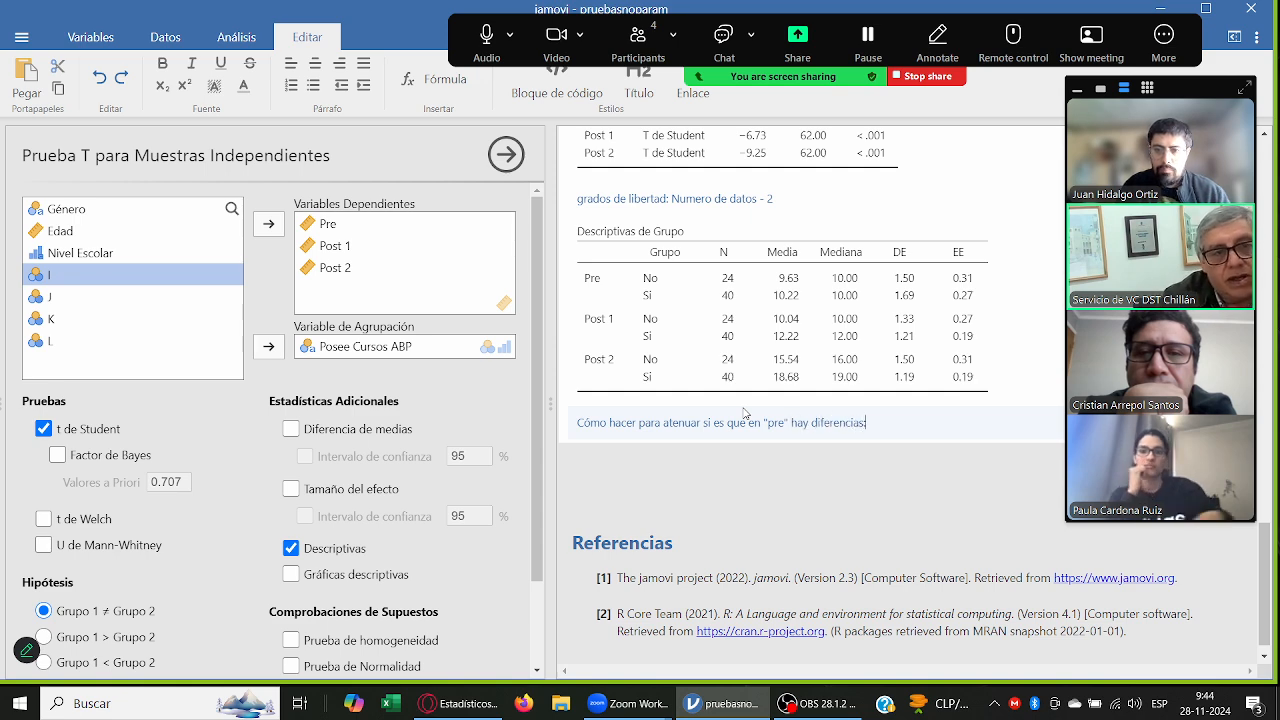
# Step: Add a bullet under the note line reading "revisar los datos mediante un análisis exploratorio (para perder lo menos posible)"
pyautogui.press('Return')
pyautogui.write('- ')
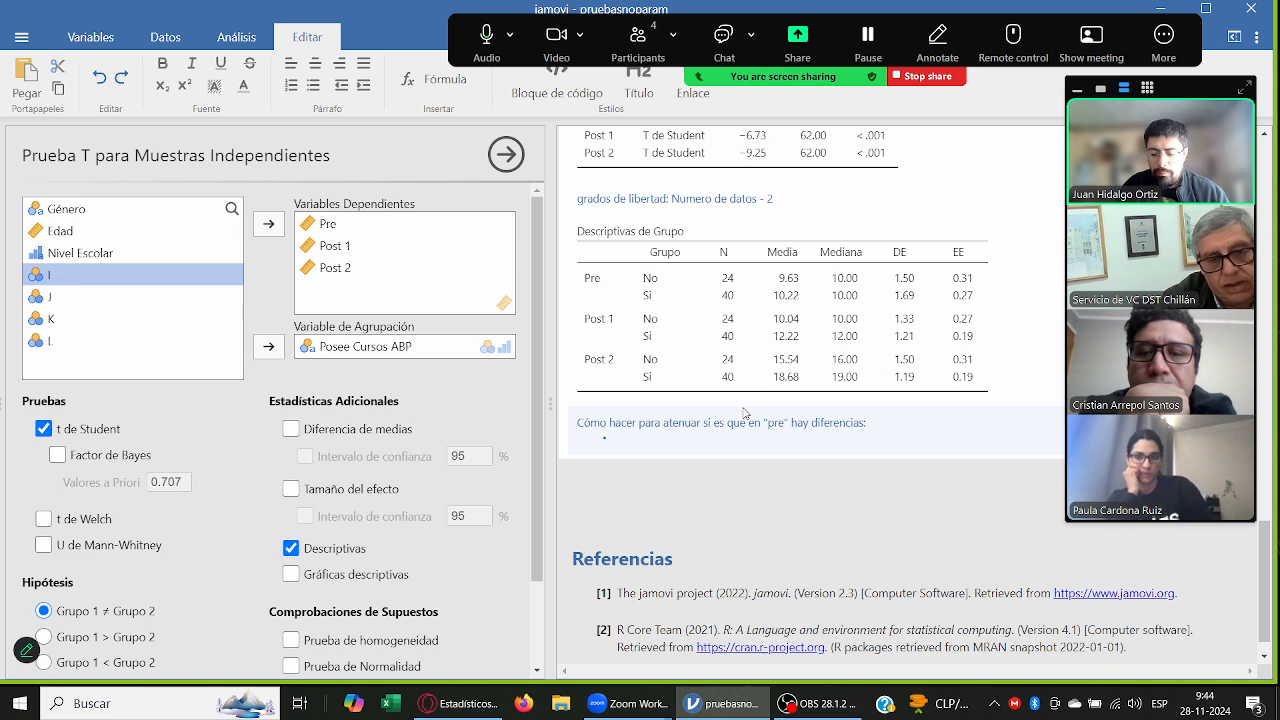
pyautogui.write('revisar')
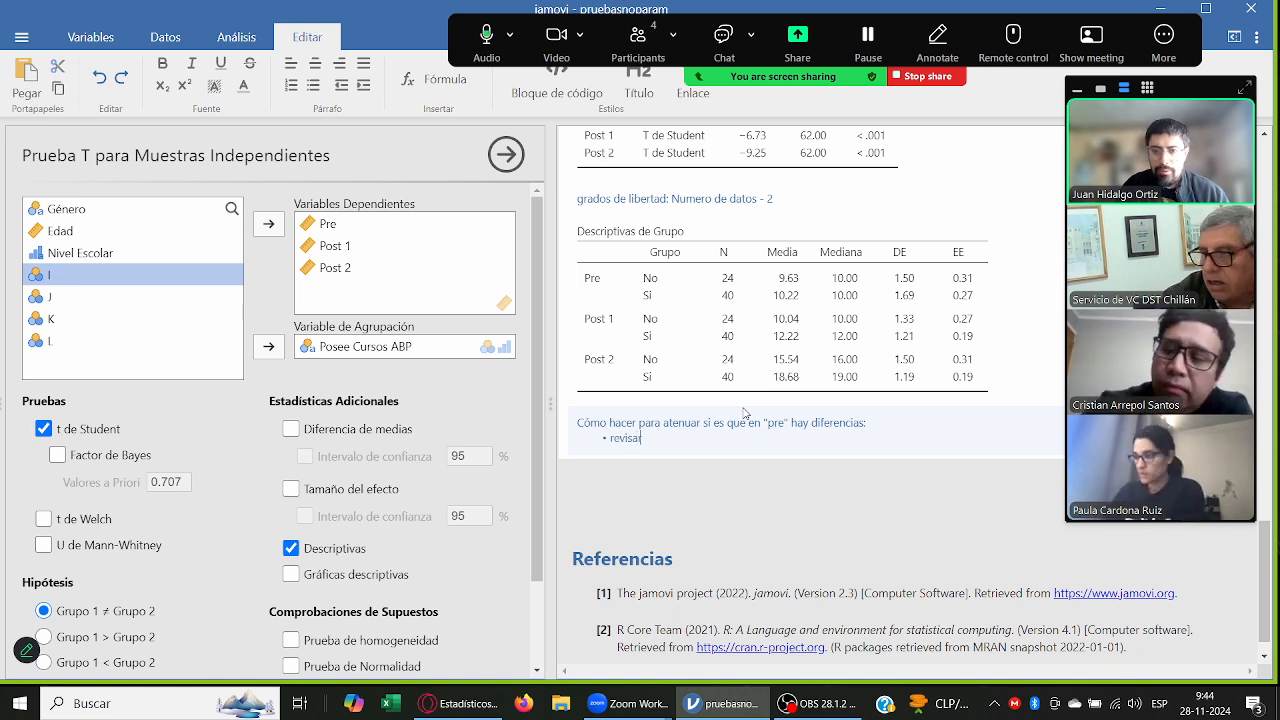
pyautogui.write(' los datos ')
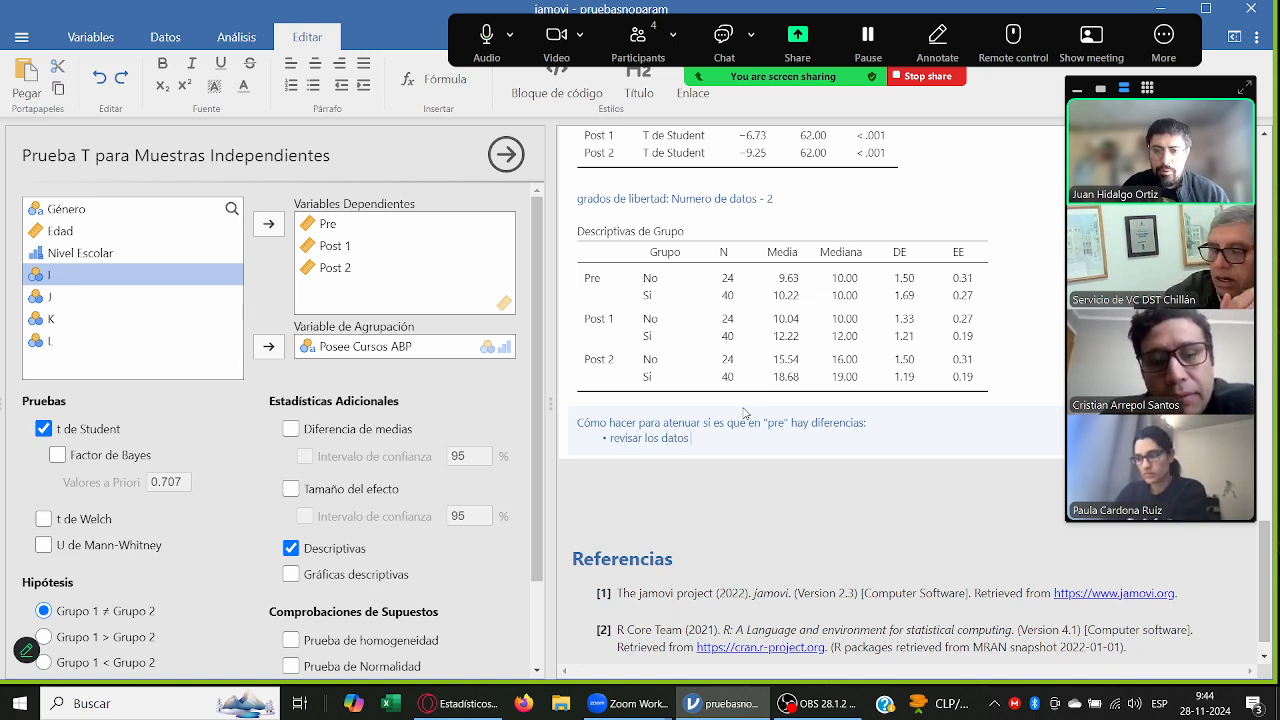
pyautogui.write('mediane')
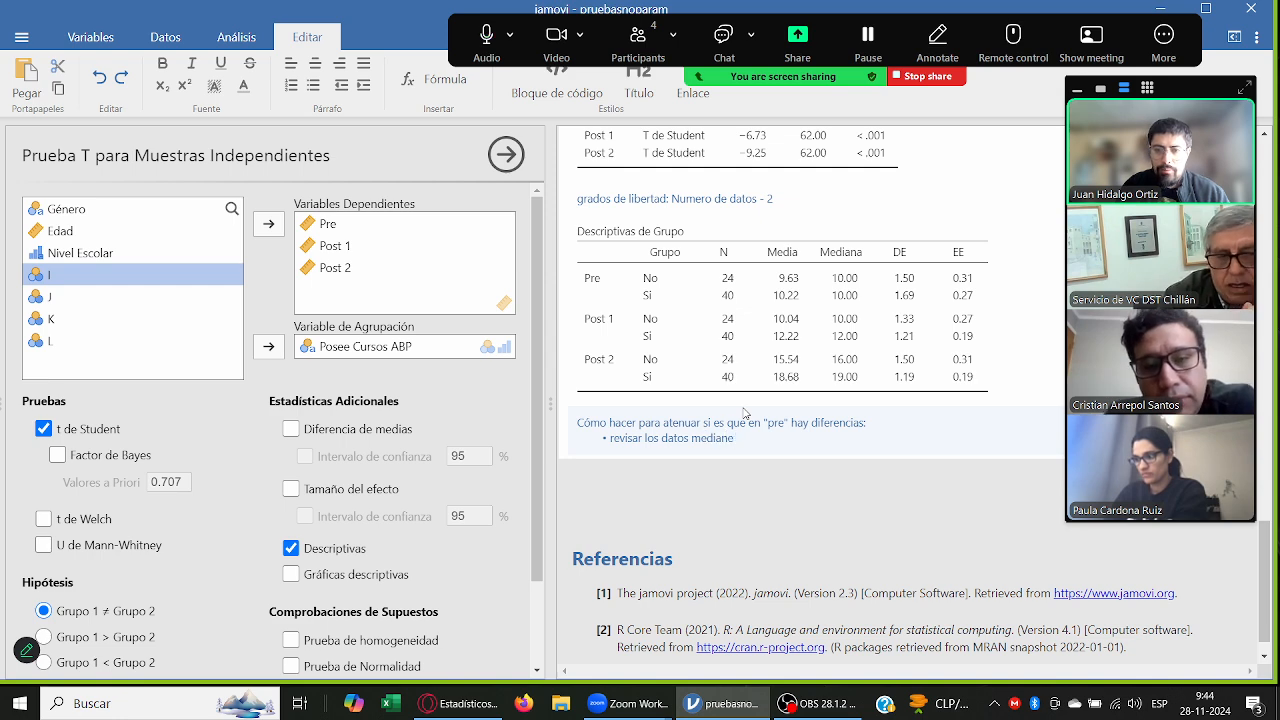
pyautogui.press('BackSpace')
pyautogui.write('te un análisis')
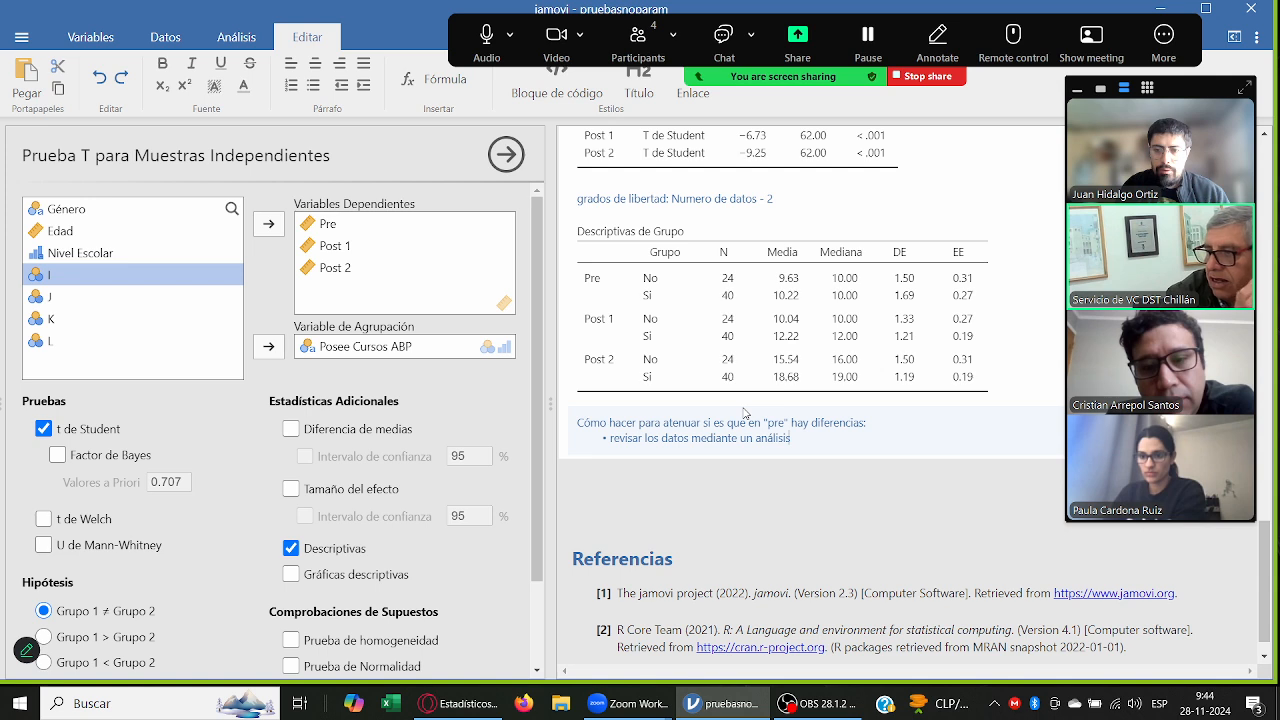
pyautogui.write(' explorator')
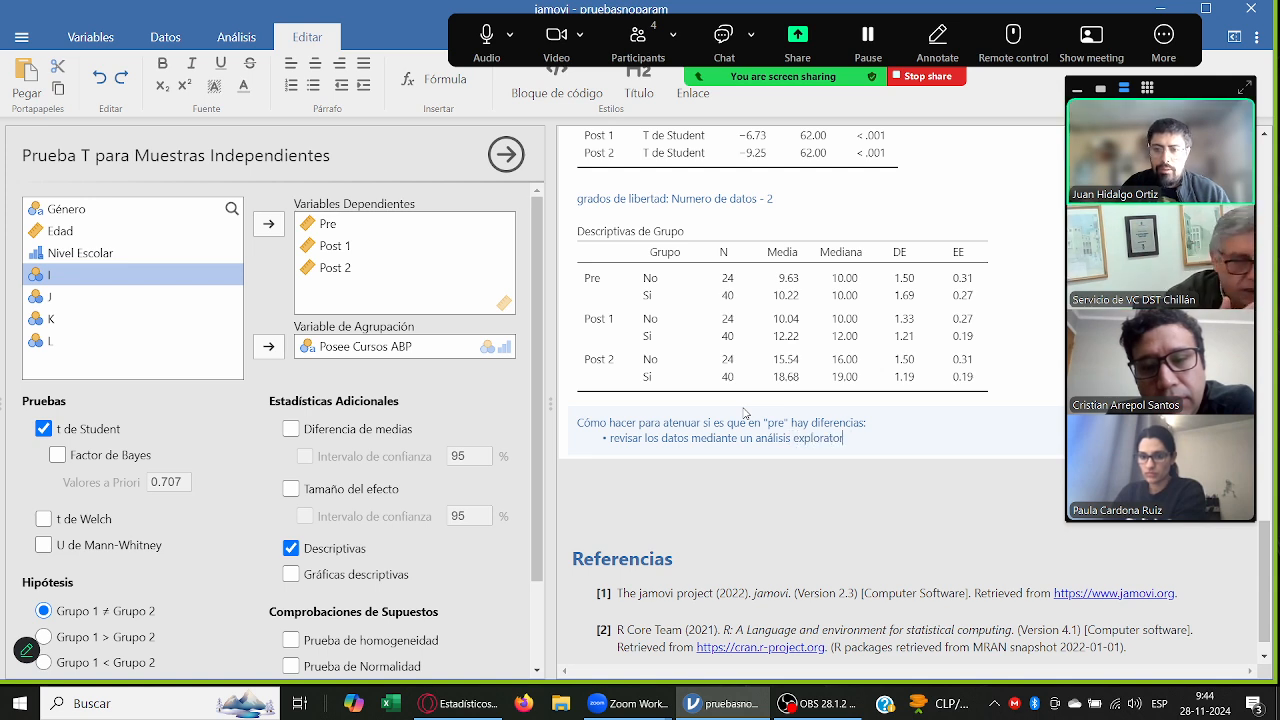
pyautogui.write('io (para')
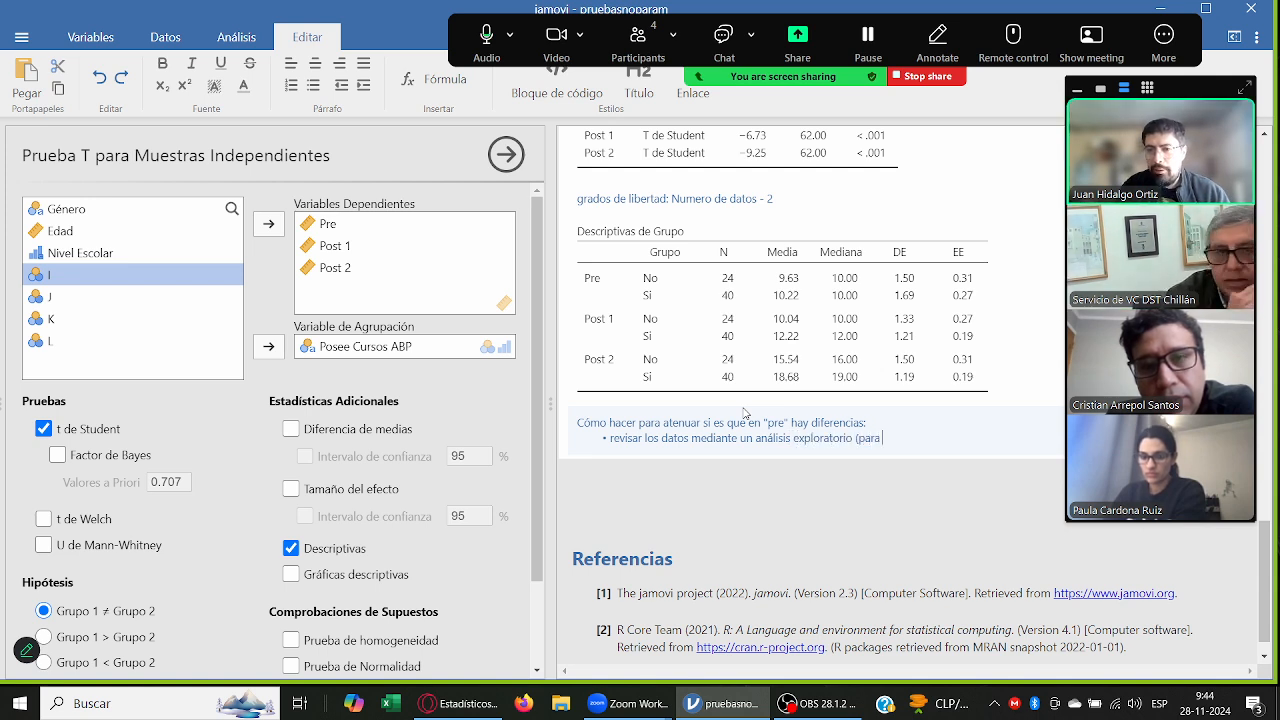
pyautogui.write(' perder ')
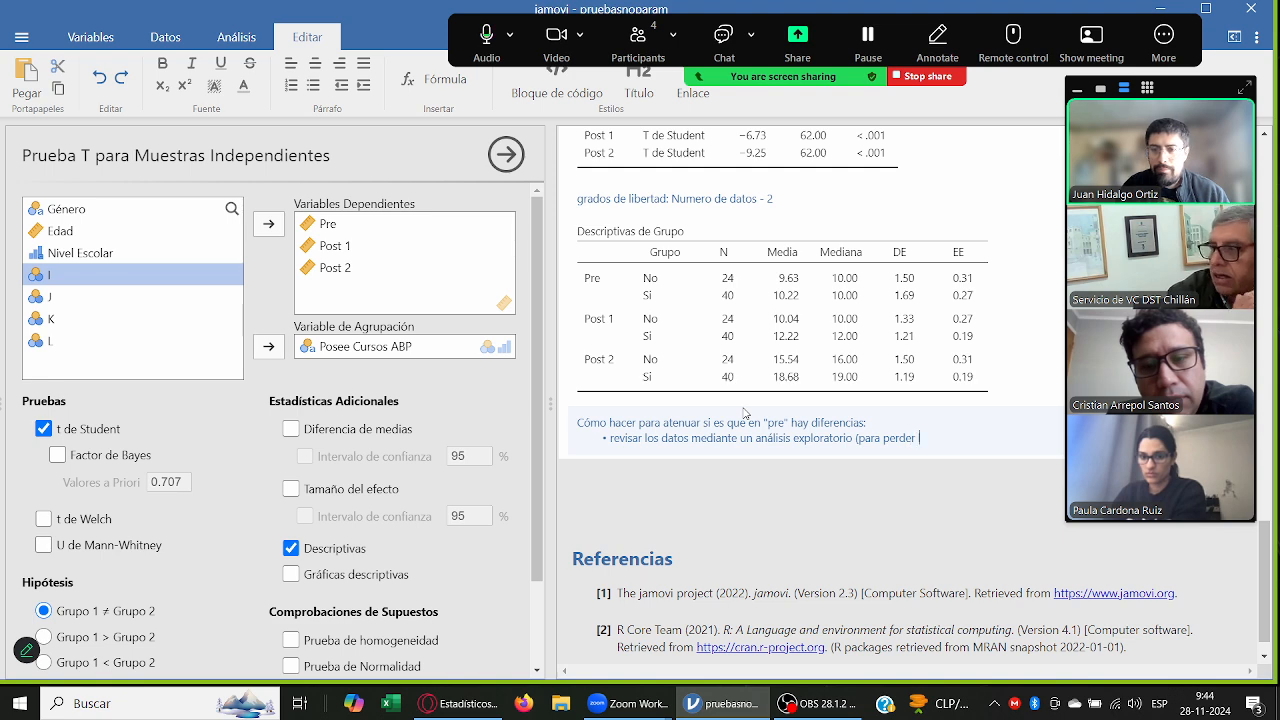
pyautogui.write('lo menos posible)')
# Step: Add a second bullet reading "ajustar el diseño: pasar de comparar grupos a comparar las ganancias (post - pre) = delta"
pyautogui.press('Return')
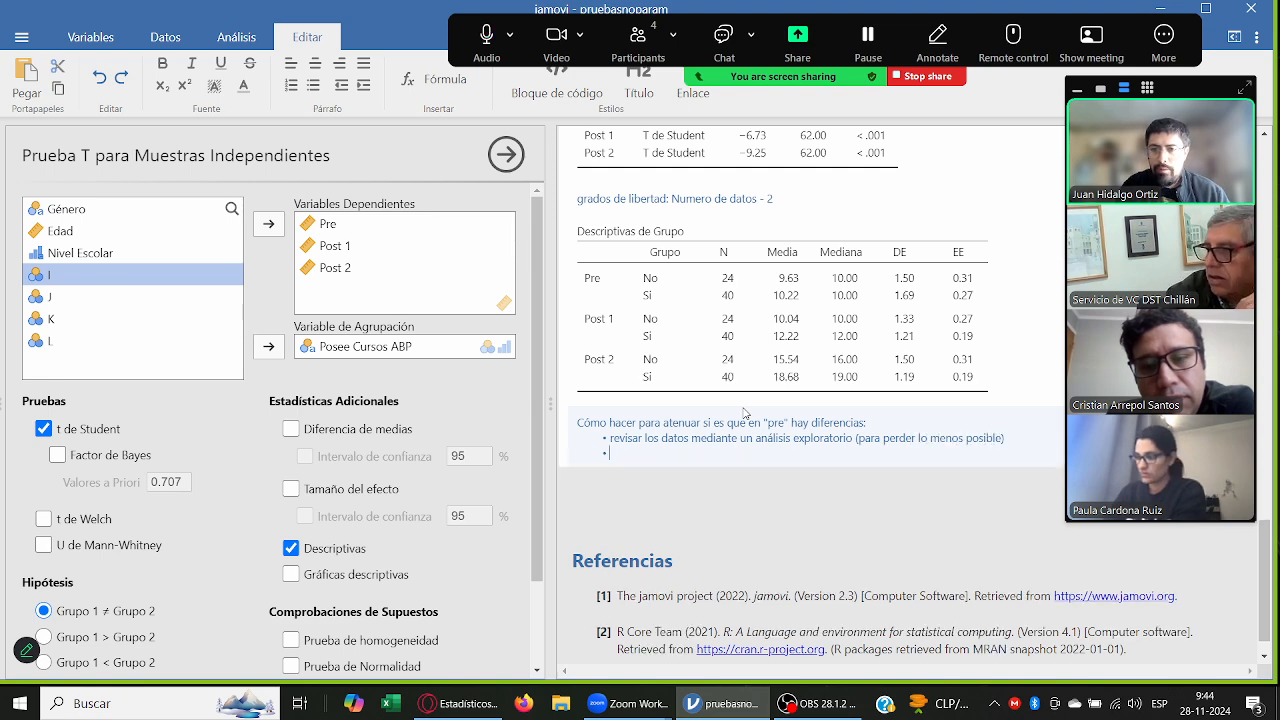
pyautogui.write('ajustar de')
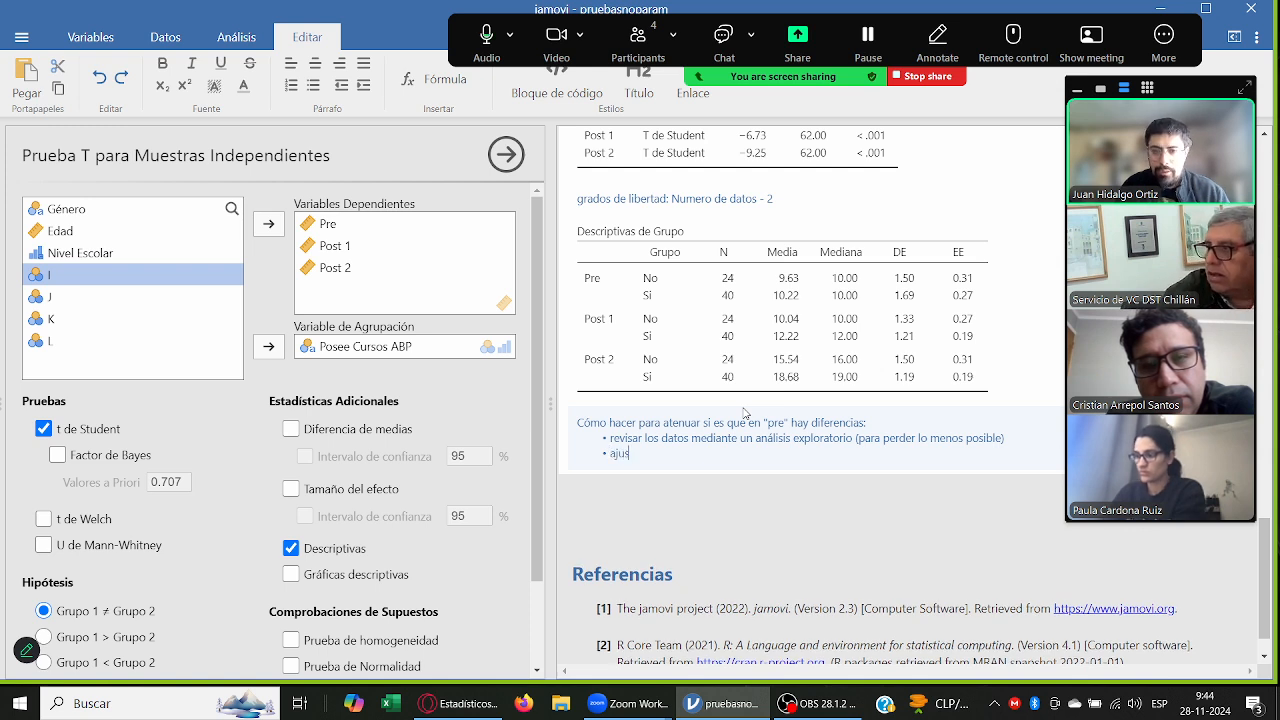
pyautogui.press('BackSpace')
pyautogui.press('BackSpace')
pyautogui.write('el diseño')
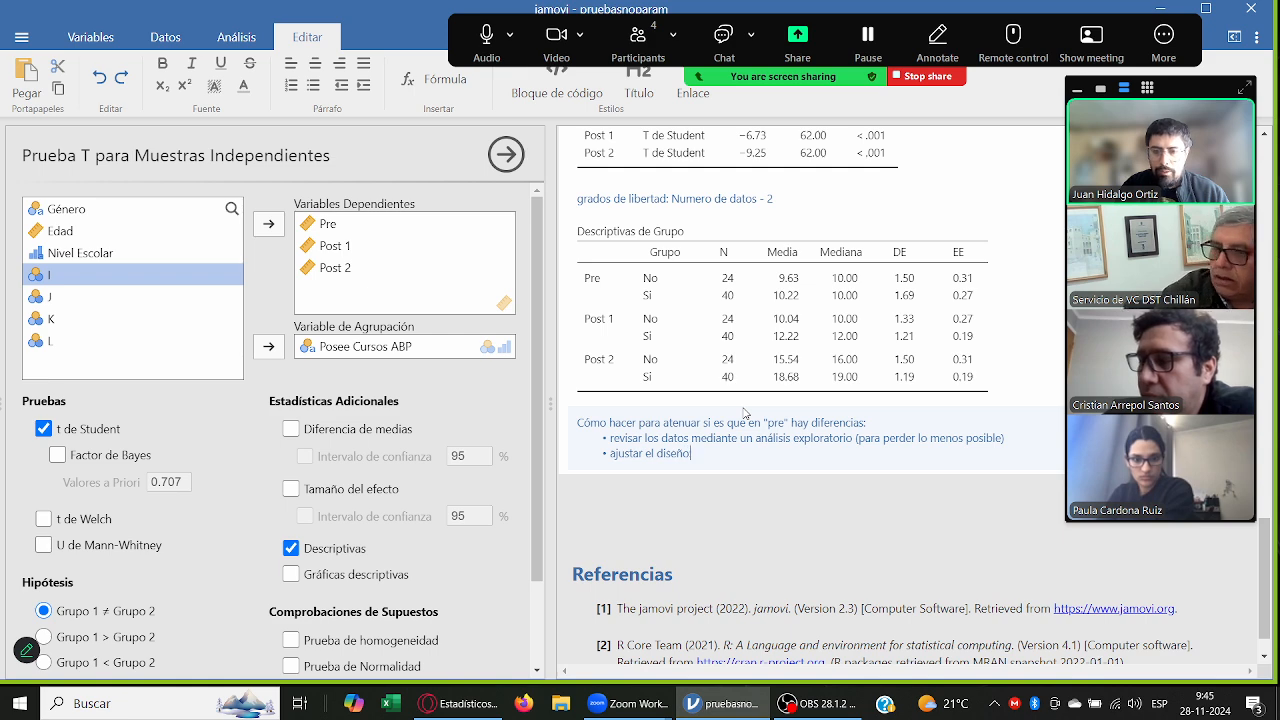
pyautogui.write(': pasar de ')
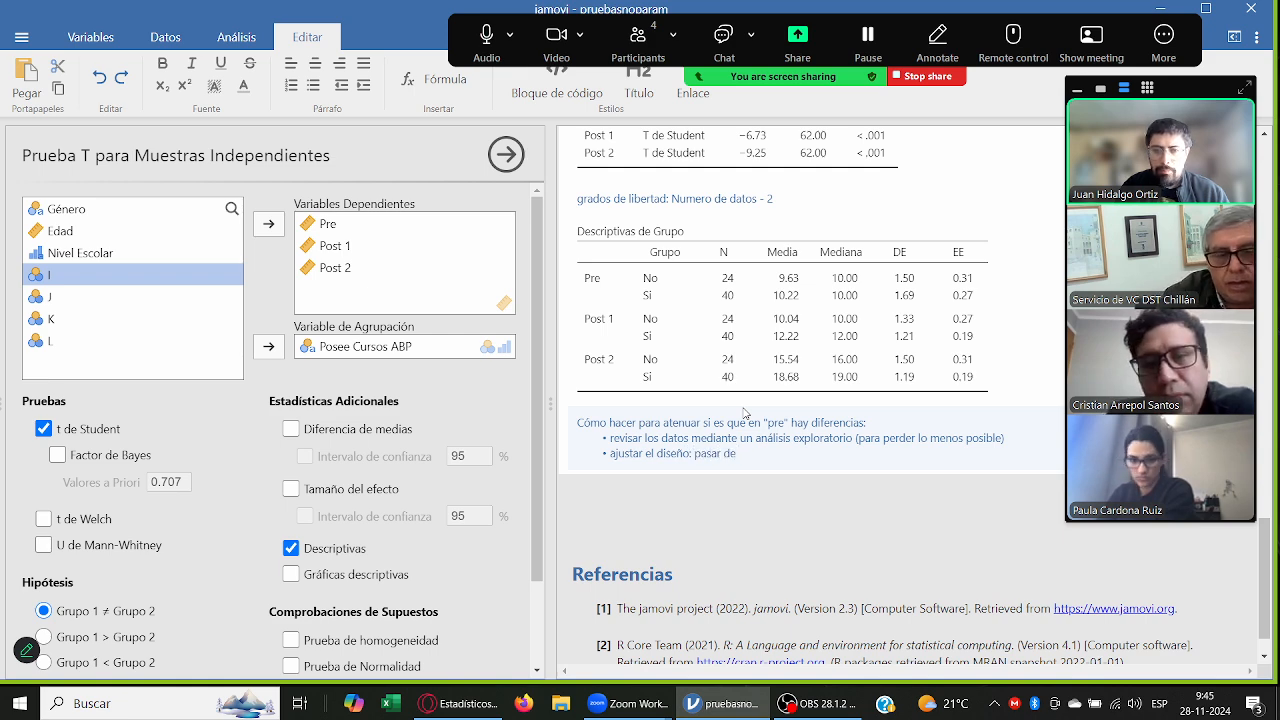
pyautogui.write('comparar grupos a')
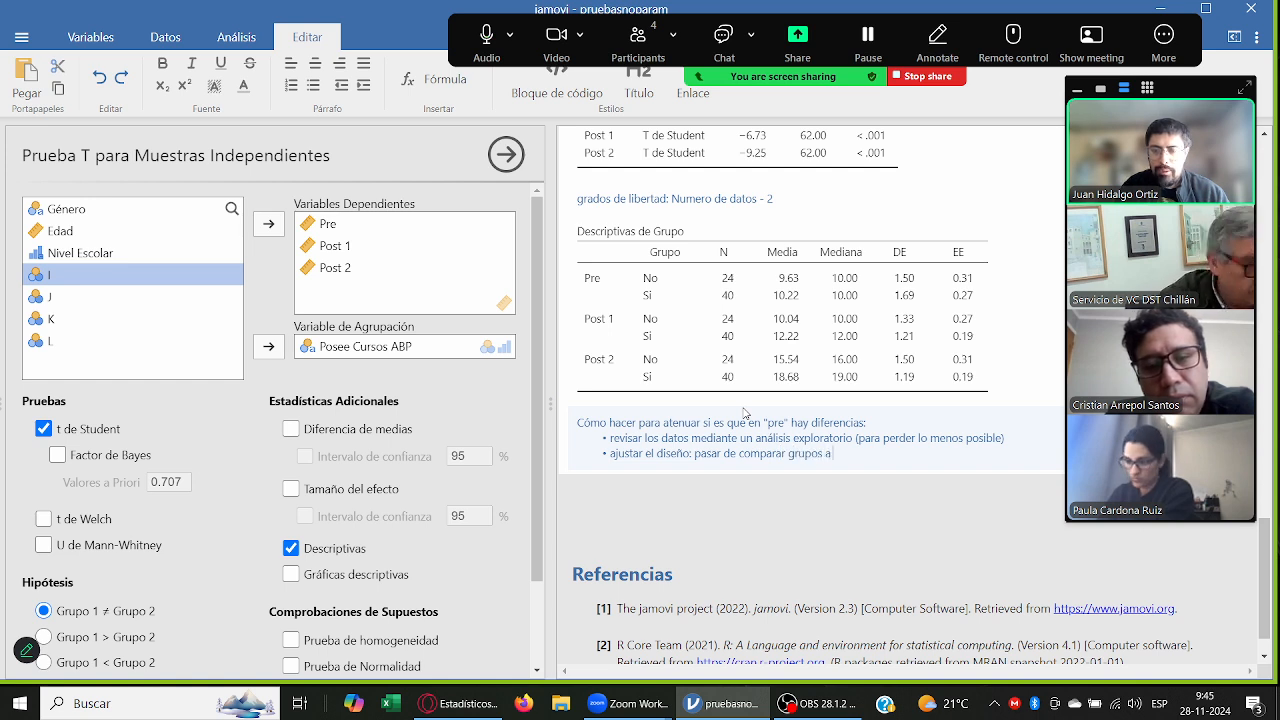
pyautogui.write(' compa')
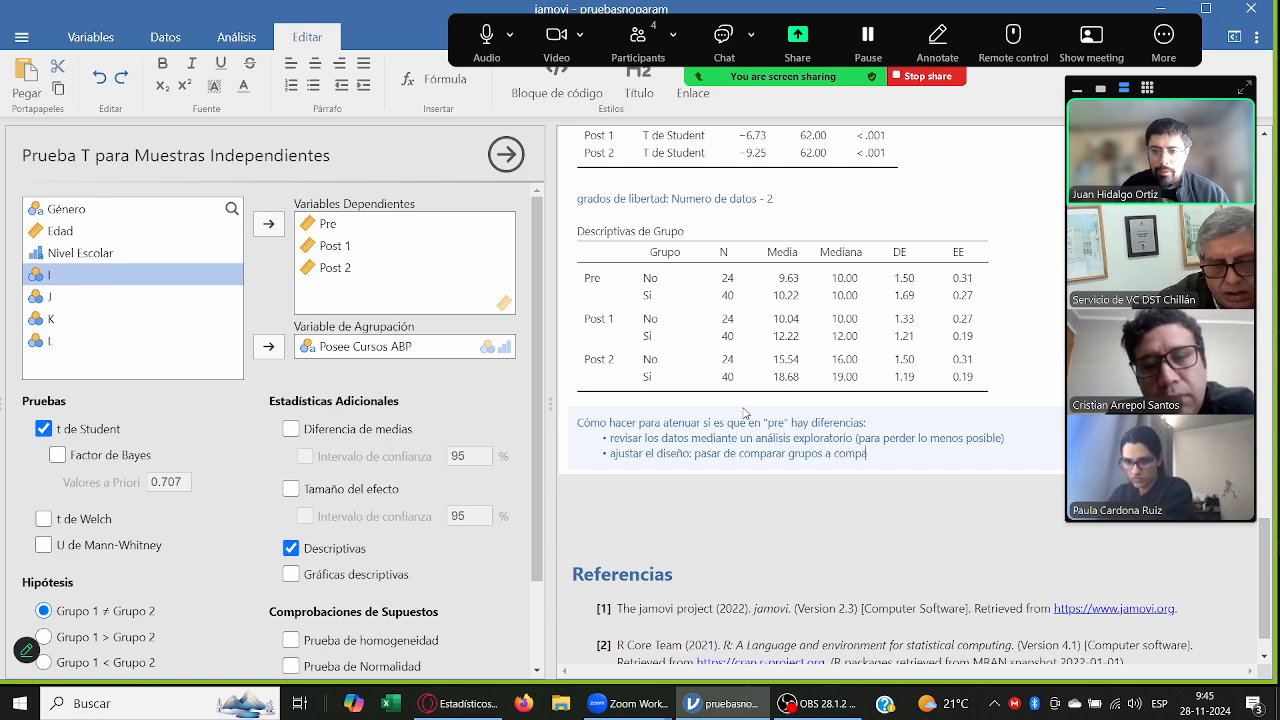
pyautogui.write('rar las gananc')
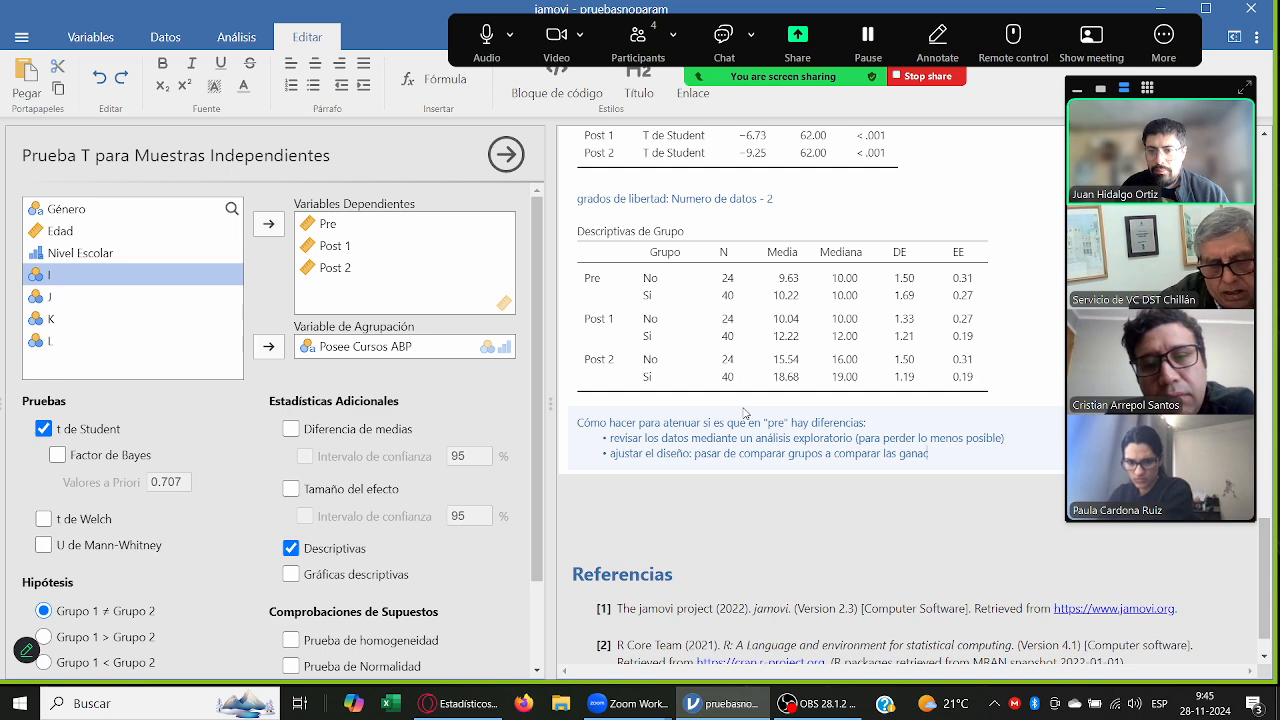
pyautogui.write('ias (')
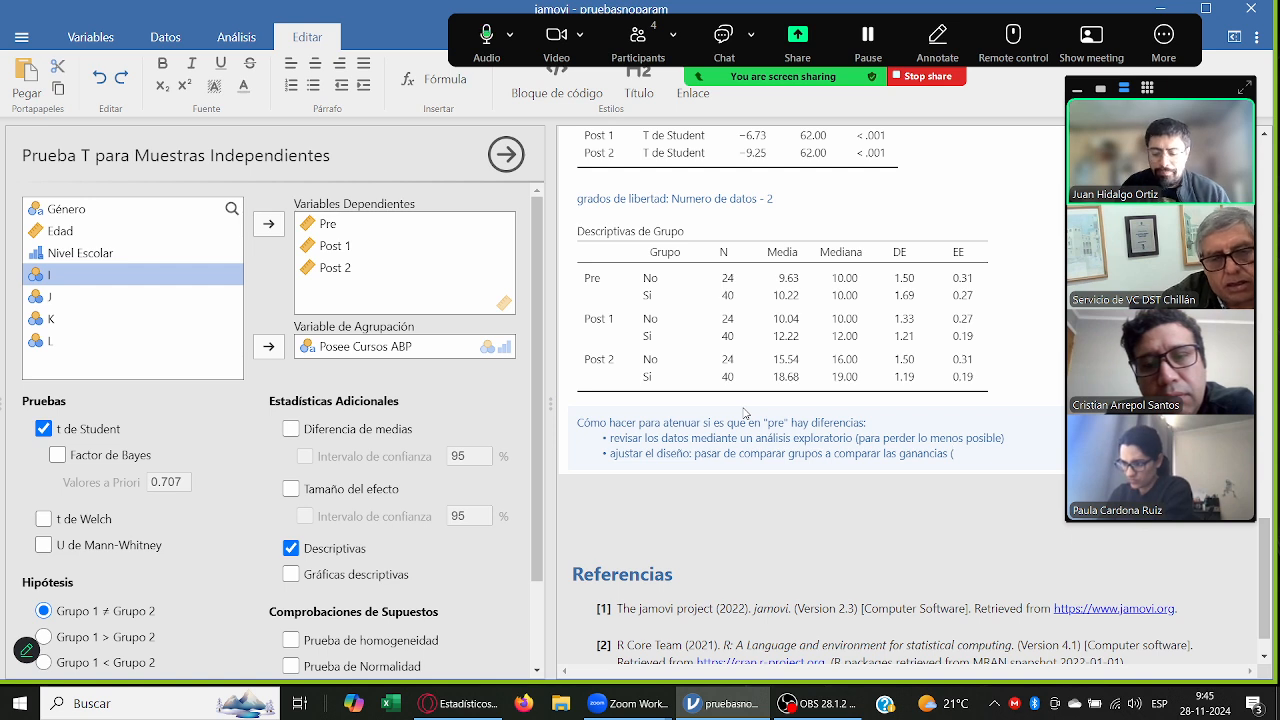
pyautogui.write('post')
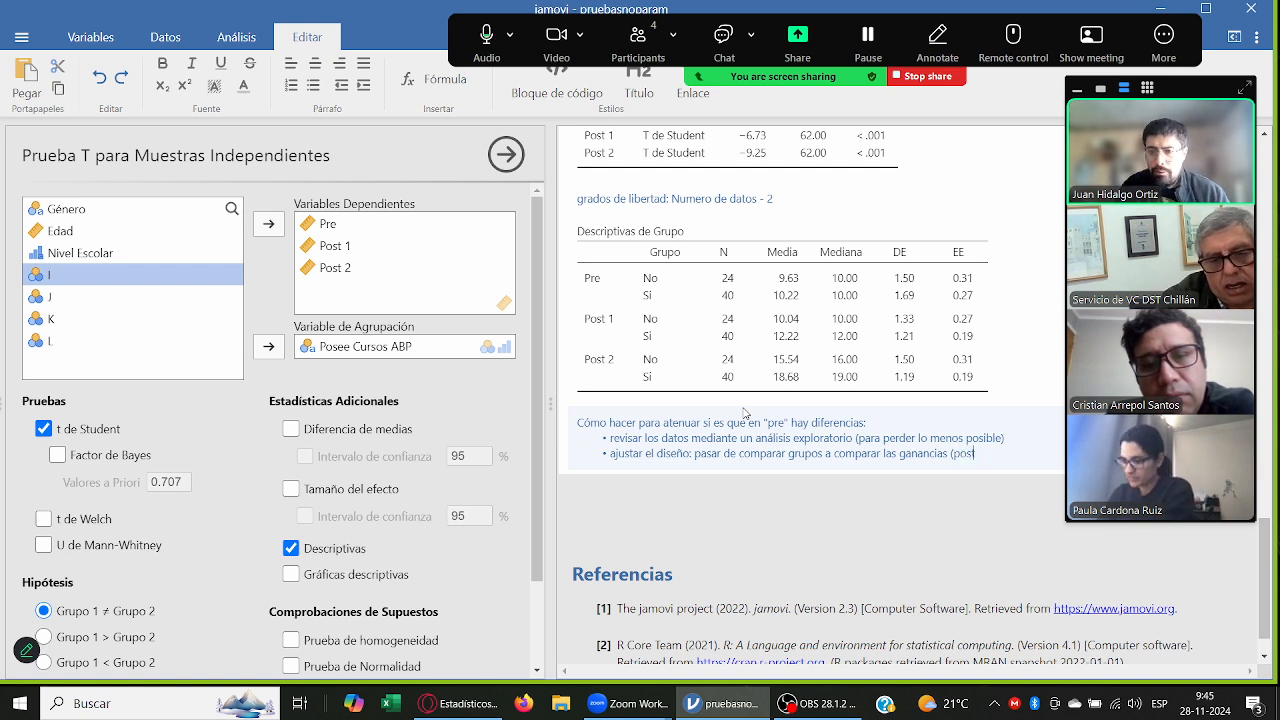
pyautogui.write(' - pre) =')
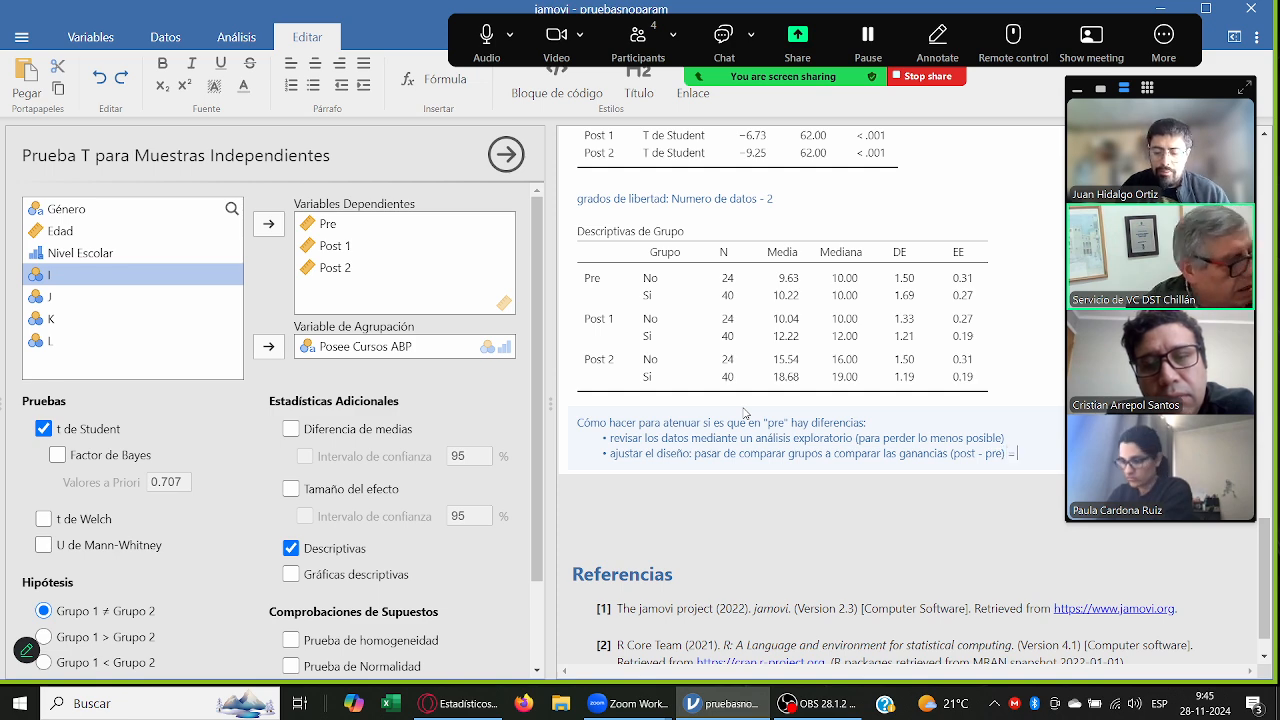
pyautogui.write(' delta')
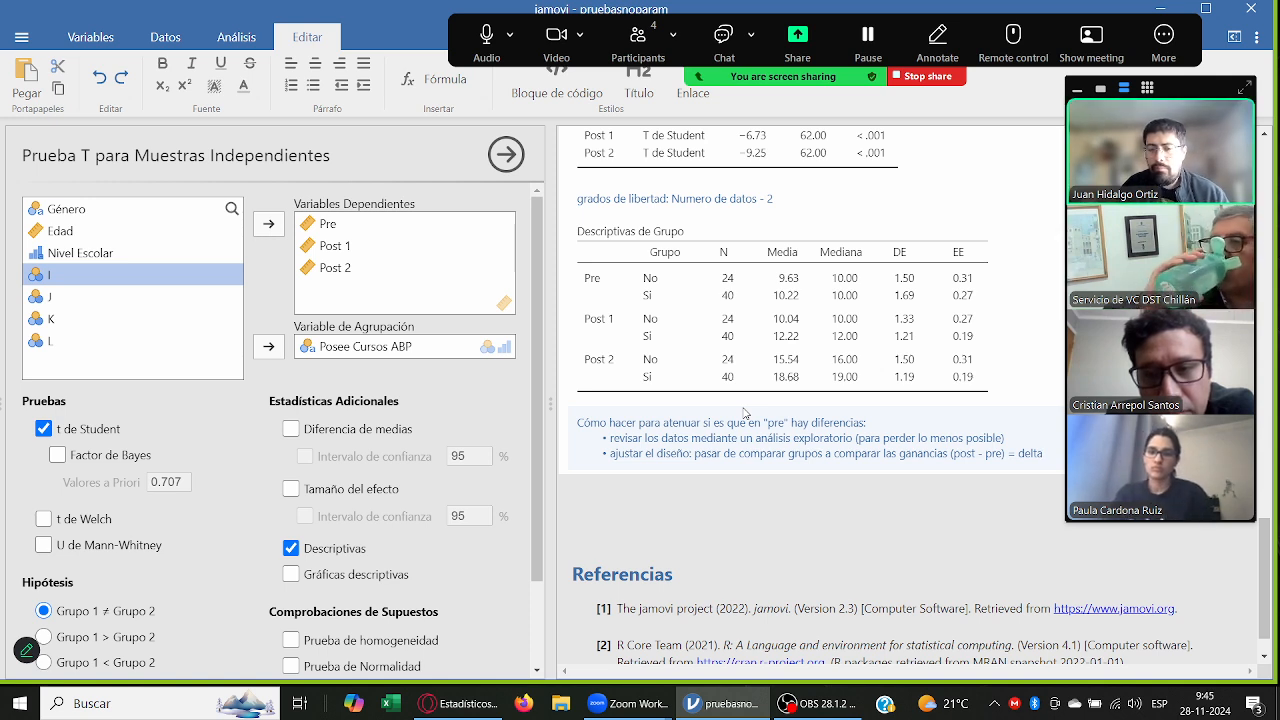
# Step: Add a third bullet reading "transformar los datos a una escala similar: pasar de una escala 0-1, puntajes T, percentiles." and leave the note
pyautogui.press('Return')
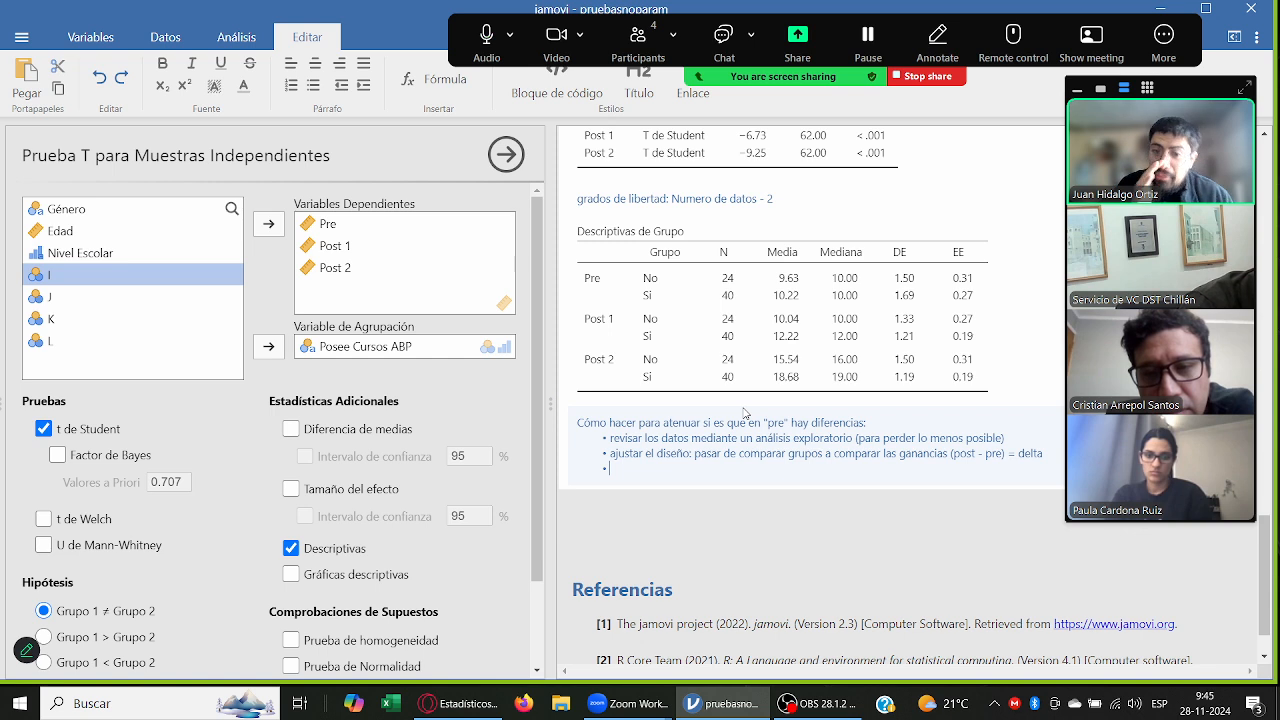
pyautogui.write('transfó')
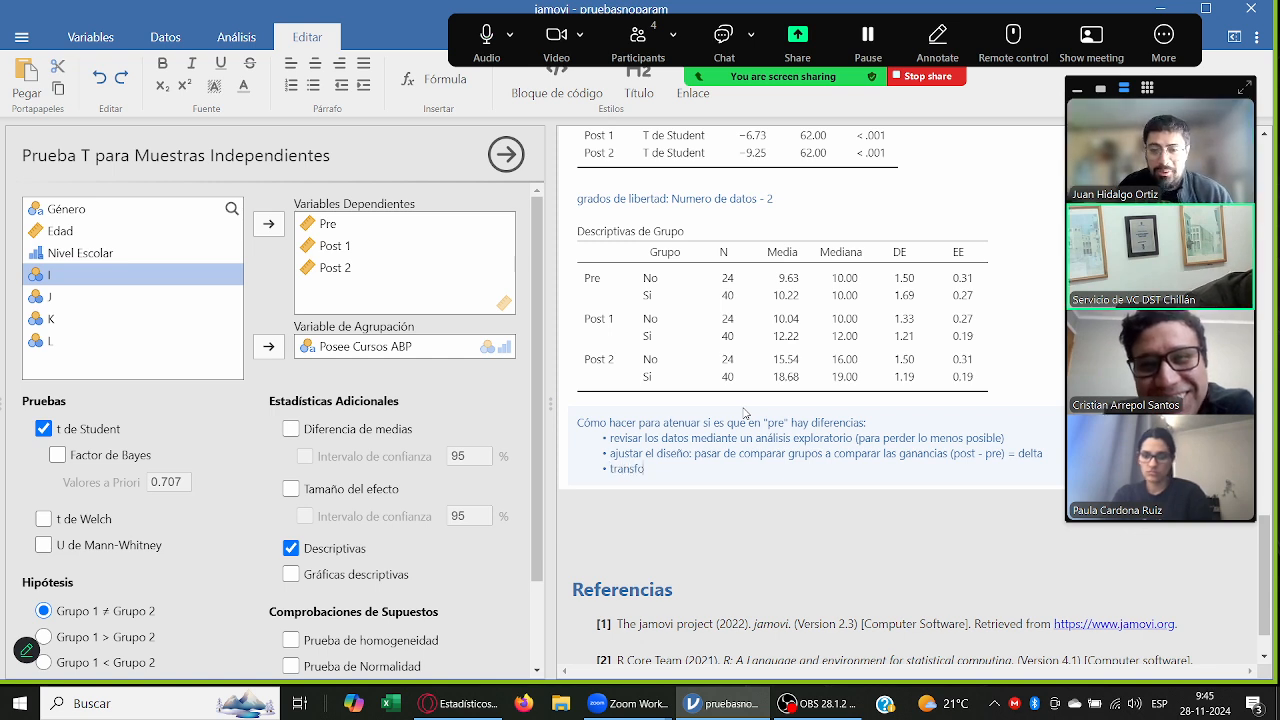
pyautogui.press('BackSpace')
pyautogui.write('ormar los da')
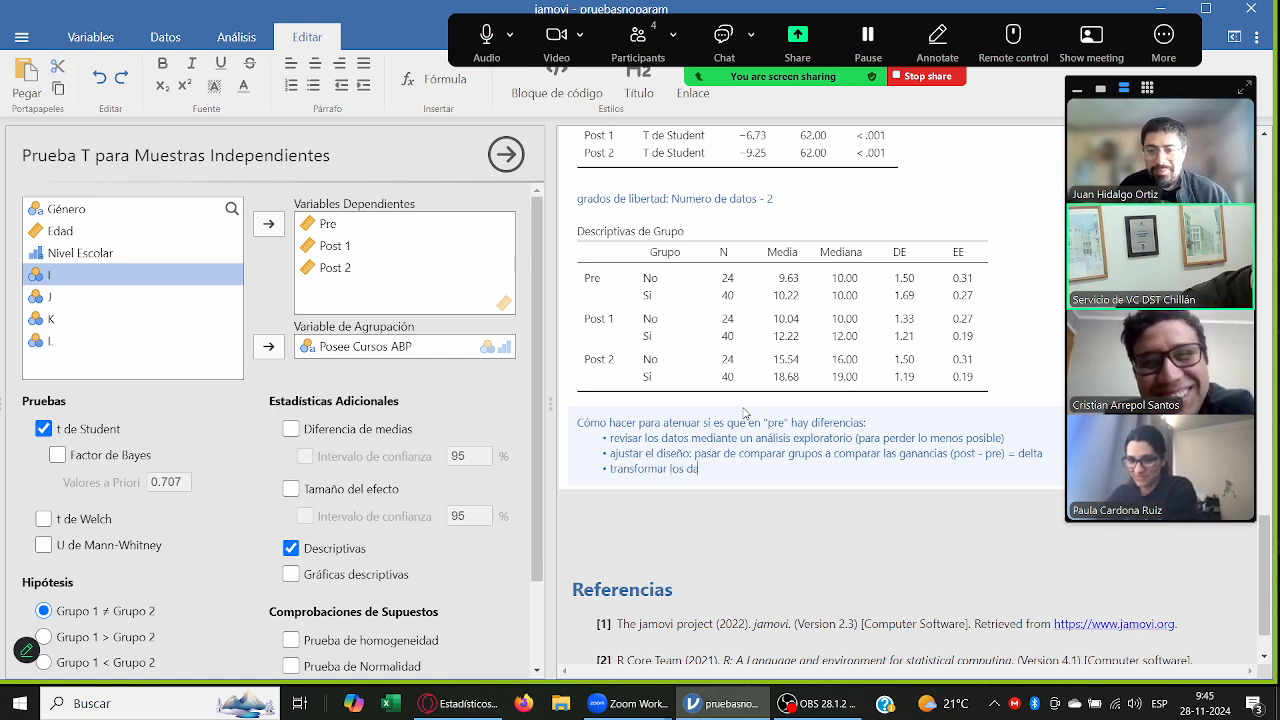
pyautogui.write('tos a una escala')
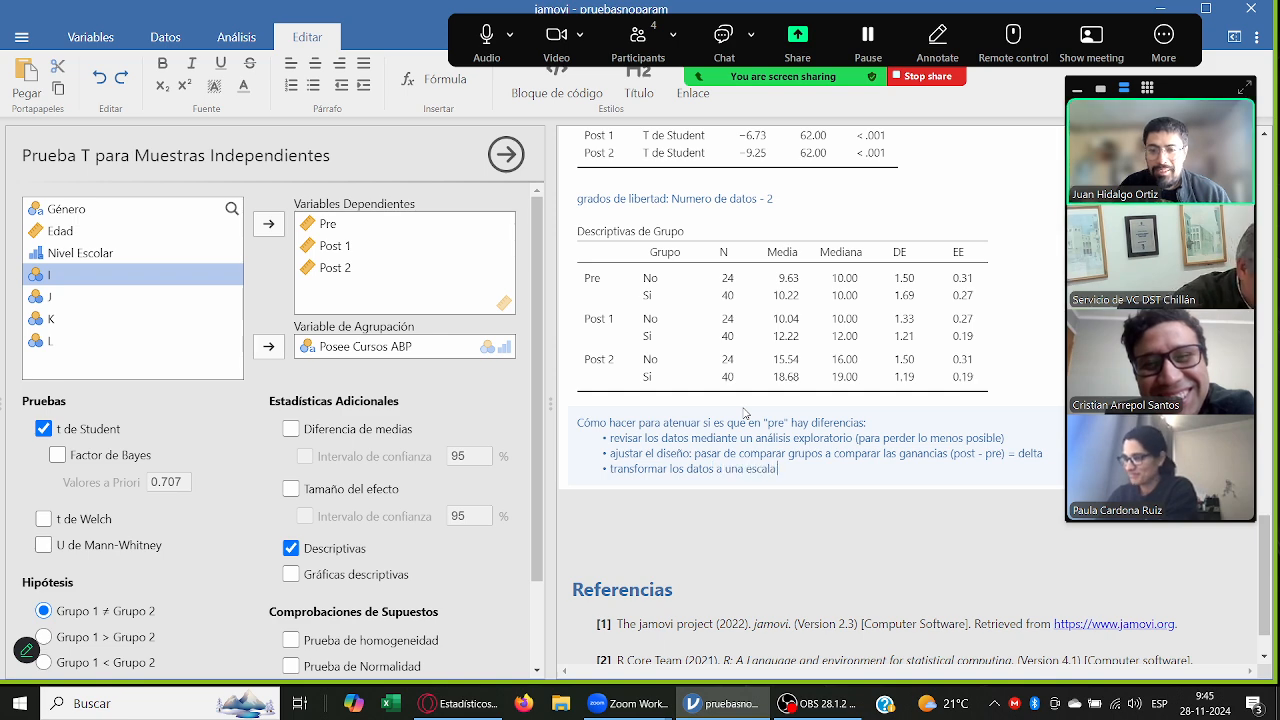
pyautogui.write(' similar')
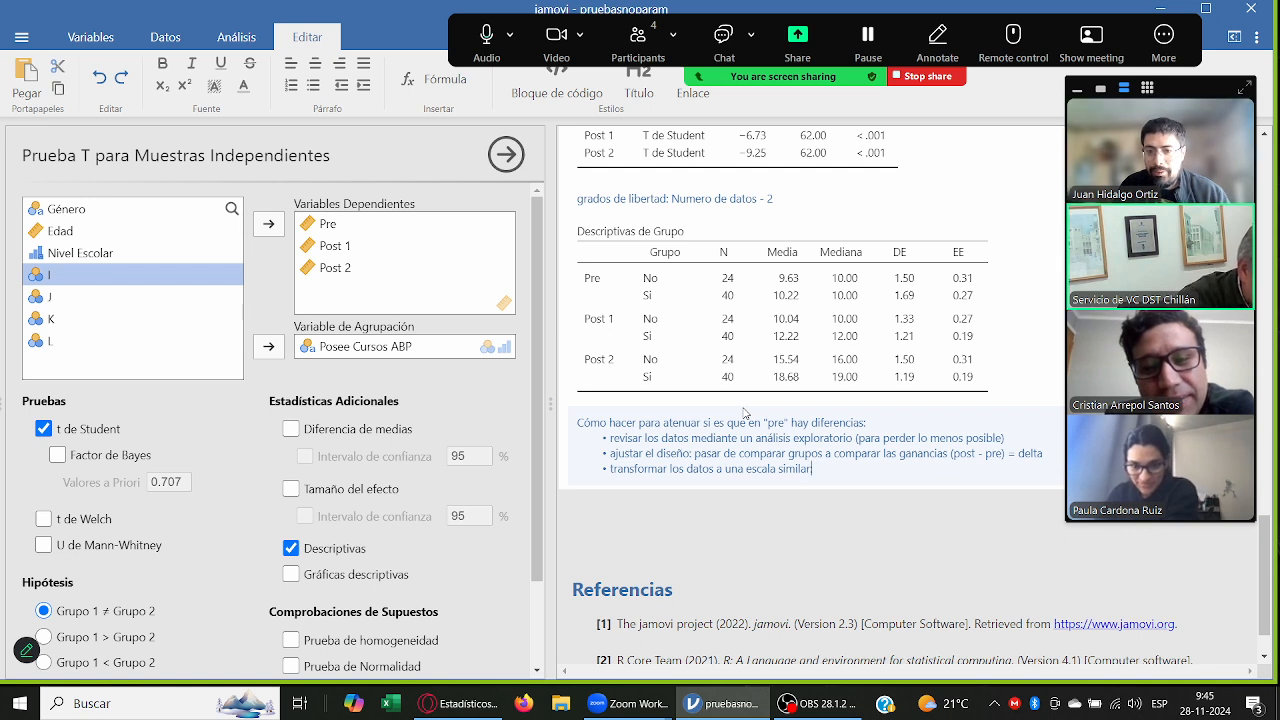
pyautogui.write(': pasar de una')
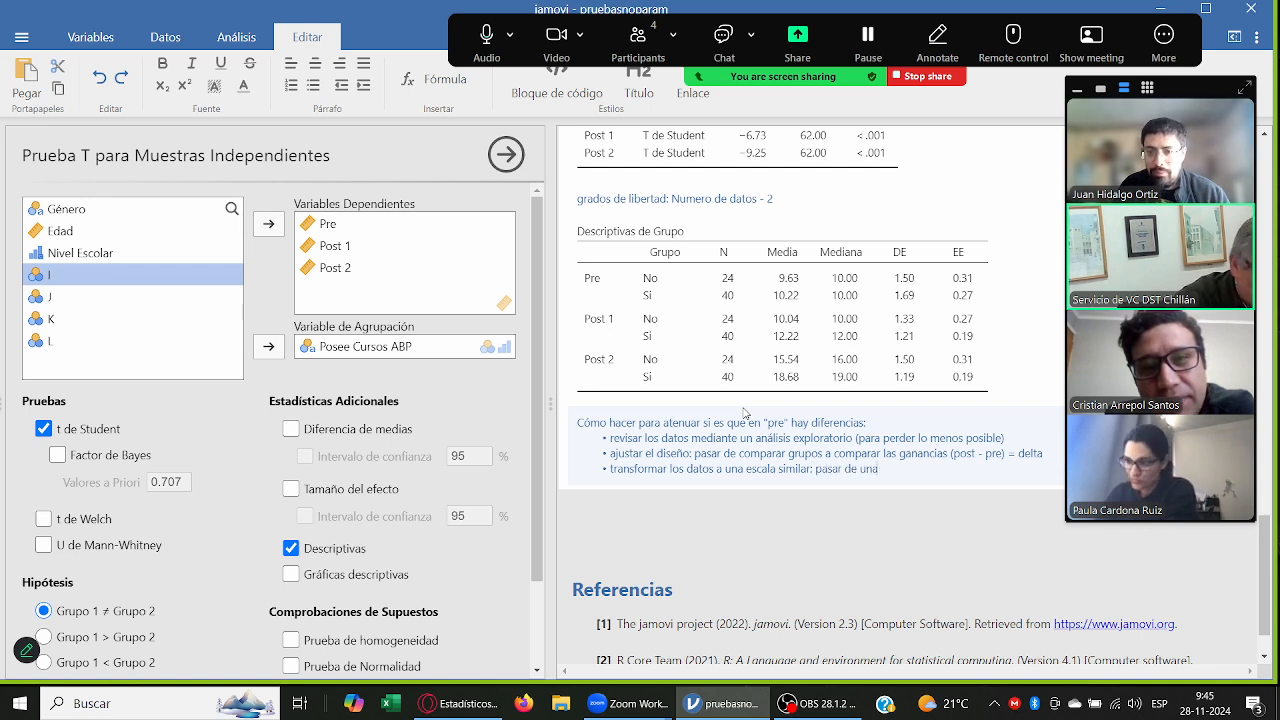
pyautogui.write(' escala 0-1')
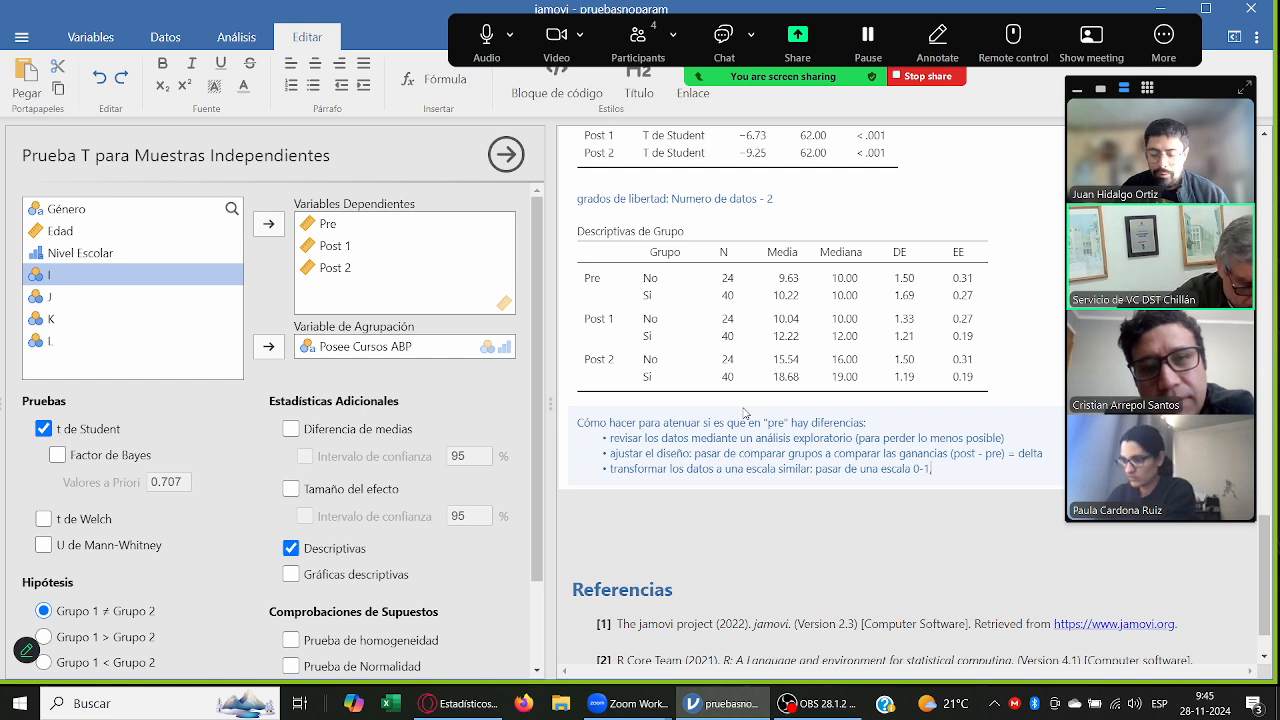
pyautogui.write(', puntajes 1')
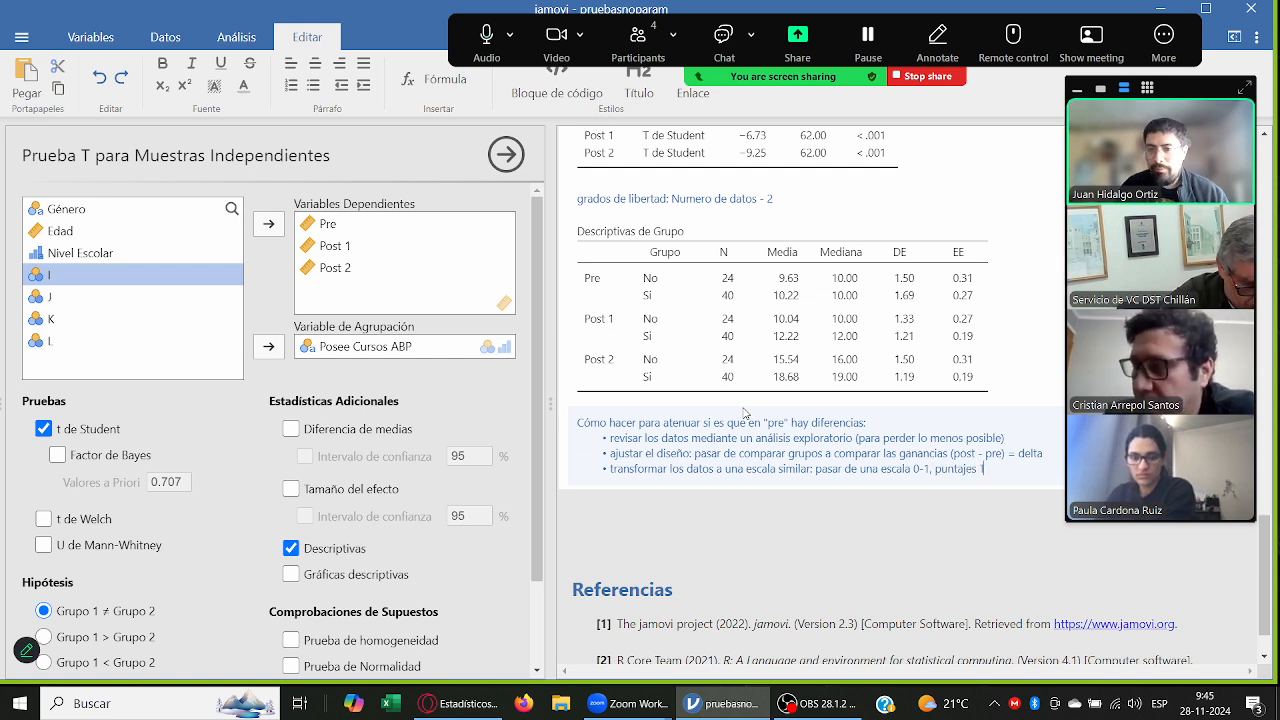
pyautogui.write(', per')
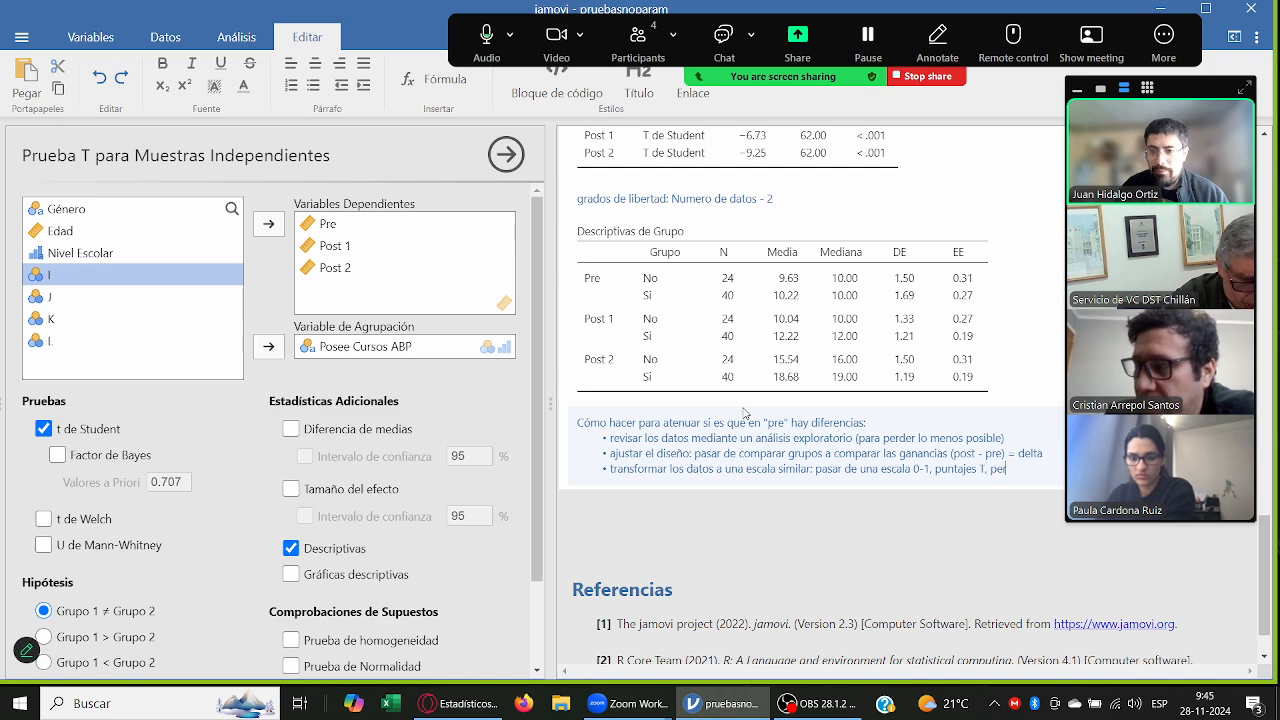
pyautogui.write('centiles.')
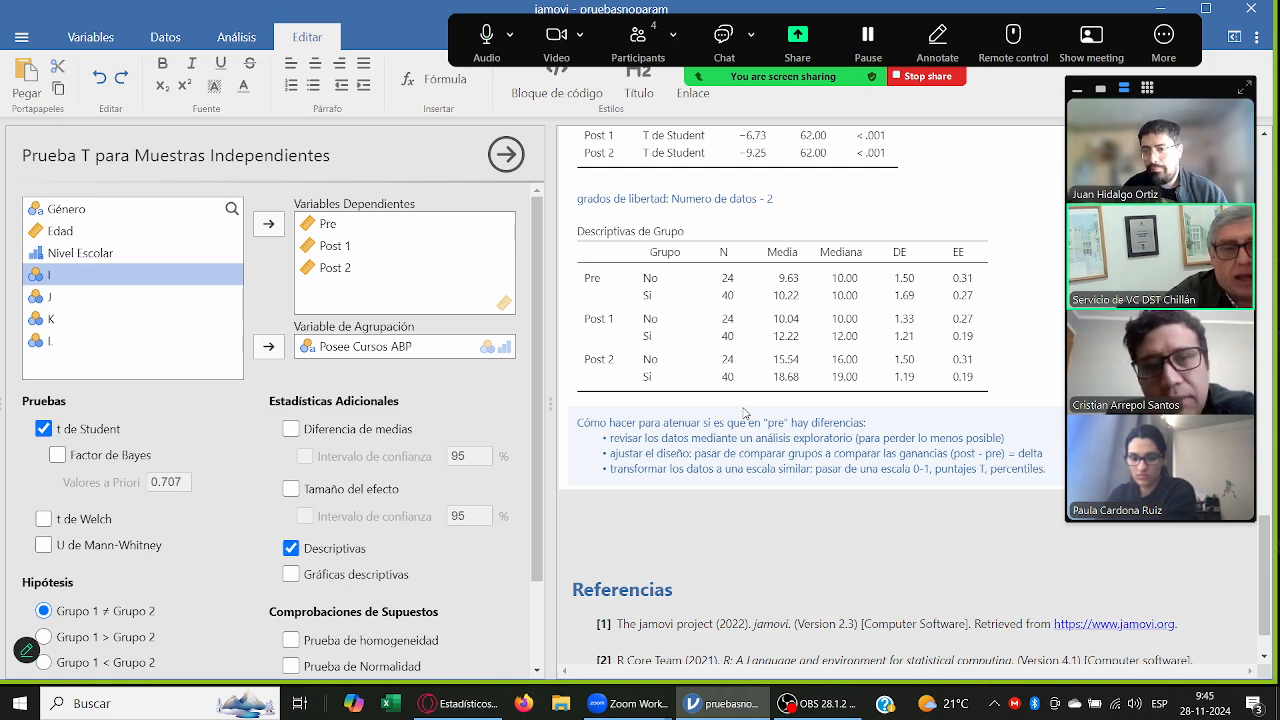
pyautogui.write('.')
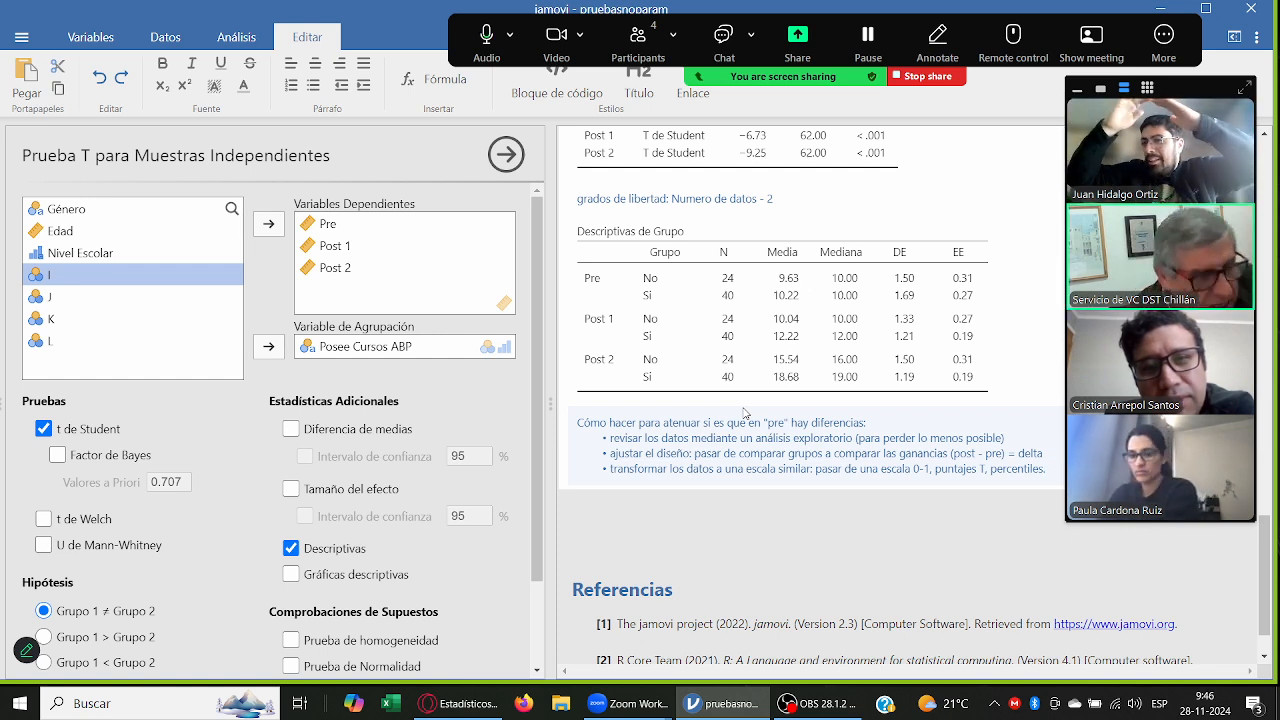
pyautogui.write('.')
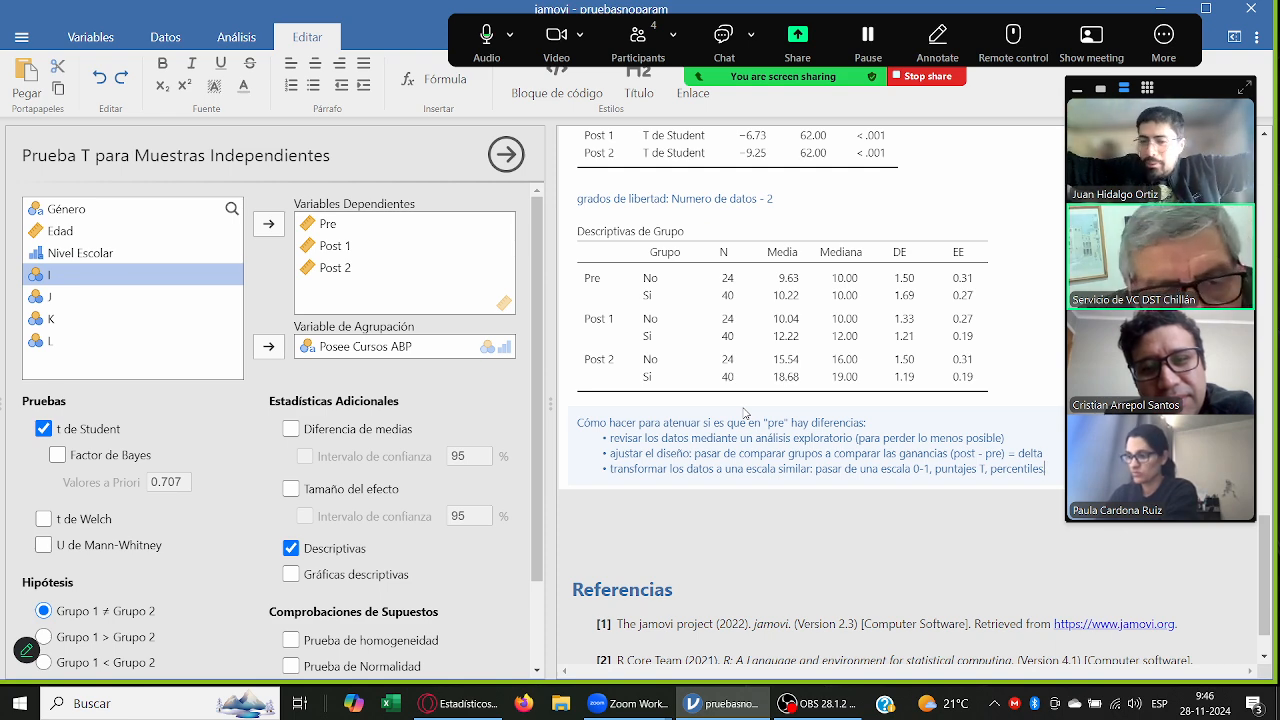
pyautogui.press('BackSpace')
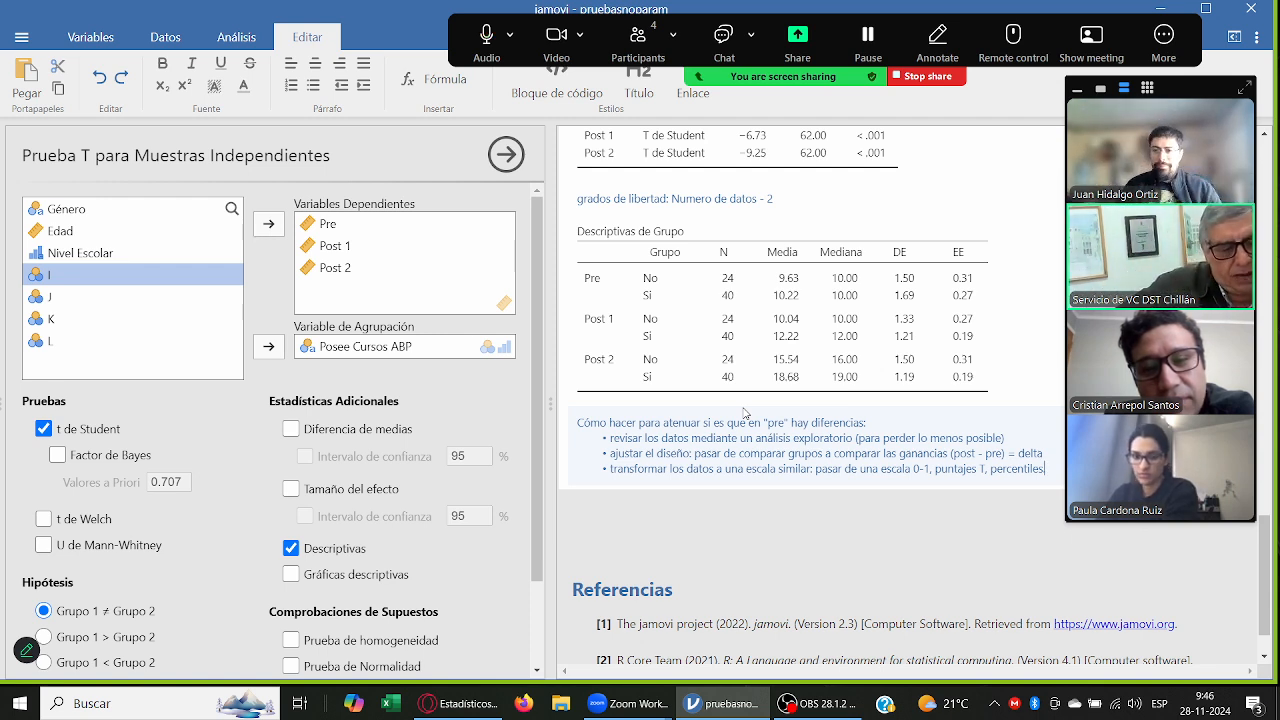
pyautogui.press('BackSpace')
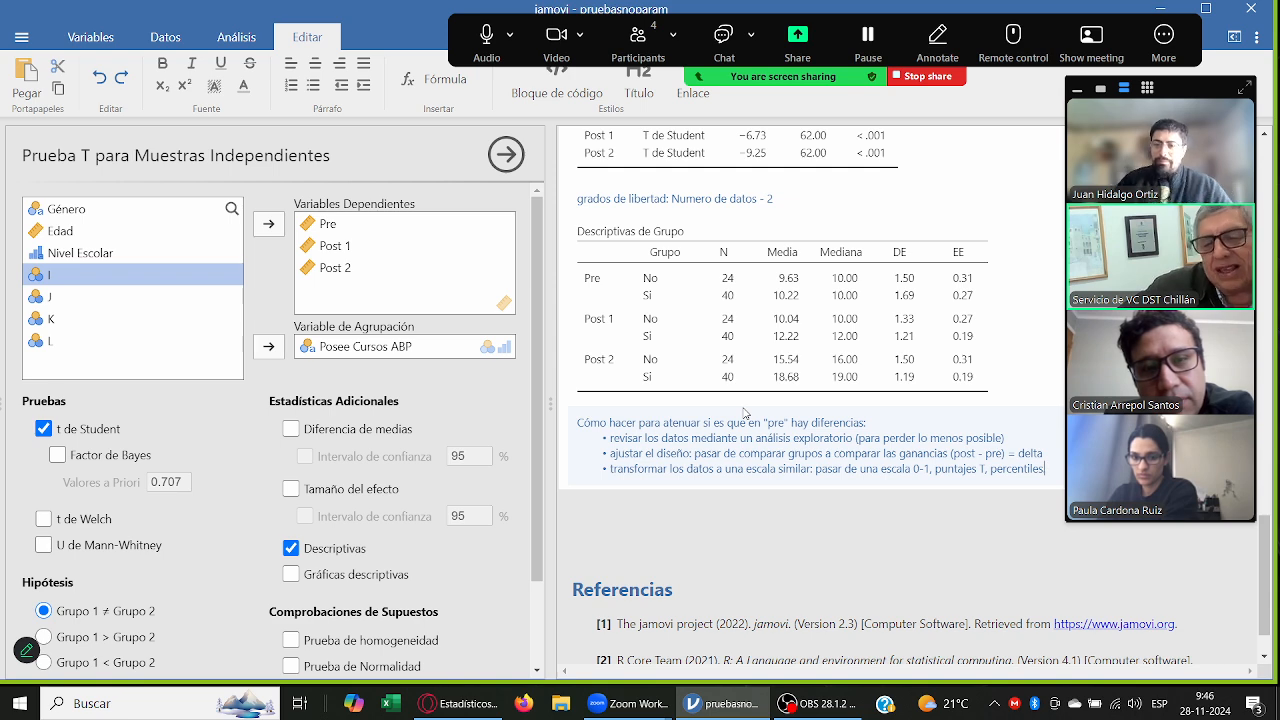
pyautogui.write('.')
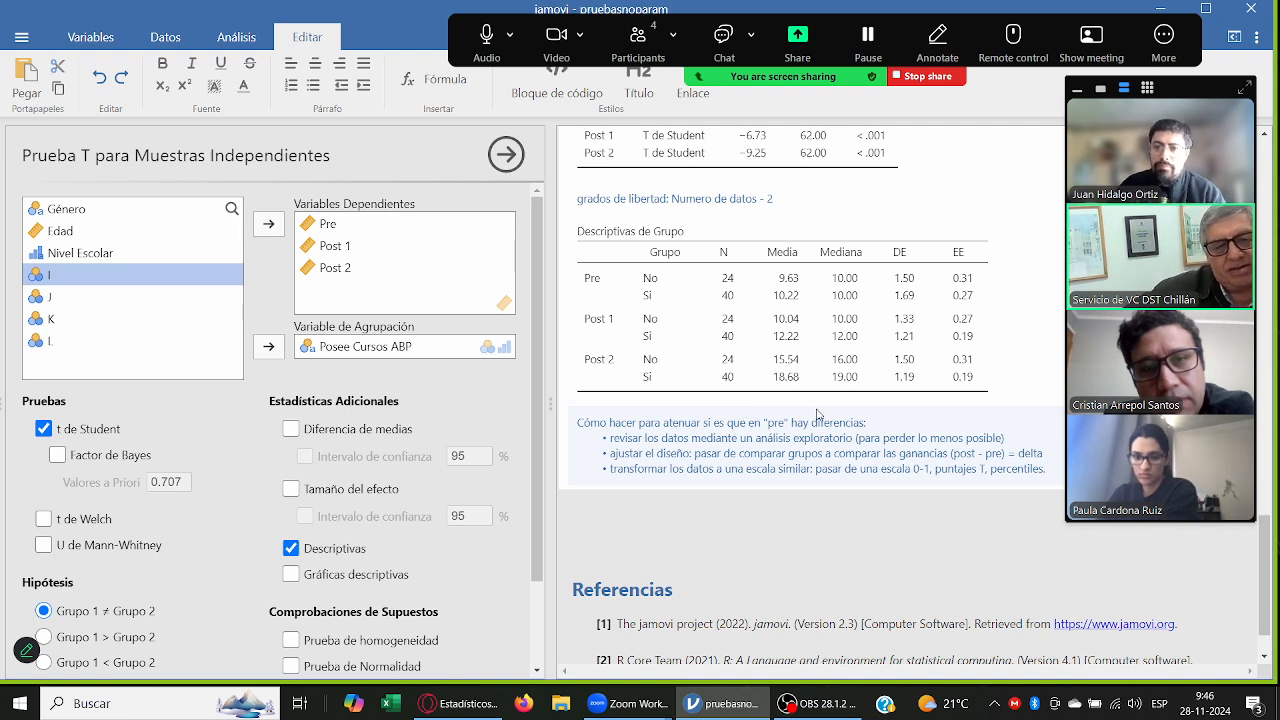
pyautogui.click(895, 524)
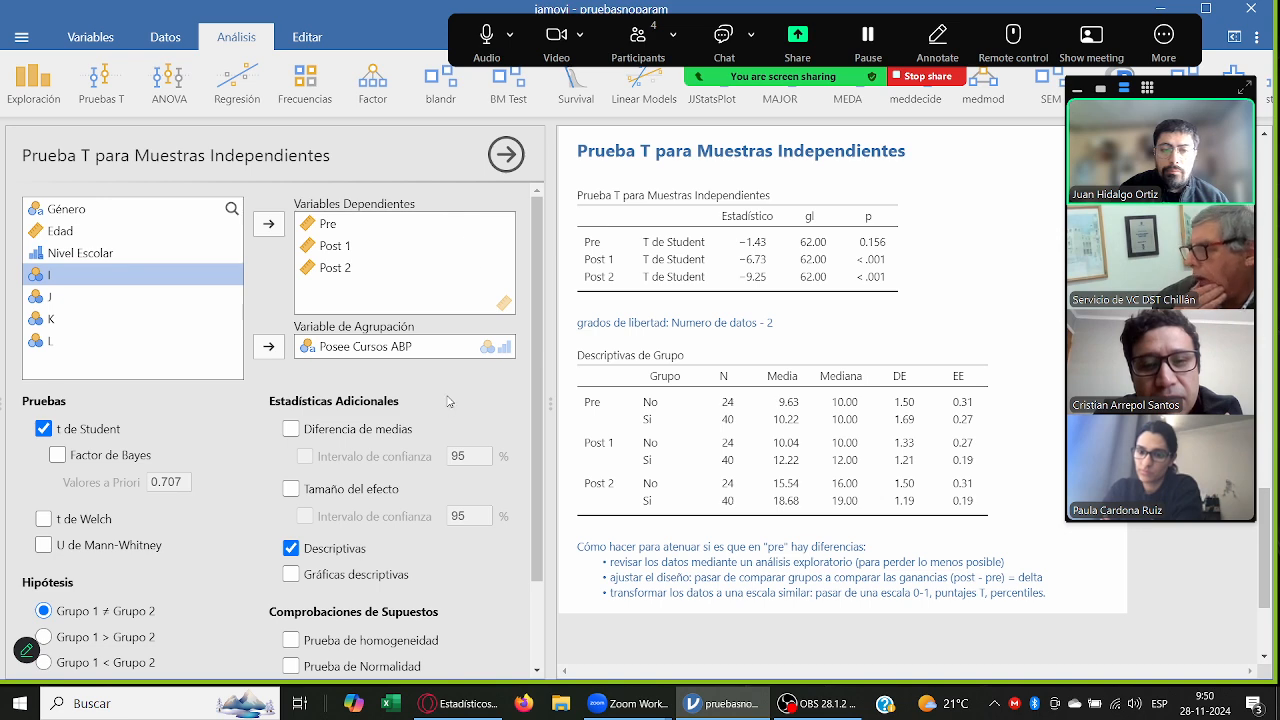
# Step: Replace the grouping variable of the independent-samples T test with Género
pyautogui.scroll(-2, 450, 398)
pyautogui.scroll(2, 450, 398)
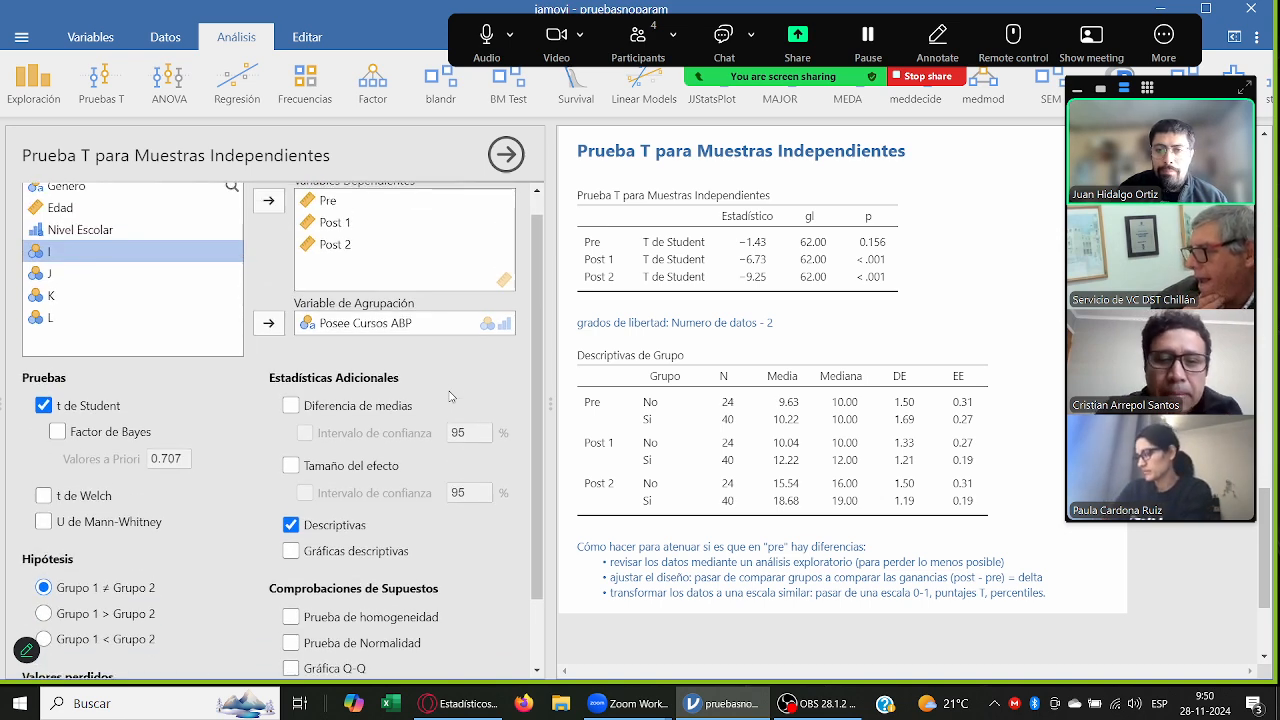
pyautogui.scroll(1, 450, 398)
pyautogui.click(115, 212)
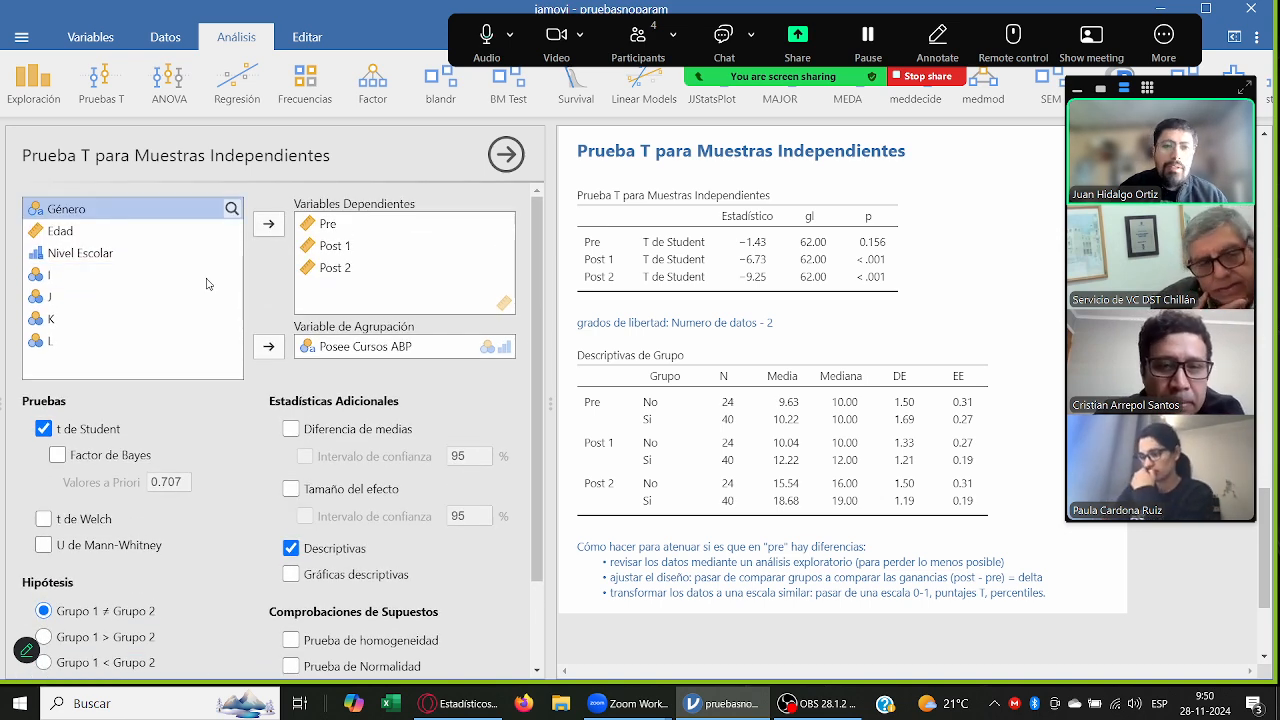
pyautogui.click(268, 346)
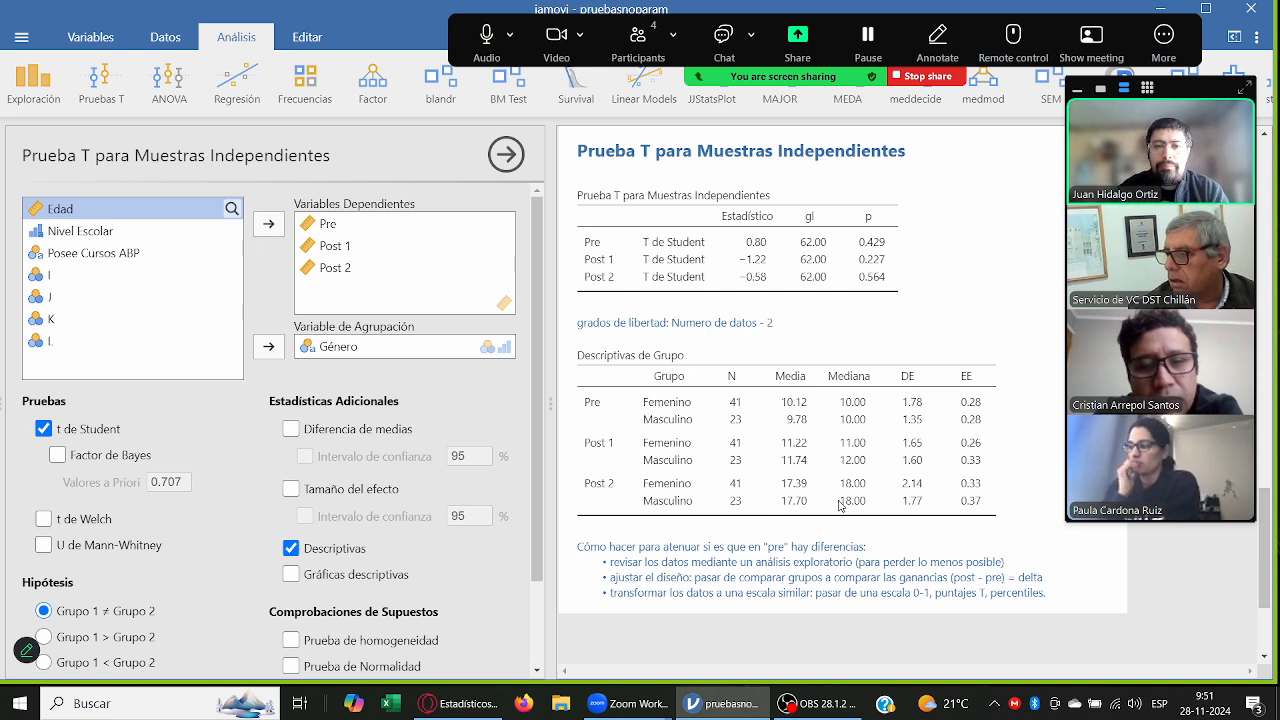
# Step: Create a one-way ANOVA (ANOVA de Un Factor) with Nivel Escolar as the grouping variable
pyautogui.click(114, 232)
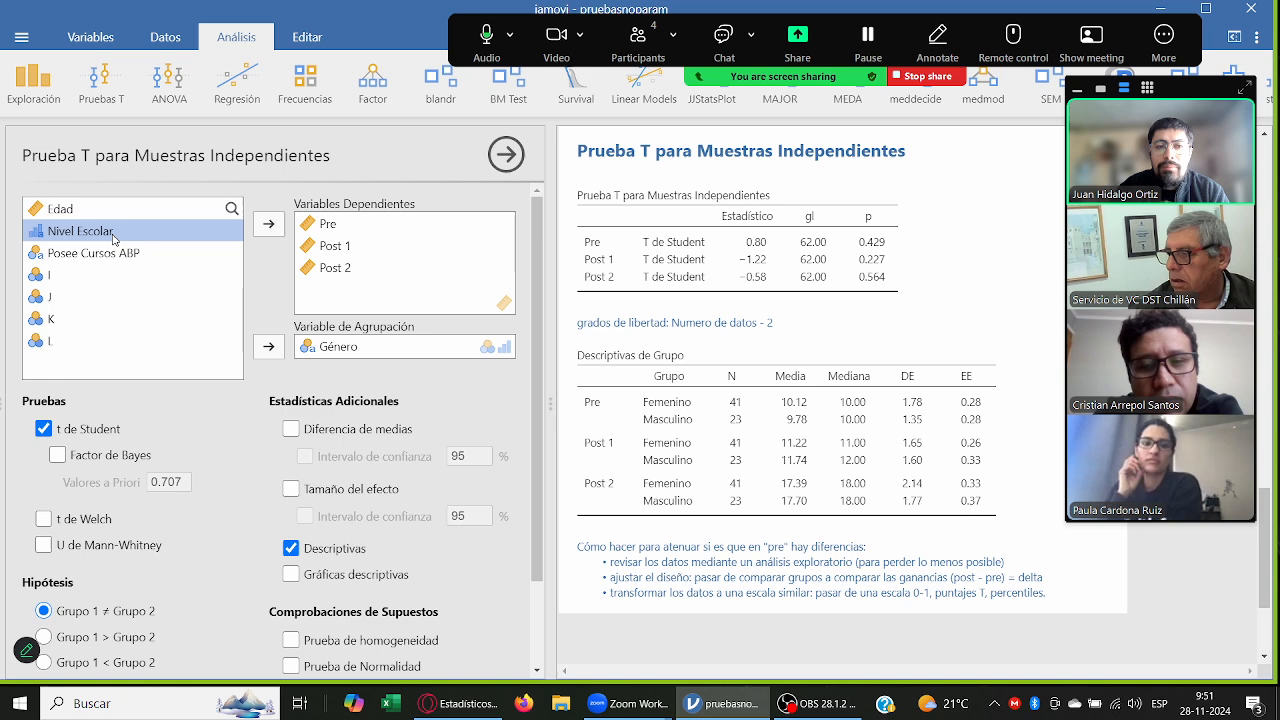
pyautogui.click(173, 91)
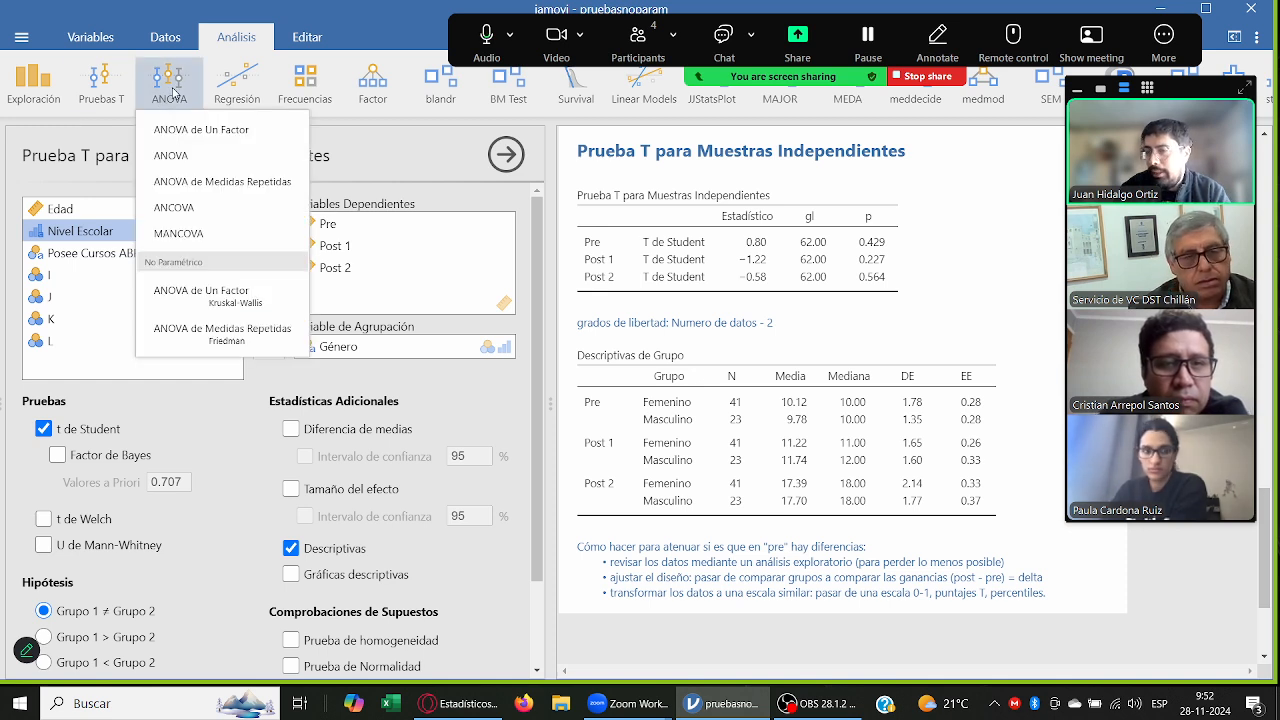
pyautogui.click(204, 130)
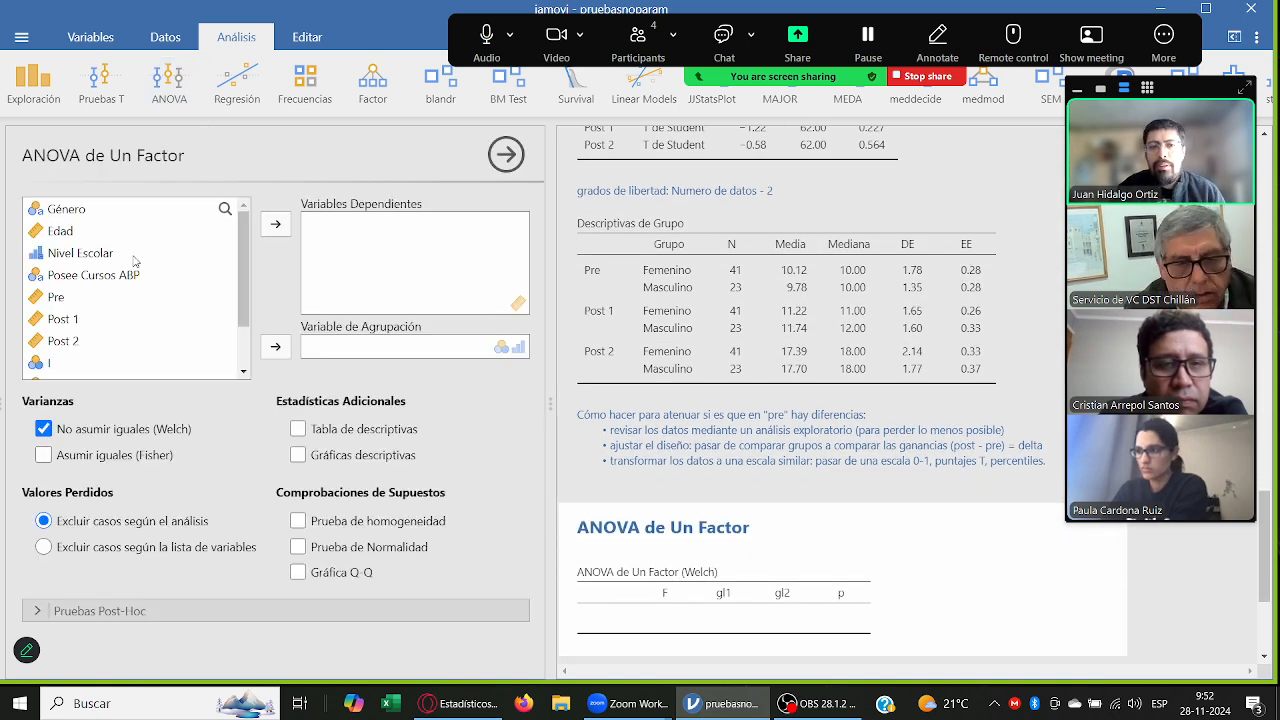
pyautogui.click(136, 256)
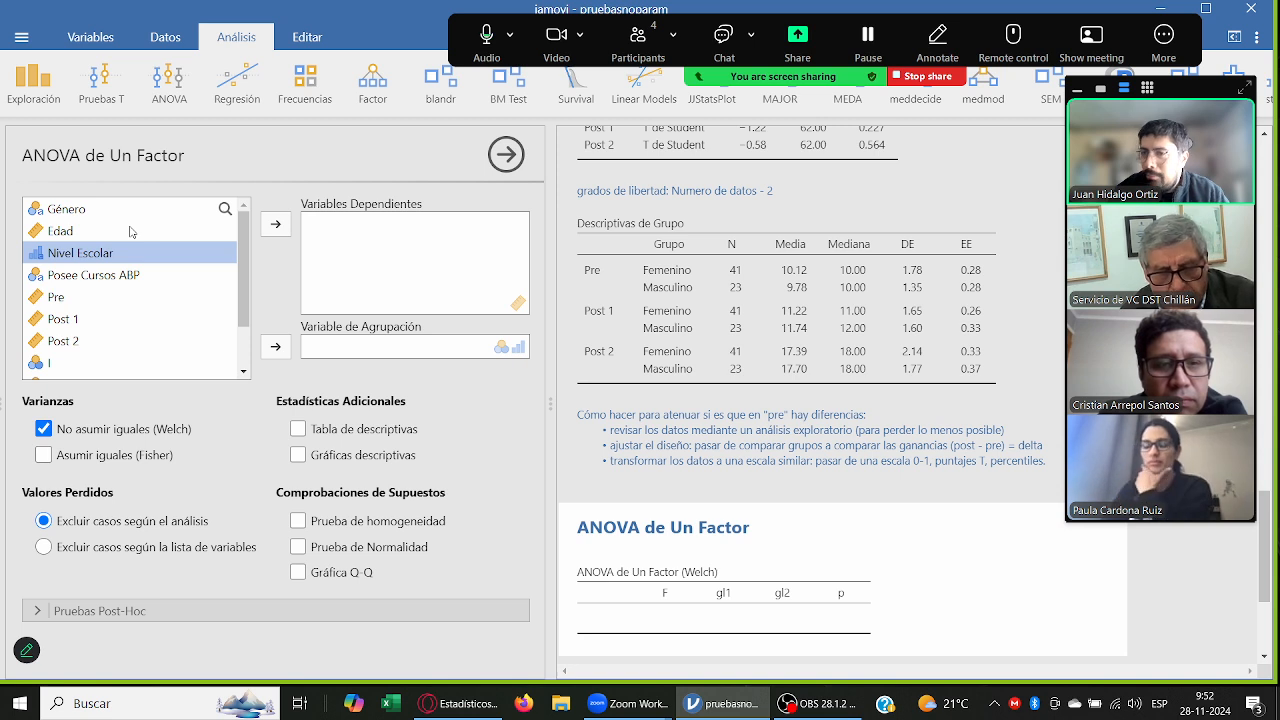
pyautogui.click(276, 347)
# Step: Include the descriptives table in the one-way ANOVA and assign Pre, Post 1 and Post 2 as dependent variables
pyautogui.click(422, 452)
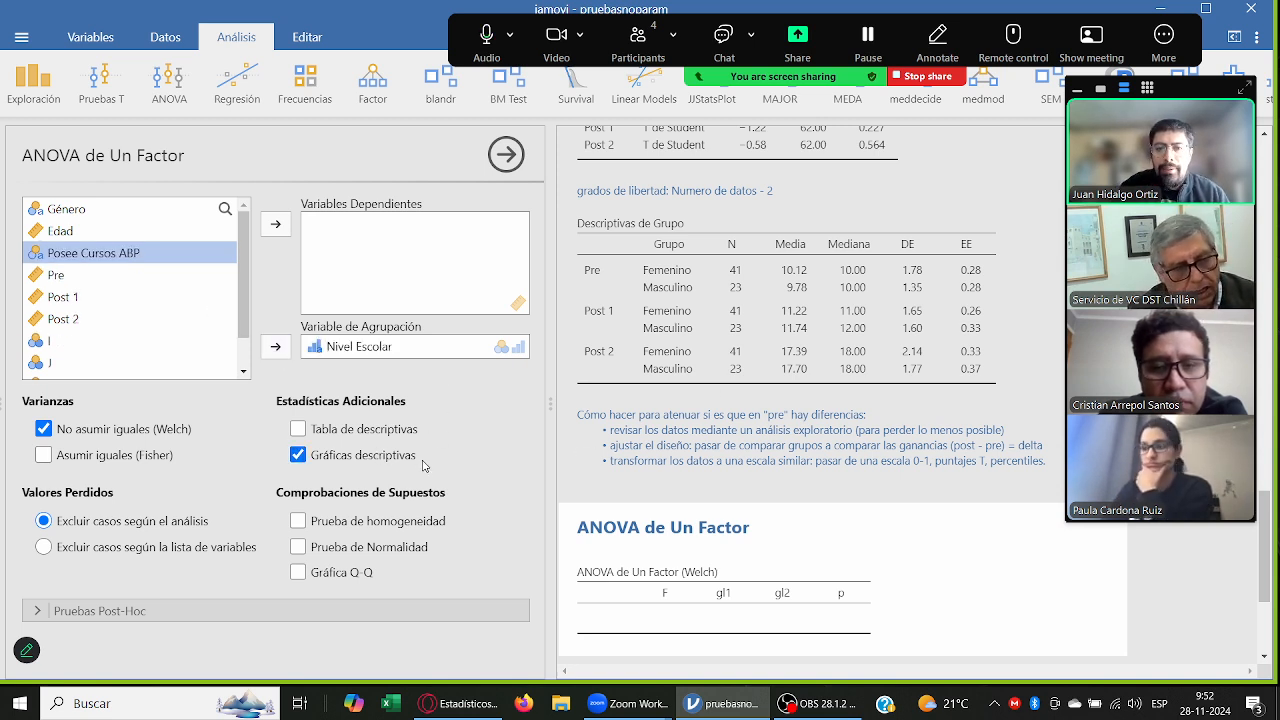
pyautogui.click(421, 460)
pyautogui.click(401, 432)
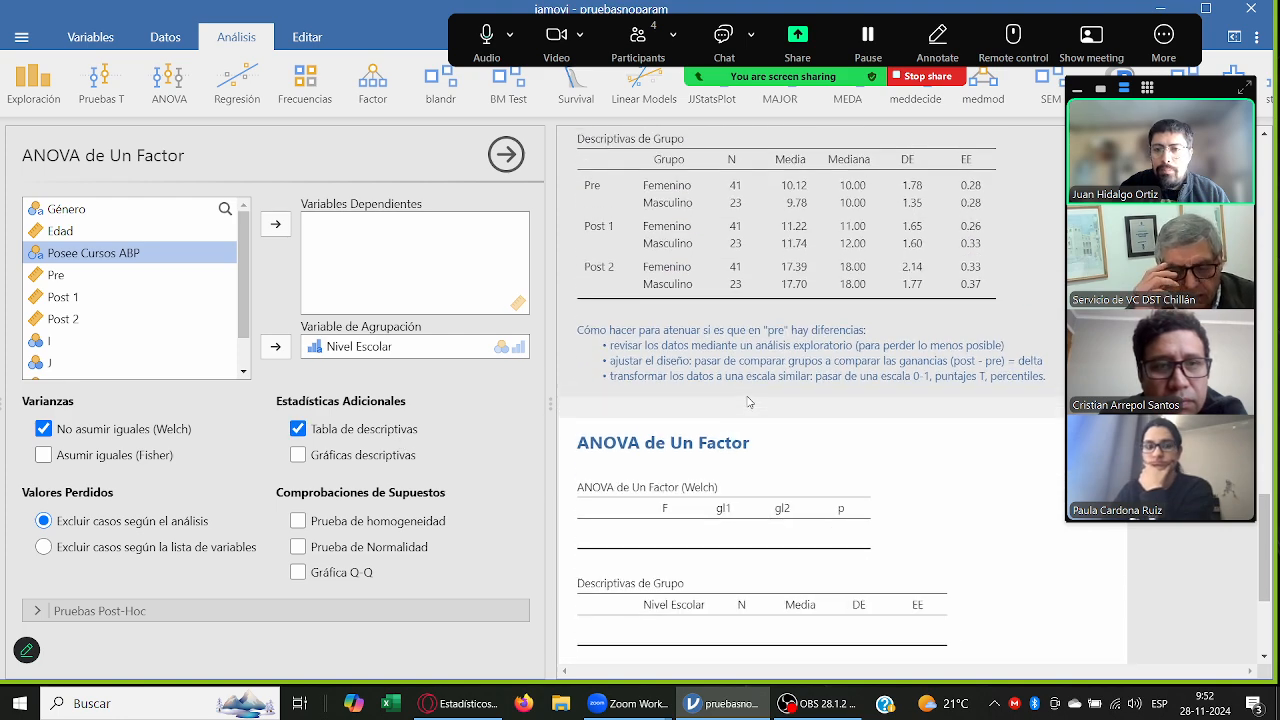
pyautogui.click(105, 277)
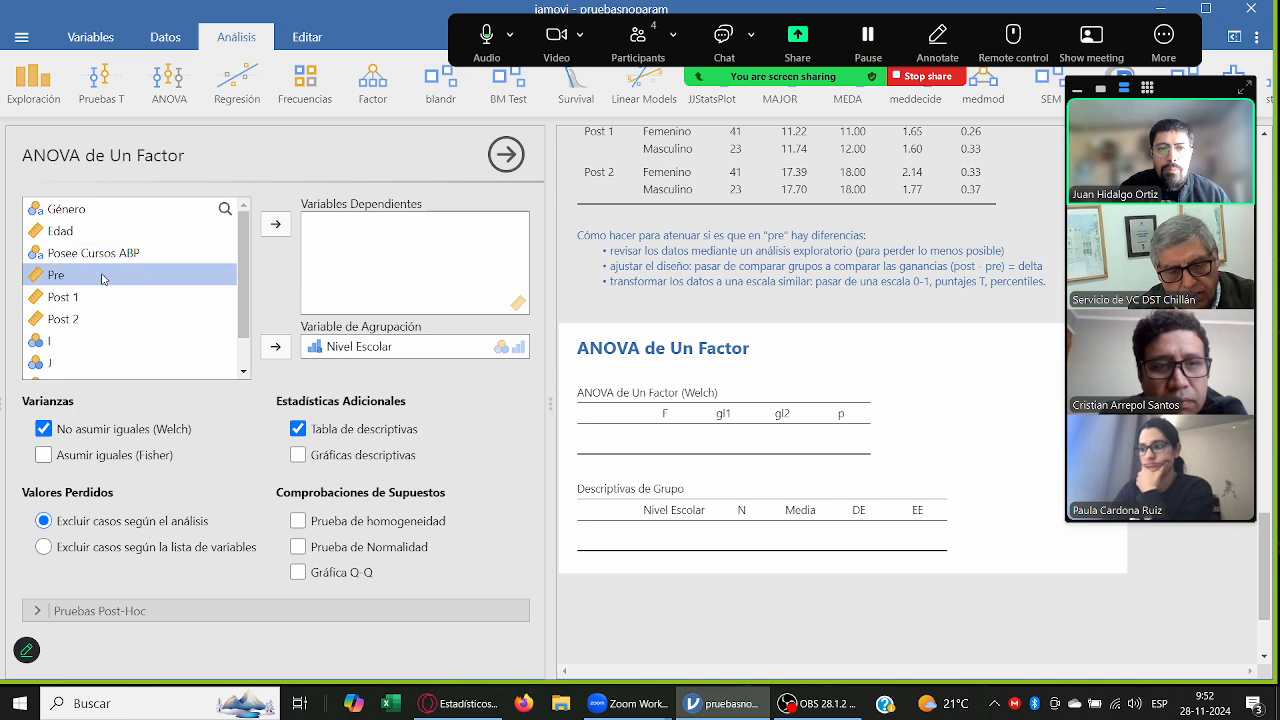
pyautogui.keyDown('shift'); pyautogui.click(111, 314); pyautogui.keyUp('shift')
pyautogui.click(275, 224)
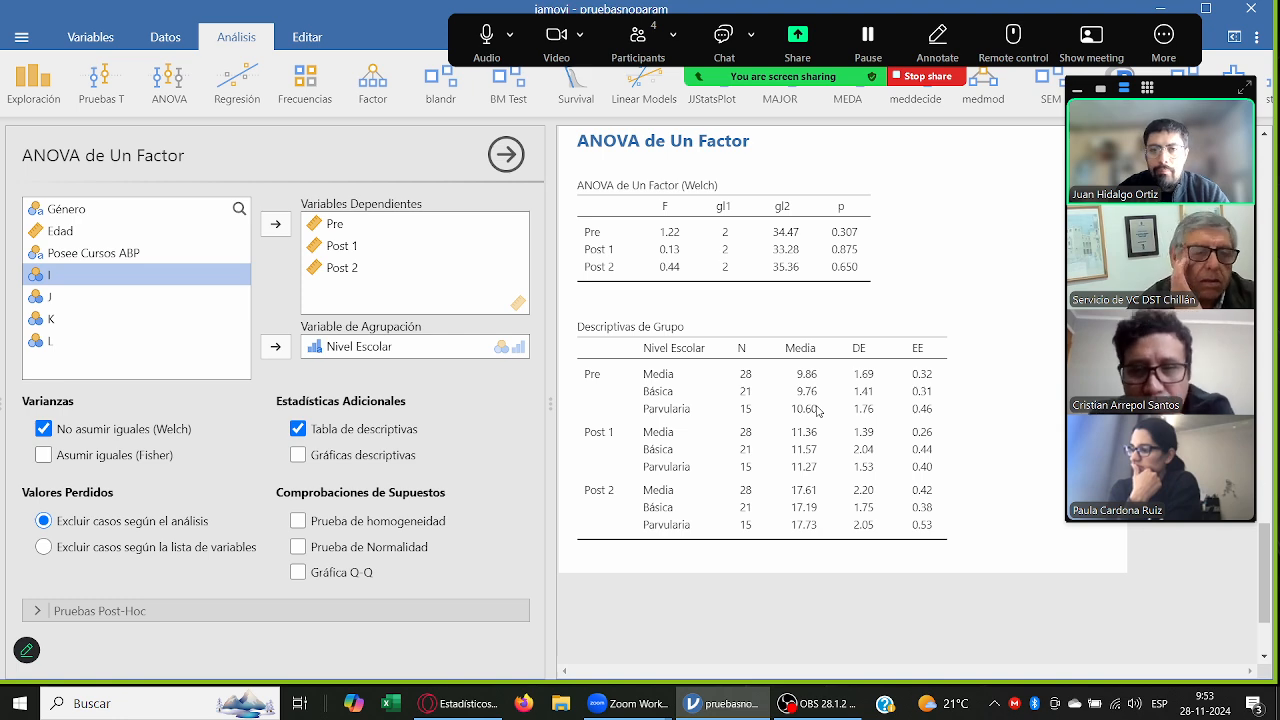
# Step: Examine the one-way ANOVA results by Nivel Escolar alongside the T test results and group descriptives by Género
pyautogui.scroll(-3, 708, 198)
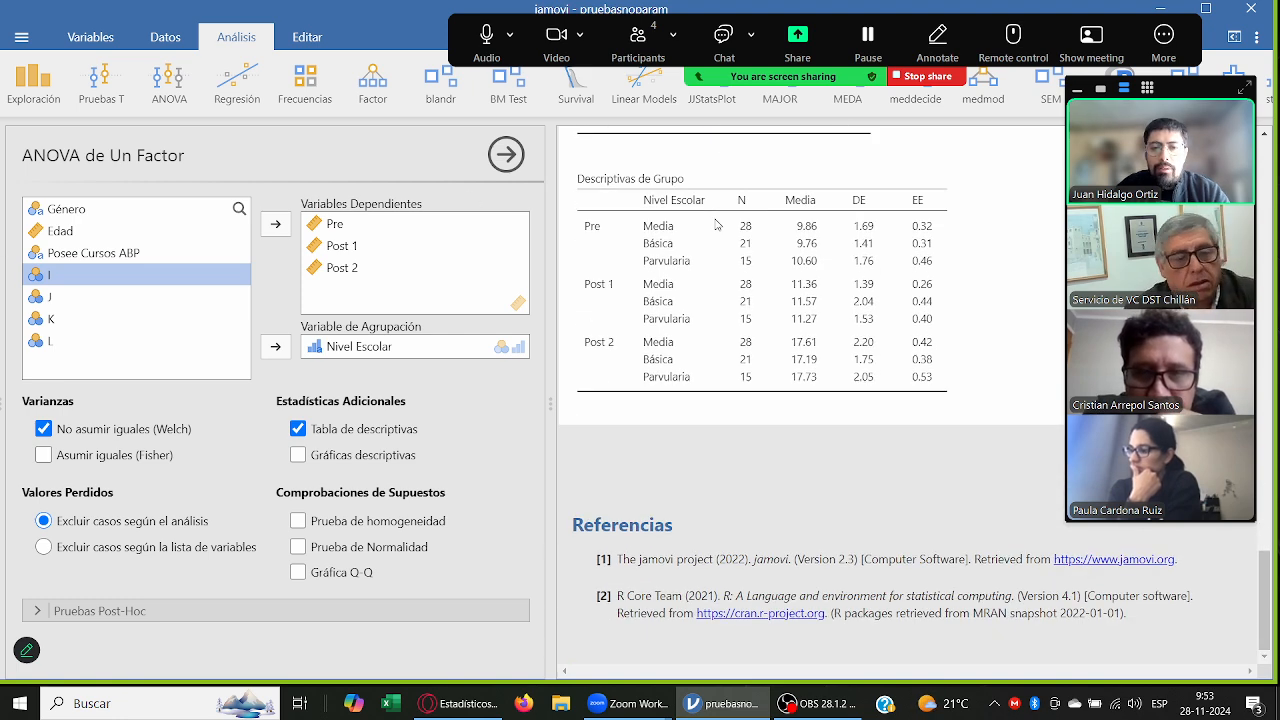
pyautogui.scroll(5, 676, 387)
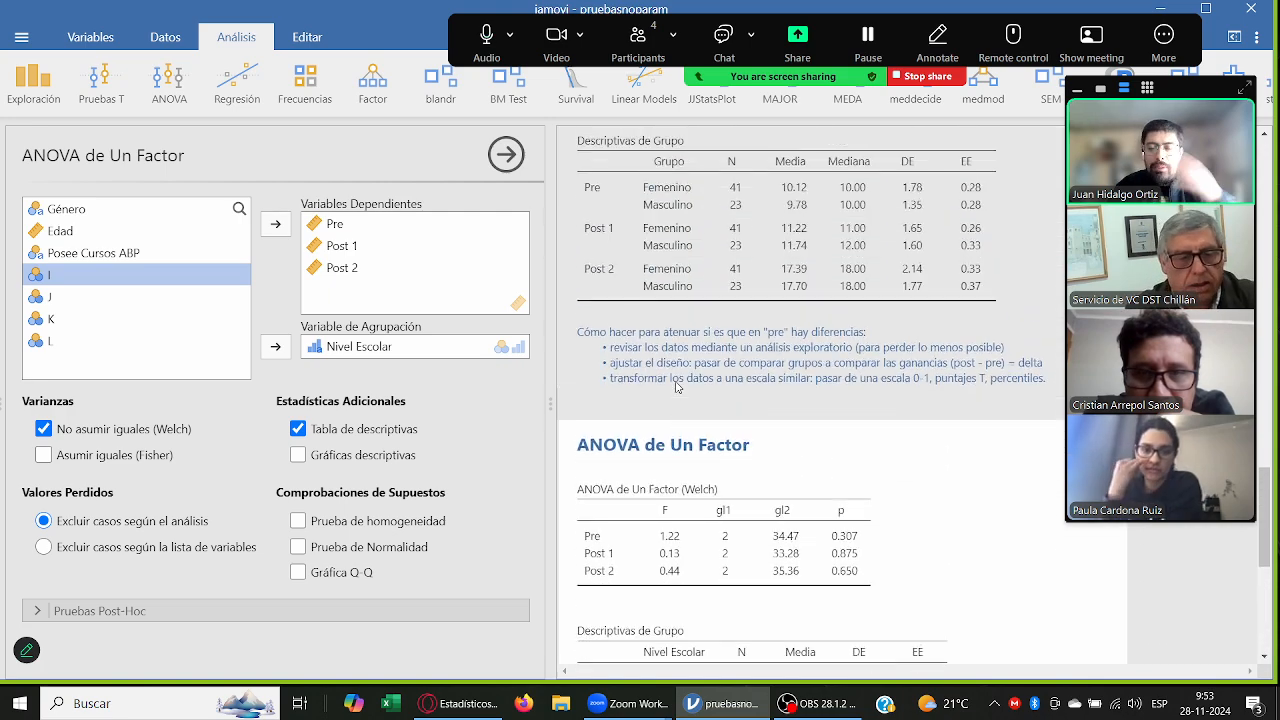
pyautogui.scroll(3, 676, 387)
pyautogui.click(683, 366)
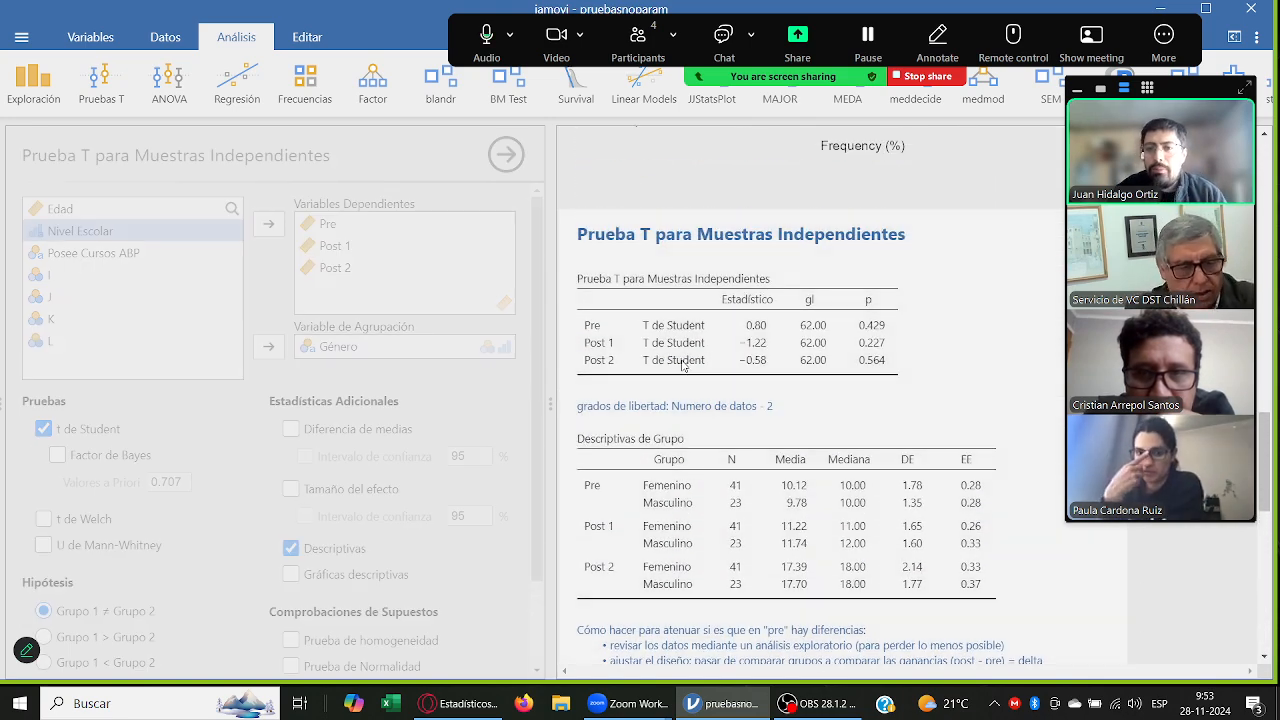
pyautogui.scroll(3, 685, 364)
pyautogui.scroll(-2, 382, 338)
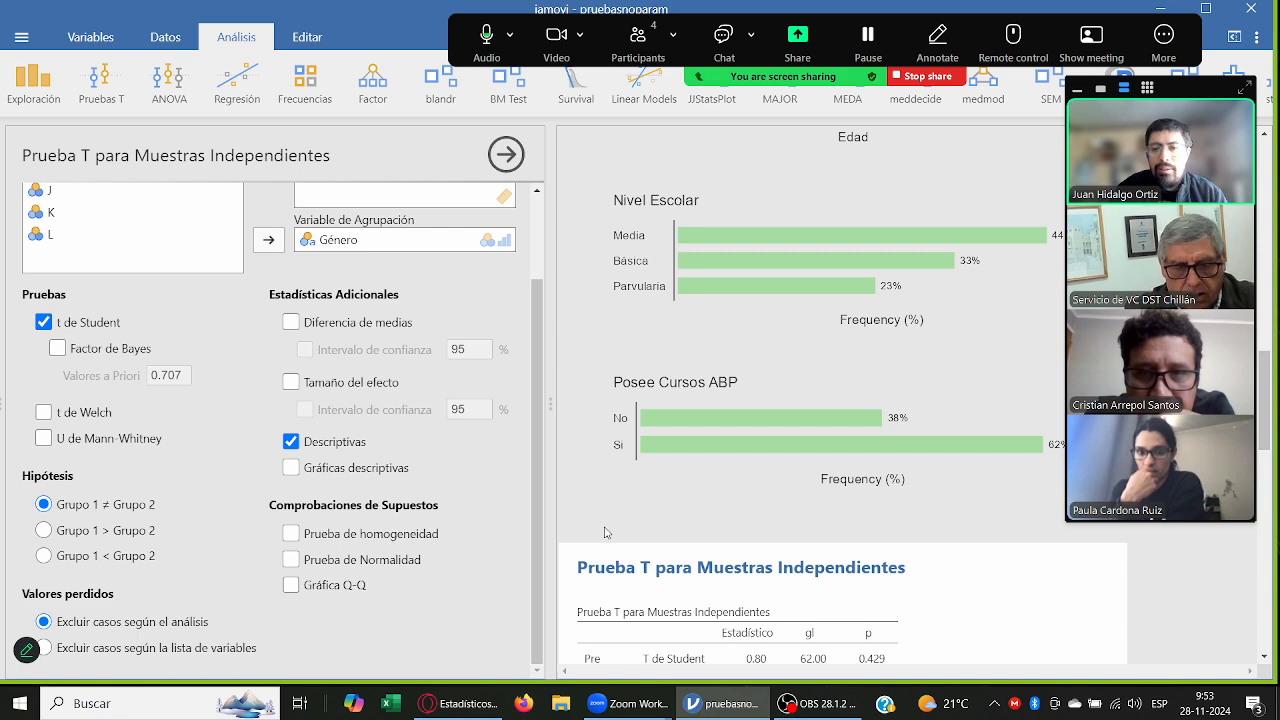
pyautogui.scroll(-4, 604, 532)
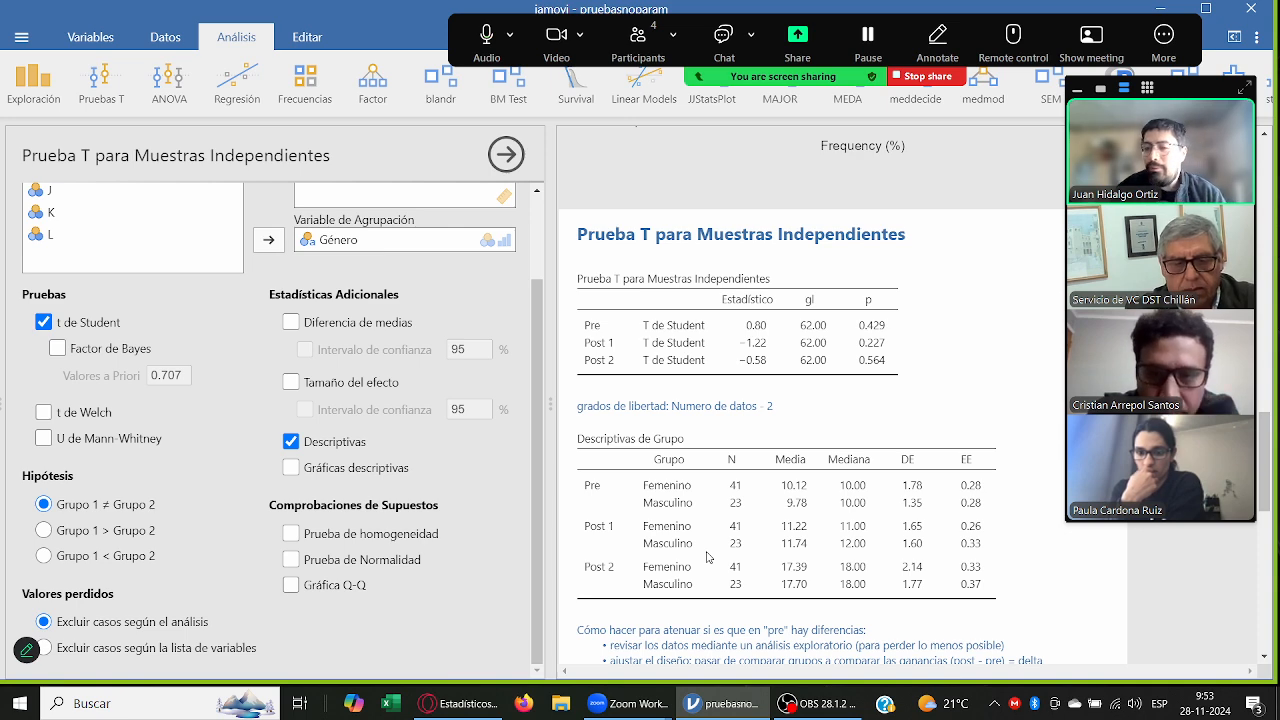
pyautogui.scroll(-2, 738, 516)
pyautogui.scroll(2, 743, 510)
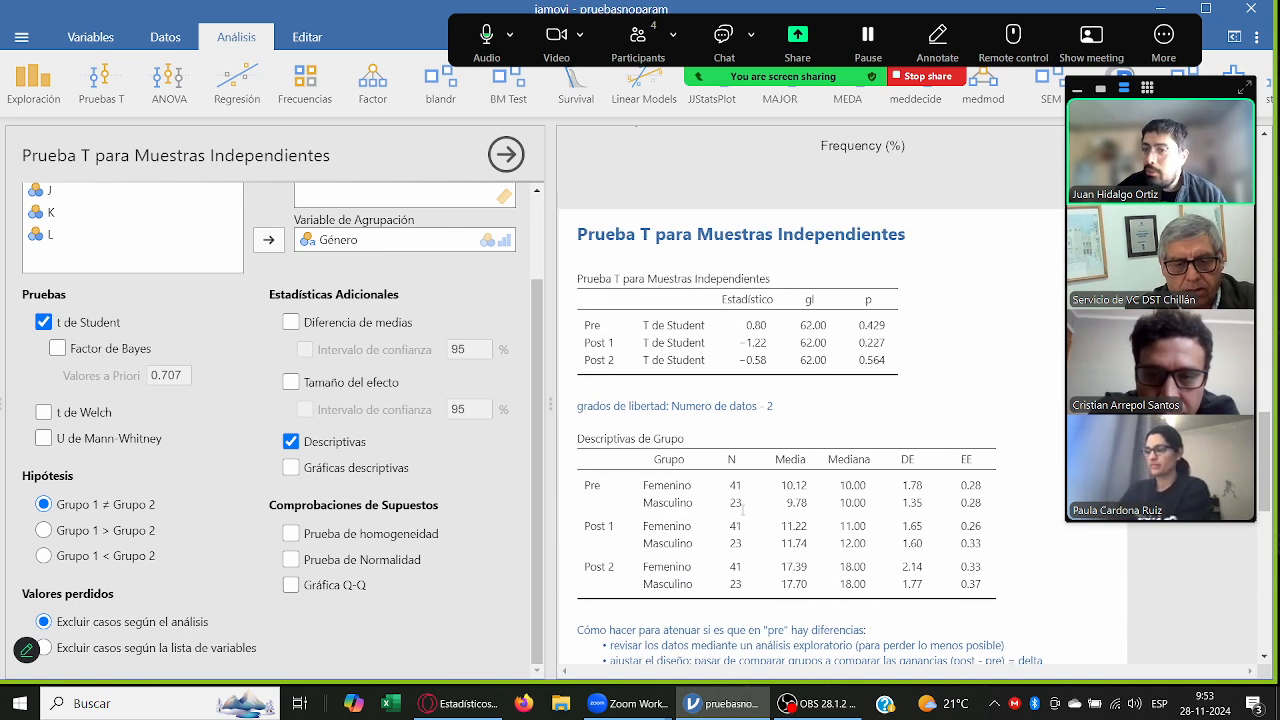
pyautogui.scroll(-1, 745, 512)
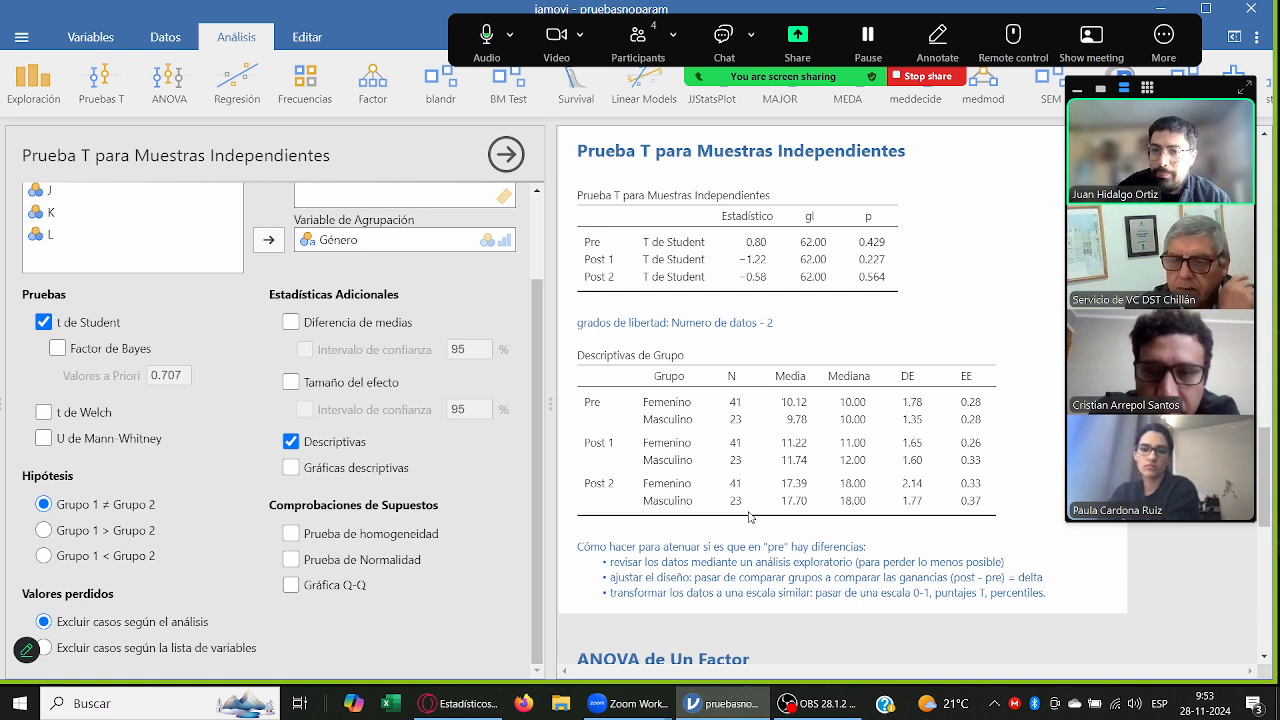
pyautogui.scroll(-7, 749, 517)
pyautogui.click(740, 568)
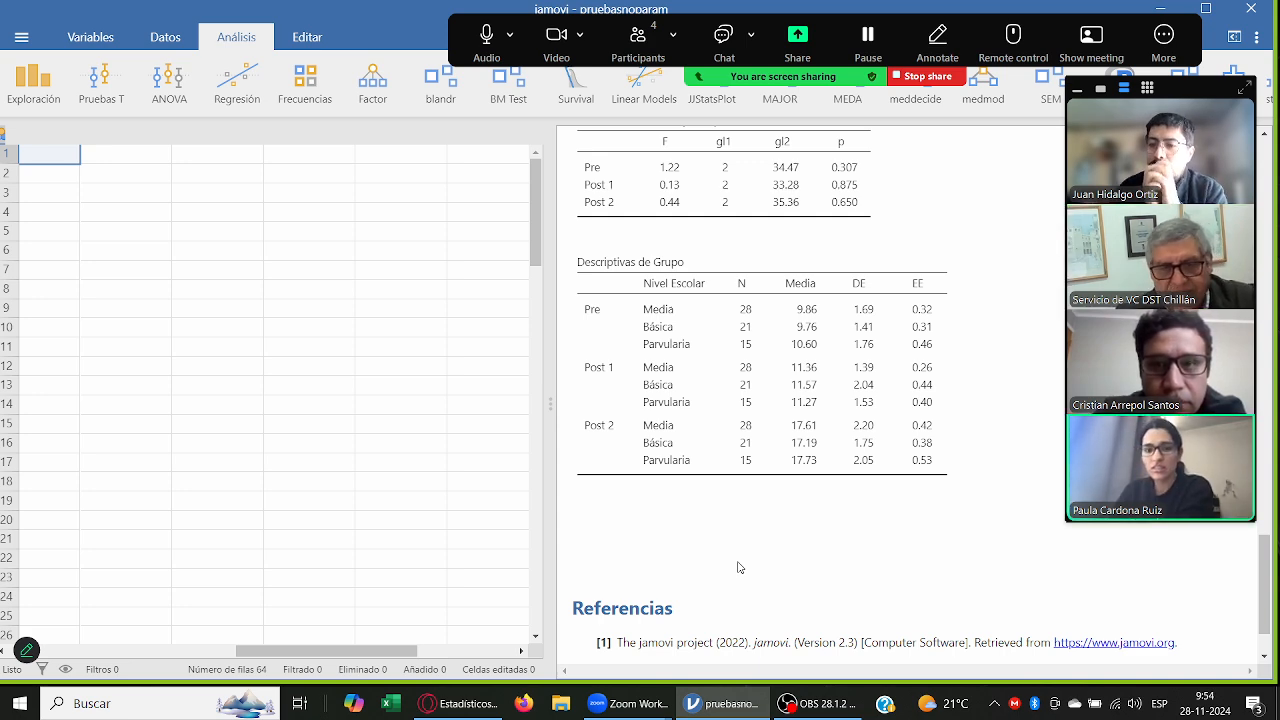
# Step: Save the project as pruebas_relacionadas in the INV. EDUCATIVA folder, overwriting the existing file of that name
pyautogui.click(20, 37)
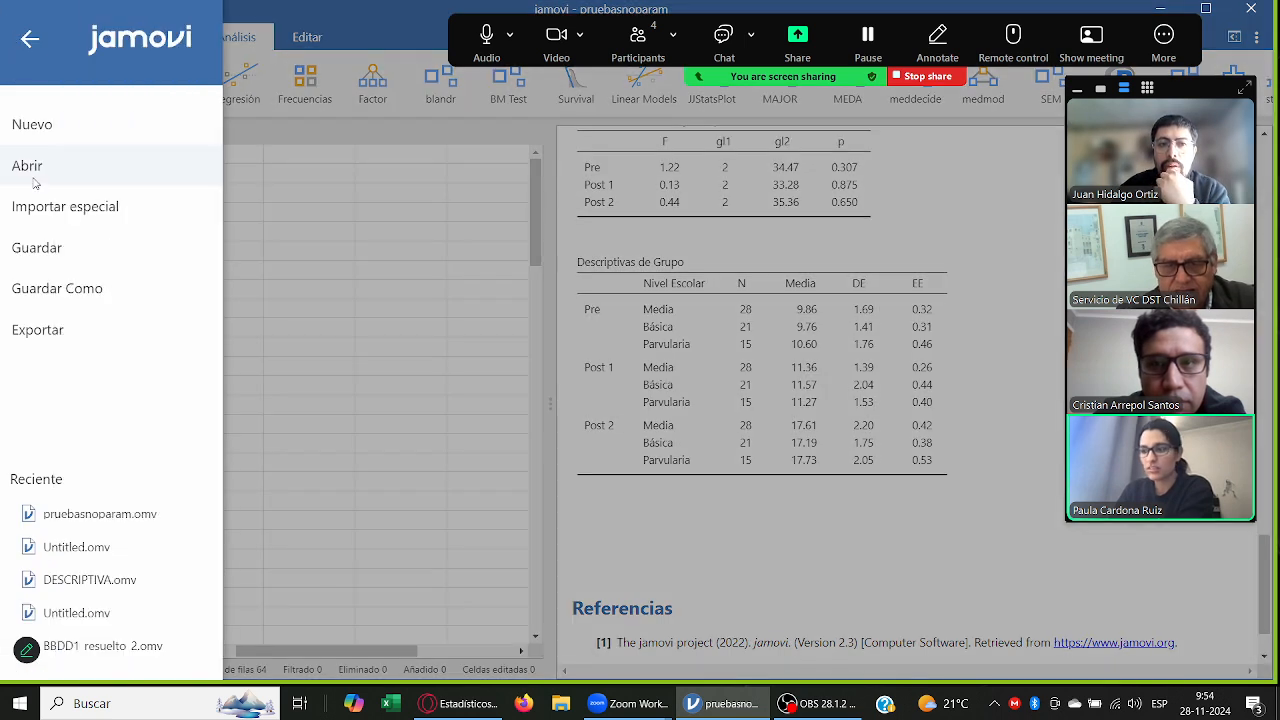
pyautogui.click(65, 292)
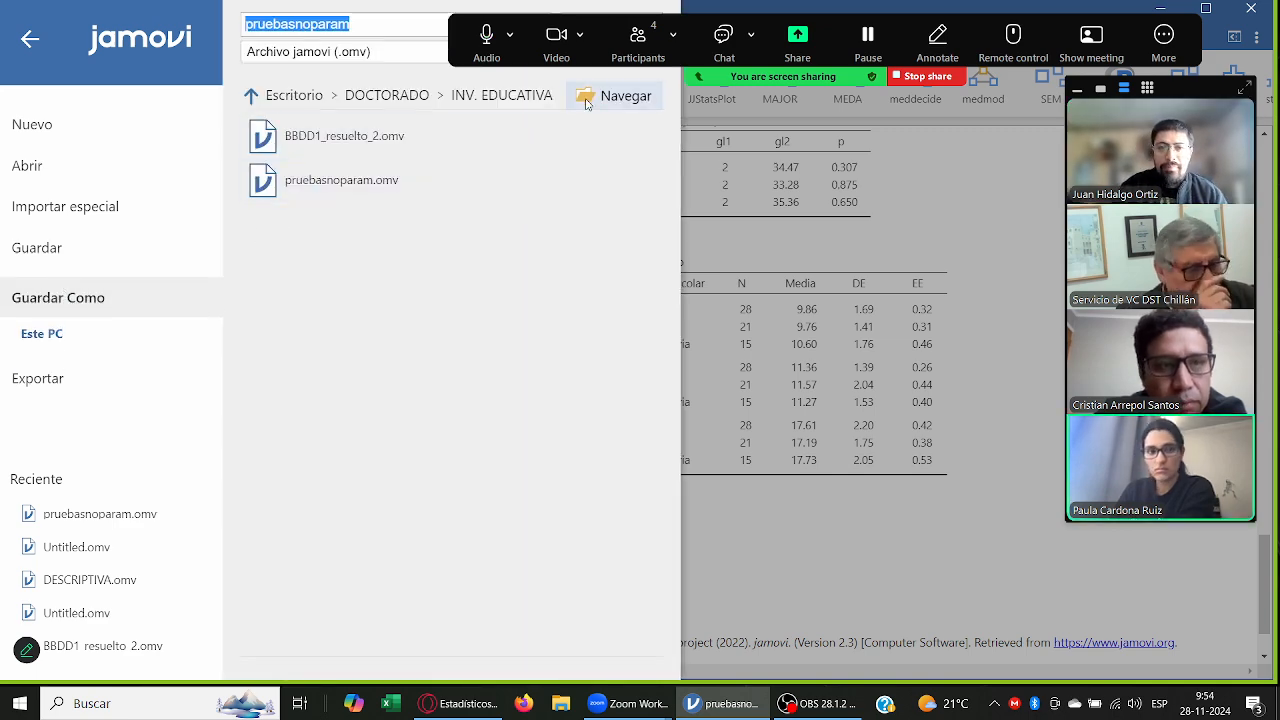
pyautogui.click(354, 23)
pyautogui.moveTo(354, 23); pyautogui.dragTo(299, 24)
pyautogui.press('BackSpace')
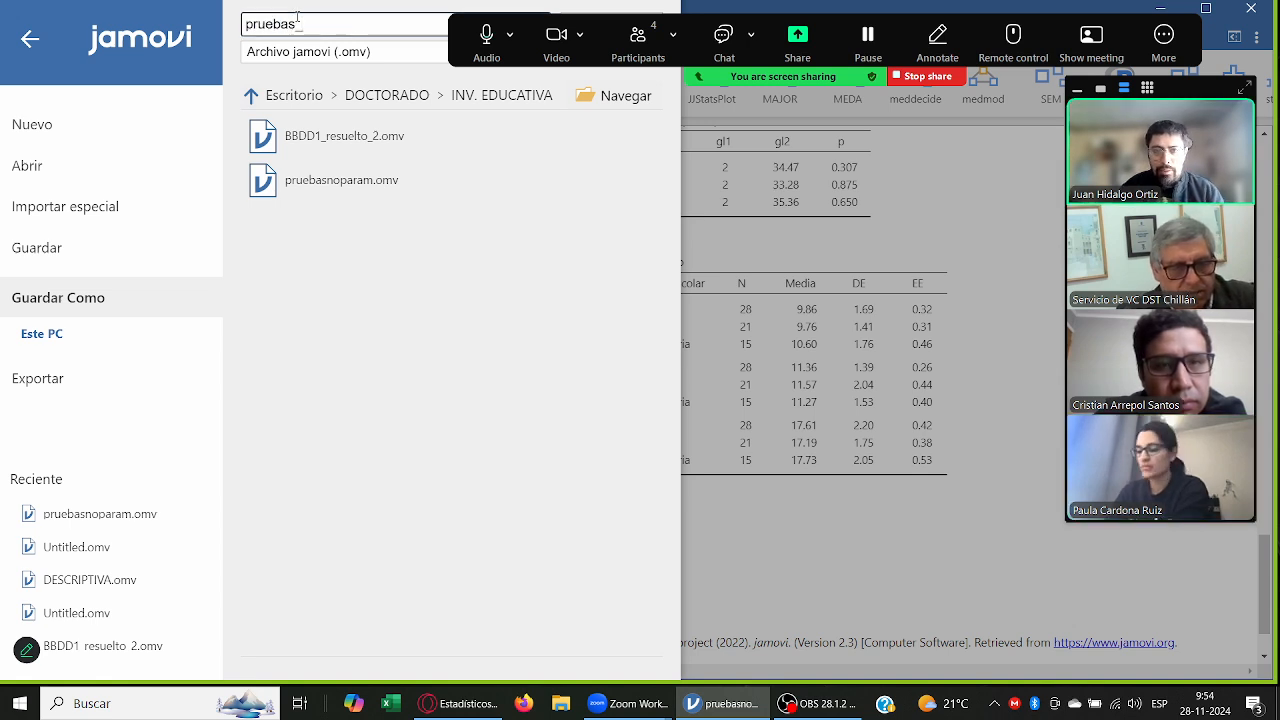
pyautogui.write('_relacionadas')
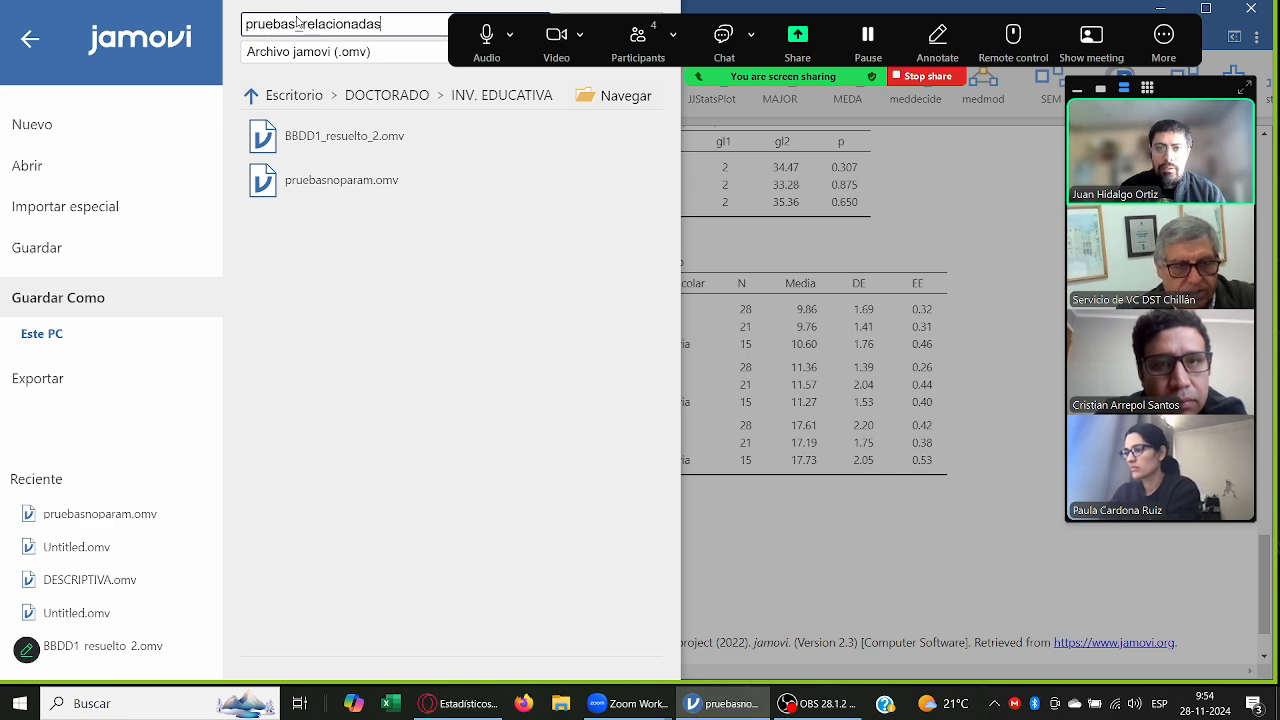
pyautogui.press('Return')
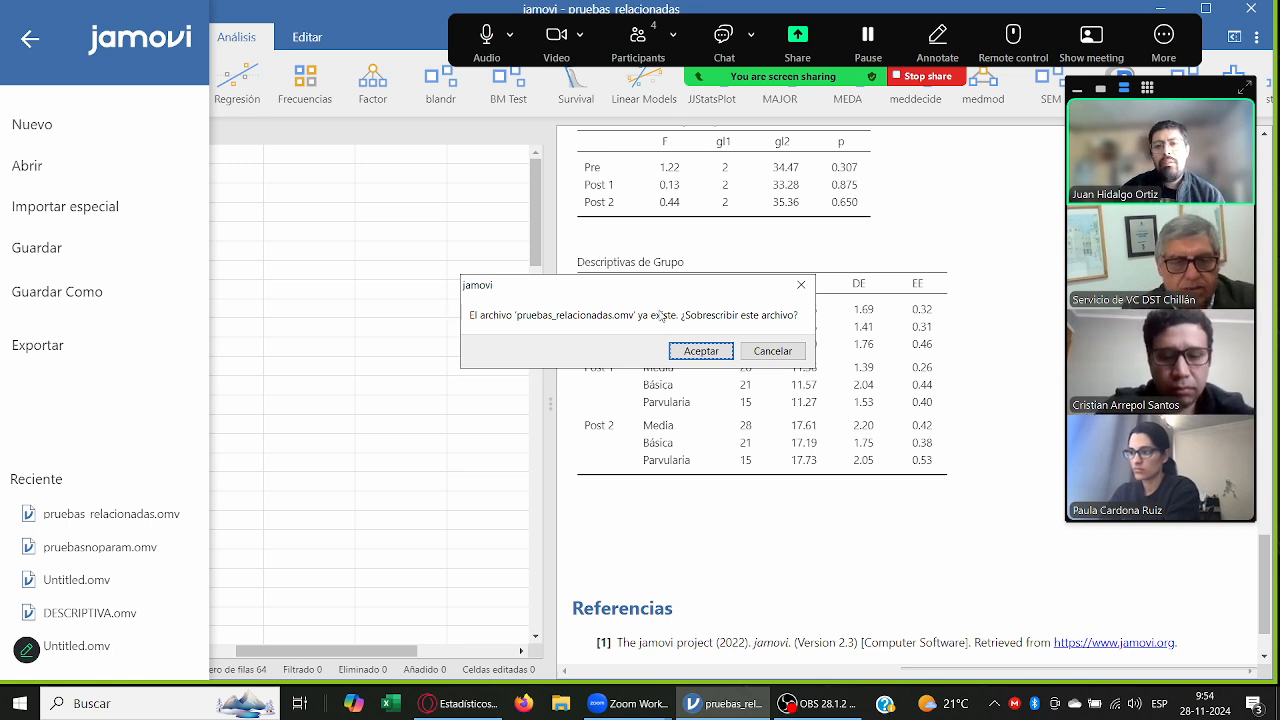
pyautogui.click(690, 352)
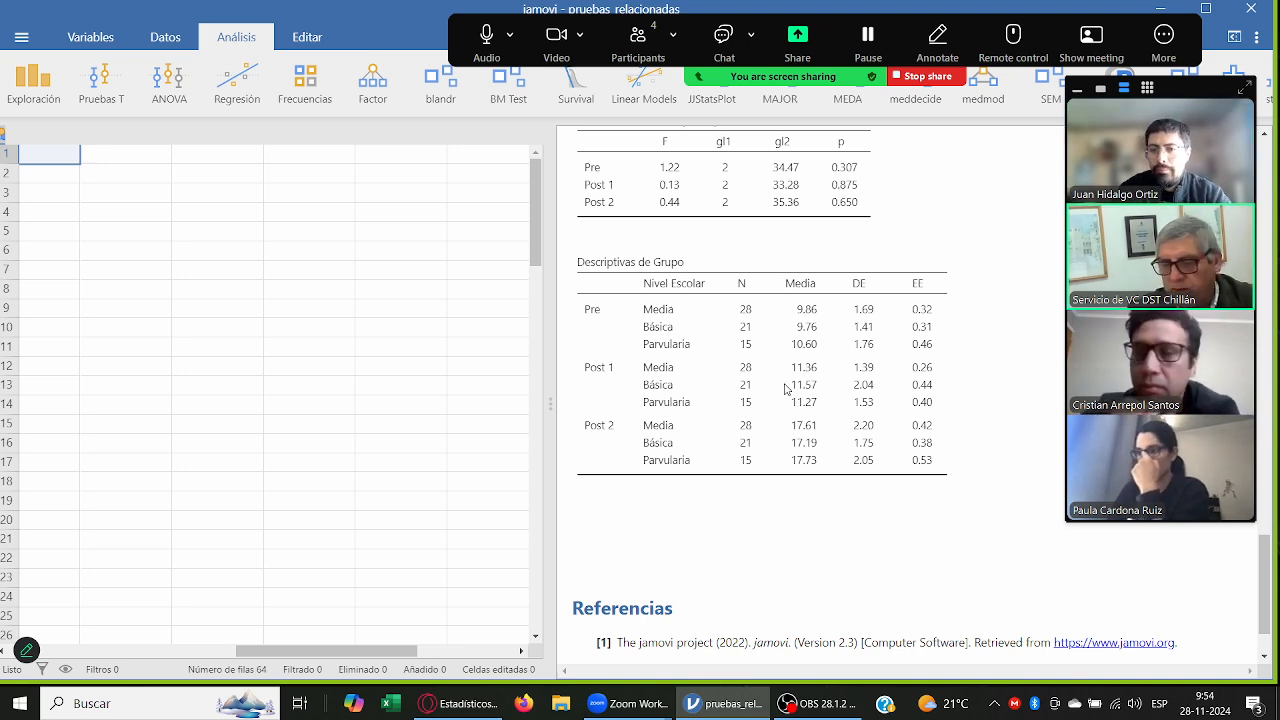
pyautogui.scroll(8, 785, 381)
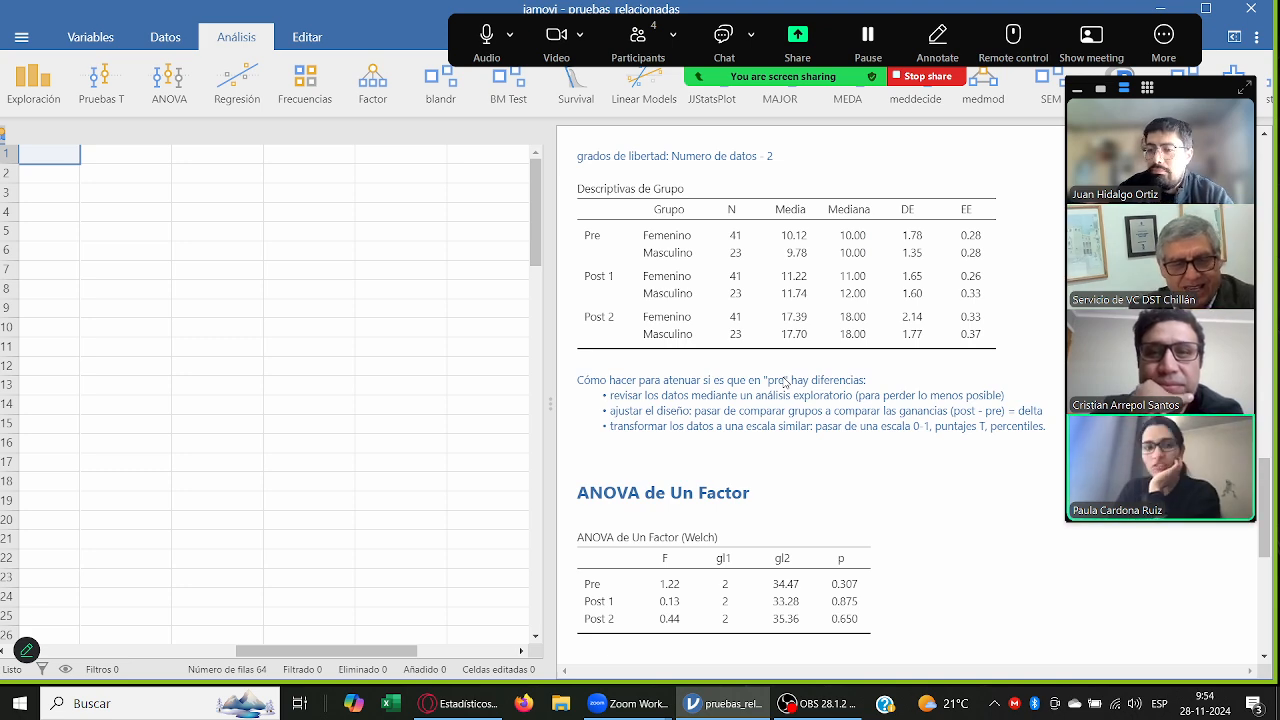
pyautogui.scroll(-5, 785, 383)
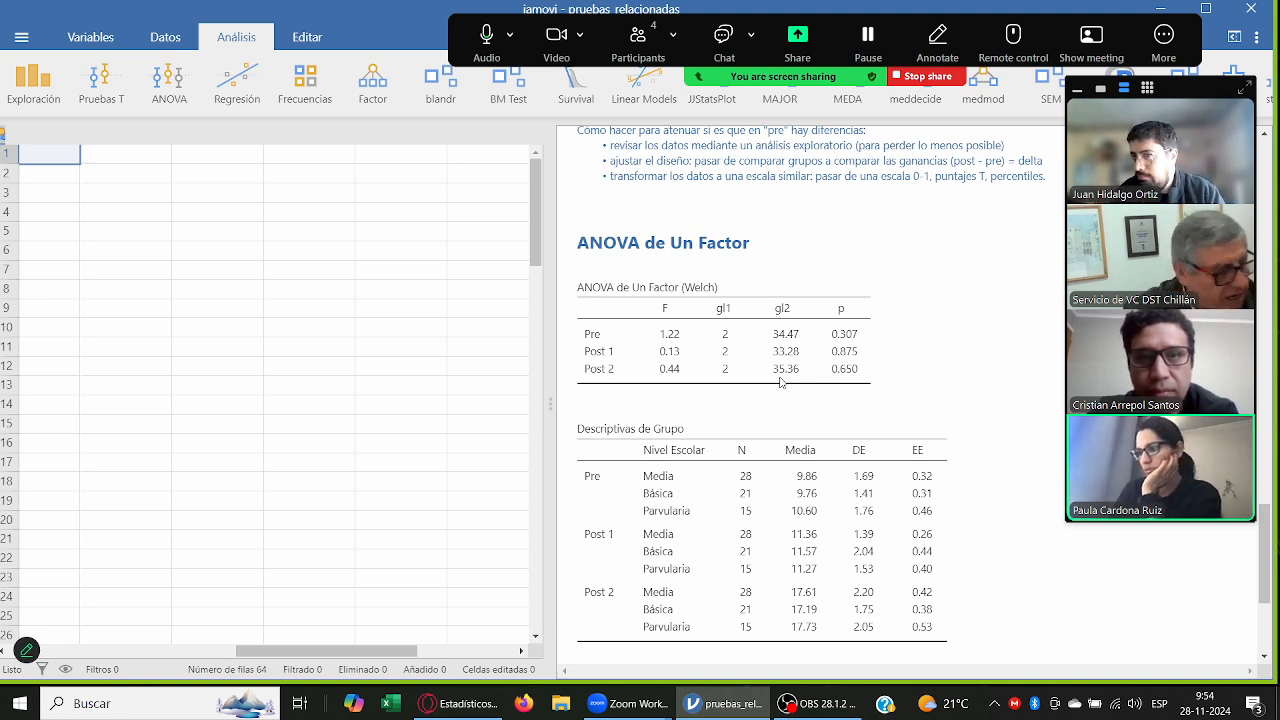
pyautogui.scroll(-5, 783, 383)
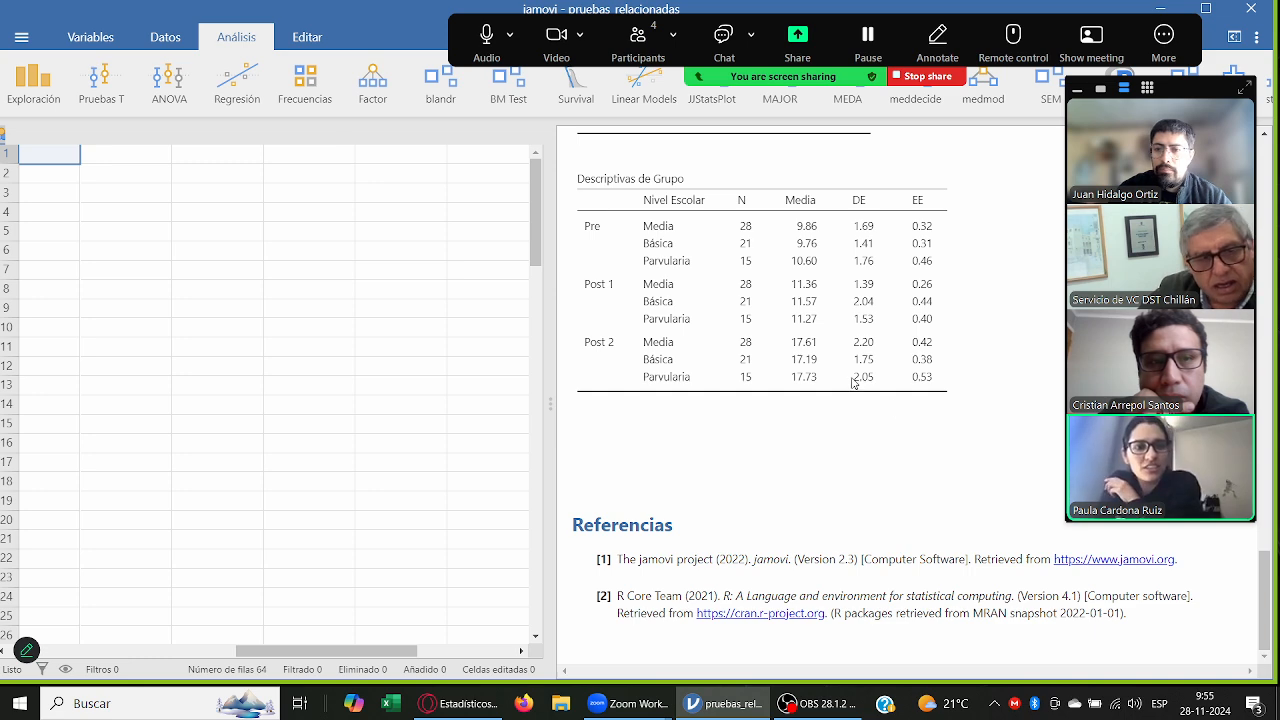
pyautogui.scroll(5, 853, 383)
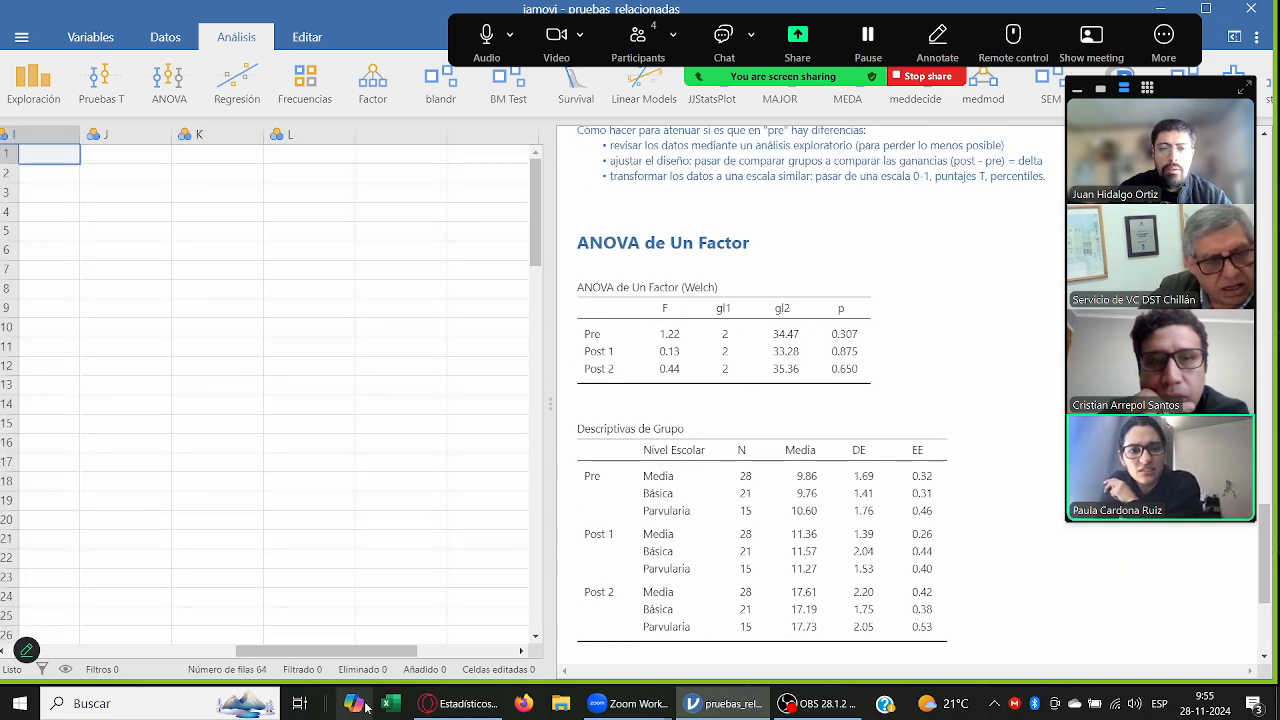
# Step: Narrow the Pre, Post 1 and Post 2 columns in the data sheet
pyautogui.moveTo(370, 650); pyautogui.dragTo(175, 650)
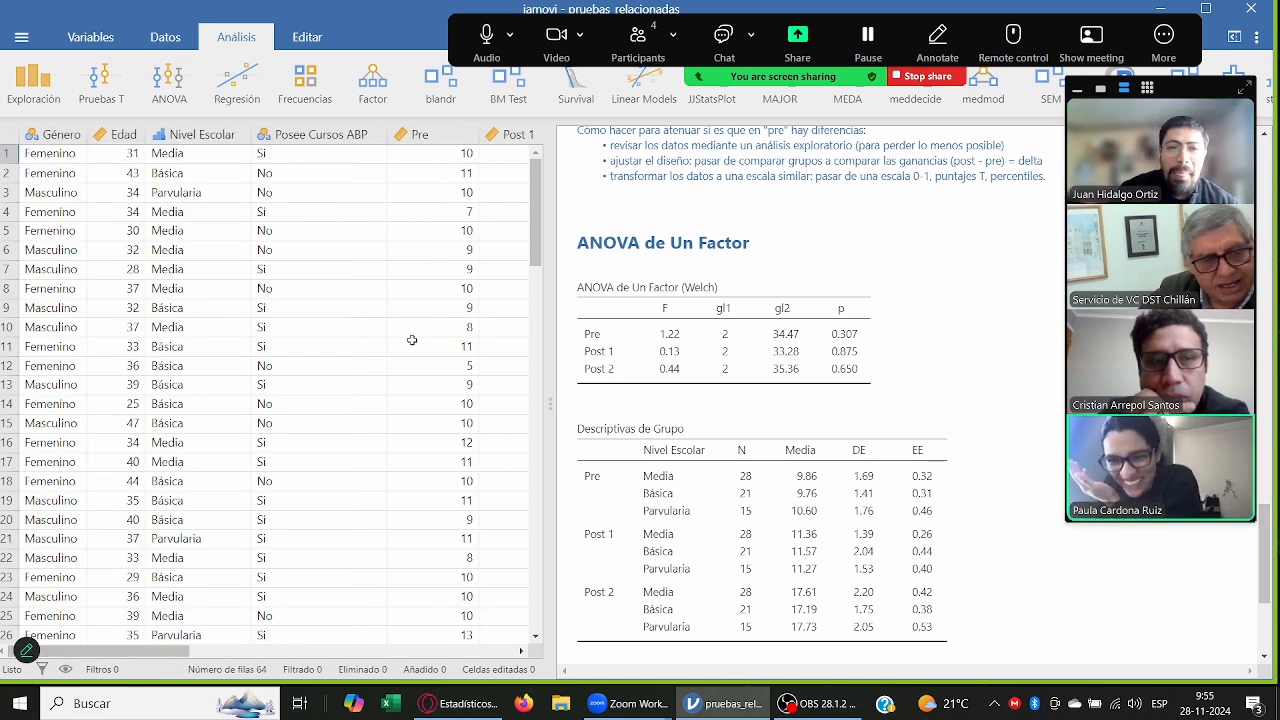
pyautogui.hscroll(5, 335, 173)
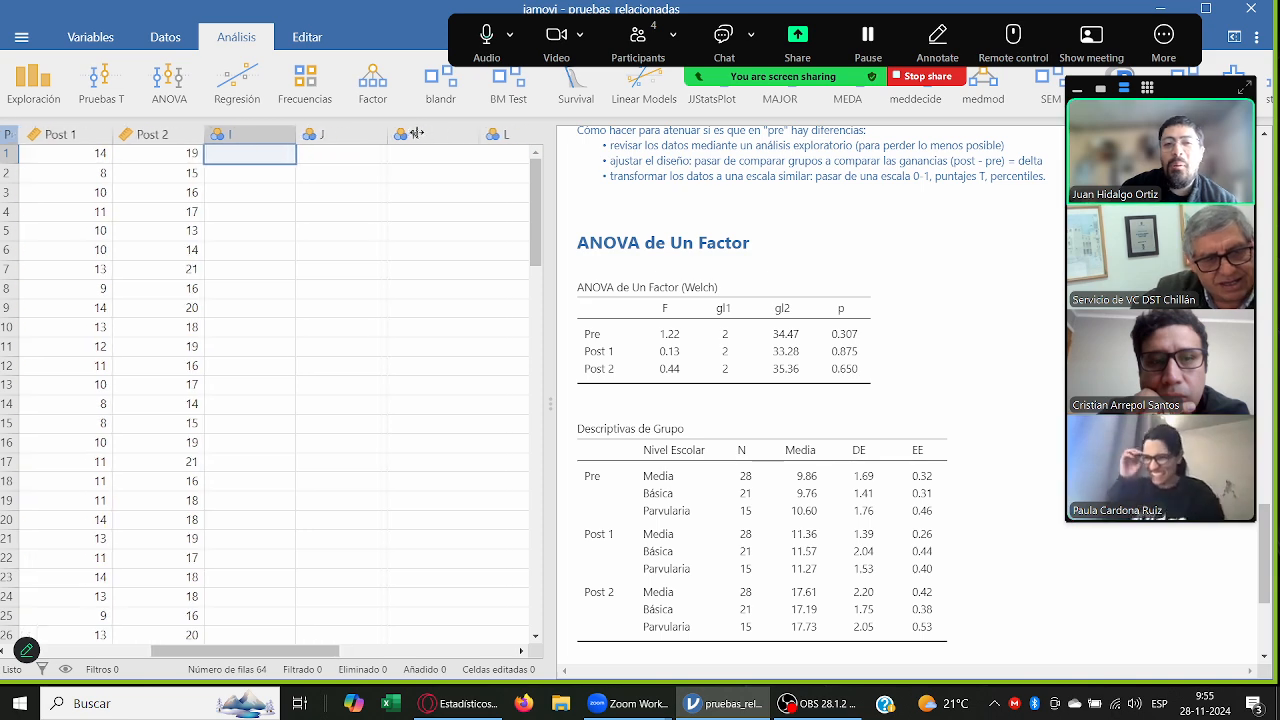
pyautogui.hscroll(3, 250, 145)
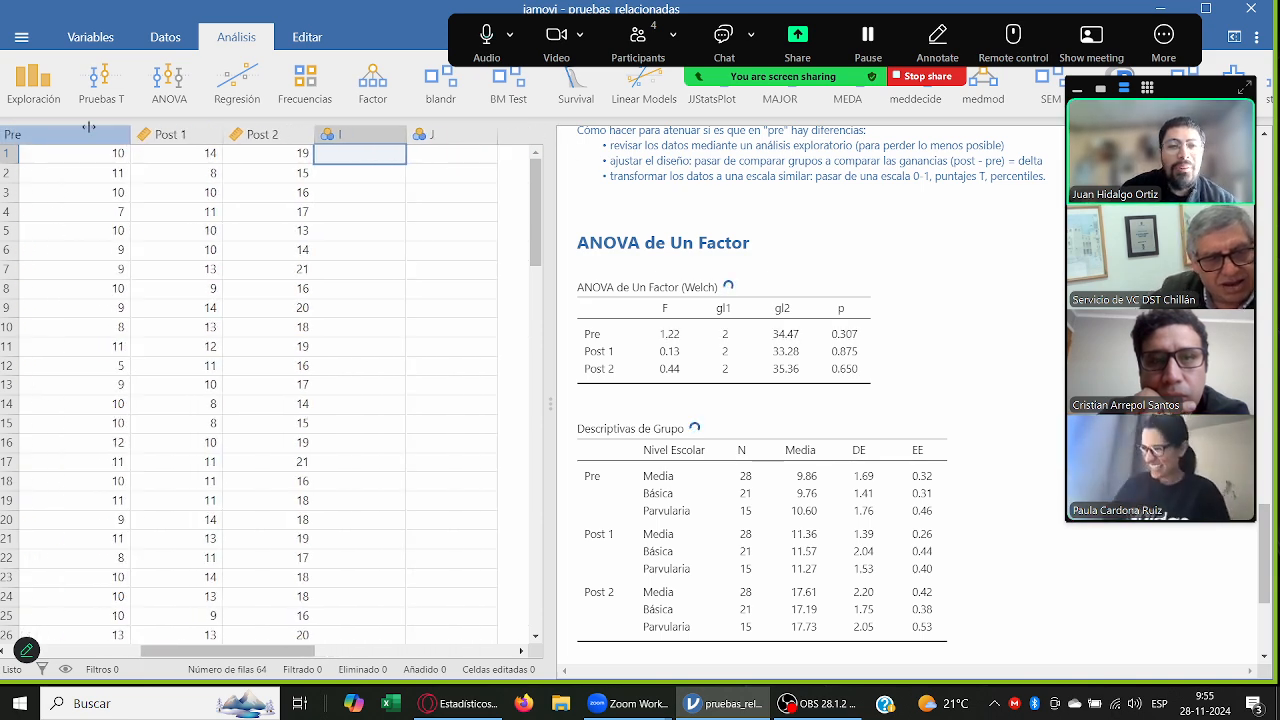
pyautogui.moveTo(101, 131); pyautogui.dragTo(72, 131)
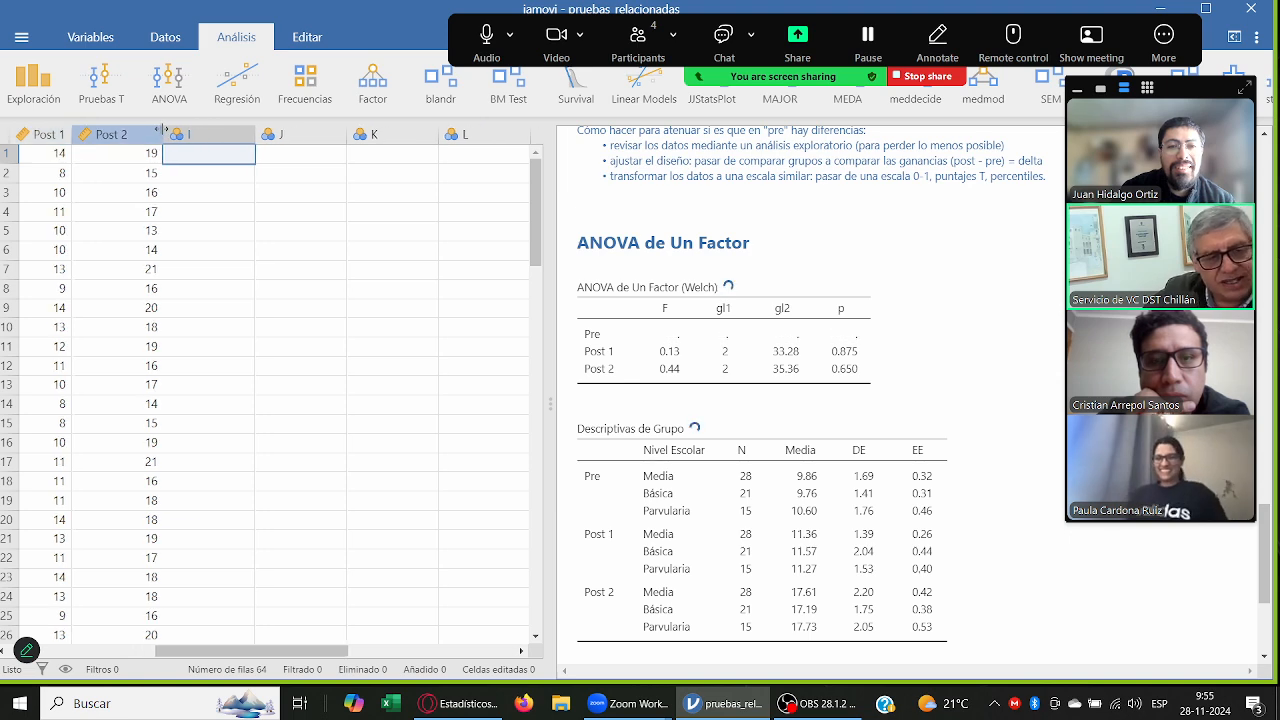
pyautogui.moveTo(164, 131); pyautogui.dragTo(143, 131)
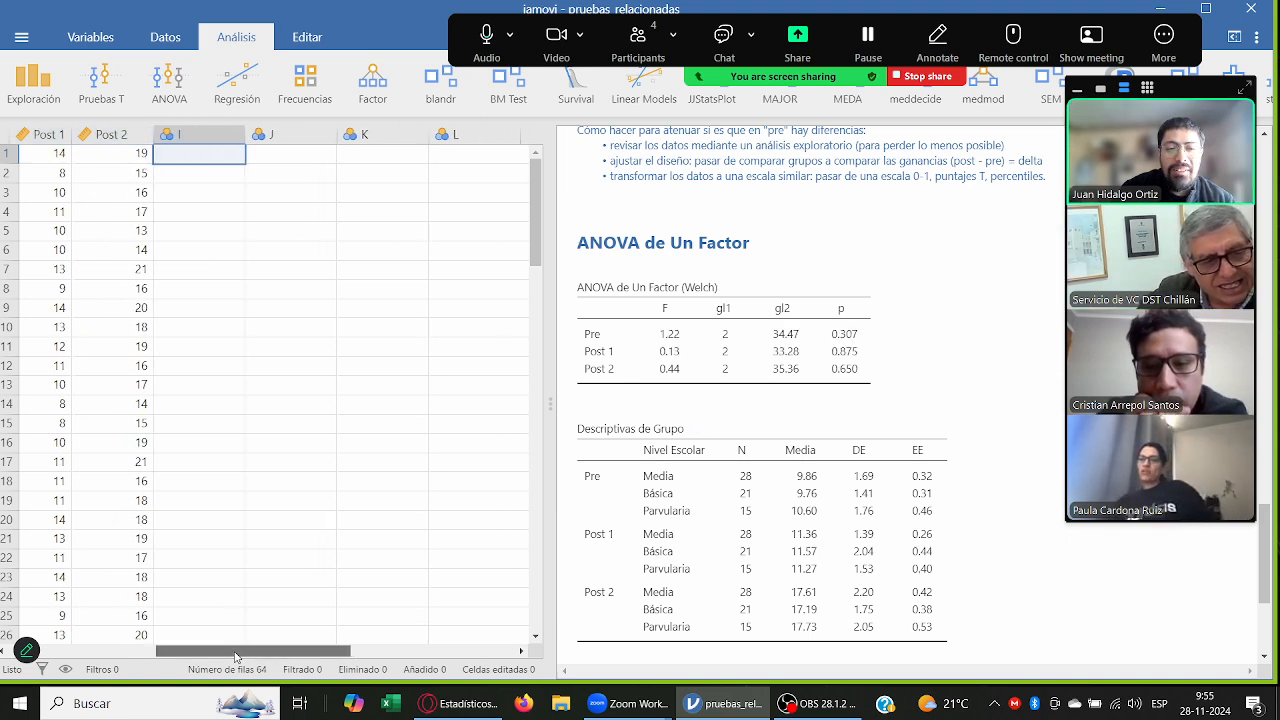
pyautogui.hscroll(-8, 350, 130)
pyautogui.hscroll(8, 373, 134)
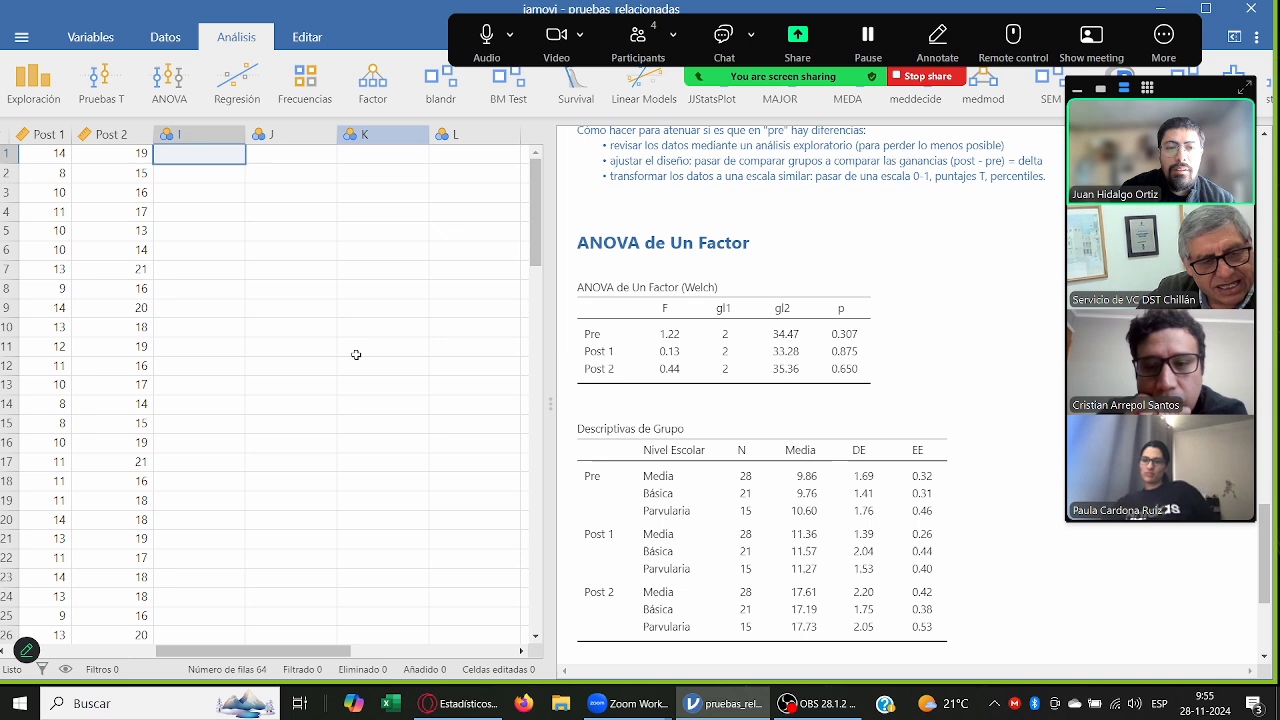
pyautogui.moveTo(252, 655); pyautogui.dragTo(98, 655)
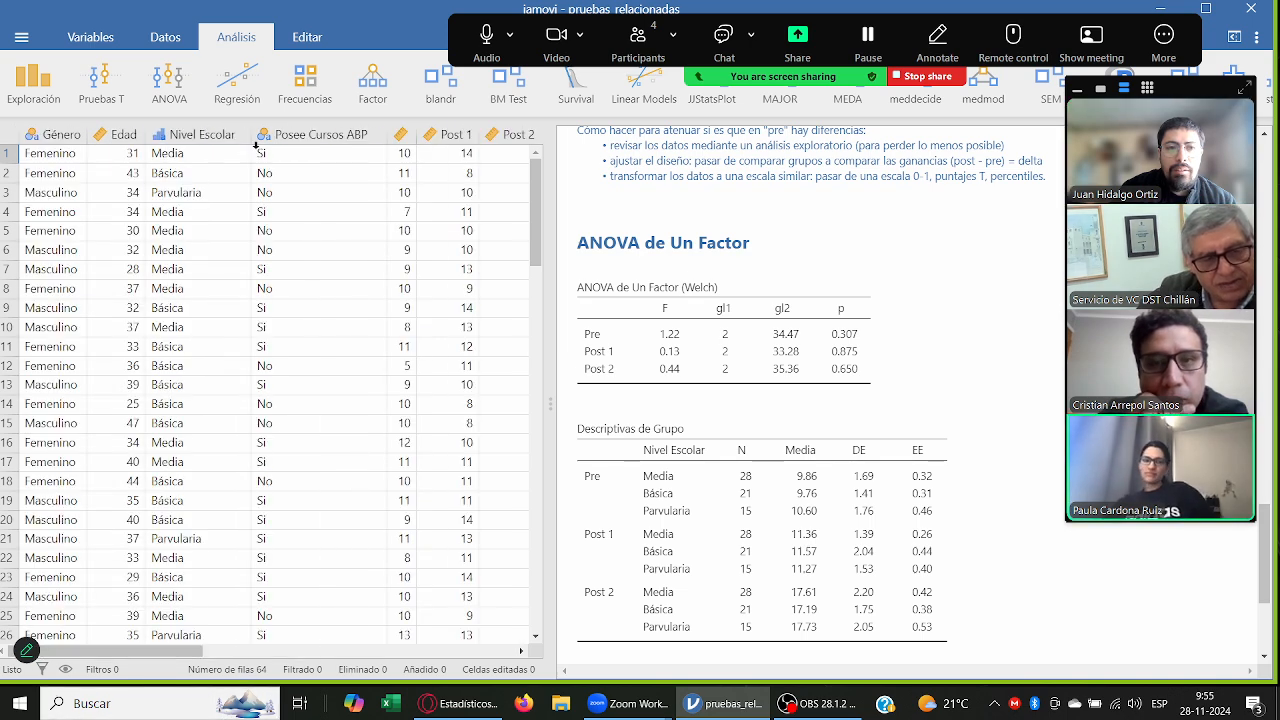
pyautogui.moveTo(255, 137); pyautogui.dragTo(208, 139)
pyautogui.moveTo(322, 655); pyautogui.dragTo(166, 655)
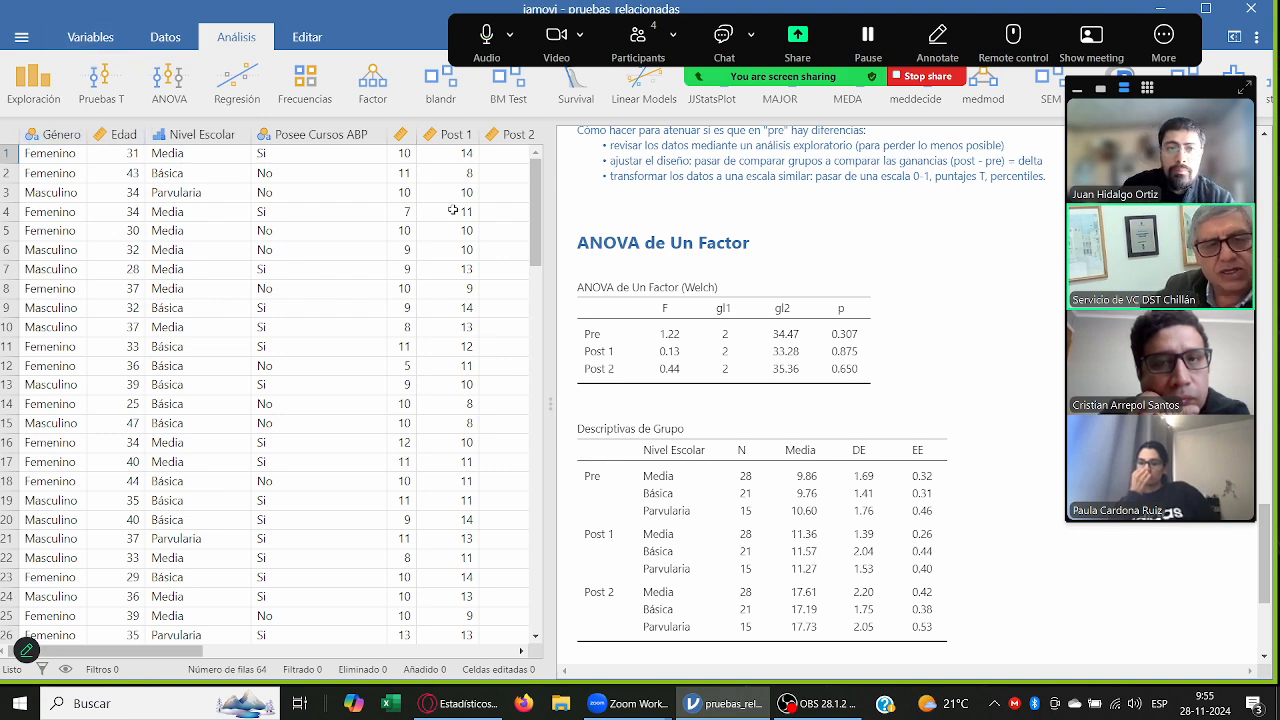
# Step: Create a repeated-measures ANOVA (ANOVA de Medidas Repetidas) below the one-way ANOVA results
pyautogui.scroll(-3, 790, 455)
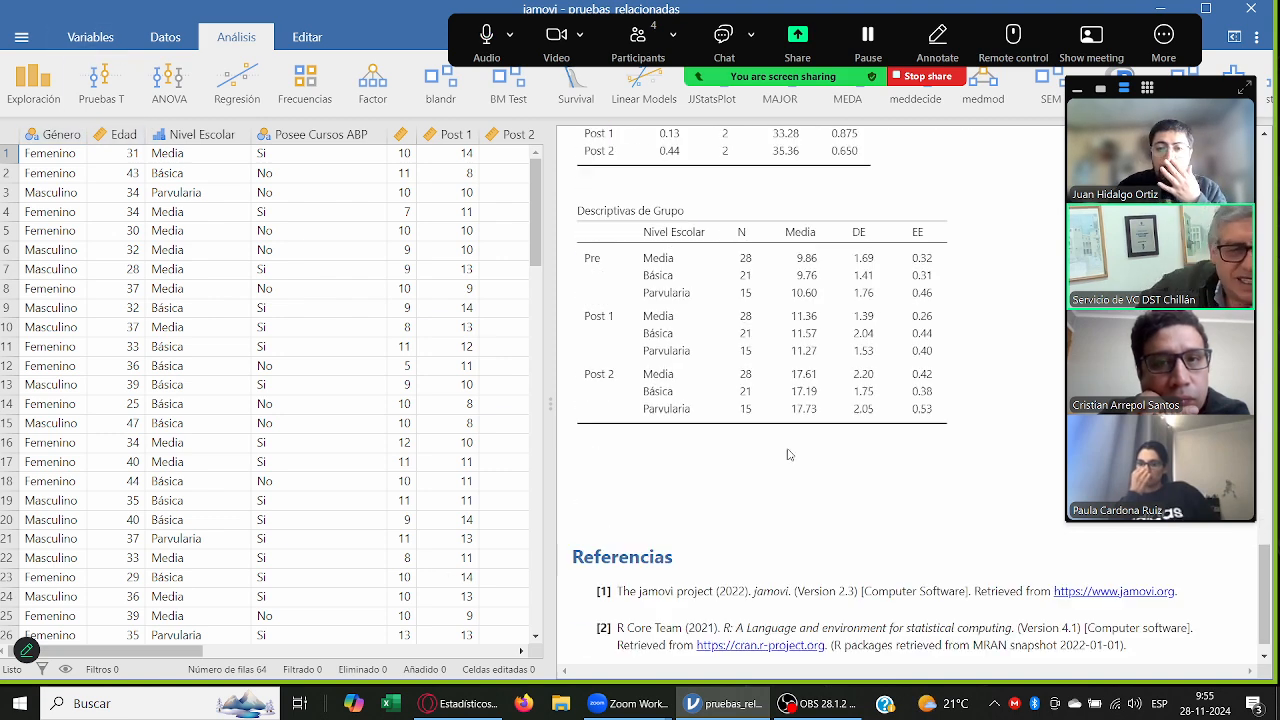
pyautogui.click(781, 460)
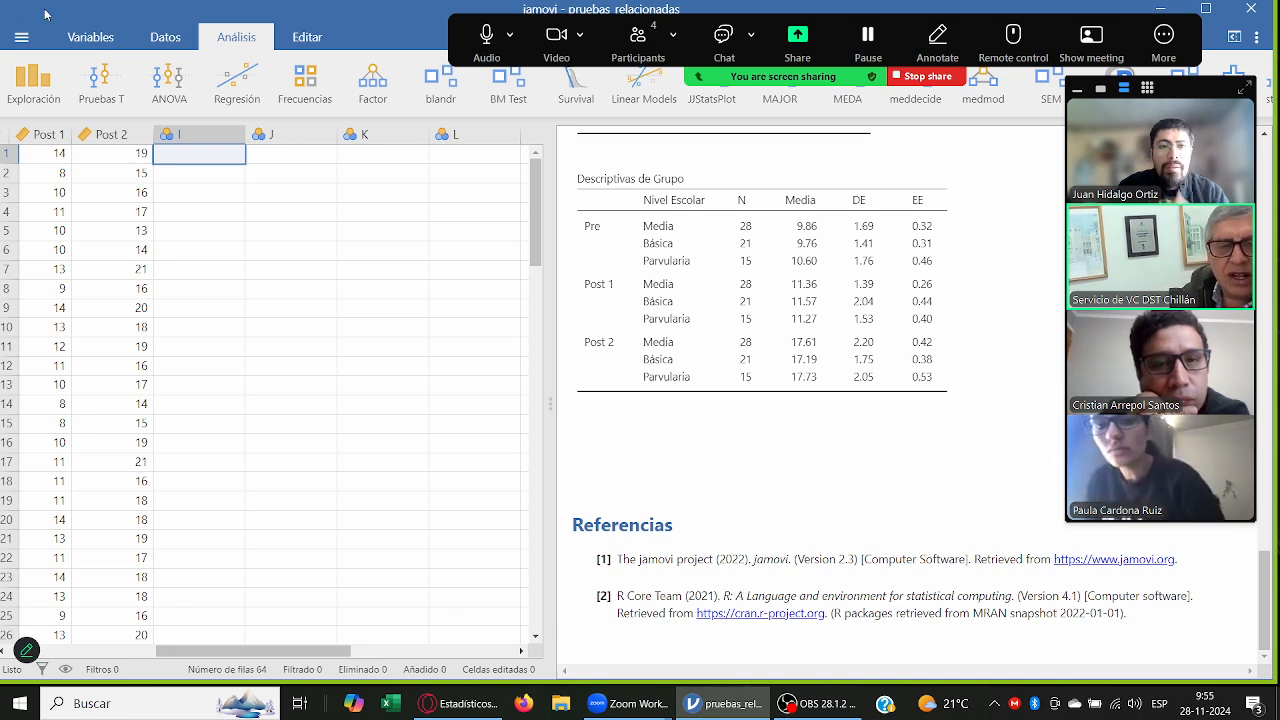
pyautogui.click(176, 84)
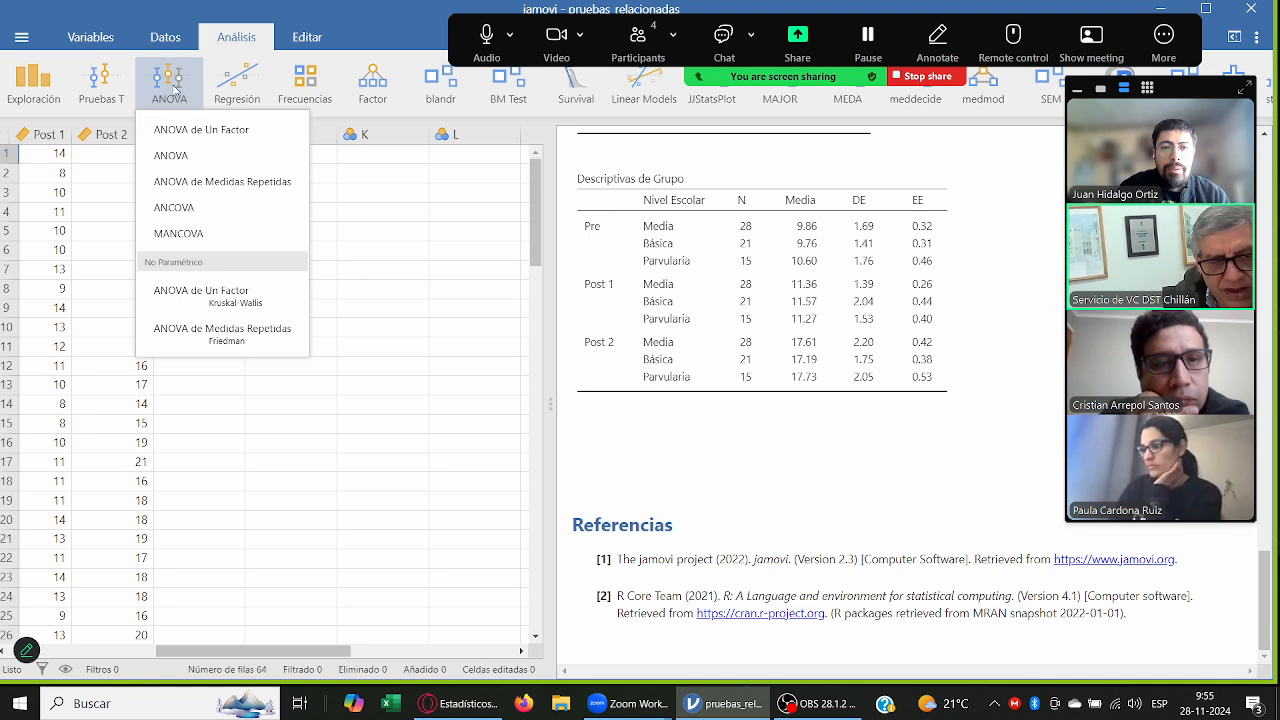
pyautogui.click(181, 183)
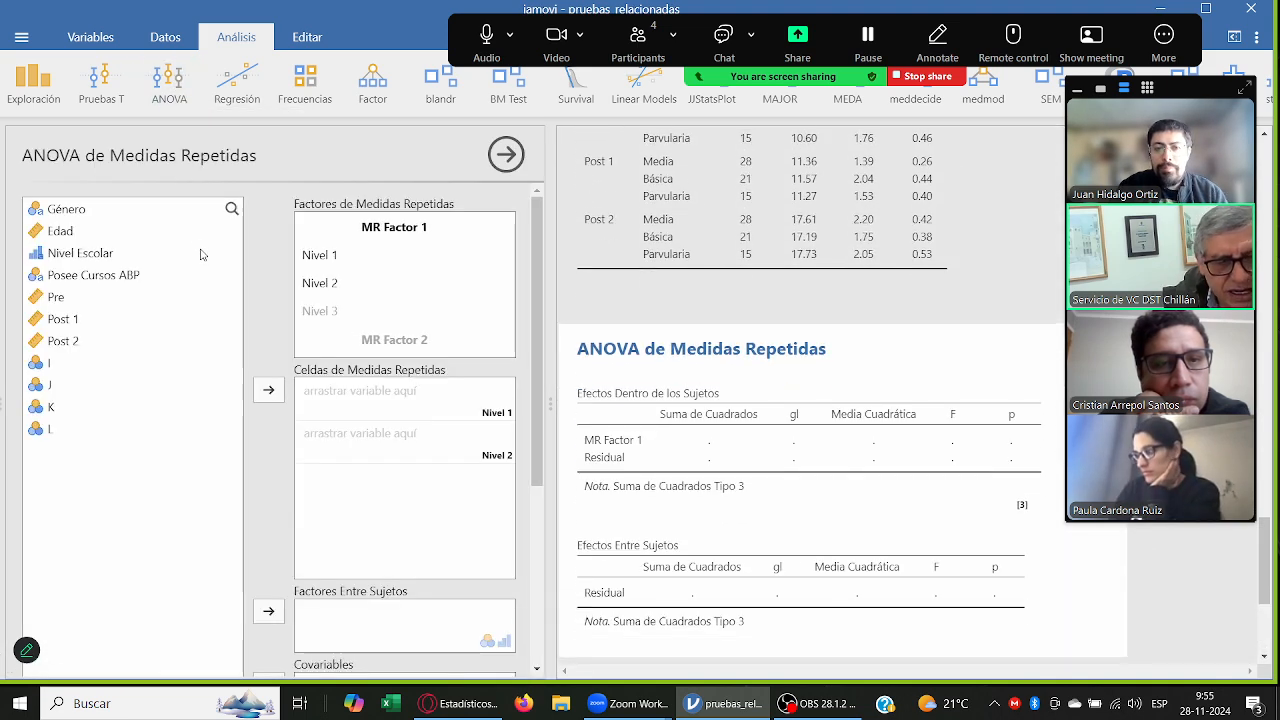
pyautogui.scroll(-2, 200, 254)
pyautogui.scroll(2, 200, 254)
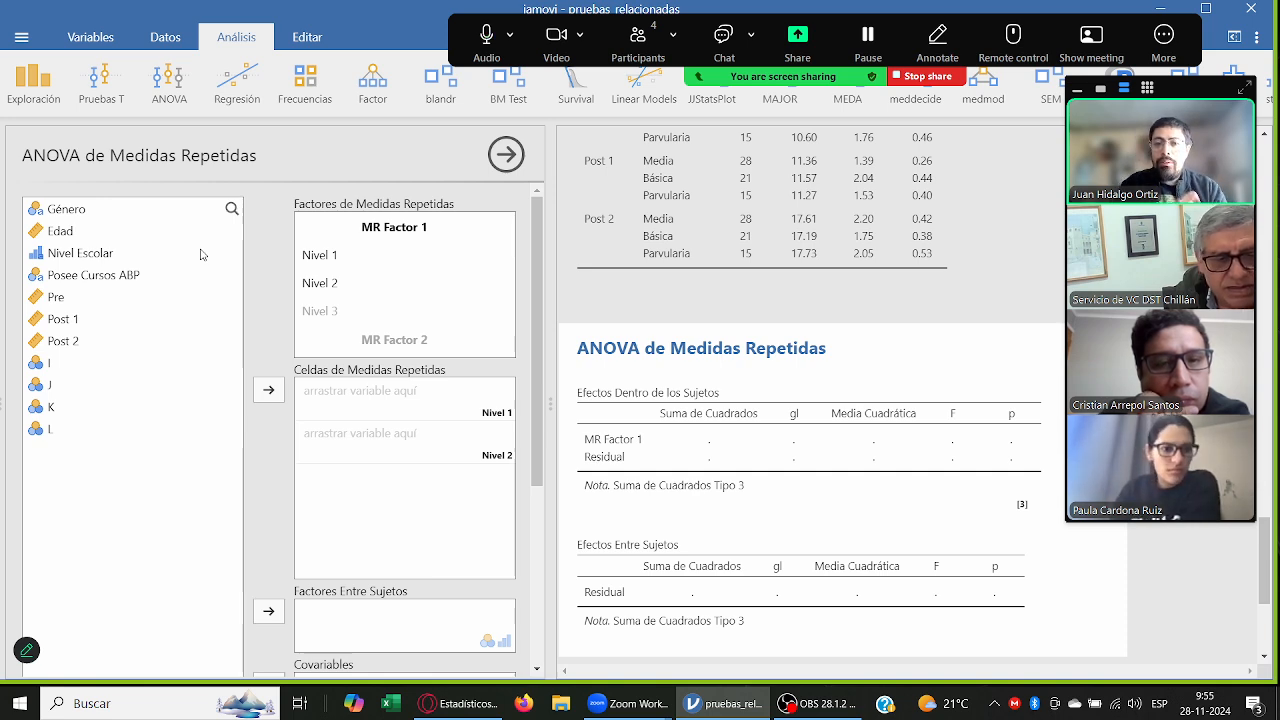
pyautogui.click(169, 82)
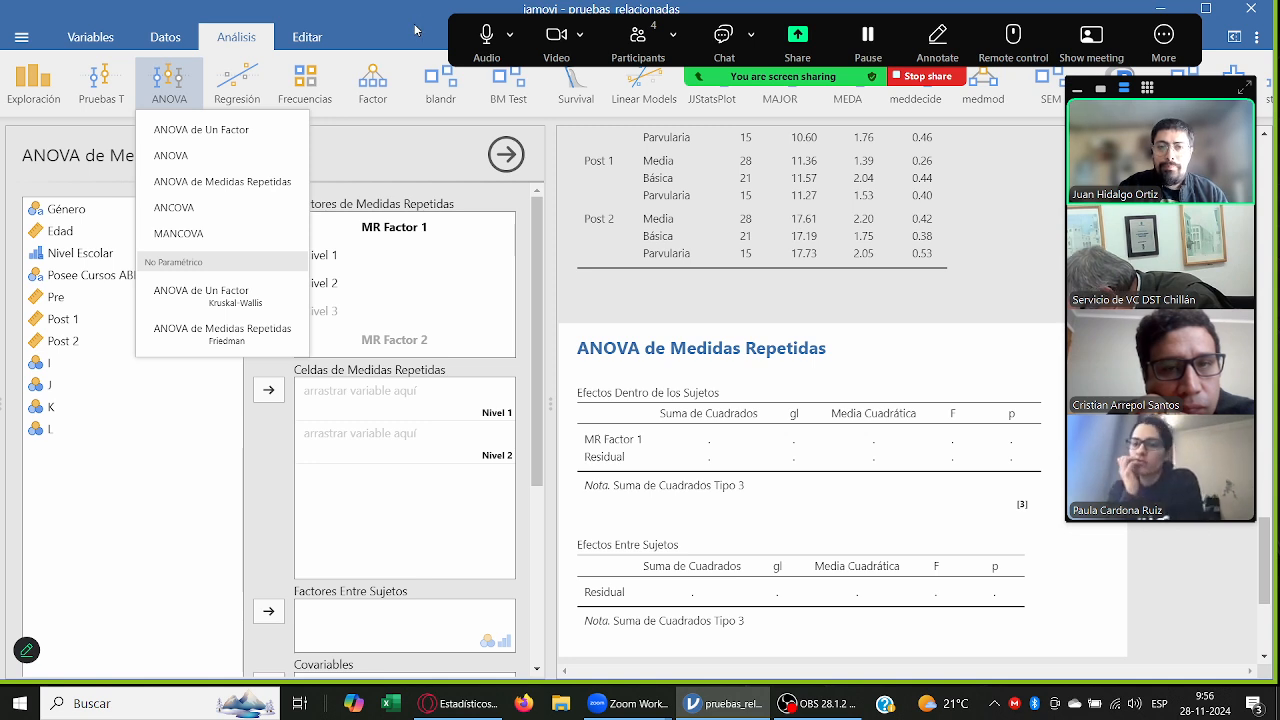
pyautogui.click(218, 52)
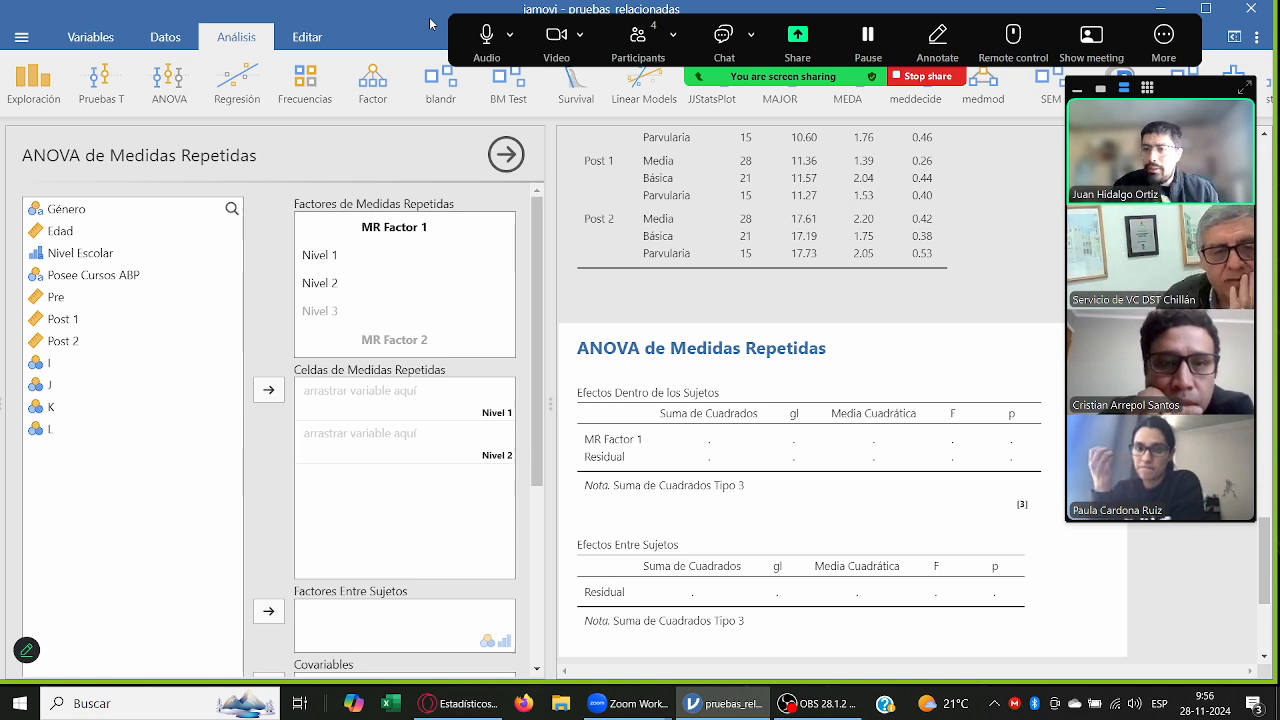
# Step: Rename the first repeated-measures factor as Puntaje
pyautogui.click(414, 230)
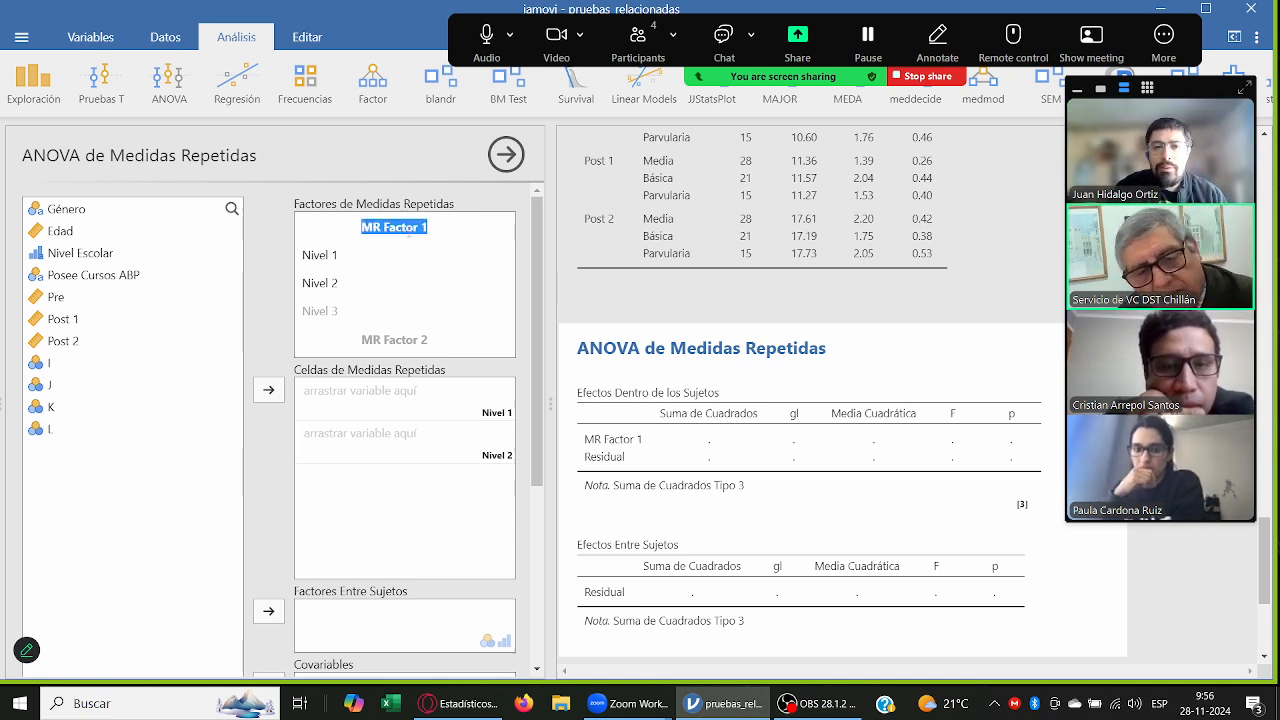
pyautogui.click(426, 231)
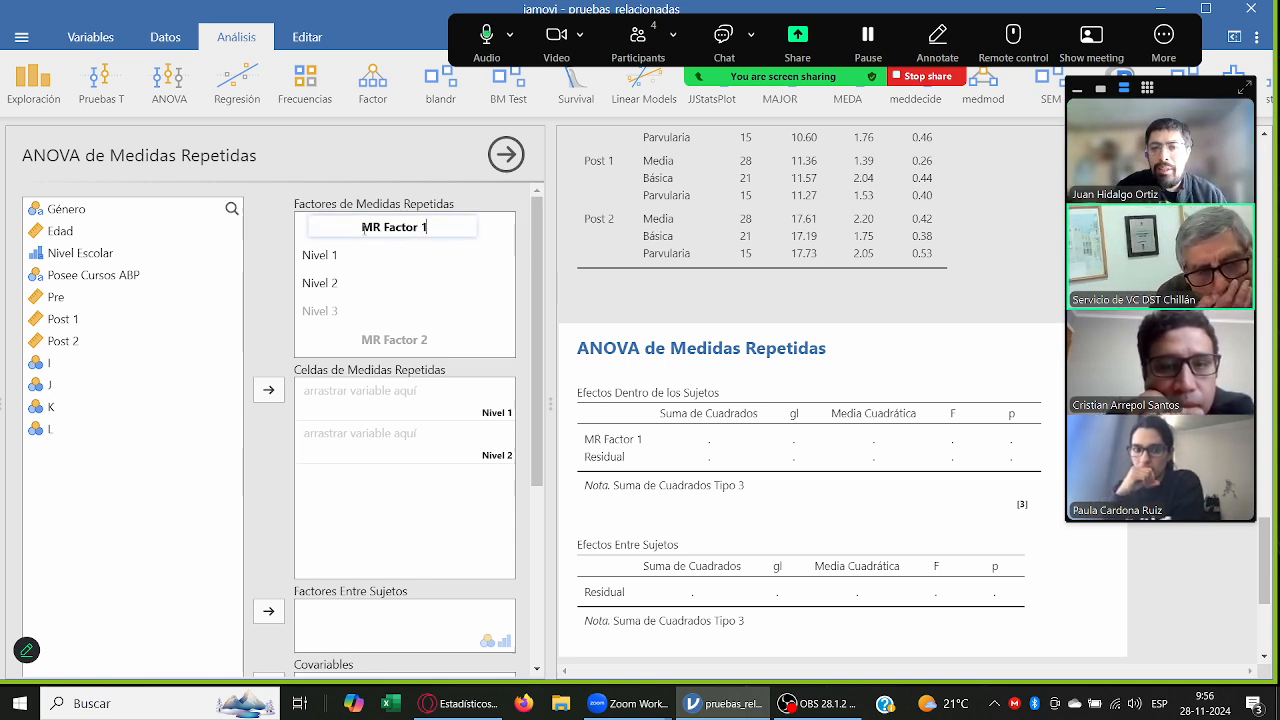
pyautogui.moveTo(362, 227); pyautogui.dragTo(470, 224)
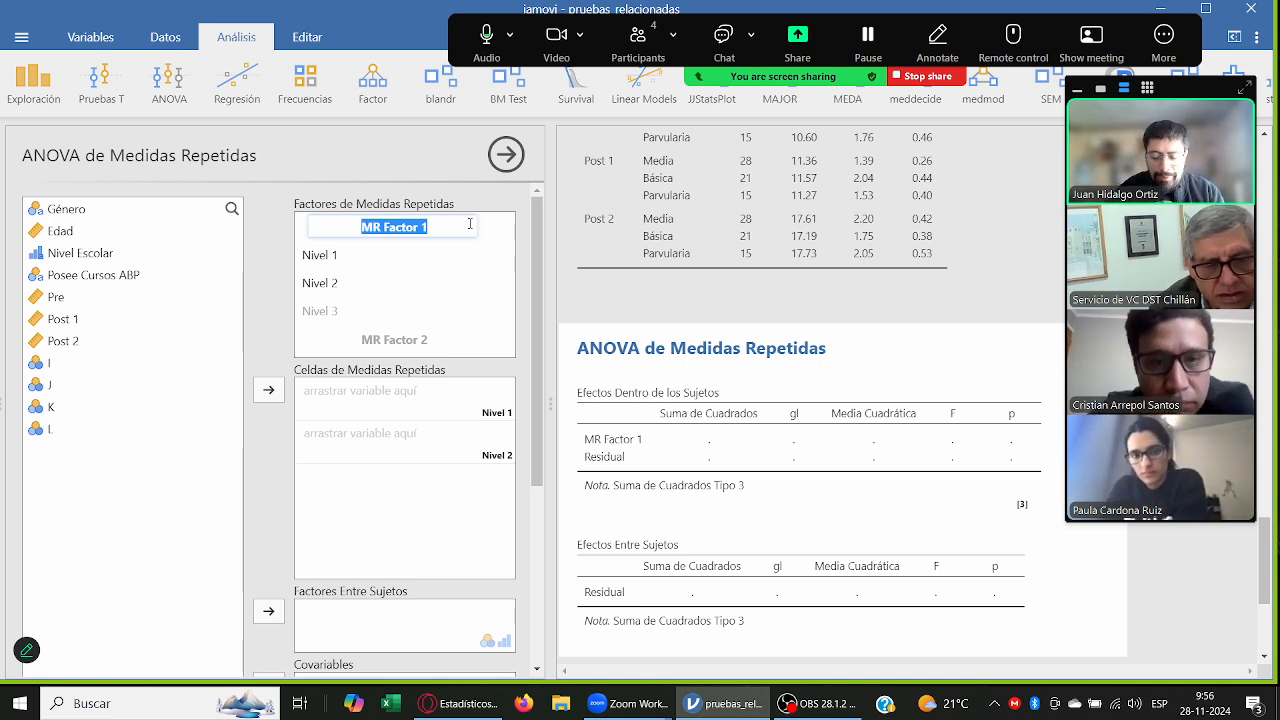
pyautogui.write('Puntaje')
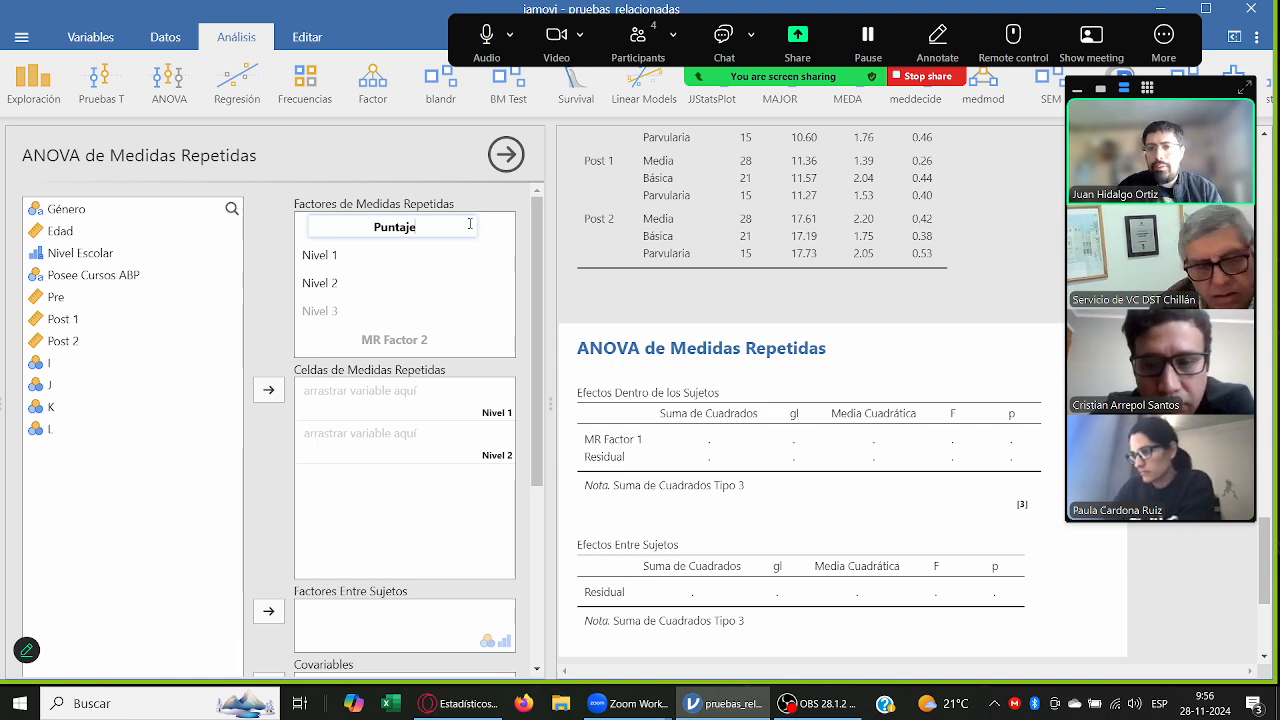
pyautogui.press('Return')
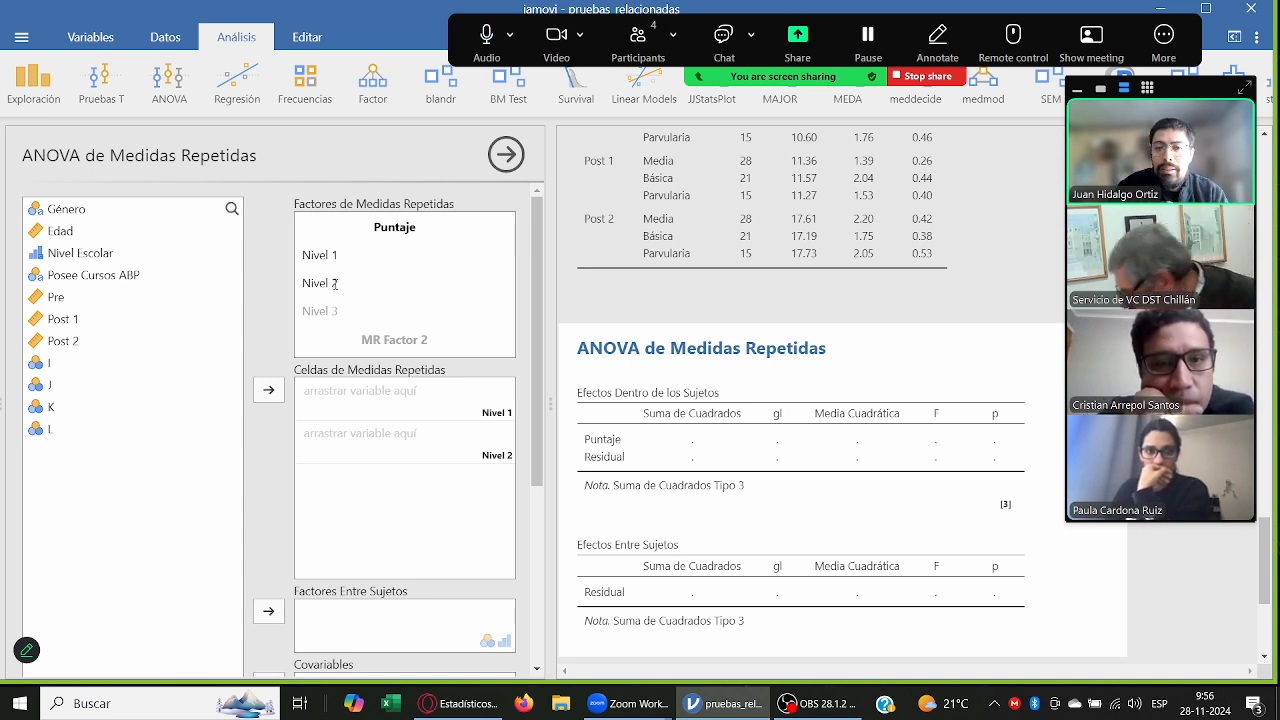
# Step: Define three levels for the Puntaje factor, named Pre, Post1 and Post2
pyautogui.click(349, 310)
pyautogui.click(354, 259)
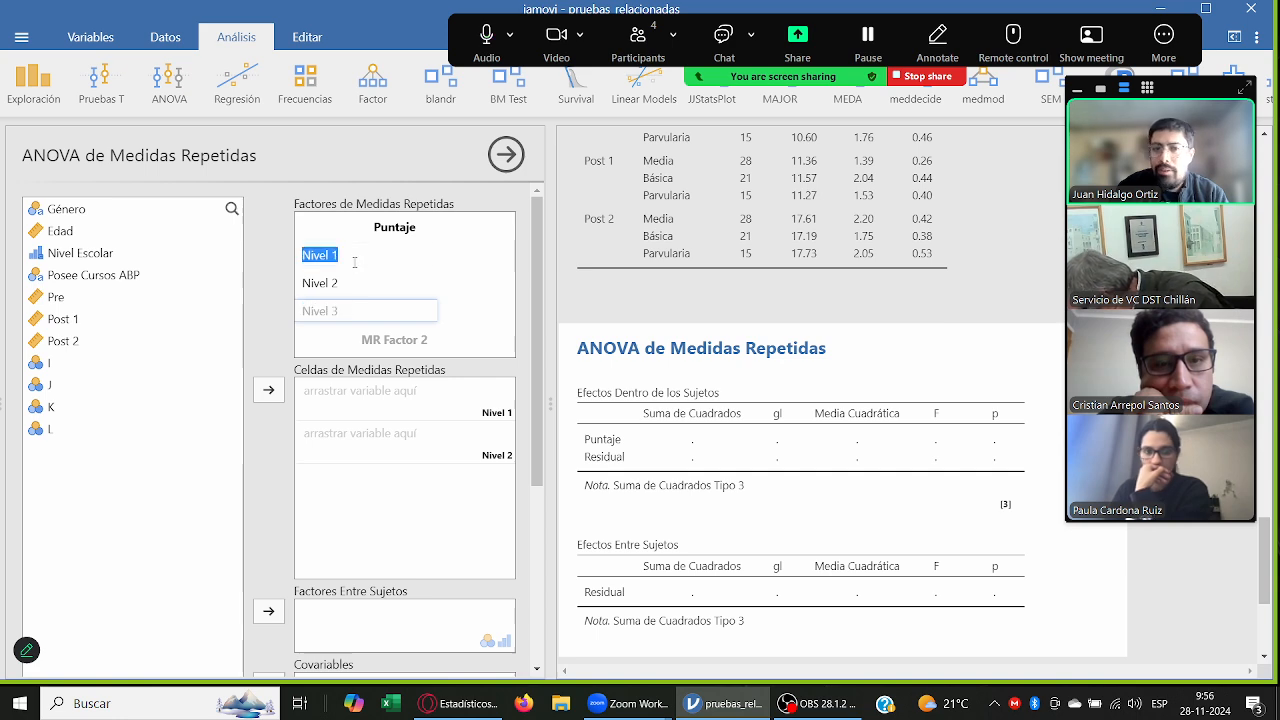
pyautogui.write('Pre')
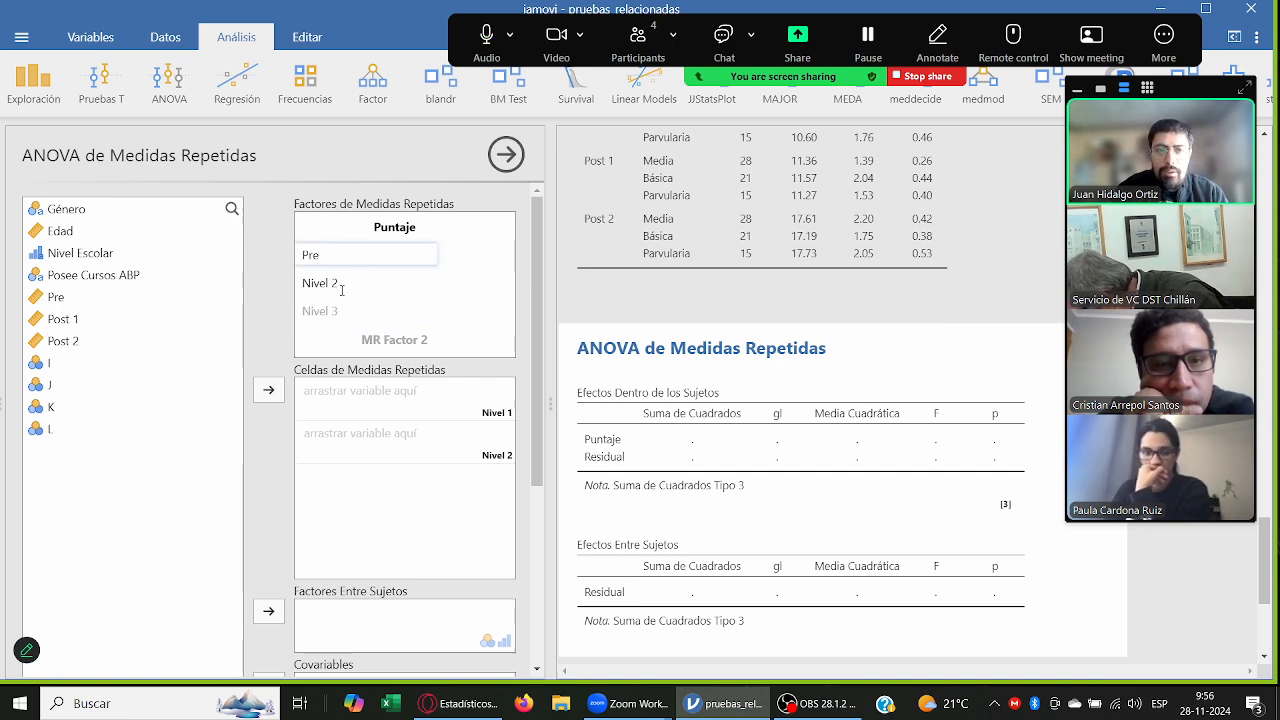
pyautogui.click(341, 285)
pyautogui.write('Post1')
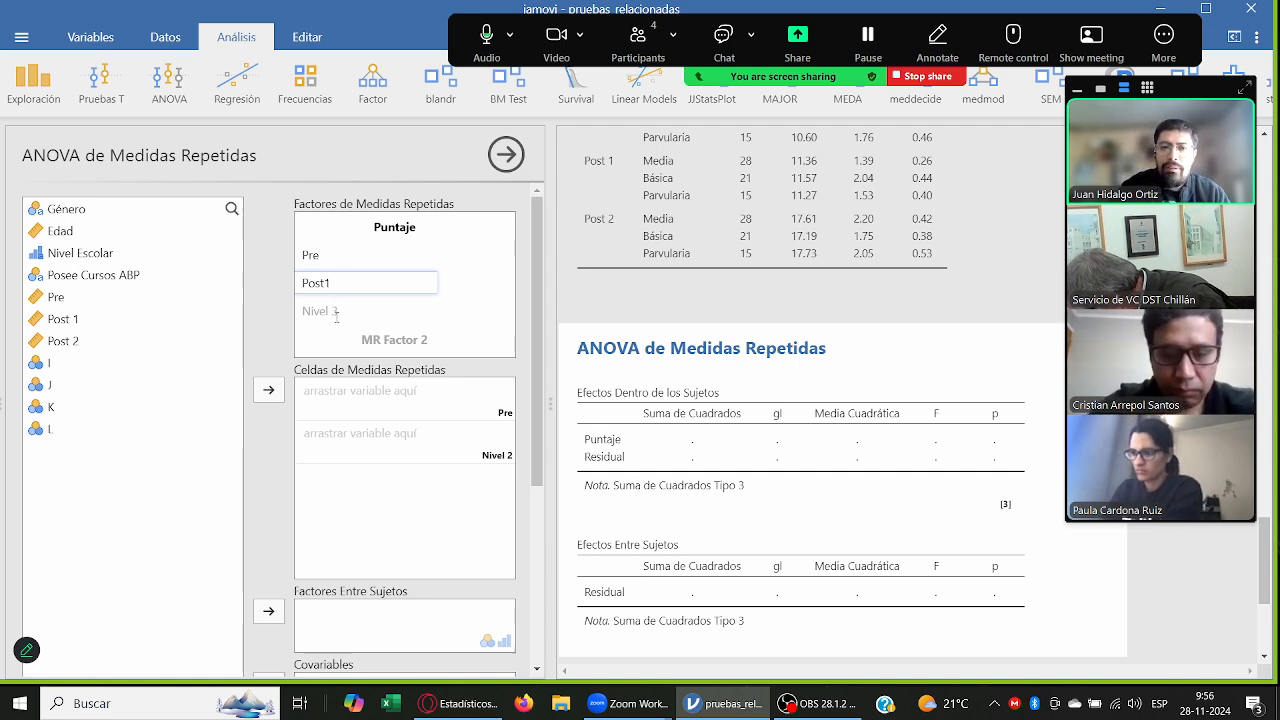
pyautogui.click(336, 314)
pyautogui.write('Pos')
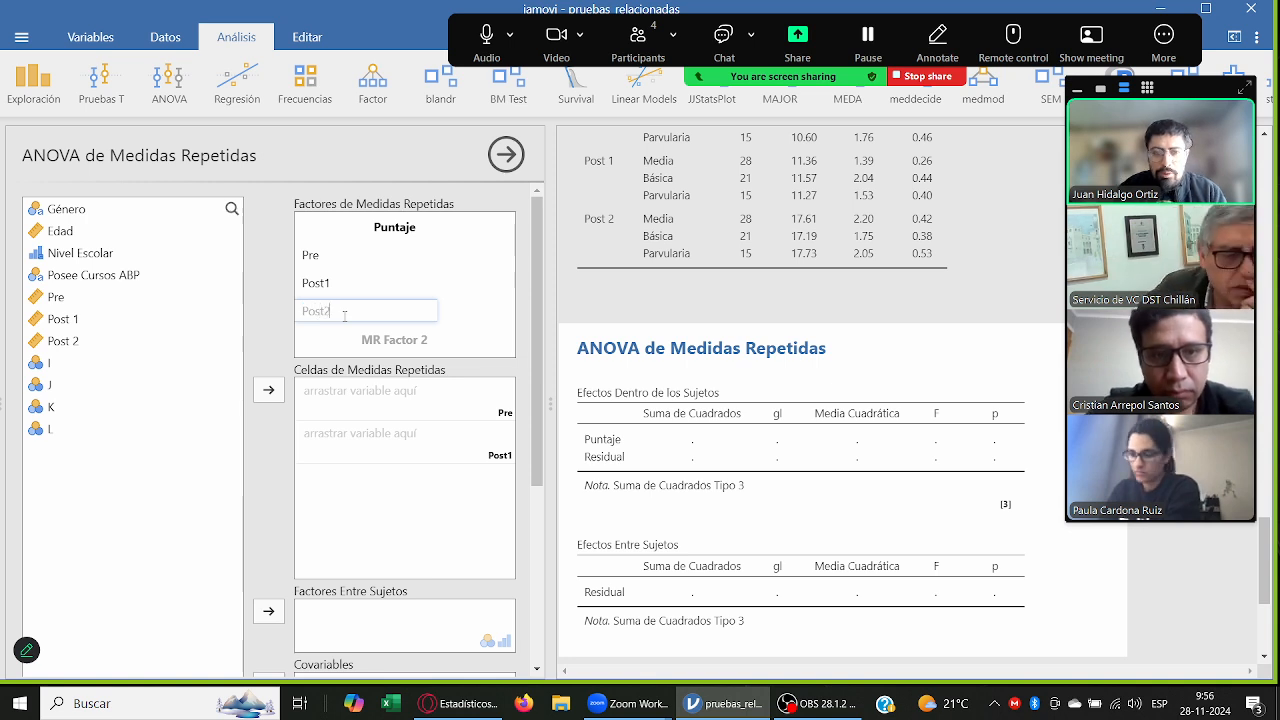
pyautogui.write('t2')
pyautogui.press('Return')
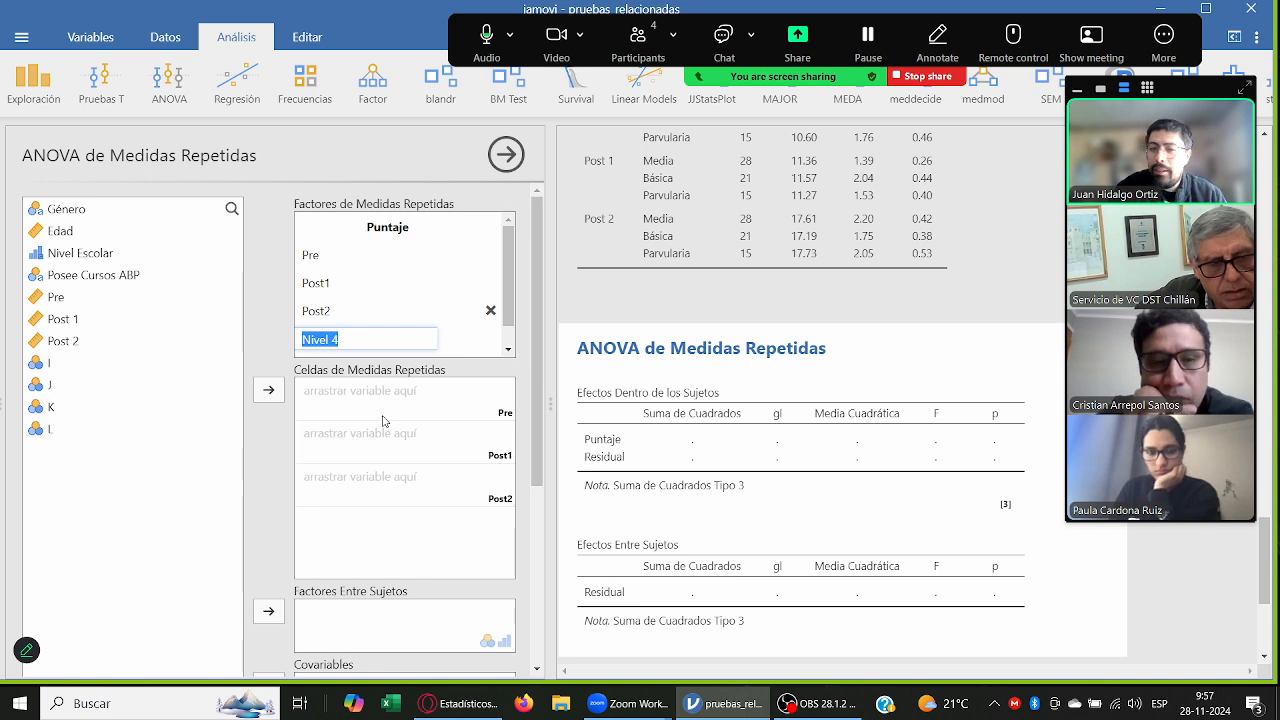
# Step: Assign the variables Pre, Post 1 and Post 2 to the repeated-measures cells Pre, Post1 and Post2 respectively
pyautogui.click(82, 298)
pyautogui.moveTo(82, 298); pyautogui.dragTo(370, 412)
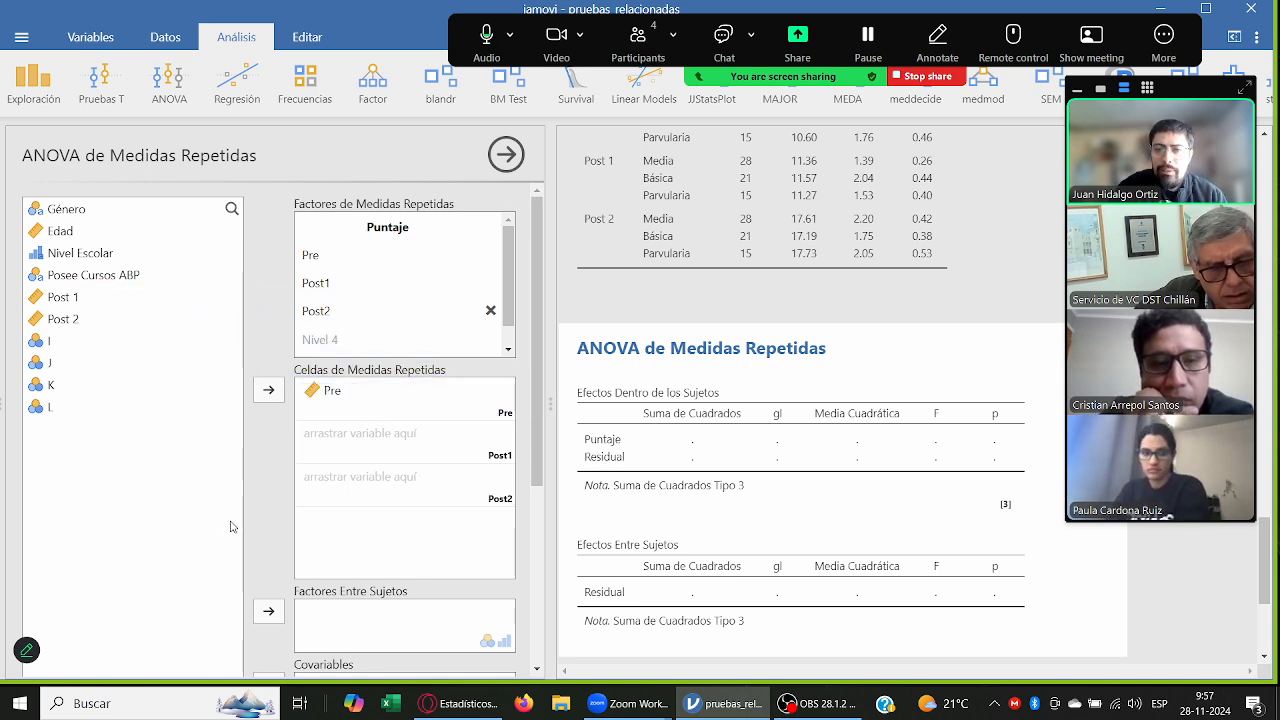
pyautogui.moveTo(87, 298); pyautogui.dragTo(376, 453)
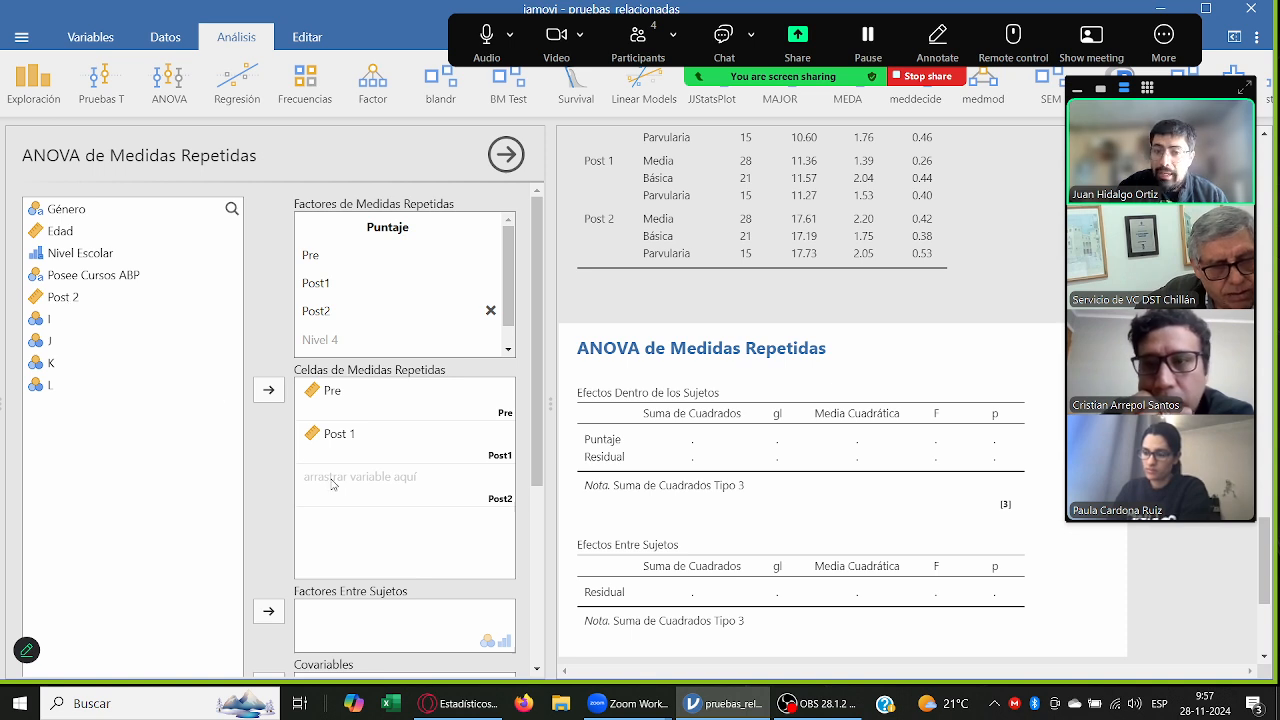
pyautogui.scroll(-3, 770, 440)
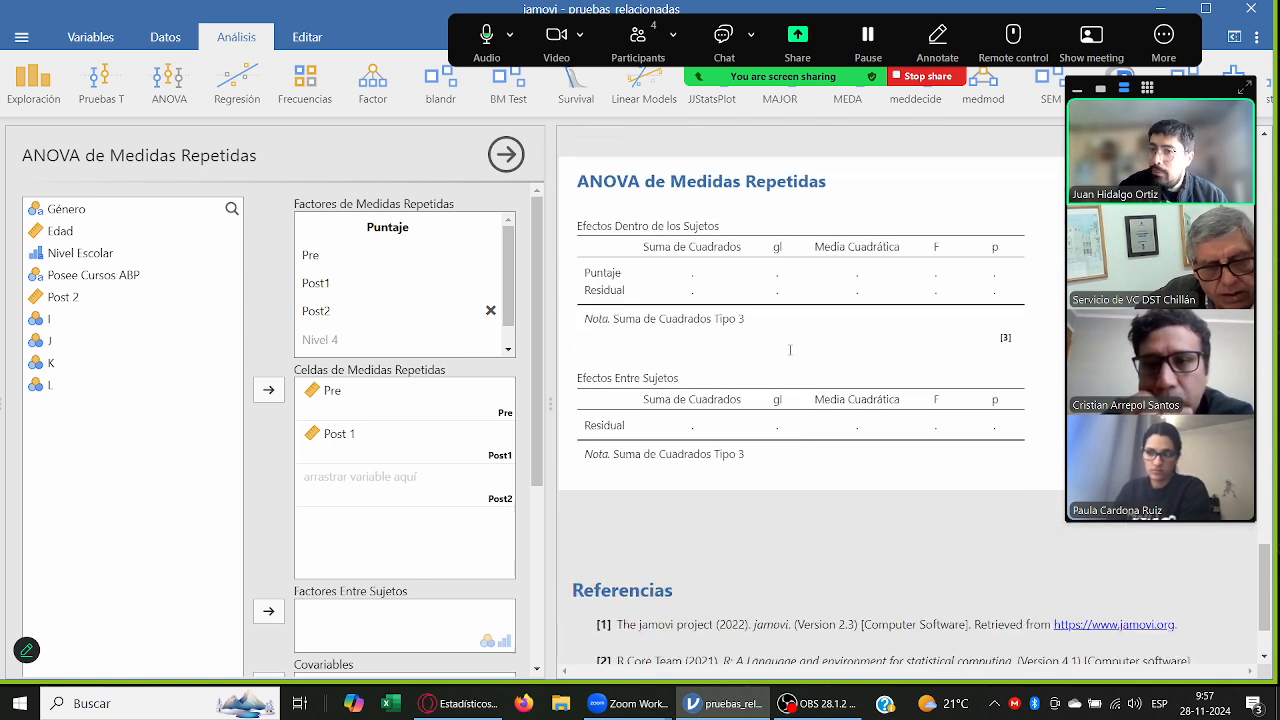
pyautogui.moveTo(150, 297); pyautogui.dragTo(370, 482)
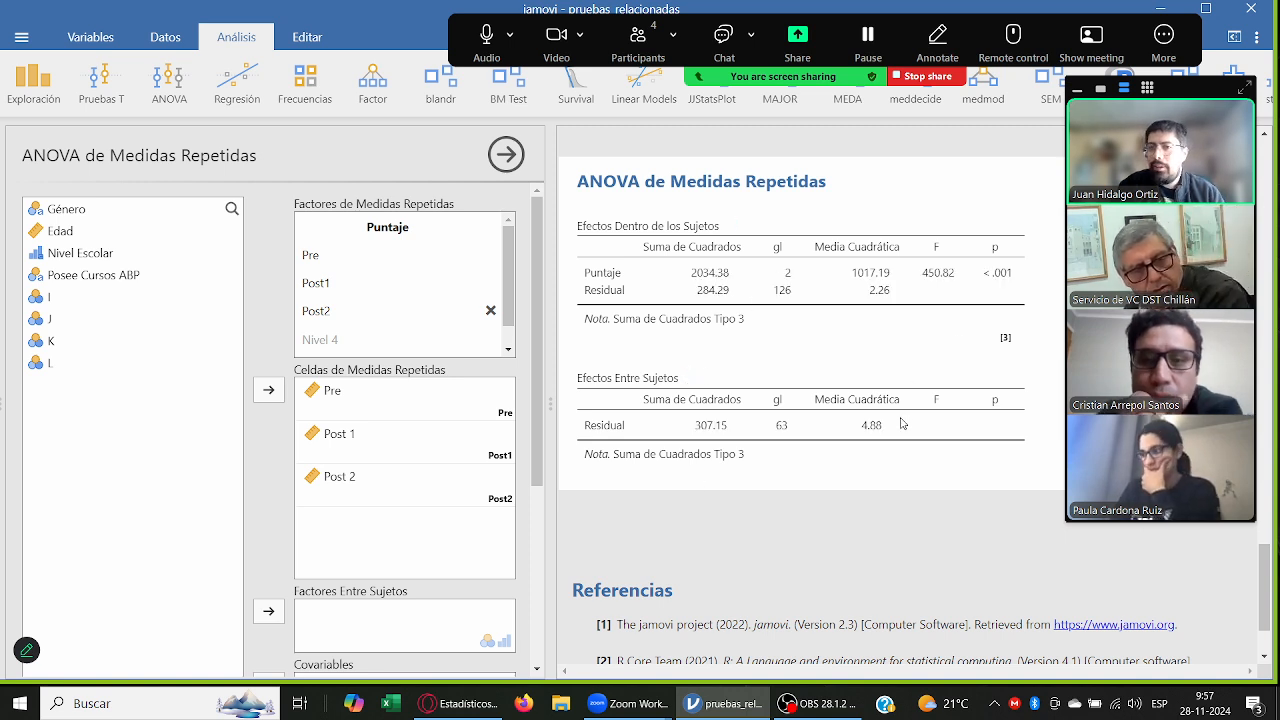
# Step: Review the Welch p values and group descriptives of the one-way ANOVA against the repeated-measures ANOVA results
pyautogui.scroll(-3, 431, 443)
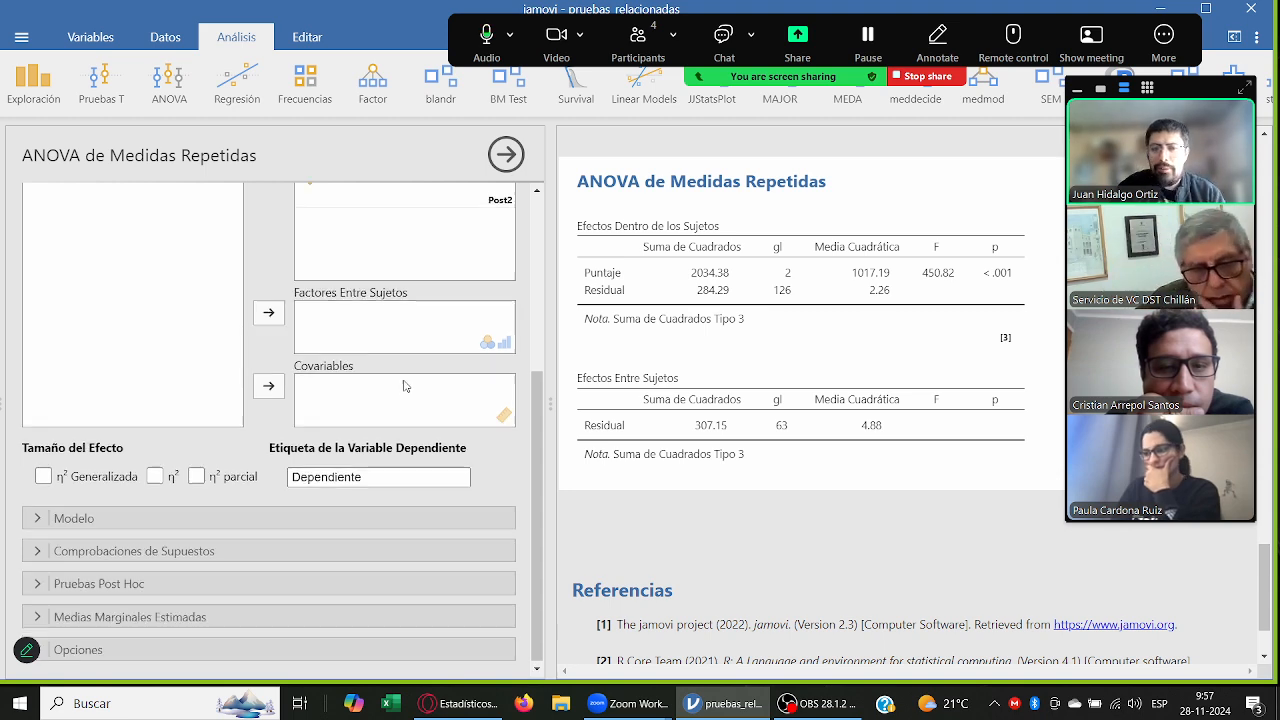
pyautogui.scroll(3, 403, 380)
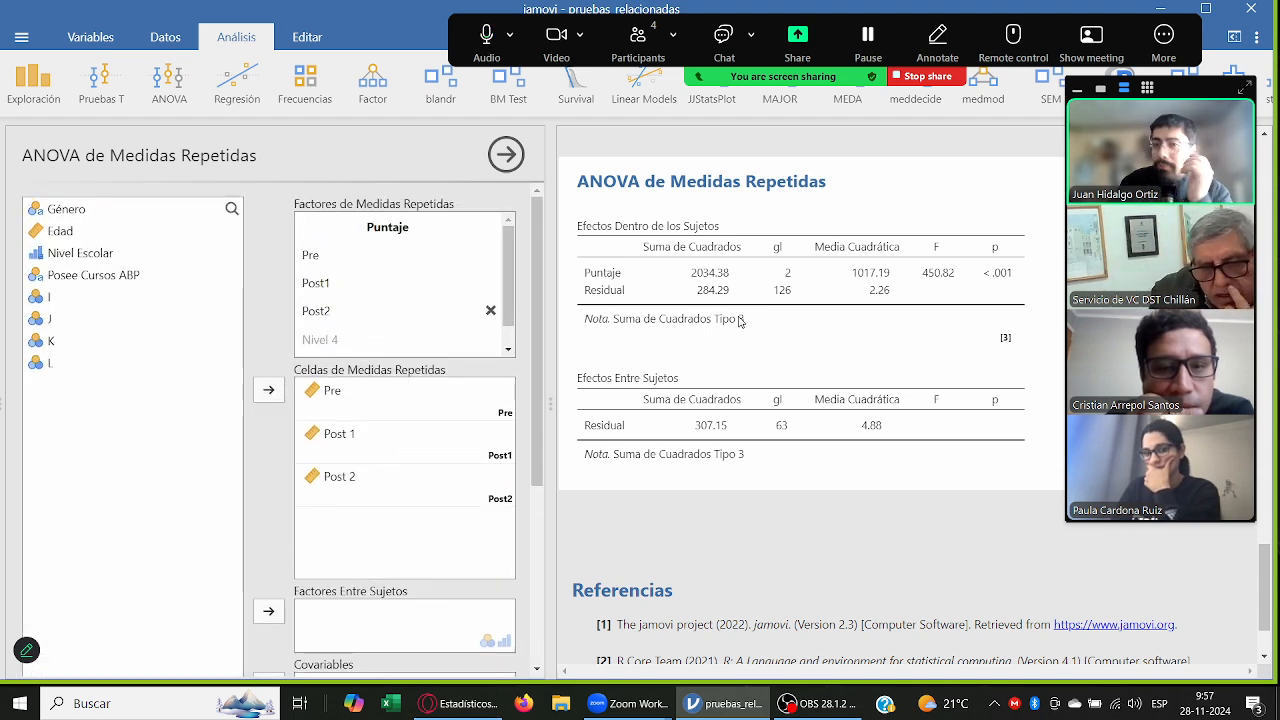
pyautogui.scroll(2, 748, 315)
pyautogui.scroll(3, 750, 315)
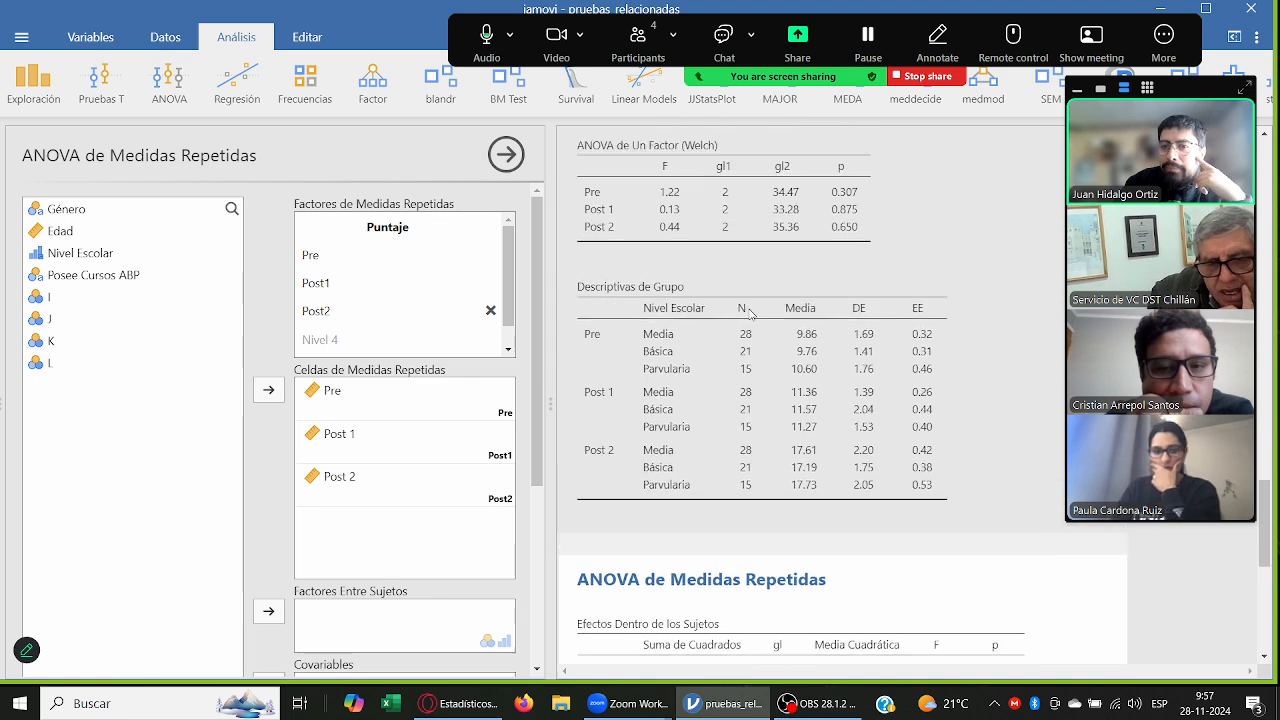
pyautogui.click(750, 320)
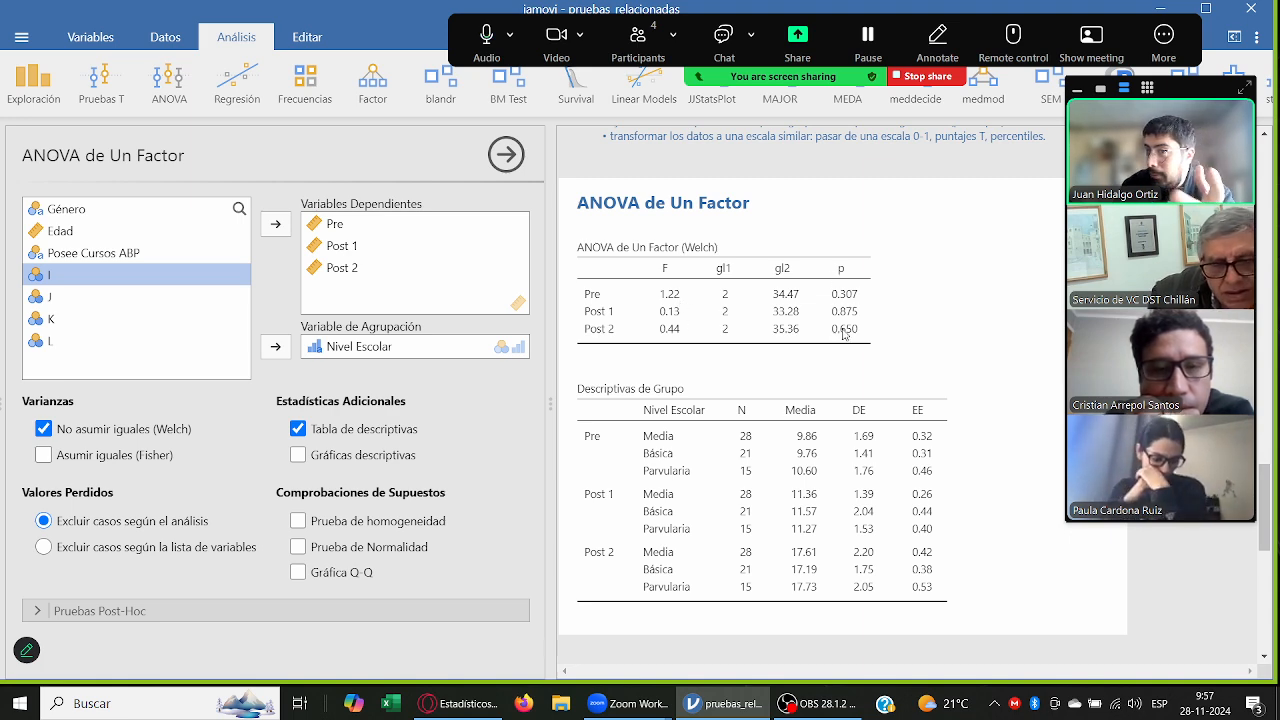
pyautogui.scroll(-5, 845, 340)
pyautogui.click(847, 368)
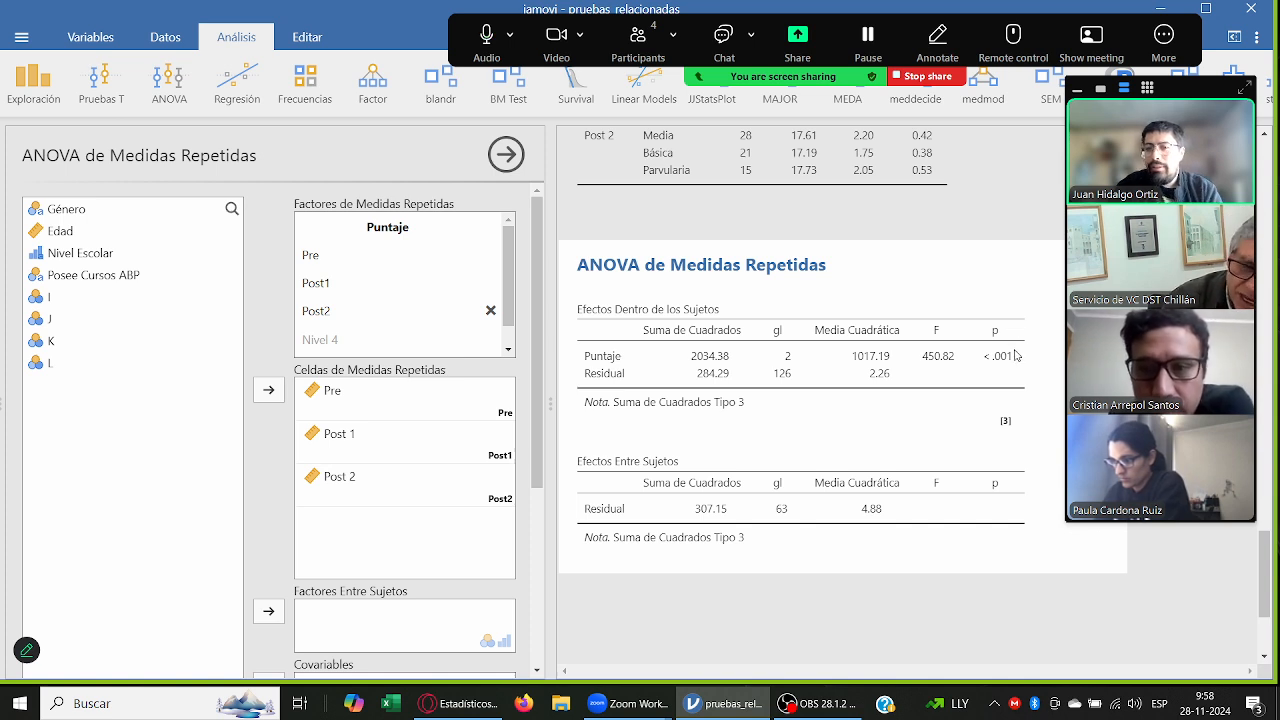
# Step: Start a note below the Efectos Entre Sujetos table with the text "F= 450.82 y p<0.001"
pyautogui.click(806, 558)
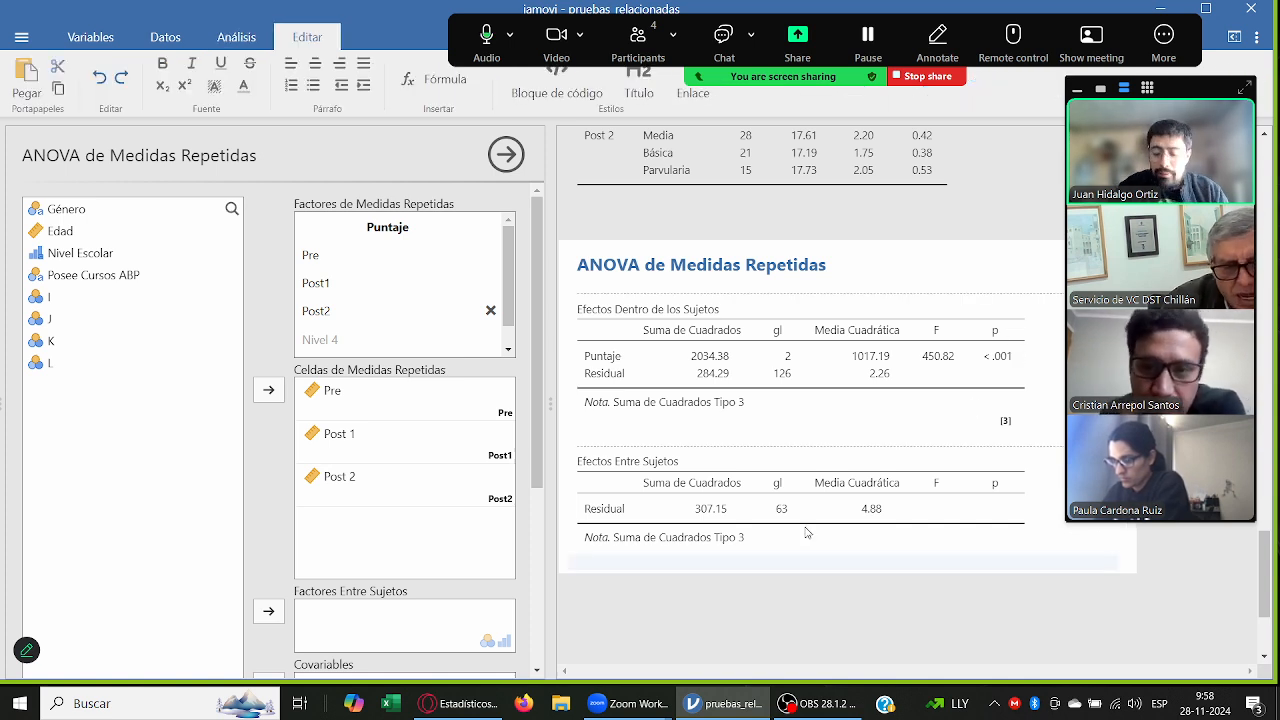
pyautogui.write('F=')
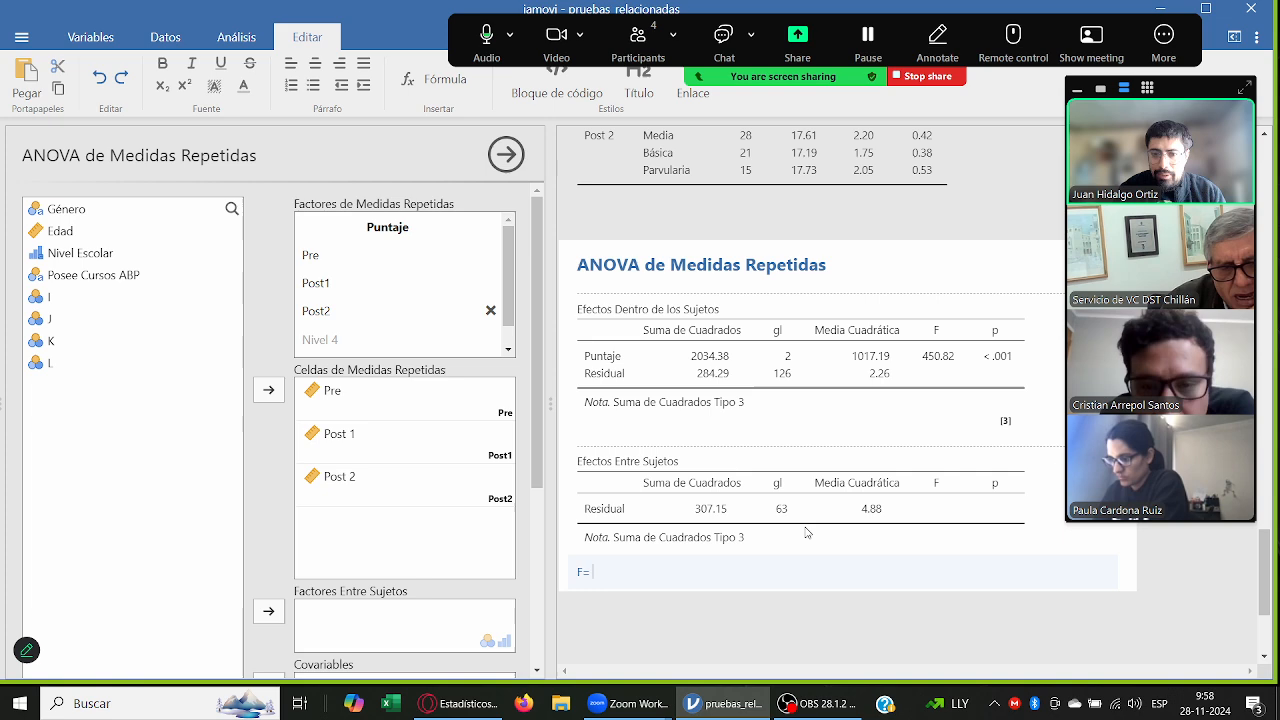
pyautogui.write(' 450.82 y')
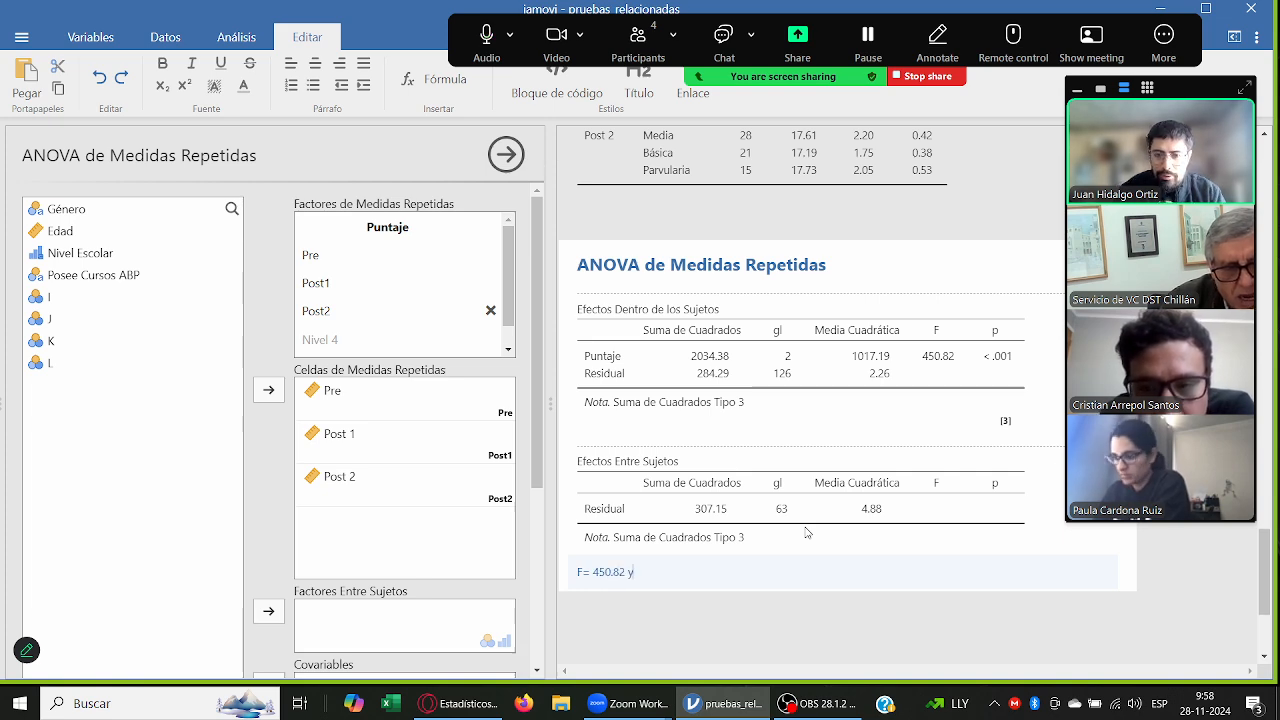
pyautogui.write(' pd<')
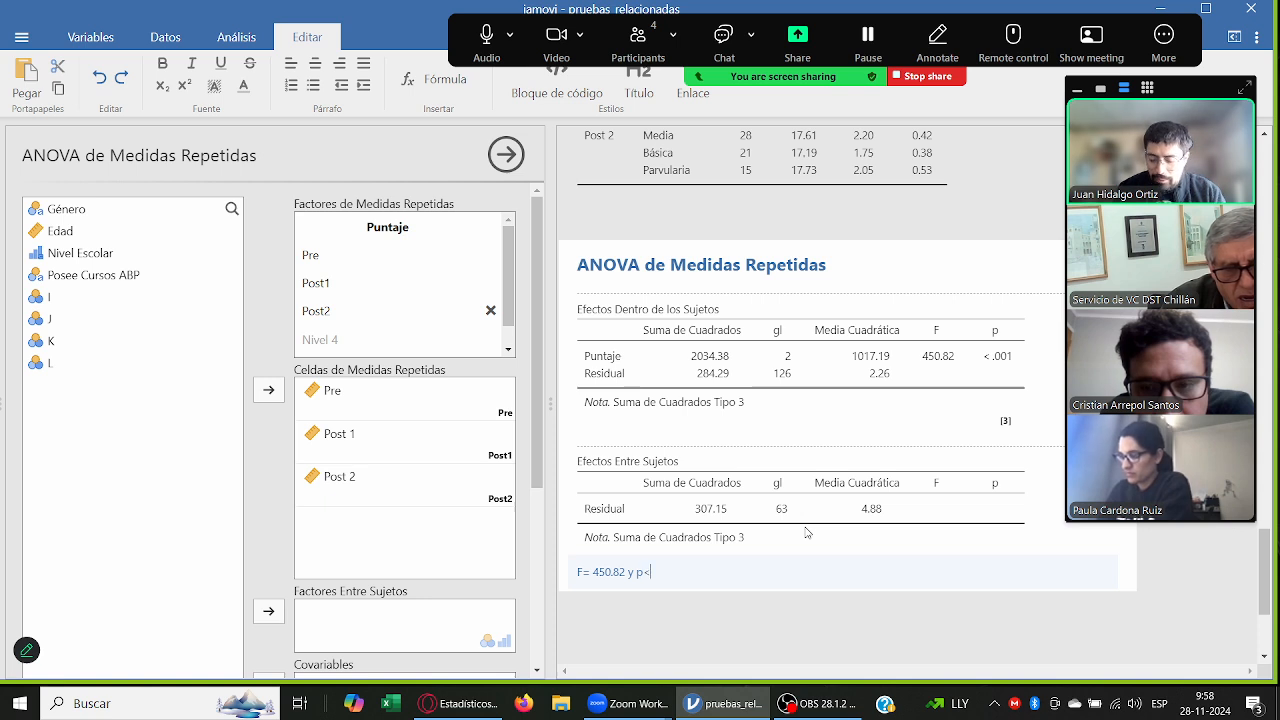
pyautogui.write('0.001')
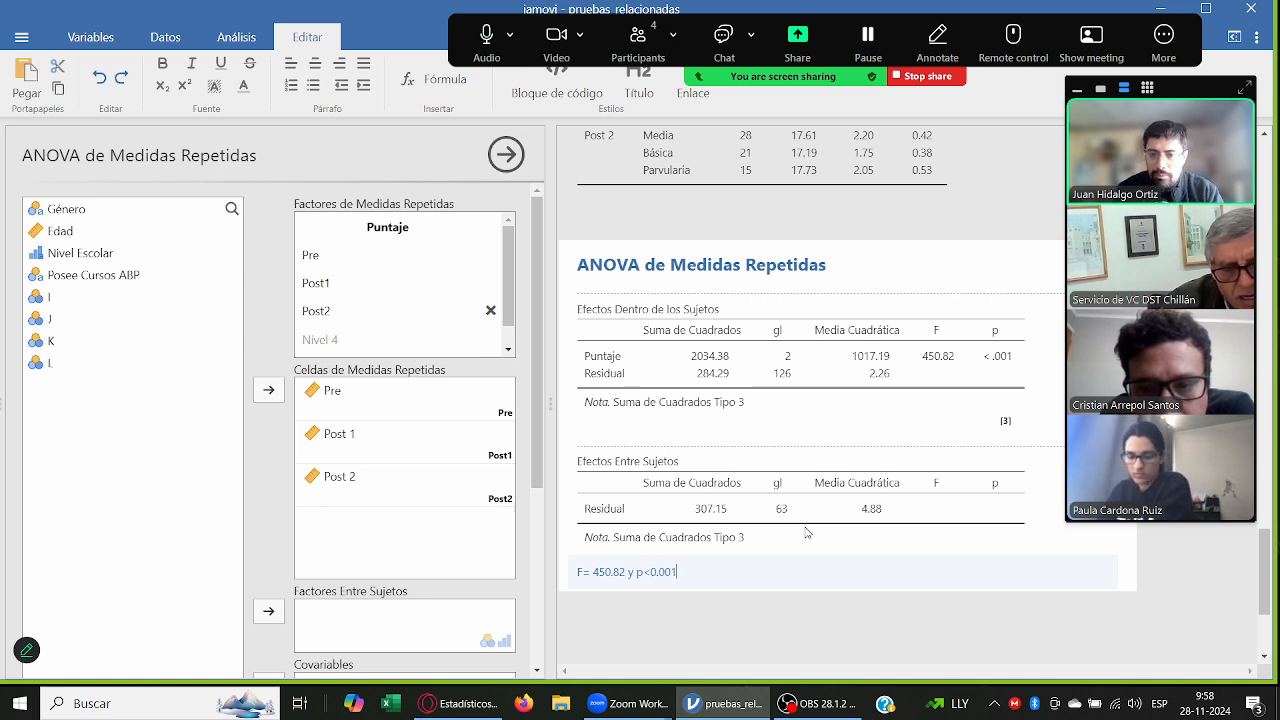
pyautogui.write(': existe')
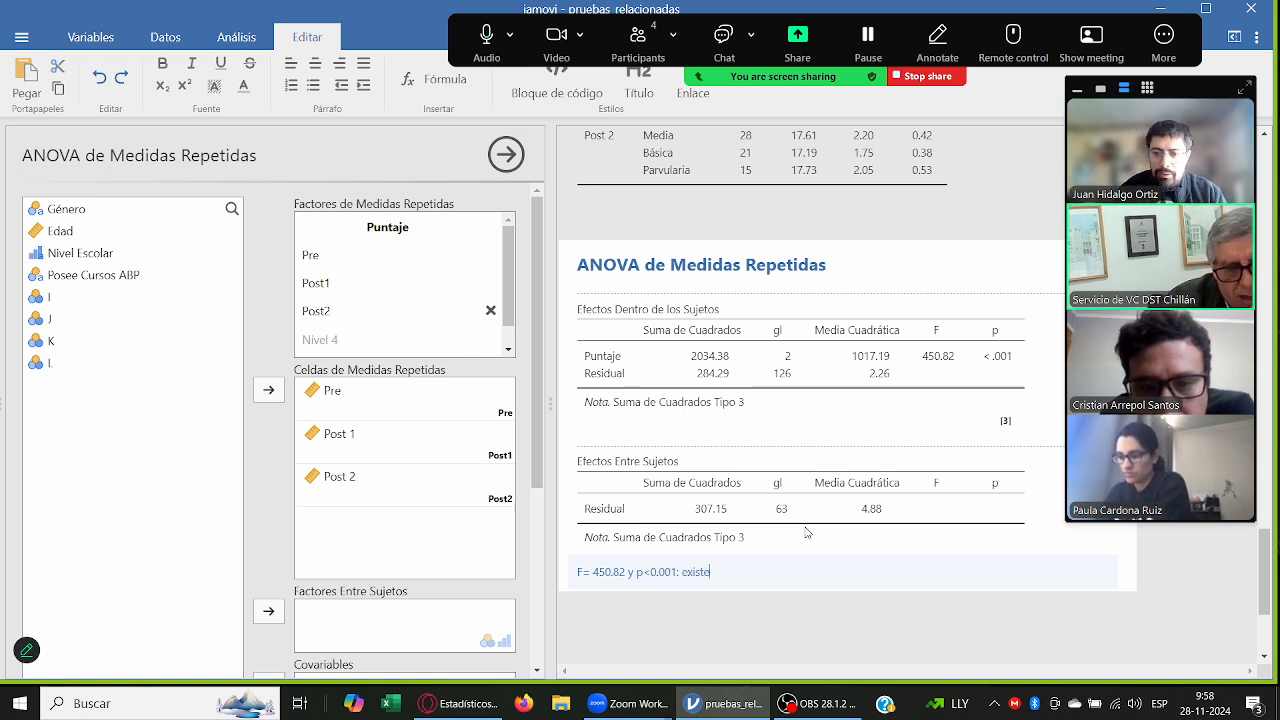
pyautogui.write('n diferencias')
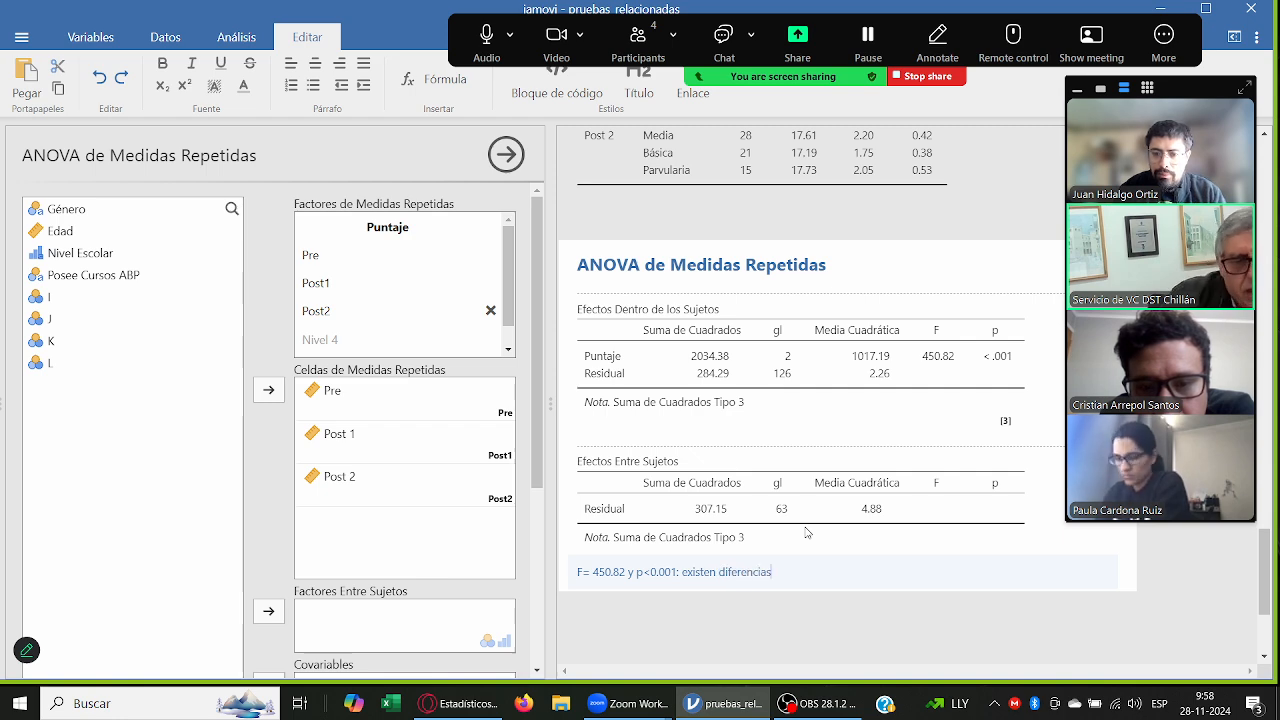
pyautogui.write(' estadísti')
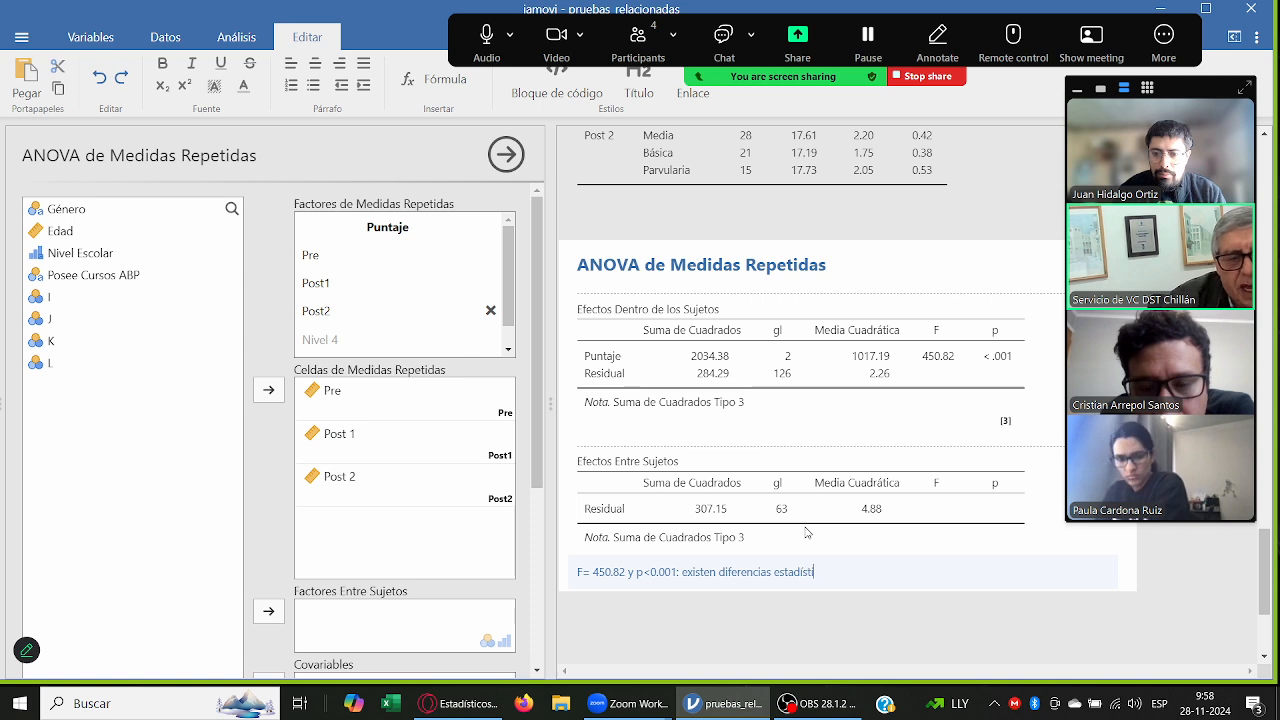
pyautogui.write('camente significat')
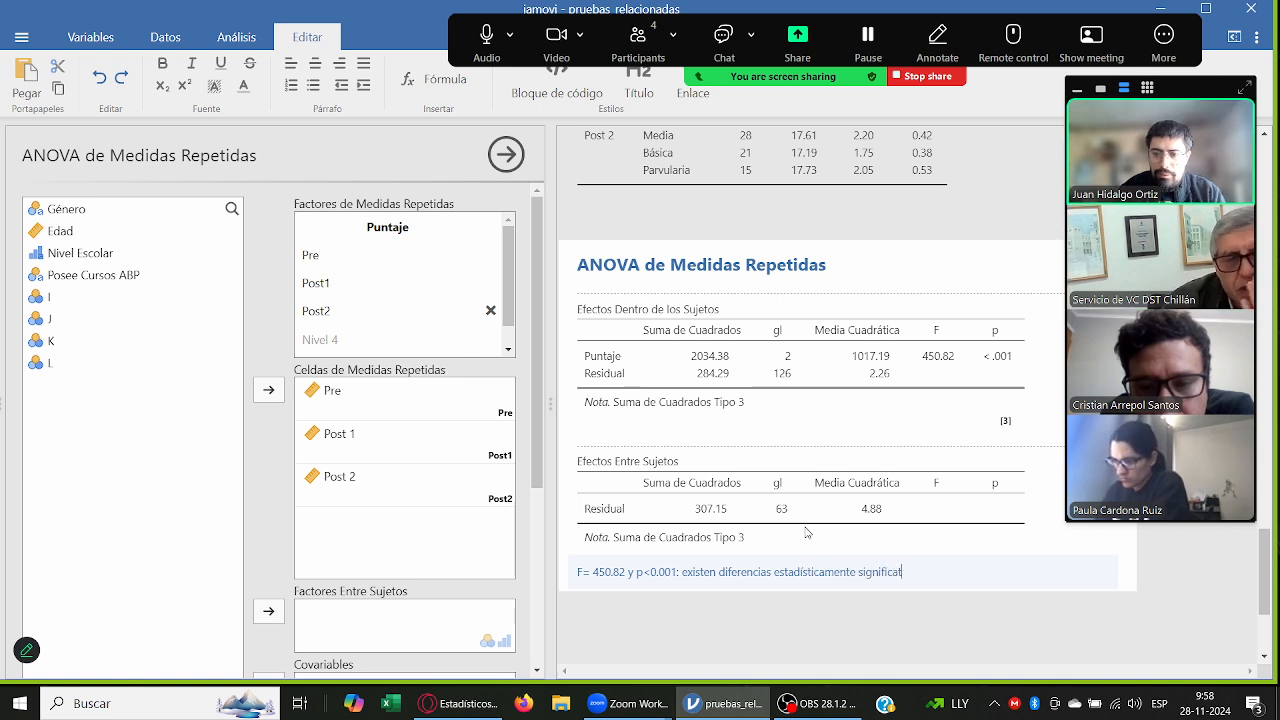
pyautogui.write('ivas entre las')
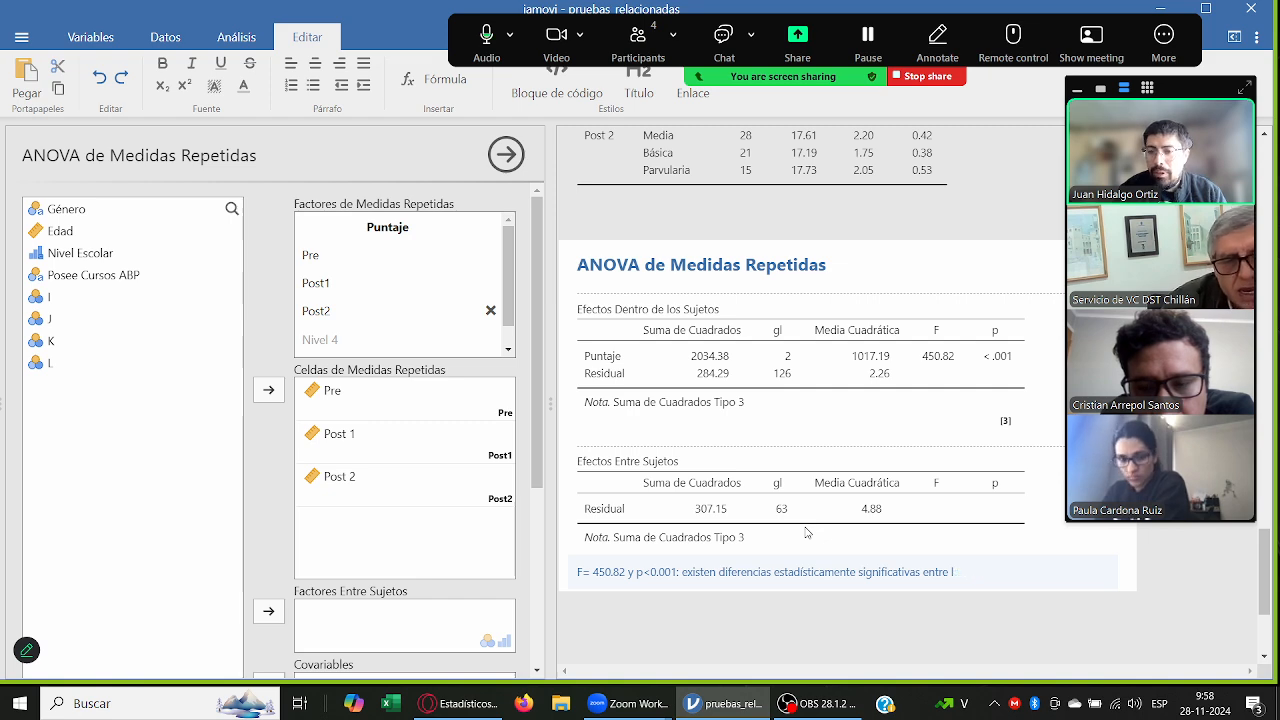
# Step: Continue the note with ": existen diferencias estadísticamente significativas entre LAS TRES MEDICIONES en cuanto a sus medias. (m1"
pyautogui.press('BackSpace')
pyautogui.write('LAS TRES MEDI')
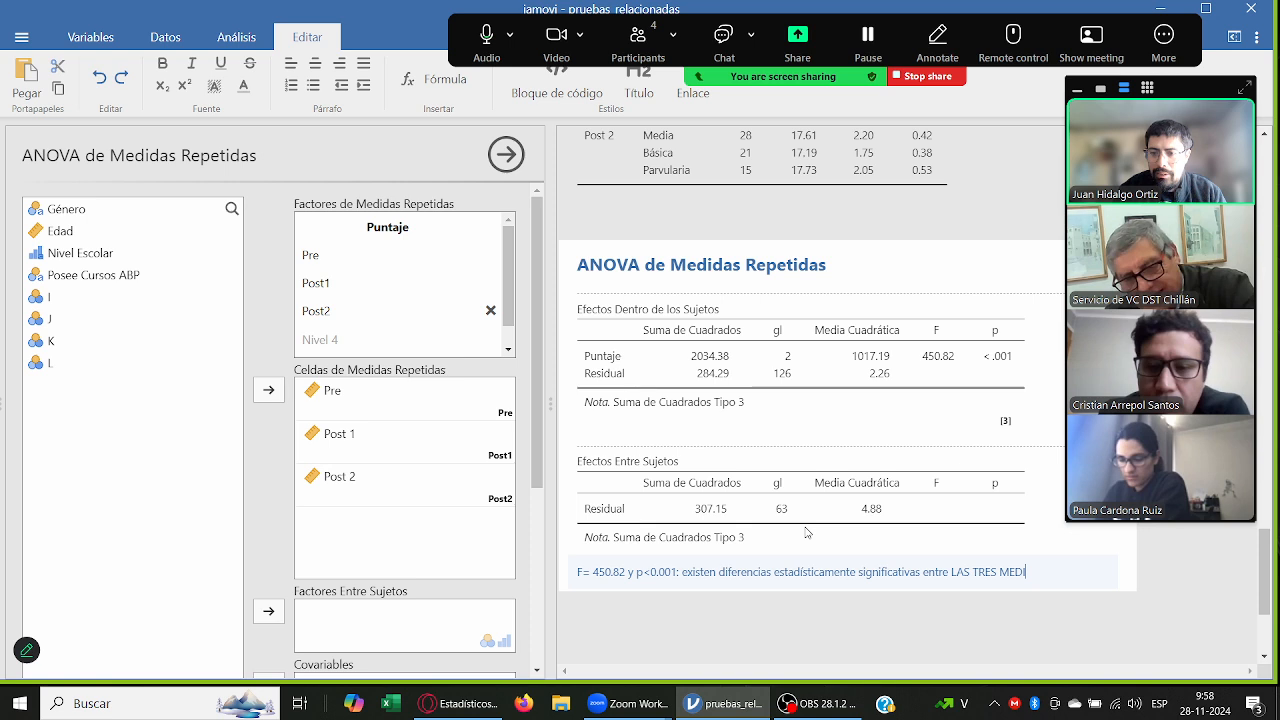
pyautogui.write('CIONES')
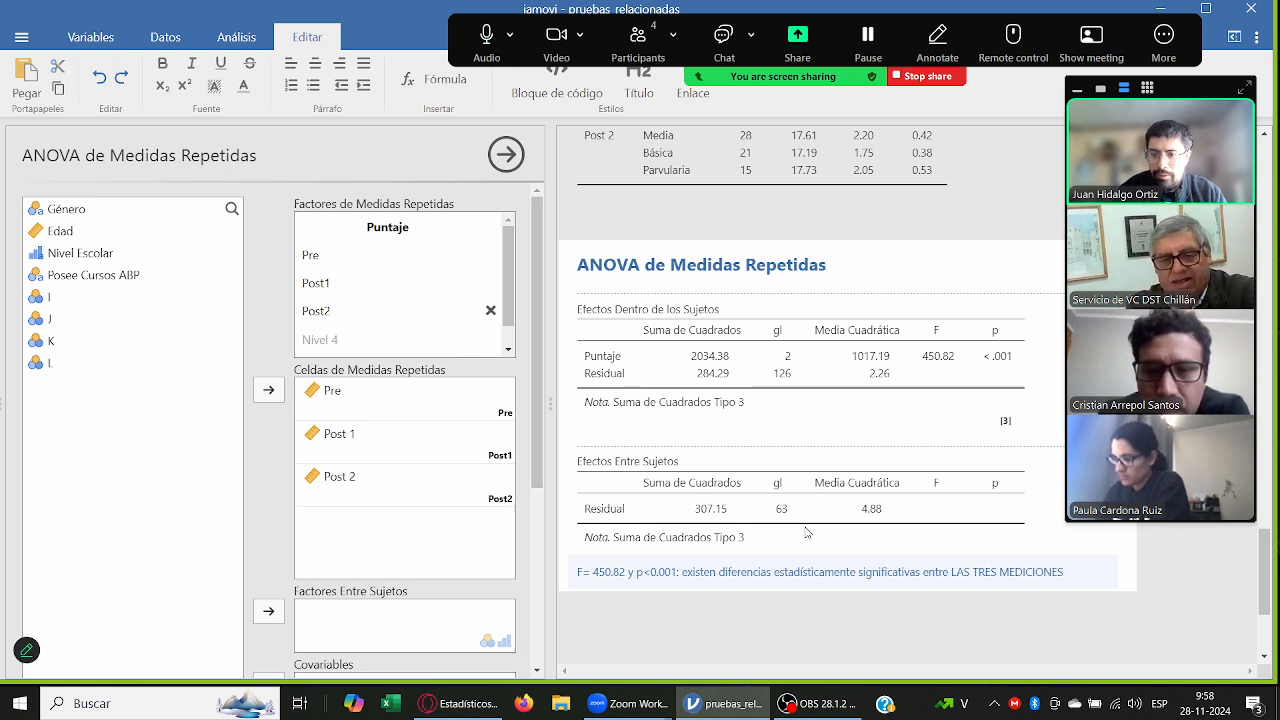
pyautogui.write('.en cuanto a su')
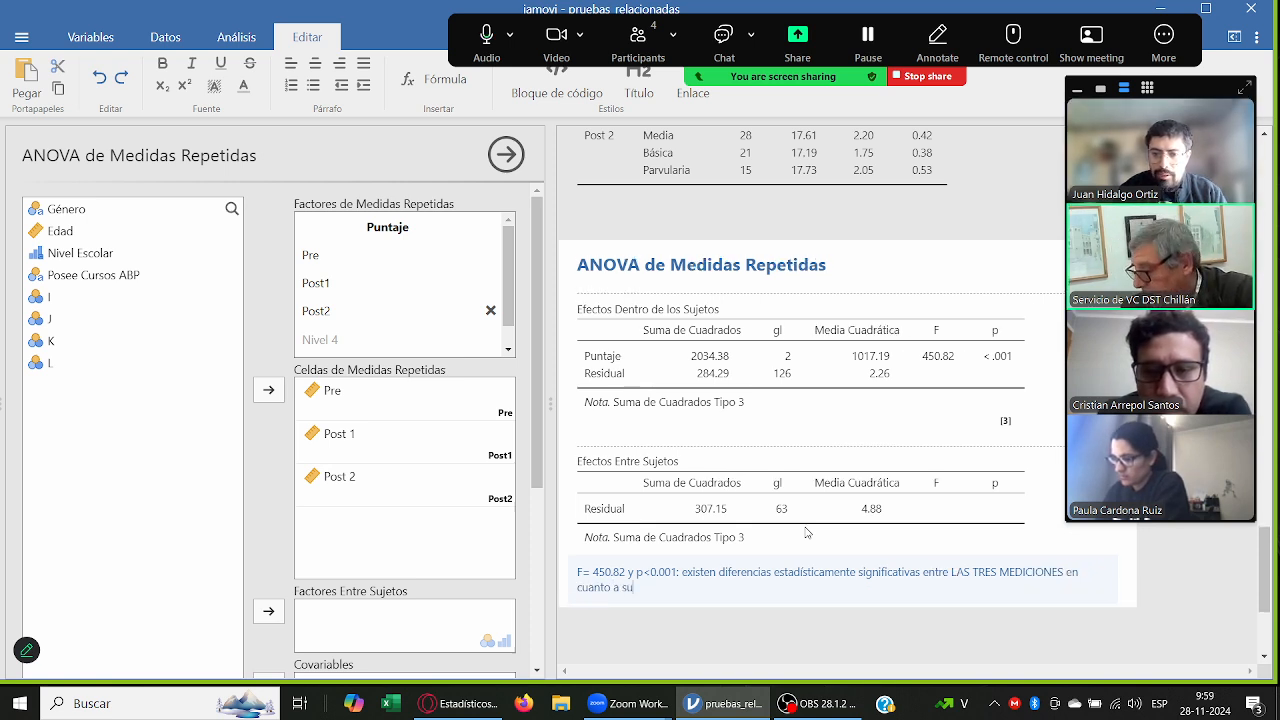
pyautogui.write('s medias.')
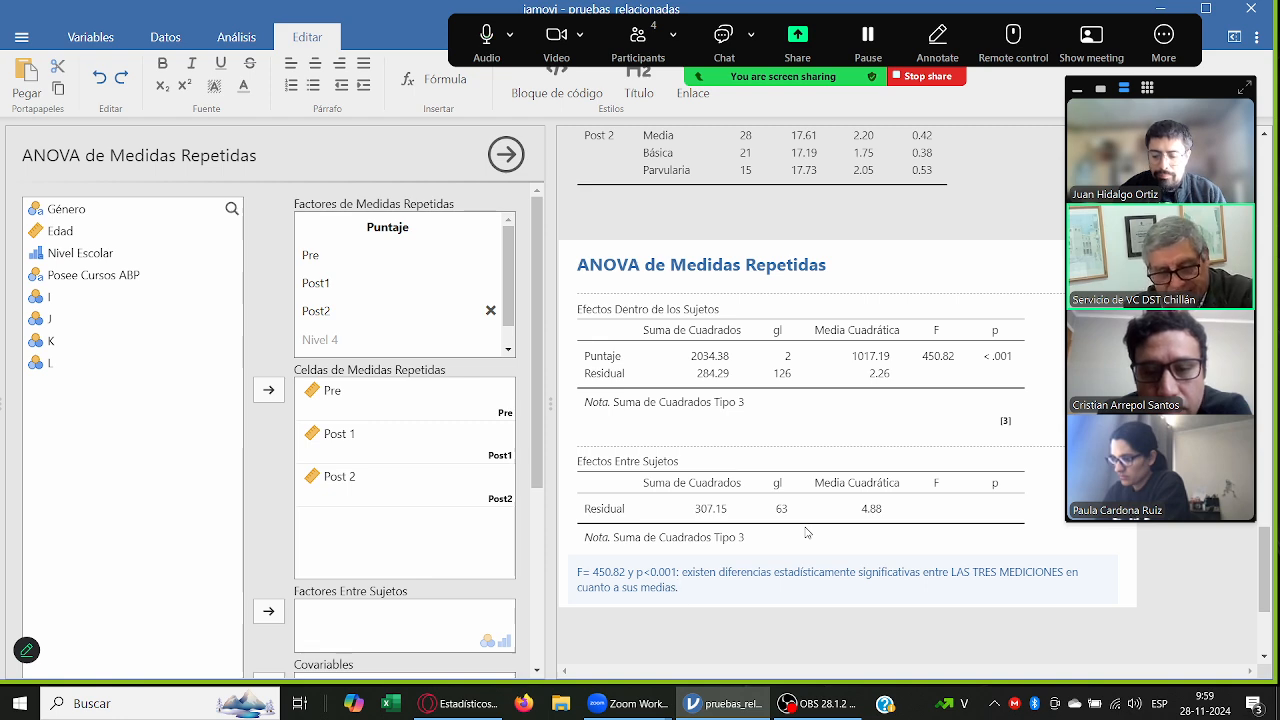
pyautogui.write(' (m')
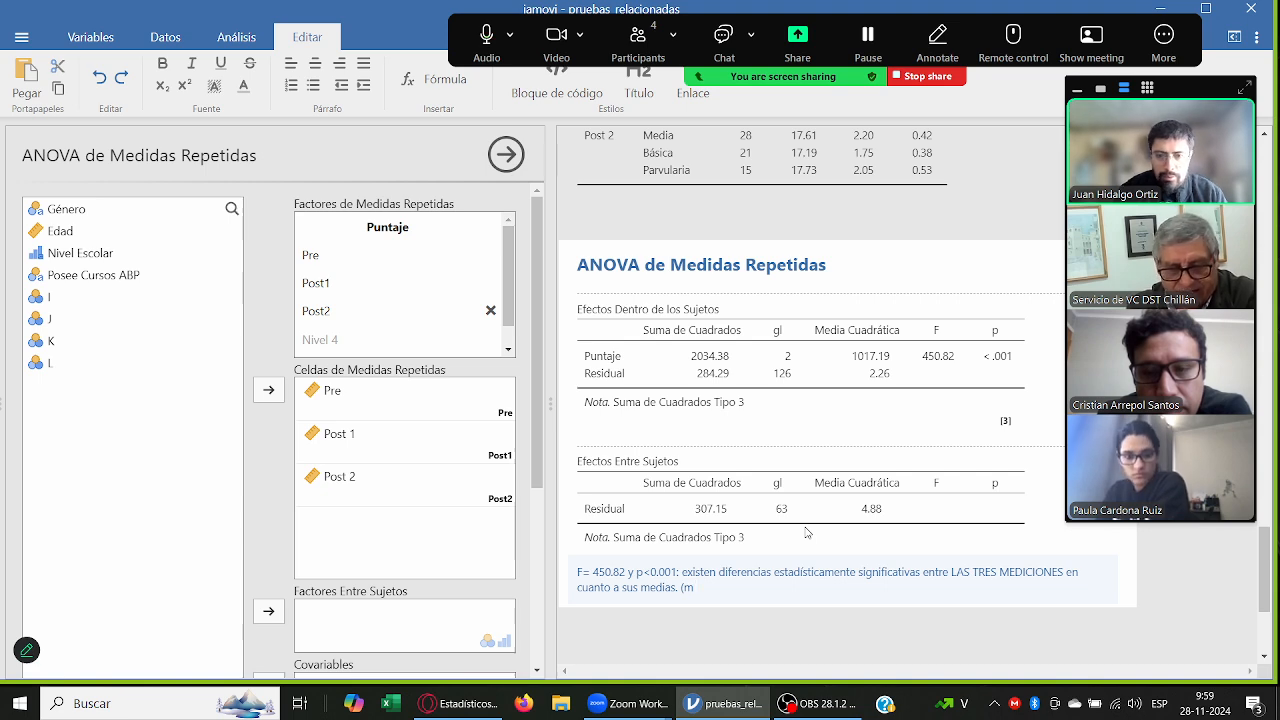
pyautogui.write('1')
# Step: Switch to the Windows Character Map (charmap), copy the ≠ symbol in Arial, and close the map
pyautogui.click(57, 707)
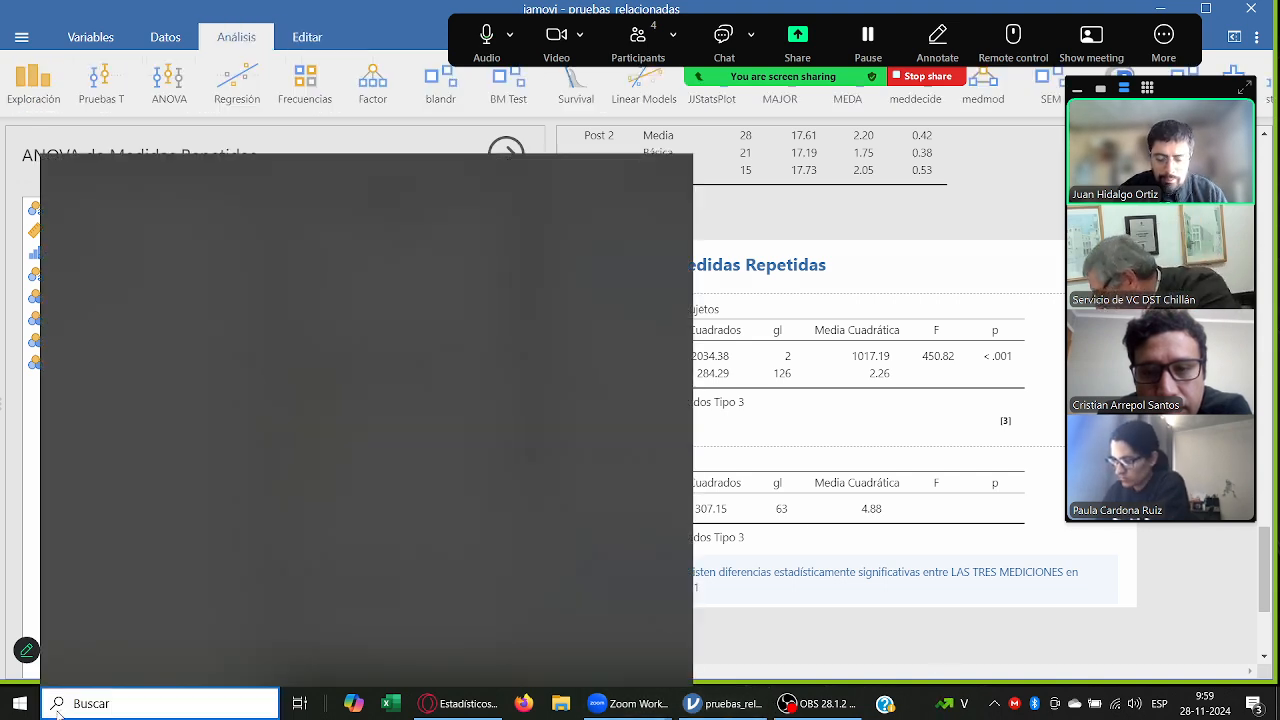
pyautogui.write('charmap')
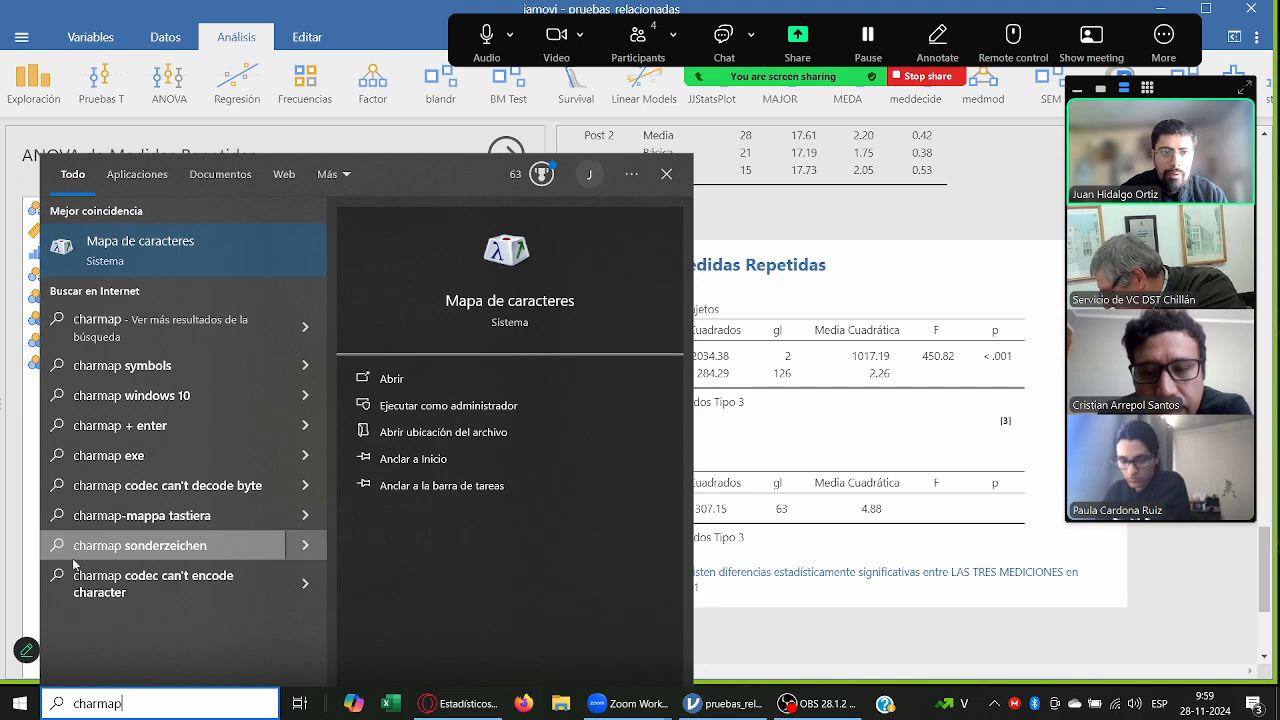
pyautogui.click(140, 250)
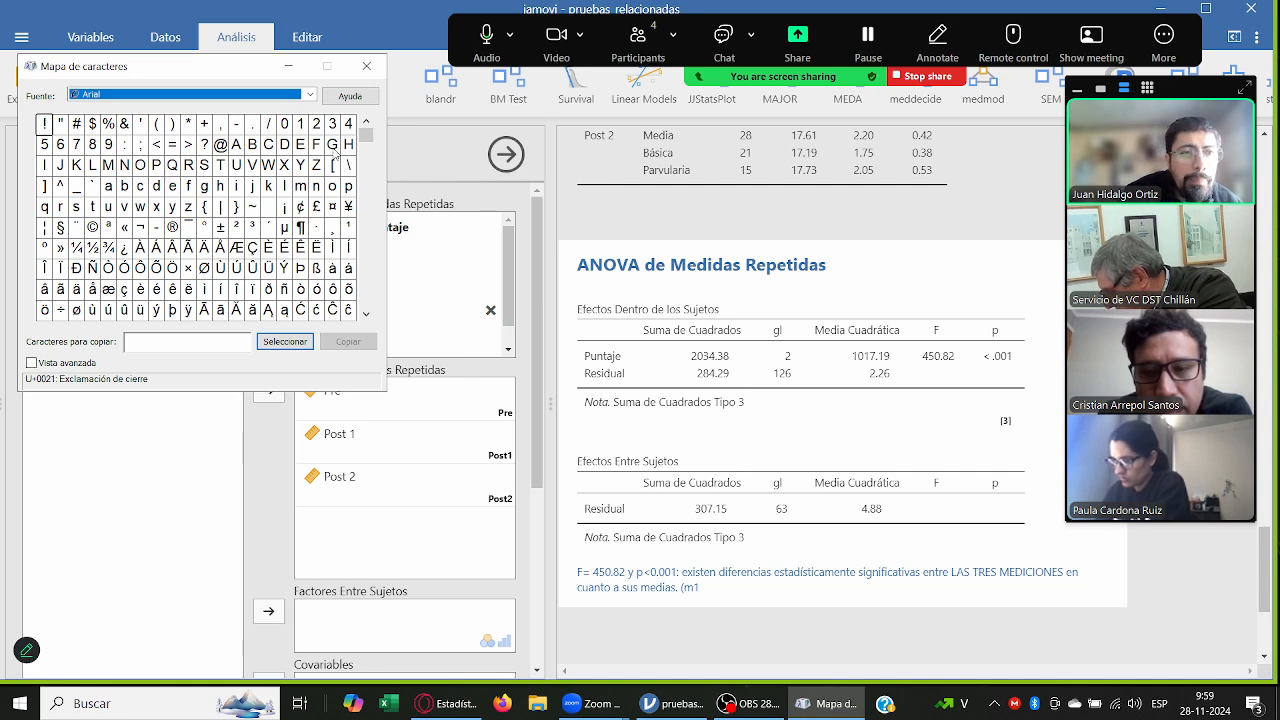
pyautogui.moveTo(366, 137); pyautogui.dragTo(367, 262)
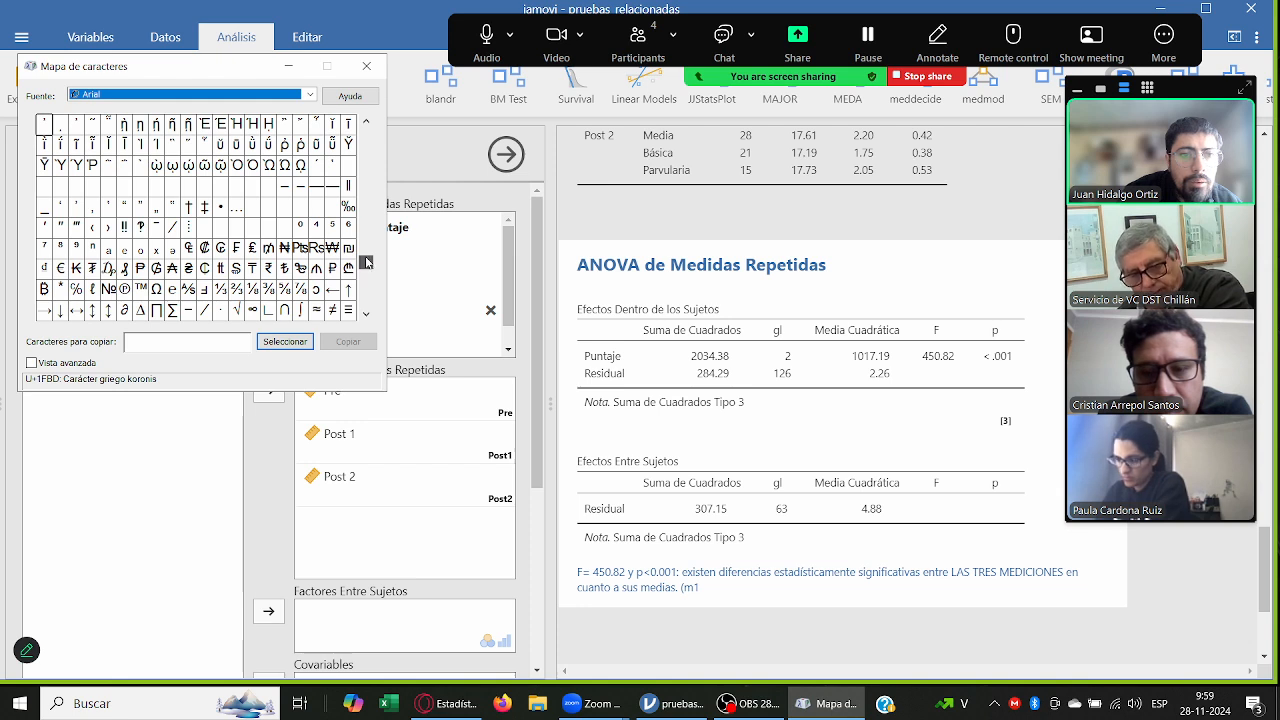
pyautogui.click(331, 310)
pyautogui.click(285, 341)
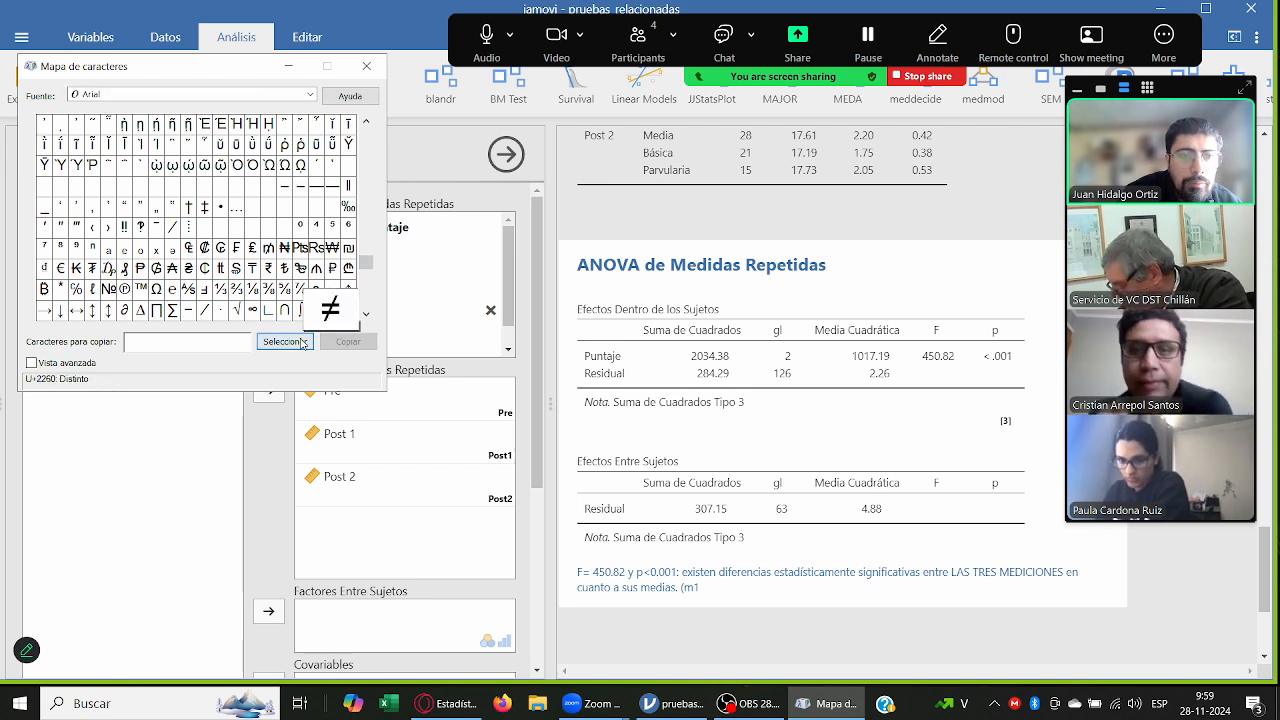
pyautogui.click(345, 342)
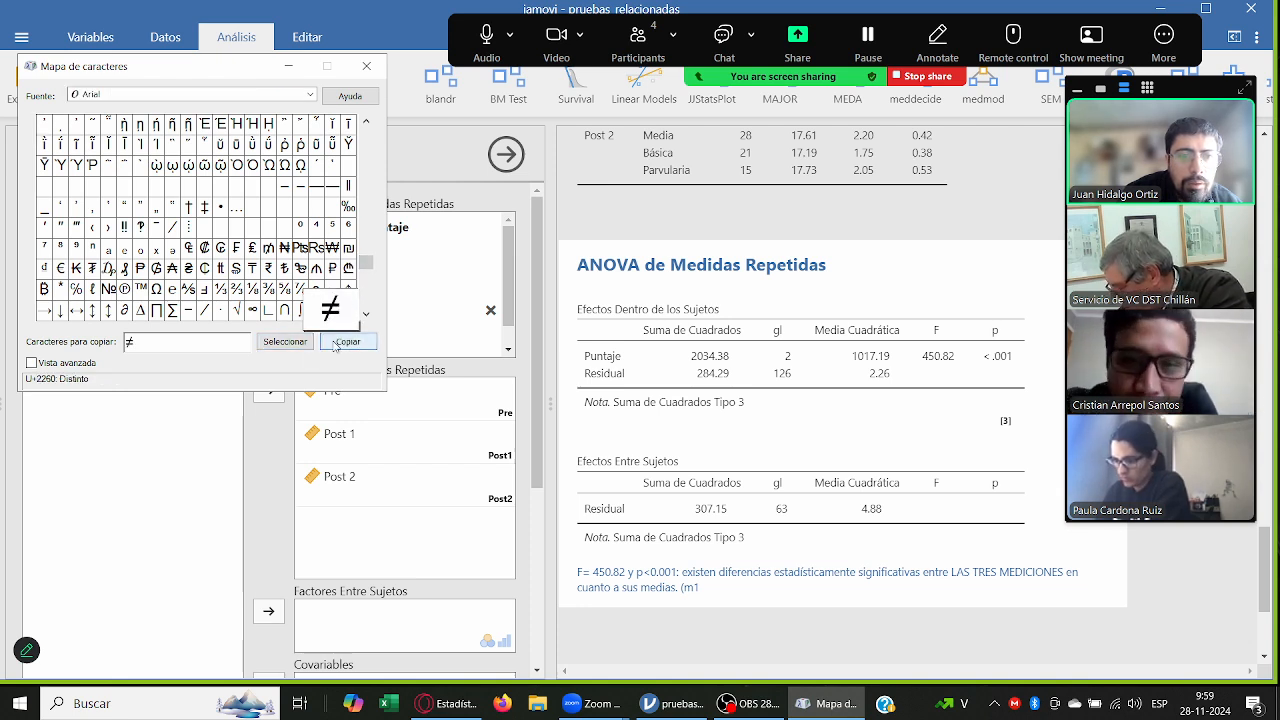
pyautogui.click(367, 66)
# Step: Extend the end of the repeated-measures note to "(m1≠m2≠" using the copied symbol
pyautogui.click(707, 589)
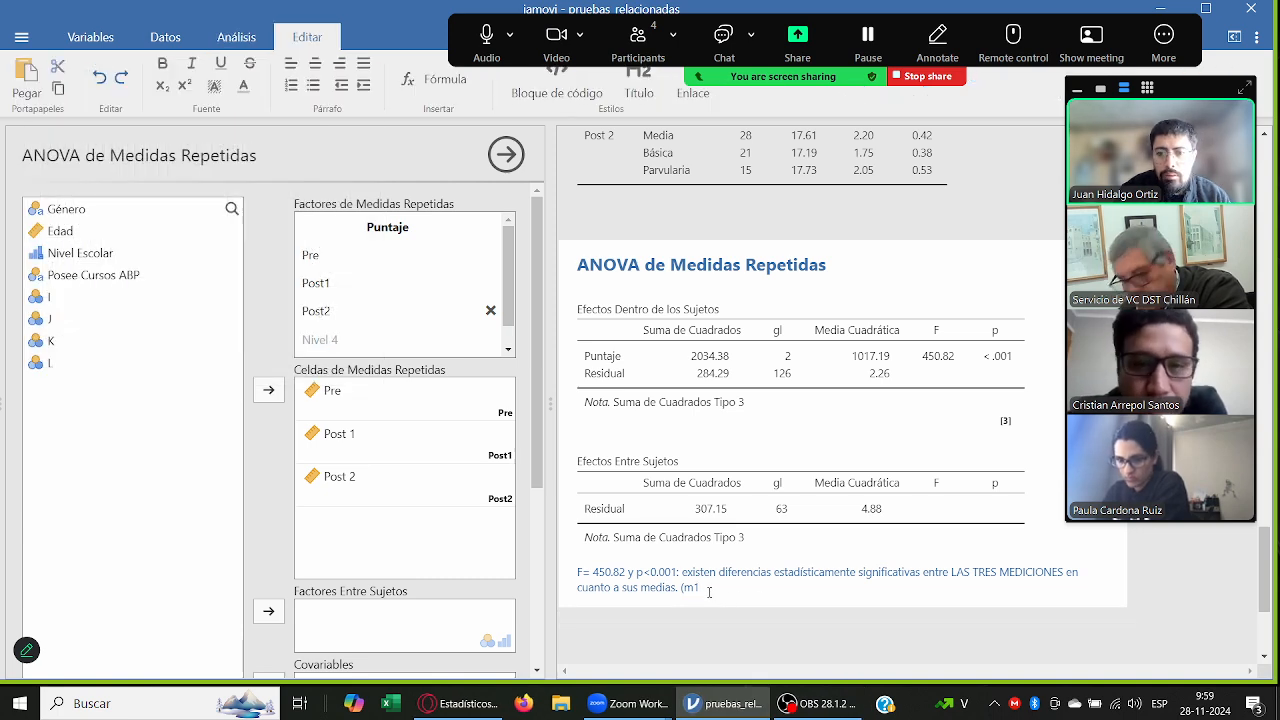
pyautogui.hotkey('ctrl', 'v')
pyautogui.hotkey('ctrl', 'v')
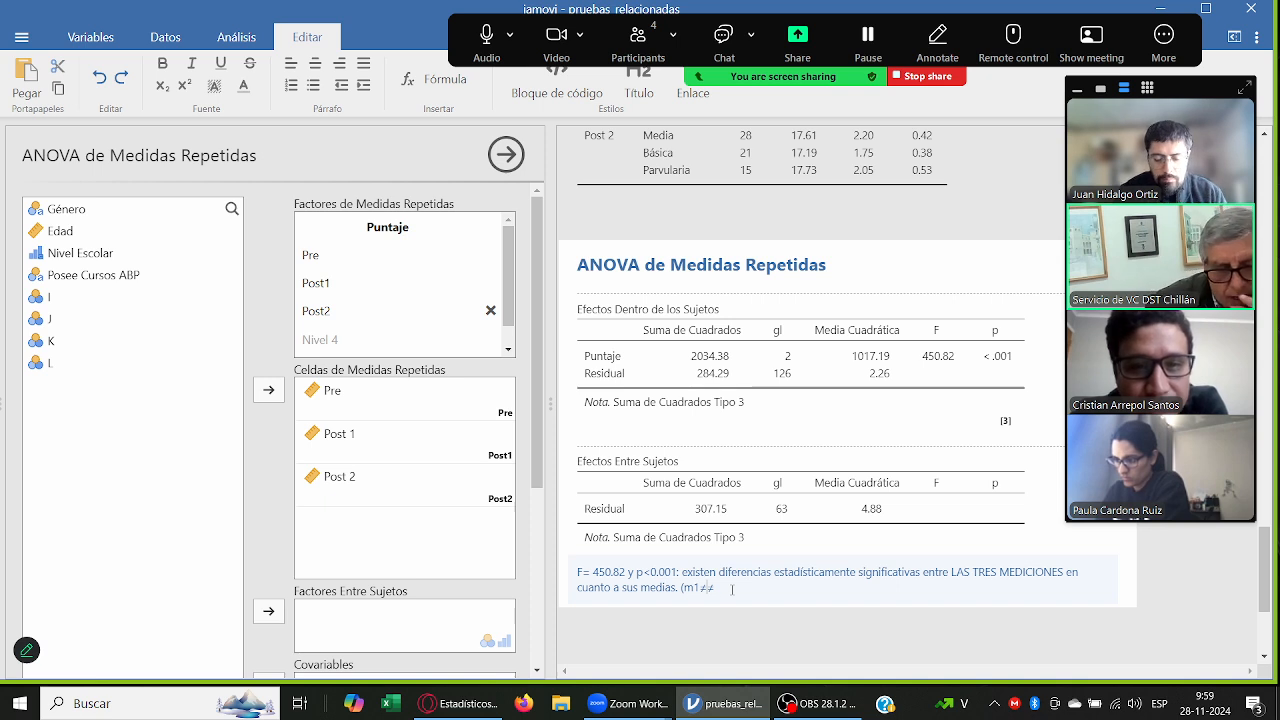
pyautogui.write('m2')
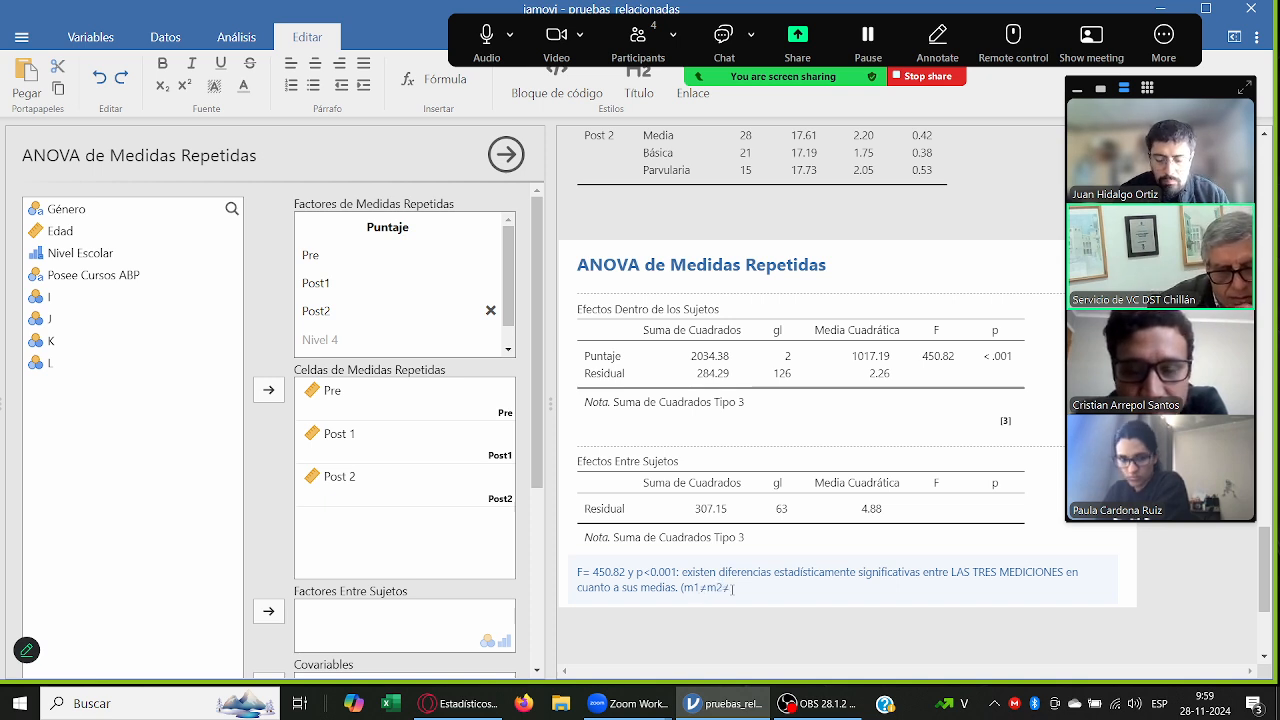
# Step: Relabel the means in the note's parenthesis as mpre and mpost1 in place of m1 and m2
pyautogui.press('BackSpace')
pyautogui.write('pre')
pyautogui.press('Right')
pyautogui.press('Right')
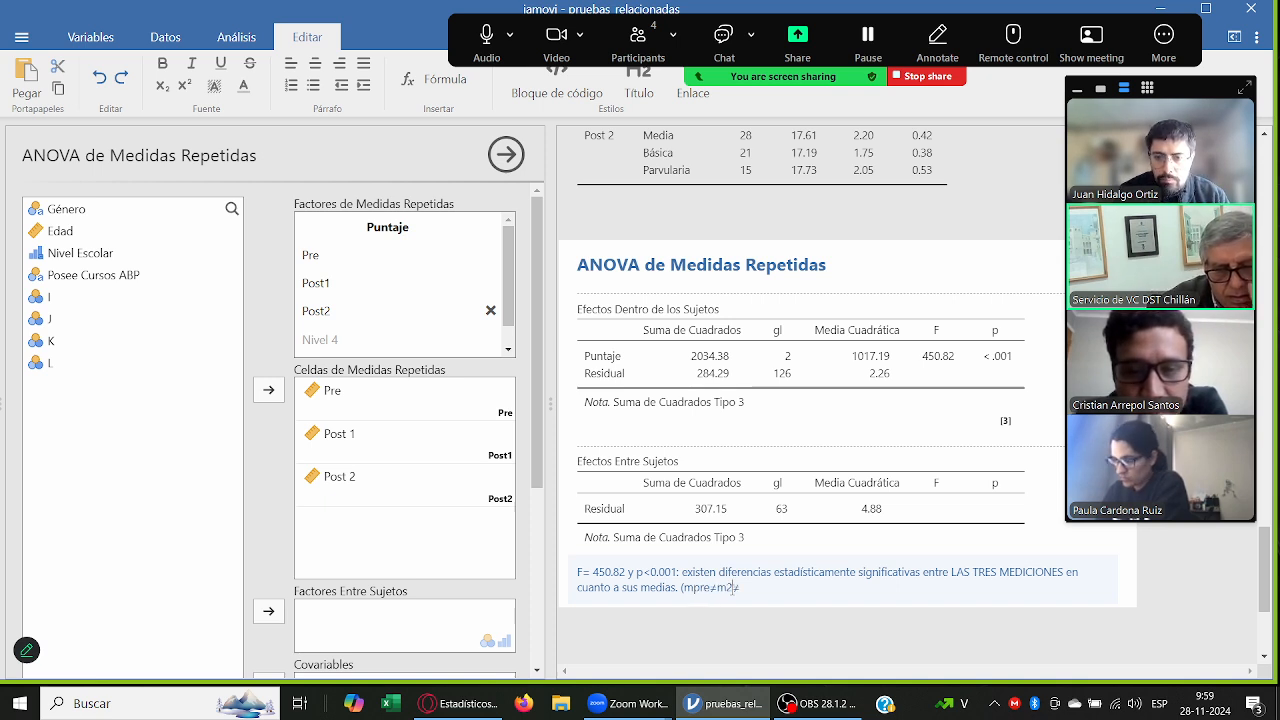
pyautogui.press('Delete')
pyautogui.write('post1')
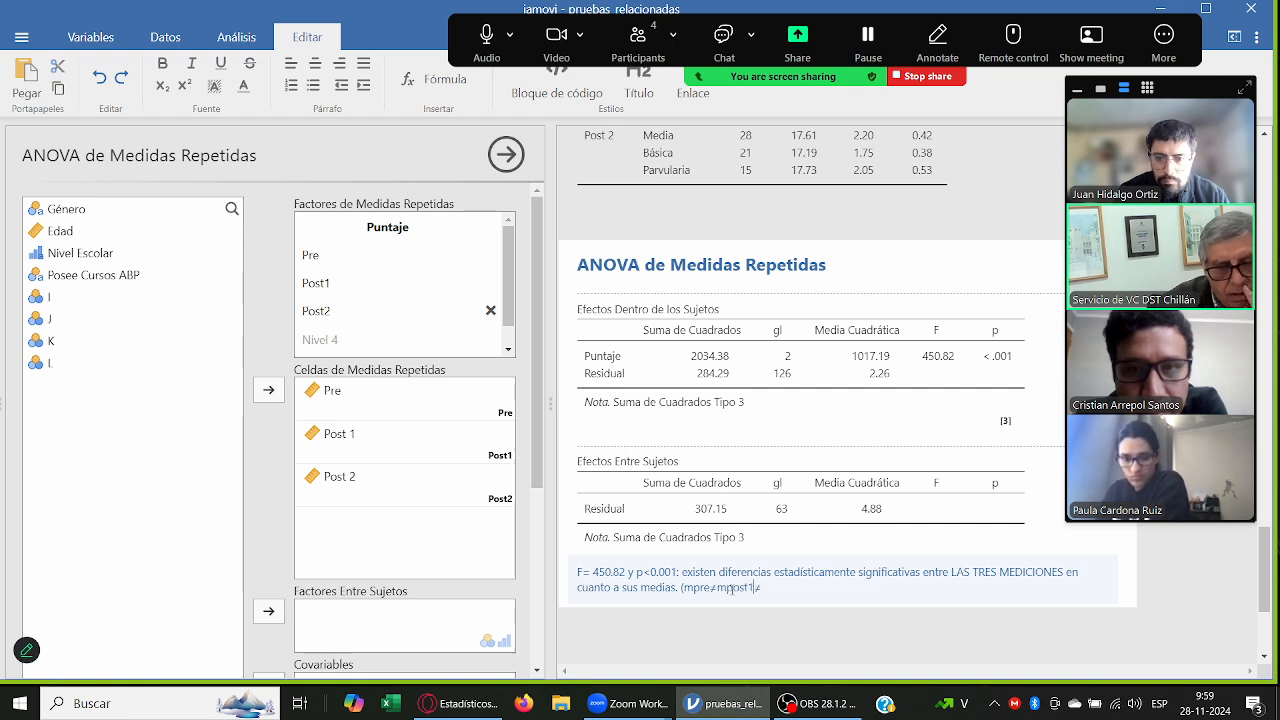
pyautogui.write('mpos')
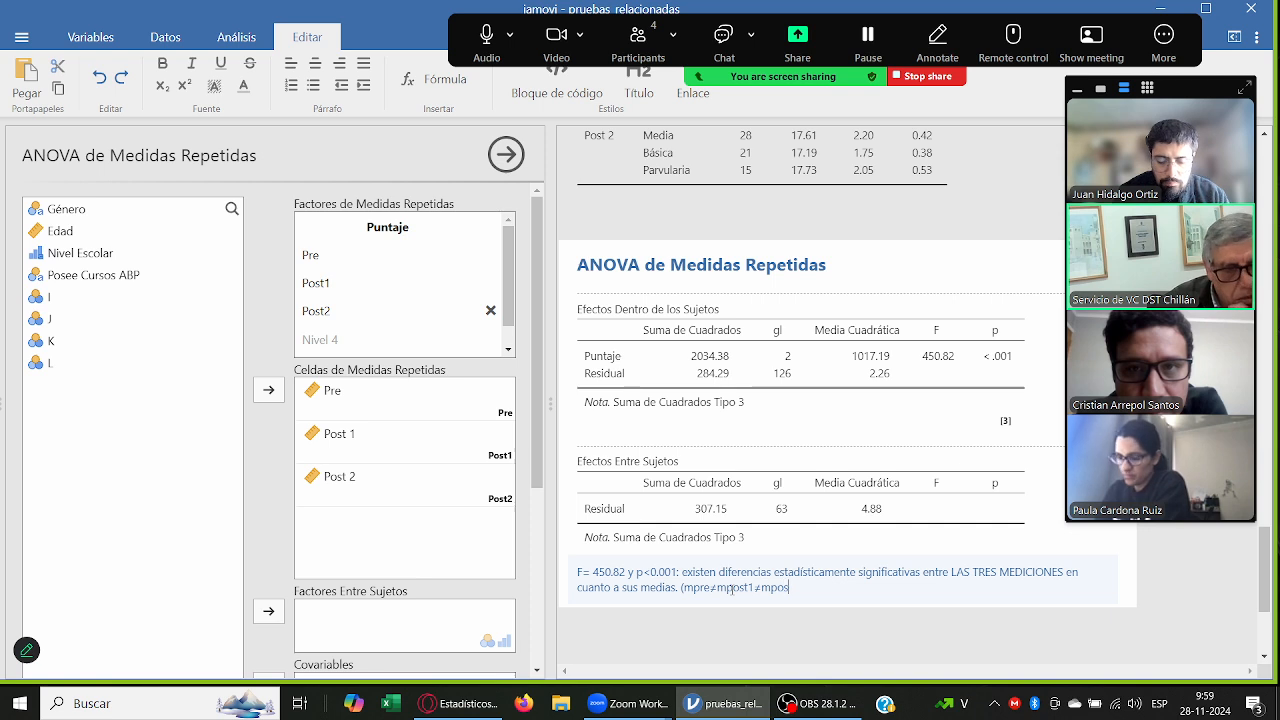
pyautogui.write('t2)')
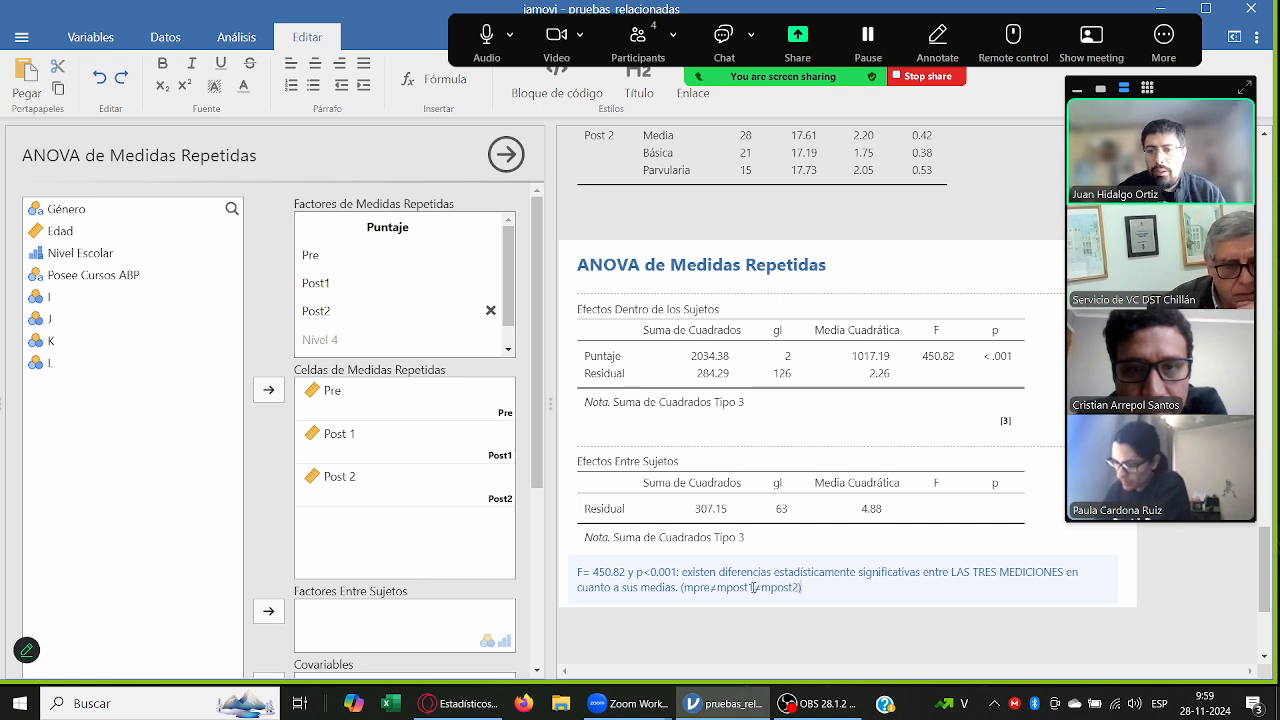
# Step: Complete the note's parenthesis as "(mpre ≠ mpost1 ≠ mpost2)", with spaces around both symbols, and leave the note
pyautogui.click(722, 589)
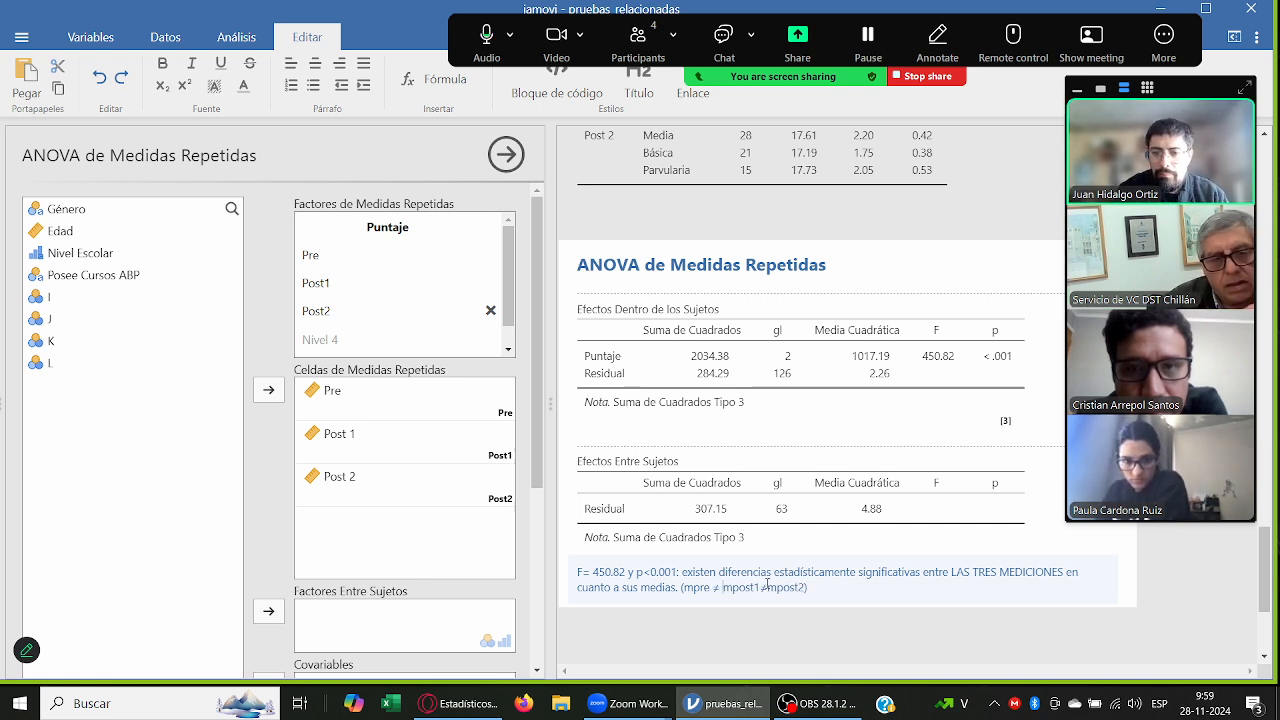
pyautogui.click(763, 589)
pyautogui.click(769, 589)
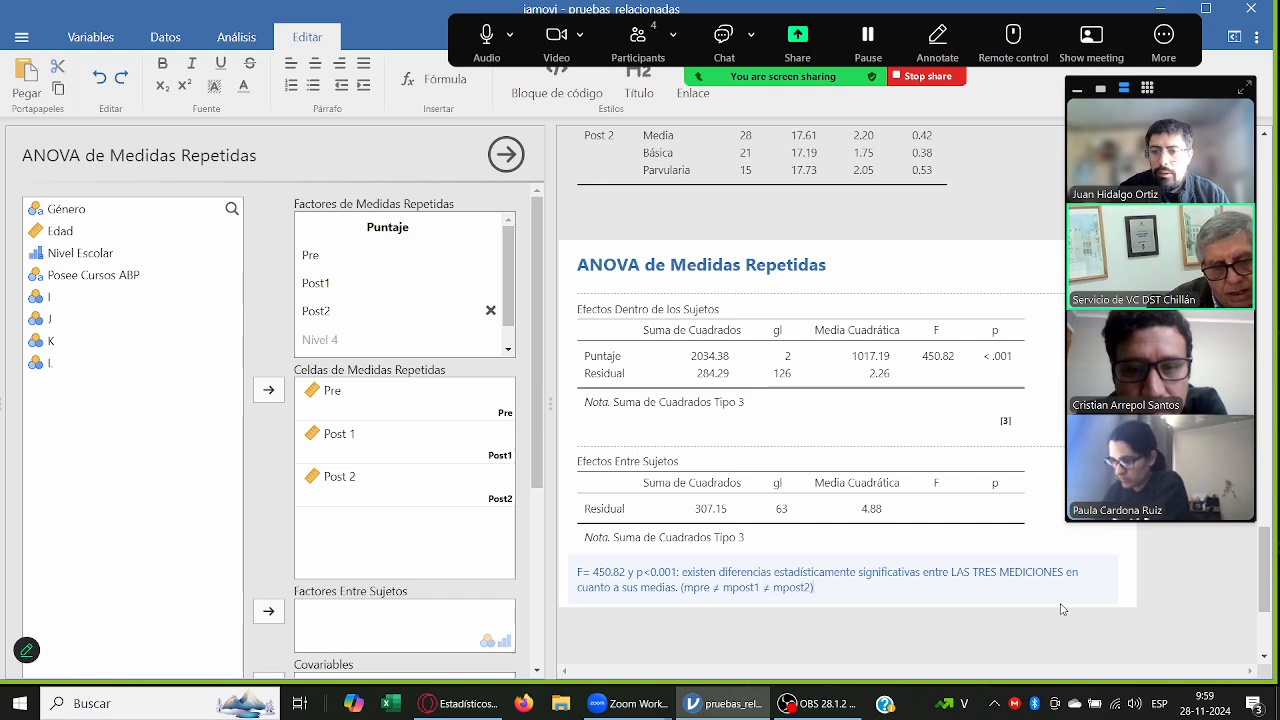
pyautogui.click(1140, 589)
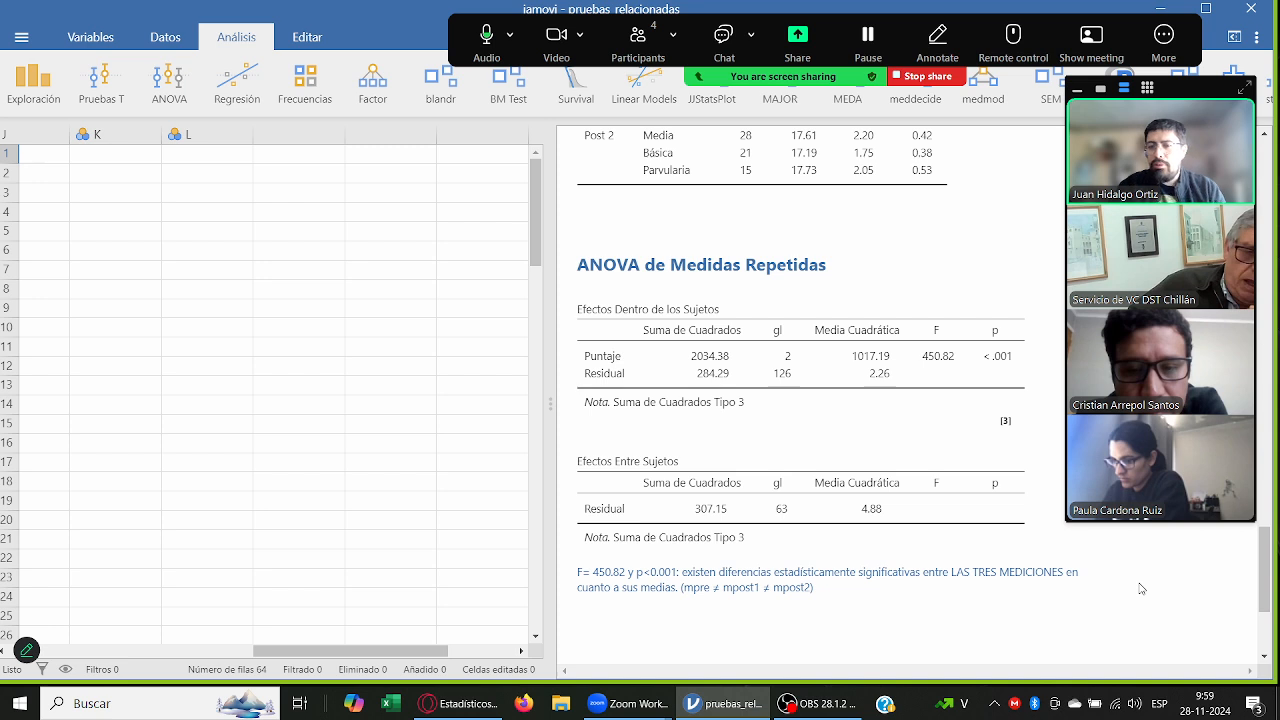
# Step: Start a new paragraph at the end of the repeated-measures note with the question "¿quienes son diferentes?"
pyautogui.click(872, 576)
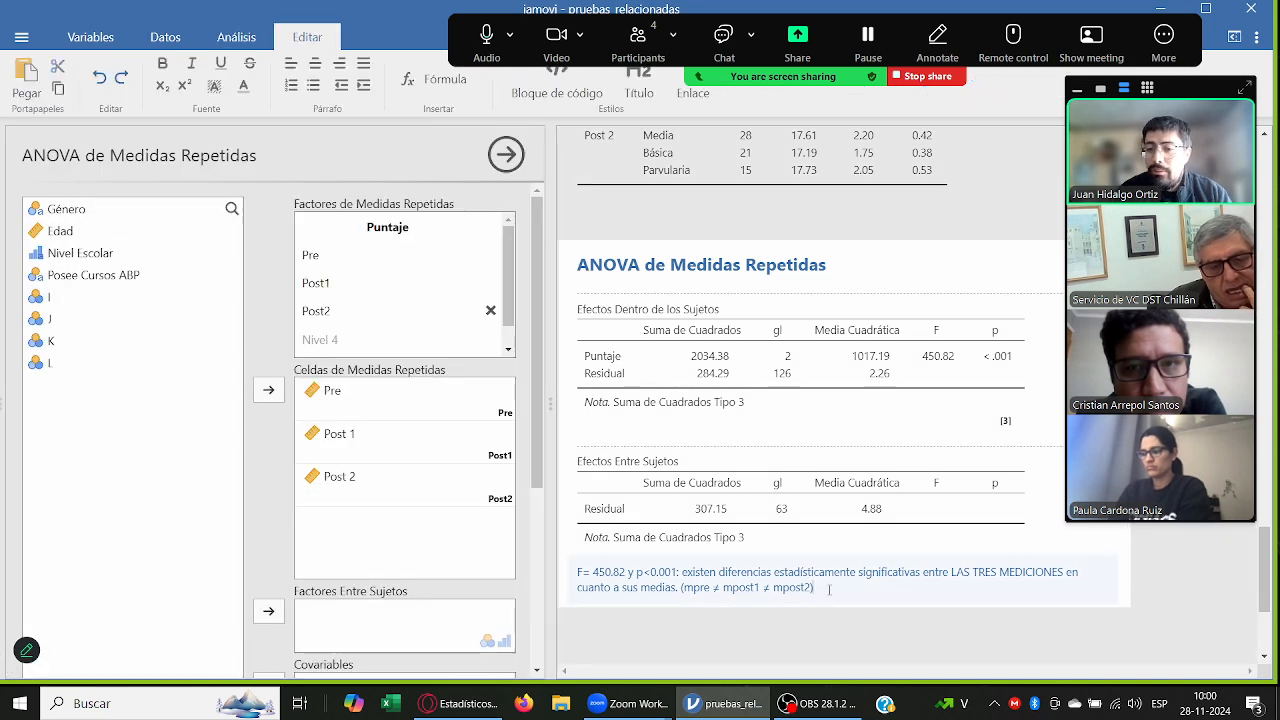
pyautogui.press('Return')
pyautogui.write('¿')
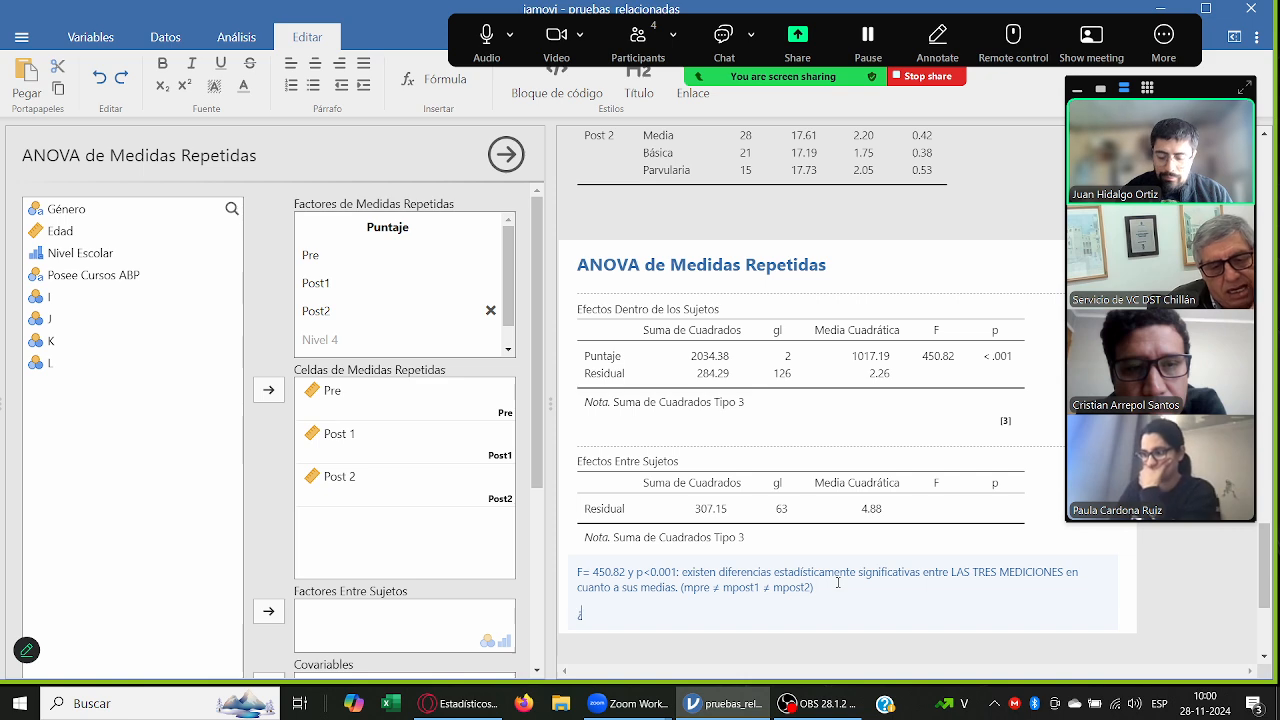
pyautogui.write('quíp')
pyautogui.write('enes so')
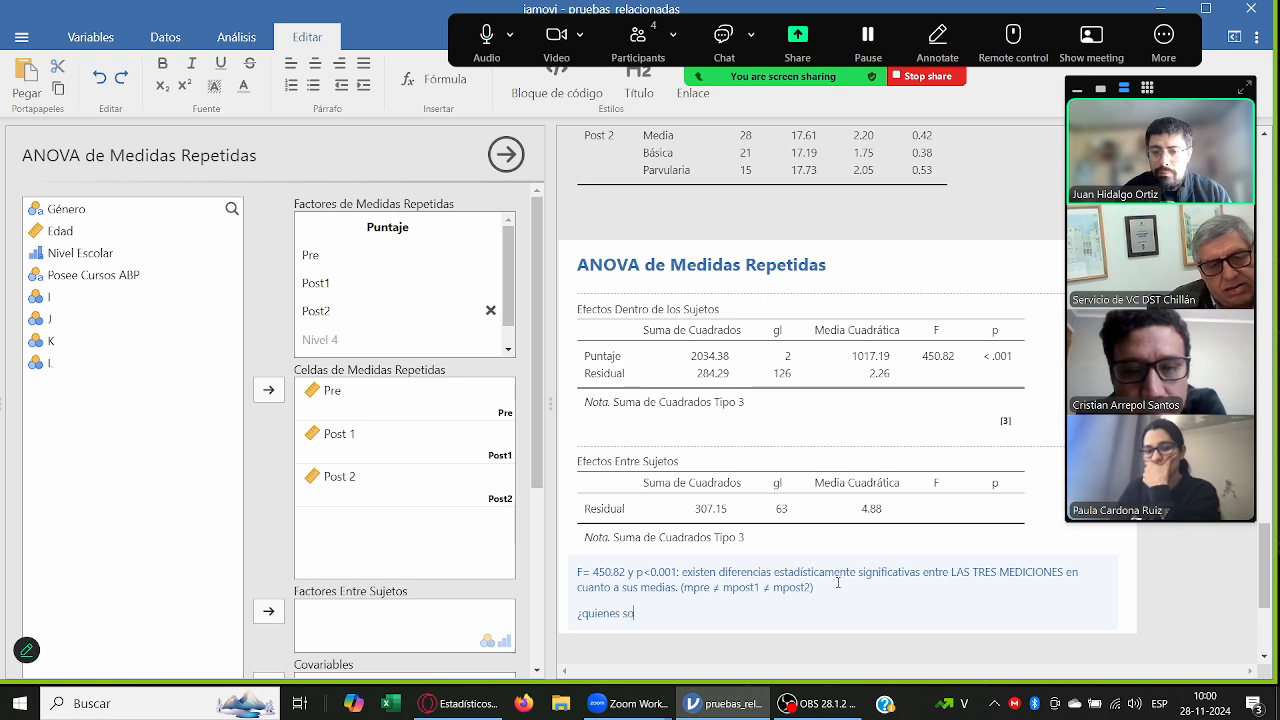
pyautogui.write('n diferen')
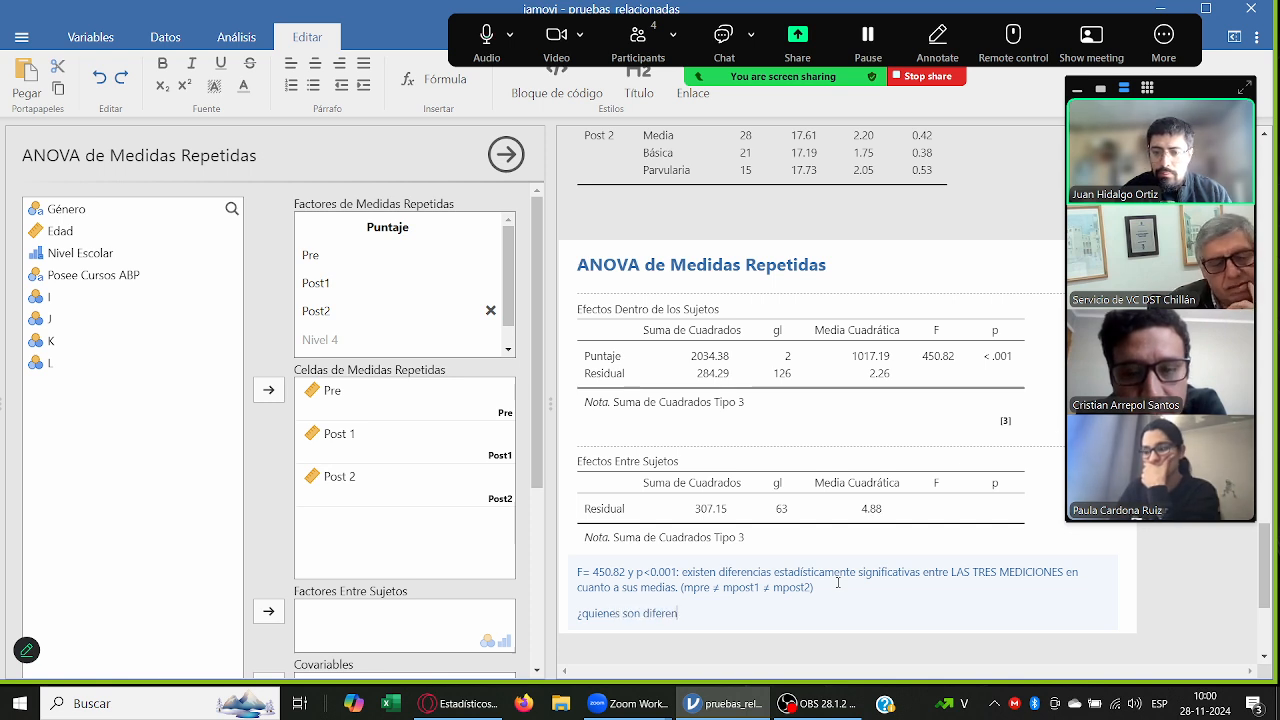
pyautogui.write('tes=? p')
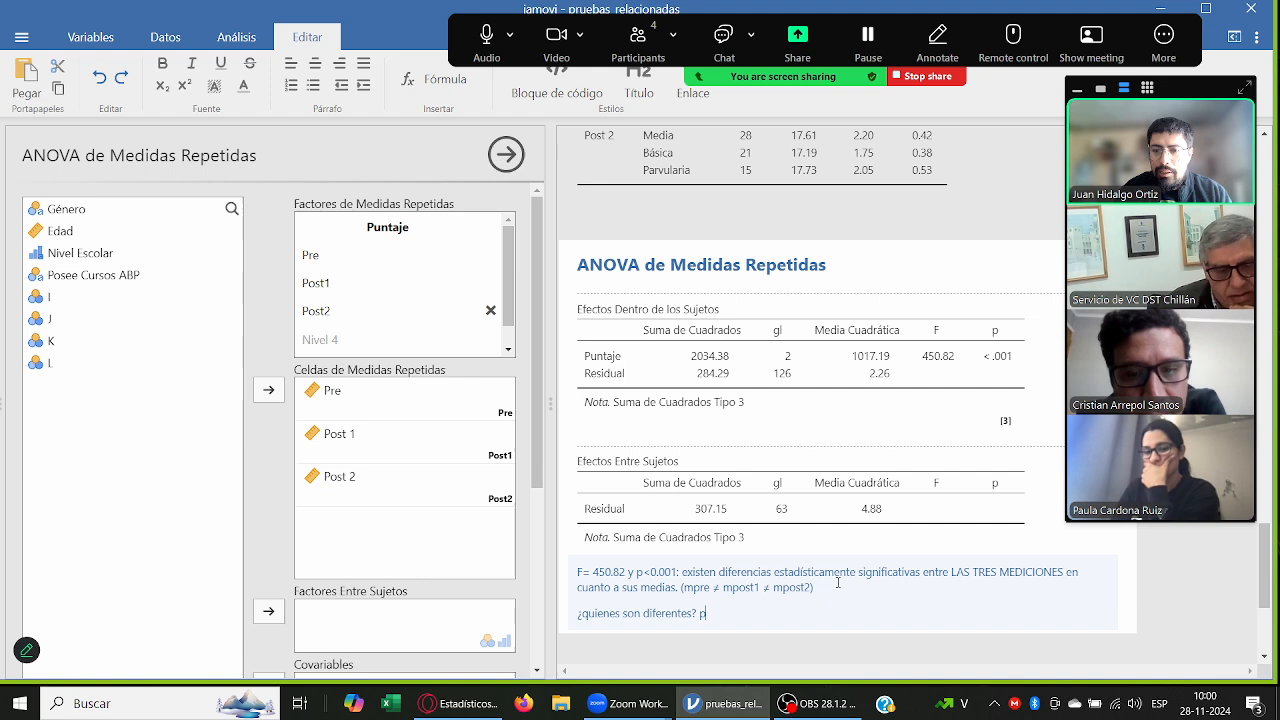
pyautogui.write('reos1')
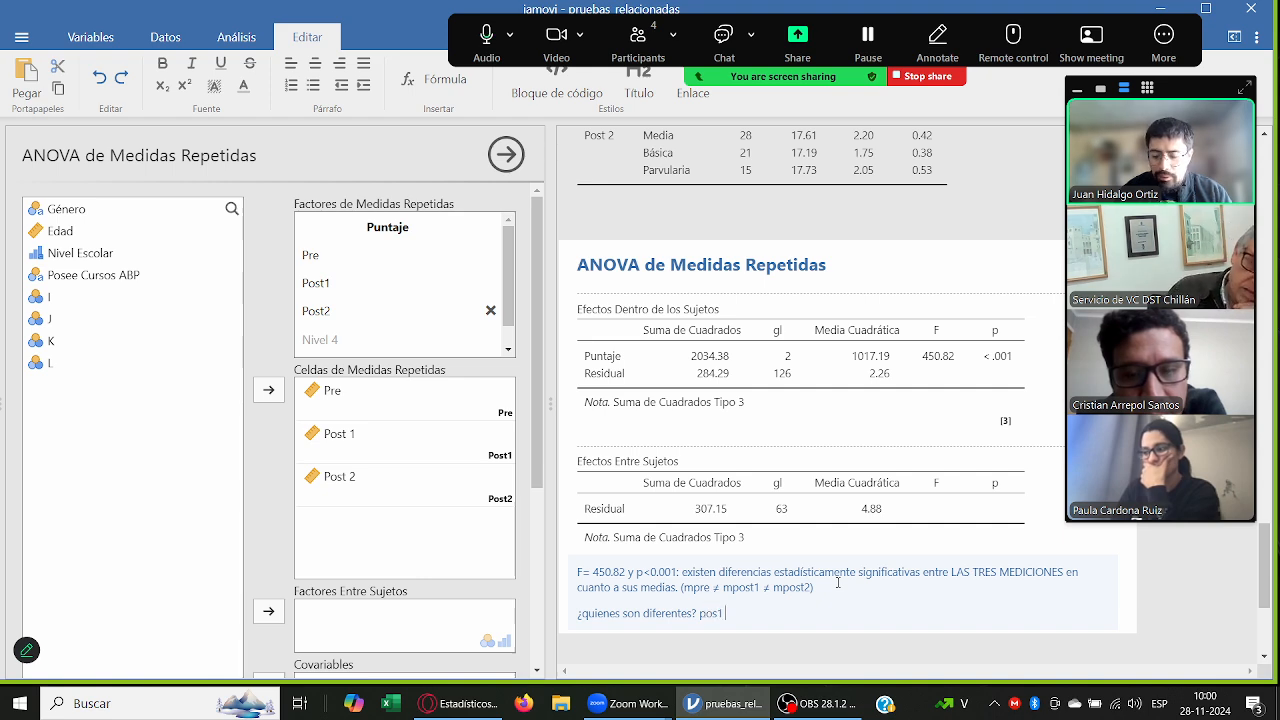
pyautogui.write('≠')
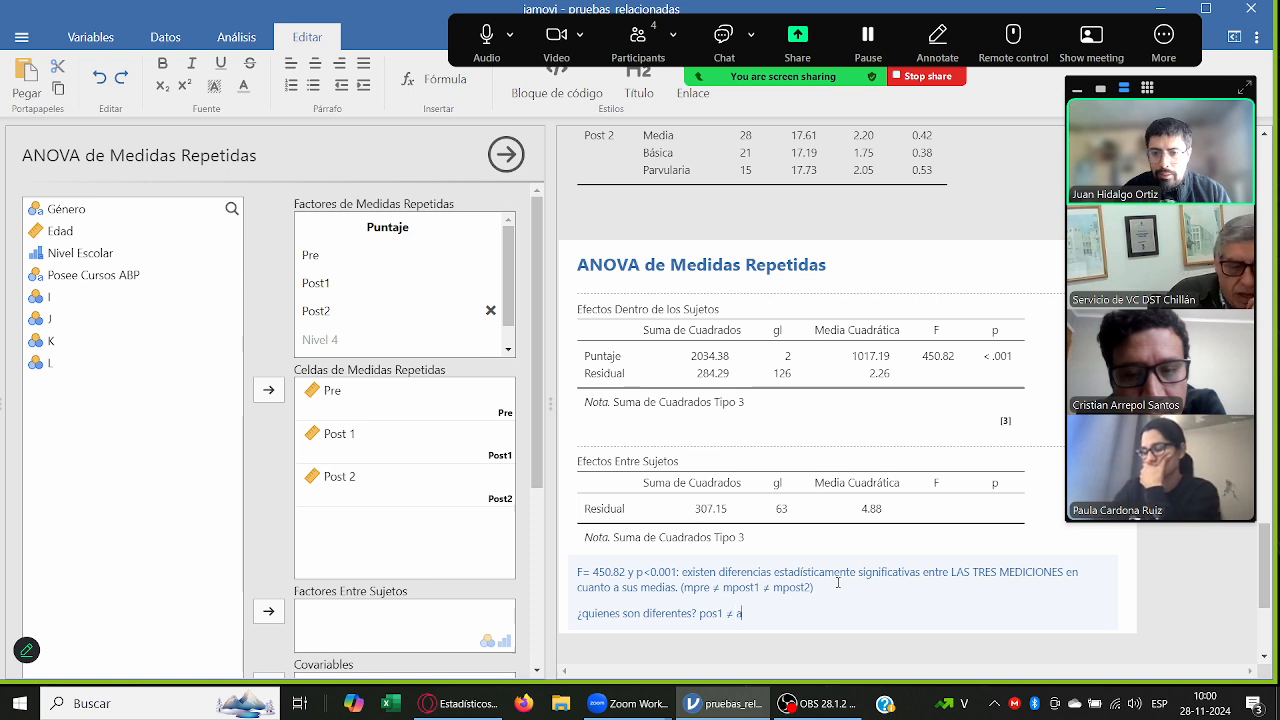
pyautogui.write(' pre, ')
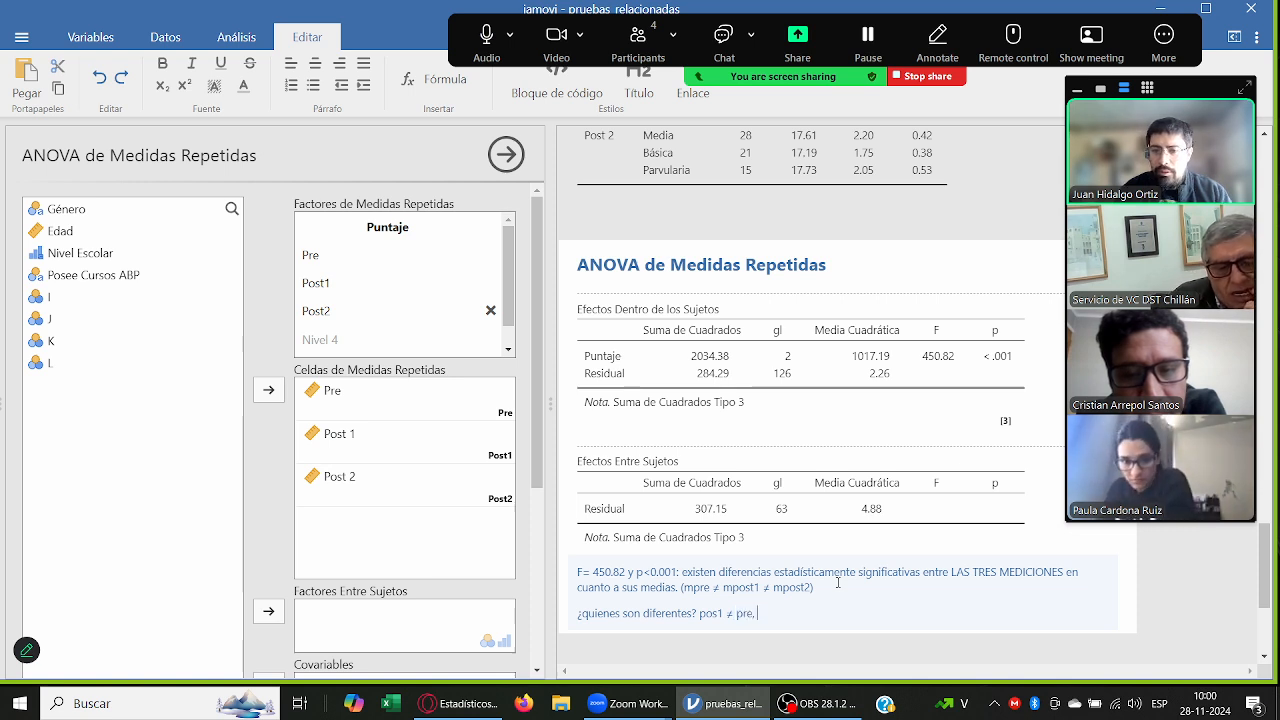
pyautogui.write(' post2 ≠')
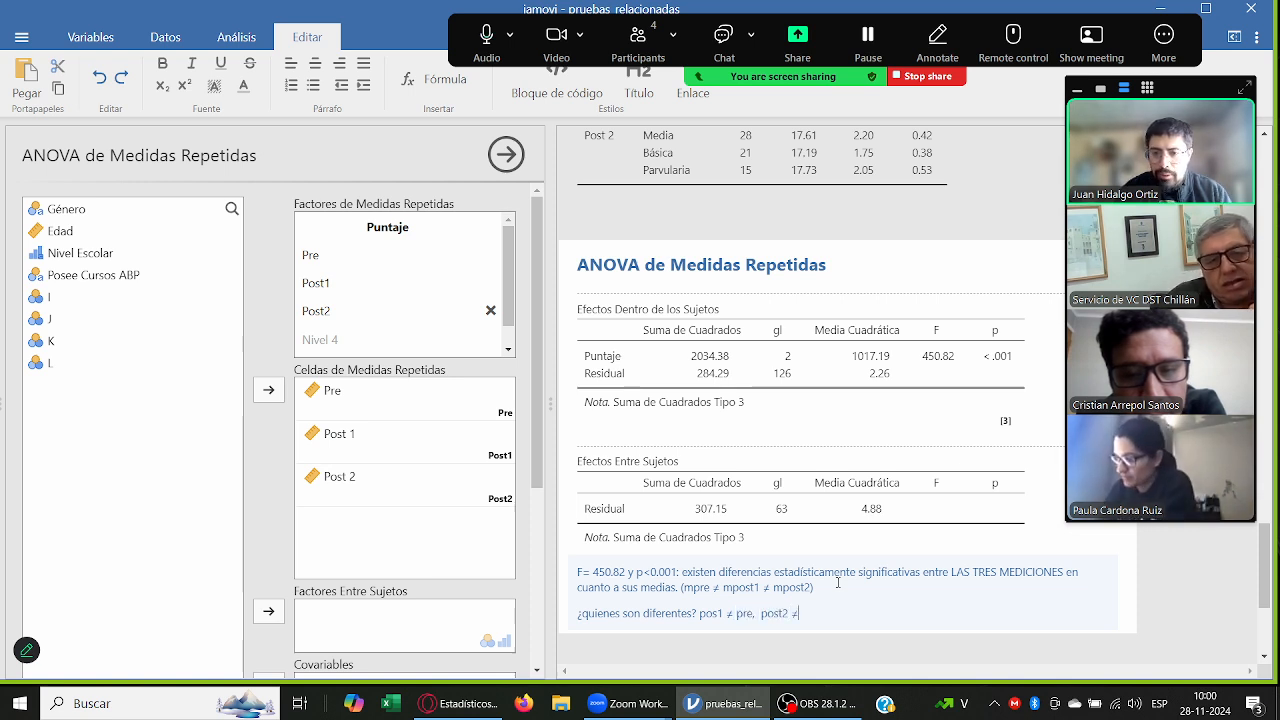
pyautogui.write(' pre, ≠')
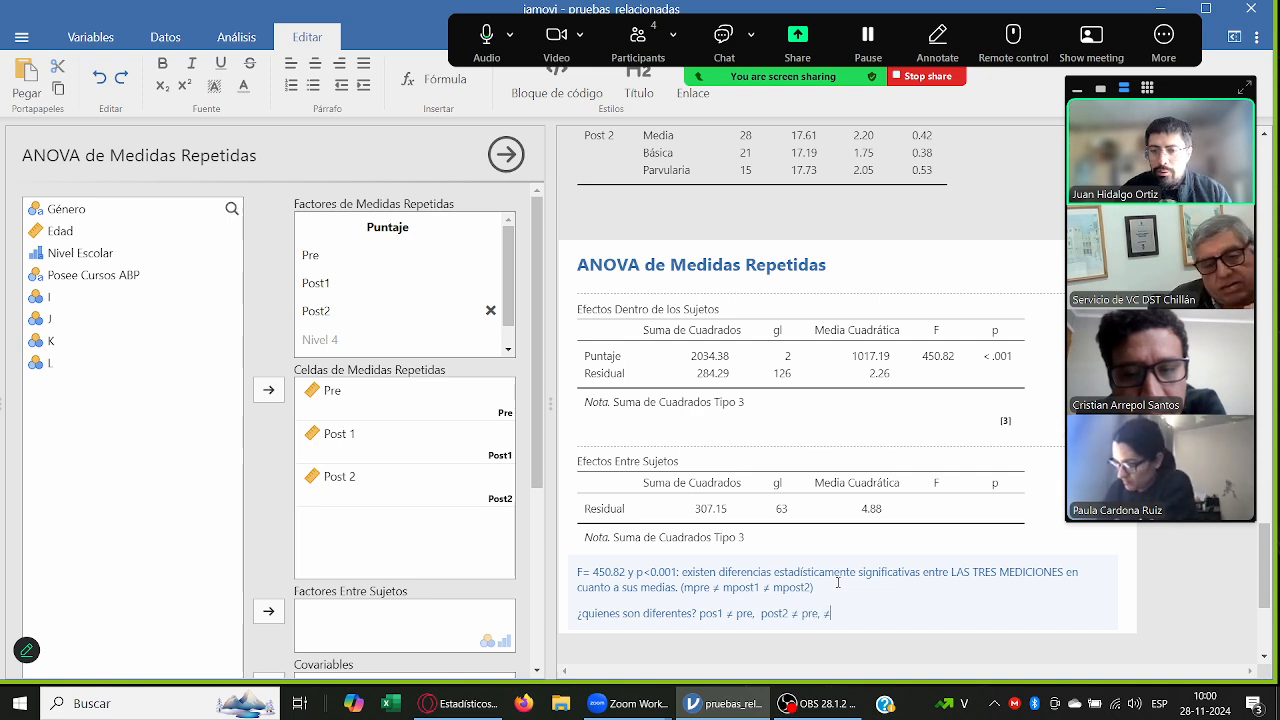
pyautogui.write('post 2')
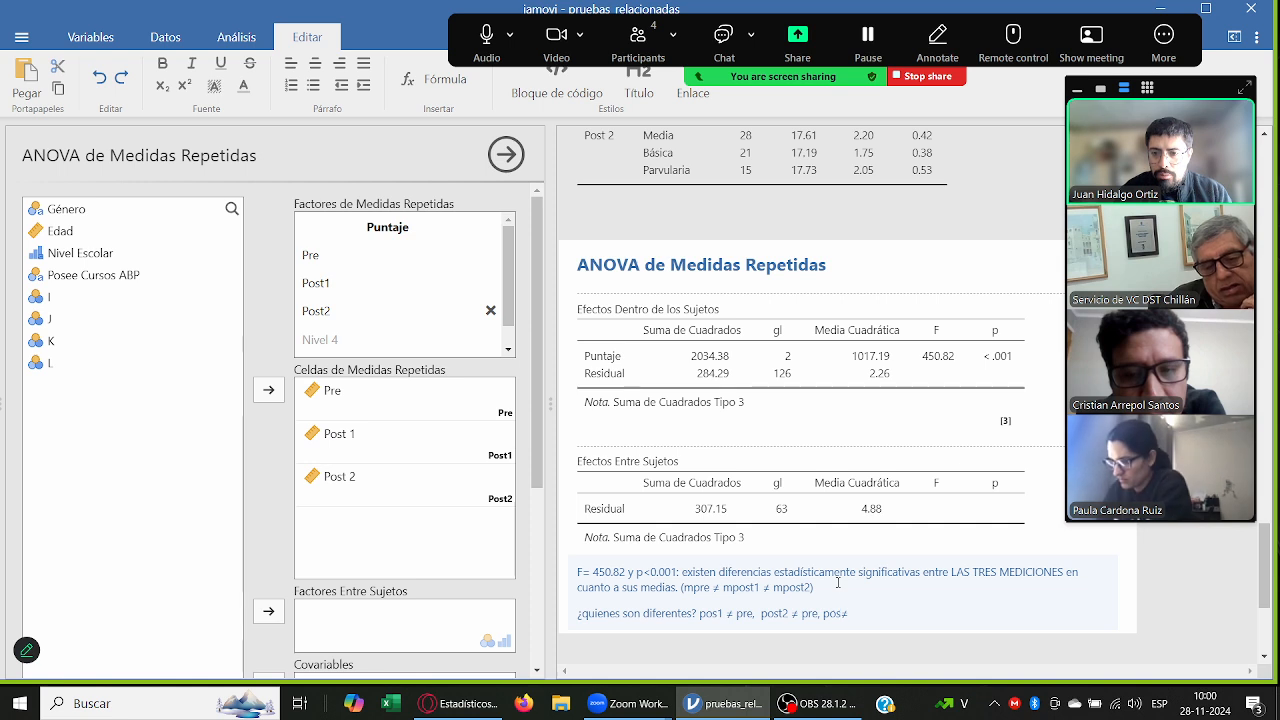
pyautogui.write(' post 1 ')
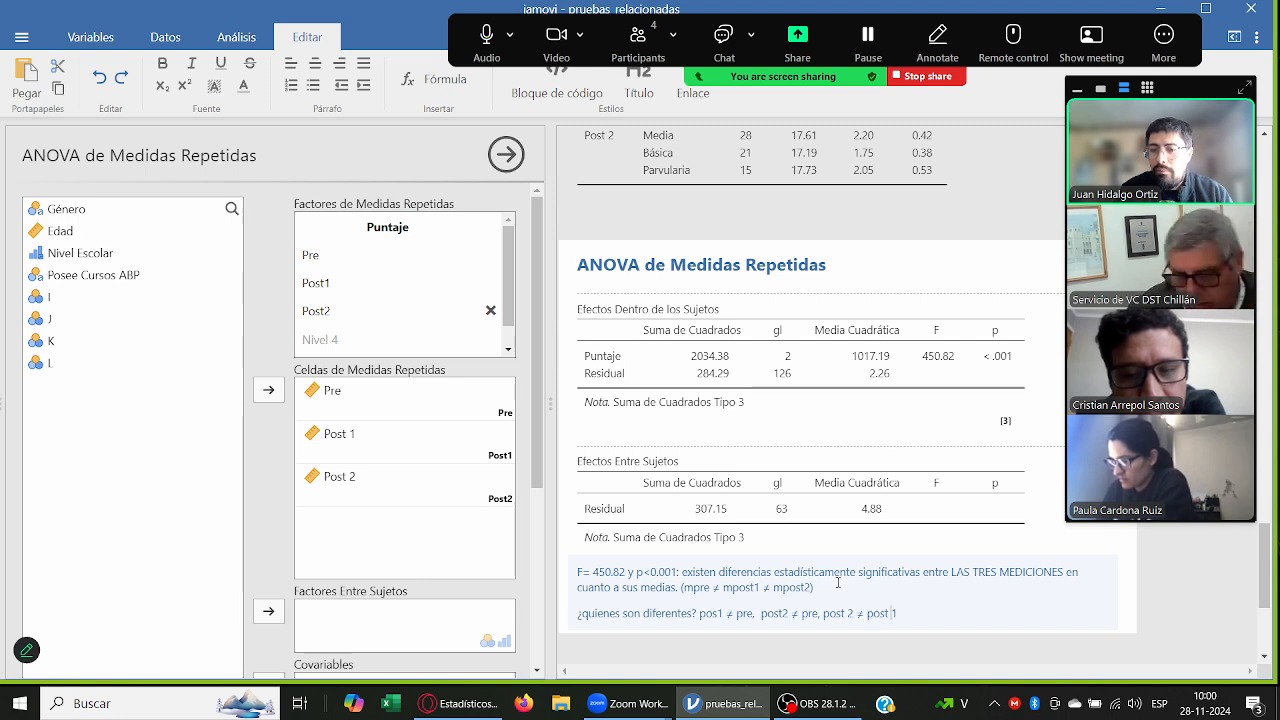
pyautogui.write(' = pre')
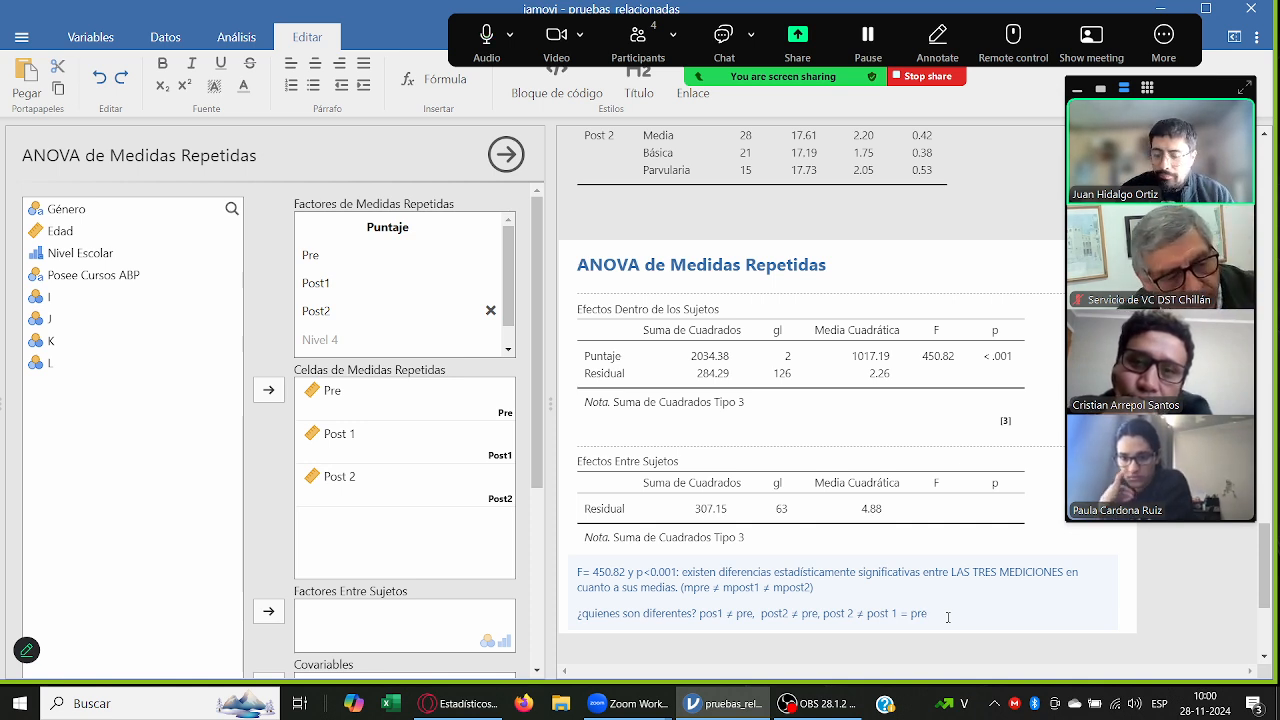
# Step: Add a paragraph to the note reading "Pruebas de comparaciones múltiples (Pruebas Post-Hoc)", followed by an empty line
pyautogui.press('Return')
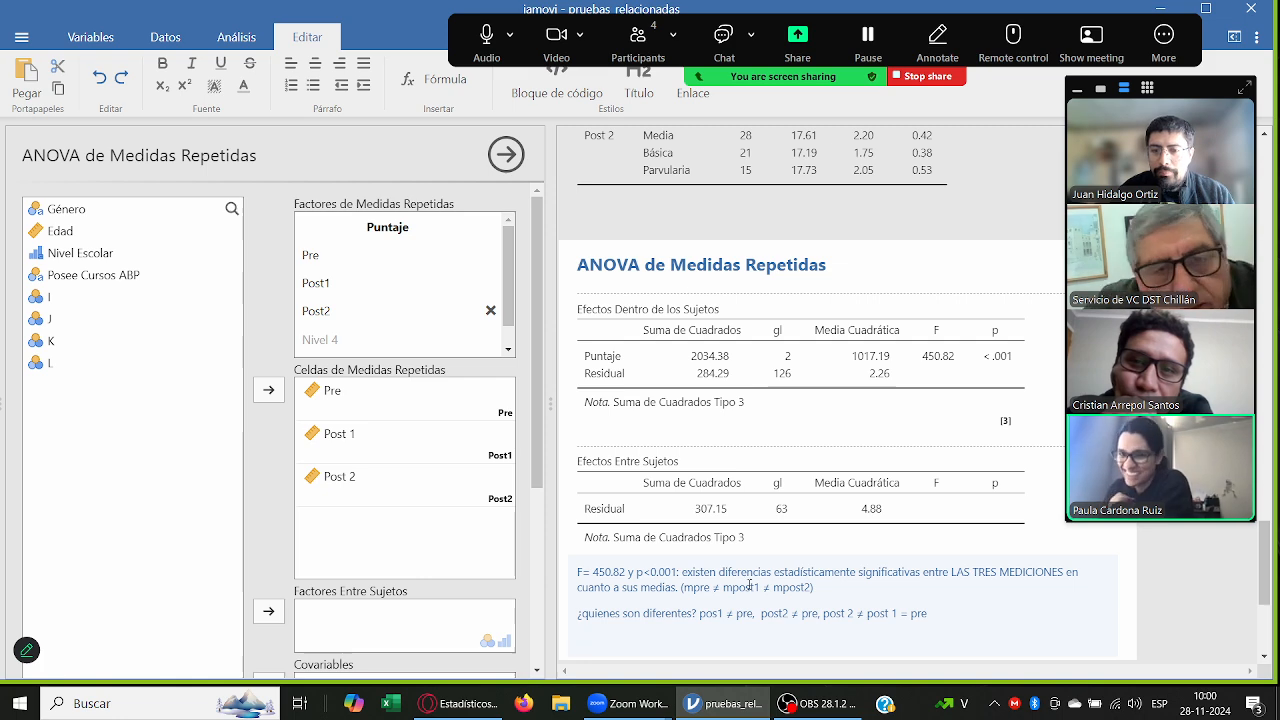
pyautogui.scroll(-1, 749, 586)
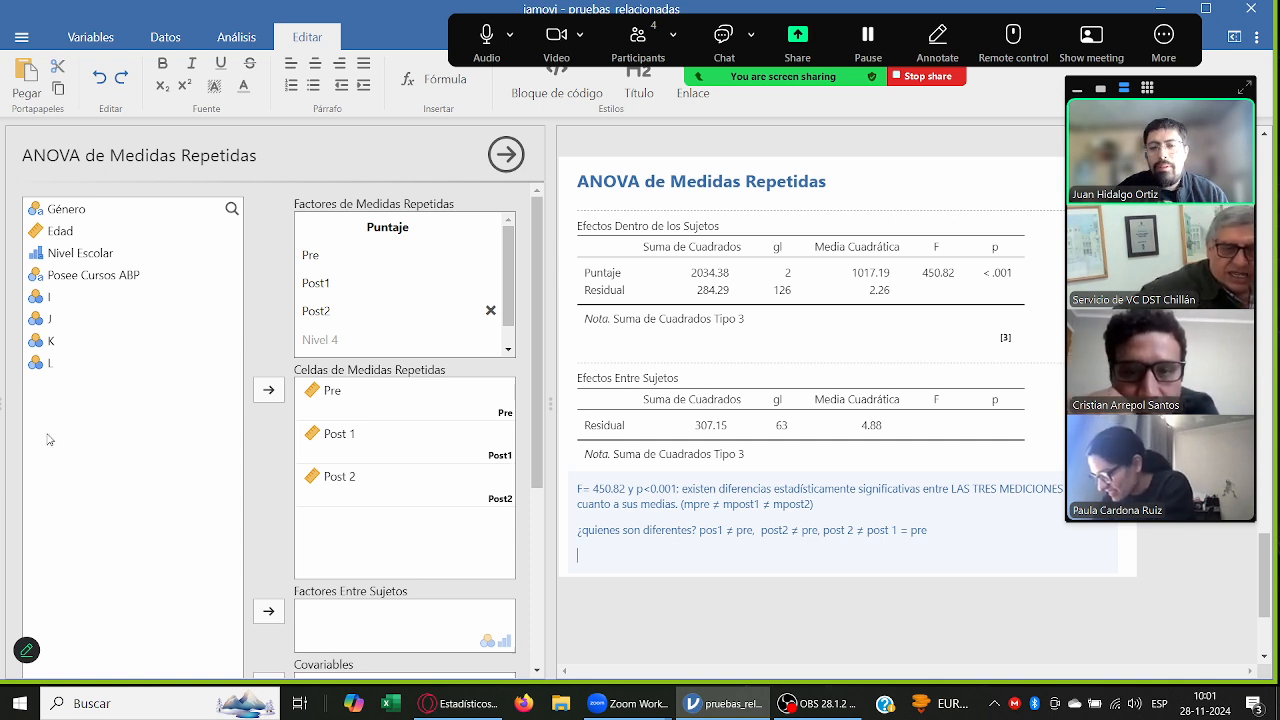
pyautogui.scroll(-5, 243, 406)
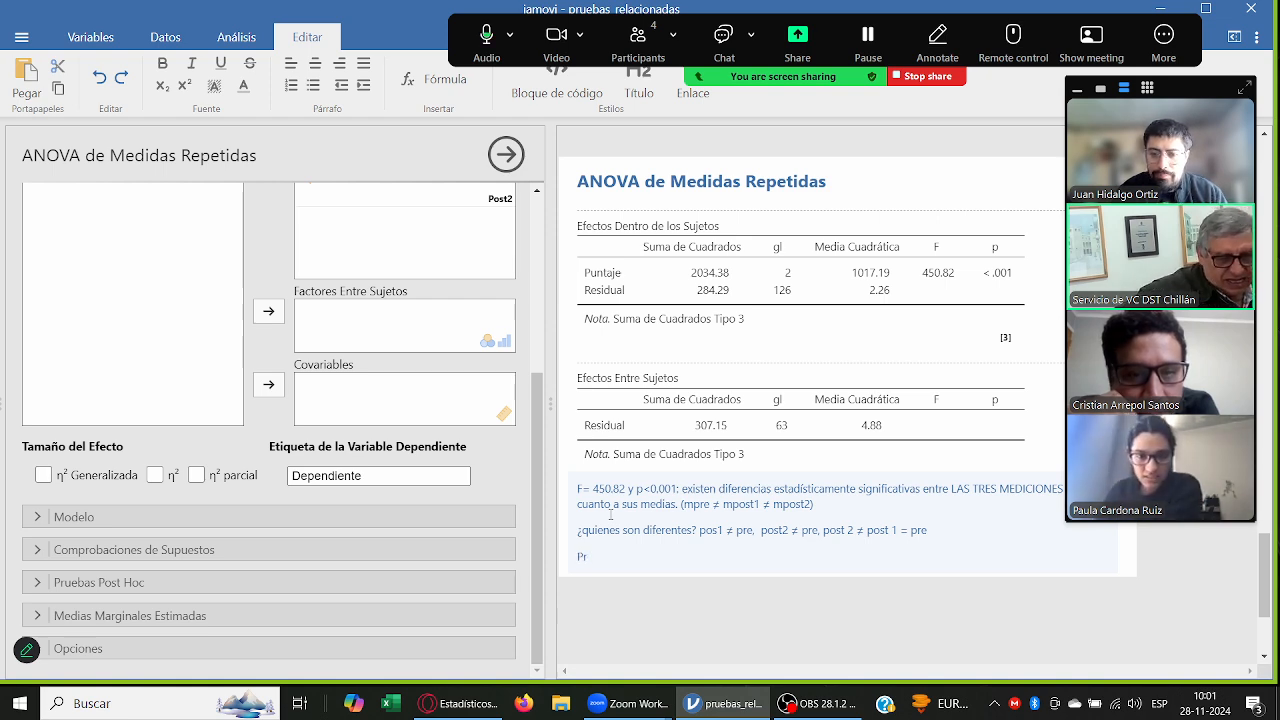
pyautogui.write('ruebas de comparacion')
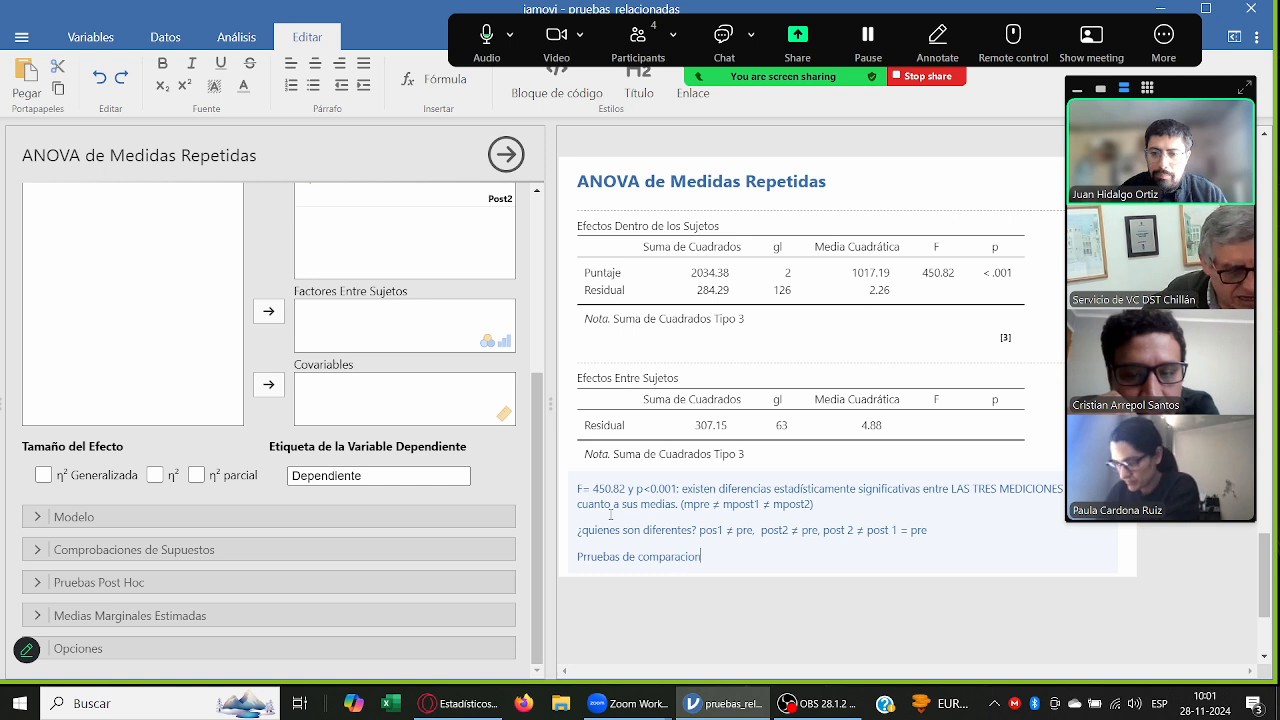
pyautogui.write('es múltiples ')
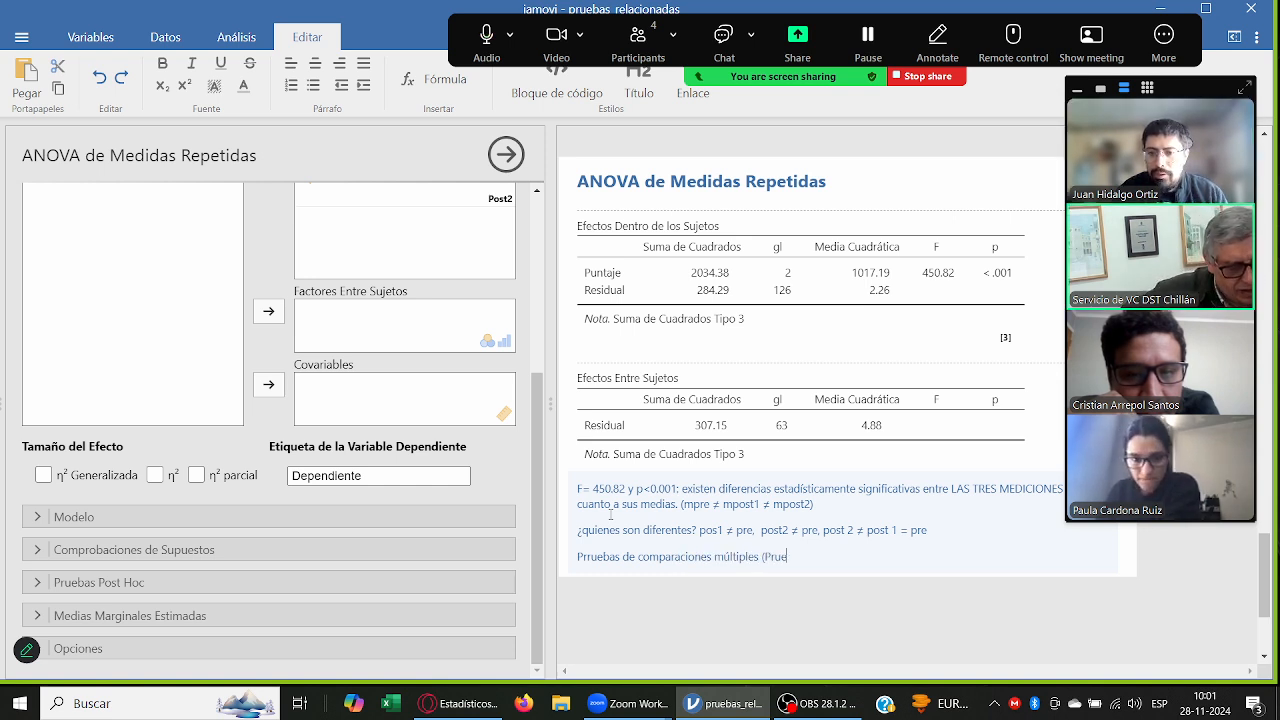
pyautogui.write('(Pruebas Post-Hoc')
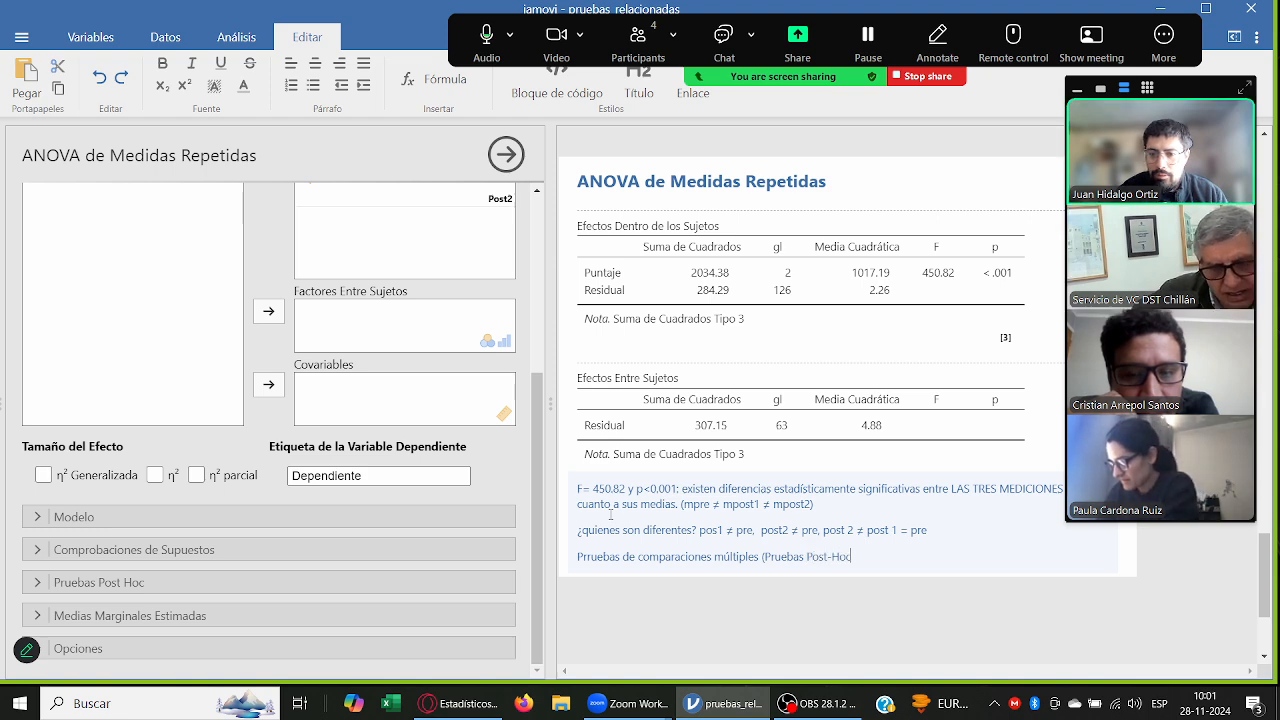
pyautogui.write(')')
pyautogui.press('Return')
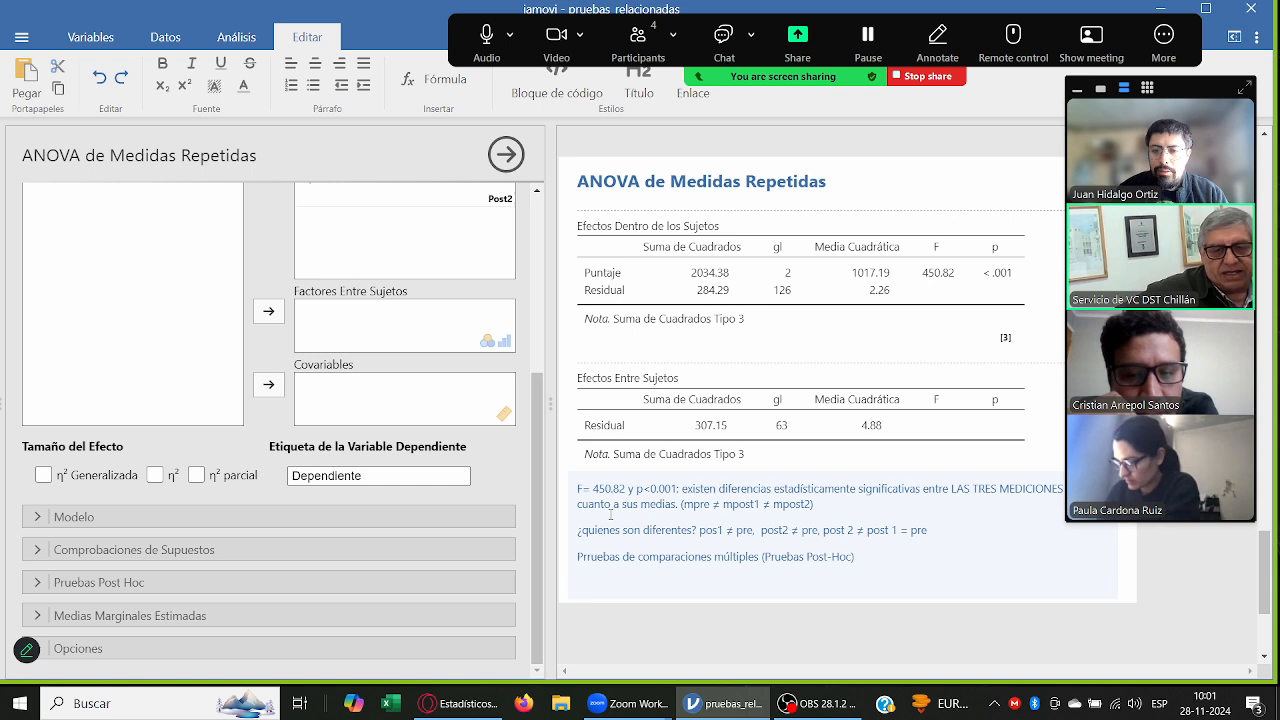
# Step: Expand the Pruebas Post Hoc options of the repeated-measures ANOVA and select the Puntaje factor
pyautogui.click(83, 580)
pyautogui.scroll(-3, 110, 572)
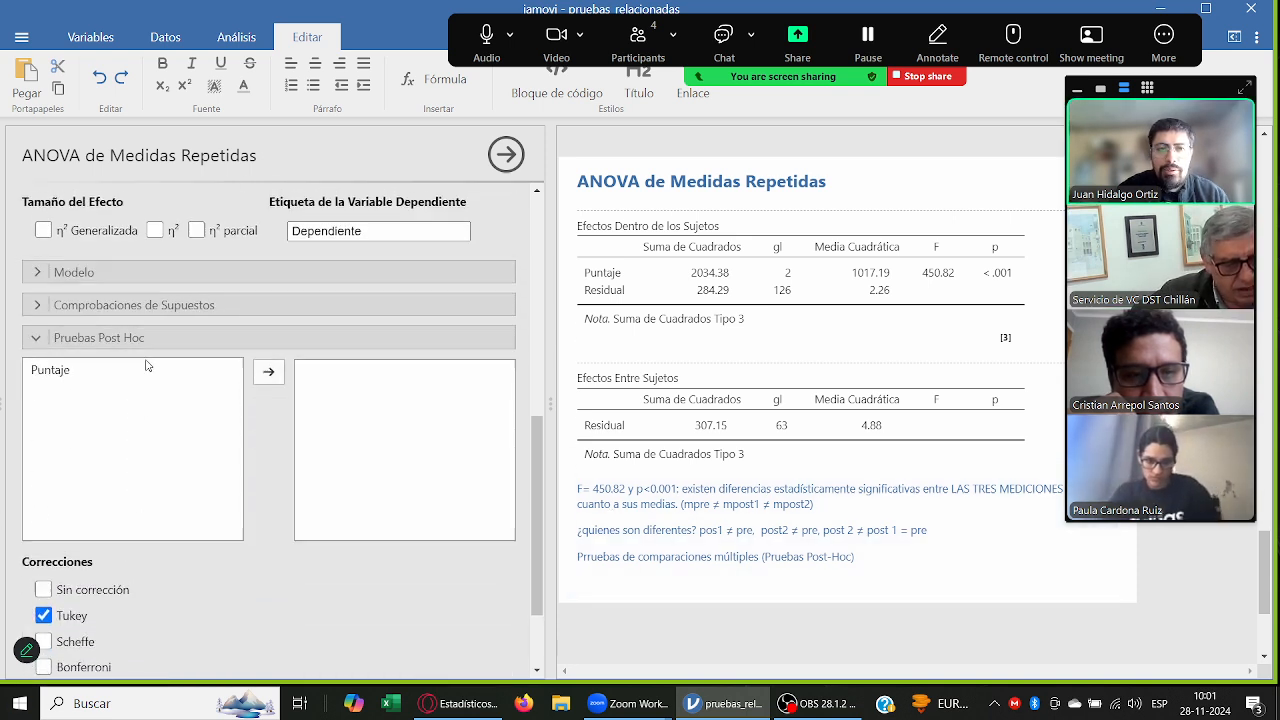
pyautogui.scroll(1, 147, 366)
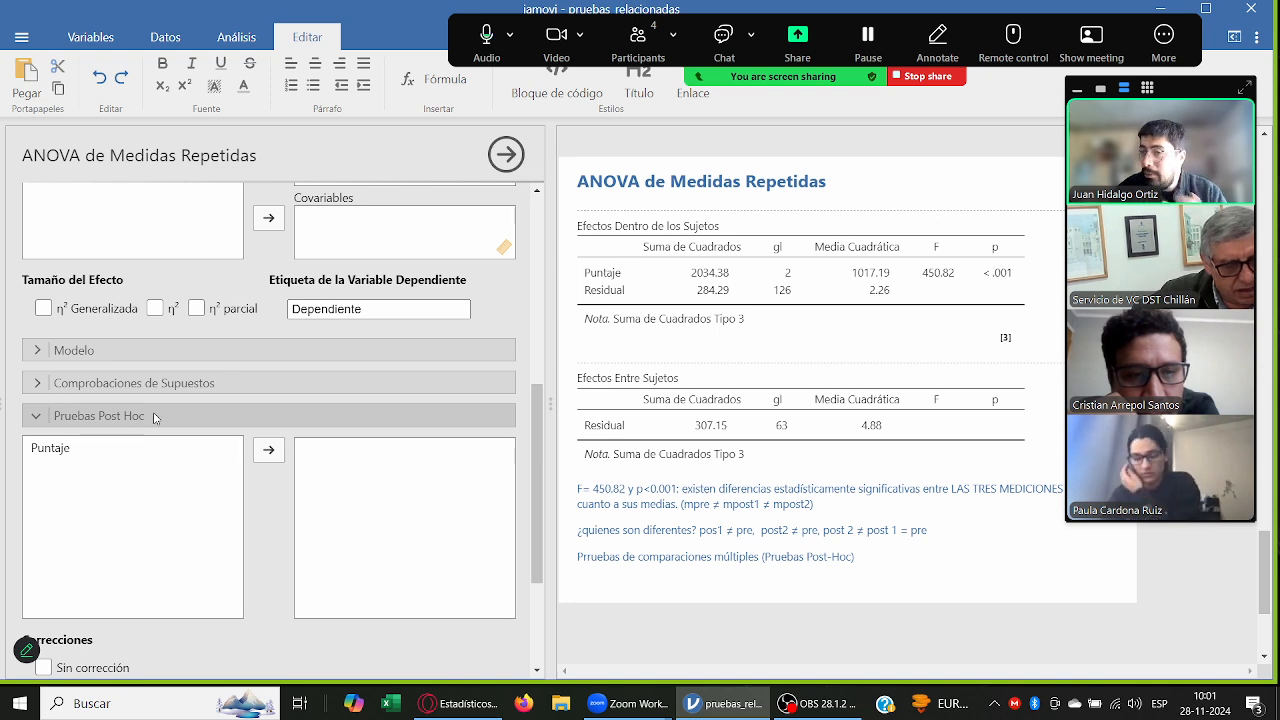
pyautogui.scroll(-1, 154, 420)
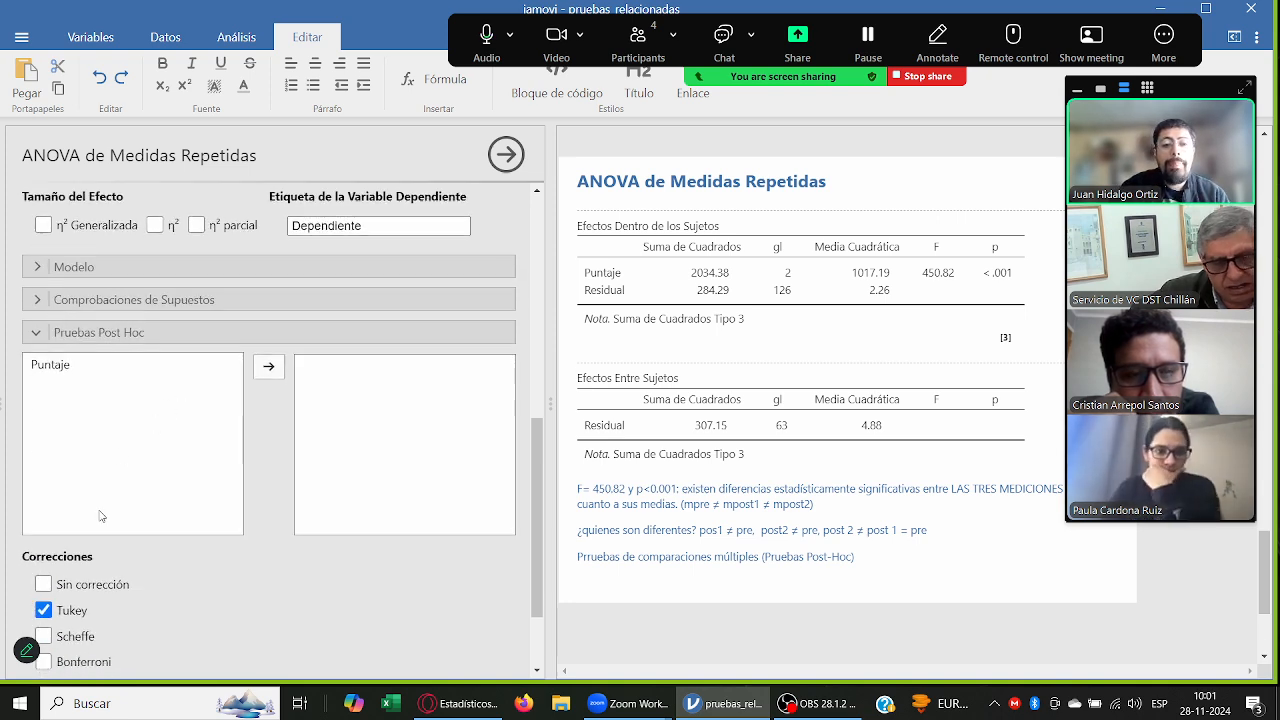
pyautogui.scroll(-2, 81, 365)
pyautogui.click(62, 251)
# Step: Review the Puntaje factor's level definitions and assigned cells in the repeated-measures ANOVA setup
pyautogui.scroll(1, 180, 395)
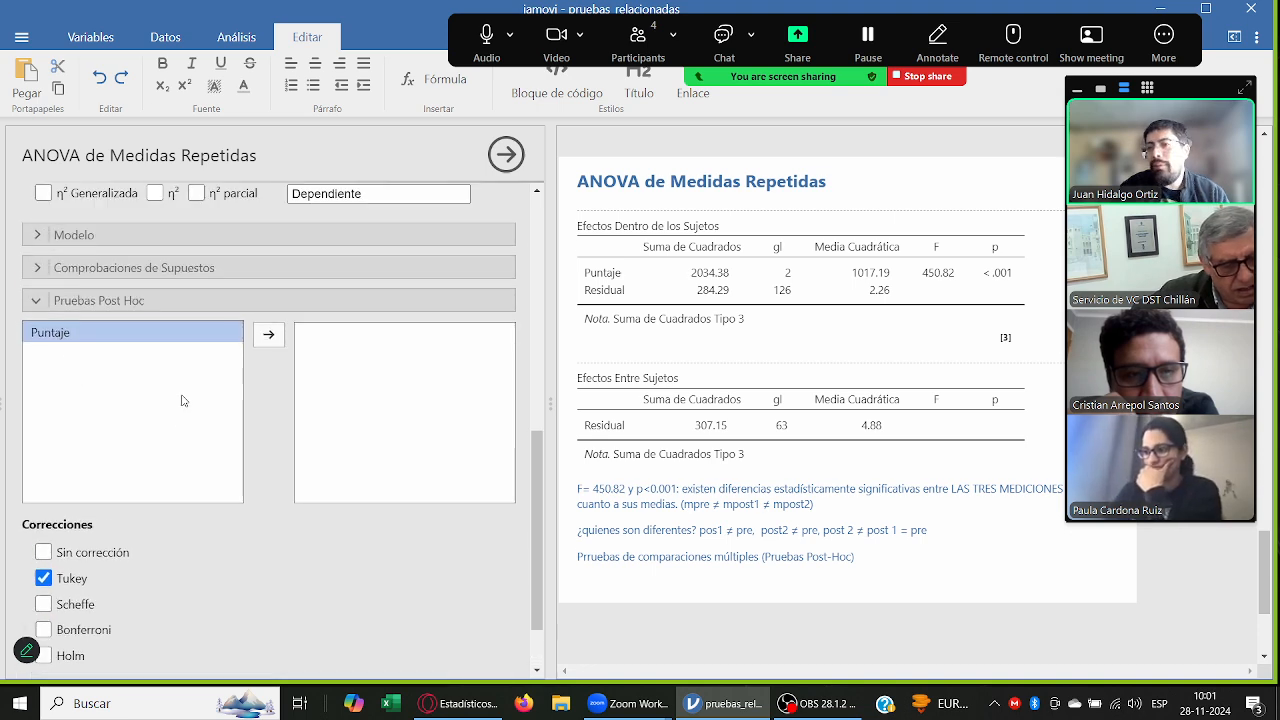
pyautogui.scroll(1, 182, 400)
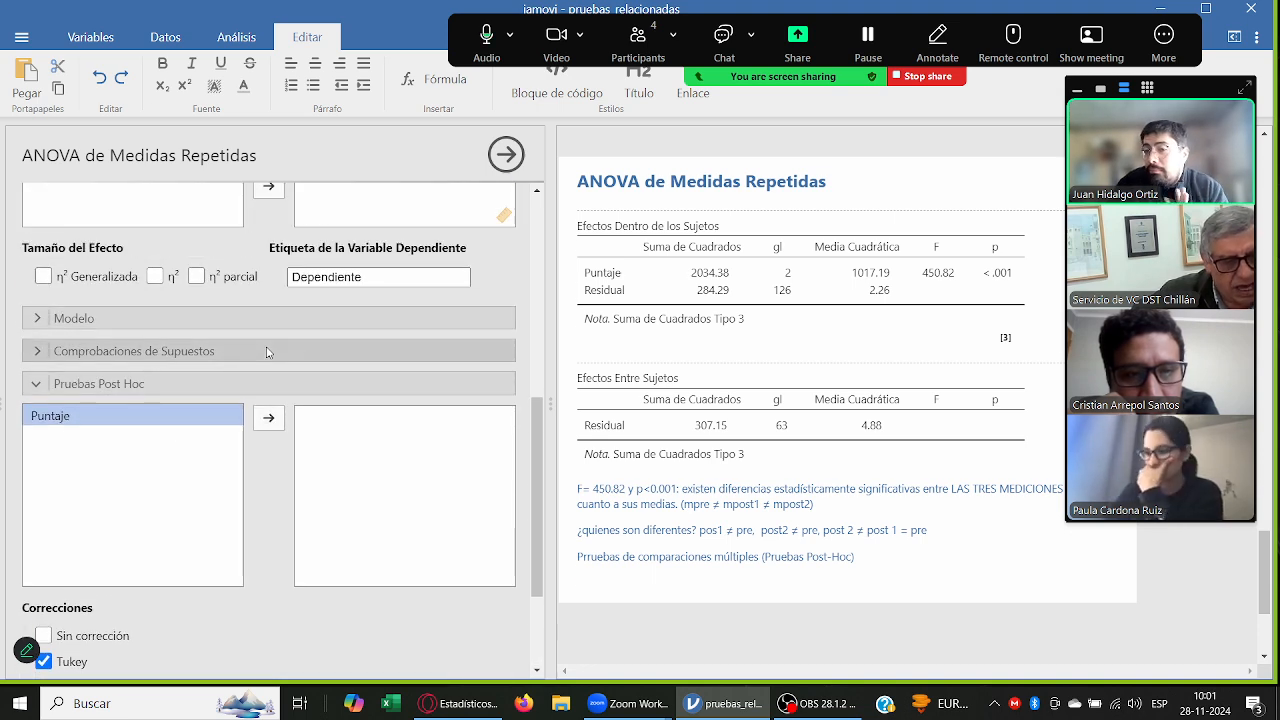
pyautogui.scroll(10, 267, 352)
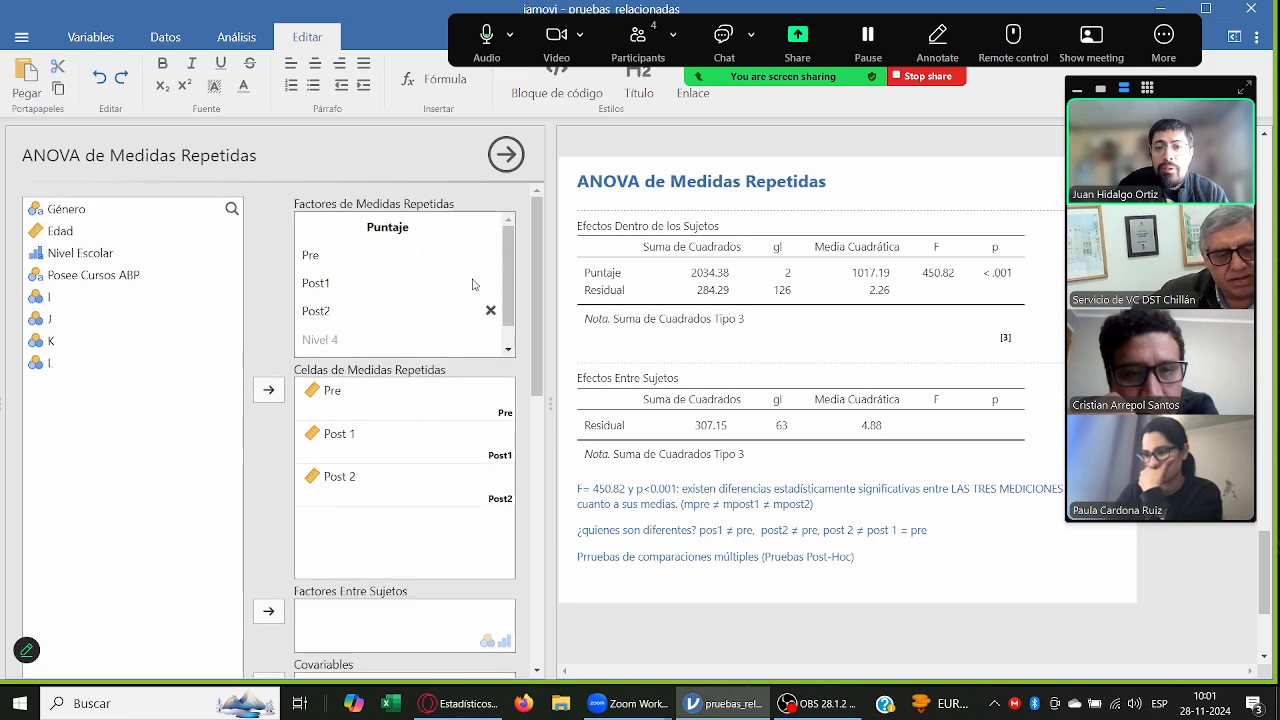
pyautogui.scroll(-2, 510, 330)
pyautogui.click(420, 343)
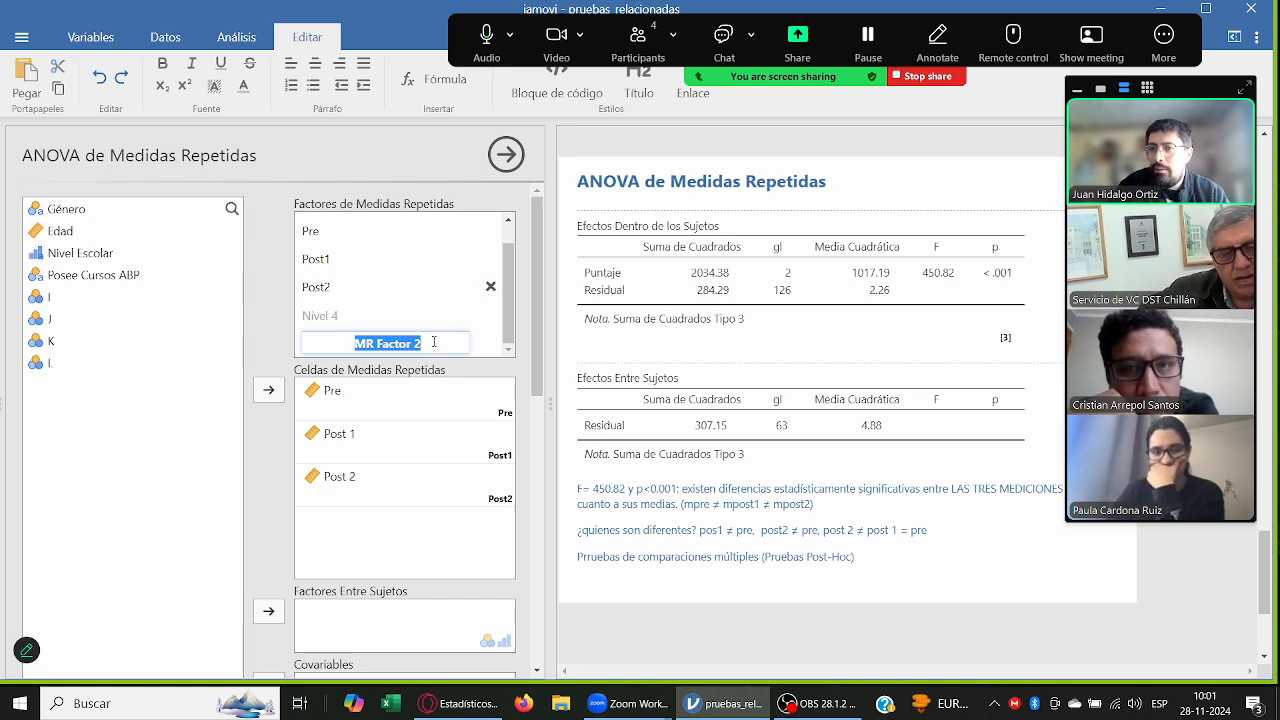
pyautogui.scroll(-1, 434, 335)
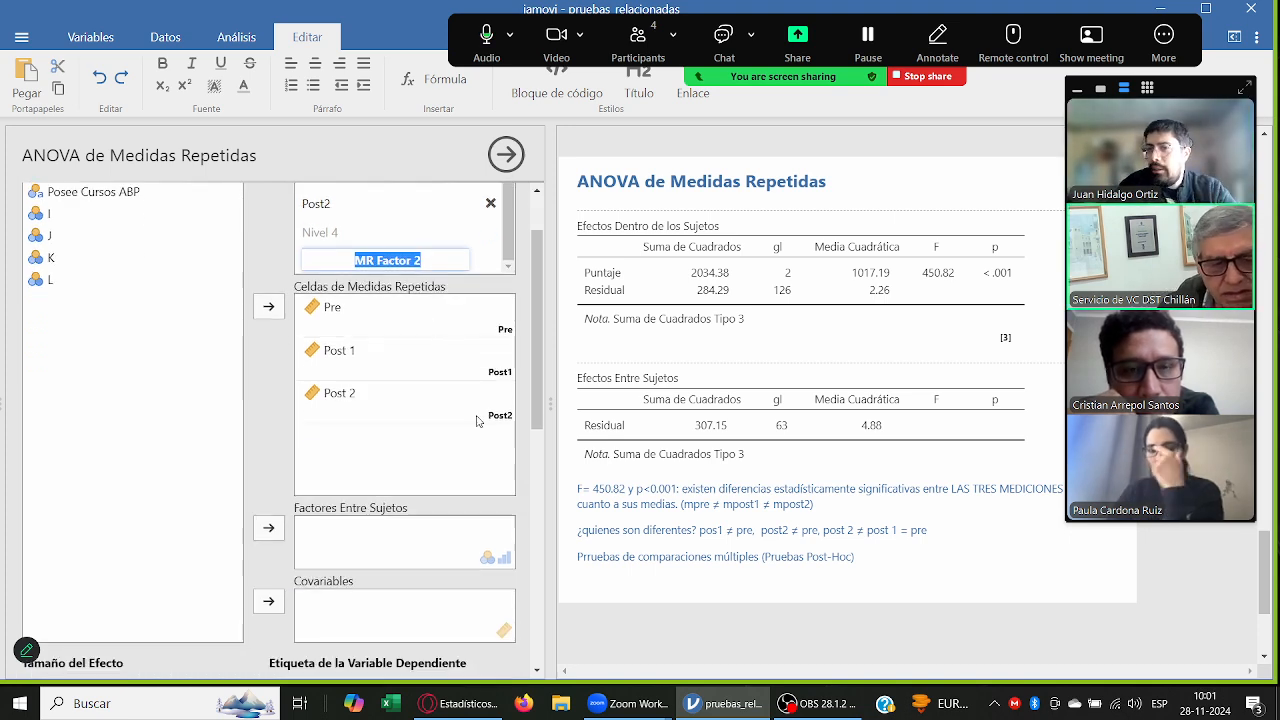
# Step: Add the Puntaje factor to the post hoc tests to run the Tukey comparisons
pyautogui.scroll(-2, 477, 421)
pyautogui.scroll(-4, 312, 510)
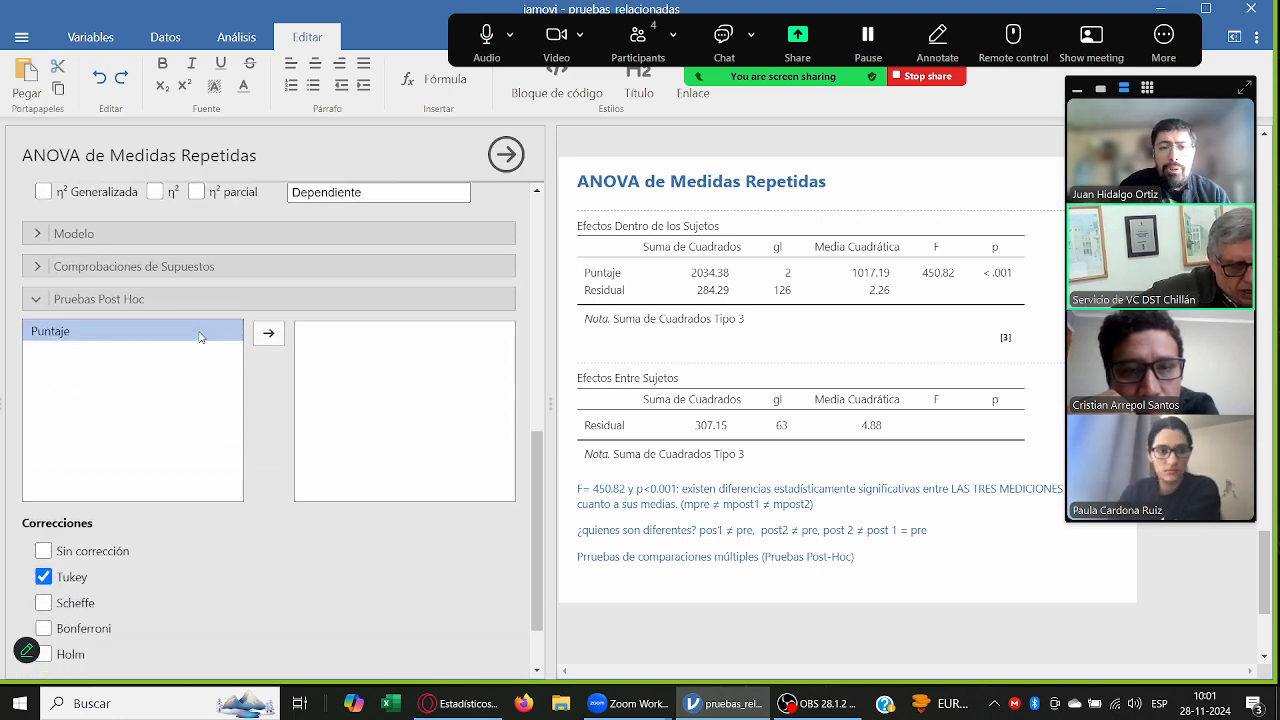
pyautogui.click(268, 336)
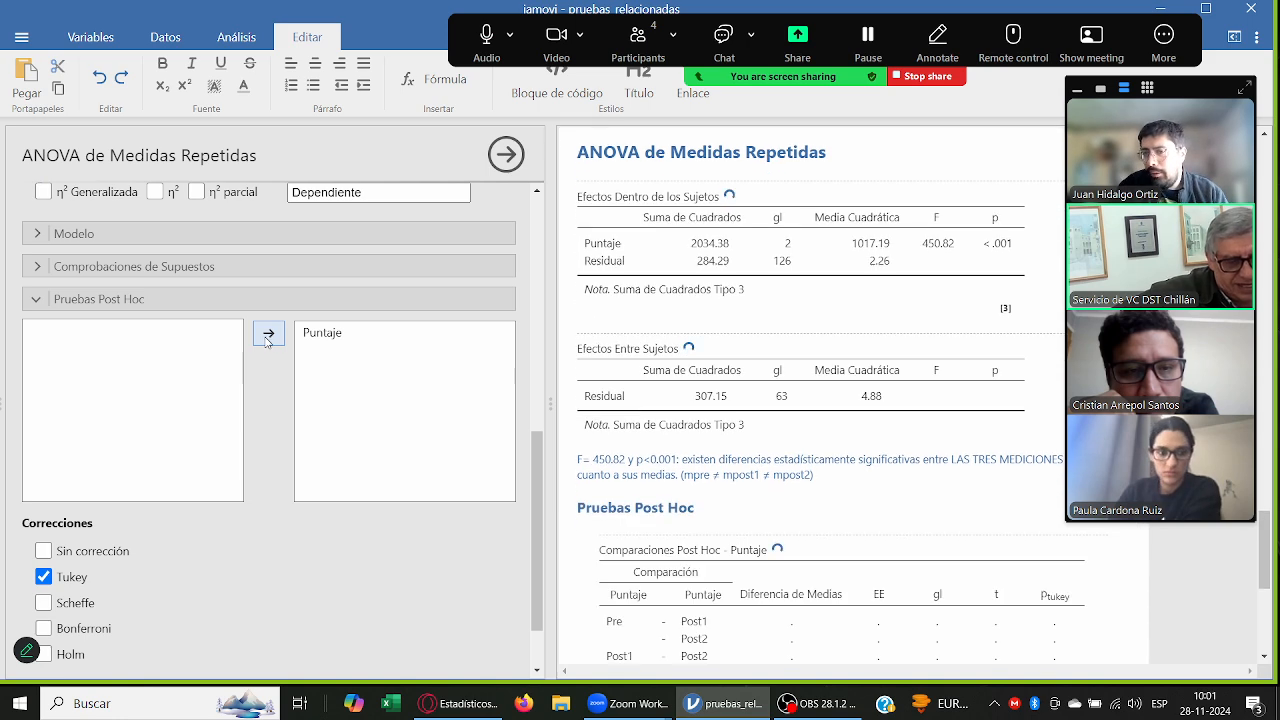
# Step: Apply only the Bonferroni correction to the Puntaje post hoc comparisons, turning off Tukey and leaving Sin corrección off
pyautogui.scroll(-1, 200, 472)
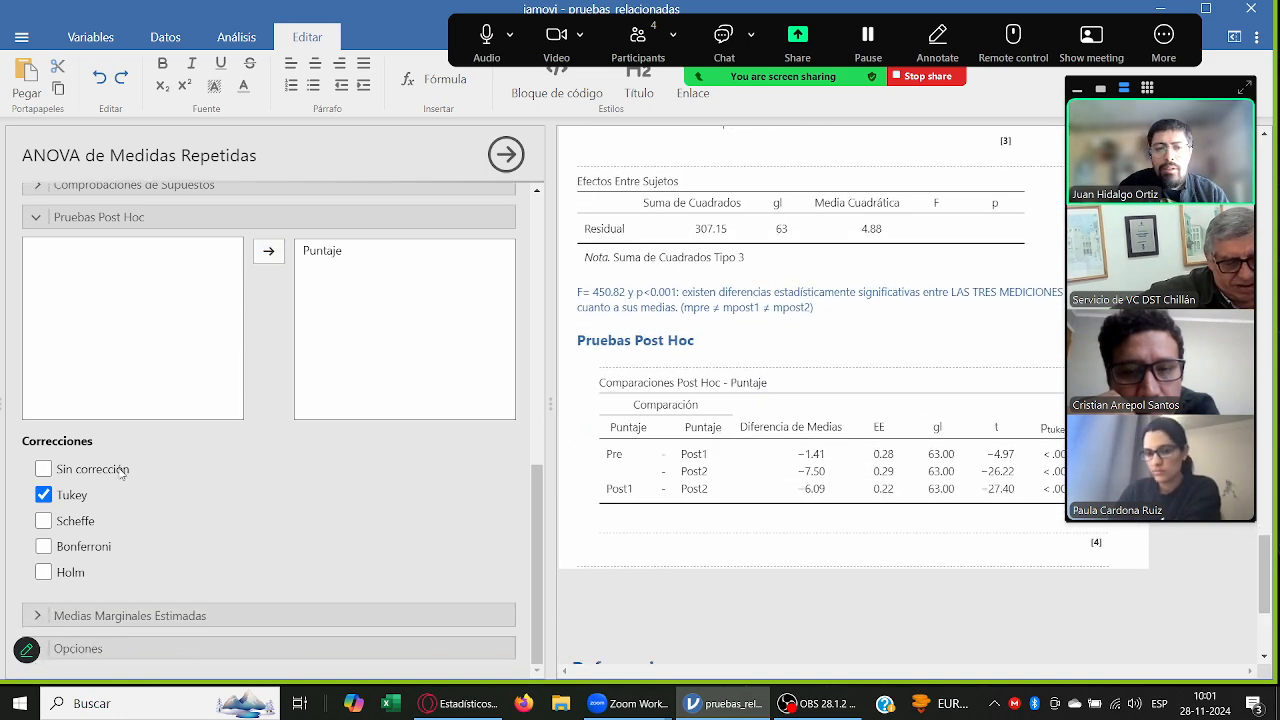
pyautogui.click(44, 548)
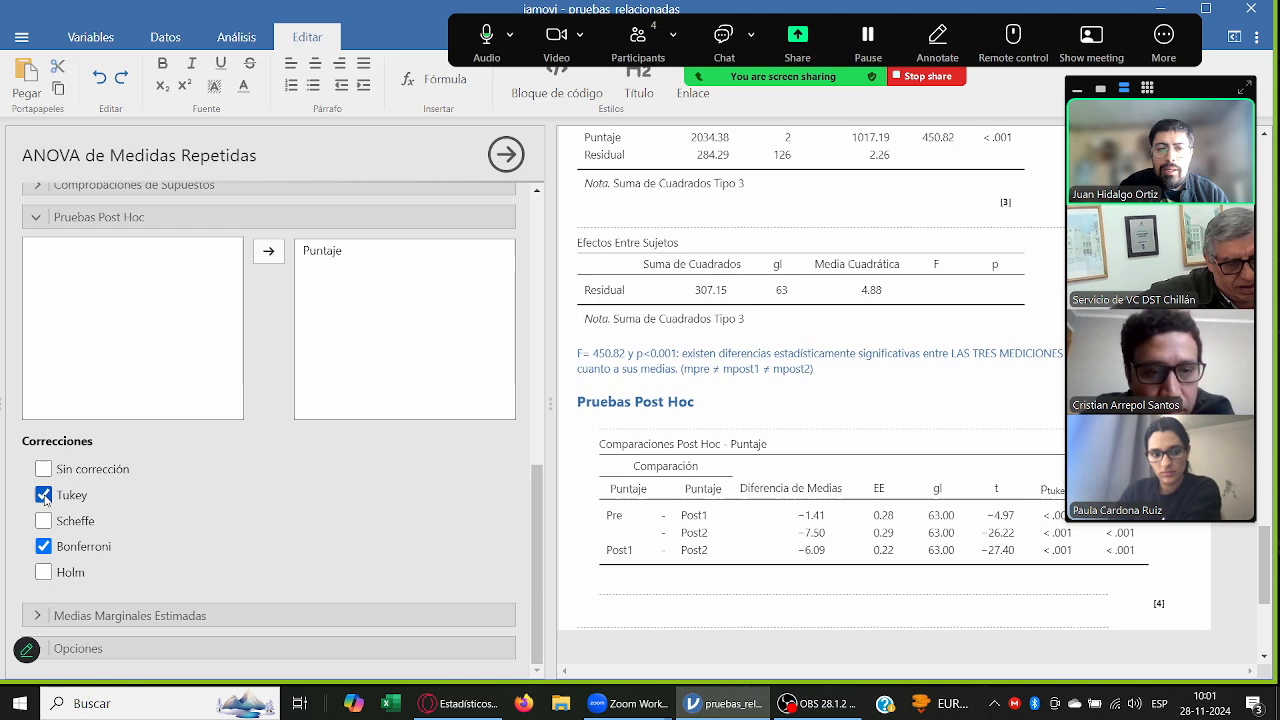
pyautogui.click(44, 496)
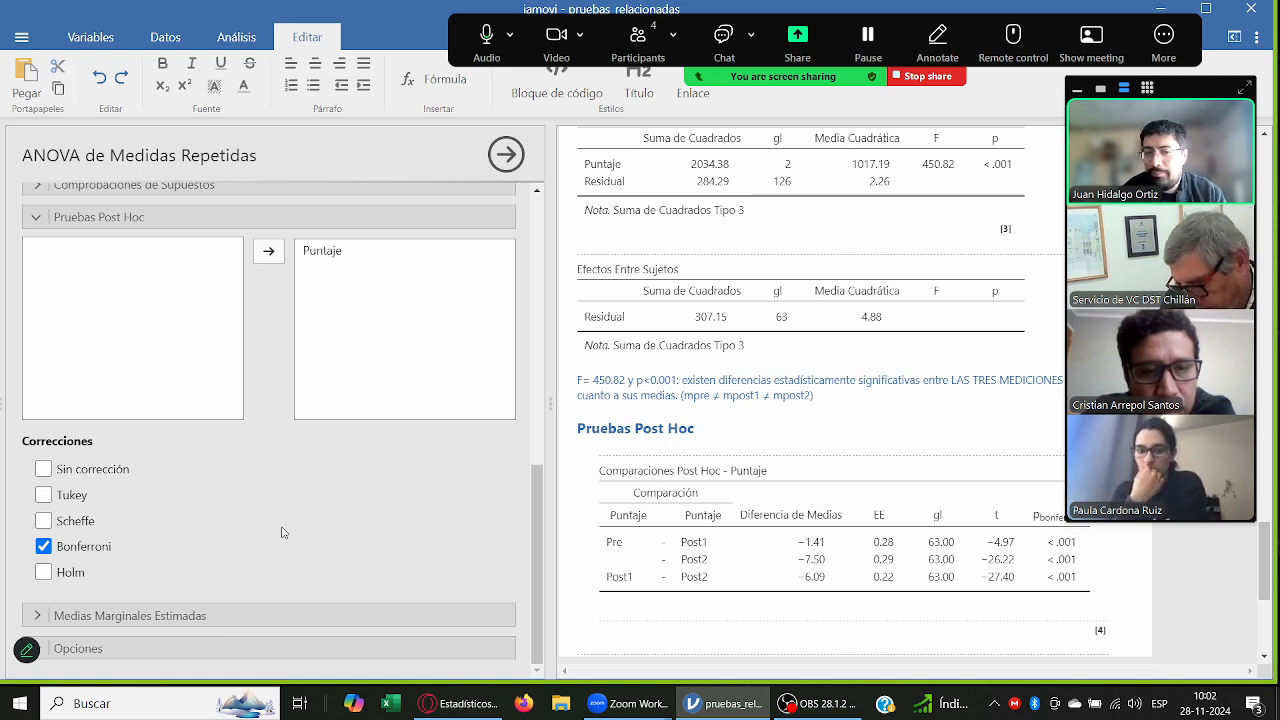
pyautogui.click(78, 467)
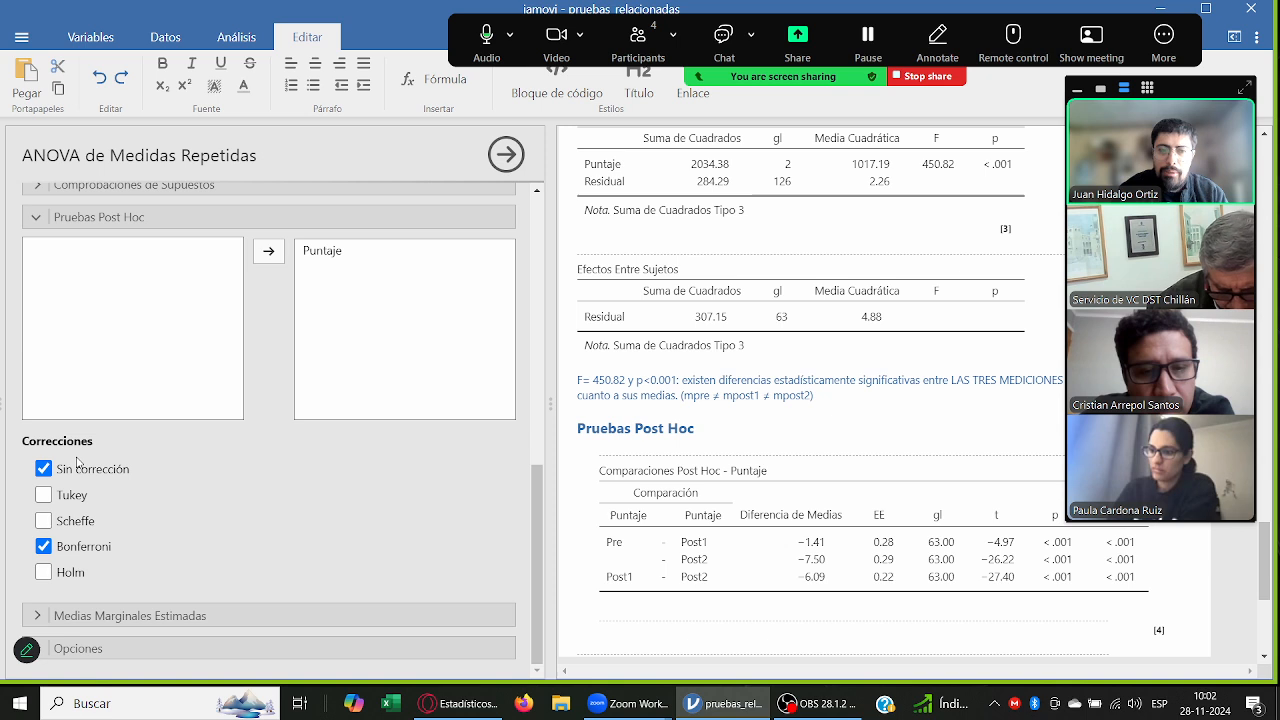
pyautogui.click(79, 466)
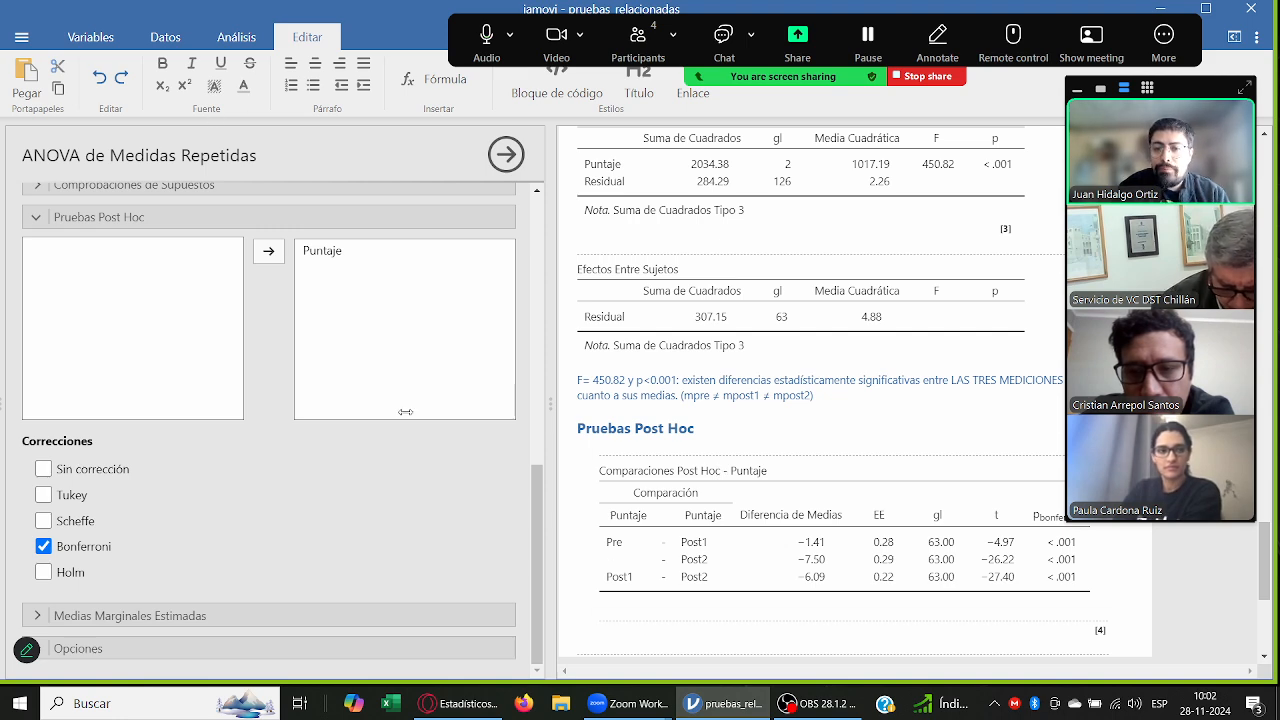
# Step: Uncover the Bonferroni post hoc table to examine its p values, and put the meeting video panel back
pyautogui.moveTo(1205, 87); pyautogui.dragTo(436, 155)
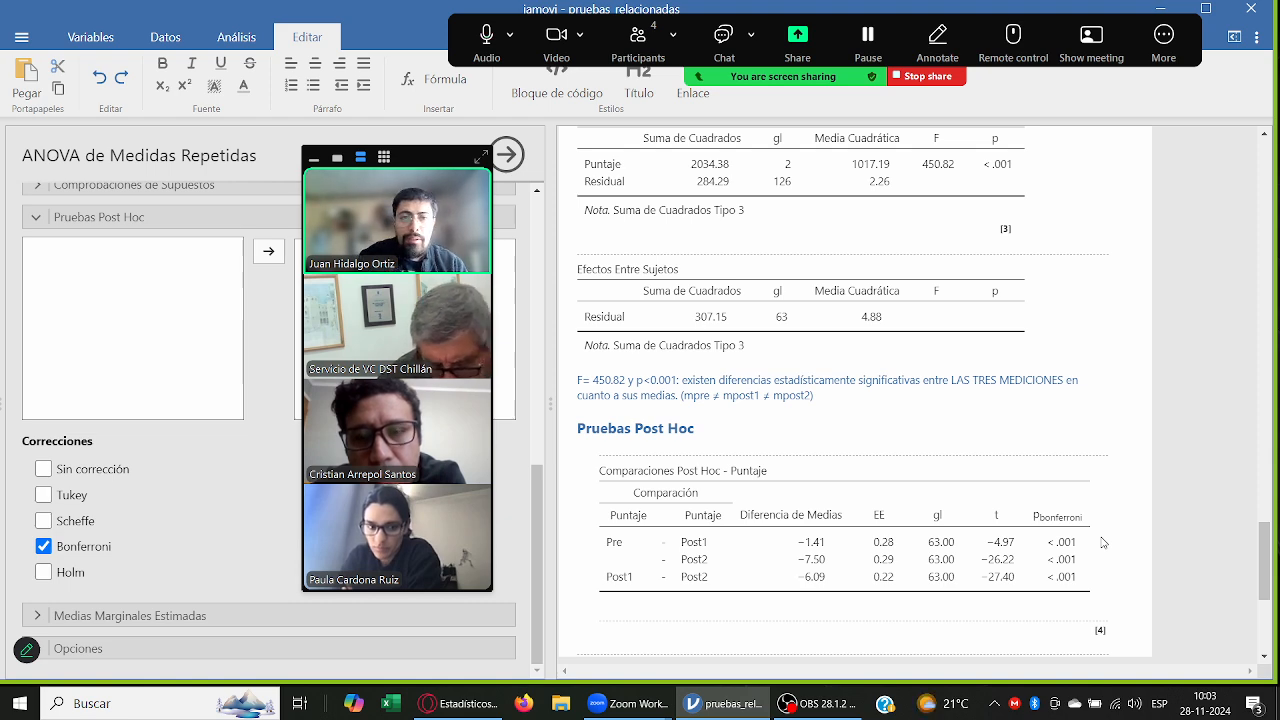
pyautogui.moveTo(410, 155); pyautogui.dragTo(1167, 118)
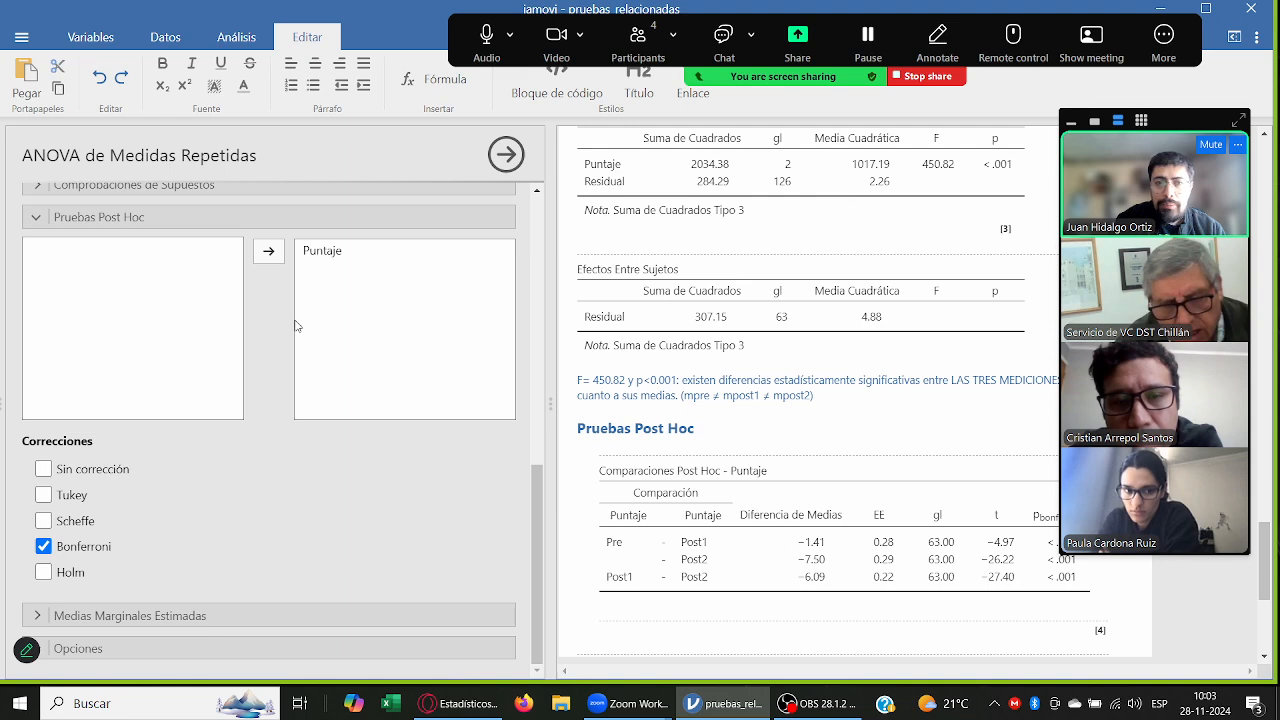
pyautogui.scroll(4, 280, 400)
pyautogui.scroll(-1, 250, 450)
pyautogui.scroll(-3, 223, 492)
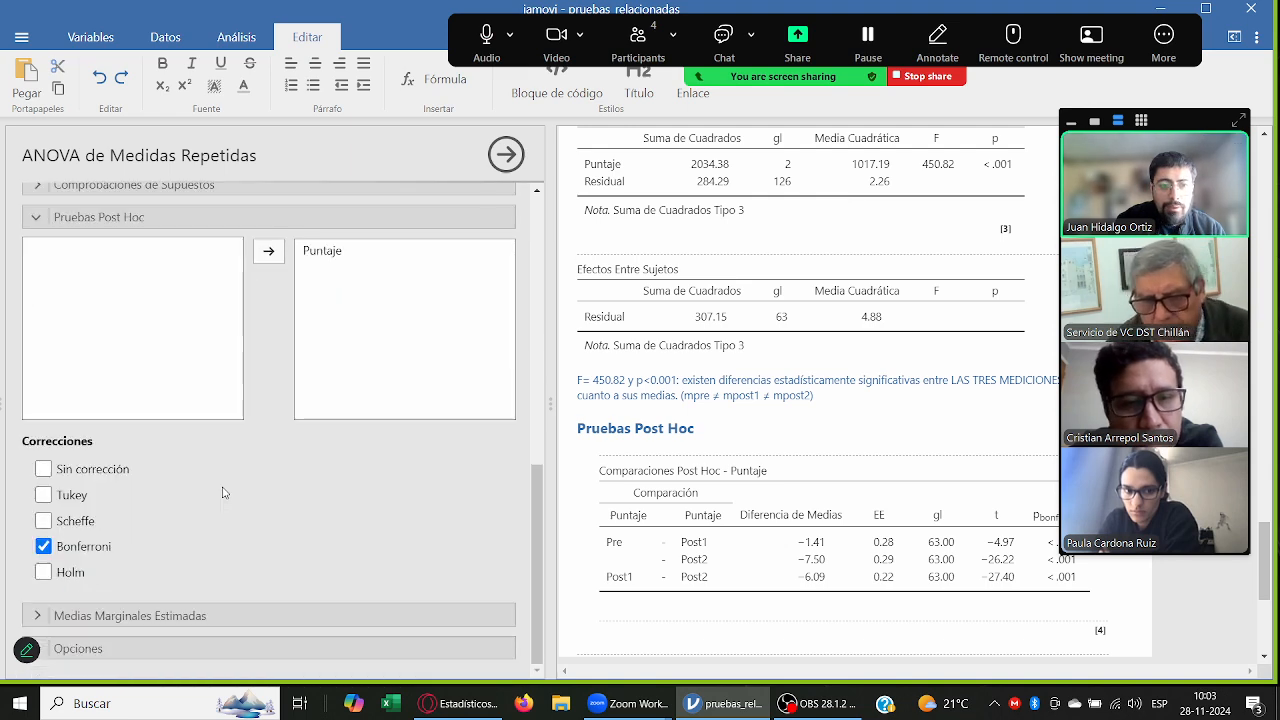
# Step: Add Puntaje to Término 1 of the estimated marginal means, requesting the means table instead of the plot
pyautogui.click(225, 615)
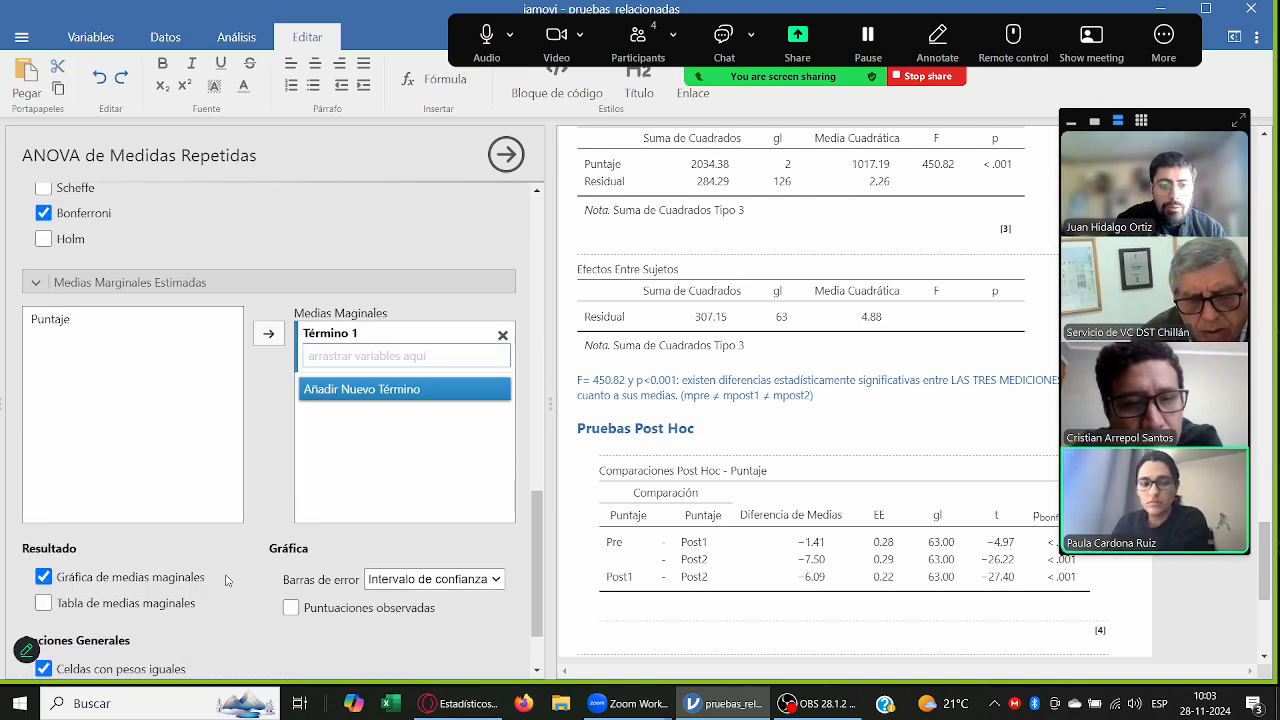
pyautogui.click(137, 603)
pyautogui.click(43, 577)
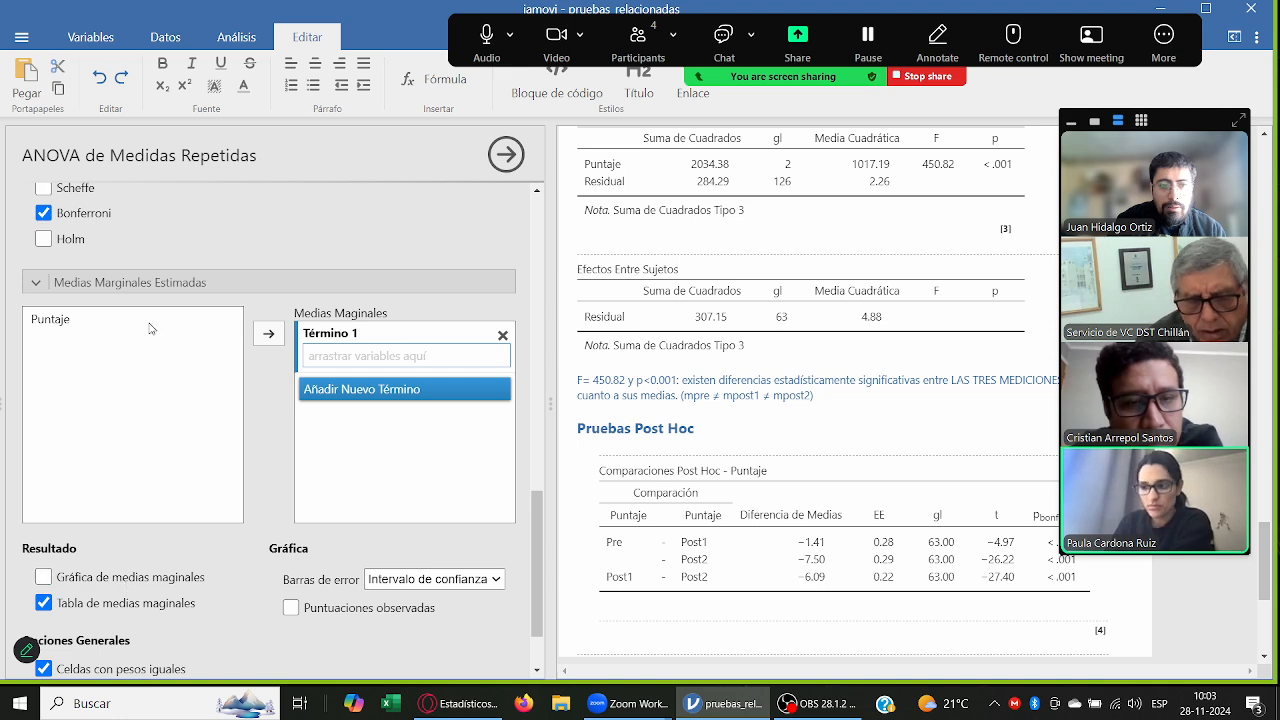
pyautogui.click(50, 319)
pyautogui.click(268, 333)
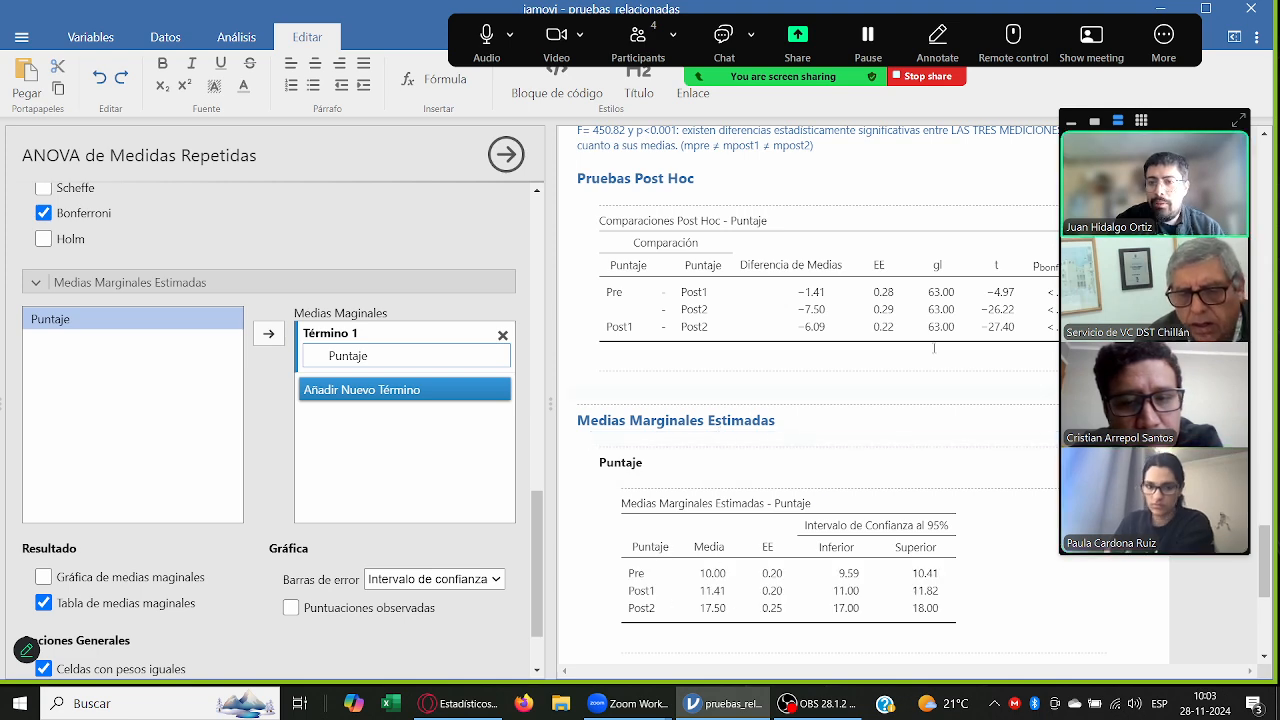
# Step: Examine the marginal means and their 95% confidence intervals against the post hoc comparisons, keeping the meeting video panel off the results meanwhile
pyautogui.moveTo(1192, 121); pyautogui.dragTo(314, 208)
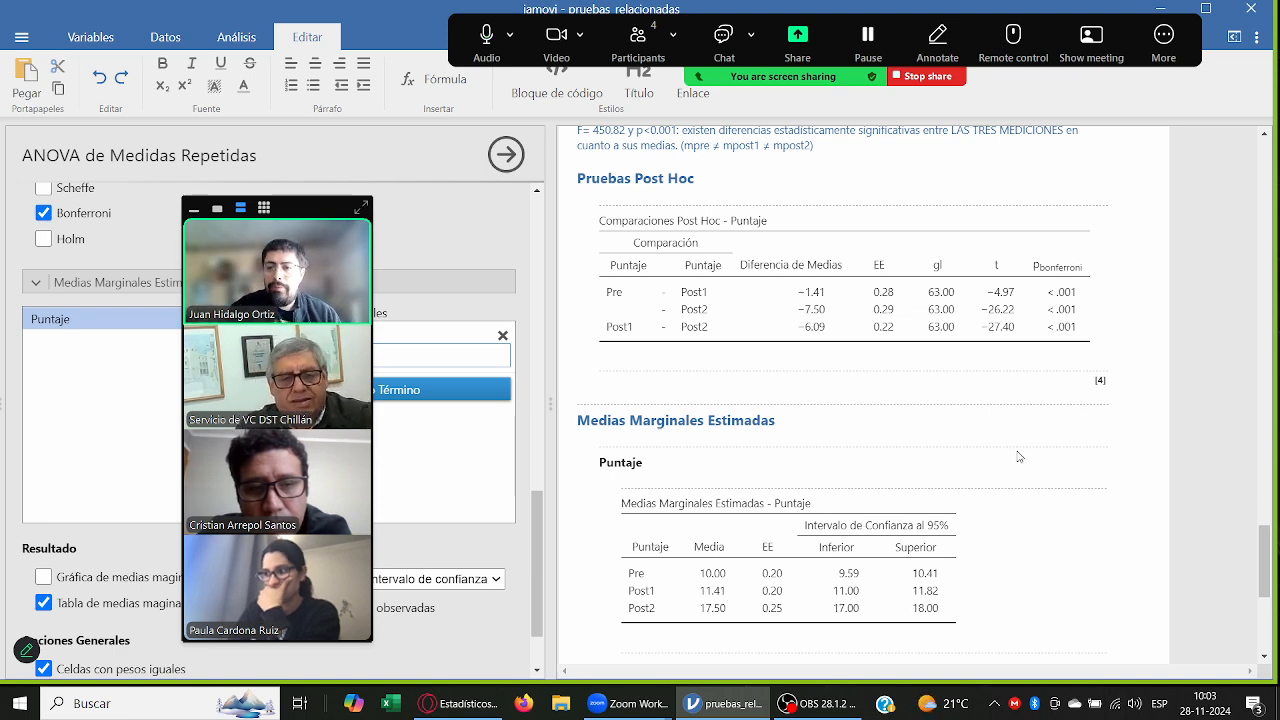
pyautogui.moveTo(1265, 568); pyautogui.dragTo(1268, 576)
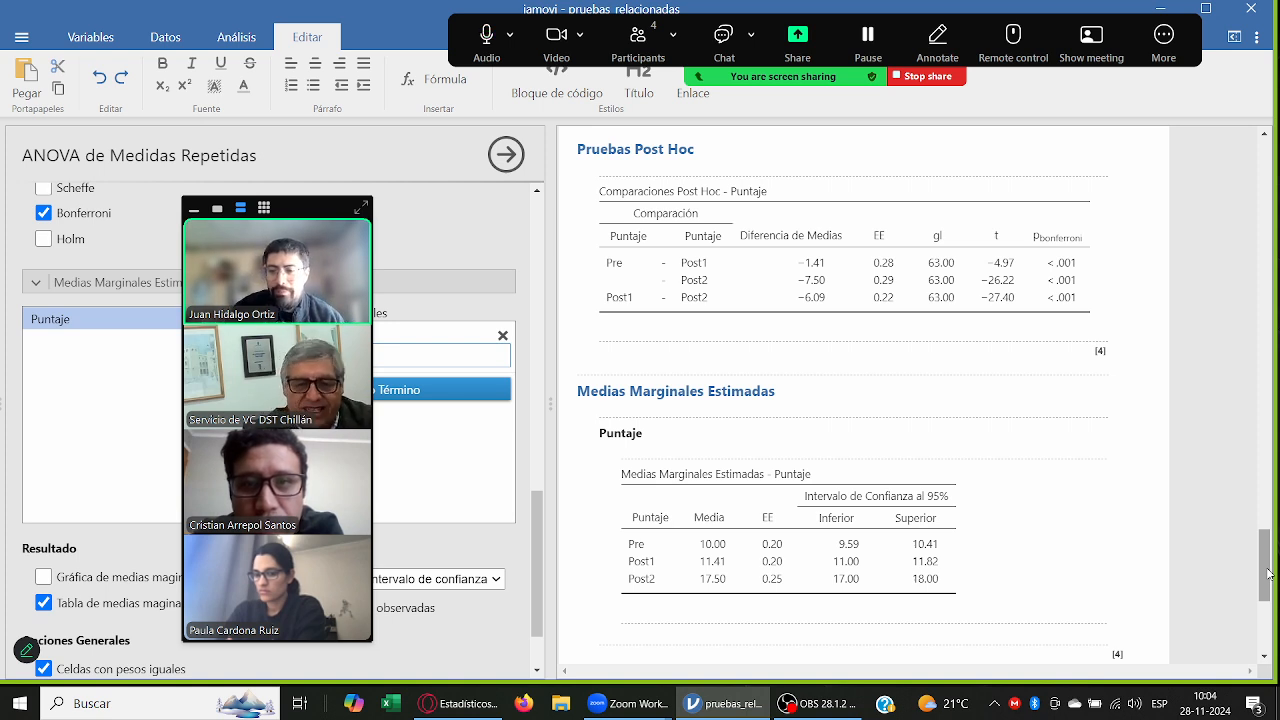
pyautogui.scroll(1, 1268, 573)
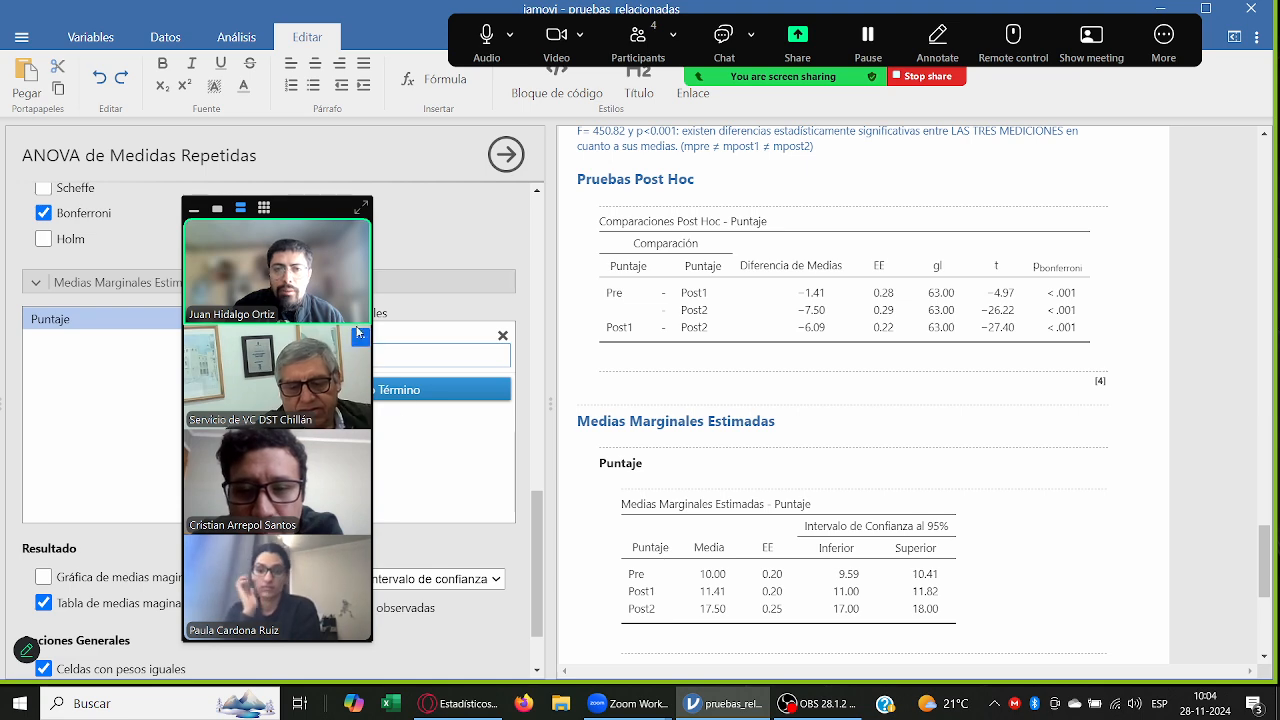
pyautogui.moveTo(313, 220); pyautogui.dragTo(1141, 143)
# Step: Add the marginal means plot for Puntaje with the observed scores overlaid
pyautogui.scroll(-2, 323, 471)
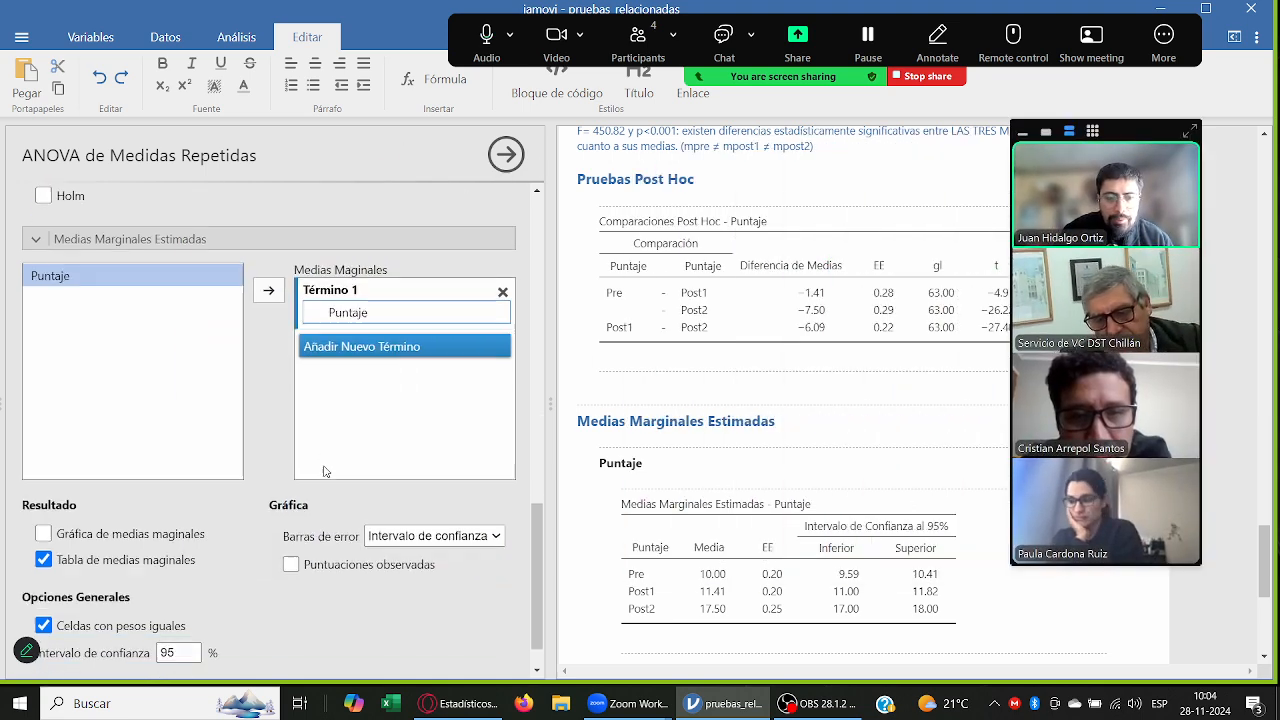
pyautogui.click(125, 485)
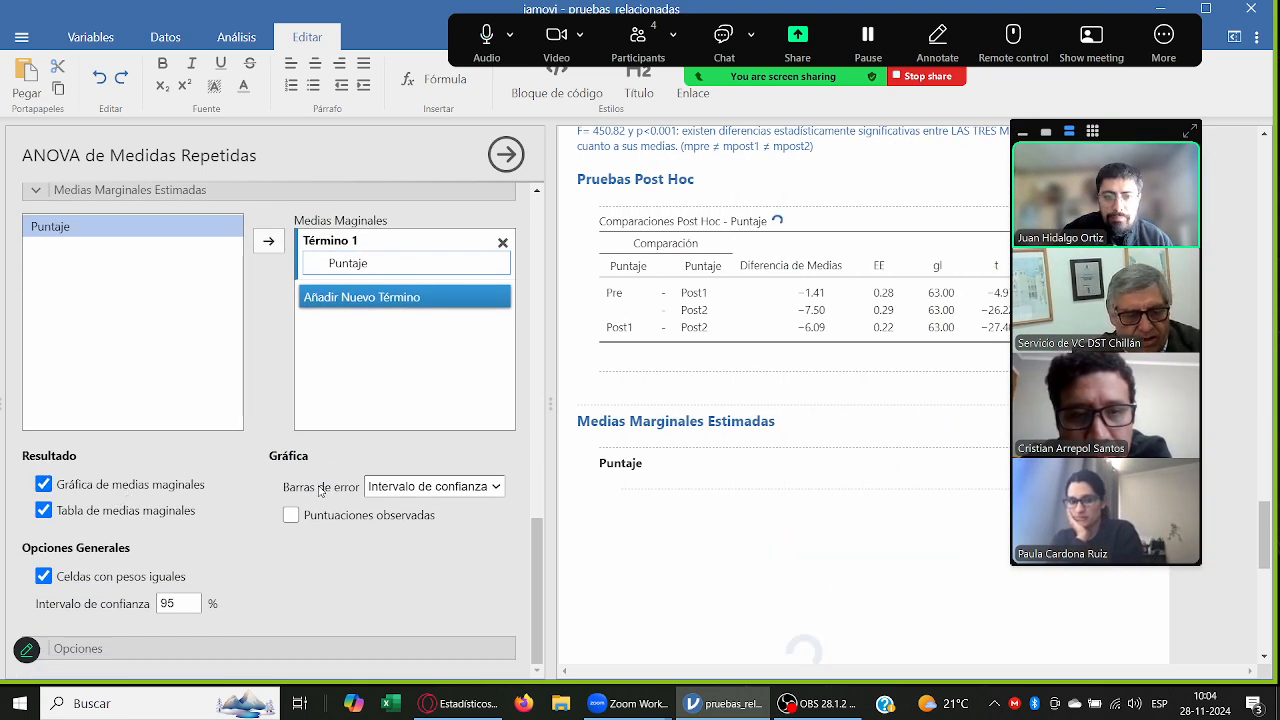
pyautogui.click(291, 515)
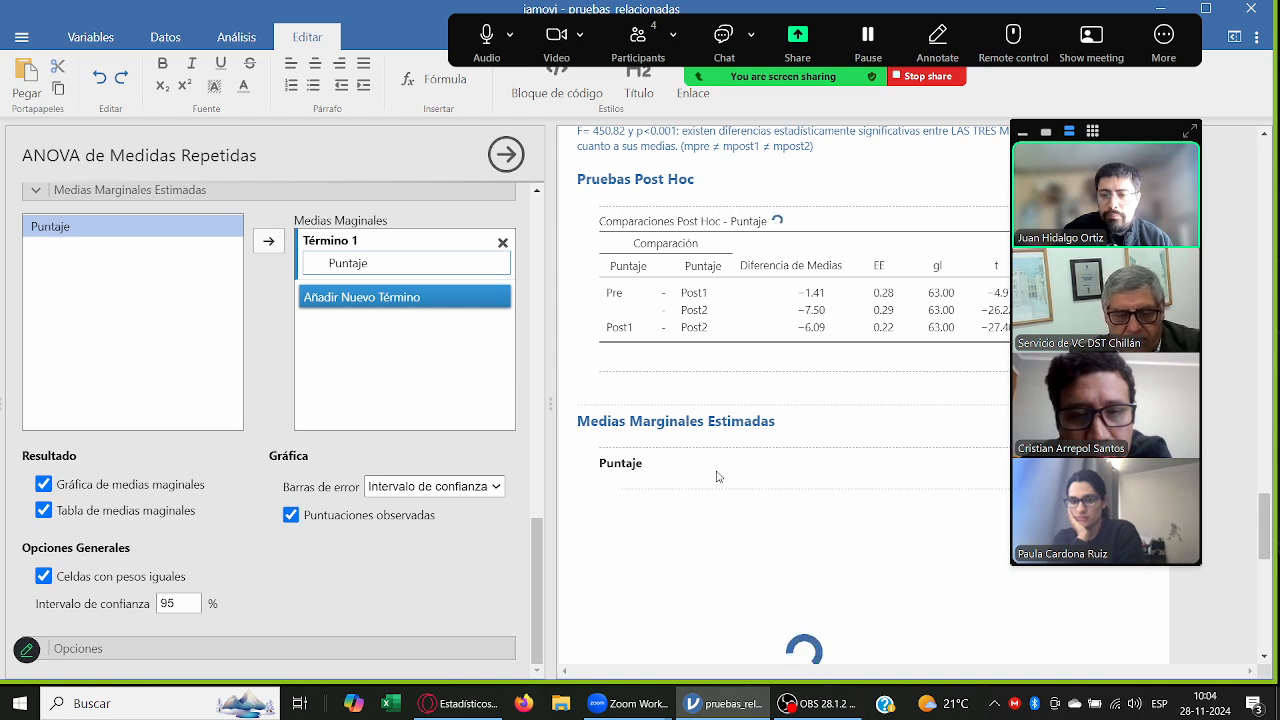
pyautogui.scroll(-1, 718, 474)
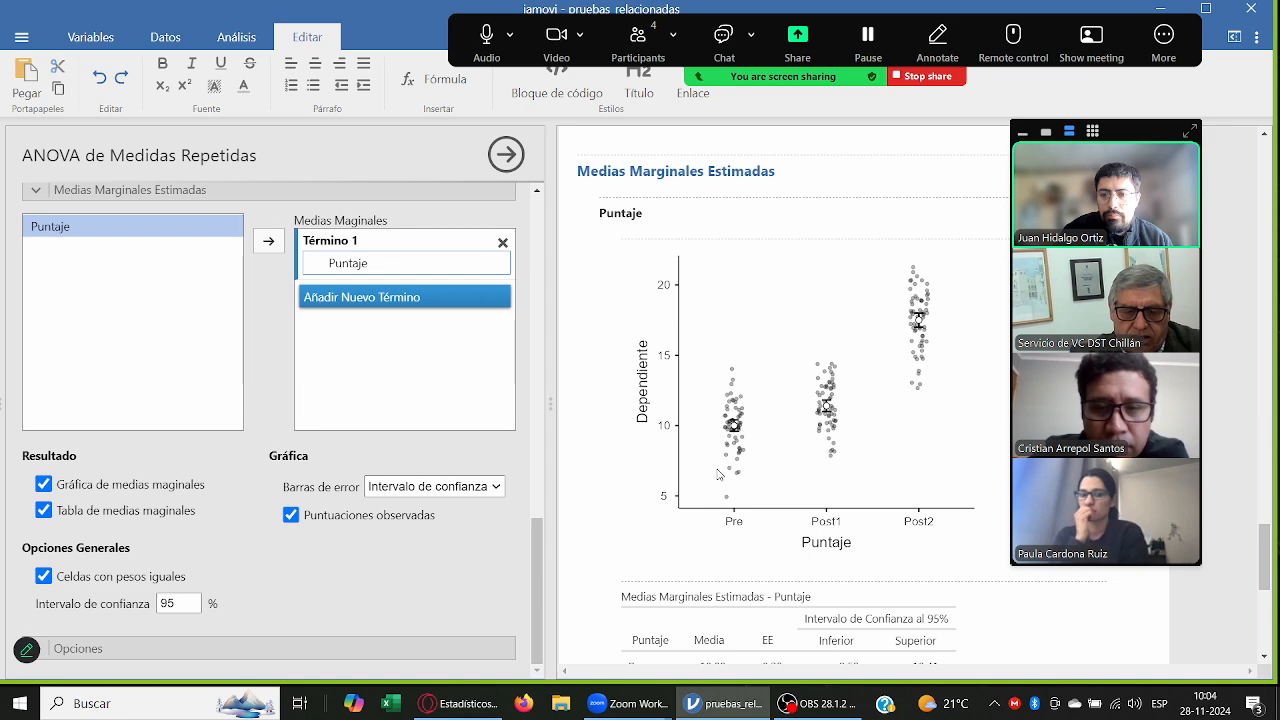
# Step: Hide the observed scores to examine the plain means plot beside its table, and show them again
pyautogui.moveTo(1118, 131); pyautogui.dragTo(182, 144)
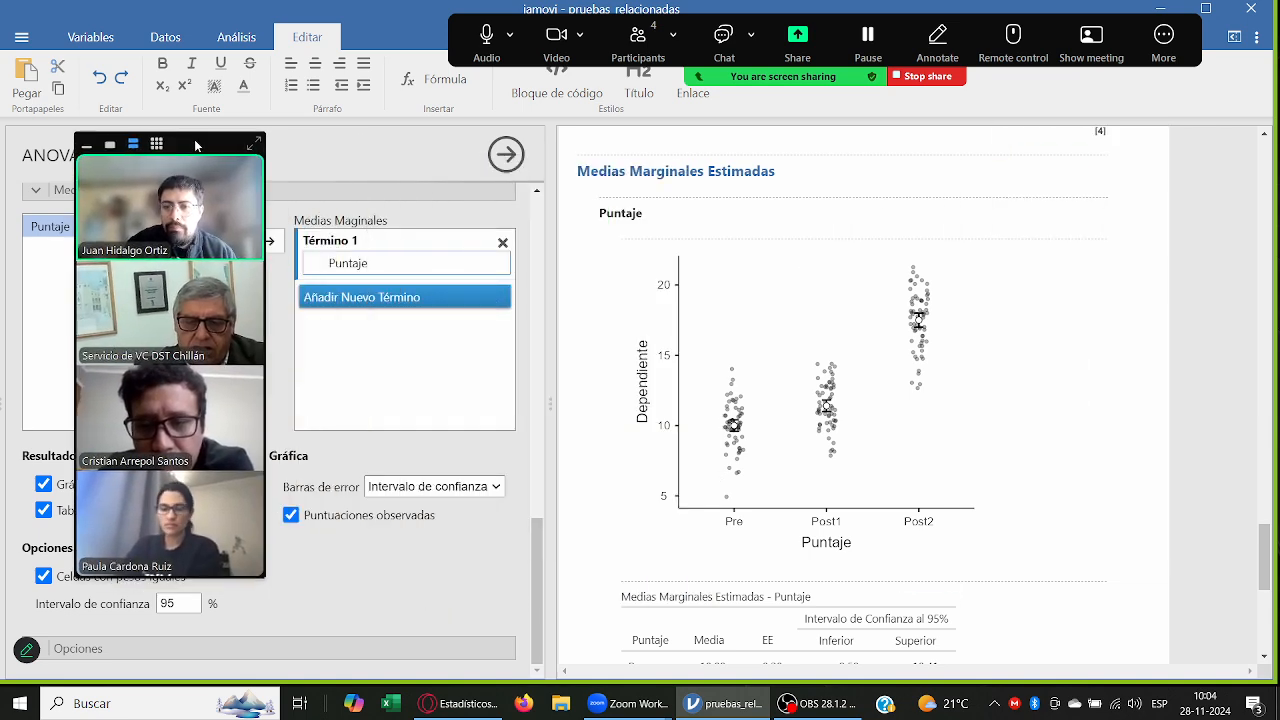
pyautogui.scroll(-1, 792, 370)
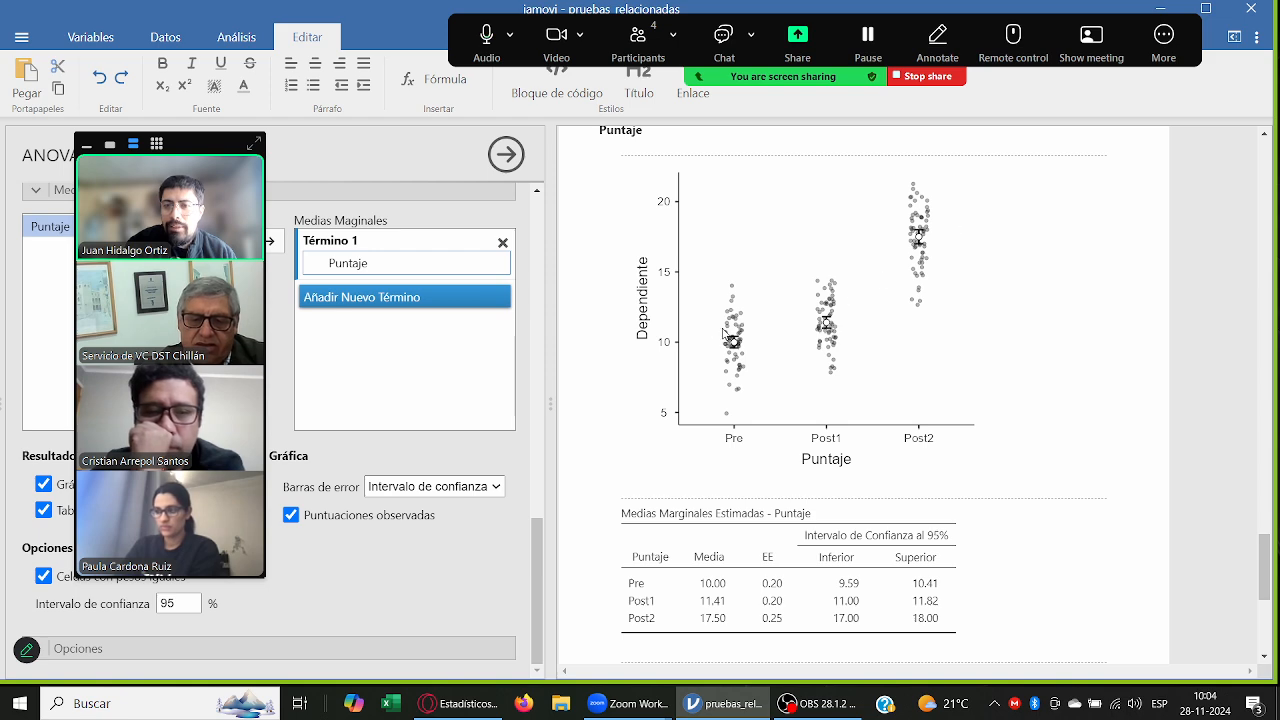
pyautogui.click(343, 513)
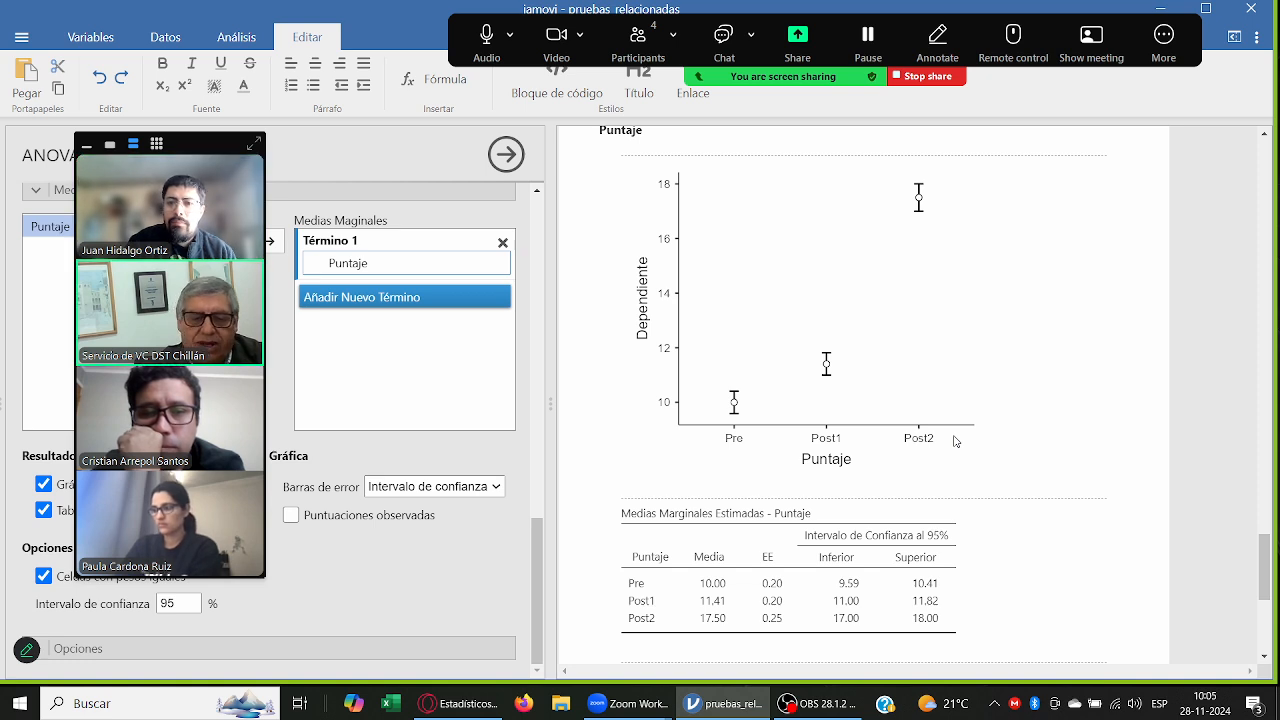
pyautogui.scroll(1, 955, 434)
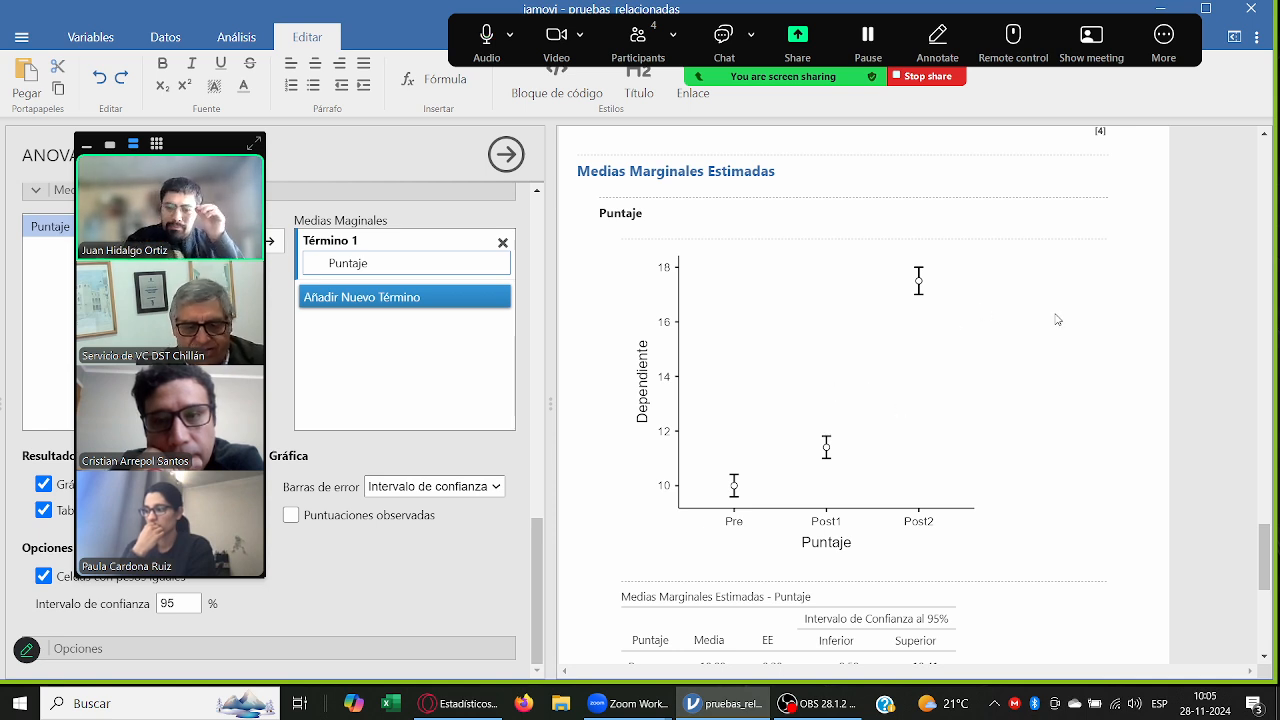
pyautogui.scroll(-1, 1059, 331)
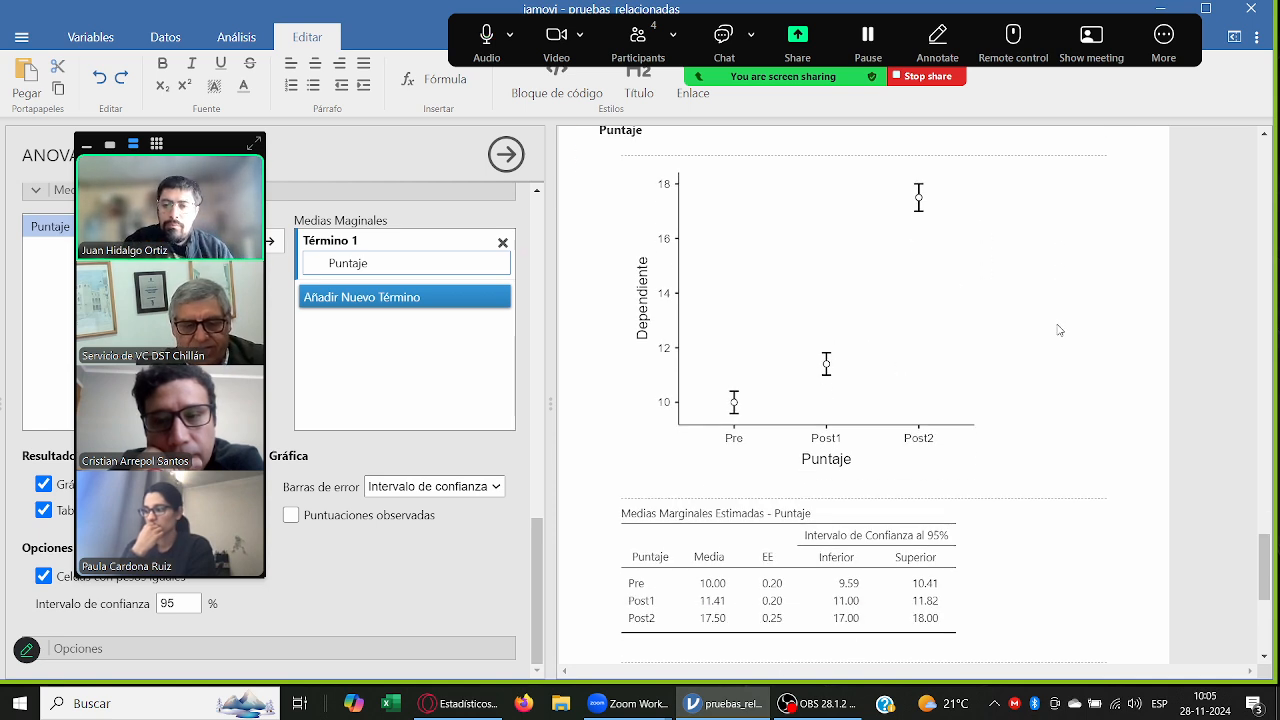
pyautogui.scroll(-1, 1041, 352)
pyautogui.scroll(1, 1041, 351)
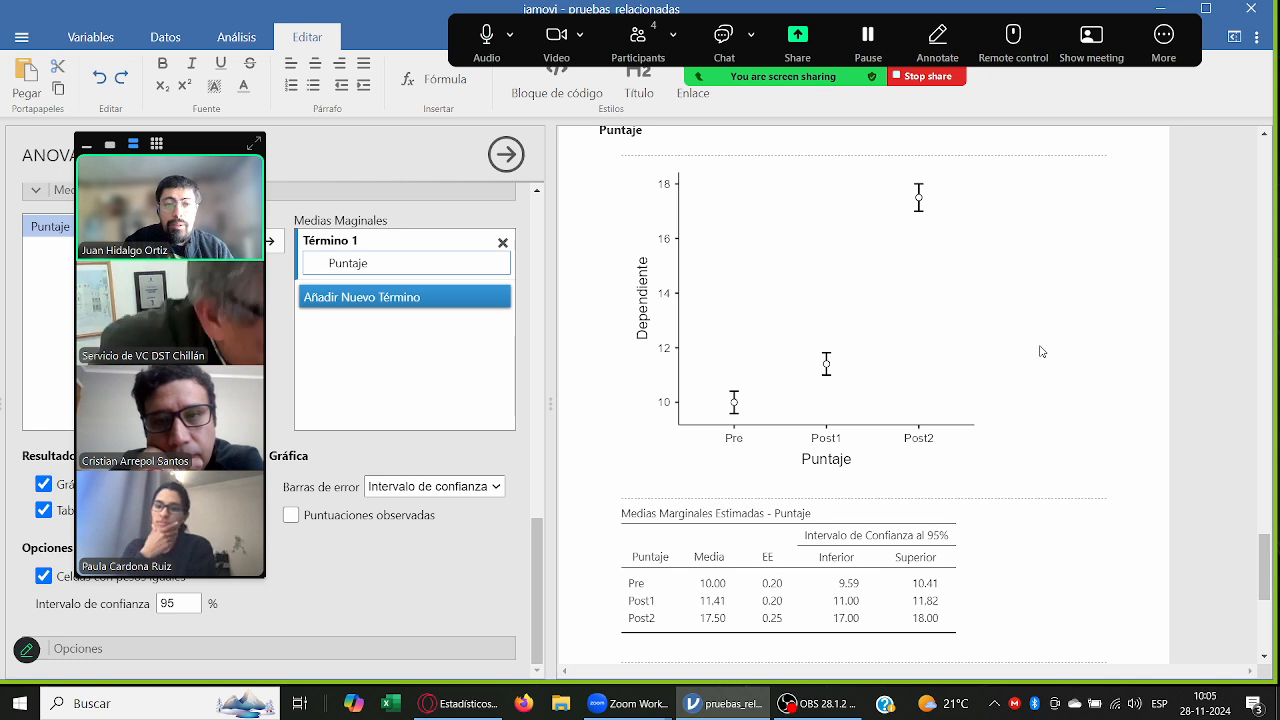
pyautogui.click(291, 515)
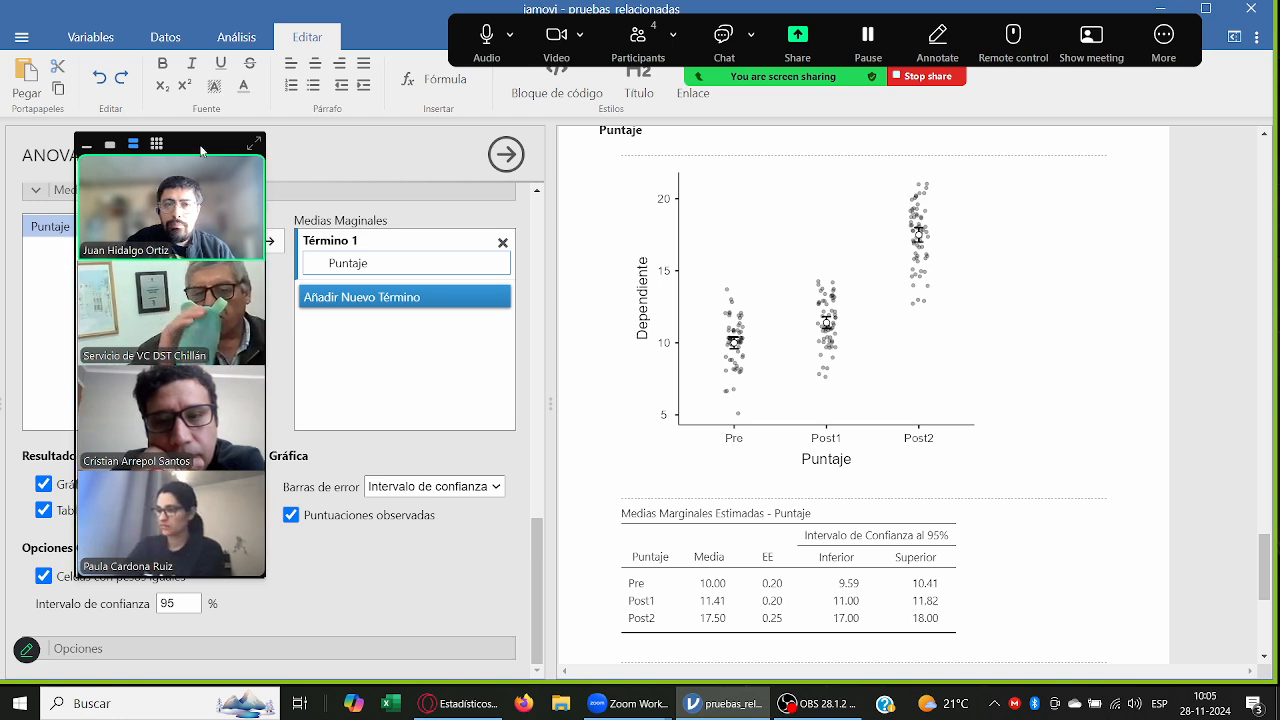
pyautogui.moveTo(202, 150); pyautogui.dragTo(1175, 116)
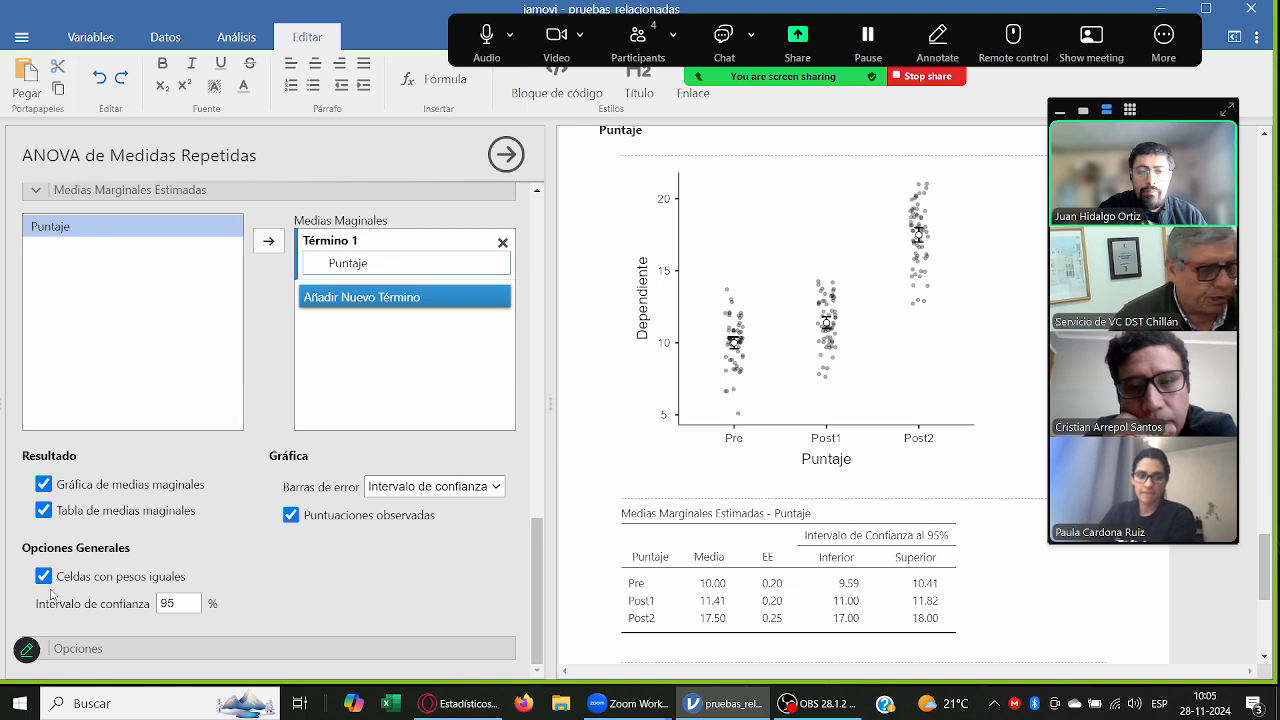
# Step: Add Posee Cursos ABP as a between-subjects factor of the repeated-measures ANOVA
pyautogui.click(283, 636)
pyautogui.scroll(3, 268, 570)
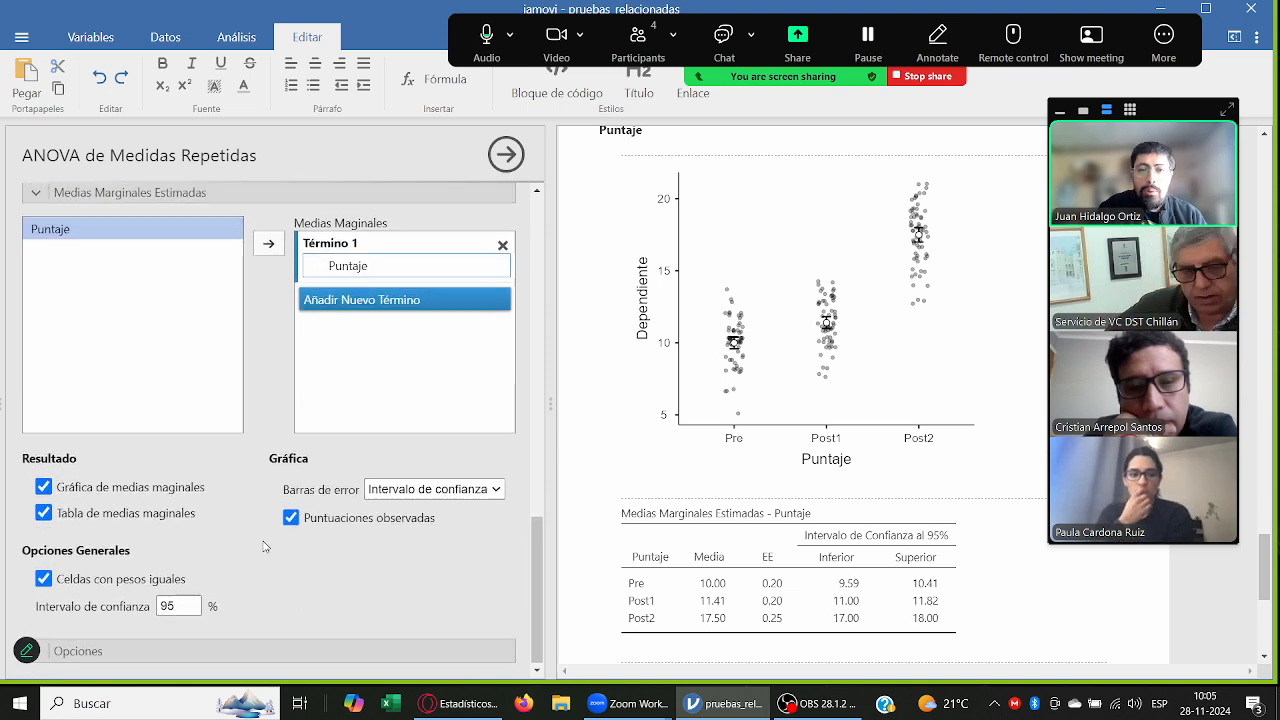
pyautogui.scroll(5, 265, 546)
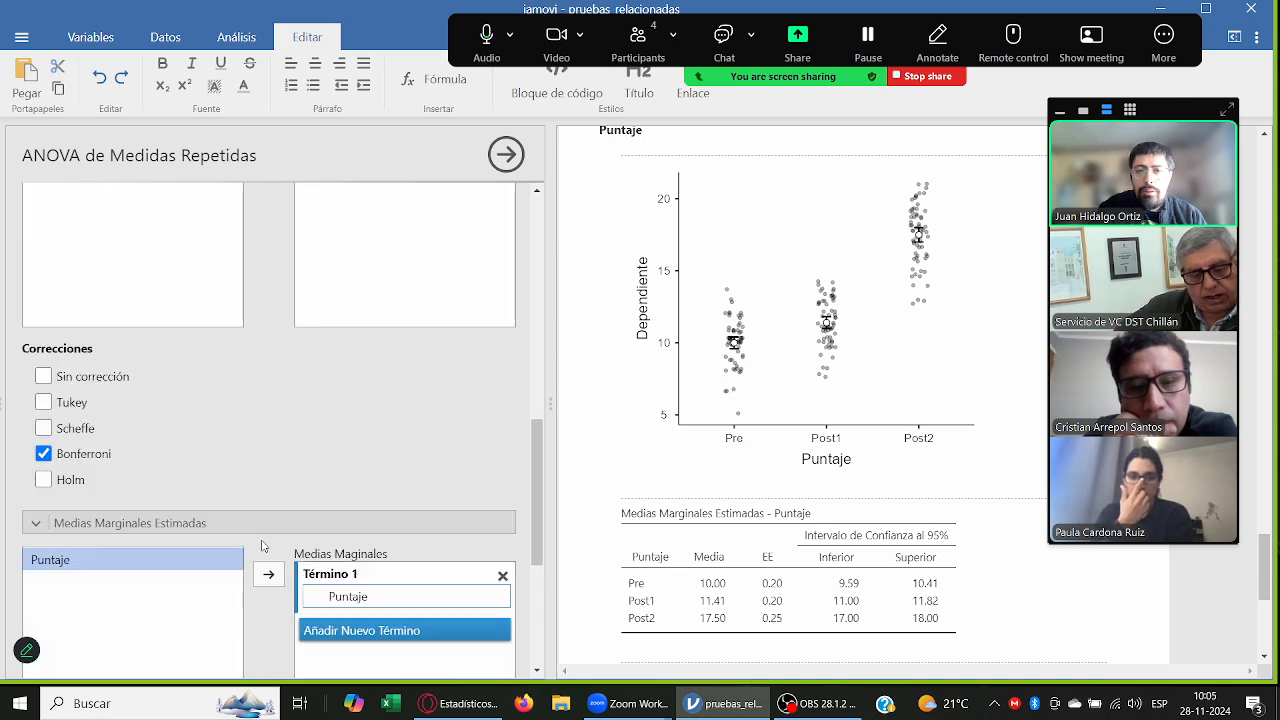
pyautogui.scroll(8, 263, 546)
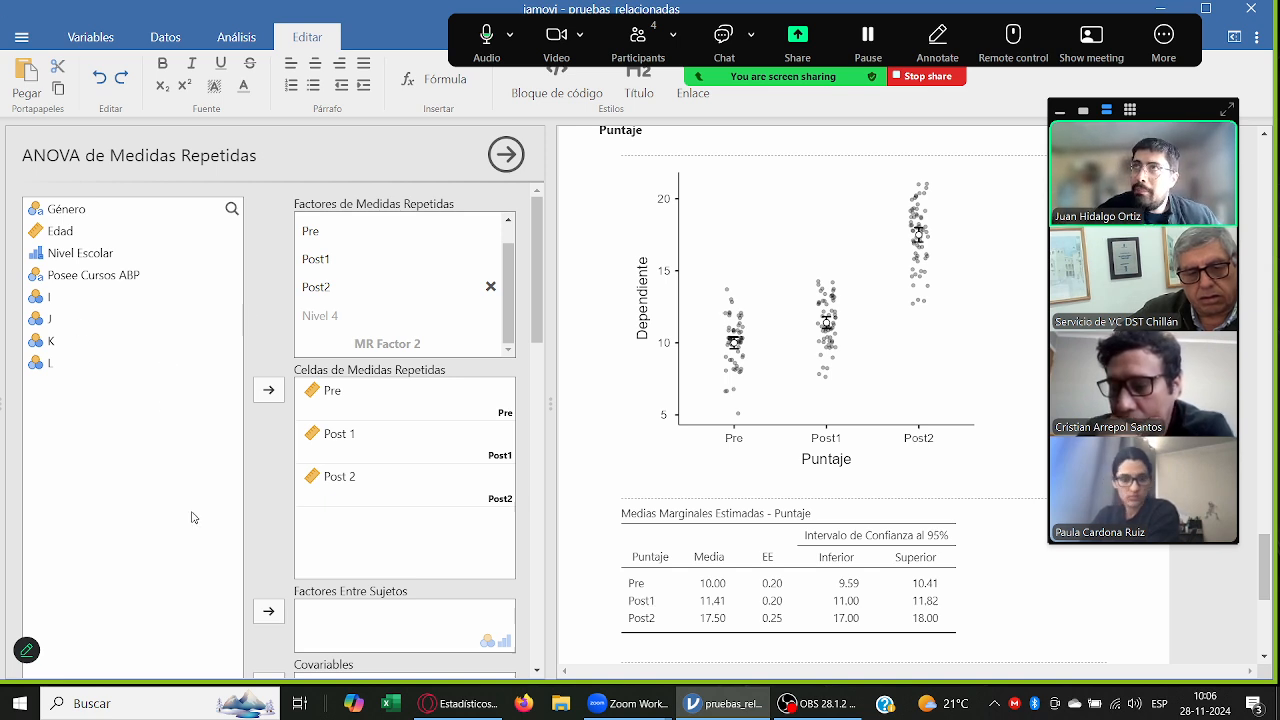
pyautogui.click(117, 278)
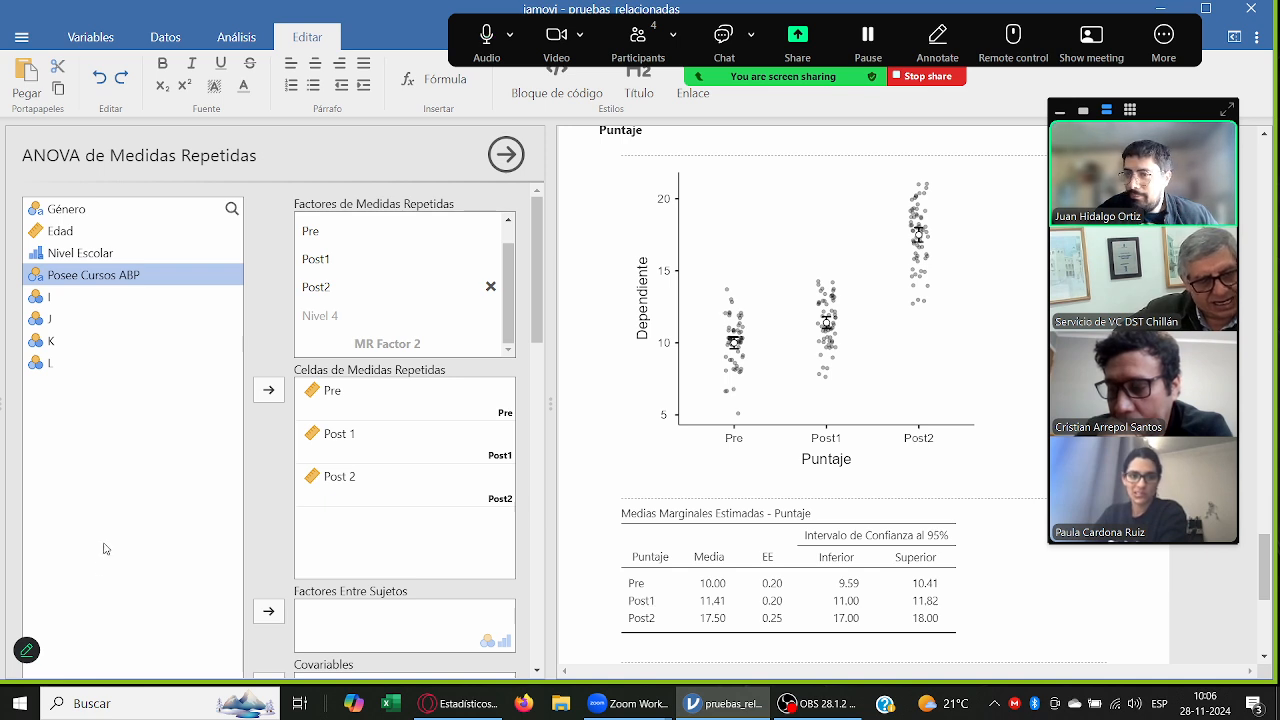
pyautogui.moveTo(140, 276); pyautogui.dragTo(145, 278)
pyautogui.scroll(10, 749, 363)
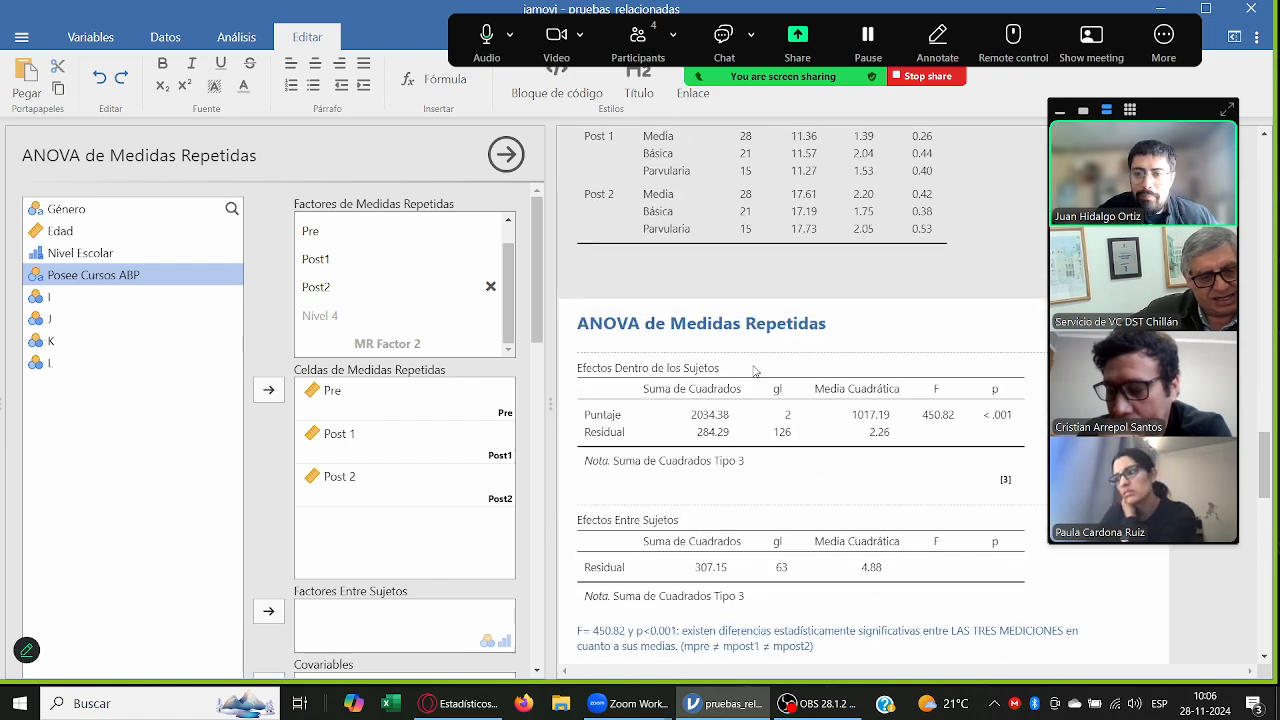
pyautogui.moveTo(92, 278); pyautogui.dragTo(365, 622)
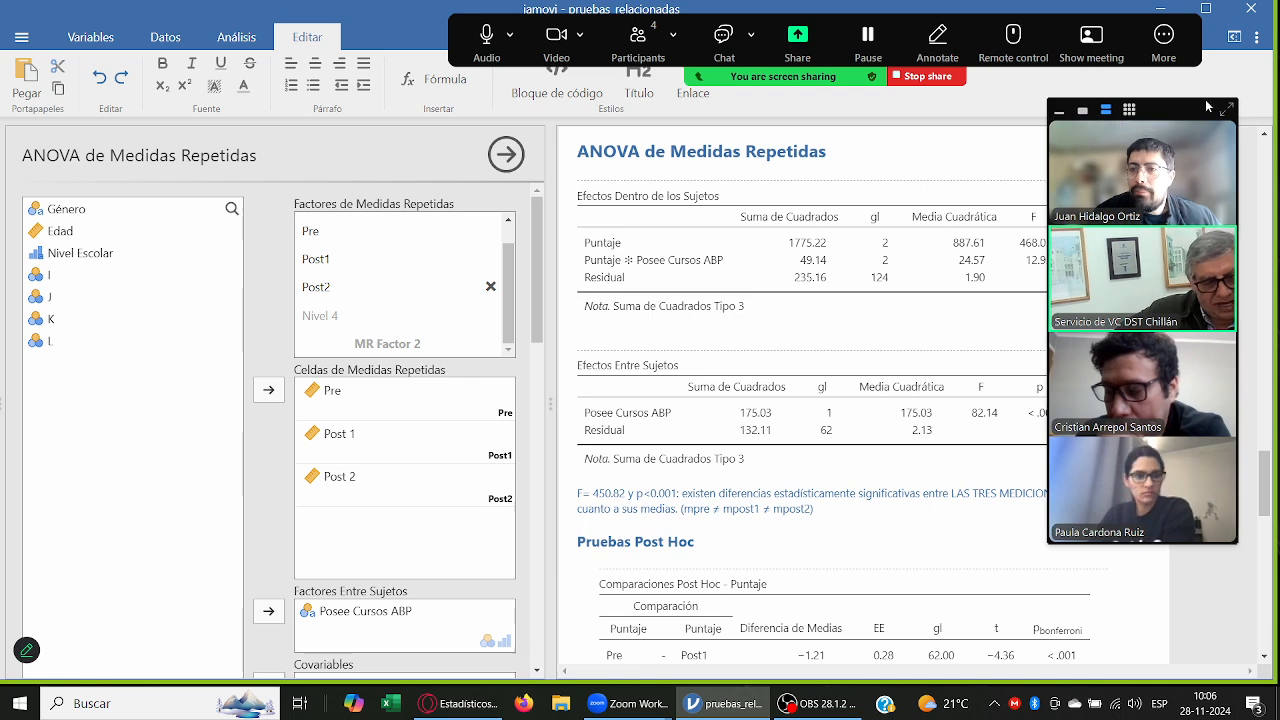
# Step: Move the meeting video panel off the results and add to the ANOVA note: agregando el efecto moderador de "tener curso ABP", también genera significancia
pyautogui.moveTo(1153, 108); pyautogui.dragTo(156, 38)
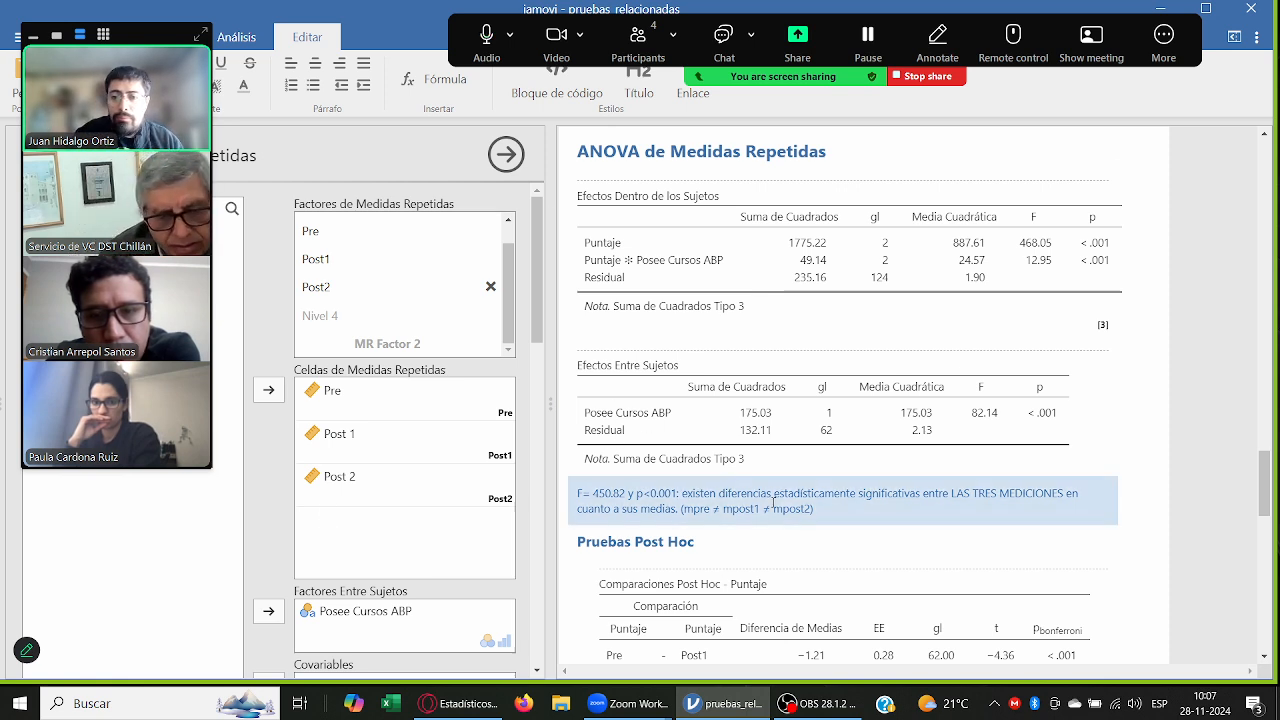
pyautogui.press('Return')
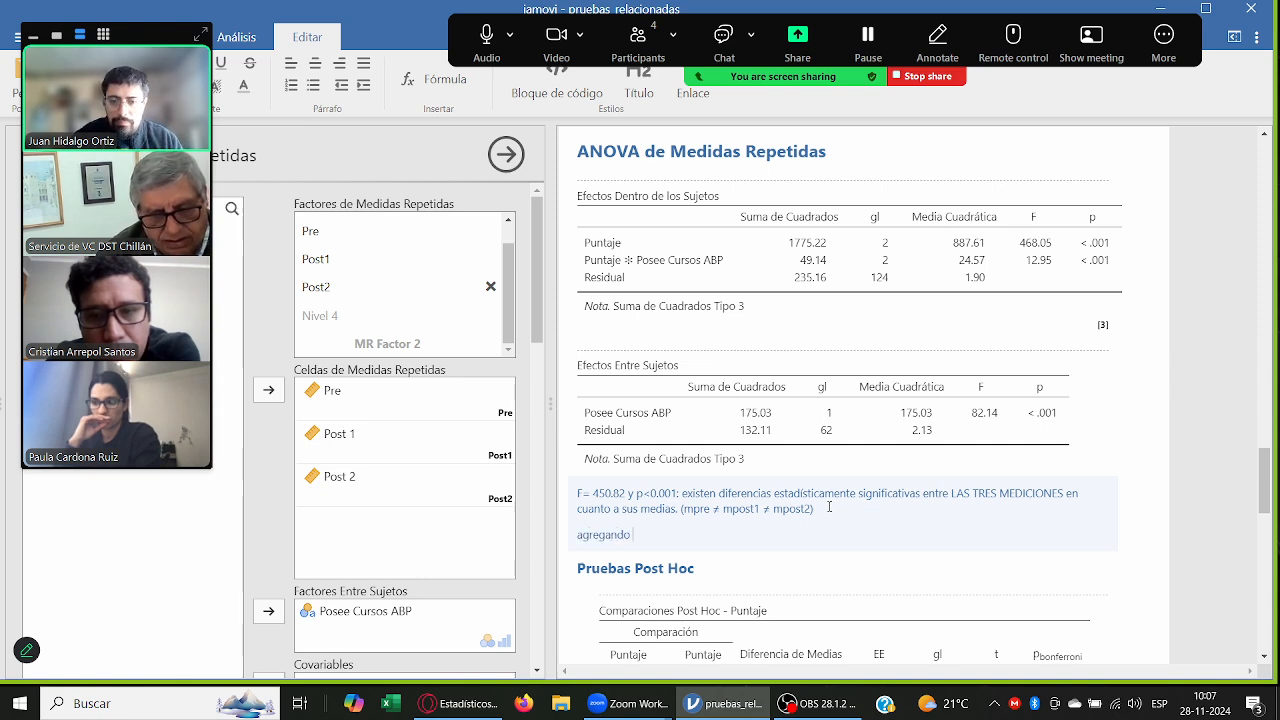
pyautogui.write('agregando el efecto modera')
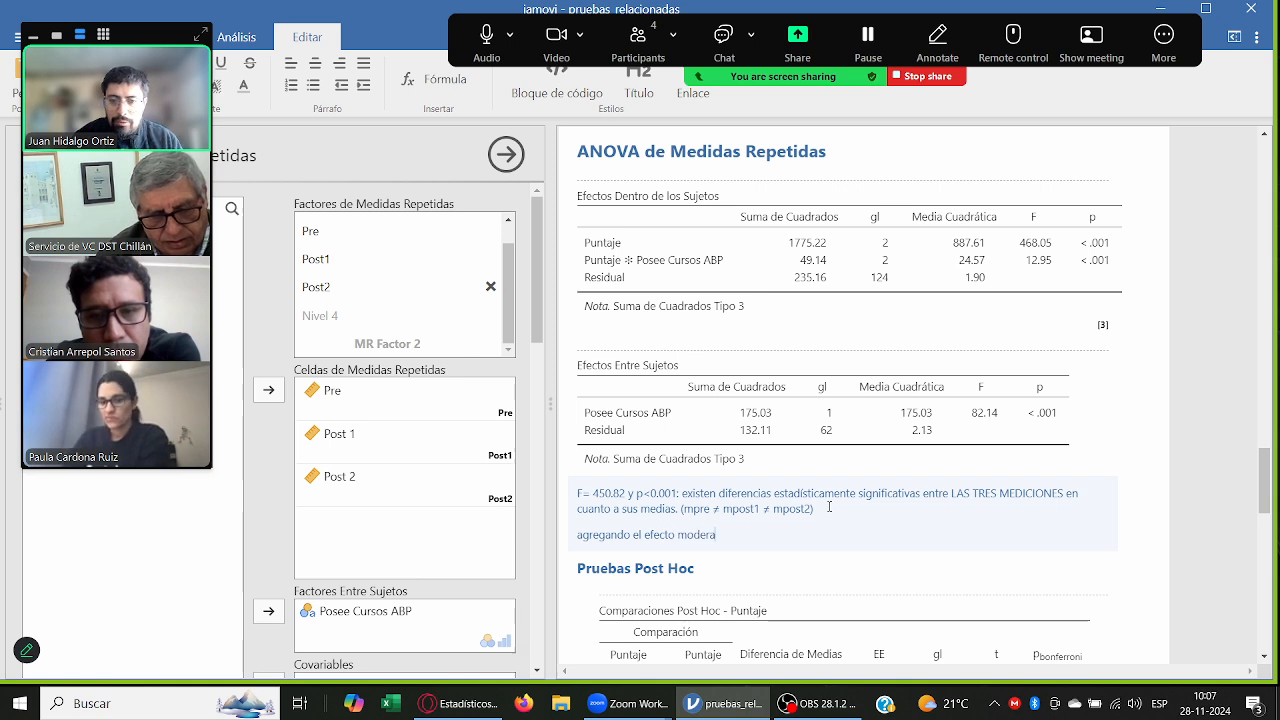
pyautogui.write('dor de "ten')
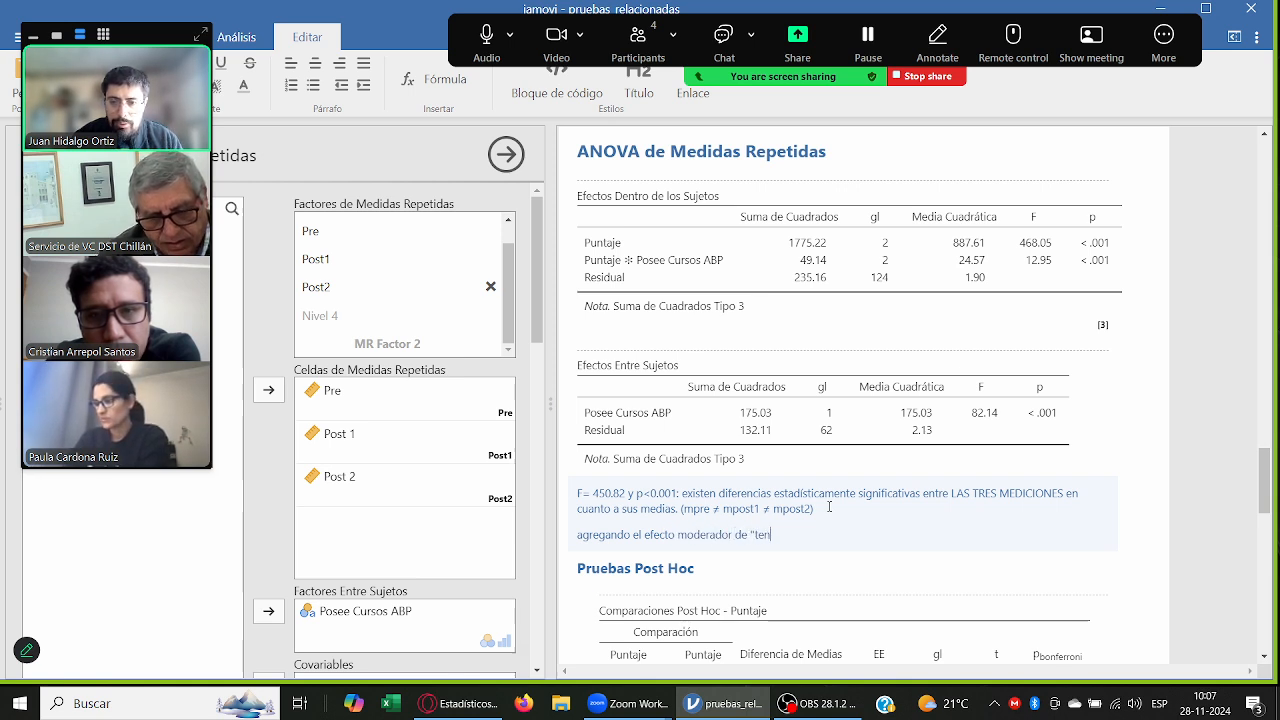
pyautogui.write('er curso')
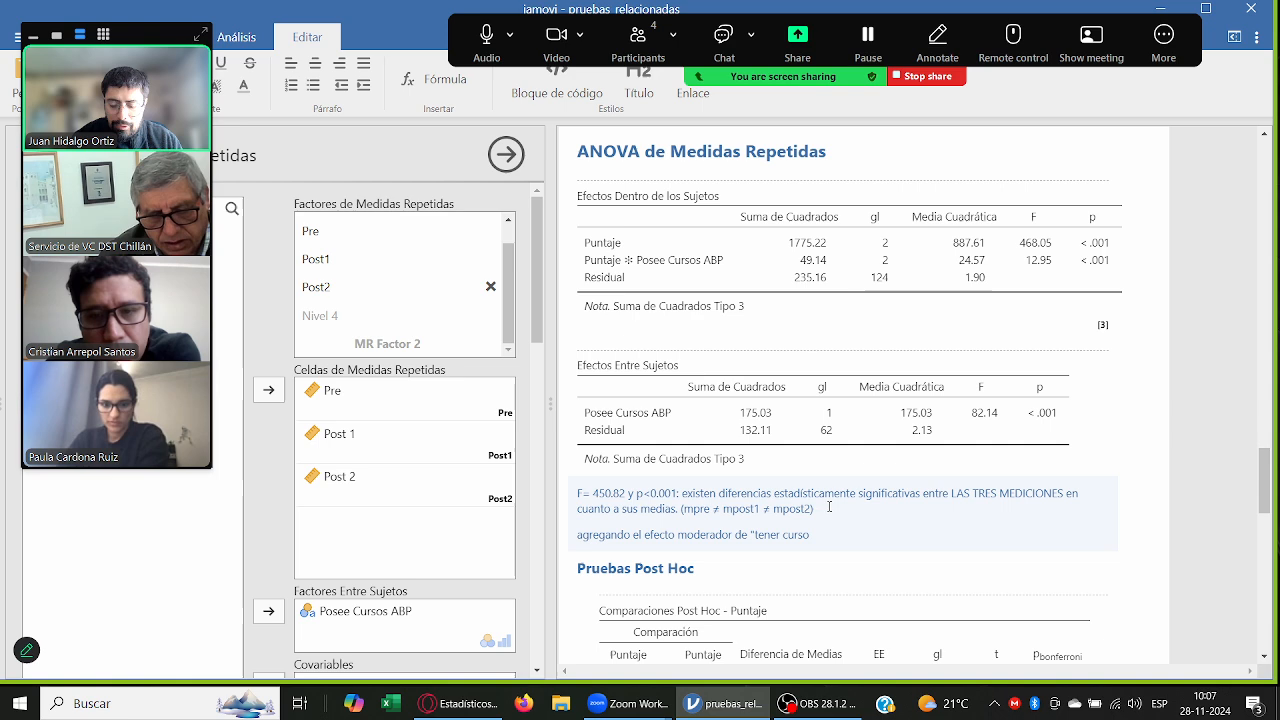
pyautogui.write(' ABP", tam')
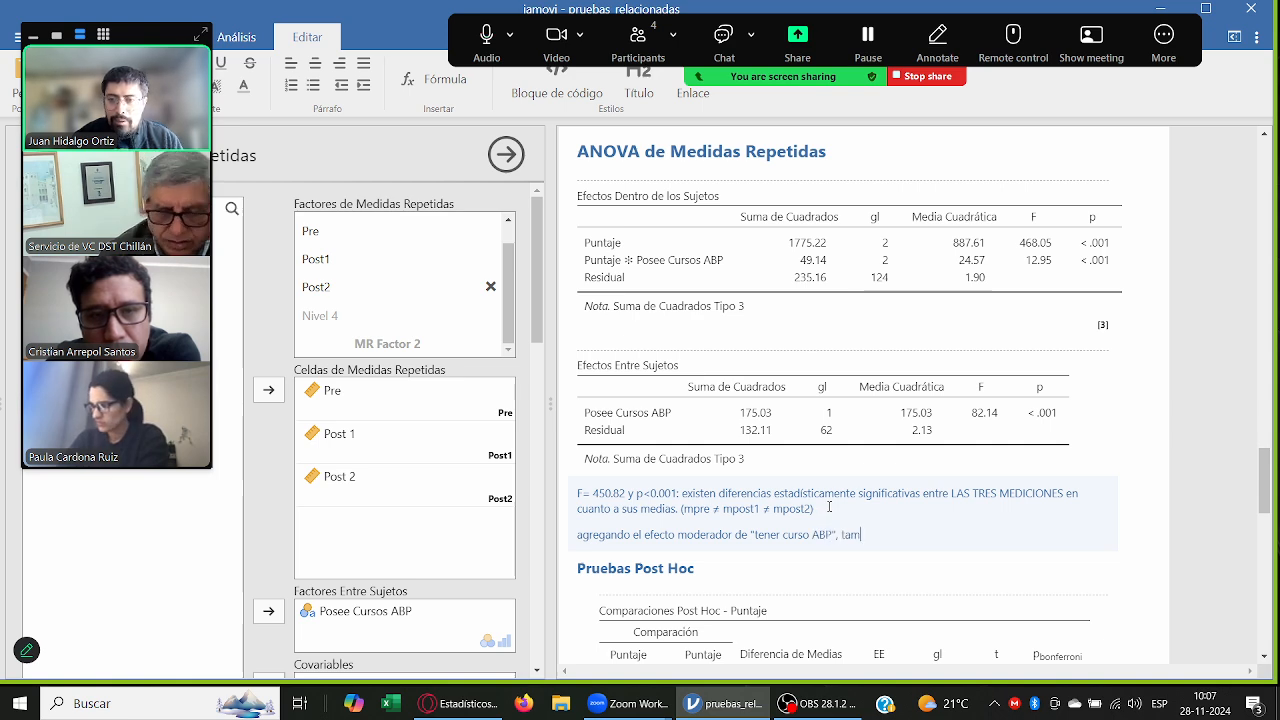
pyautogui.write('bién genera si')
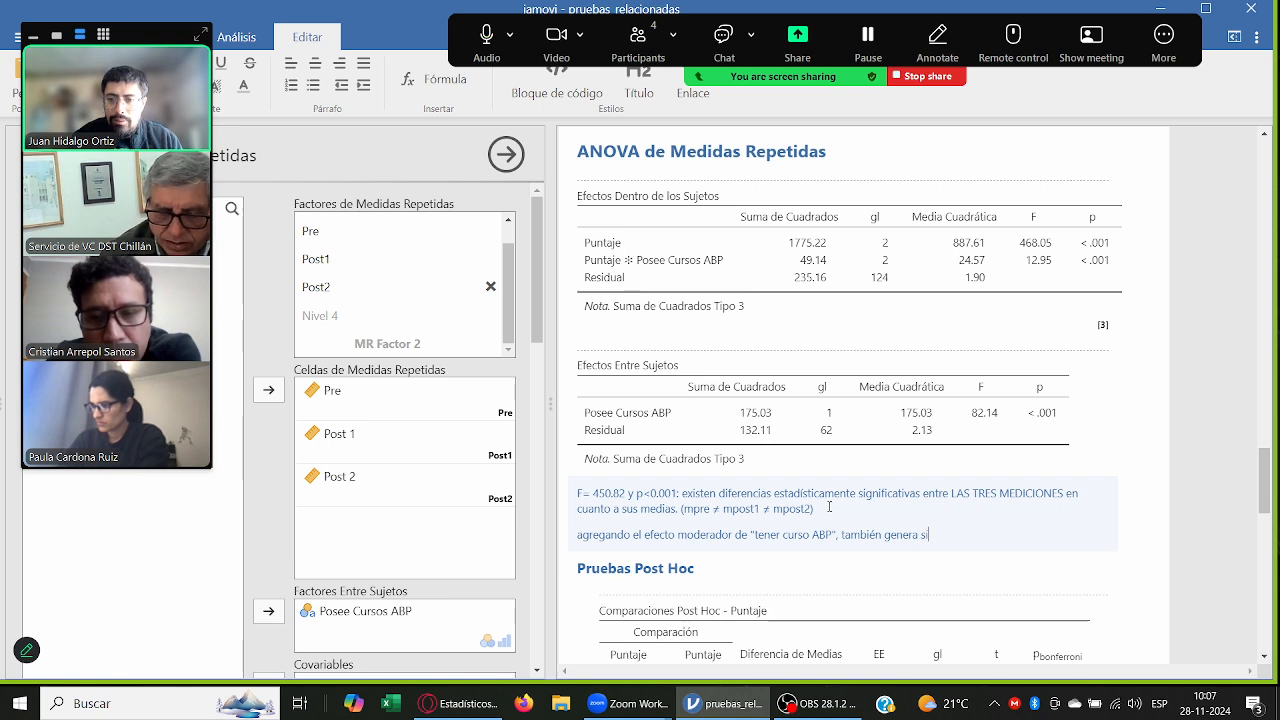
pyautogui.write('gnificancia.')
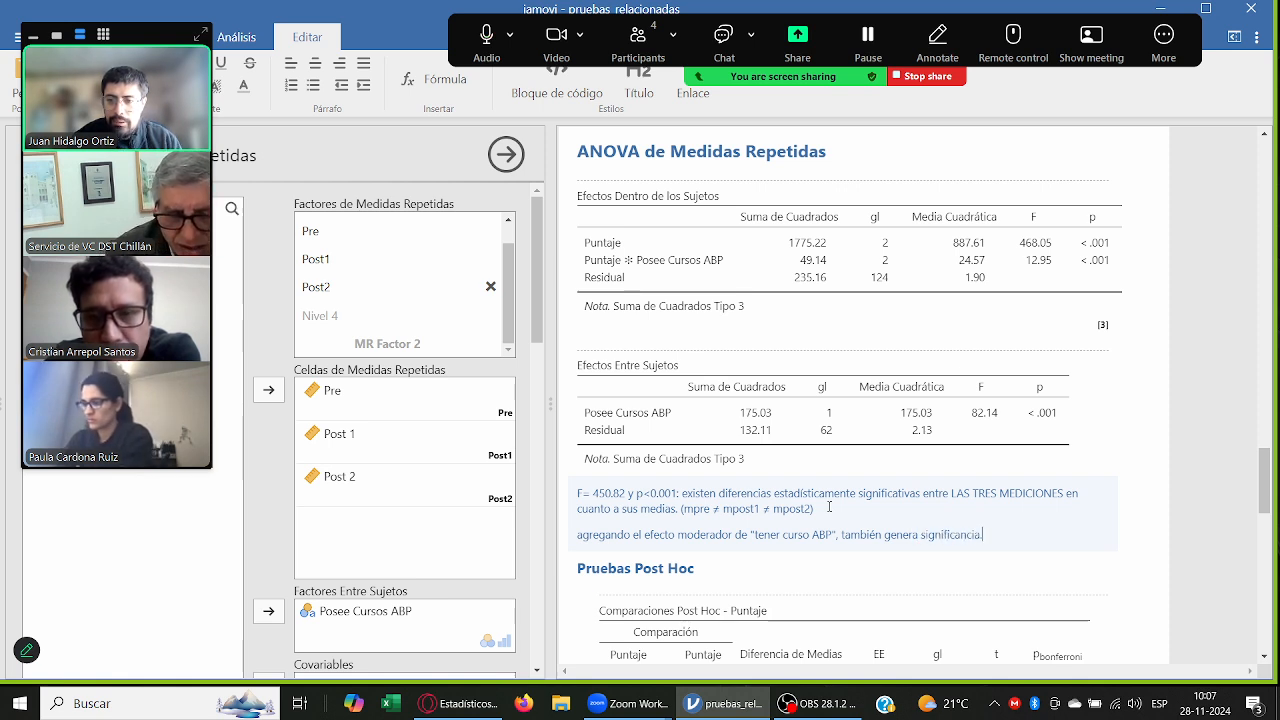
pyautogui.write(' El tener un')
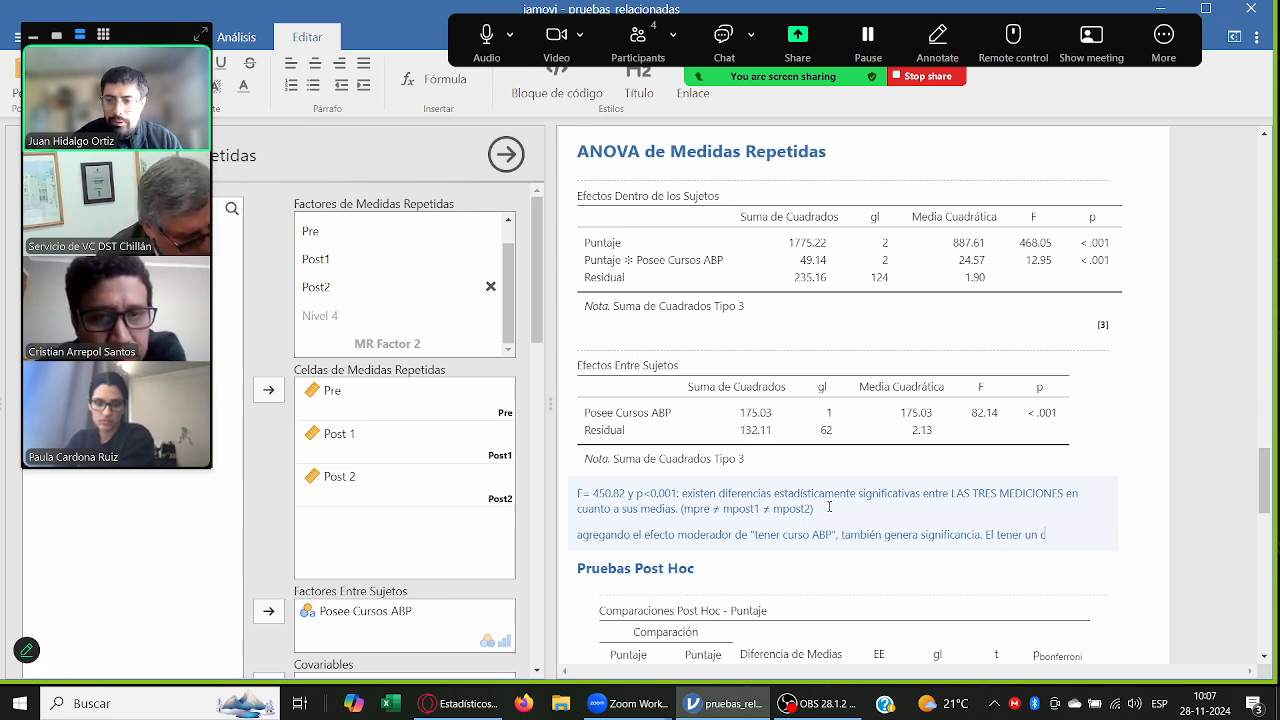
# Step: Continue the ANOVA note with the sentence "El tener capacitacion en ABP, genera también diferencias en las puntuaciones."
pyautogui.write('citacion ')
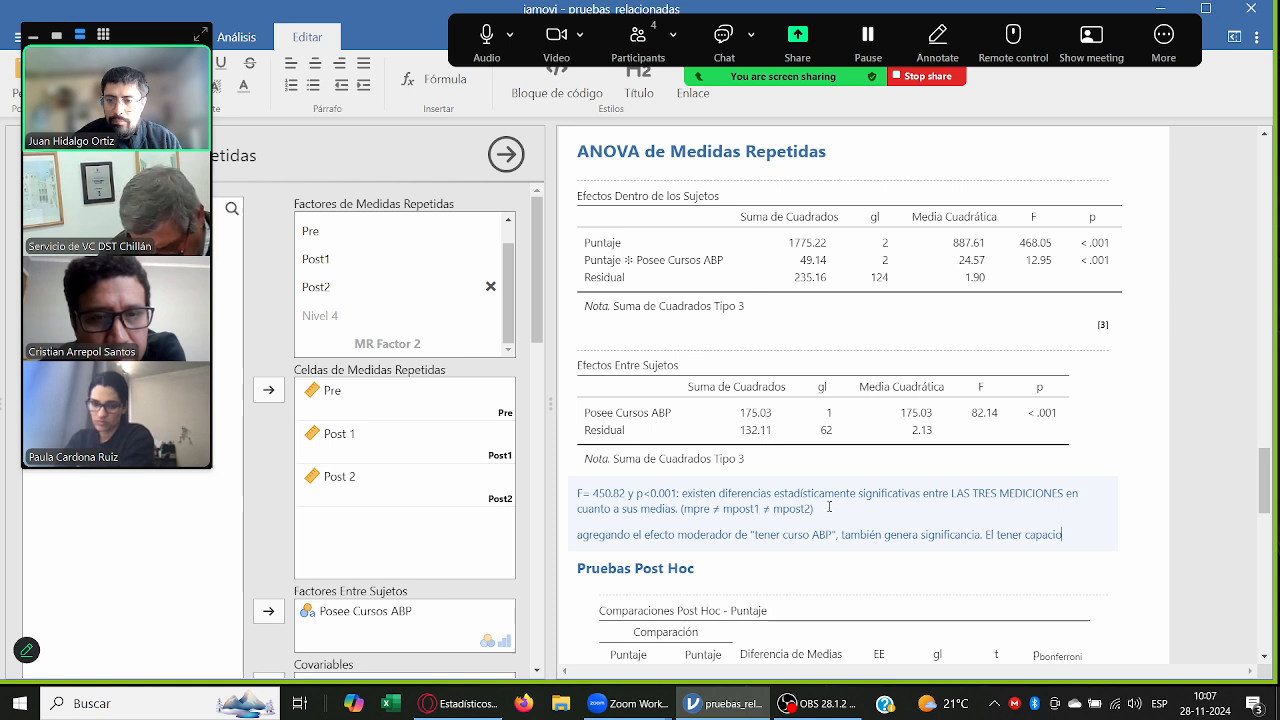
pyautogui.write('en ABP')
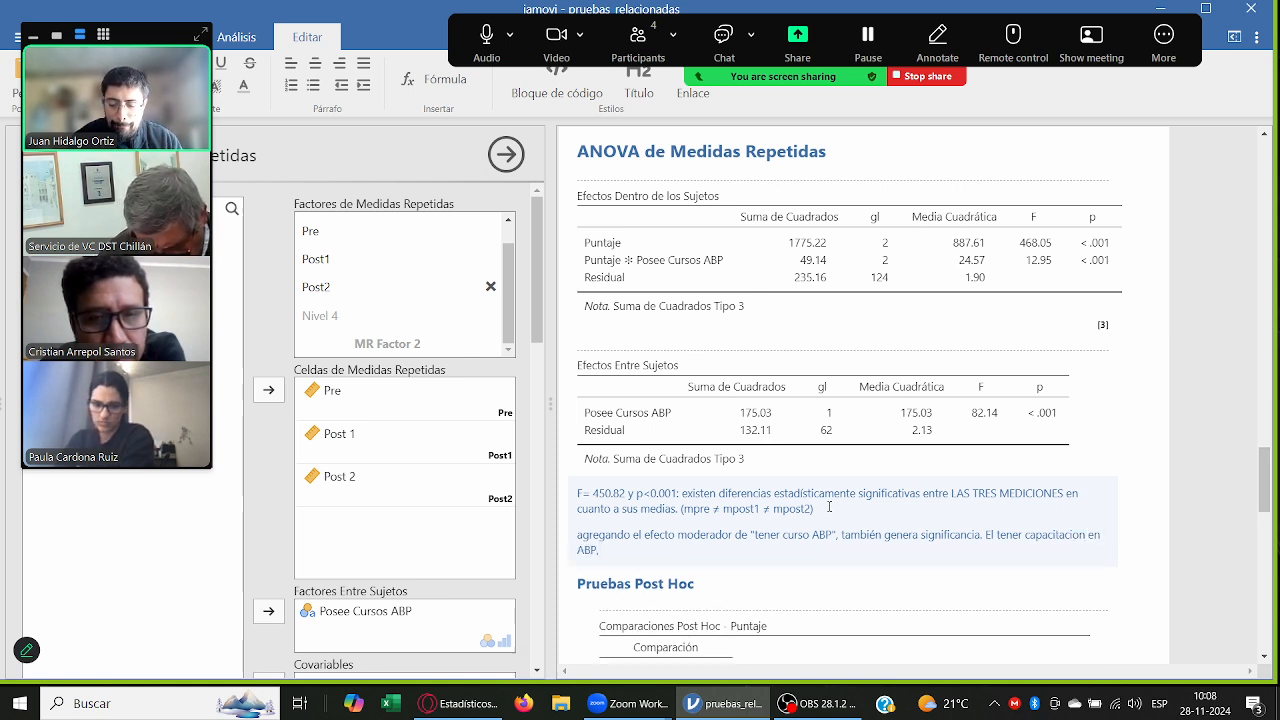
pyautogui.write(', gene')
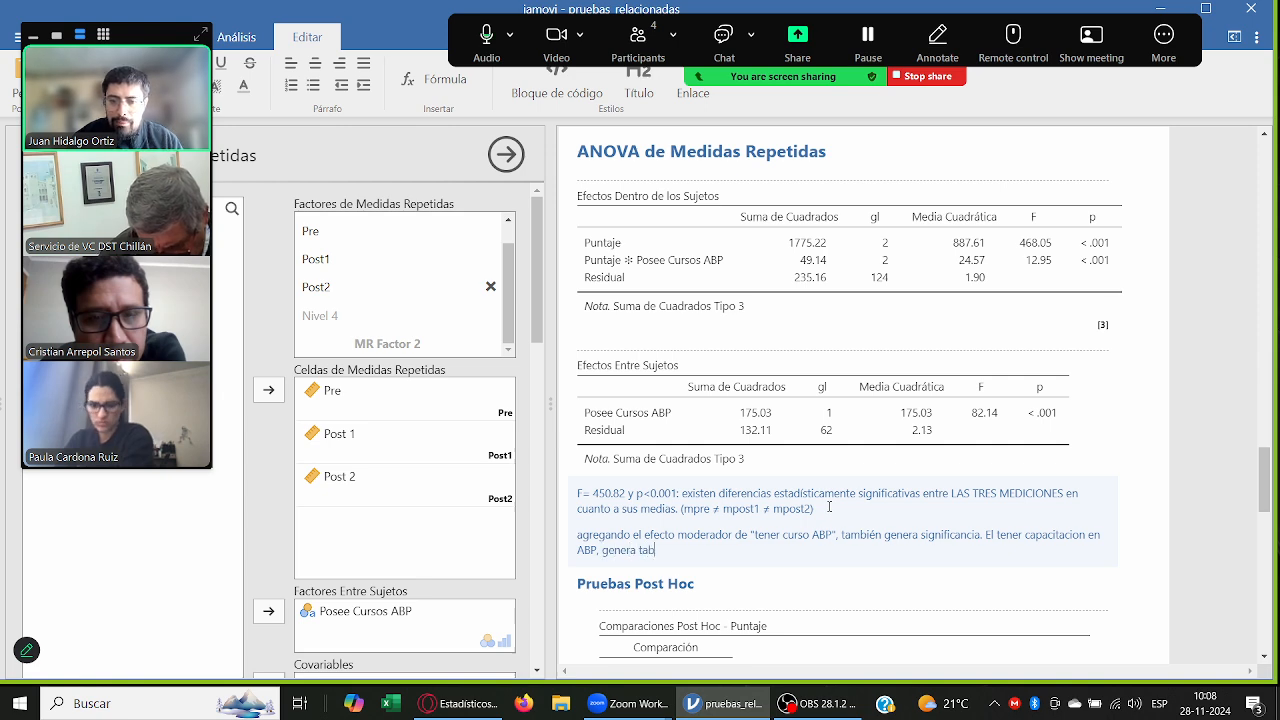
pyautogui.write('ra también diferencias en')
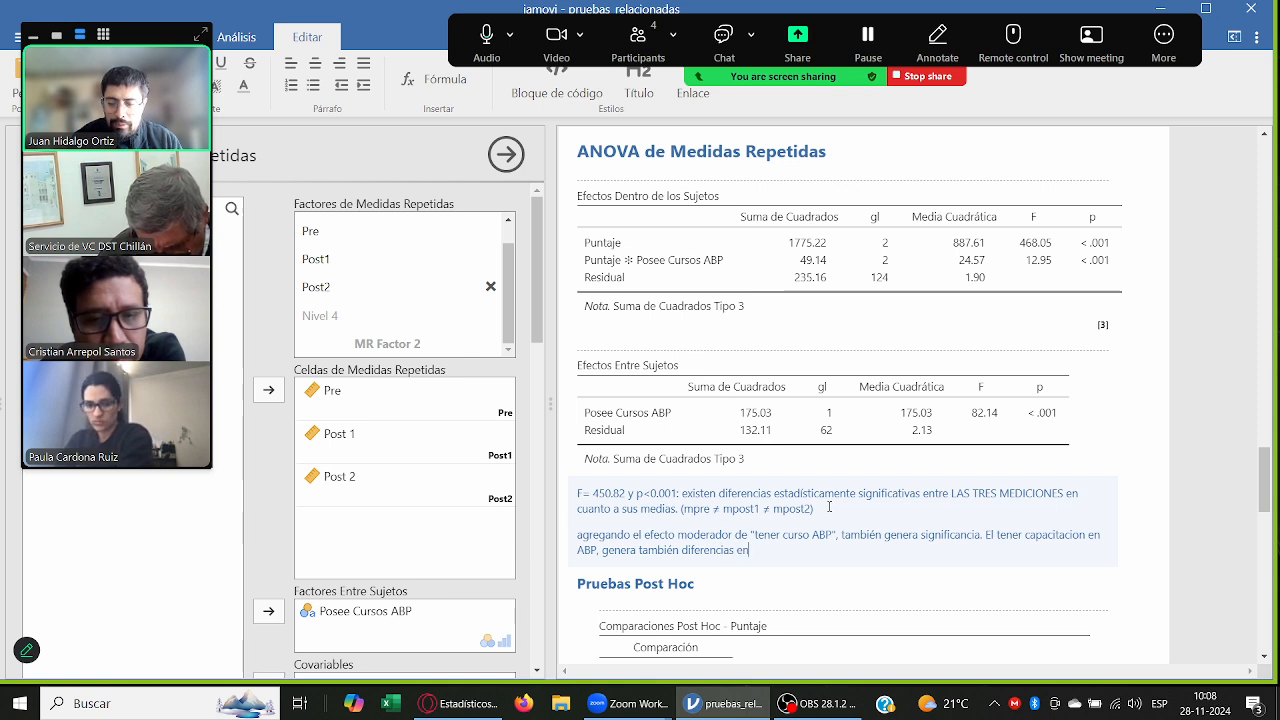
pyautogui.write(' las puntuaciones.')
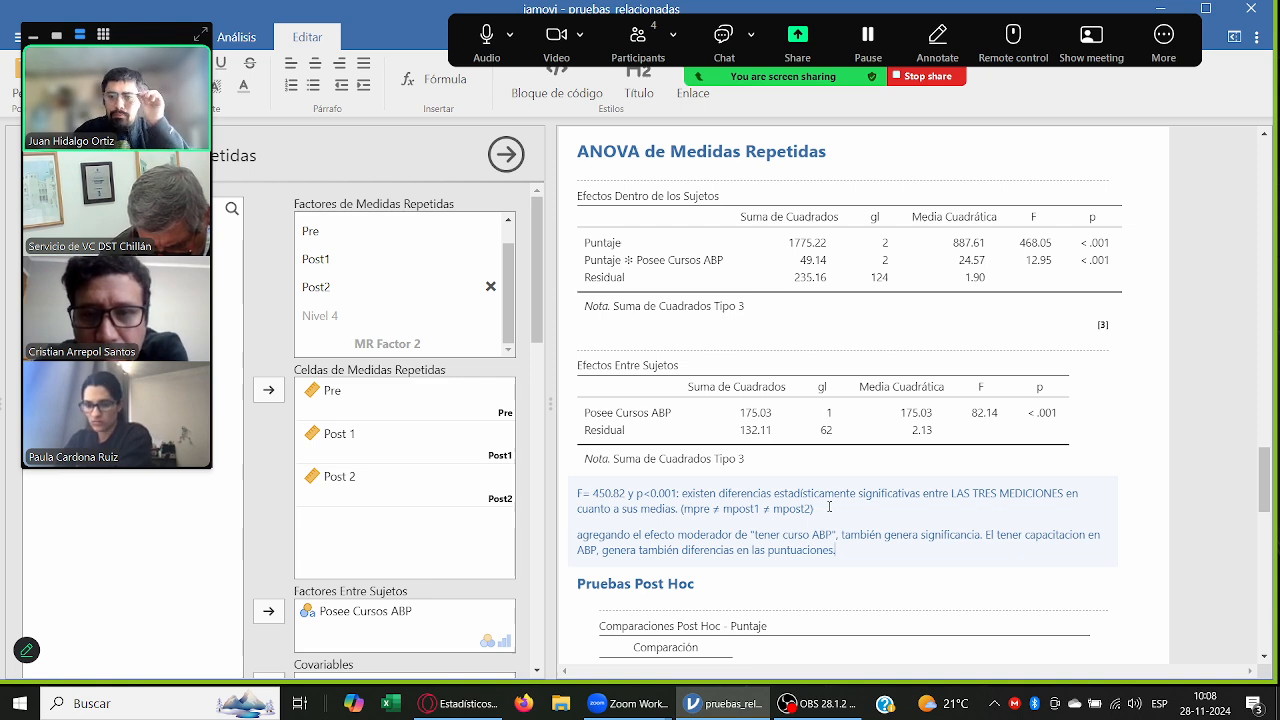
pyautogui.click(1166, 468)
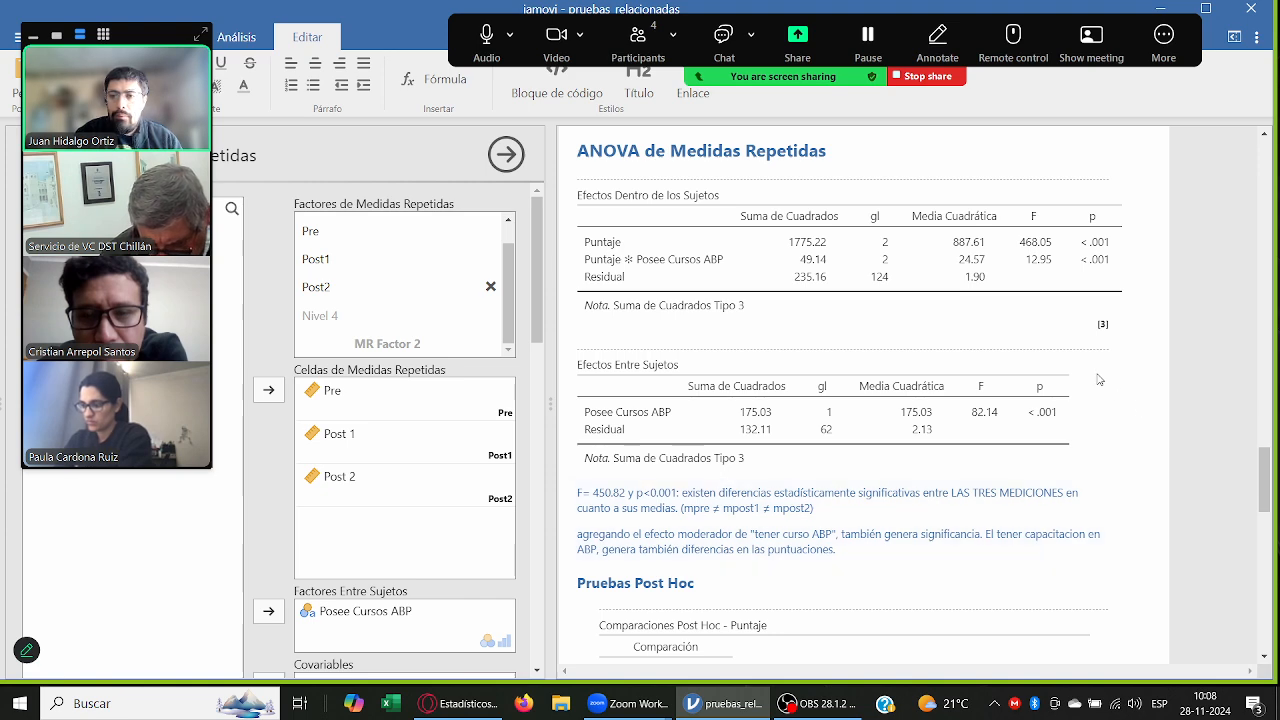
# Step: Add Posee Cursos ABP alongside Puntaje in the first estimated marginal means term and bring the resulting plot into view
pyautogui.scroll(-1, 1105, 381)
pyautogui.scroll(-4, 1105, 381)
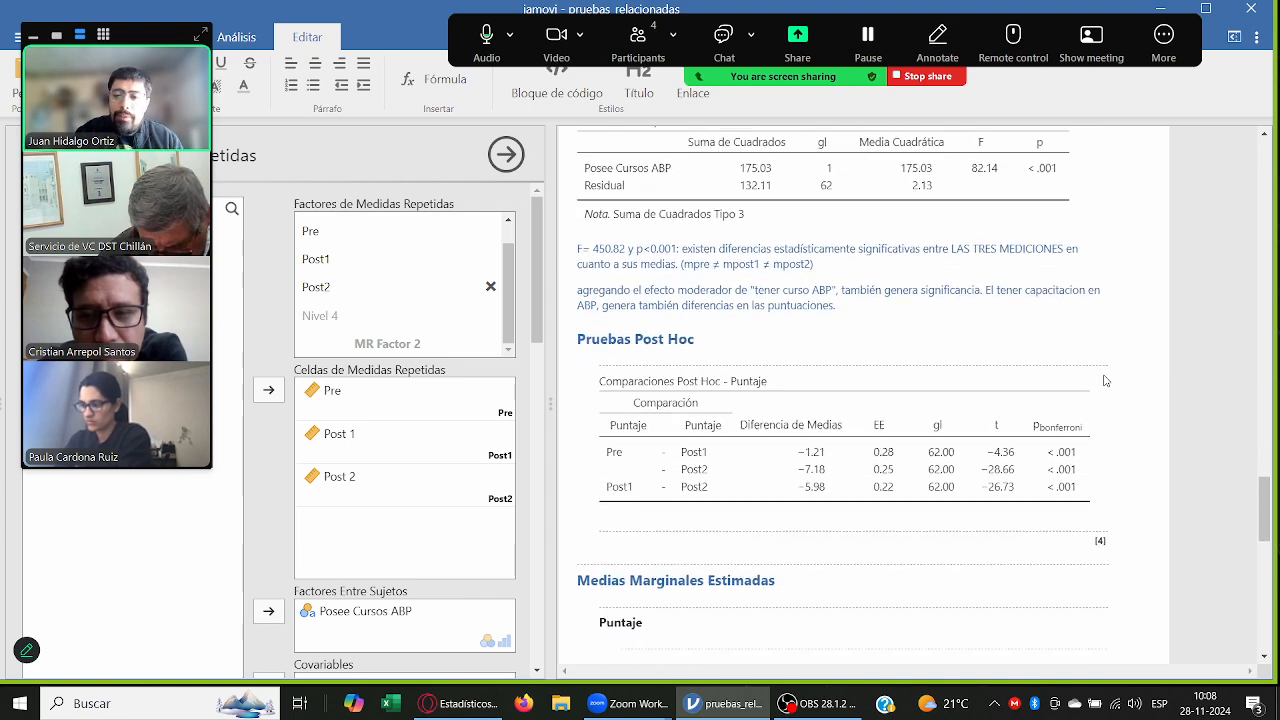
pyautogui.scroll(-2, 1105, 381)
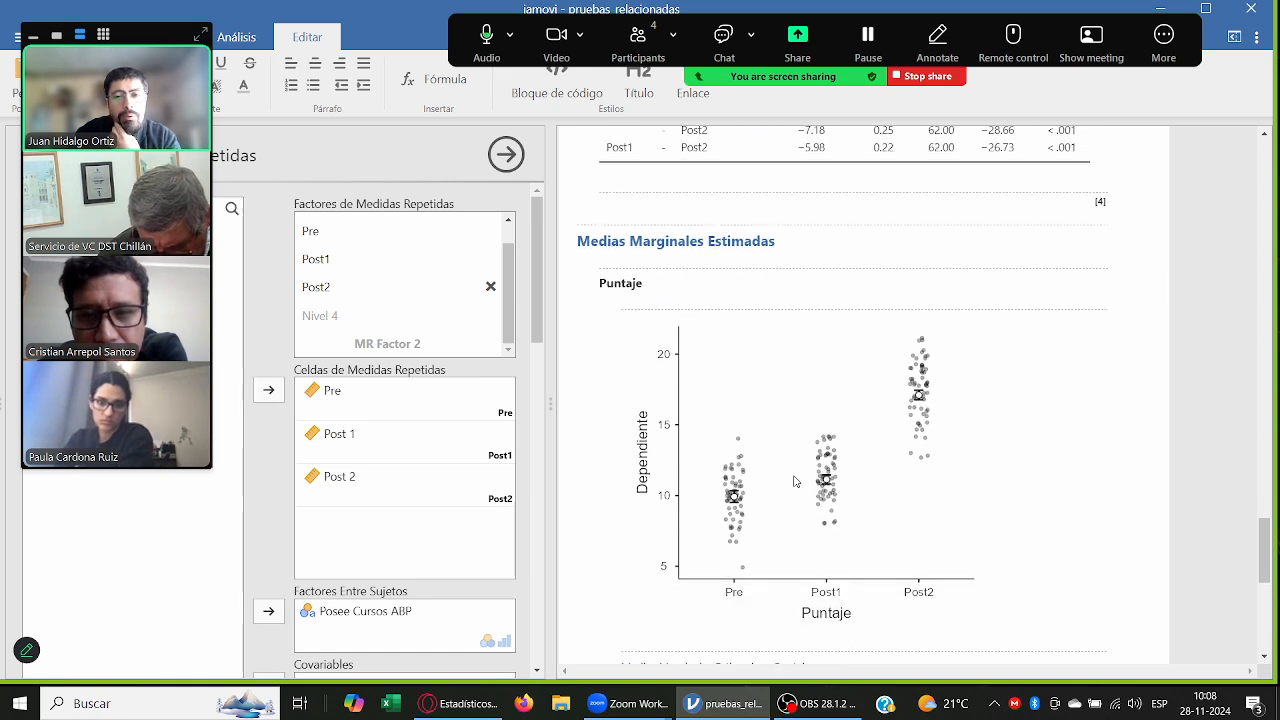
pyautogui.scroll(-5, 191, 535)
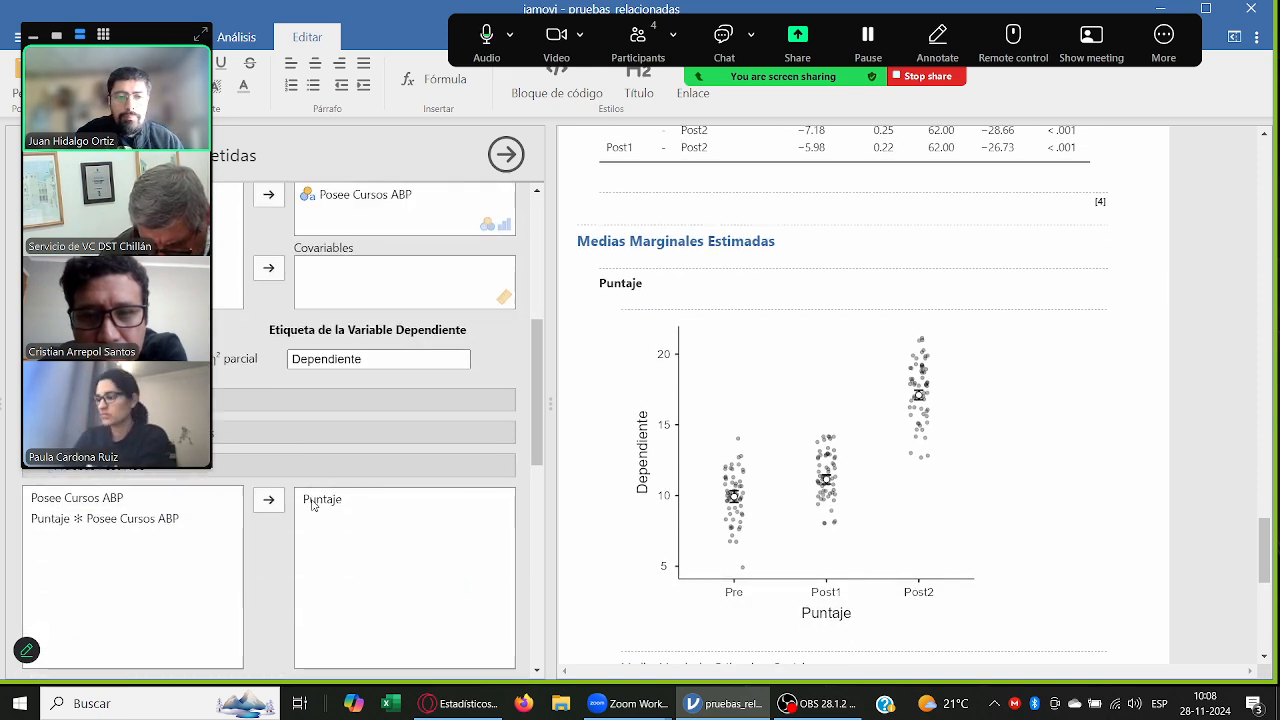
pyautogui.scroll(-6, 397, 537)
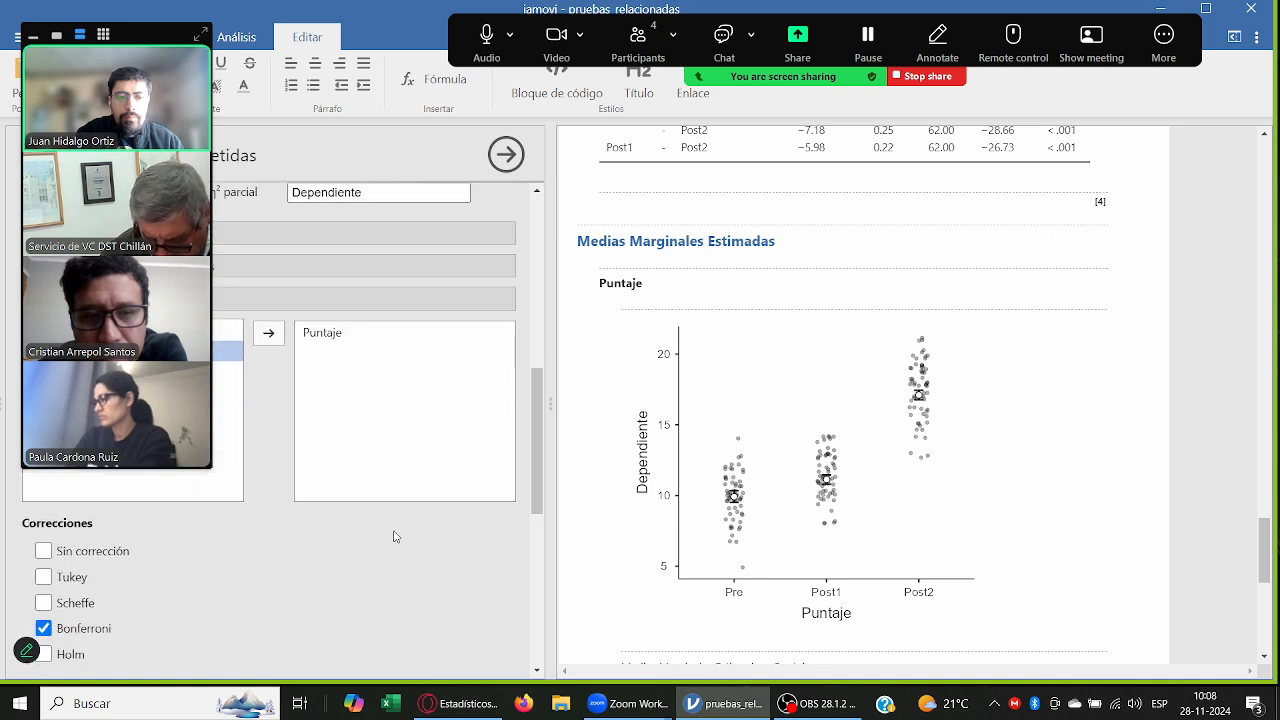
pyautogui.scroll(1, 395, 537)
pyautogui.click(190, 507)
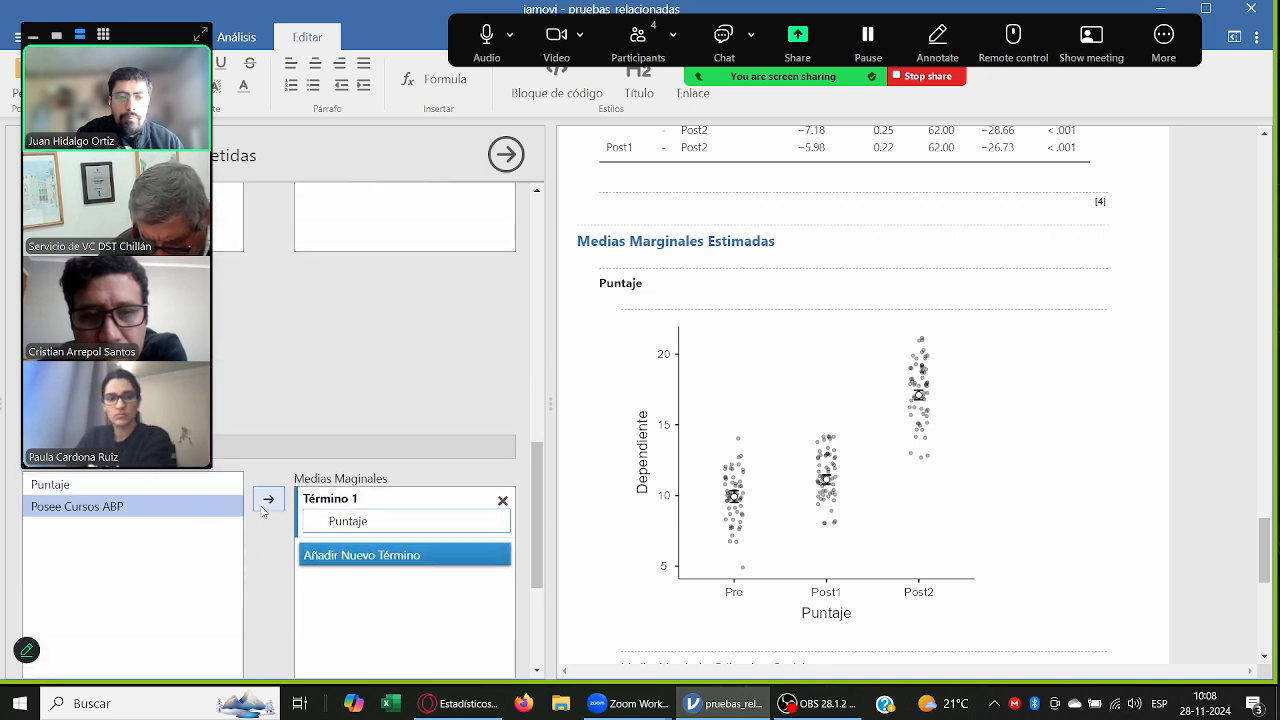
pyautogui.click(268, 504)
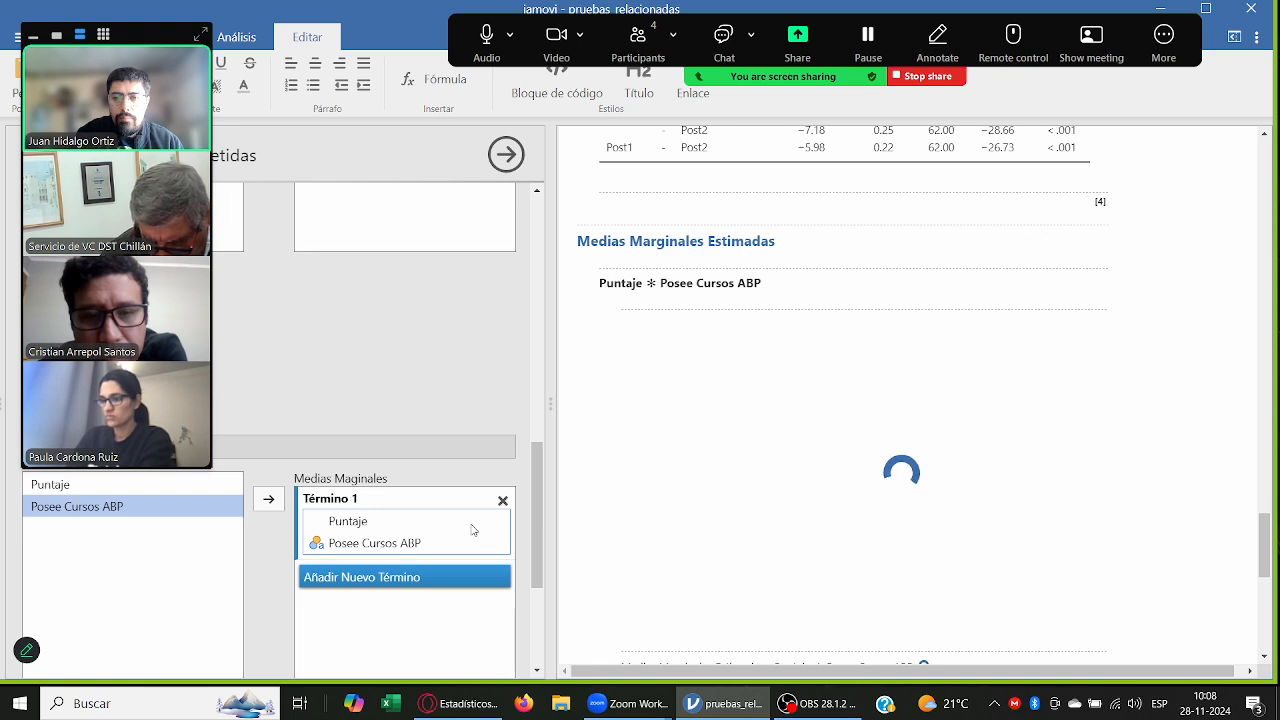
pyautogui.scroll(-1, 1058, 456)
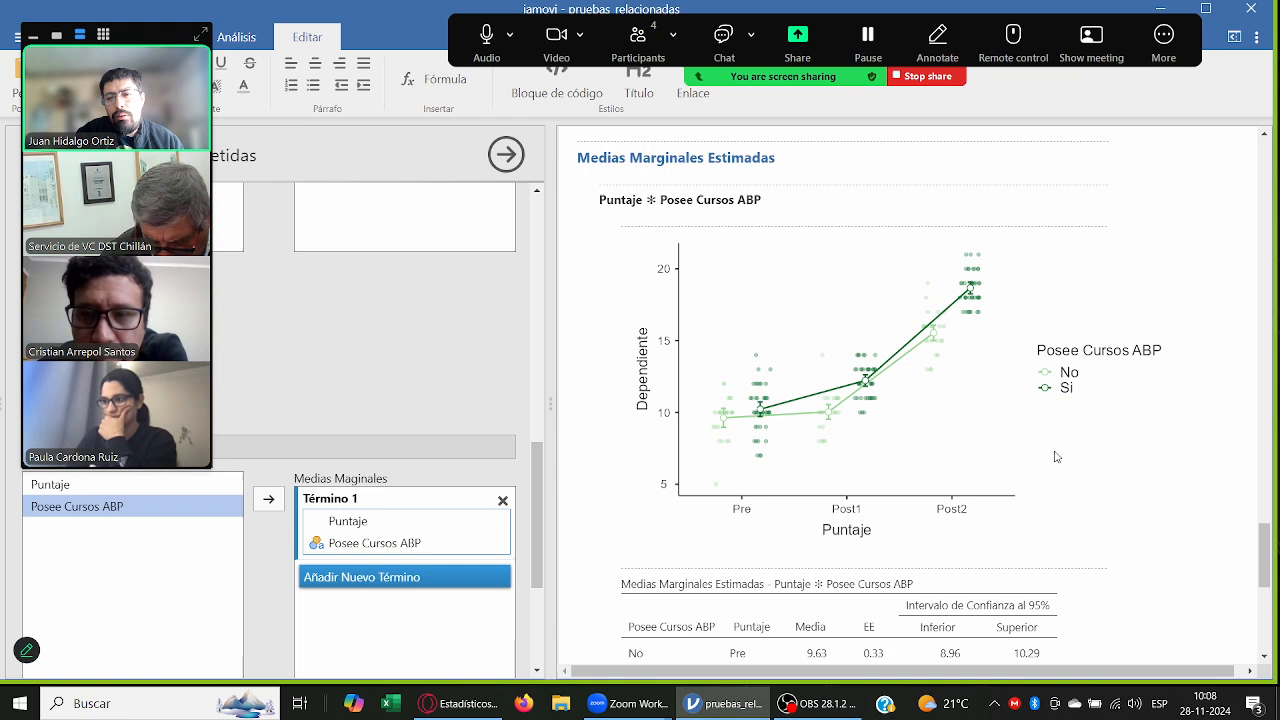
# Step: Set the plot colour palette to Greys and turn off the observed scores for the marginal means plot
pyautogui.click(1260, 38)
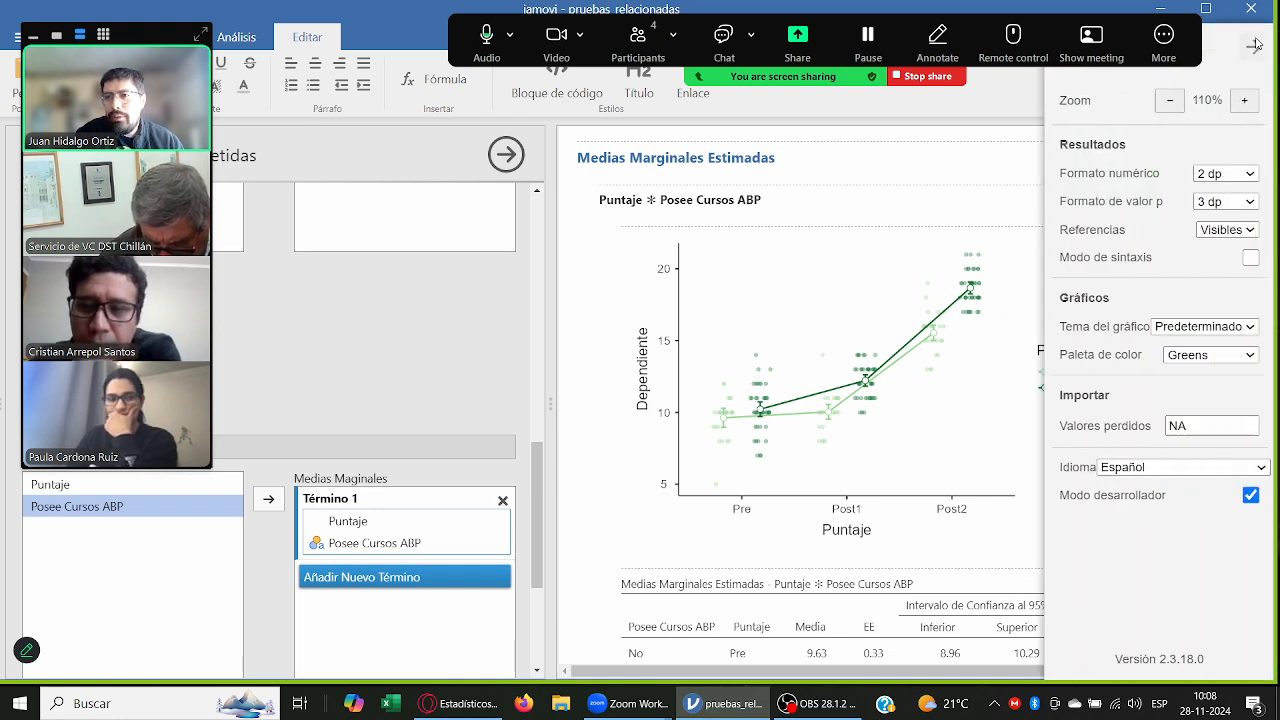
pyautogui.click(1210, 355)
pyautogui.click(1208, 493)
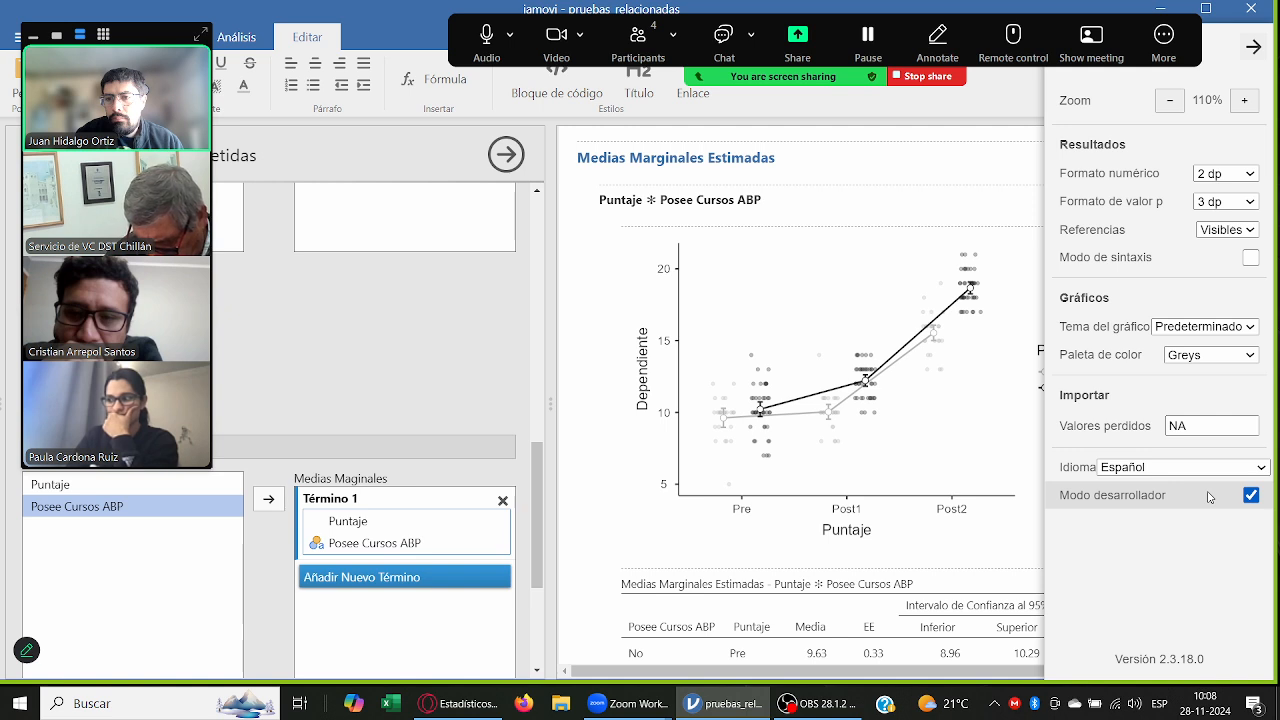
pyautogui.scroll(-3, 441, 589)
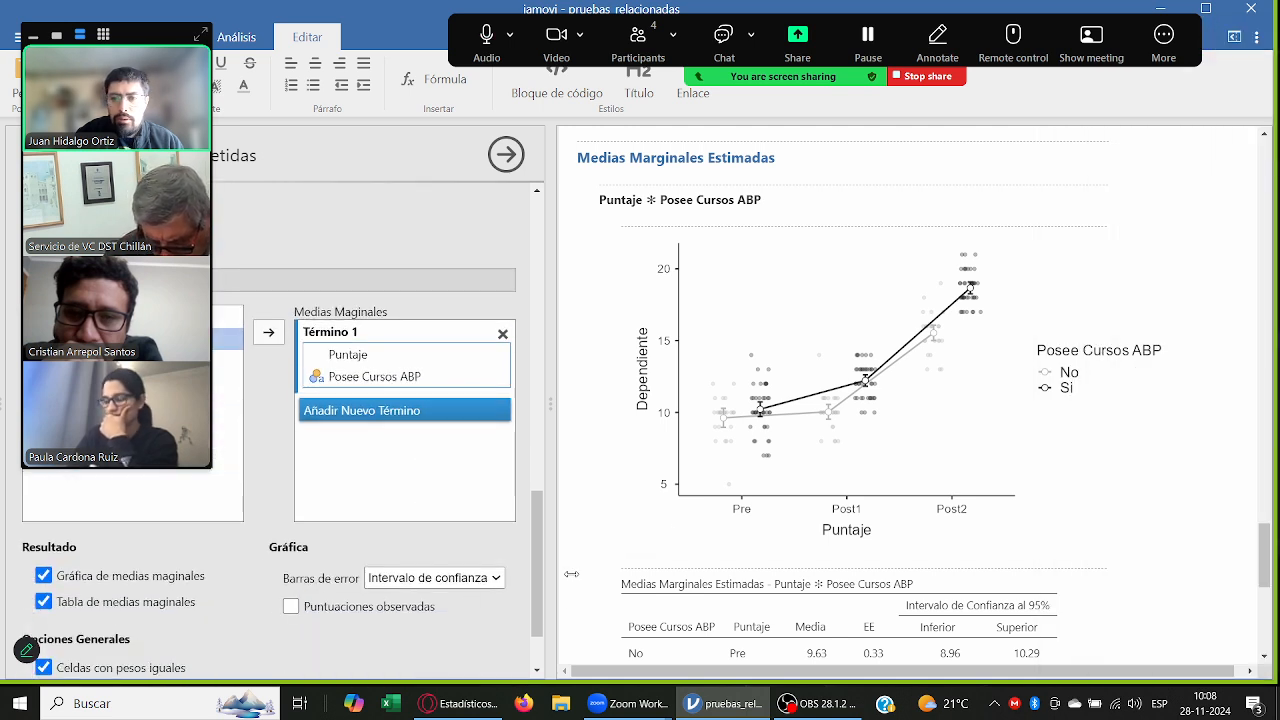
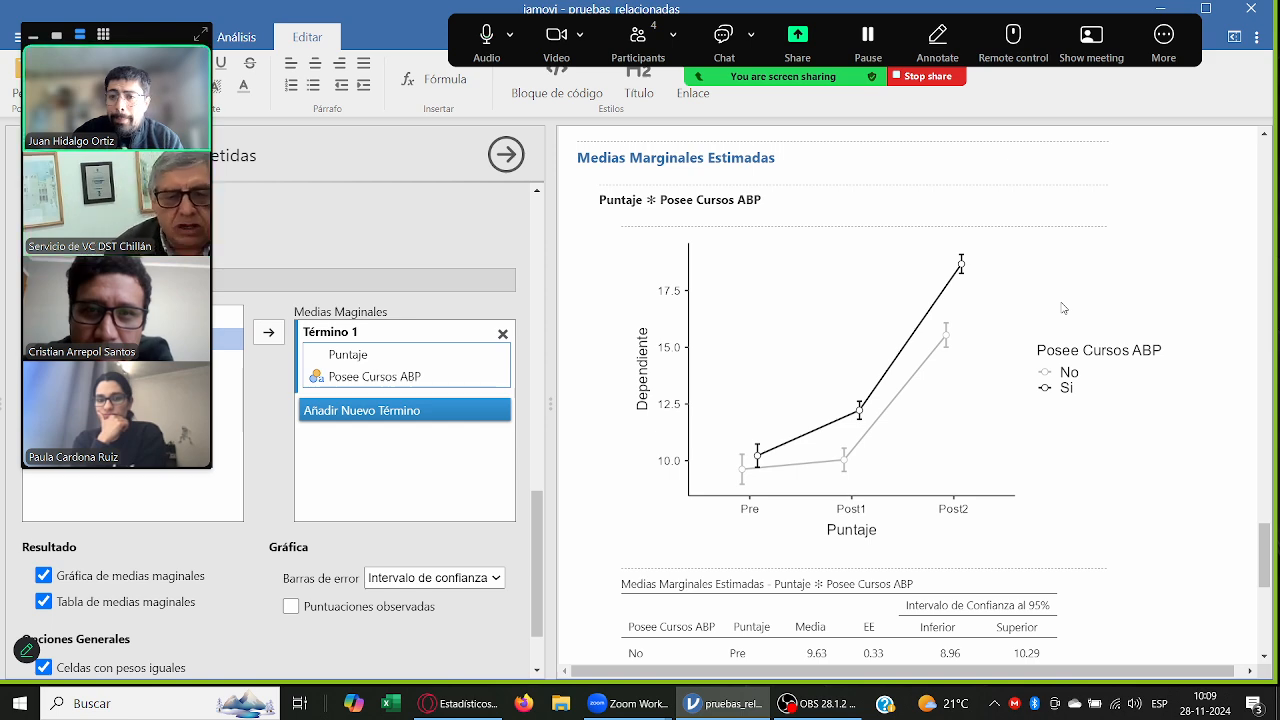
# Step: Examine the estimated marginal means plot and table of Puntaje by Posee Cursos ABP
pyautogui.scroll(-1, 1093, 290)
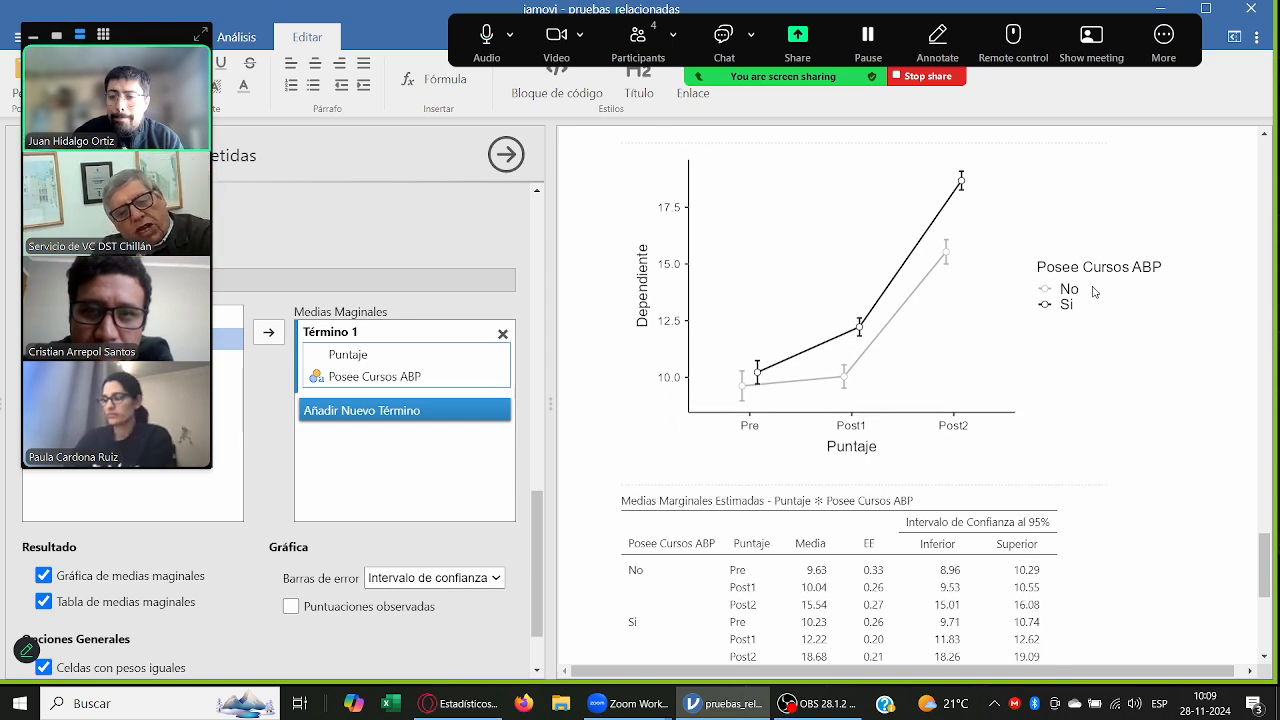
pyautogui.scroll(-1, 1093, 291)
pyautogui.scroll(1, 1094, 281)
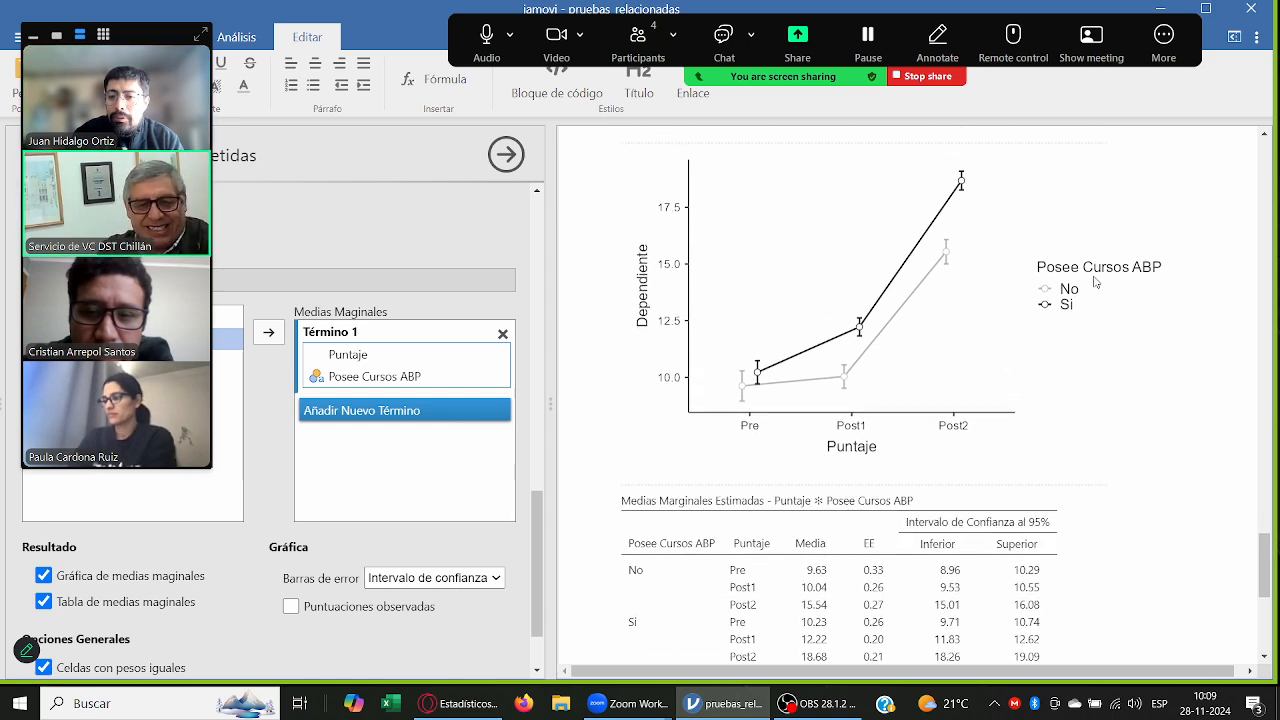
pyautogui.scroll(-1, 1094, 281)
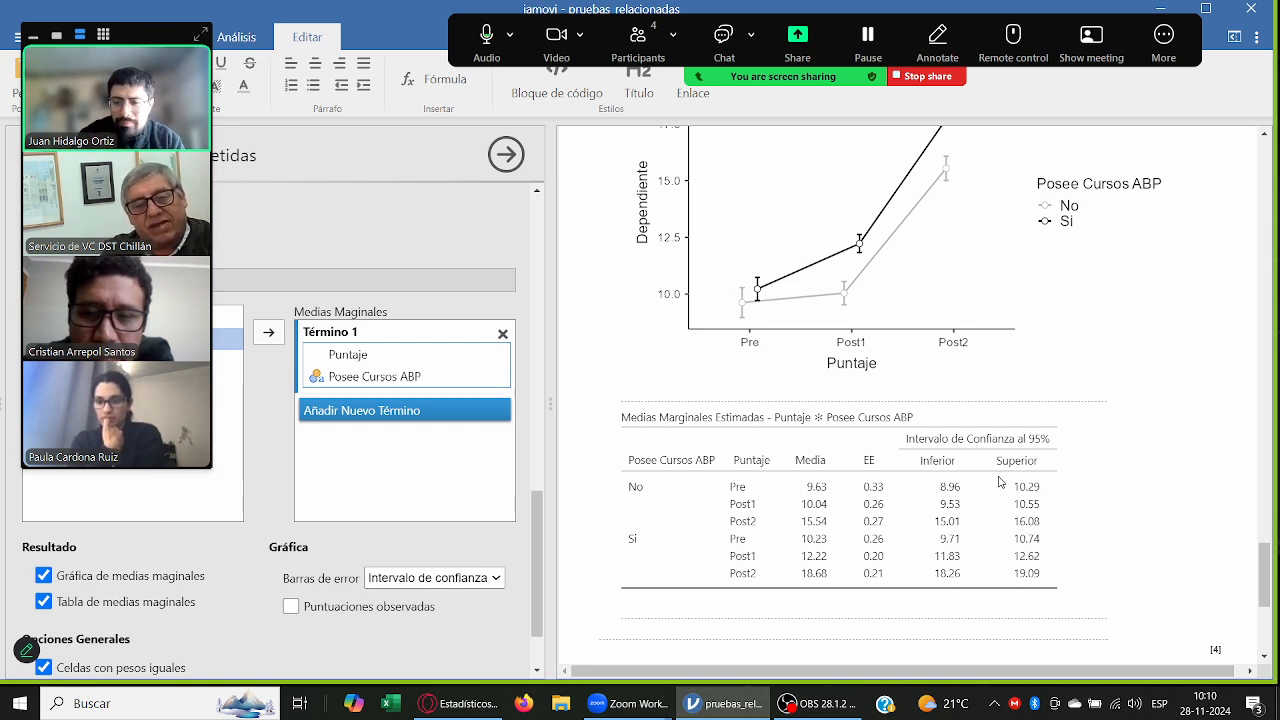
pyautogui.scroll(1, 1065, 390)
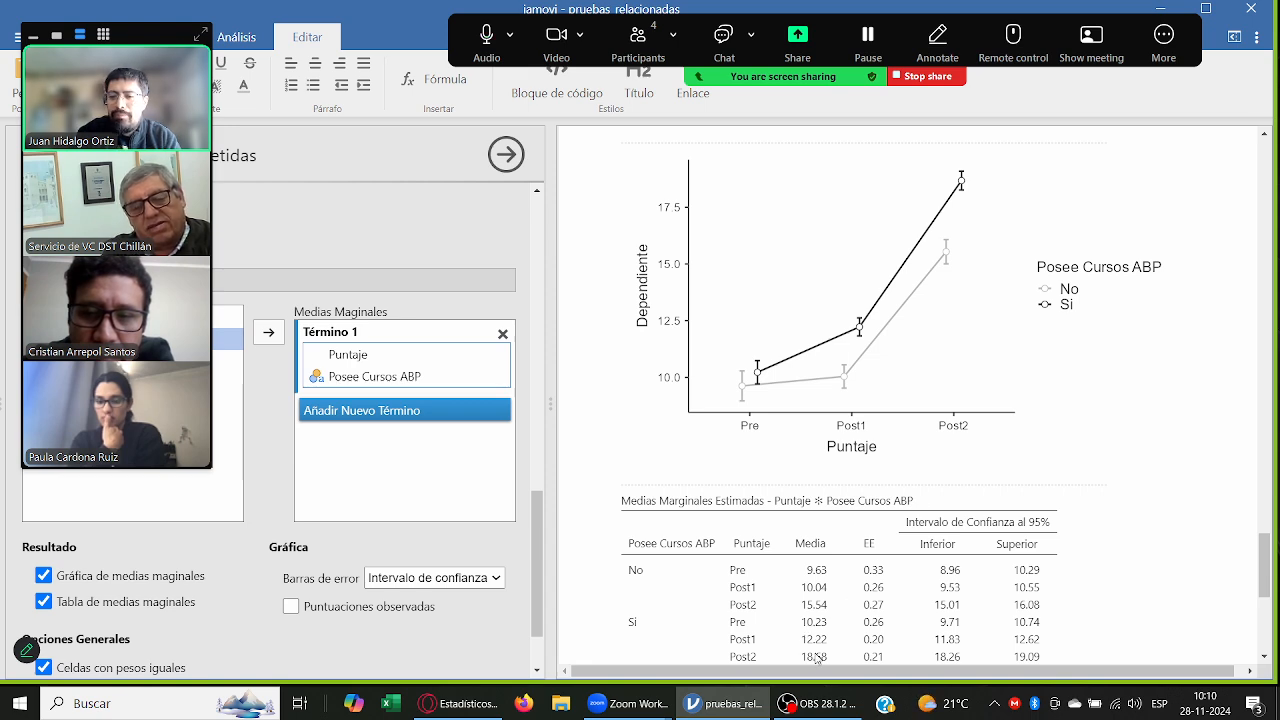
pyautogui.scroll(1, 1093, 424)
pyautogui.scroll(-1, 1110, 425)
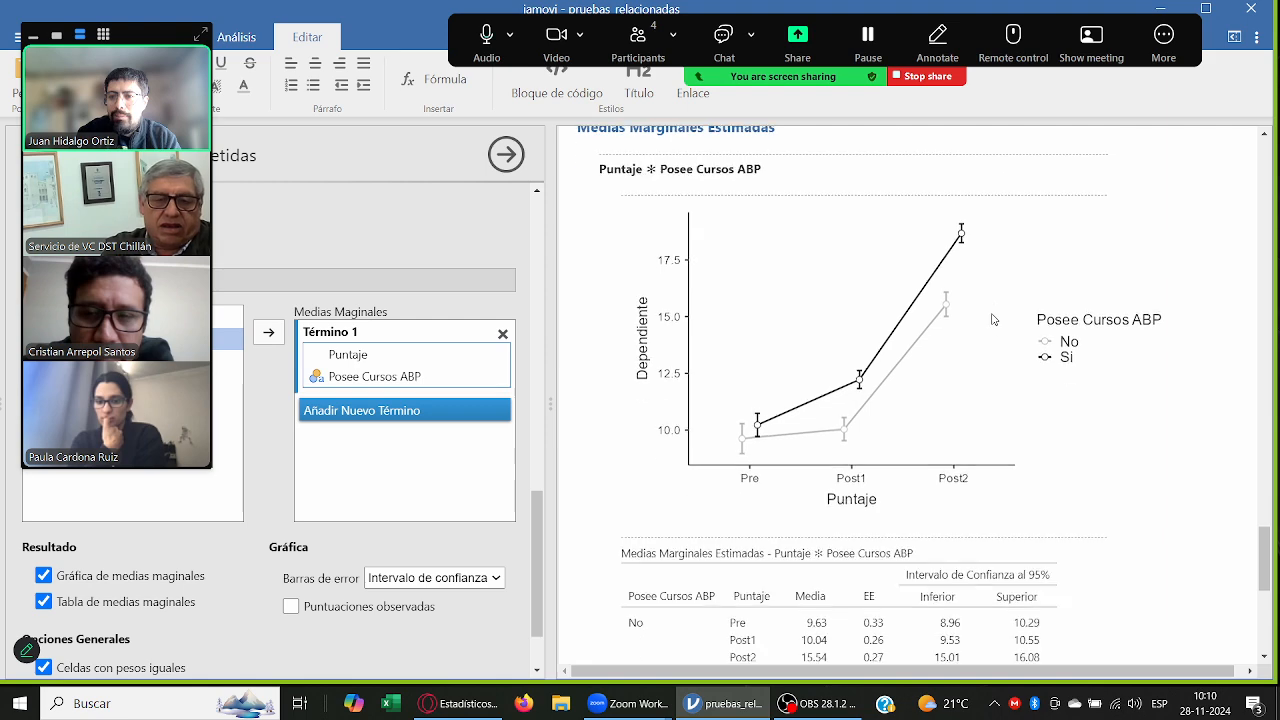
pyautogui.scroll(2, 1136, 424)
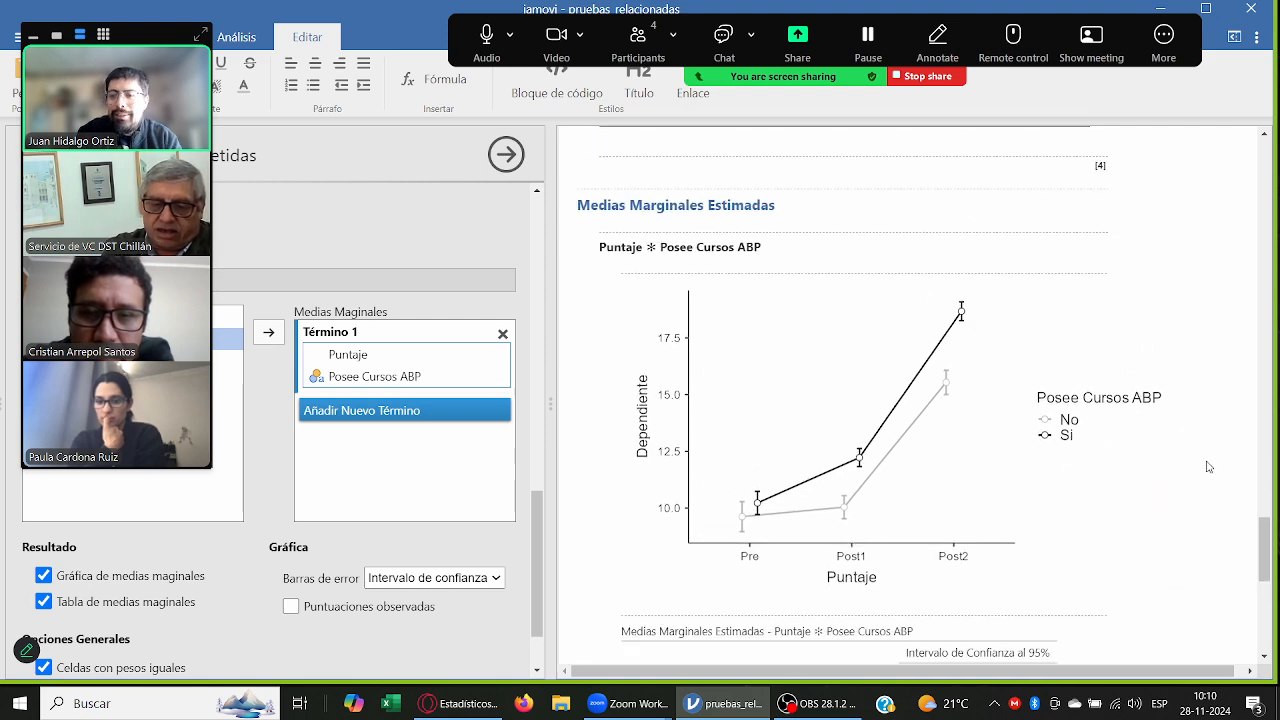
pyautogui.scroll(-2, 1136, 424)
pyautogui.moveTo(1266, 580); pyautogui.dragTo(1274, 582)
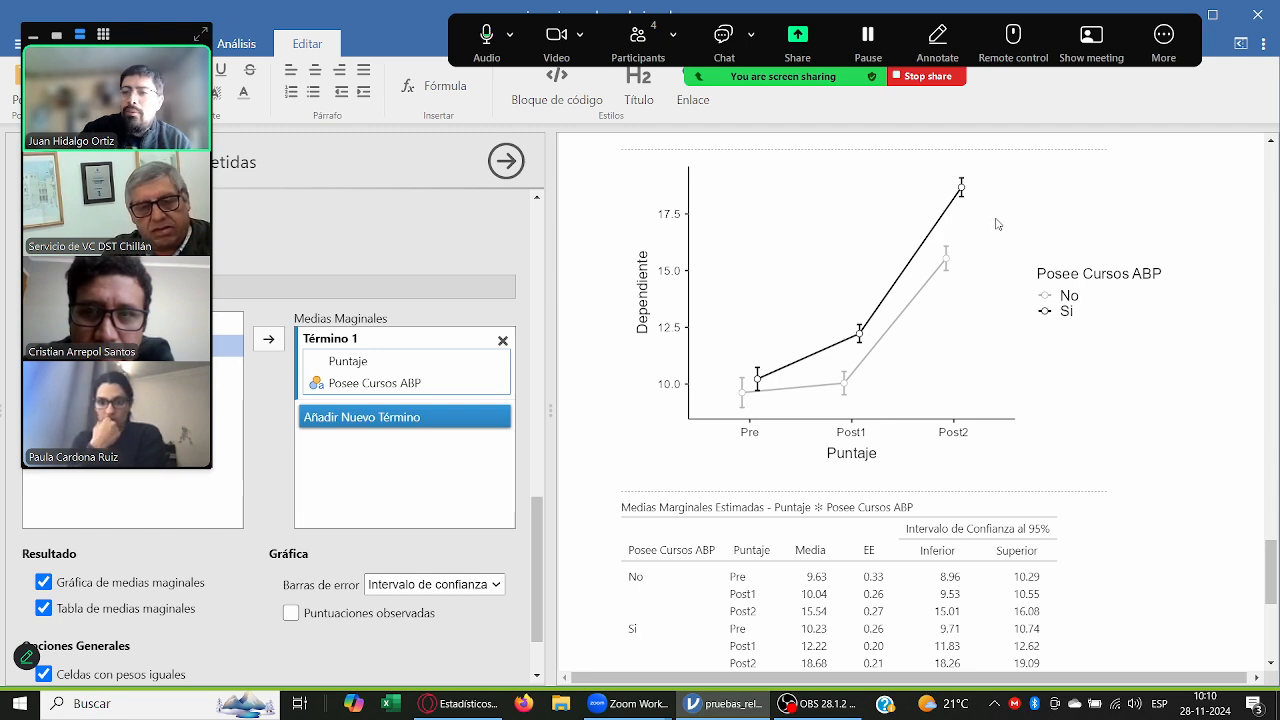
pyautogui.scroll(-2, 966, 306)
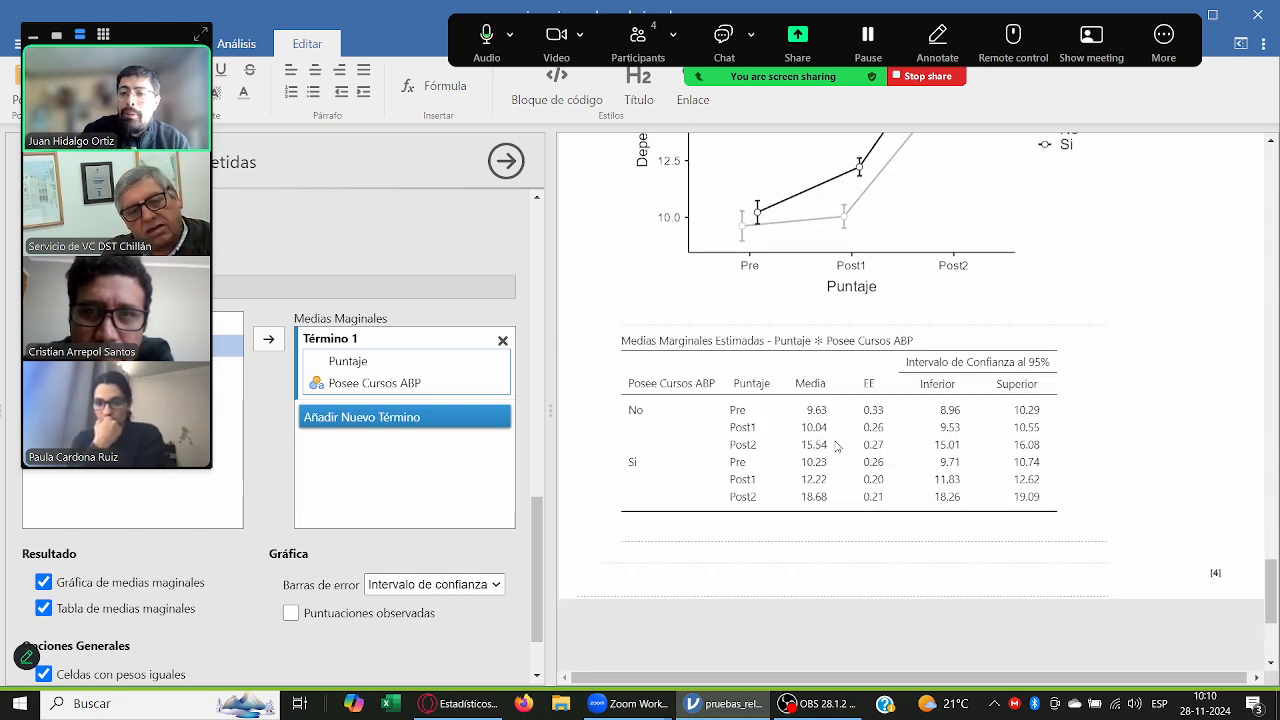
pyautogui.scroll(2, 836, 442)
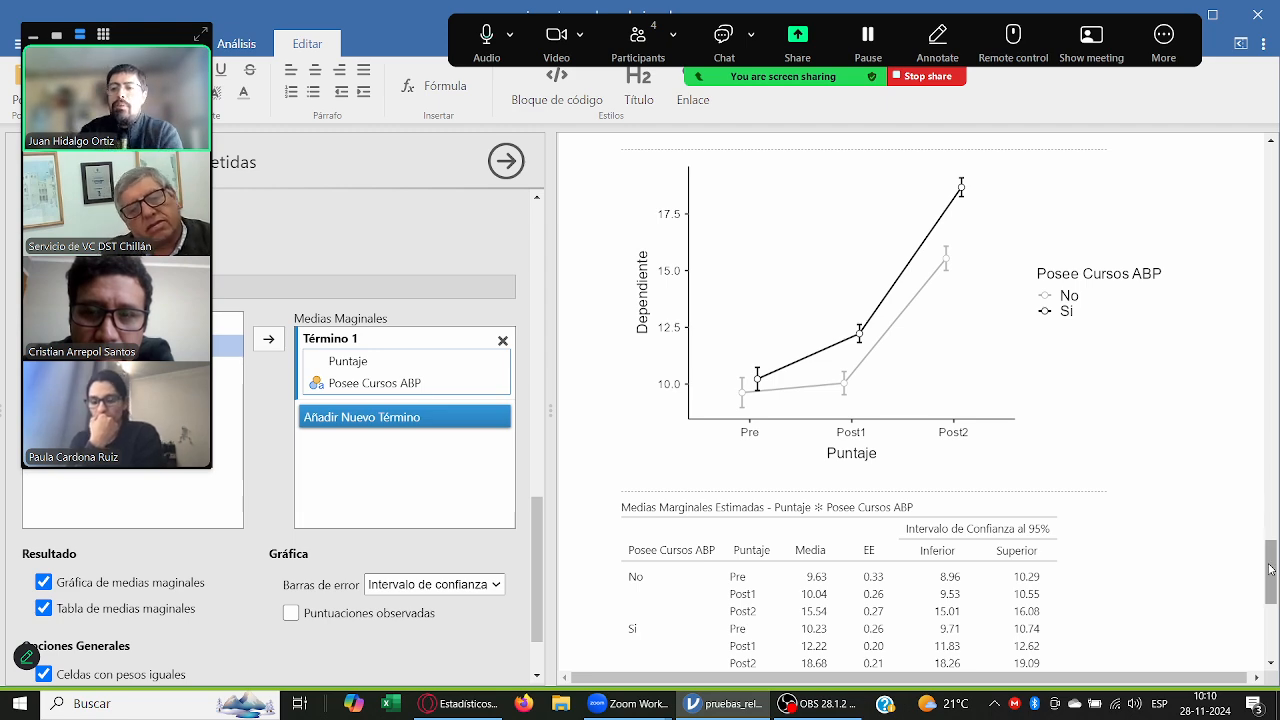
pyautogui.moveTo(1275, 556)
pyautogui.mouseDown()
pyautogui.moveTo(1277, 483)
pyautogui.moveTo(1276, 563)
pyautogui.mouseUp()
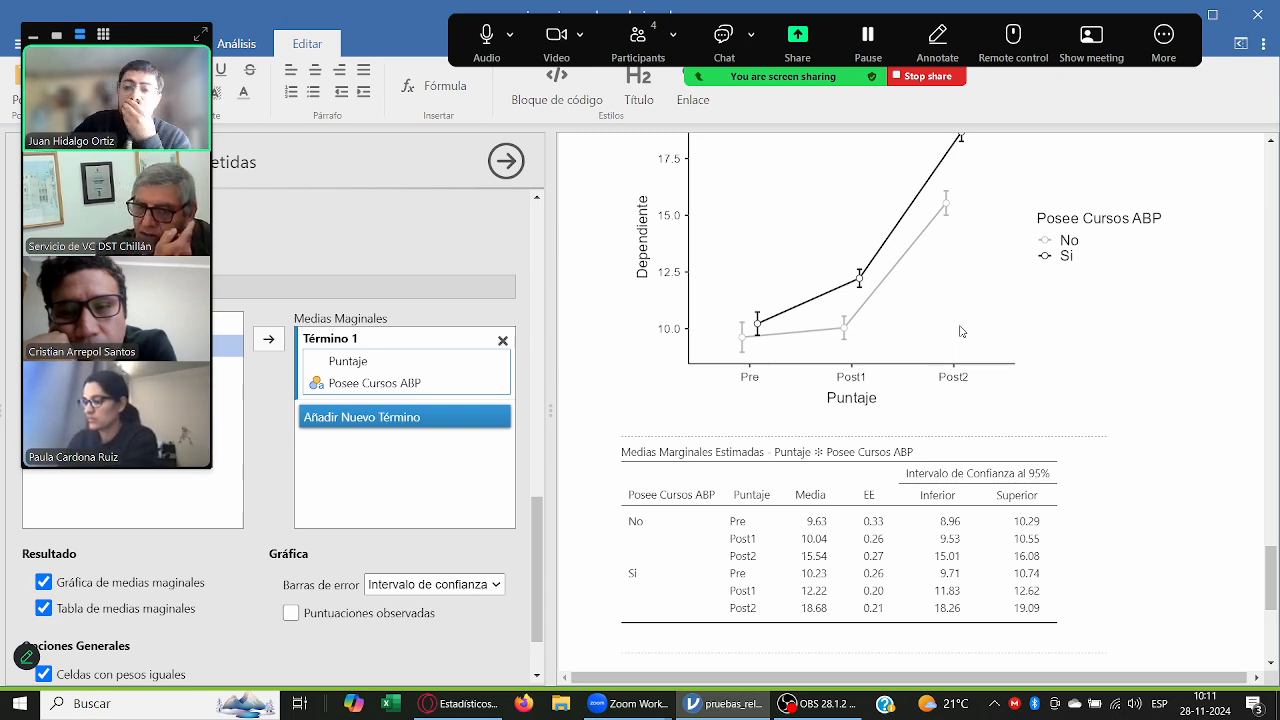
# Step: Append *** after "percentiles." in the last bullet of the note under the independent samples T test
pyautogui.moveTo(1270, 580); pyautogui.dragTo(1262, 368)
pyautogui.click(829, 253)
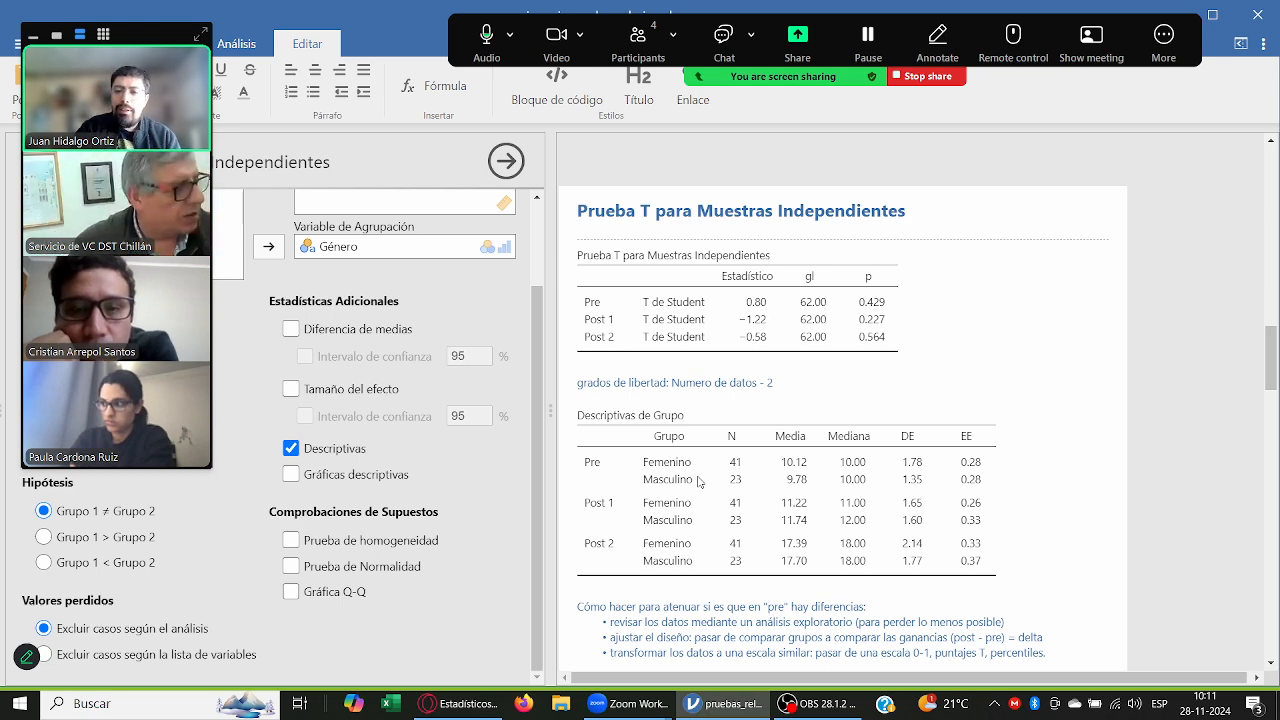
pyautogui.scroll(-3, 699, 482)
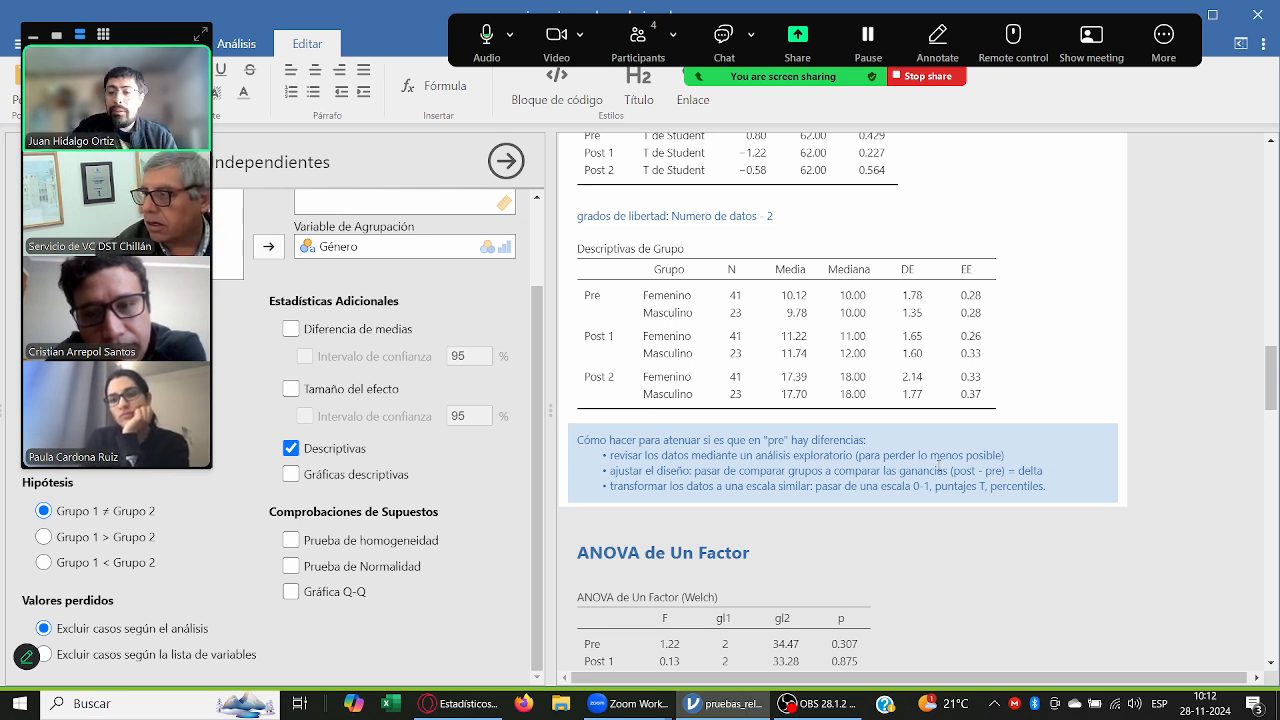
pyautogui.scroll(-2, 942, 492)
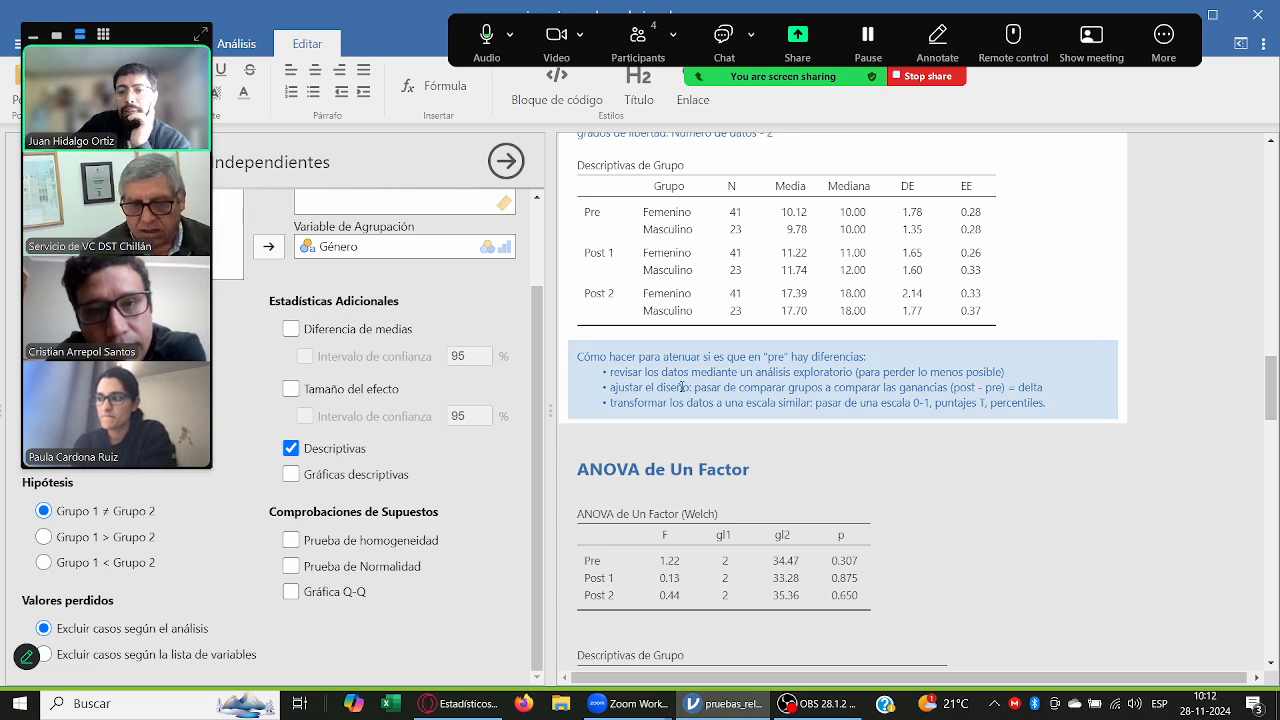
pyautogui.click(931, 407)
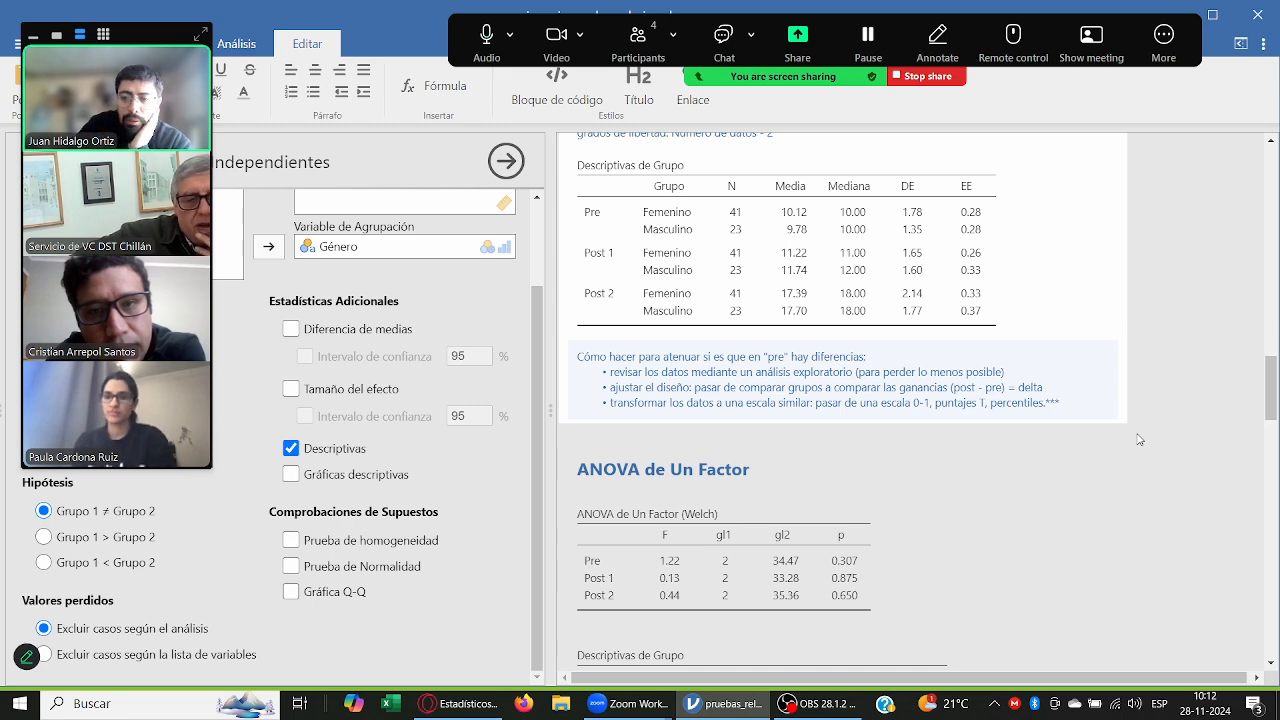
pyautogui.click(1139, 438)
# Step: Review the results from the one-way ANOVA down to the marginal means and reopen the repeated-measures ANOVA options
pyautogui.scroll(-2, 1139, 436)
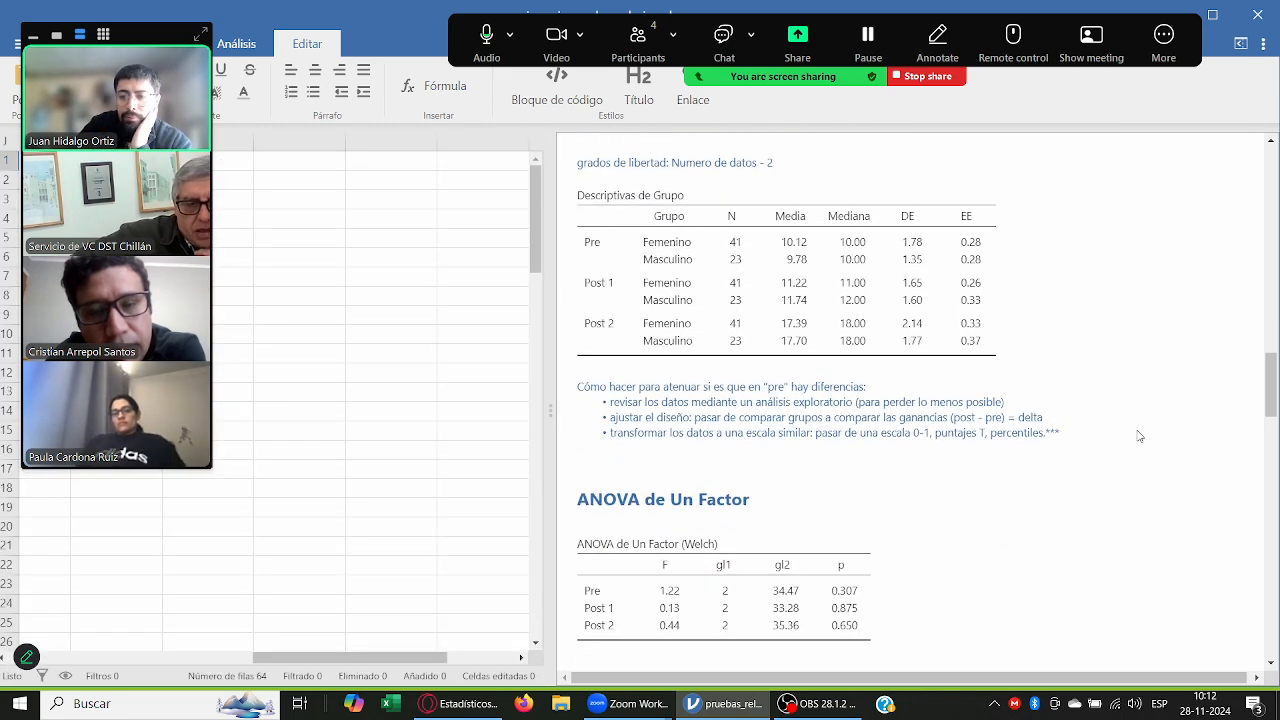
pyautogui.scroll(-3, 1139, 437)
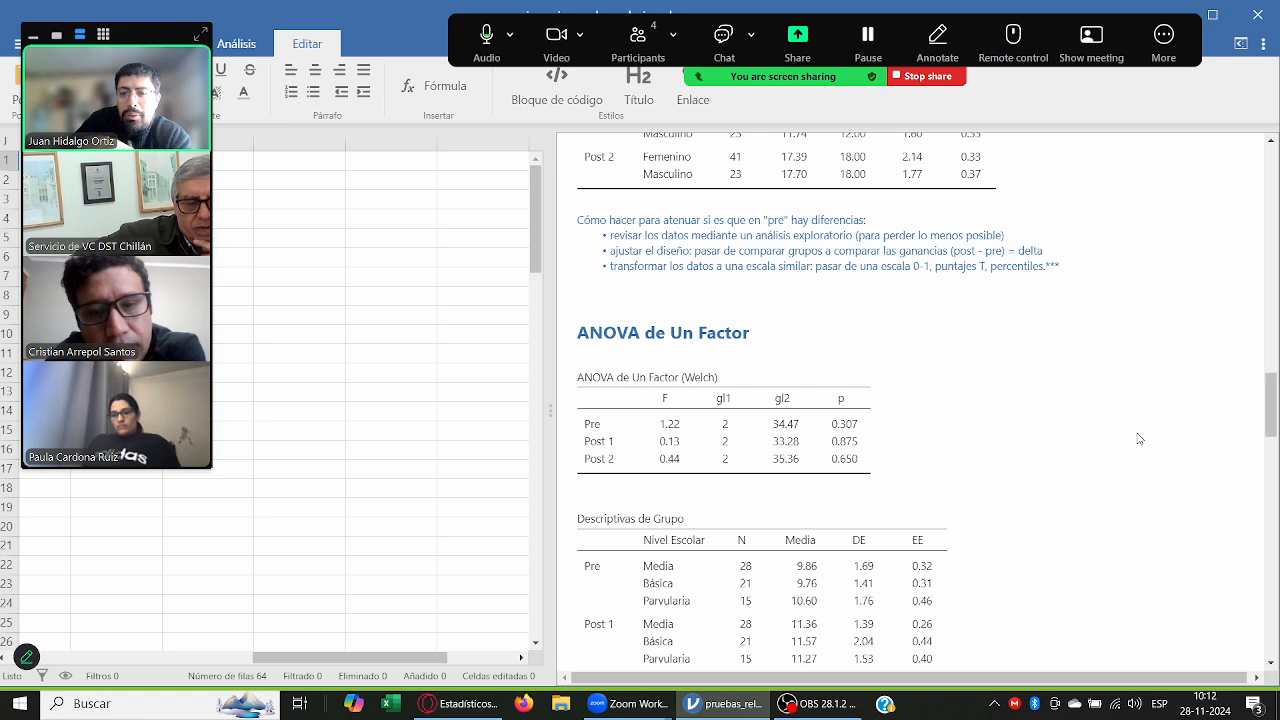
pyautogui.scroll(-2, 1139, 438)
pyautogui.scroll(-6, 1139, 438)
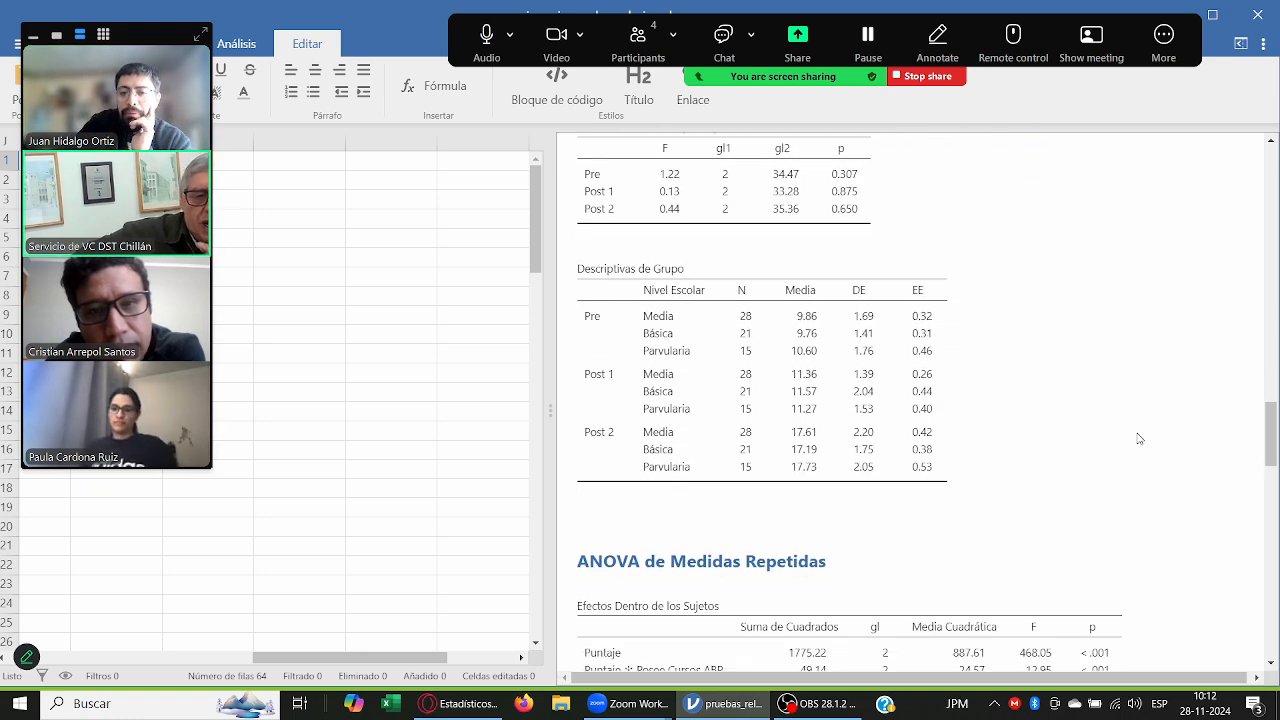
pyautogui.scroll(-8, 1139, 438)
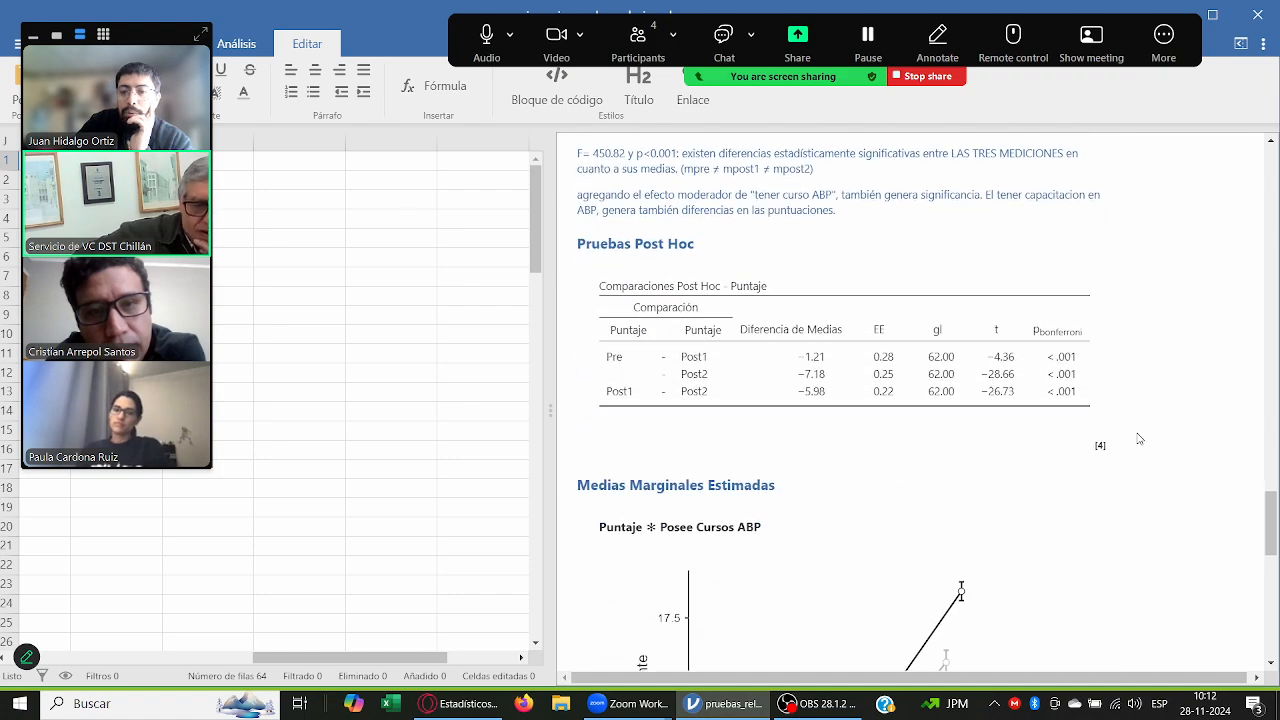
pyautogui.scroll(-1, 1225, 508)
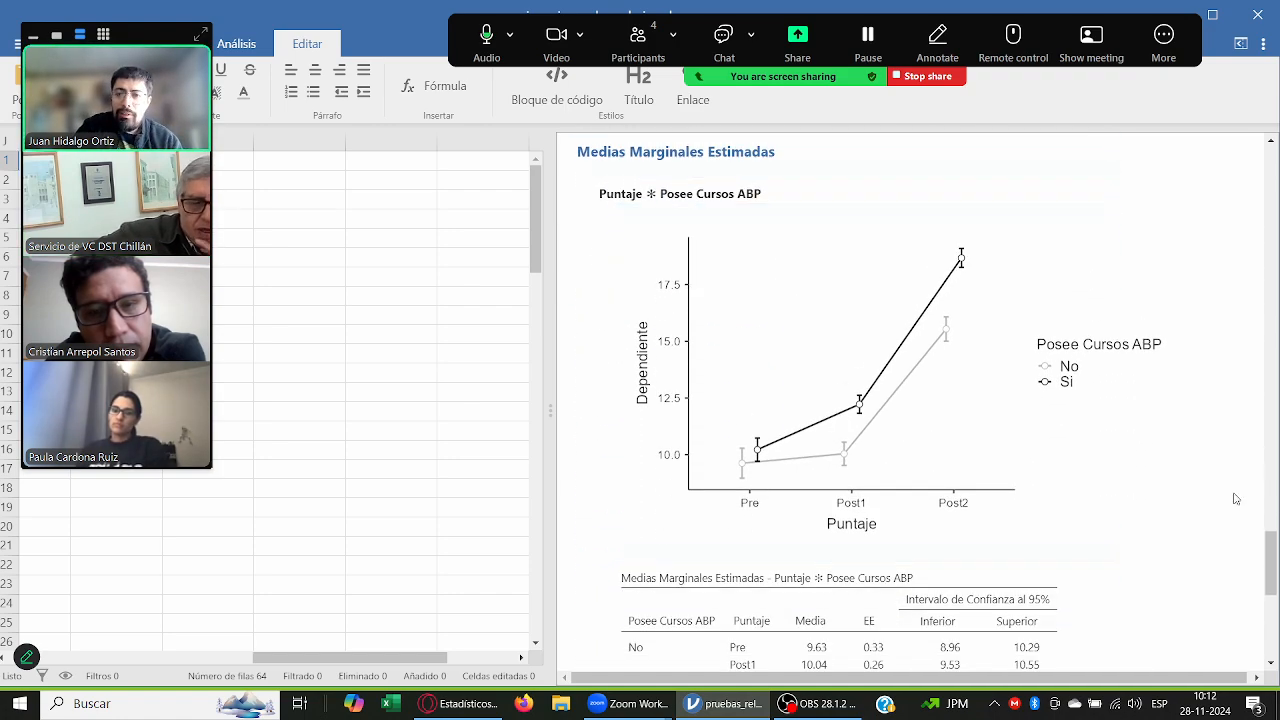
pyautogui.click(1228, 506)
pyautogui.scroll(-3, 1228, 506)
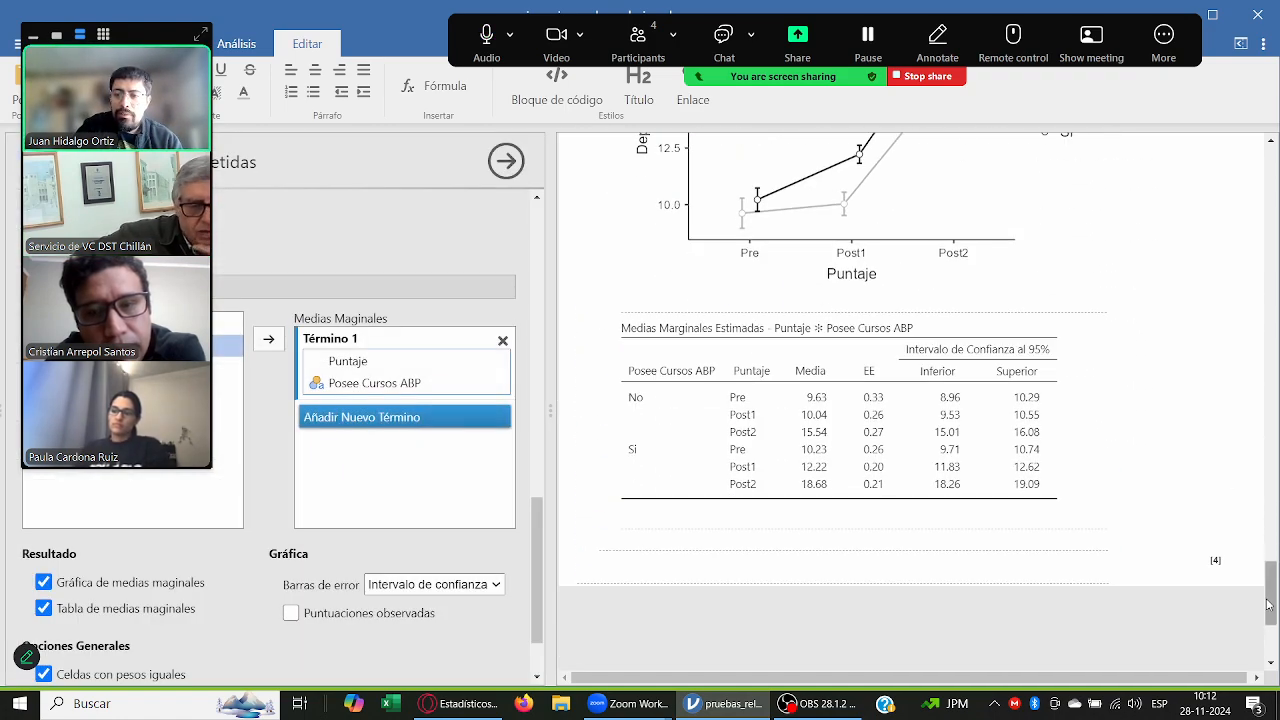
# Step: Compare the No and Si groups in the Puntaje by Posee Cursos ABP marginal means plot and table
pyautogui.scroll(20, 1228, 506)
pyautogui.scroll(8, 915, 400)
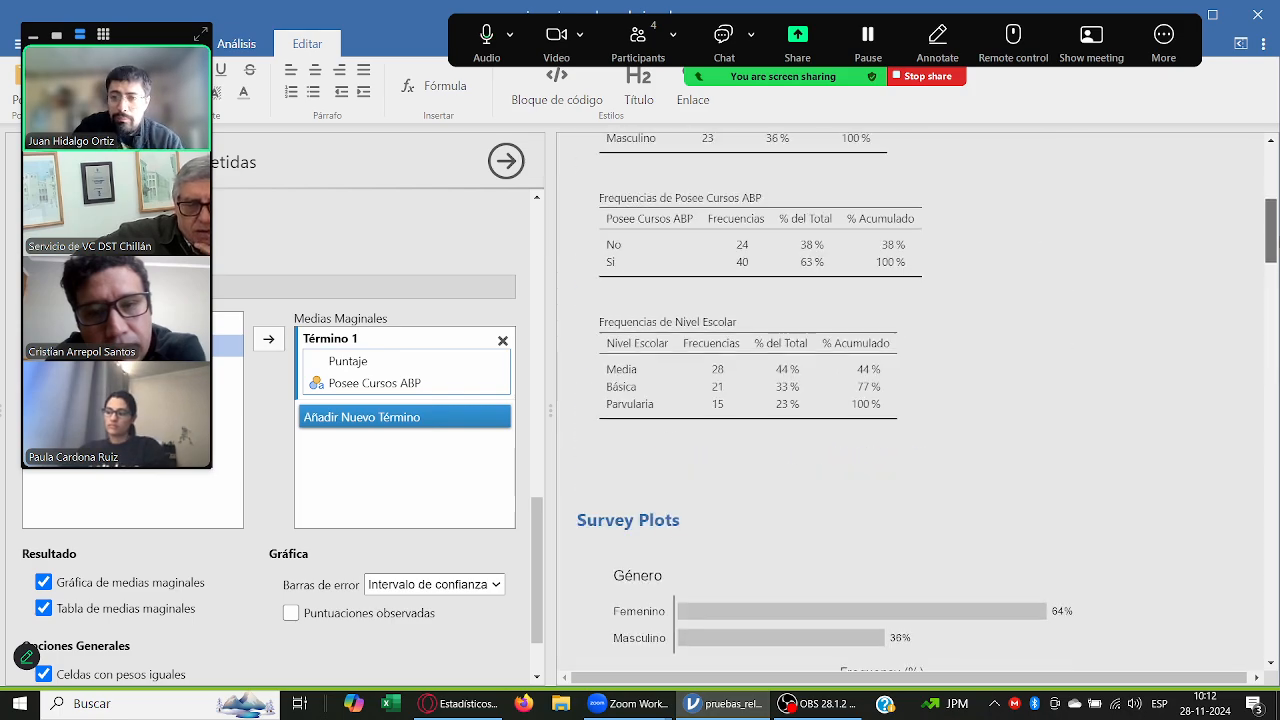
pyautogui.scroll(-20, 915, 400)
pyautogui.scroll(-6, 1215, 460)
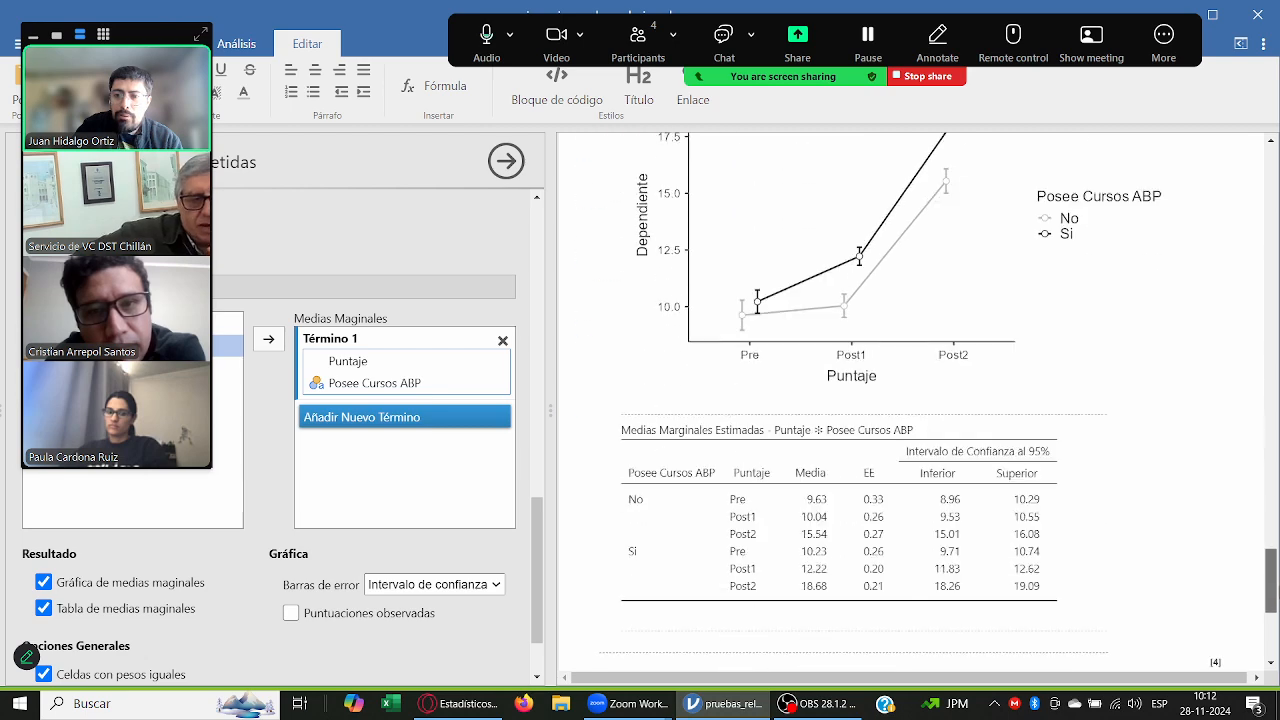
pyautogui.scroll(2, 1233, 490)
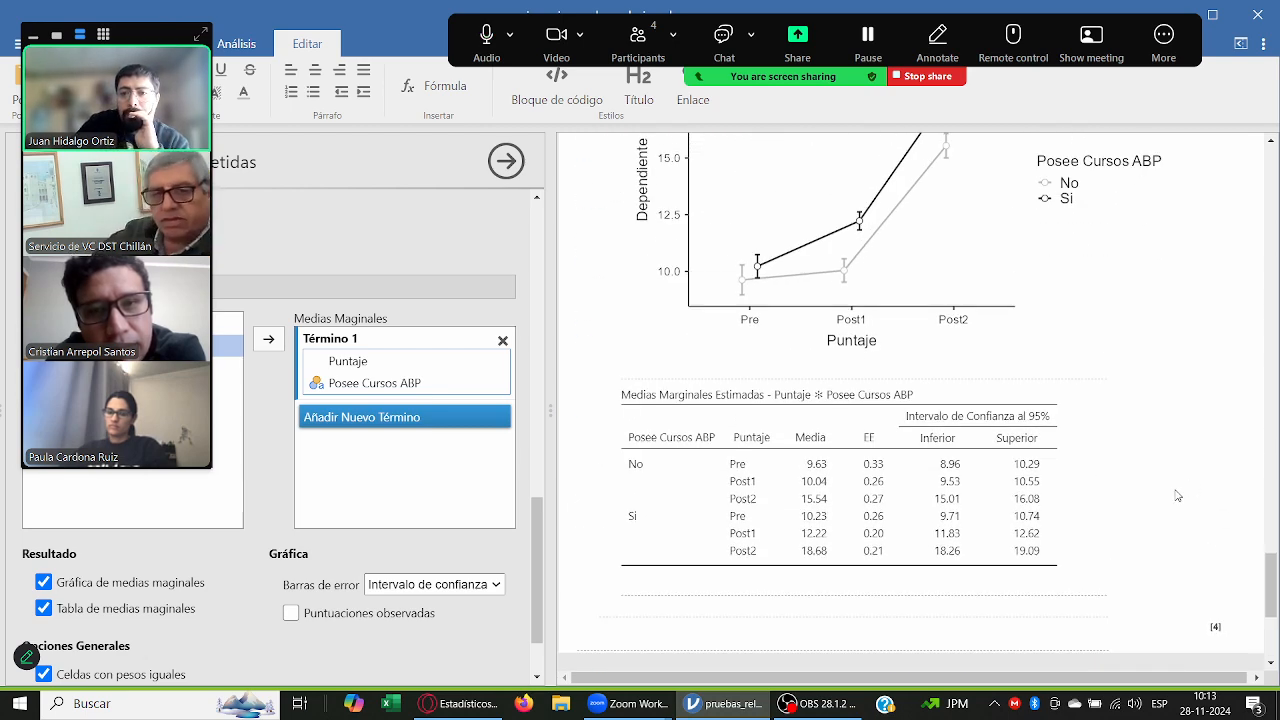
pyautogui.scroll(1, 1178, 495)
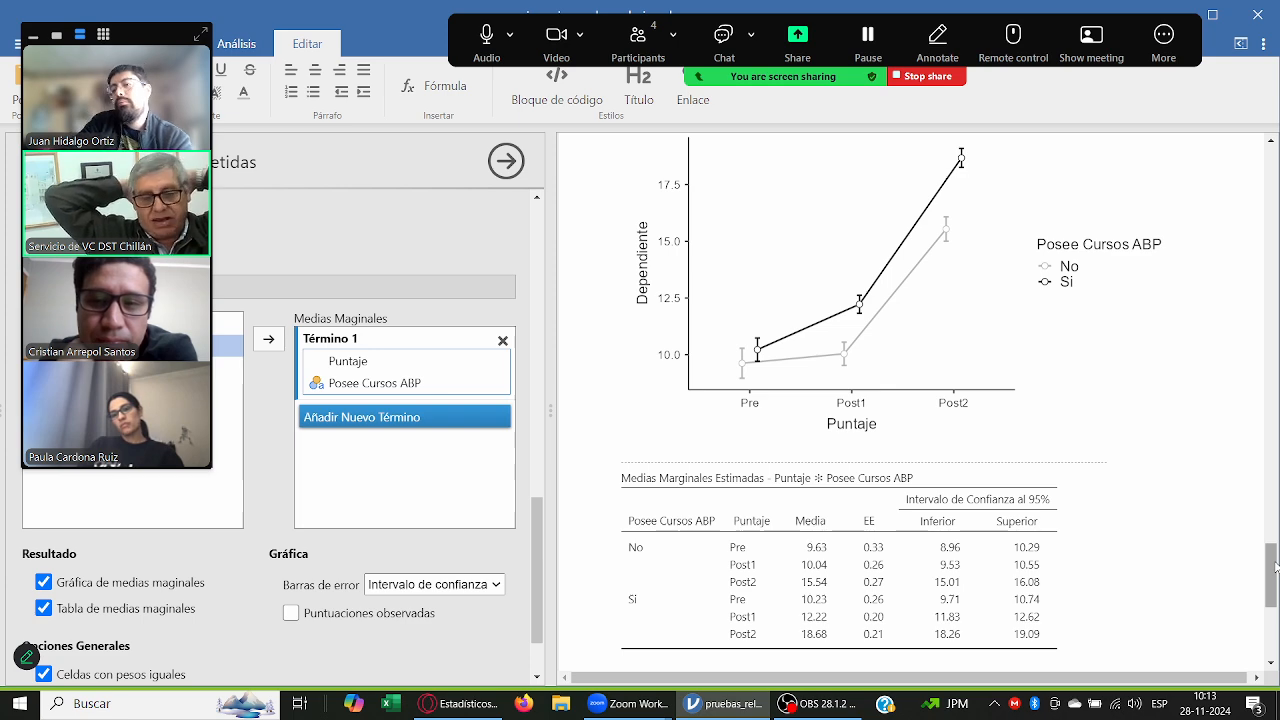
pyautogui.moveTo(1275, 562); pyautogui.dragTo(1275, 565)
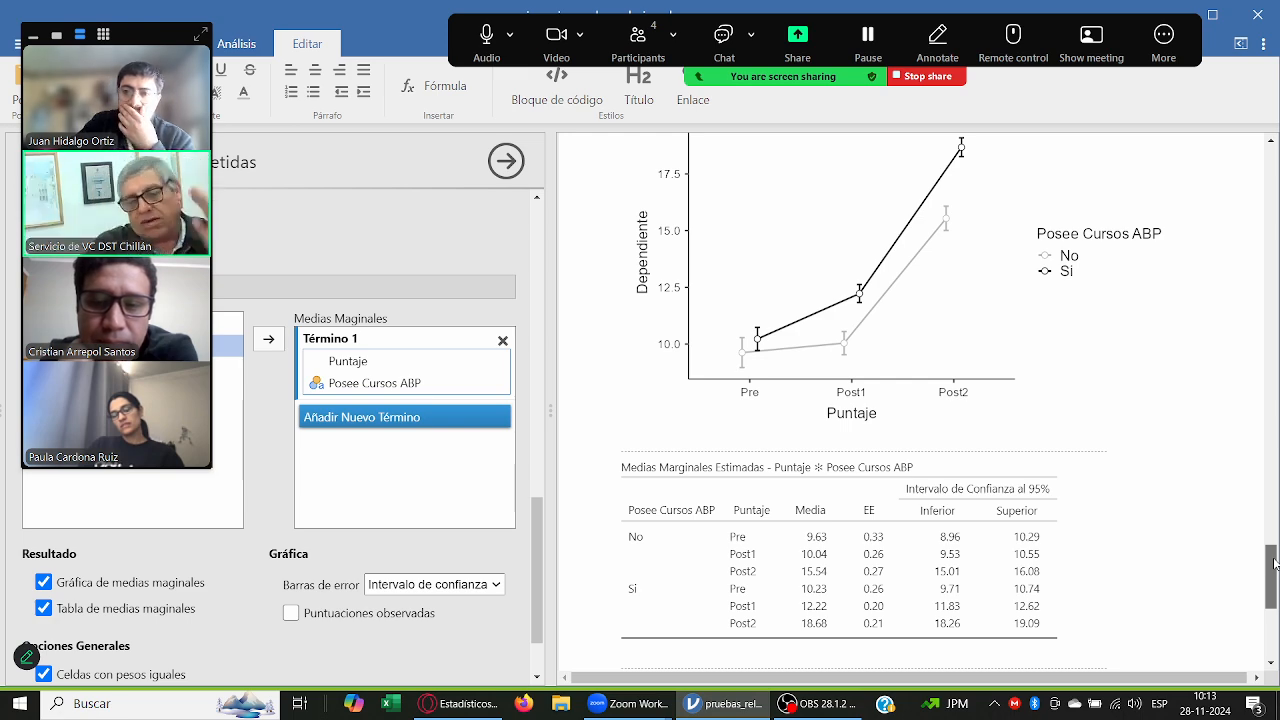
pyautogui.moveTo(1275, 565)
pyautogui.mouseDown()
pyautogui.moveTo(1275, 589)
pyautogui.moveTo(1275, 573)
pyautogui.mouseUp()
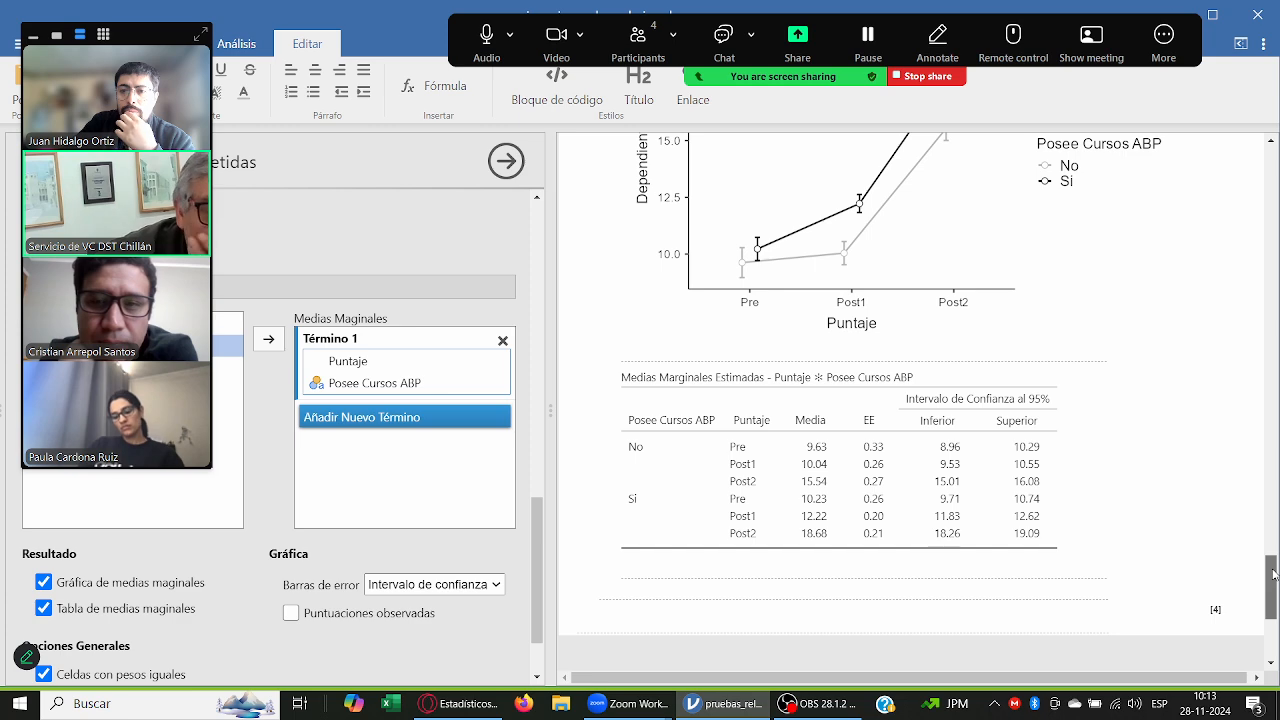
# Step: Minimize the meeting video thumbnails and collapse the Medias Marginales Estimadas and Pruebas Post Hoc option sections
pyautogui.click(54, 37)
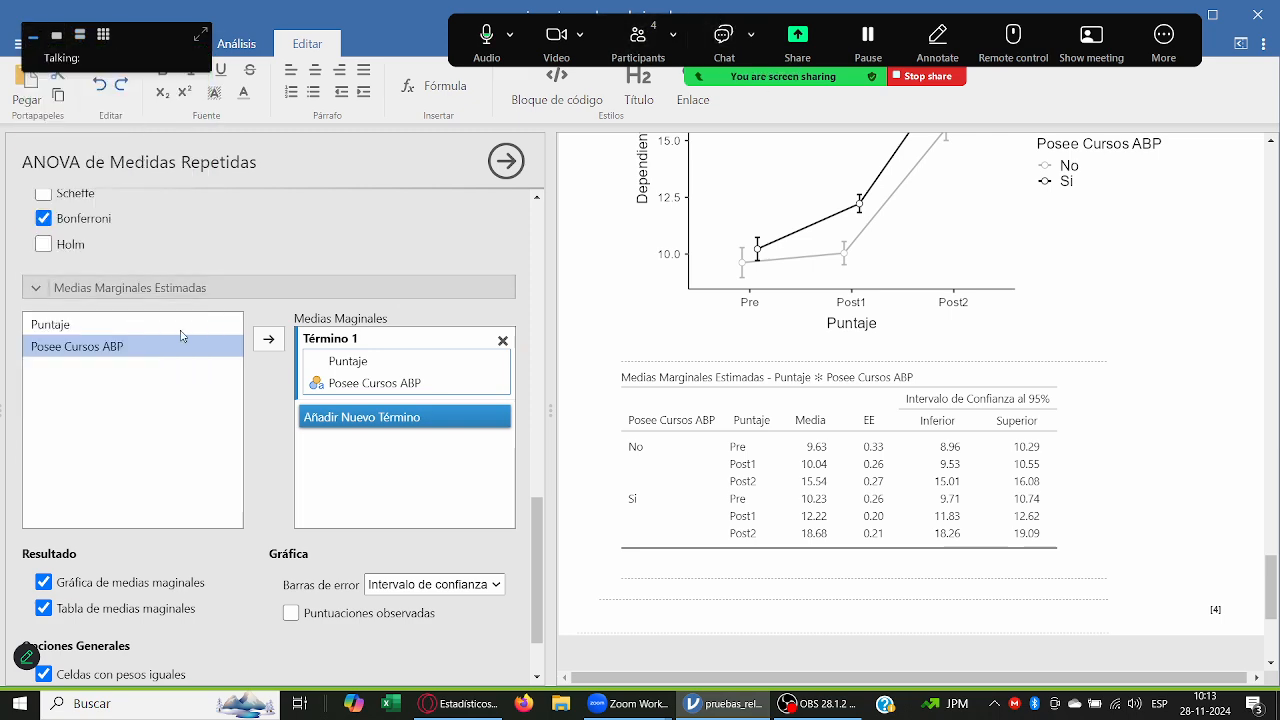
pyautogui.click(192, 290)
pyautogui.click(257, 226)
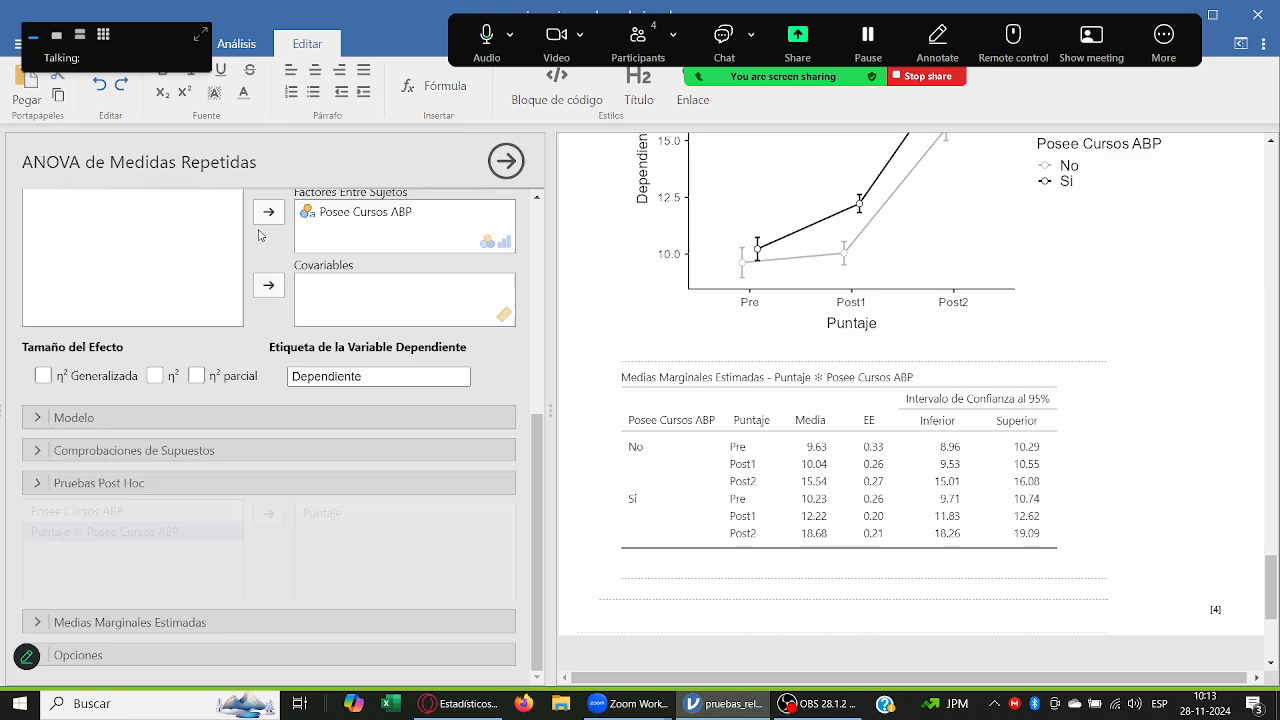
pyautogui.scroll(6, 262, 225)
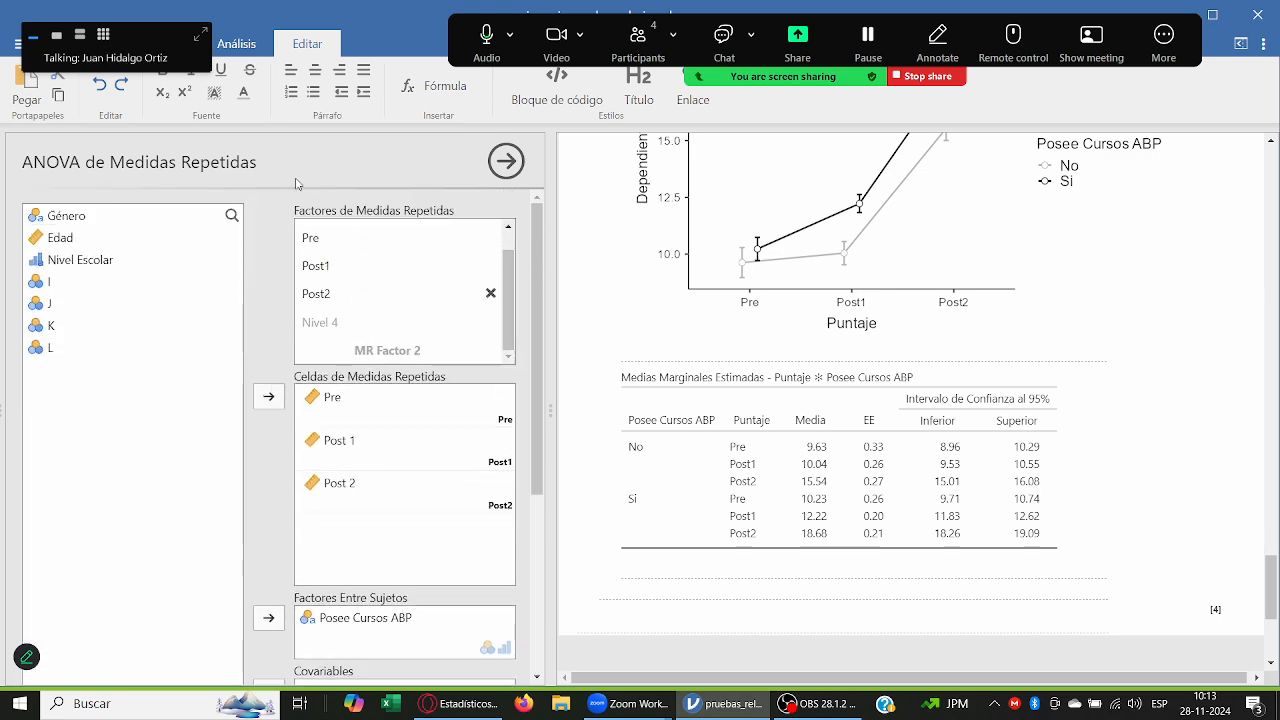
# Step: Move the meeting video panel away from the analysis options and show its participant thumbnails again
pyautogui.moveTo(130, 40); pyautogui.dragTo(1250, 94)
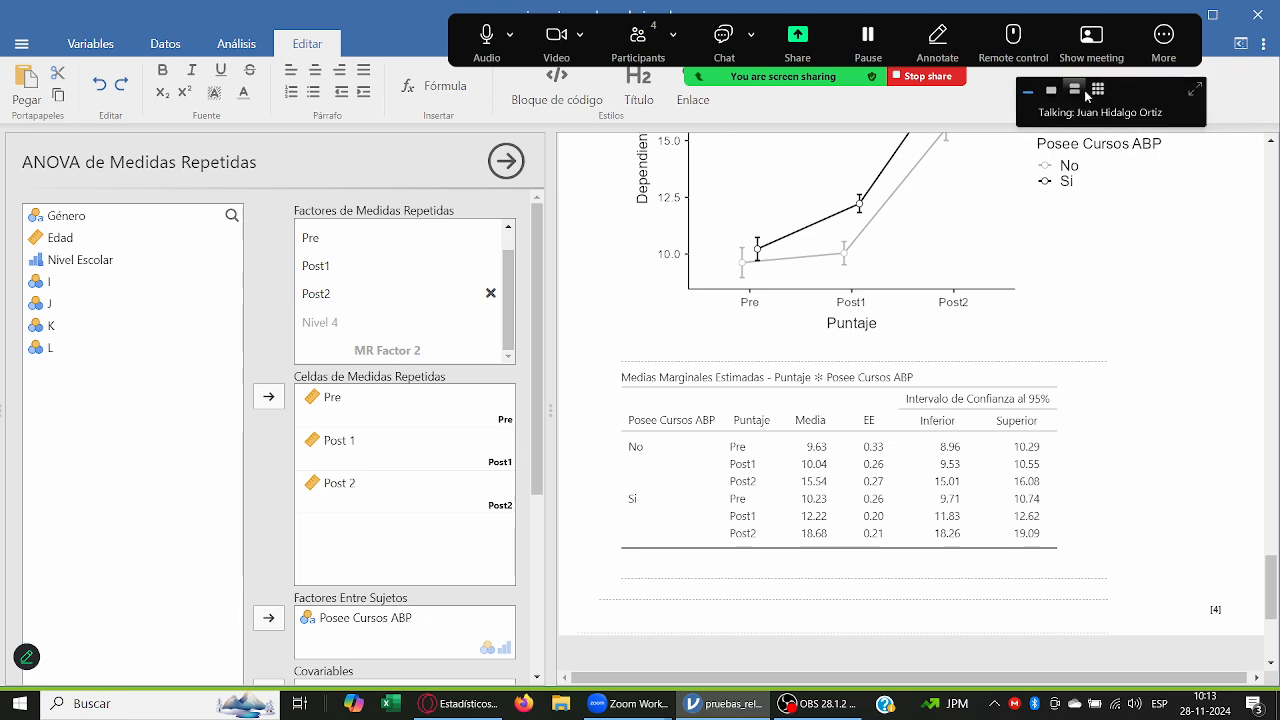
pyautogui.click(1074, 90)
pyautogui.moveTo(1132, 95); pyautogui.dragTo(1194, 100)
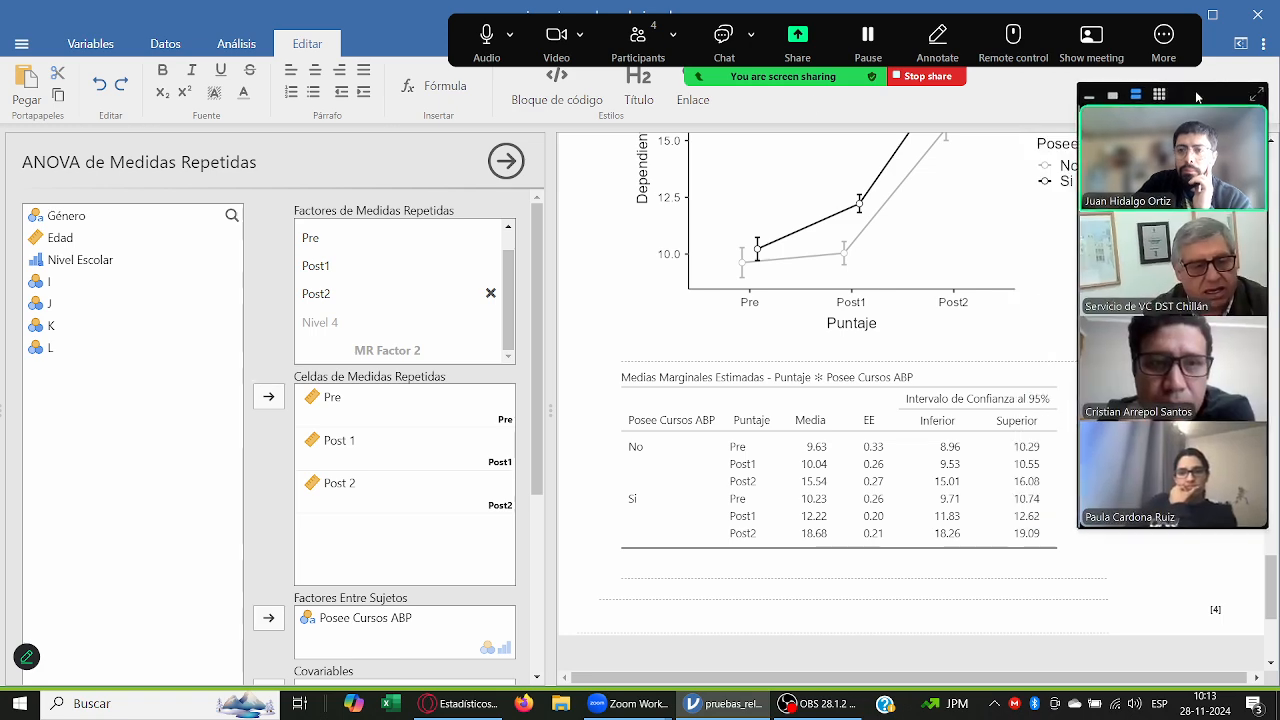
# Step: Add a non-parametric repeated-measures ANOVA (Friedman) to the analyses
pyautogui.click(237, 46)
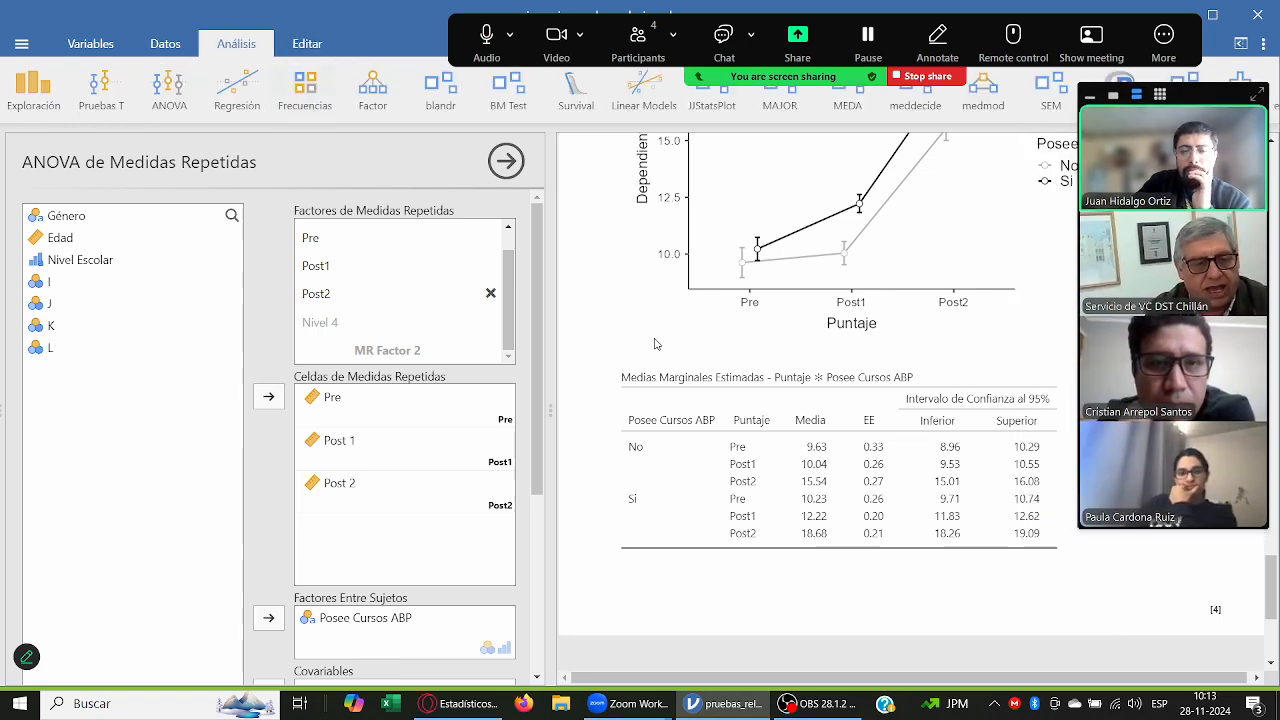
pyautogui.scroll(1, 655, 346)
pyautogui.scroll(-5, 657, 347)
pyautogui.click(169, 88)
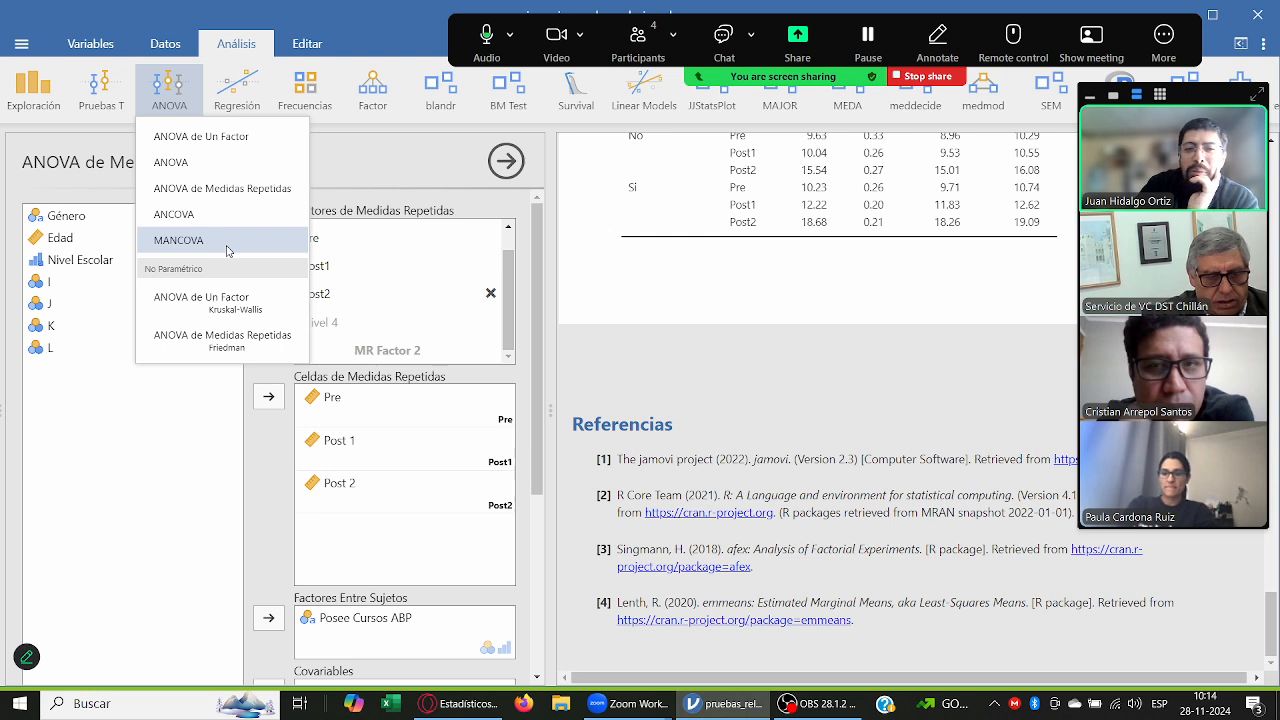
pyautogui.click(206, 340)
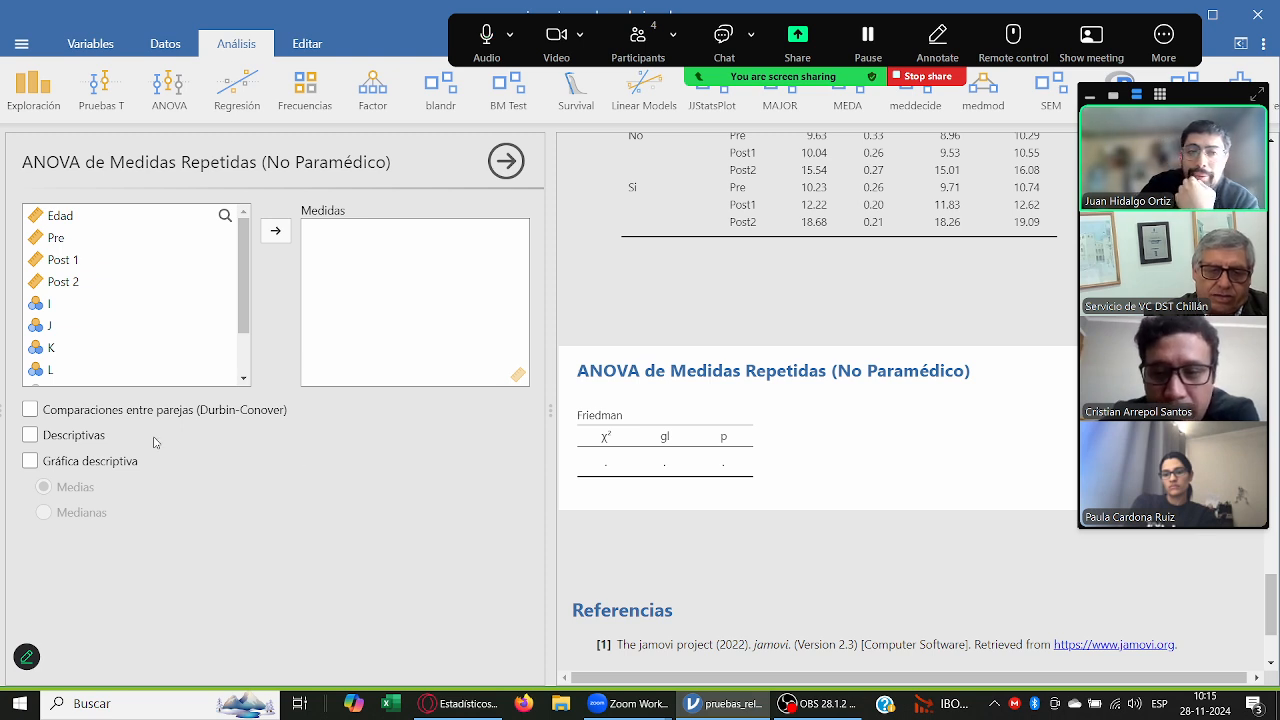
# Step: Assign Pre, Post 1 and Post 2 as the measures of the non-parametric repeated-measures ANOVA
pyautogui.click(77, 241)
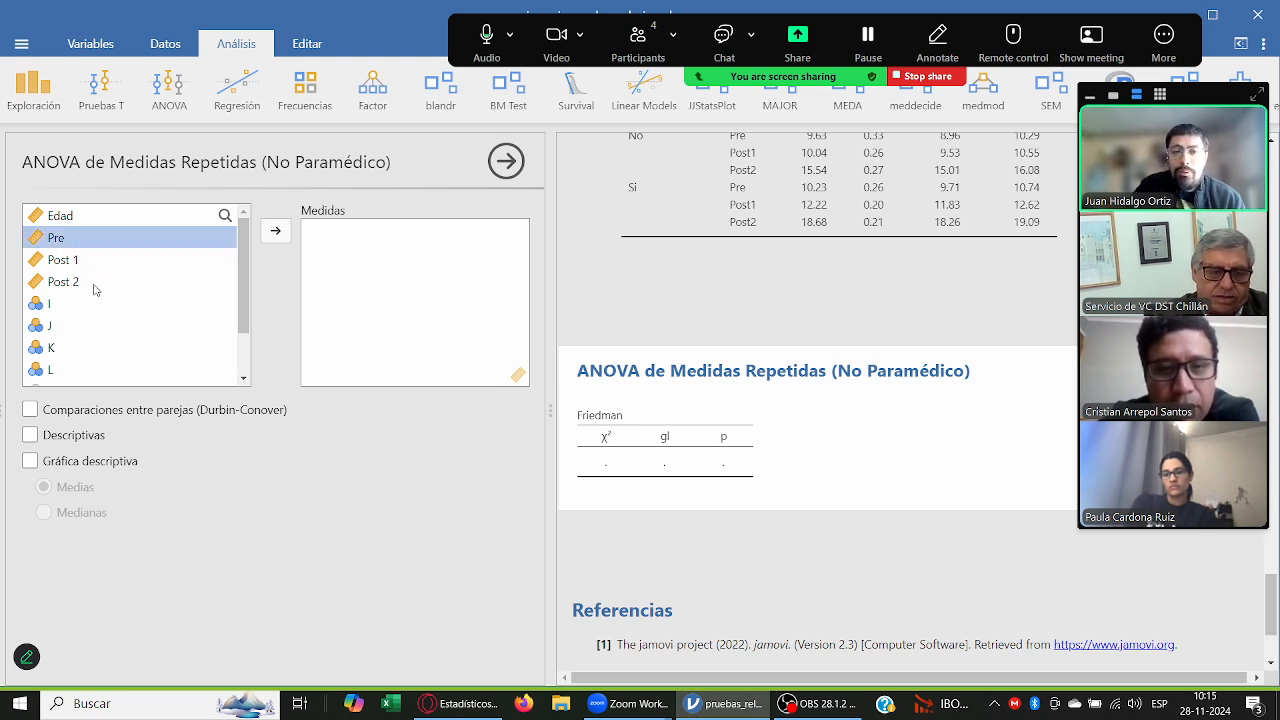
pyautogui.keyDown('shift'); pyautogui.click(93, 283); pyautogui.keyUp('shift')
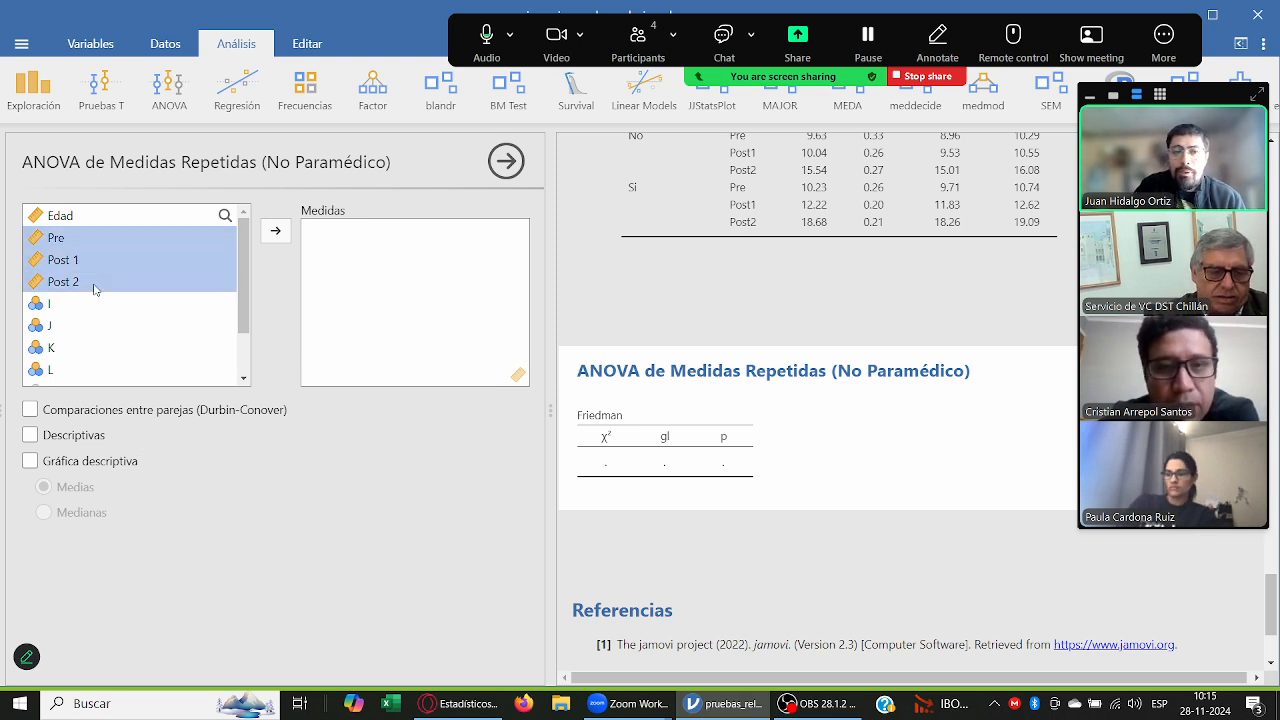
pyautogui.click(276, 233)
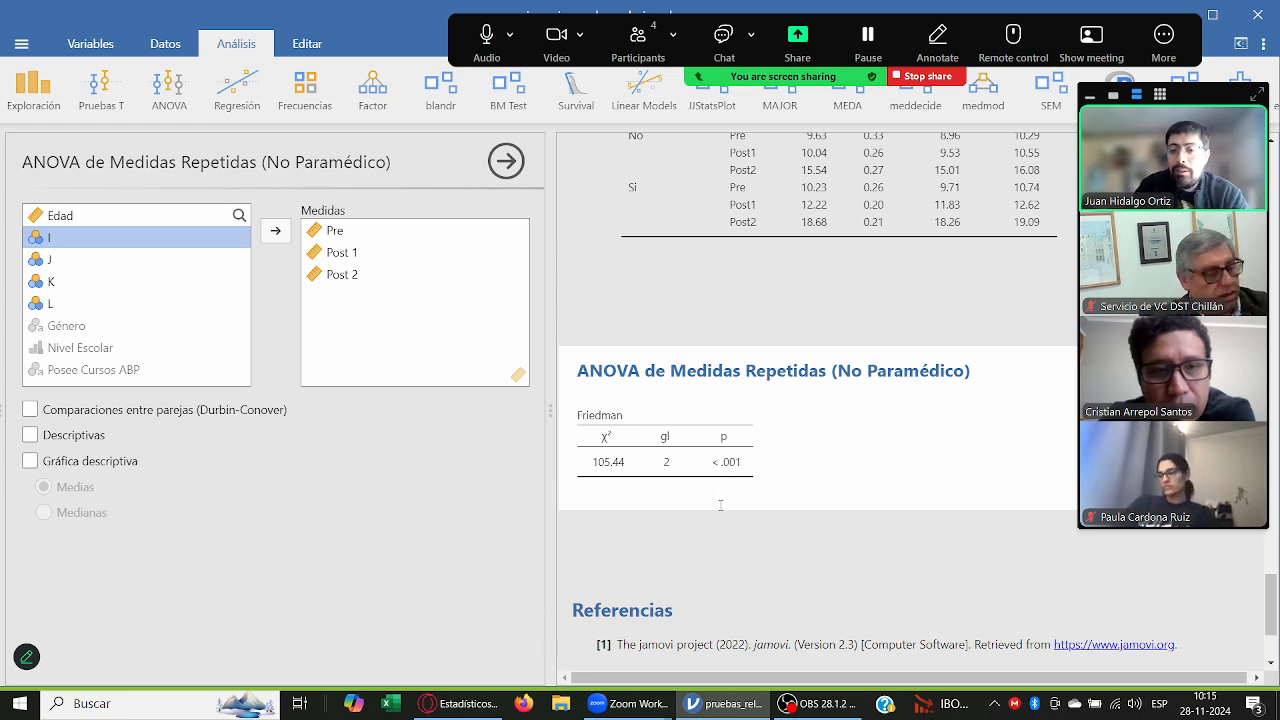
# Step: Annotate the Friedman table with "P<0.001 también existen diferencias entre las tres mediciones."
pyautogui.click(719, 500)
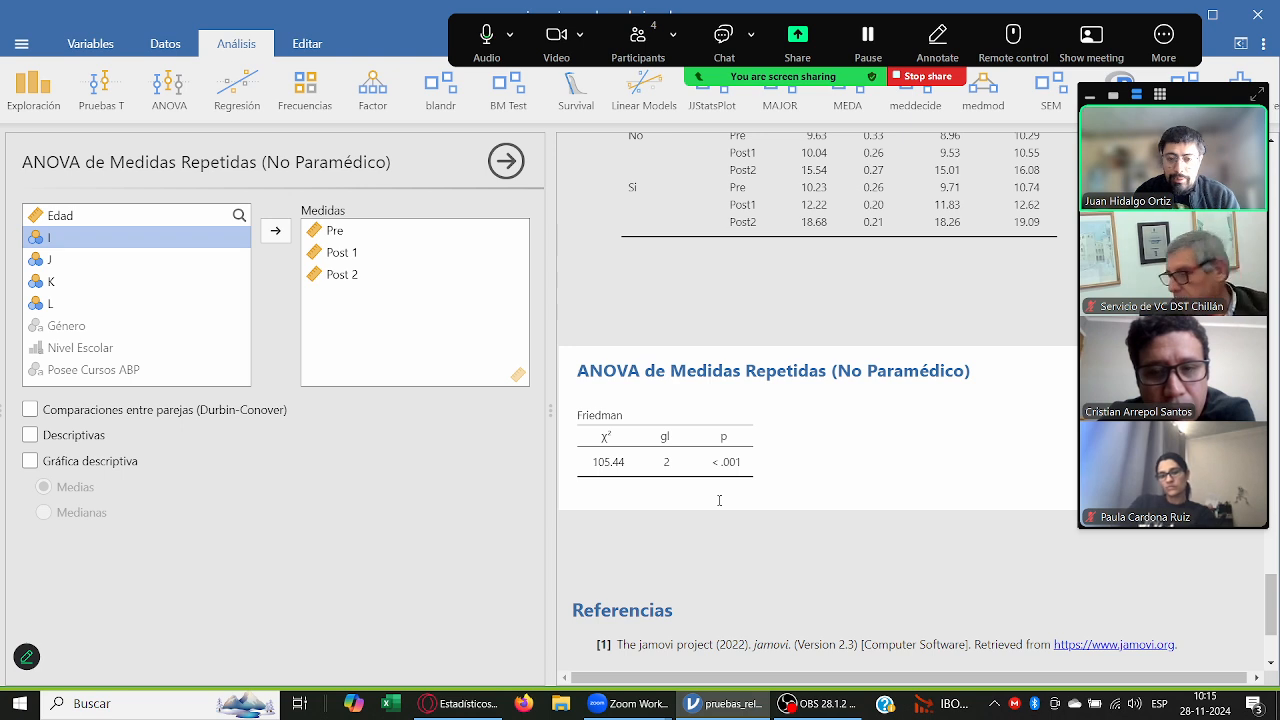
pyautogui.write('P<0.00')
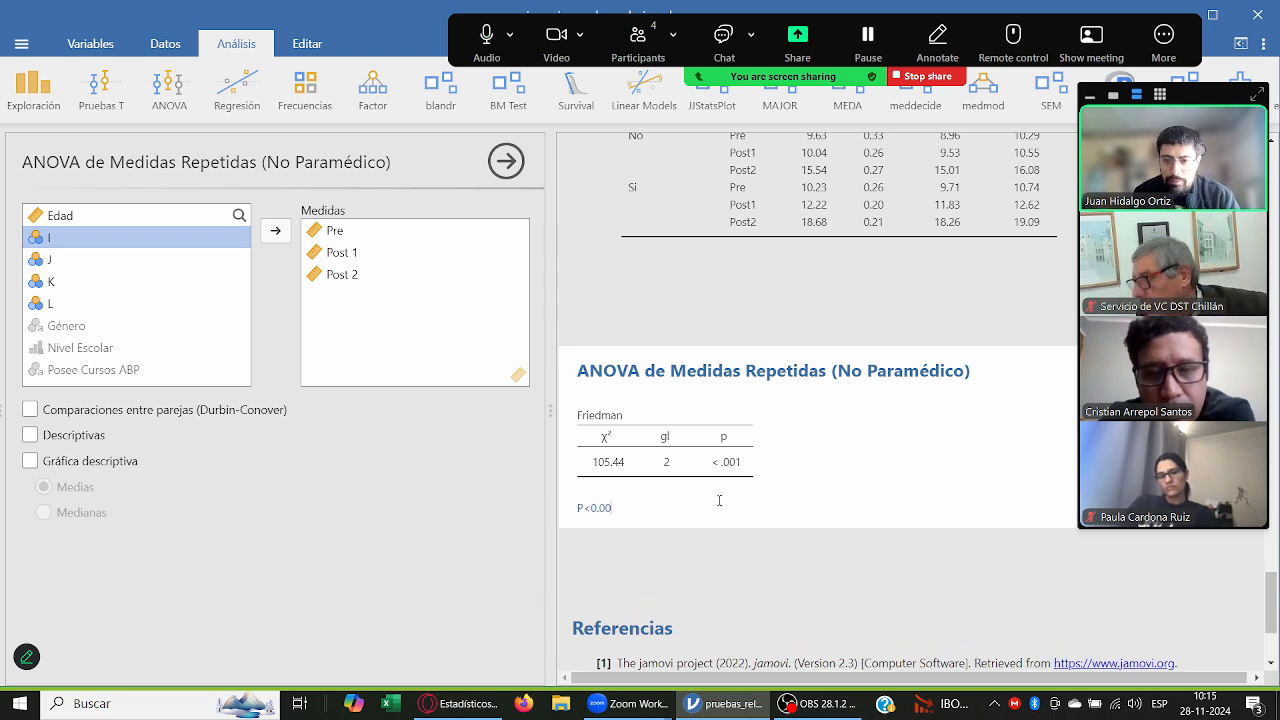
pyautogui.write('1 también existen diferen')
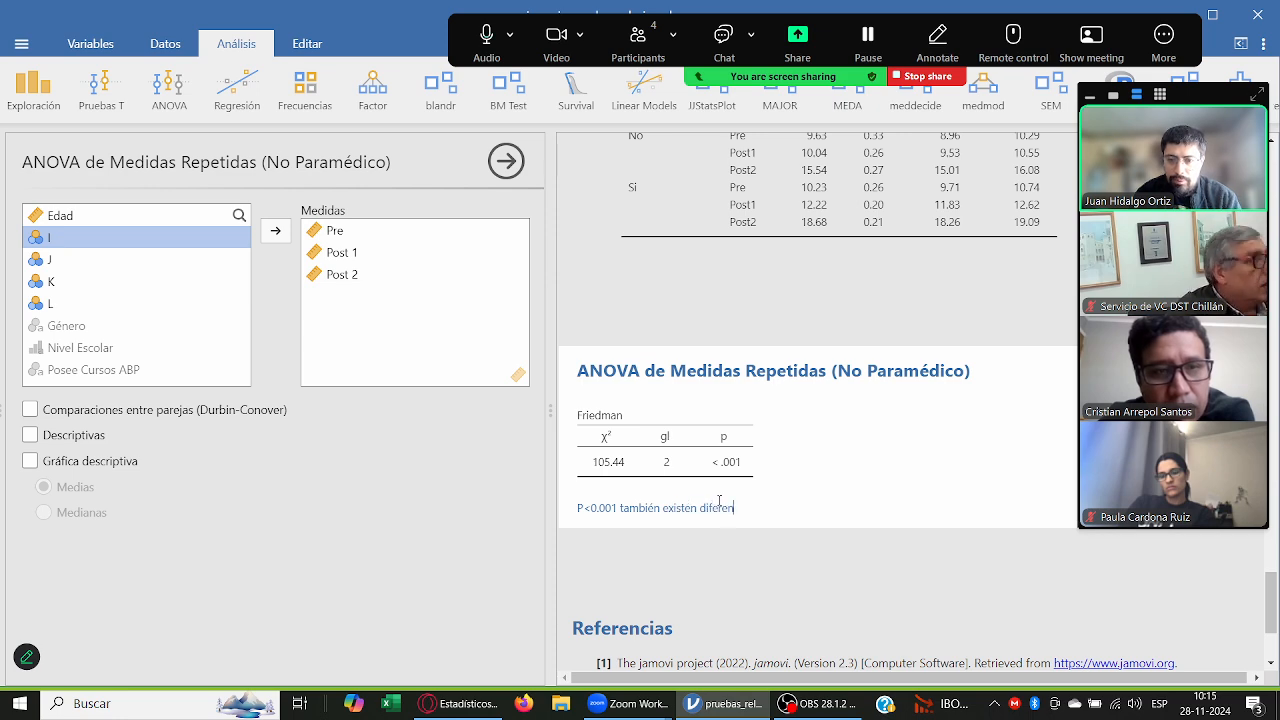
pyautogui.write('cias entre ')
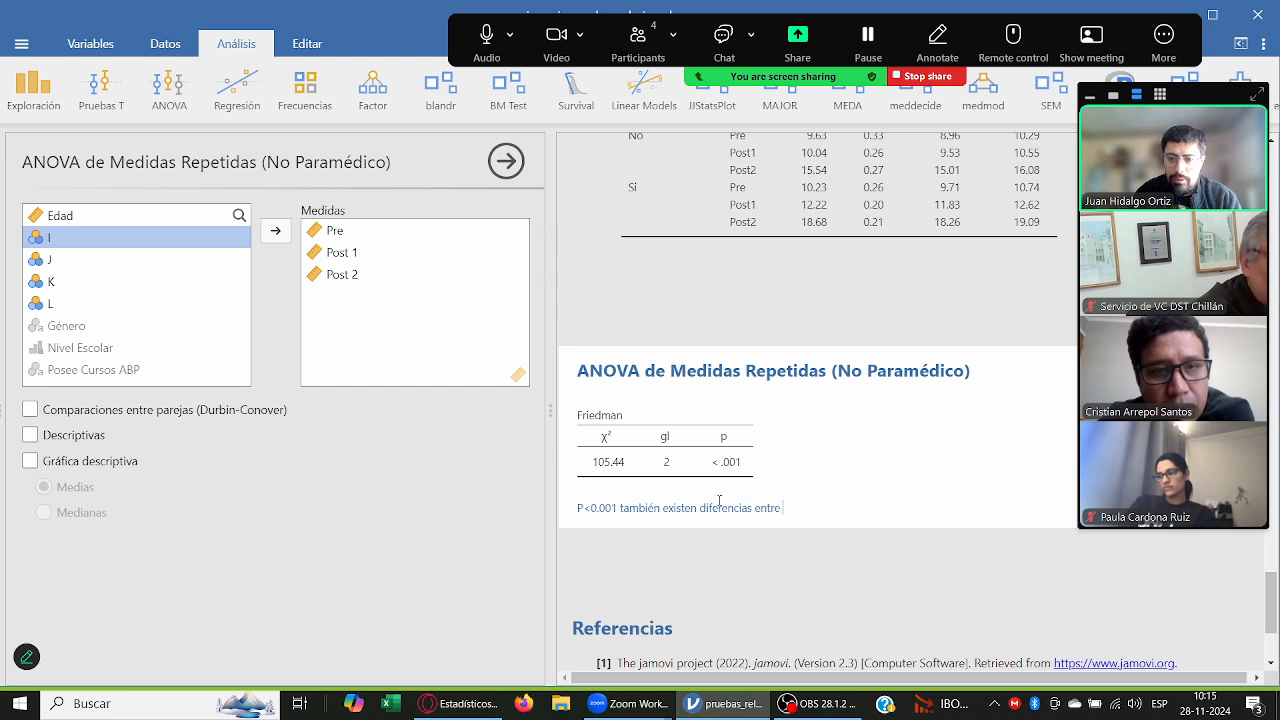
pyautogui.write('los t')
pyautogui.press('BackSpace')
pyautogui.press('BackSpace')
pyautogui.press('BackSpace')
pyautogui.press('BackSpace')
pyautogui.write('as t')
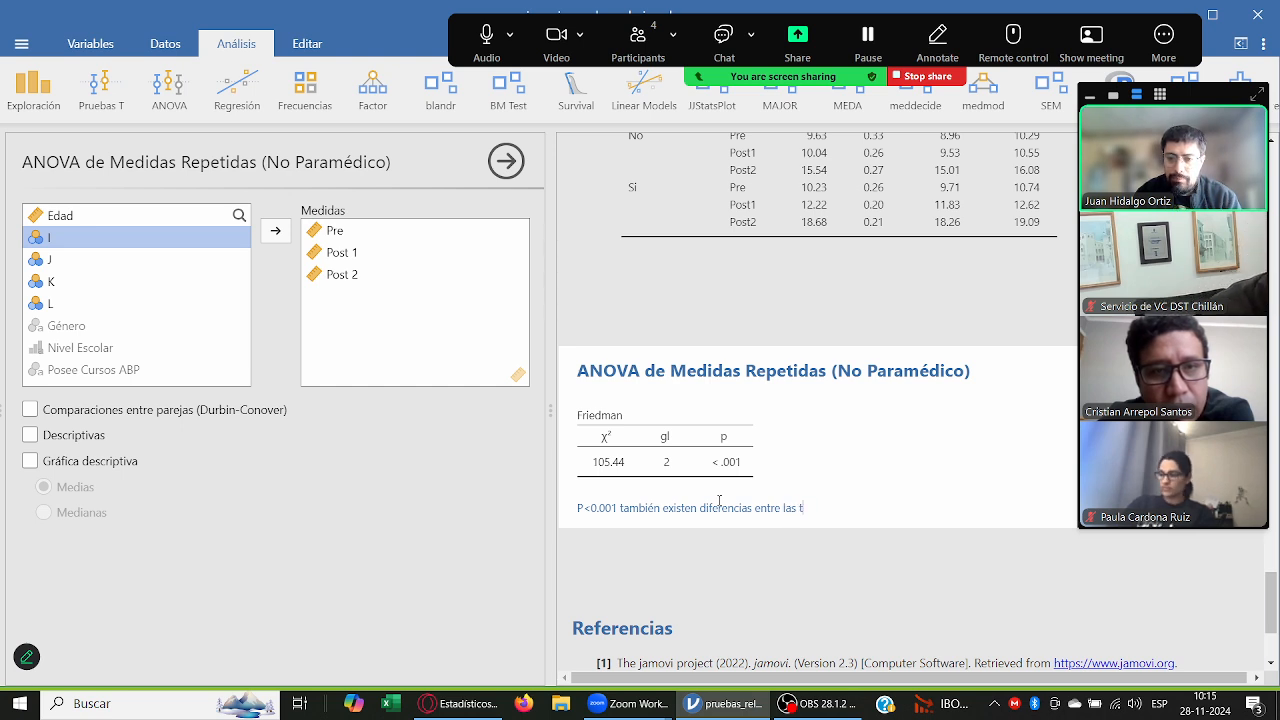
pyautogui.write('res med')
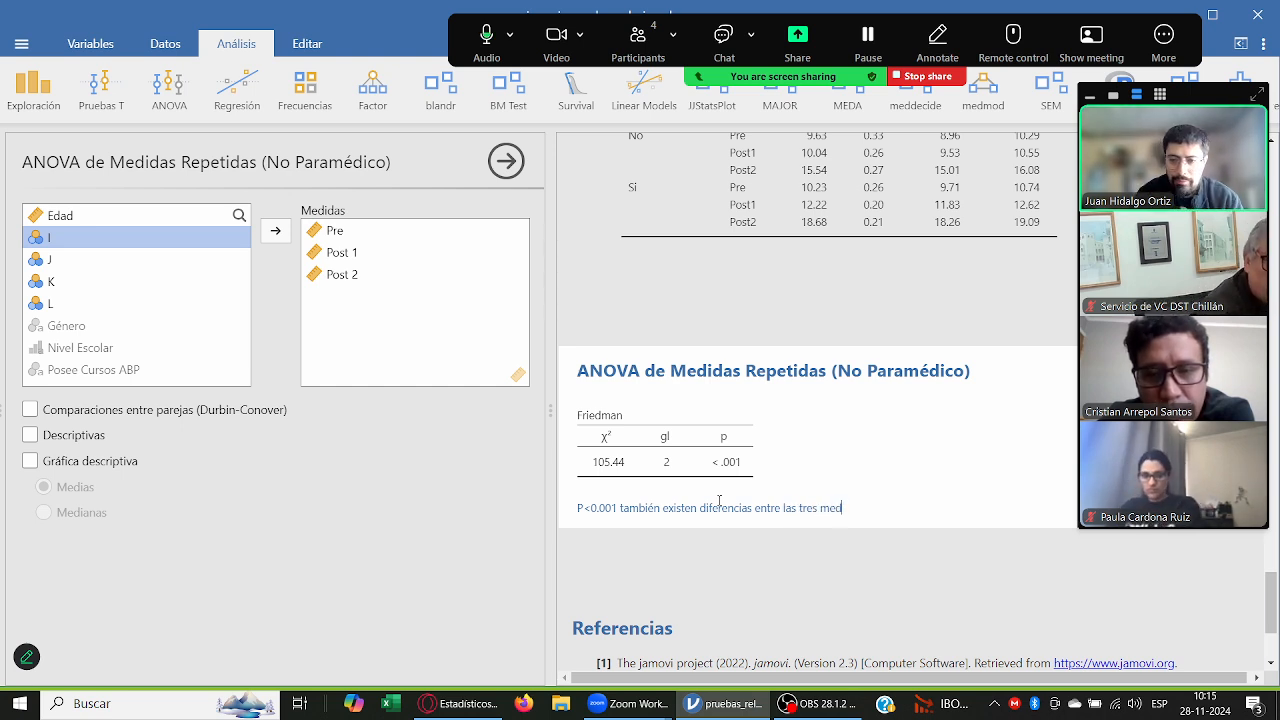
pyautogui.write('iciones.')
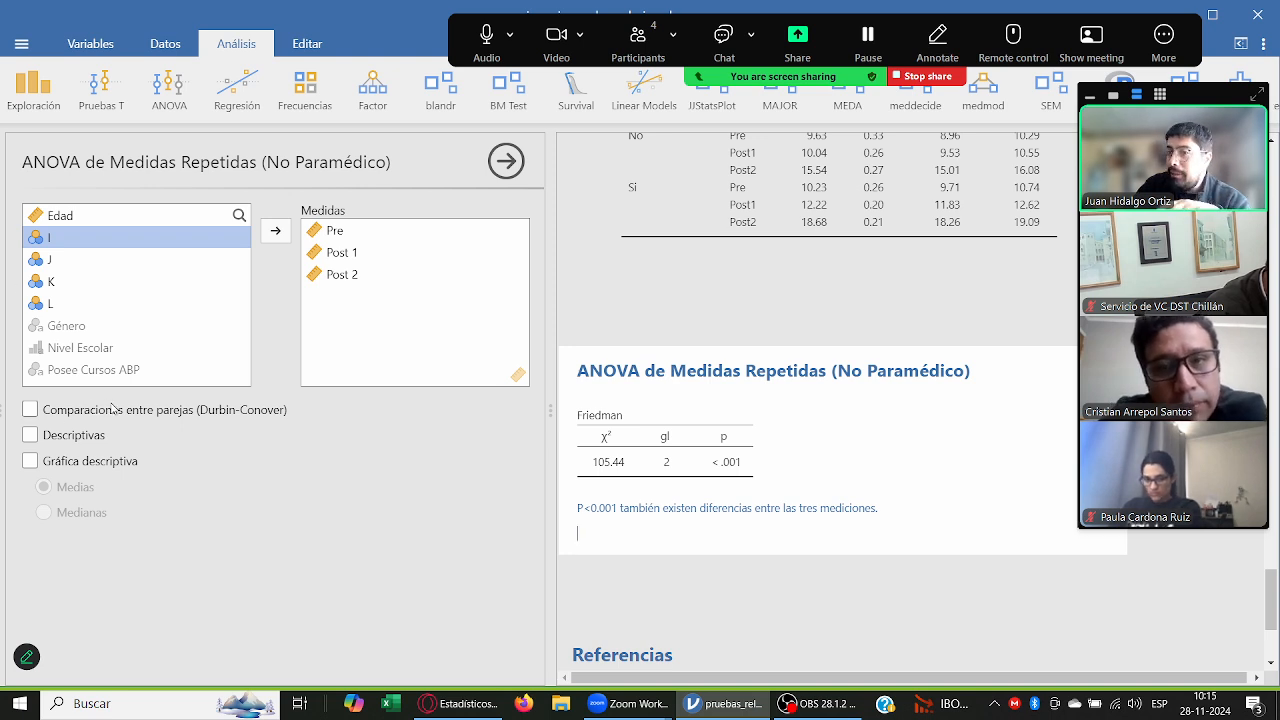
# Step: Add the Durbin-Conover pairwise comparisons and the descriptives table to the Friedman analysis
pyautogui.click(31, 410)
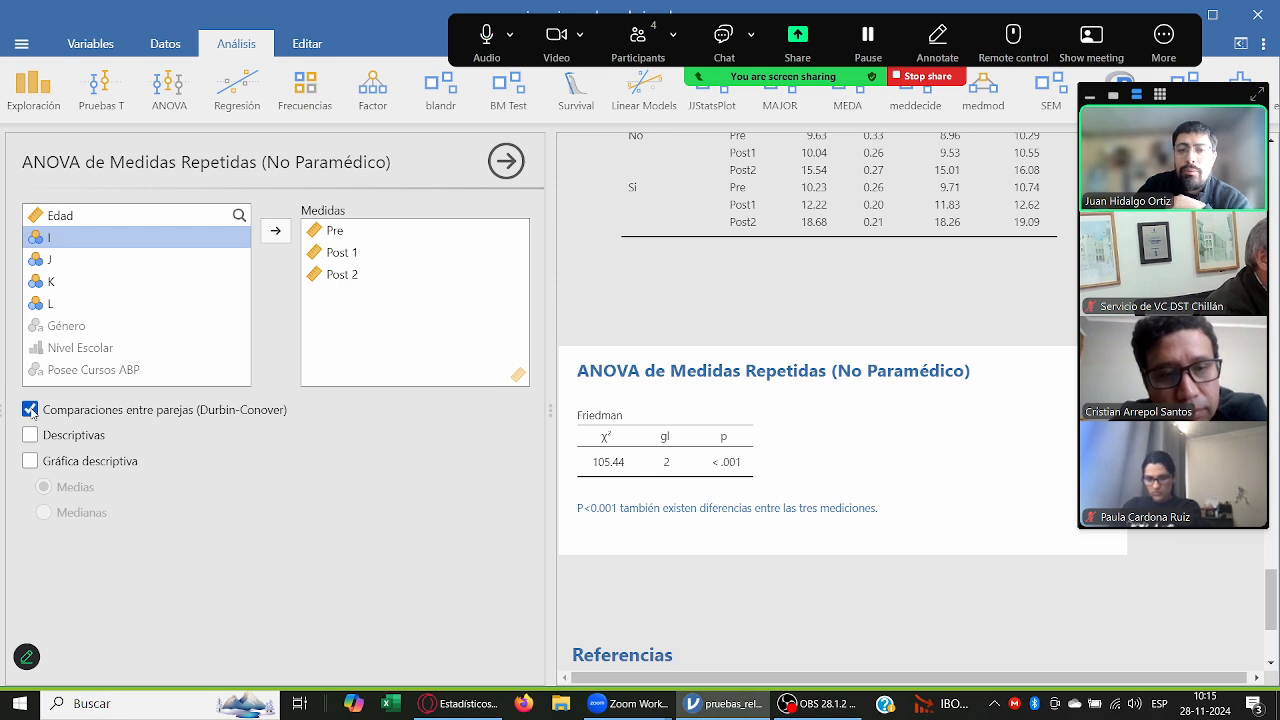
pyautogui.scroll(-1, 790, 485)
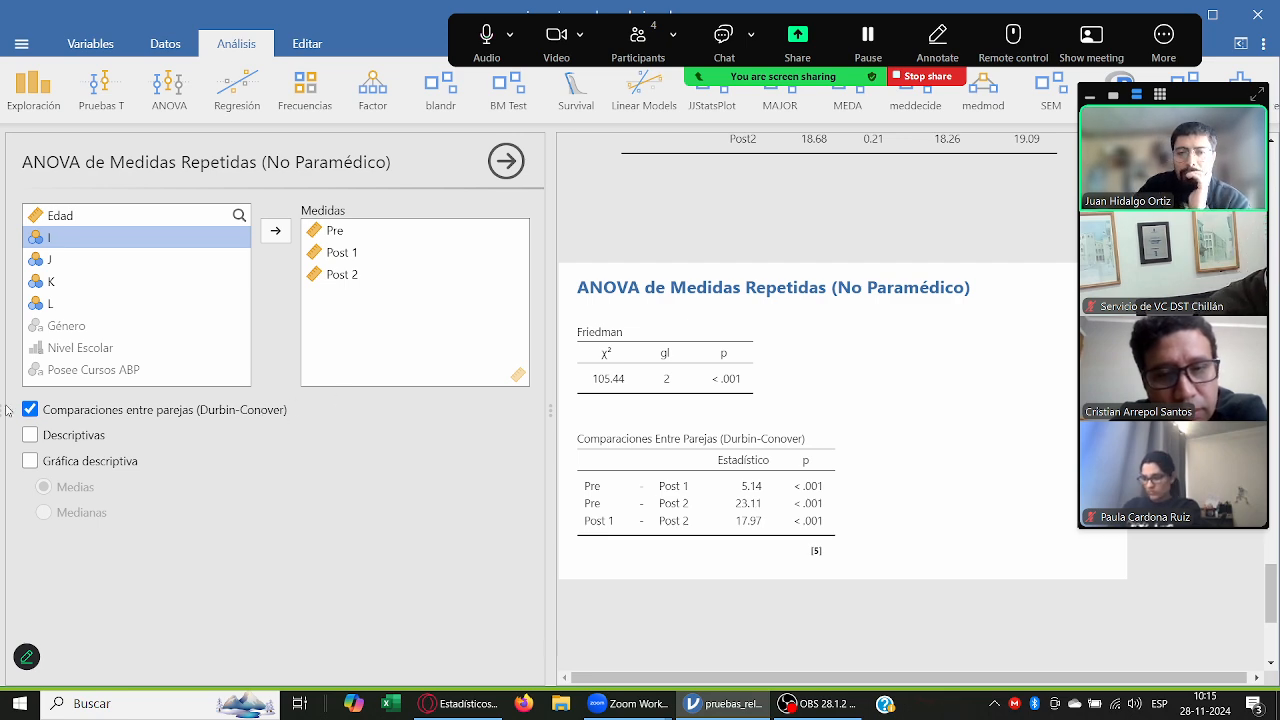
pyautogui.click(76, 437)
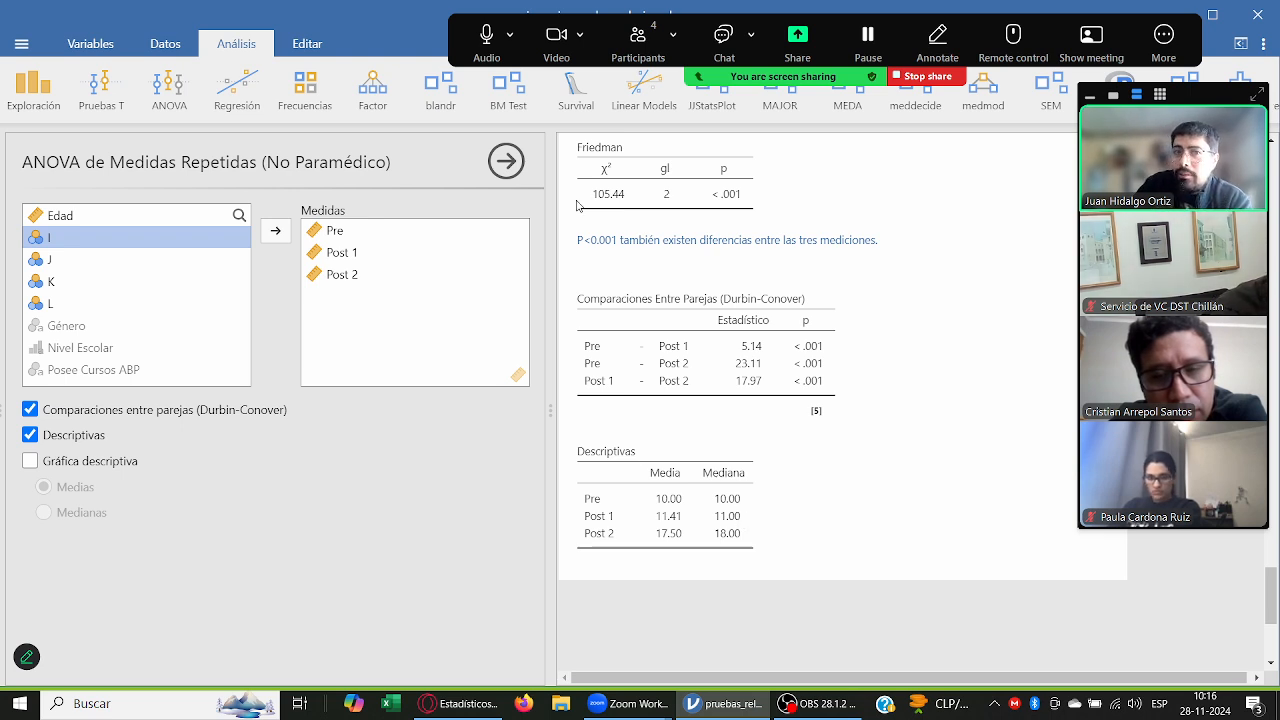
pyautogui.click(33, 90)
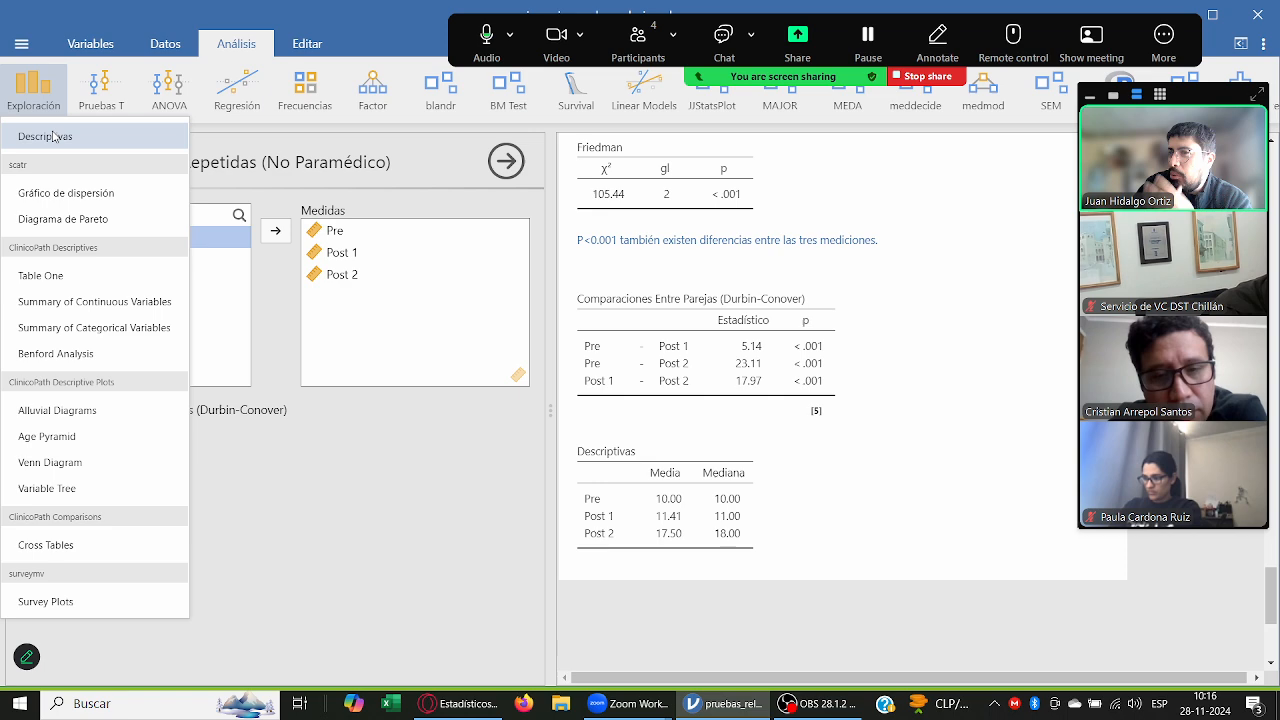
pyautogui.click(533, 650)
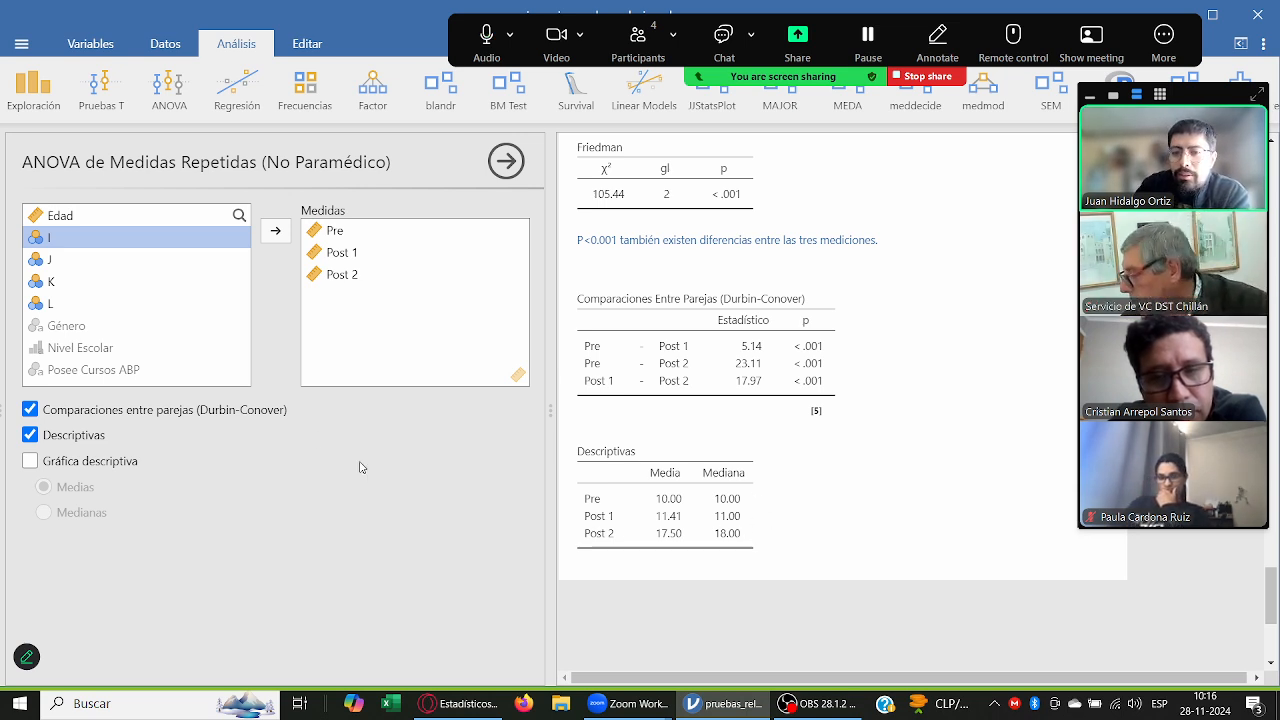
# Step: Try the descriptive plot of the three measures with means and with medians, and remove the plot again
pyautogui.click(30, 461)
pyautogui.scroll(-3, 835, 420)
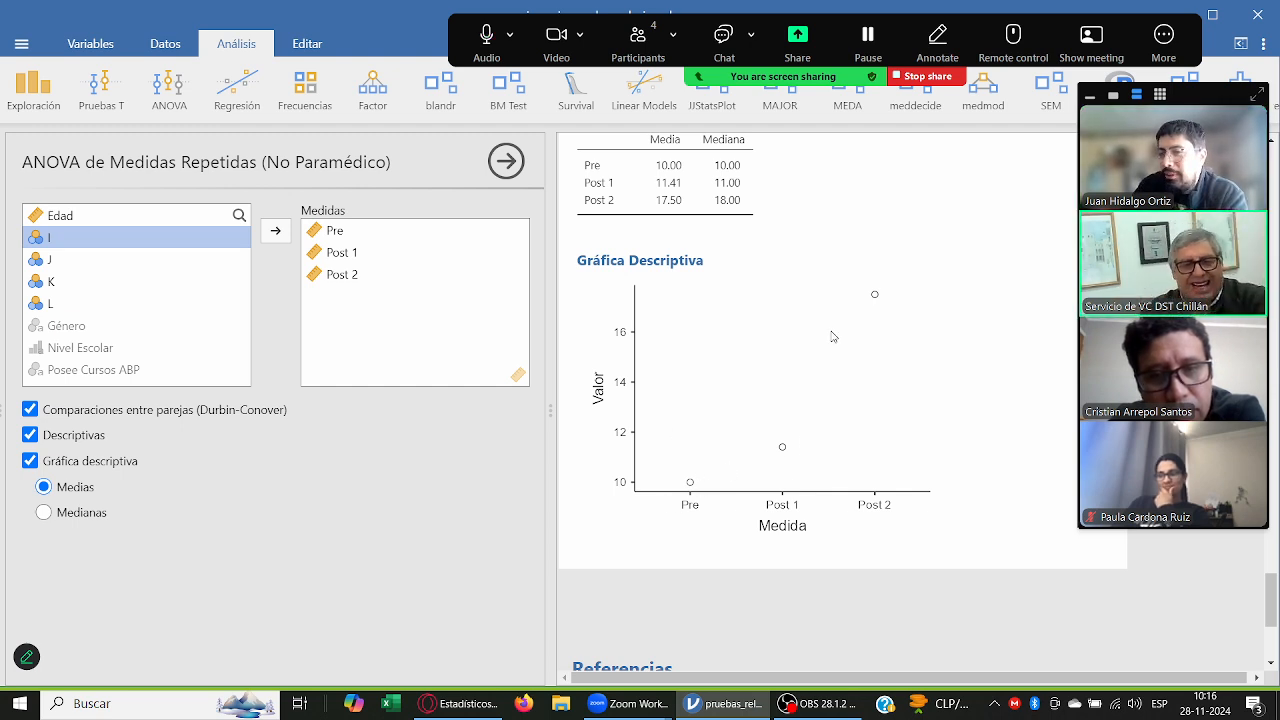
pyautogui.click(89, 517)
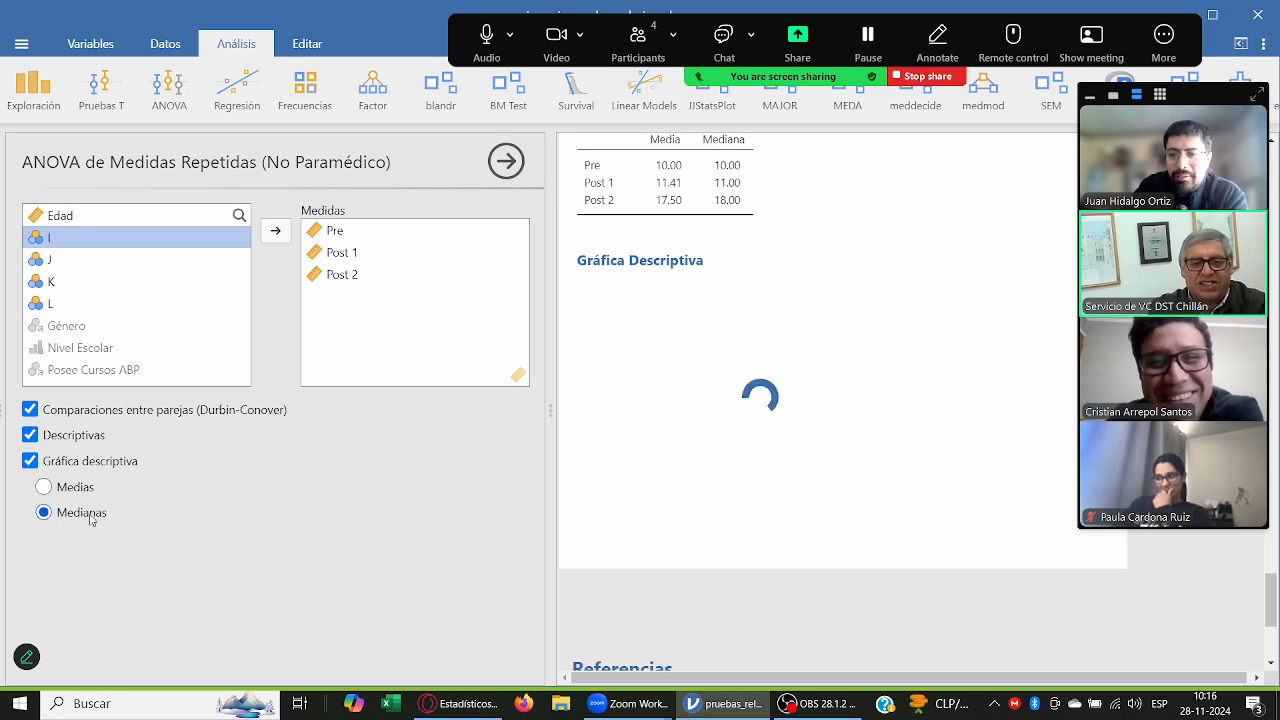
pyautogui.click(88, 489)
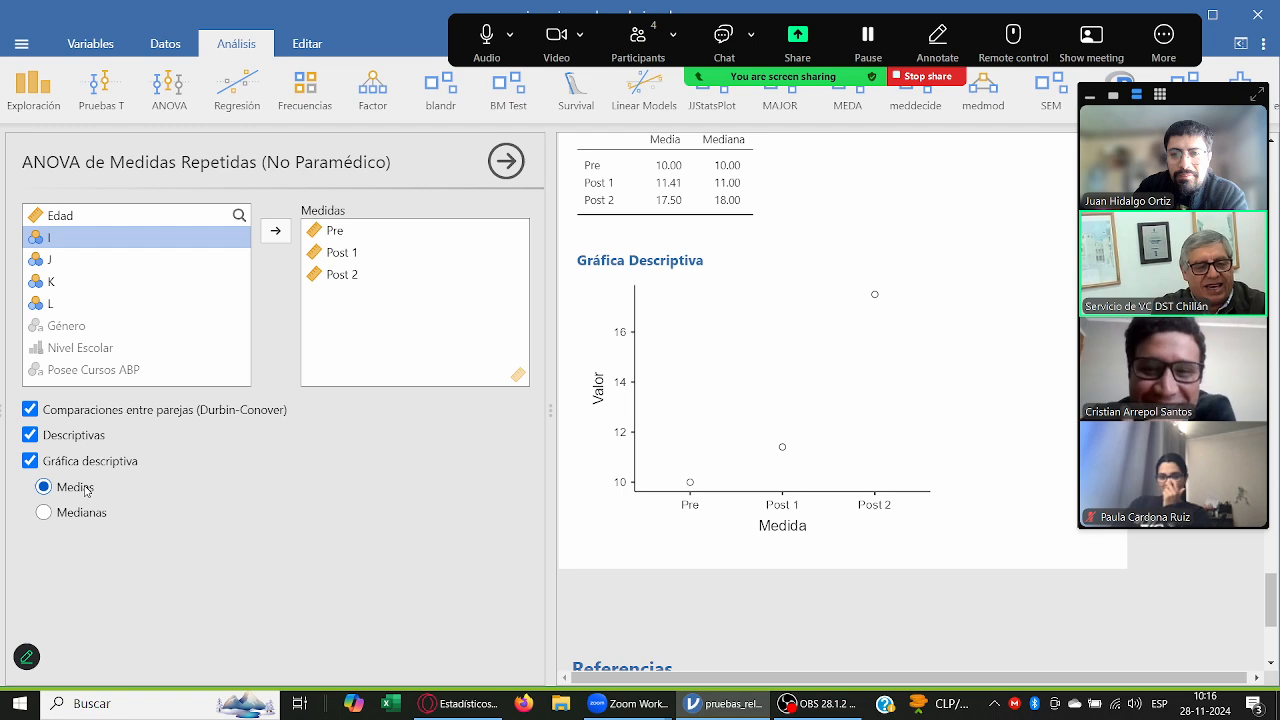
pyautogui.click(95, 463)
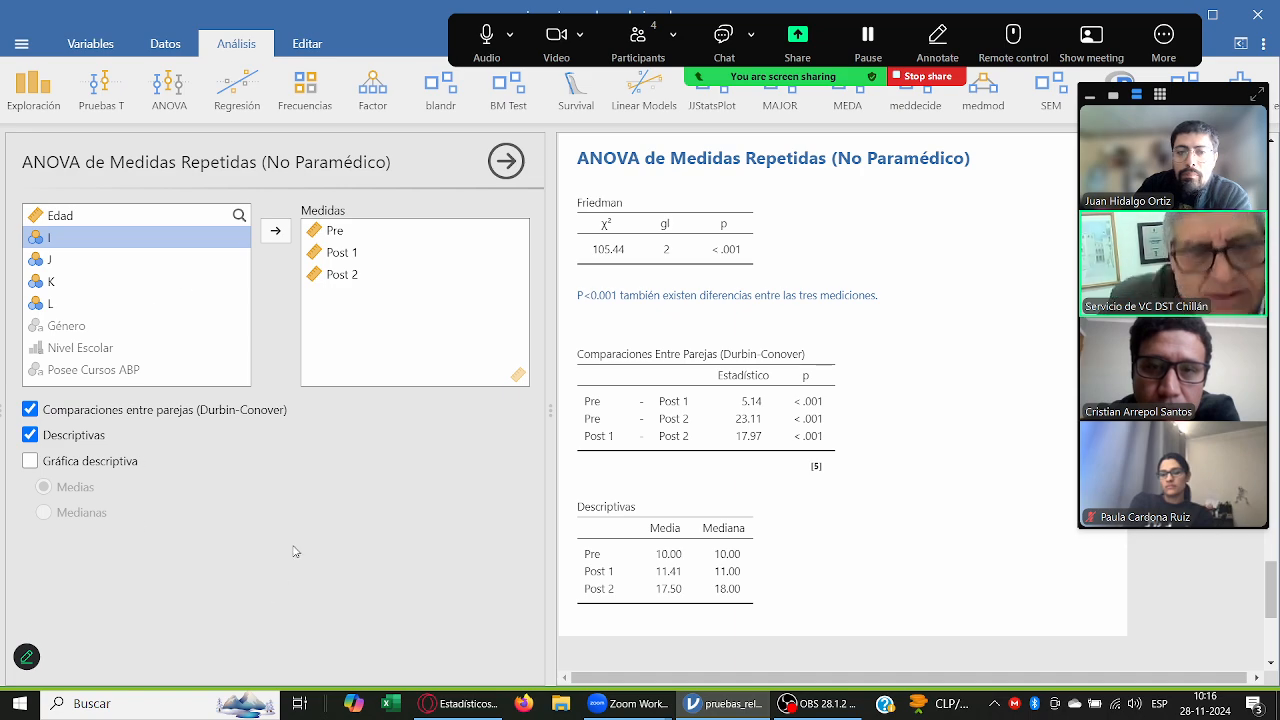
# Step: Review the earlier one-way ANOVA of the three measures by Nivel Escolar and return to the Friedman analysis
pyautogui.scroll(15, 885, 482)
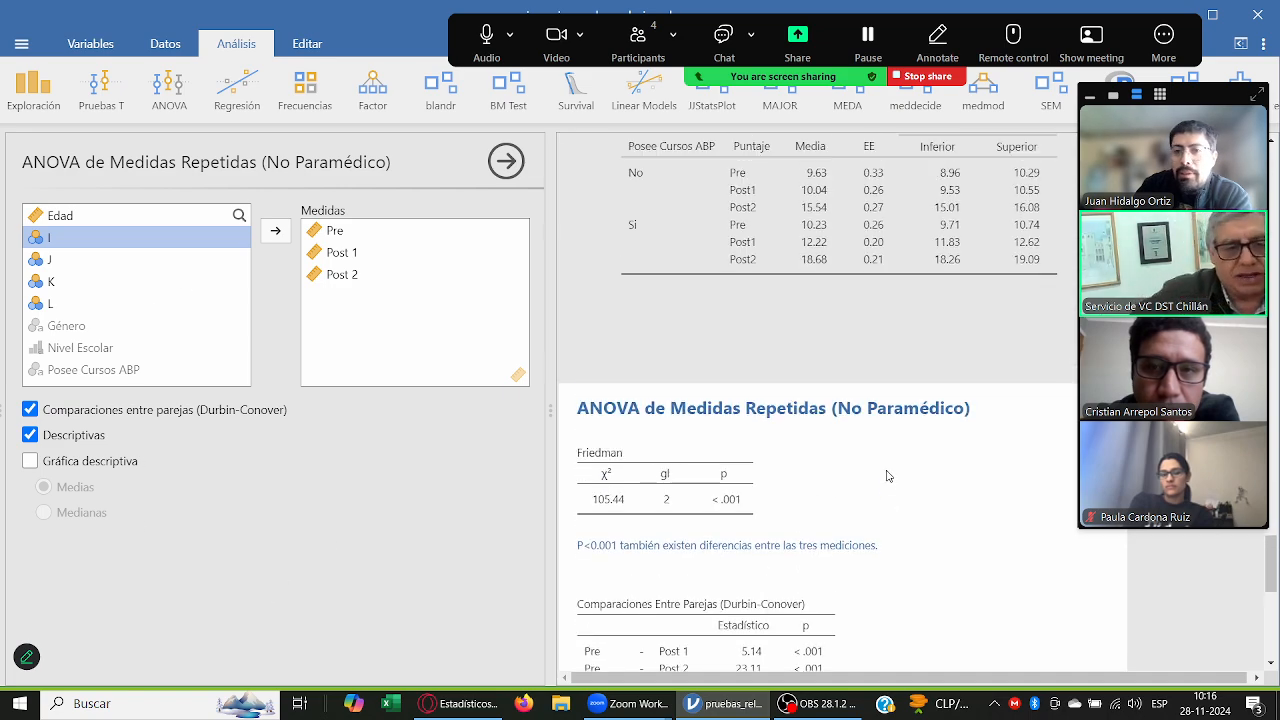
pyautogui.scroll(5, 885, 482)
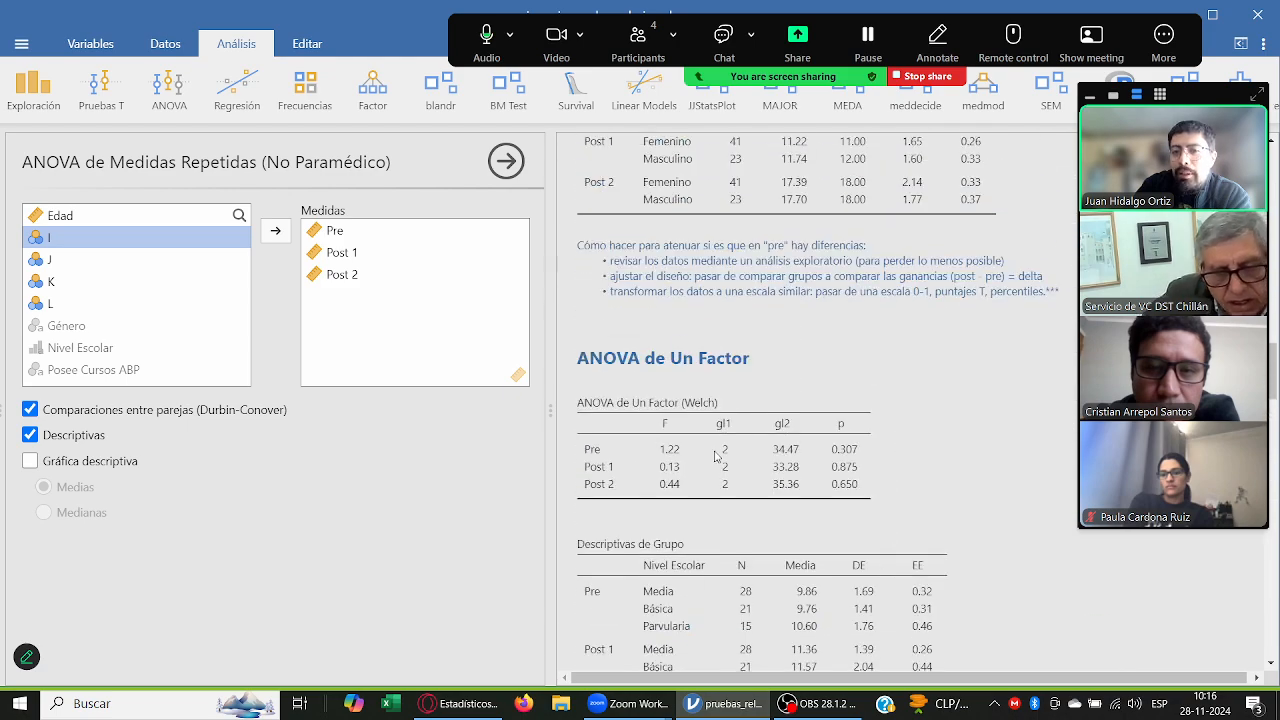
pyautogui.scroll(-4, 760, 440)
pyautogui.click(735, 428)
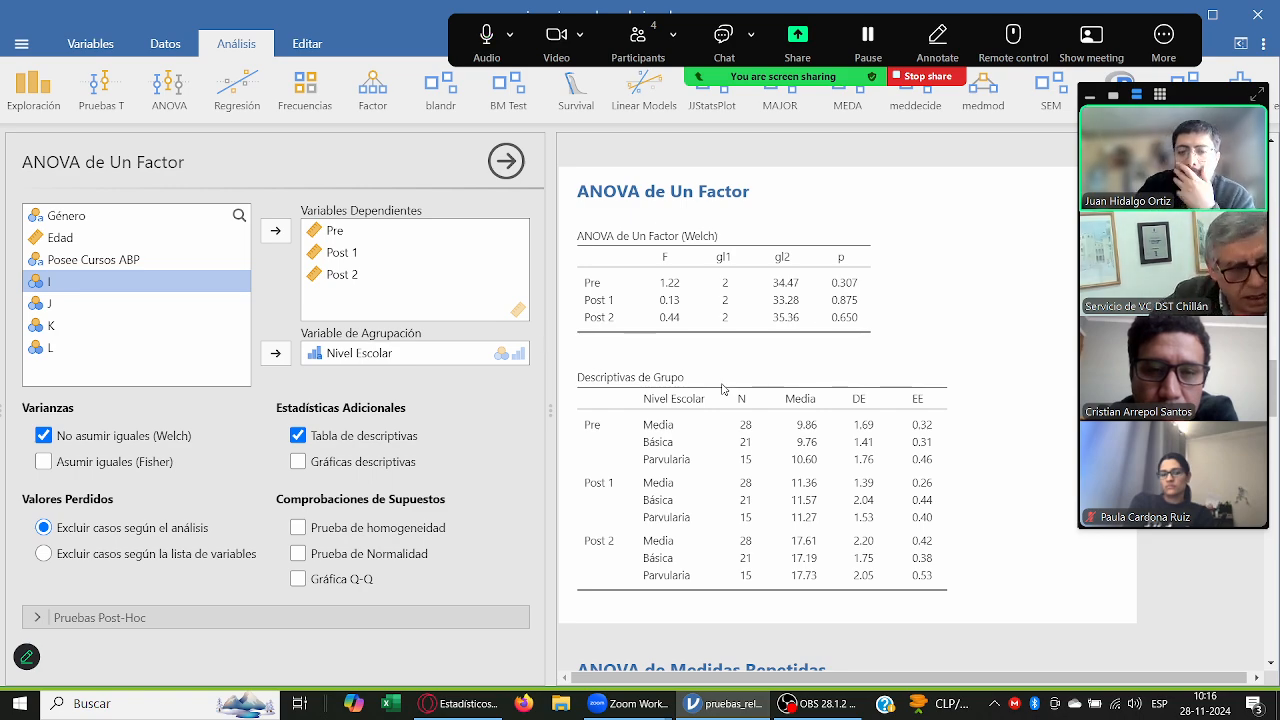
pyautogui.scroll(-10, 726, 390)
pyautogui.scroll(-10, 726, 390)
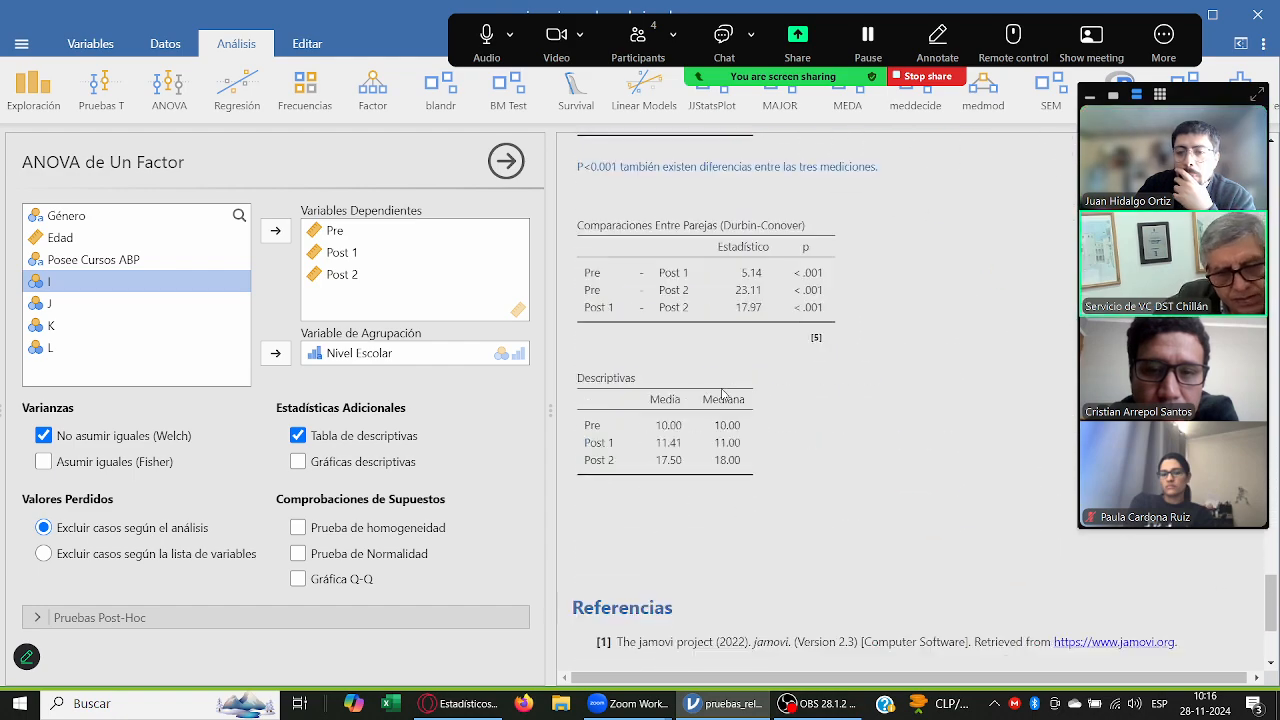
pyautogui.scroll(3, 650, 330)
pyautogui.click(650, 330)
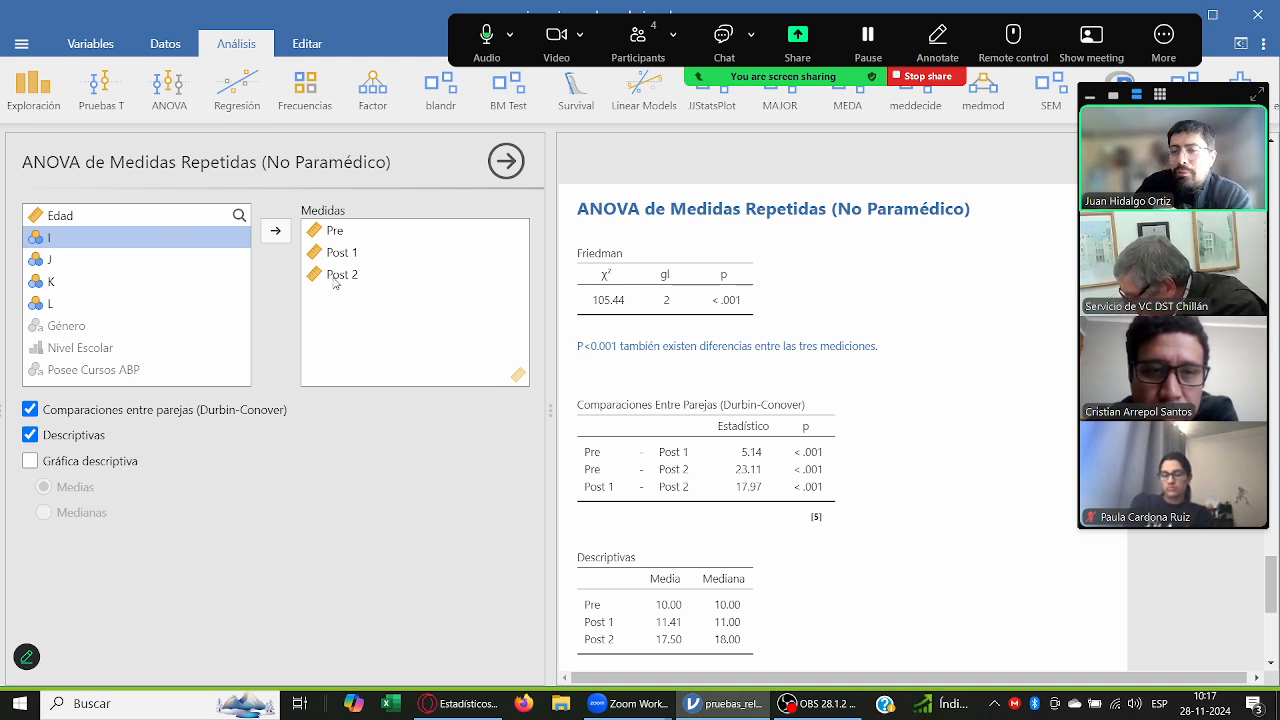
# Step: Review the parametric repeated-measures ANOVA's marginal means plot, post hoc comparisons and effects tables, and return to the Friedman results
pyautogui.scroll(3, 631, 347)
pyautogui.scroll(3, 631, 347)
pyautogui.click(717, 351)
pyautogui.scroll(2, 770, 351)
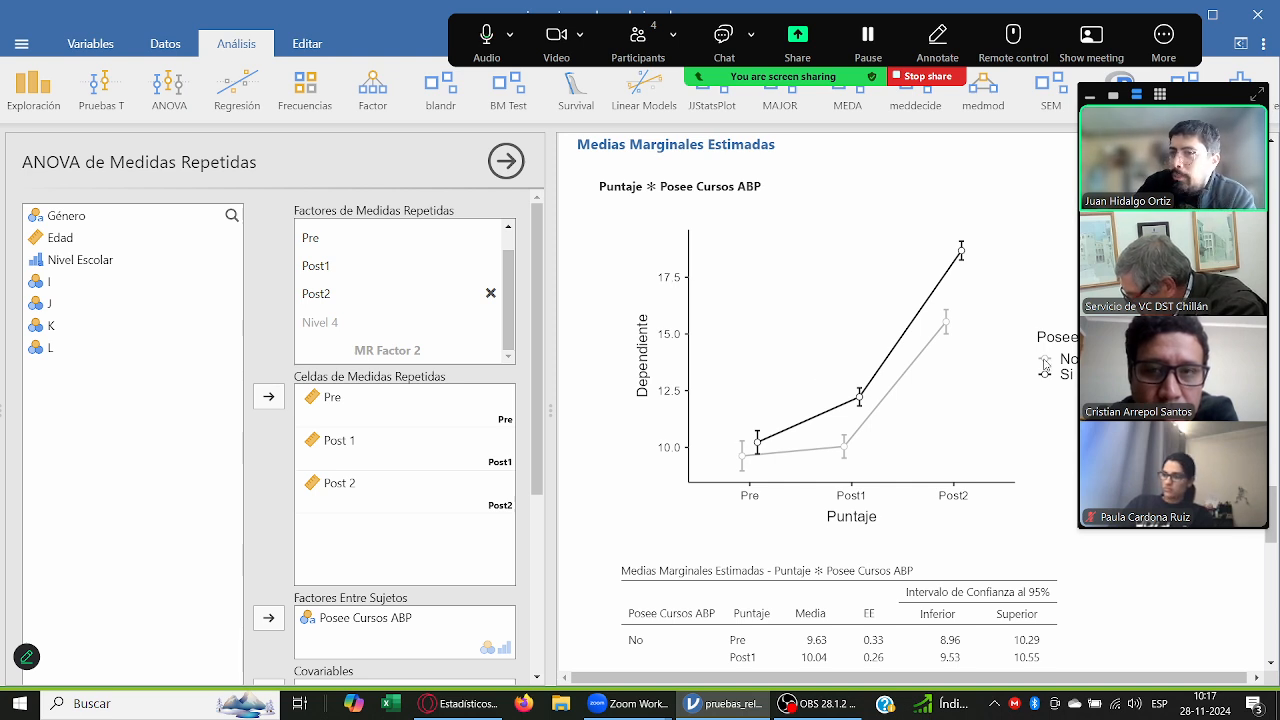
pyautogui.scroll(2, 915, 390)
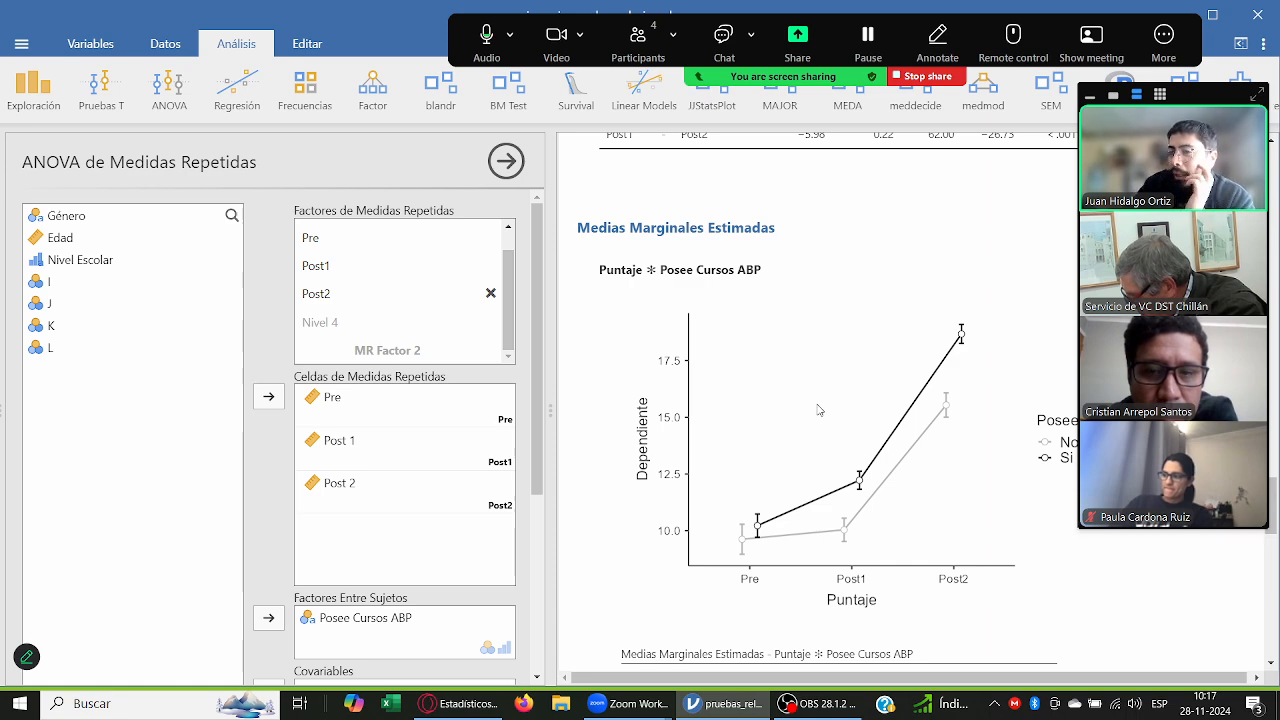
pyautogui.scroll(8, 818, 409)
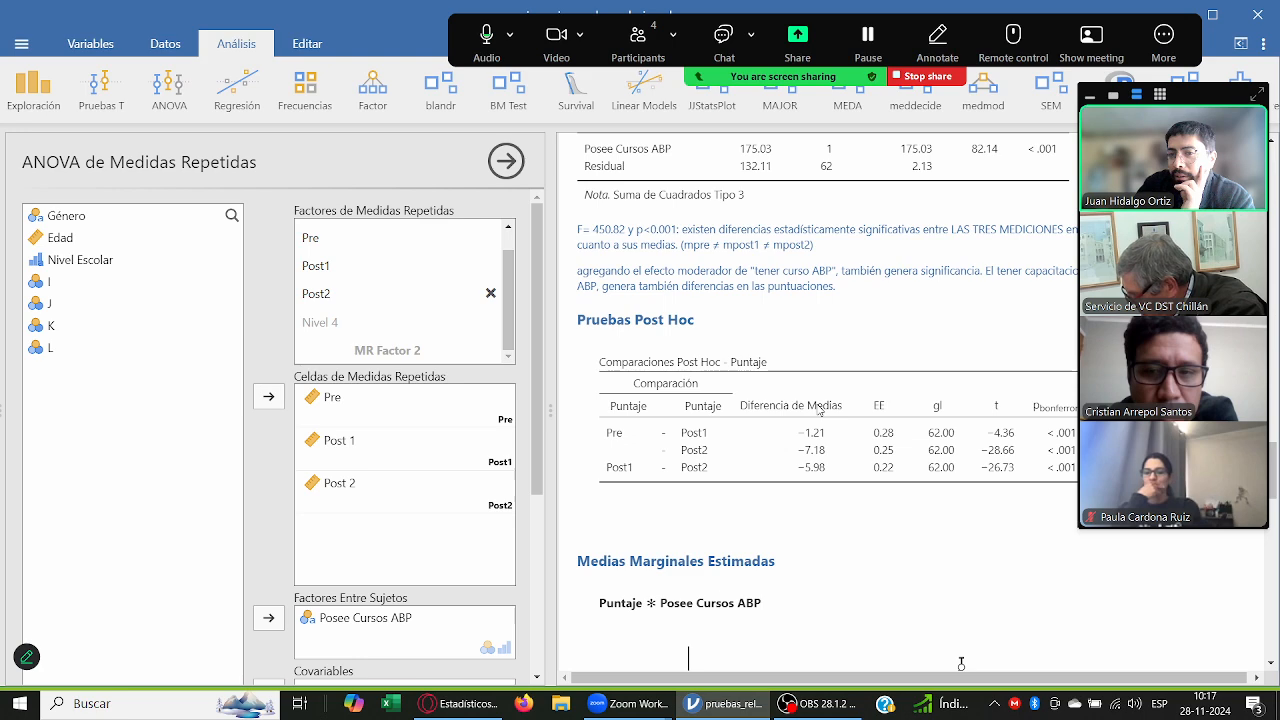
pyautogui.scroll(2, 818, 409)
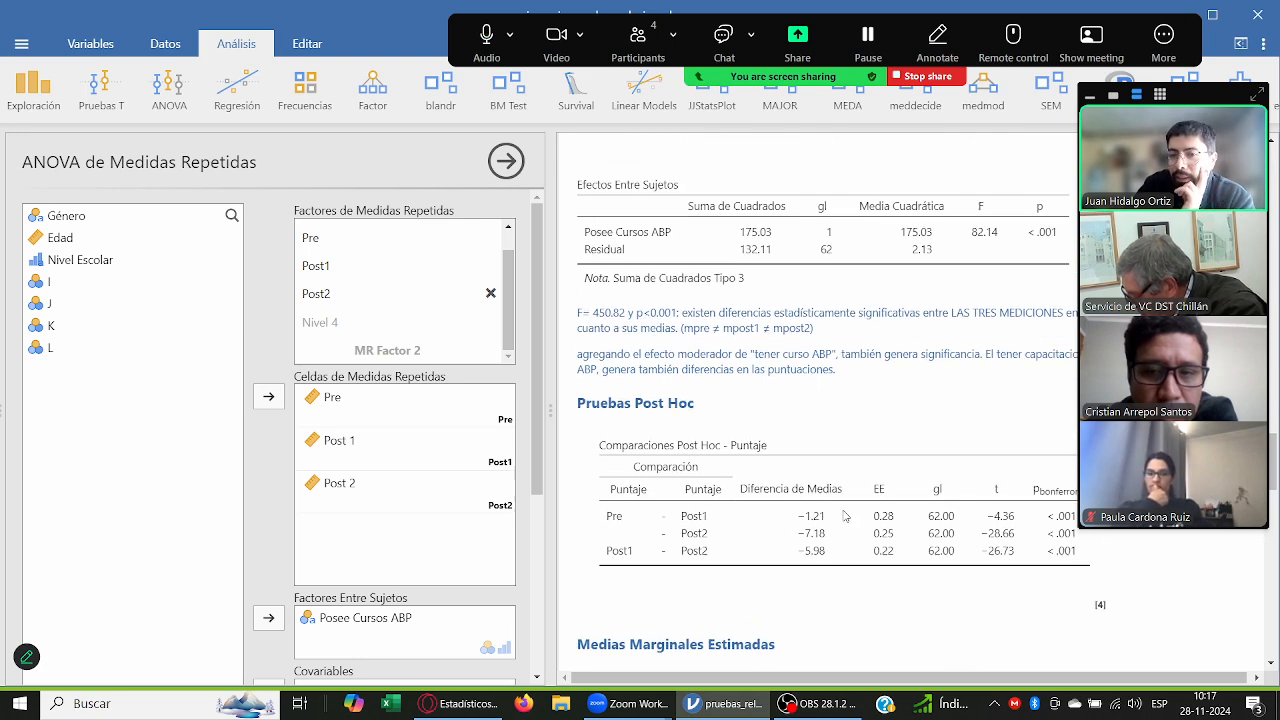
pyautogui.scroll(6, 886, 523)
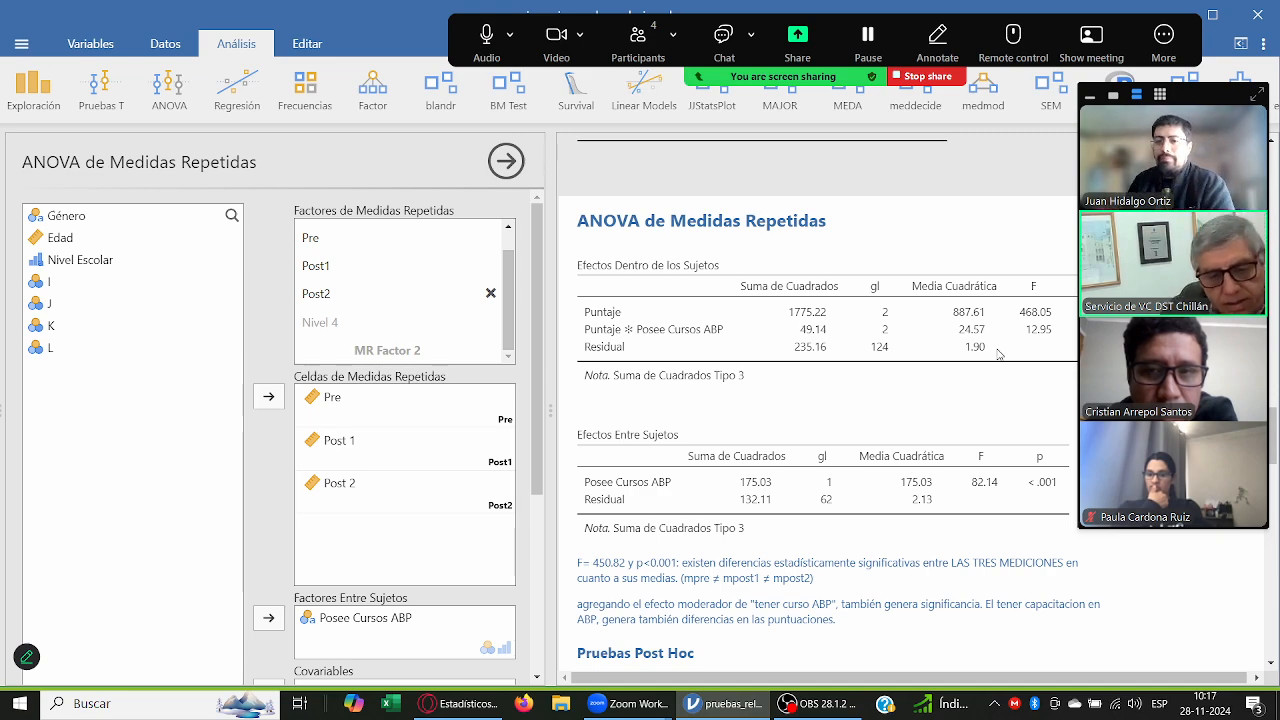
pyautogui.scroll(-15, 867, 497)
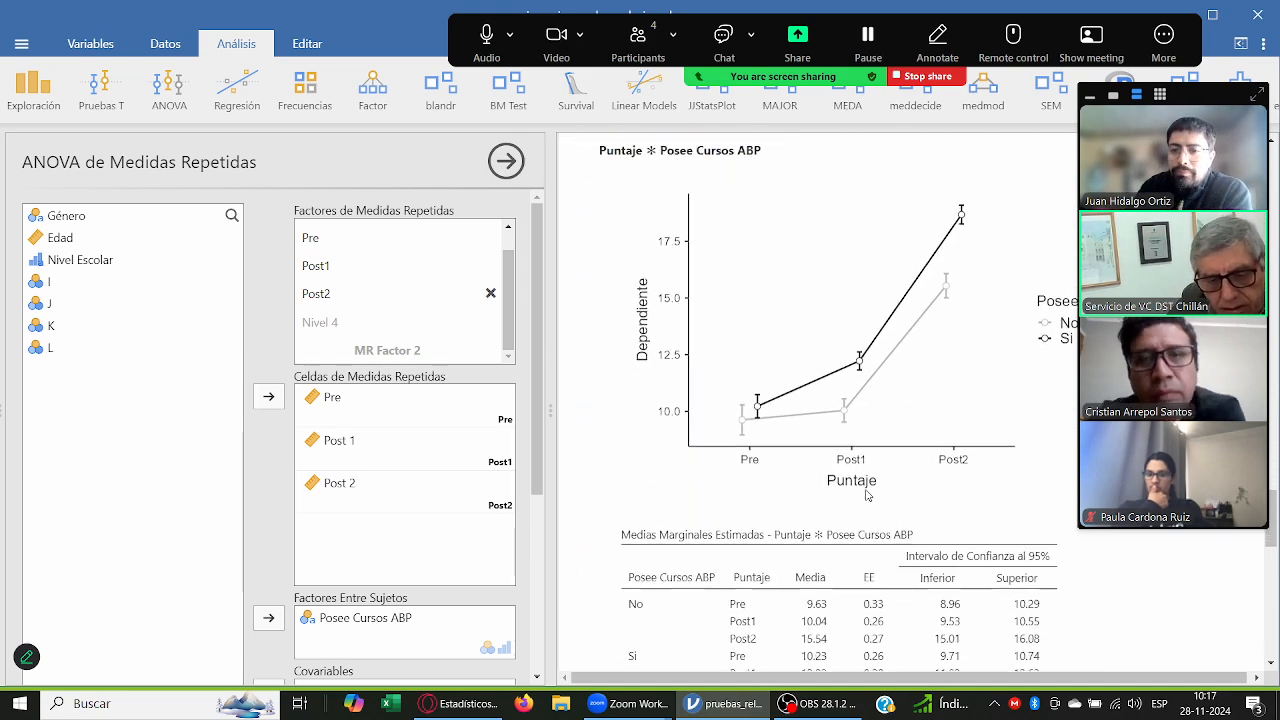
pyautogui.scroll(-5, 850, 505)
pyautogui.scroll(5, 800, 512)
pyautogui.click(794, 515)
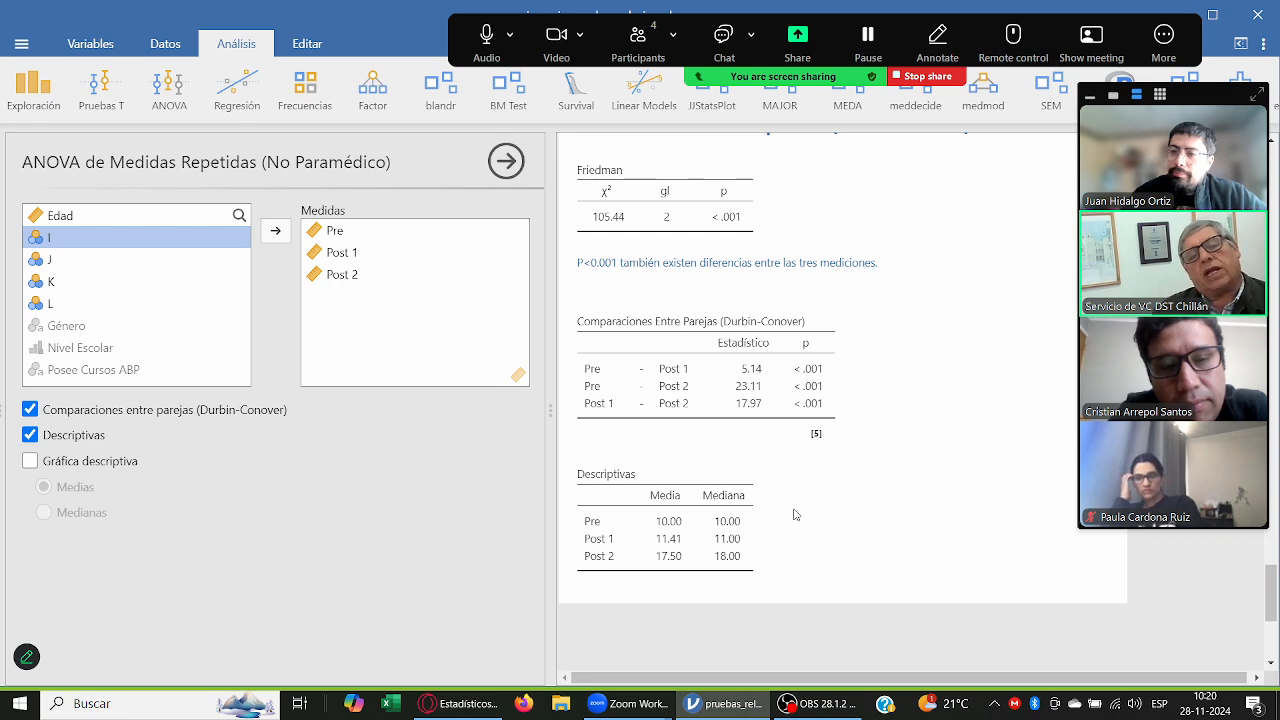
# Step: Examine the Friedman test, the Durbin-Conover pairwise comparisons and the means and medians of the three measures
pyautogui.scroll(1, 677, 523)
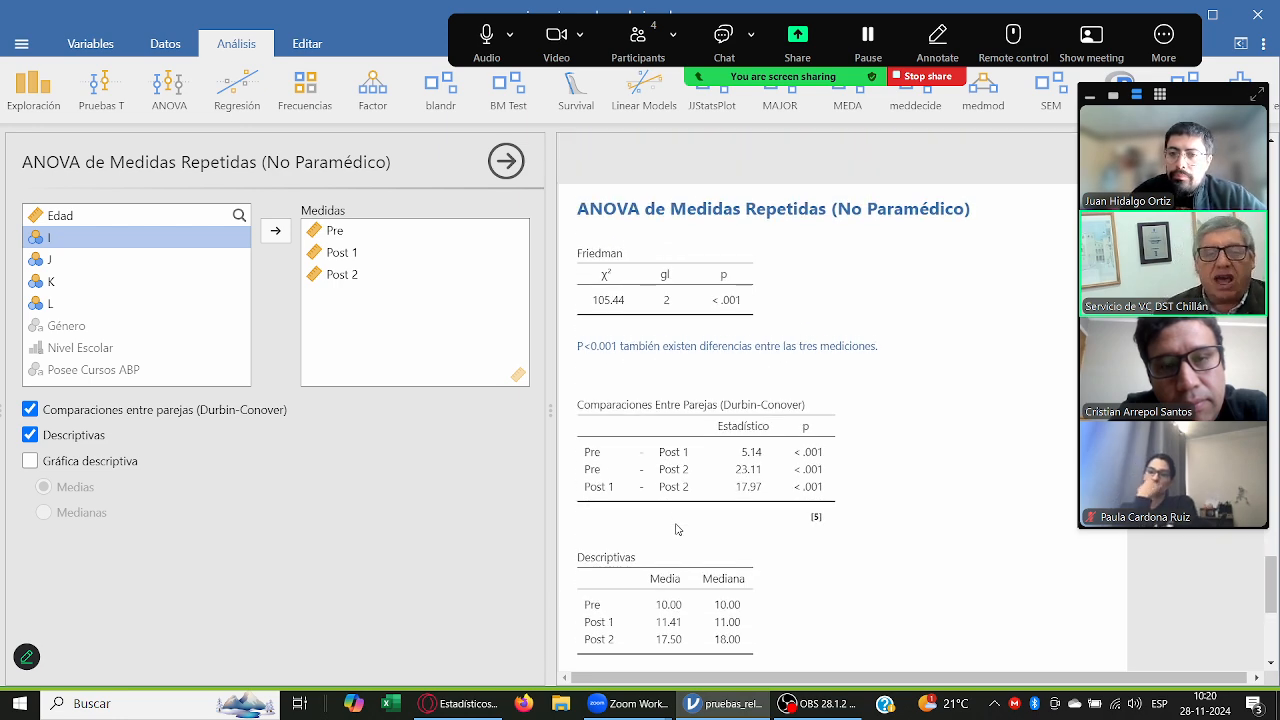
pyautogui.scroll(-1, 677, 529)
pyautogui.scroll(1, 677, 529)
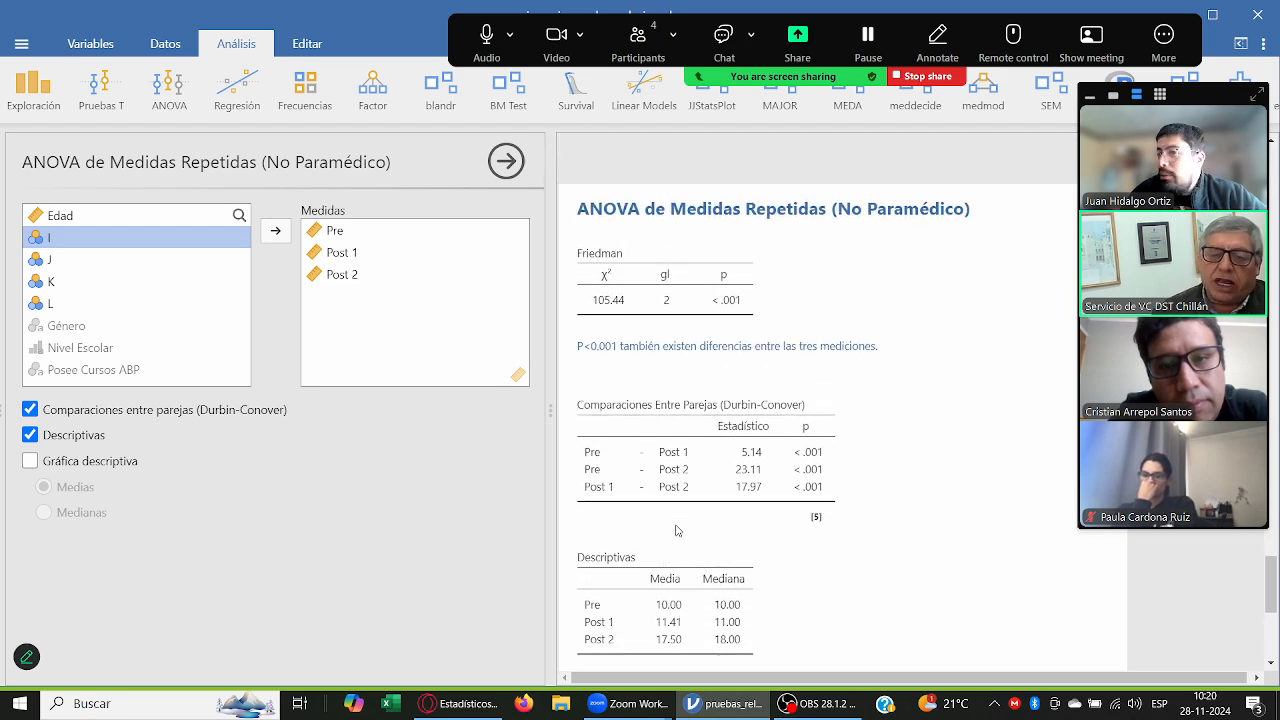
pyautogui.scroll(-1, 677, 530)
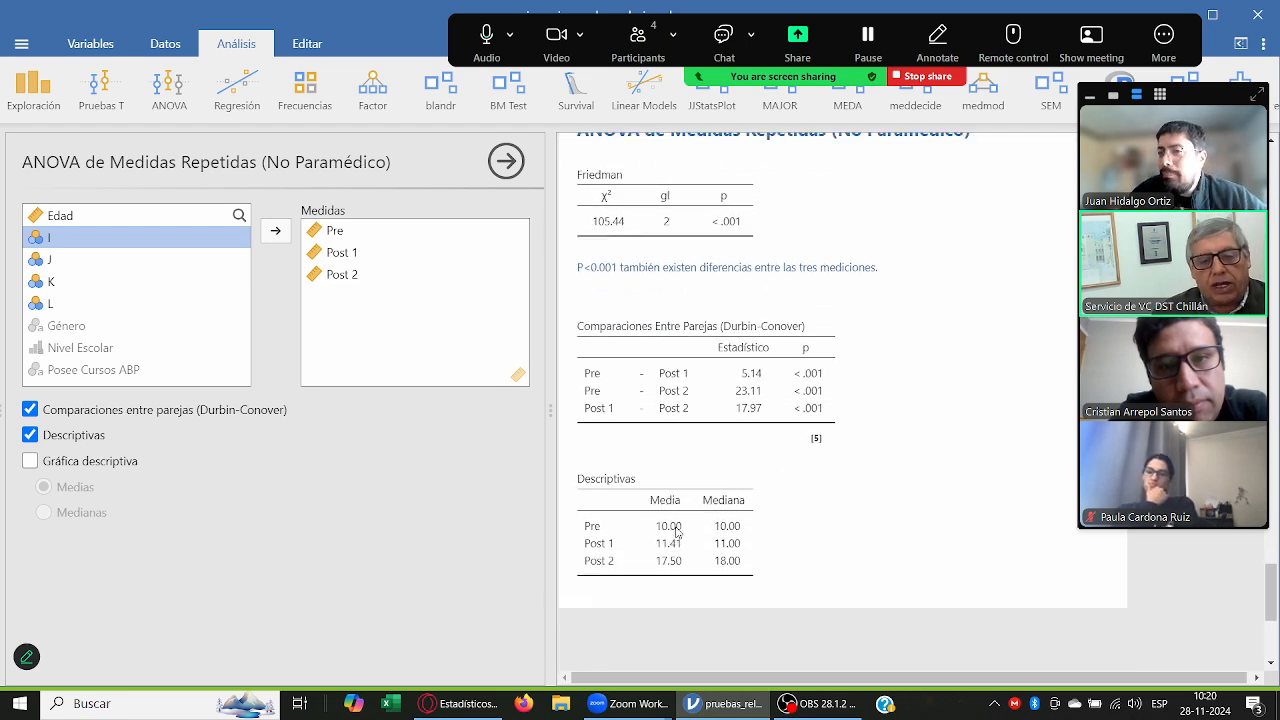
pyautogui.scroll(2, 677, 530)
pyautogui.scroll(-2, 677, 530)
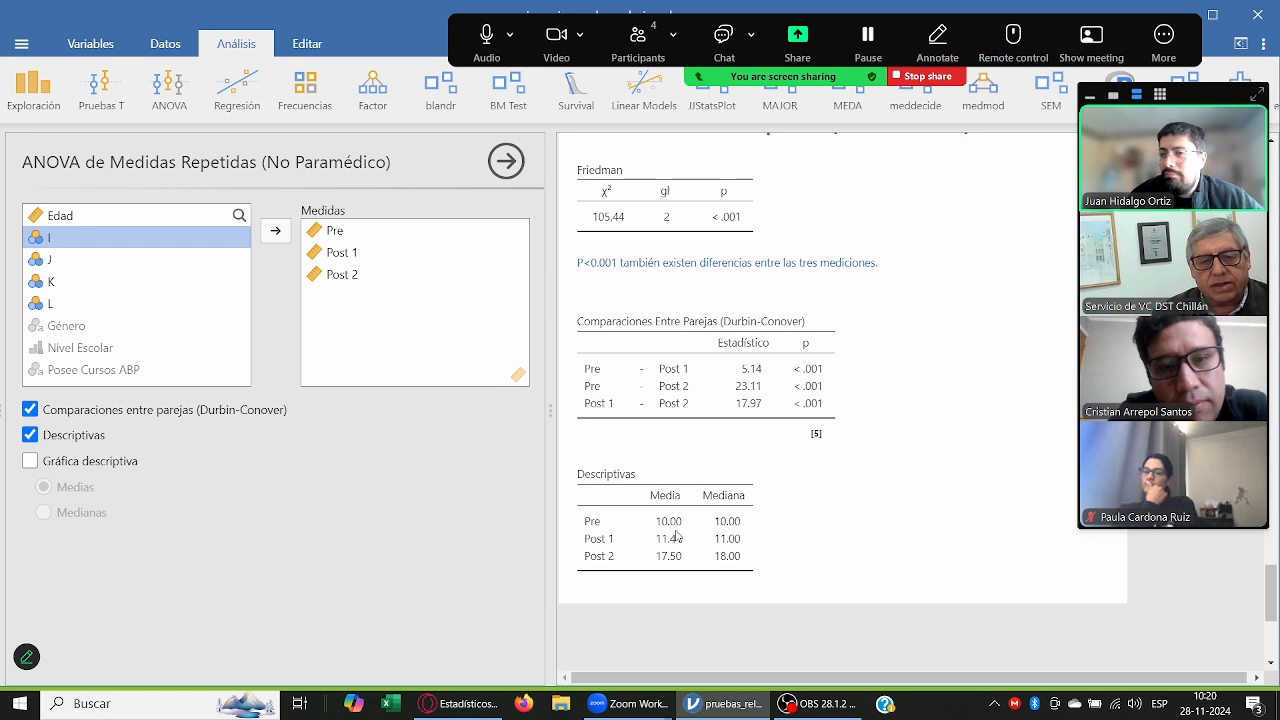
pyautogui.scroll(1, 675, 533)
pyautogui.scroll(-1, 676, 535)
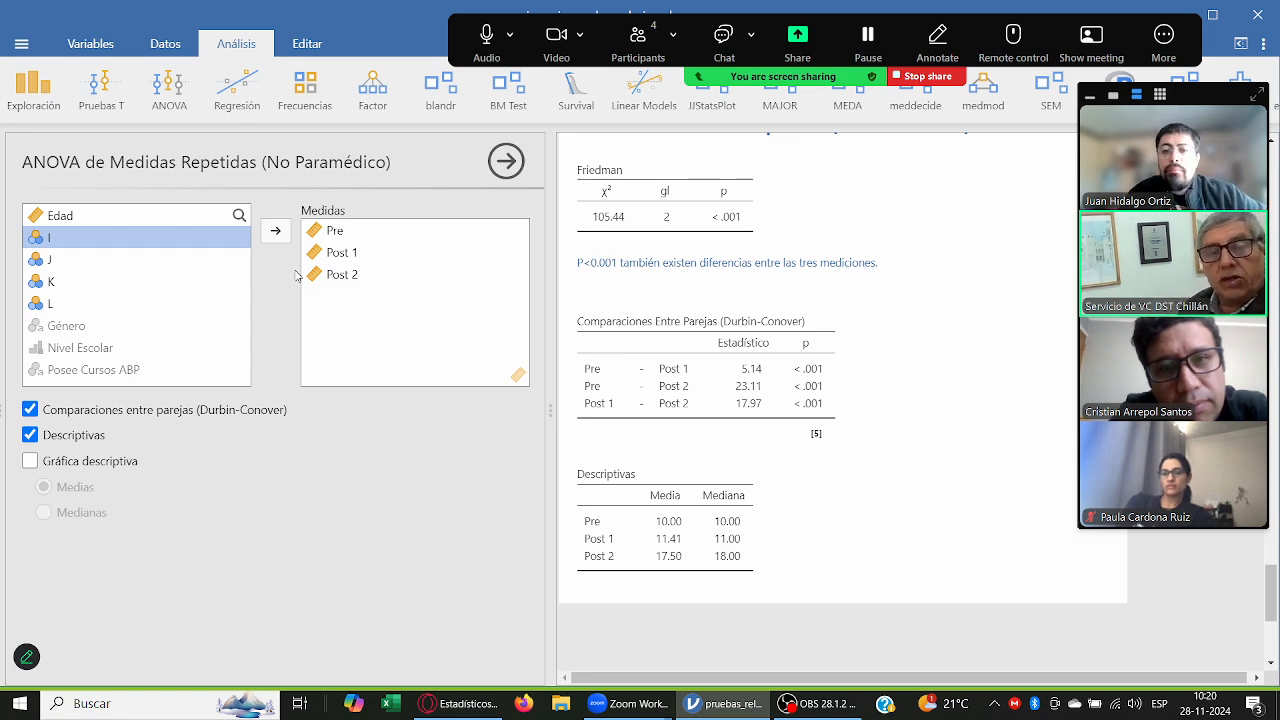
pyautogui.scroll(2, 853, 512)
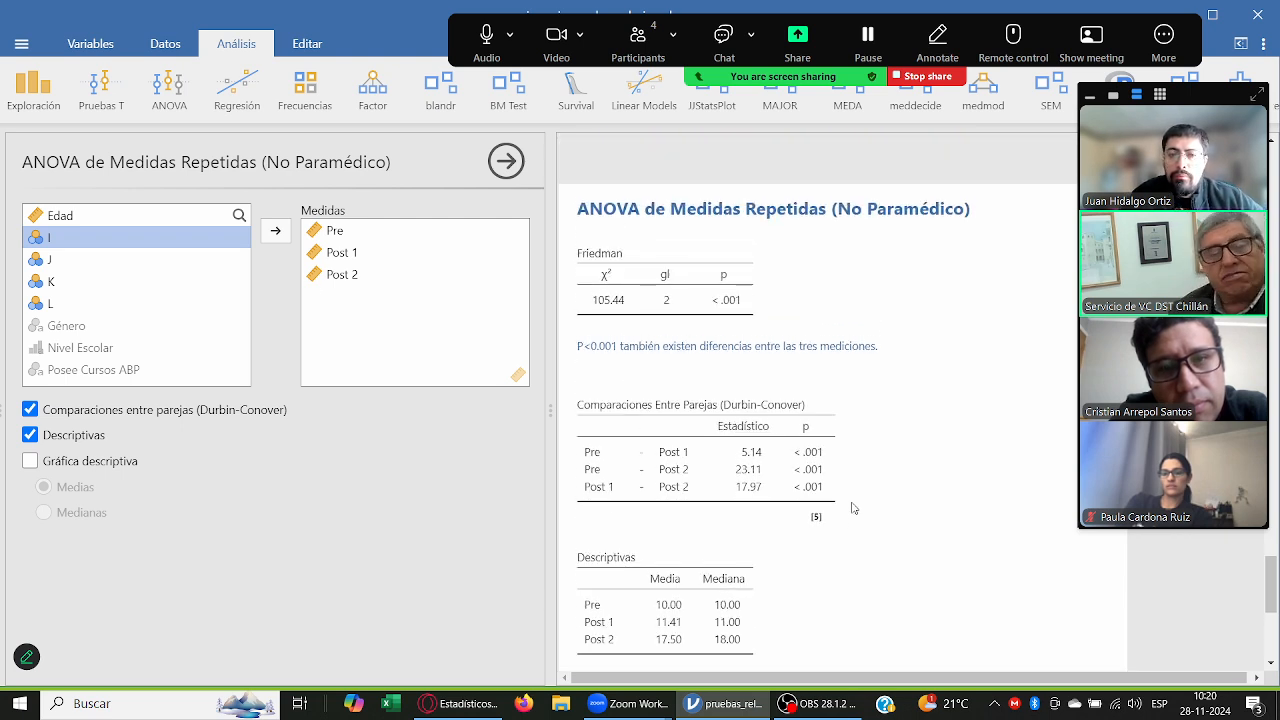
# Step: Switch to OBS to check the recording status and return to the jamovi analysis
pyautogui.click(836, 706)
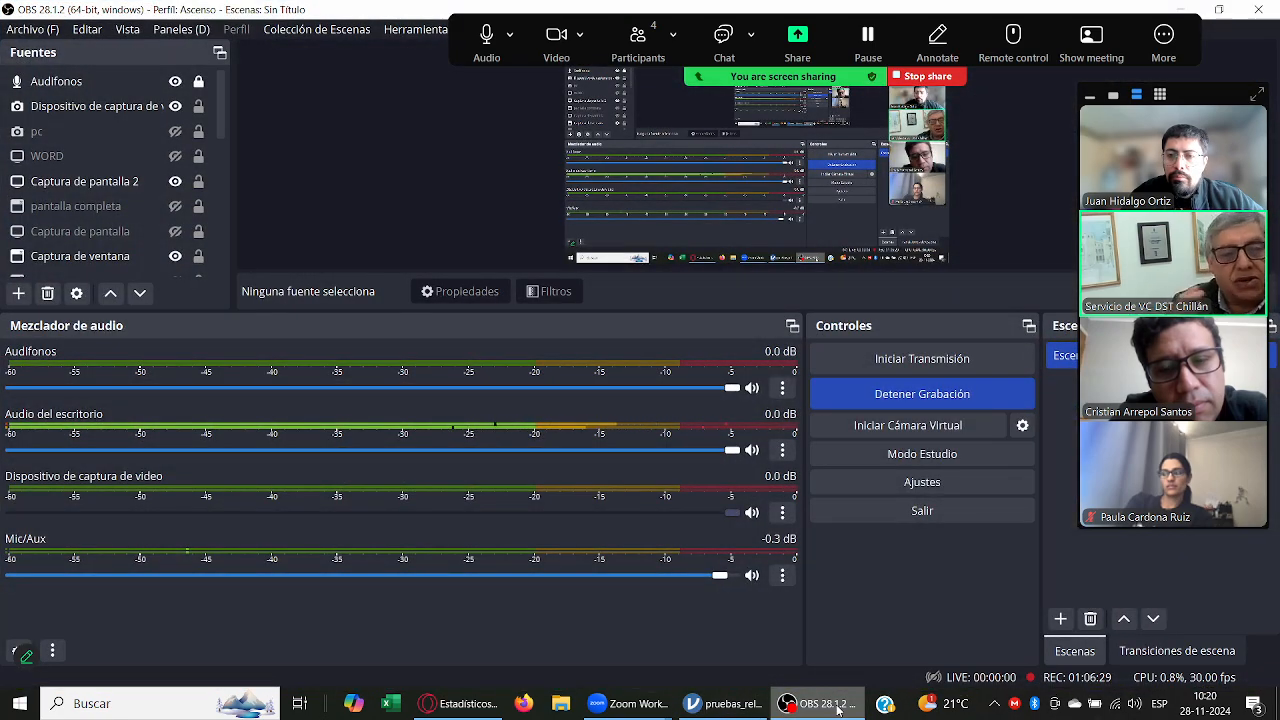
pyautogui.click(836, 706)
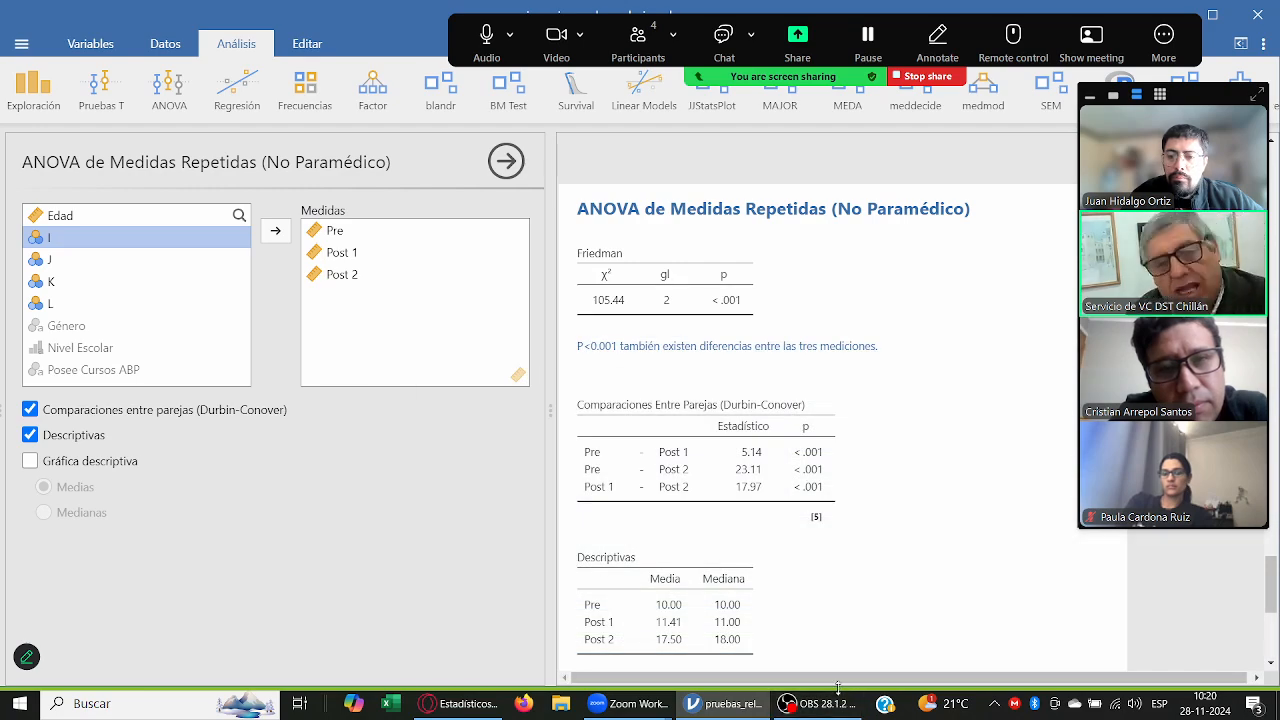
pyautogui.click(834, 706)
pyautogui.click(834, 706)
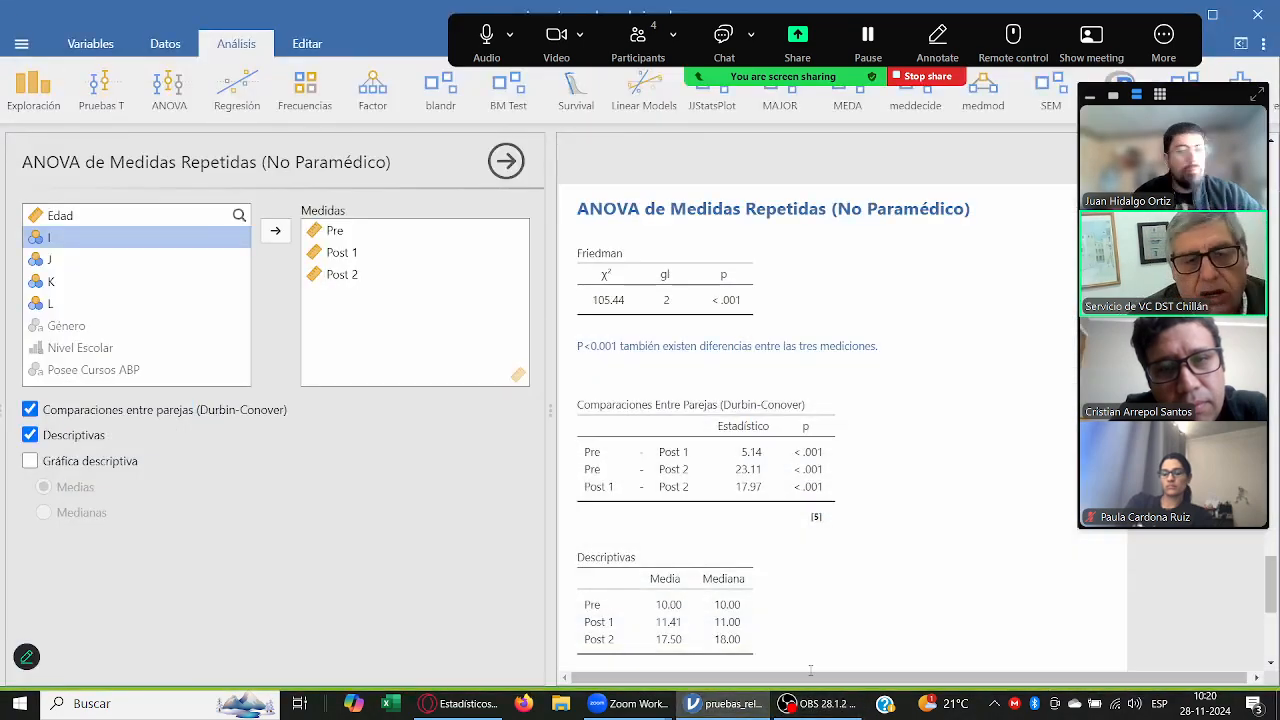